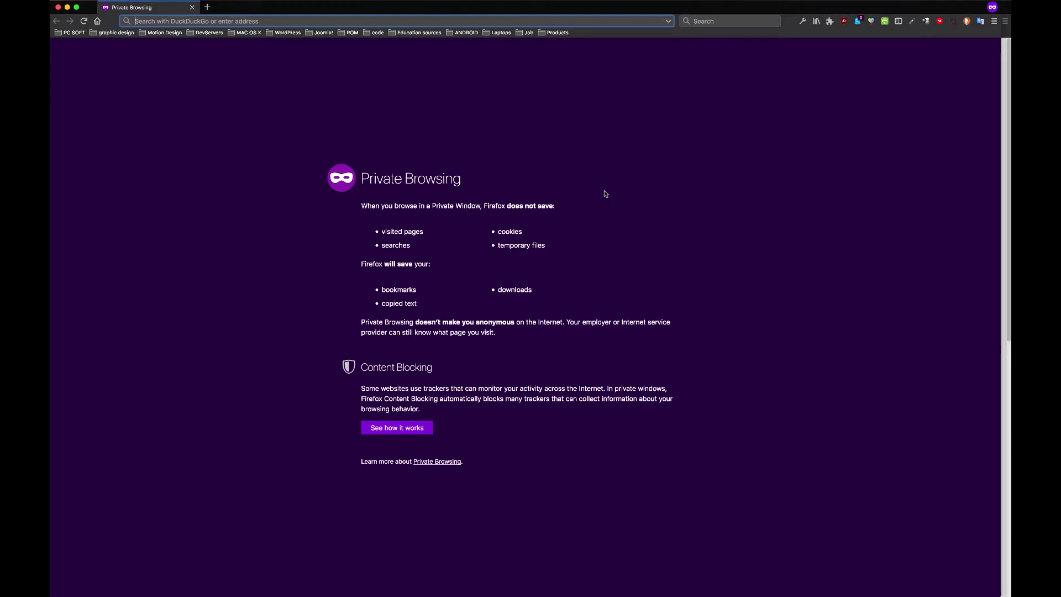
Load caa-burundi.org/cerepe/wp-admin in Firefox, using the address bar's autocomplete suggestions
{"action": "type", "text": "caa-burundi.org/"}
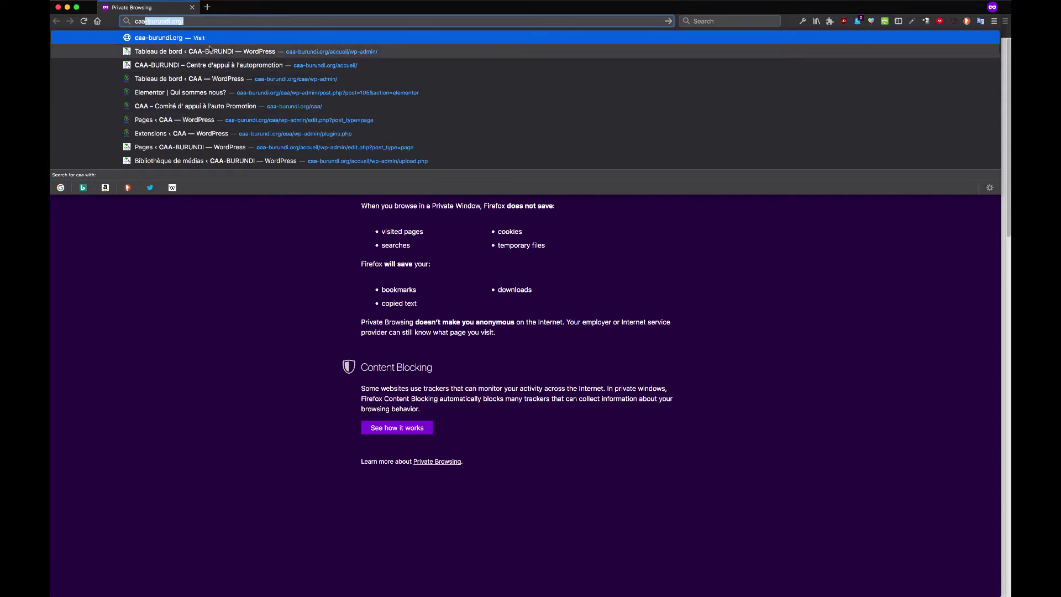
{"action": "left_click", "coordinate": [193, 20]}
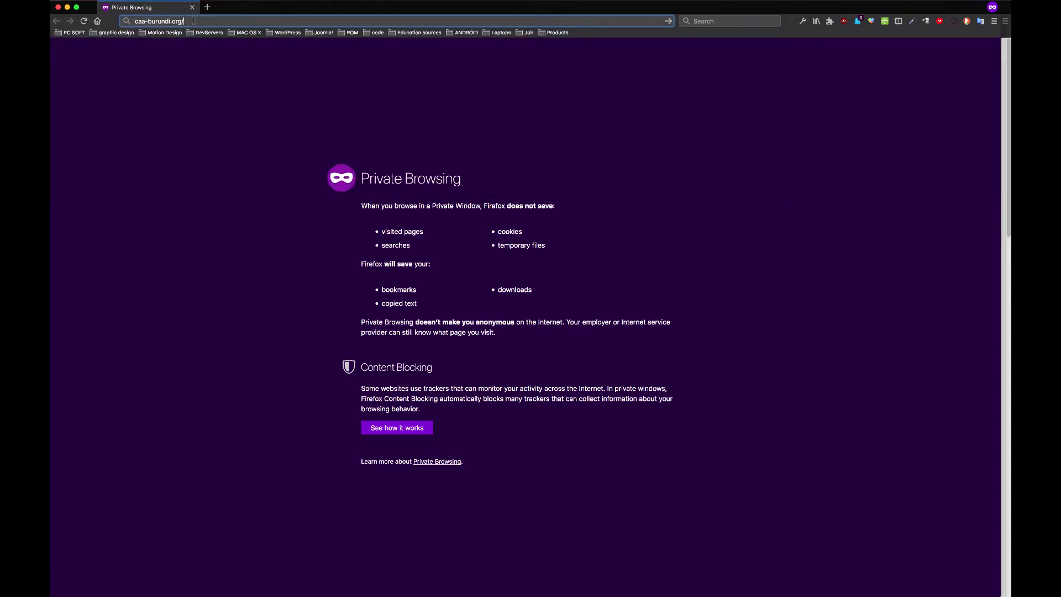
{"action": "type", "text": "ce"}
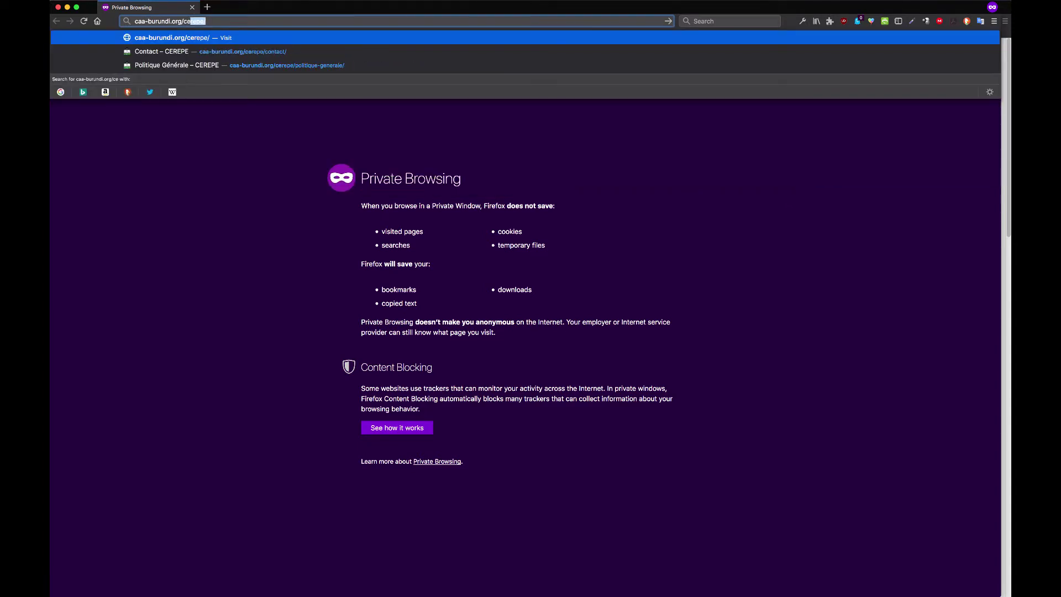
{"action": "left_click", "coordinate": [222, 21]}
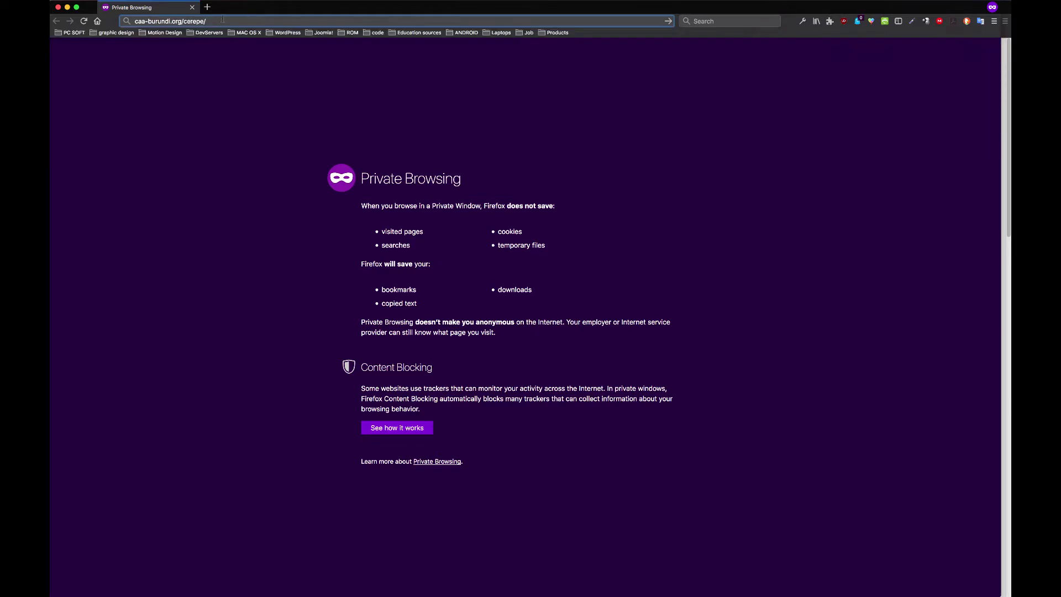
{"action": "type", "text": "wp-a"}
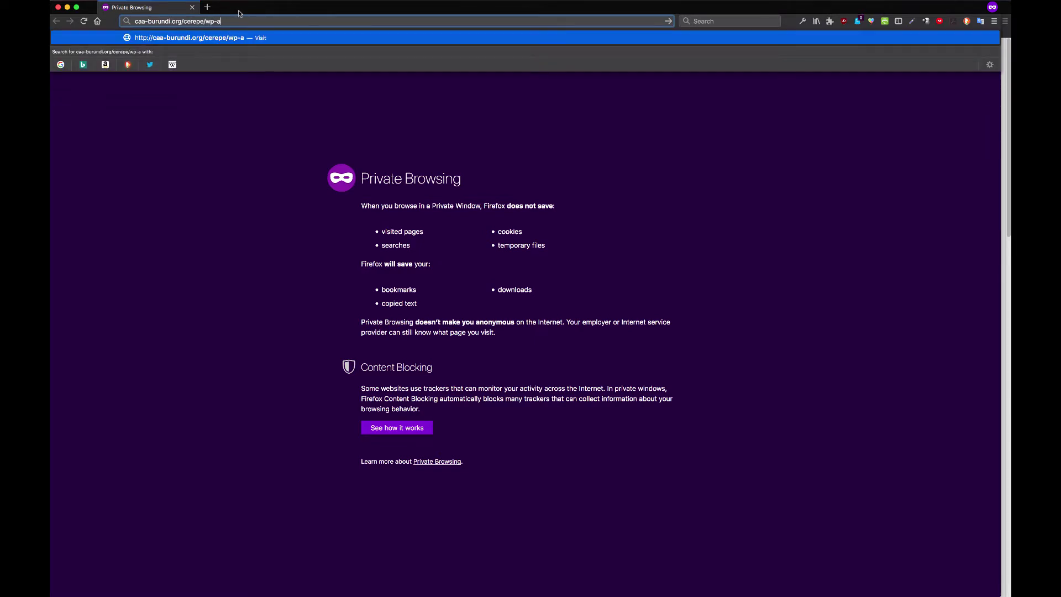
{"action": "type", "text": "dmin"}
{"action": "key", "text": "Return"}
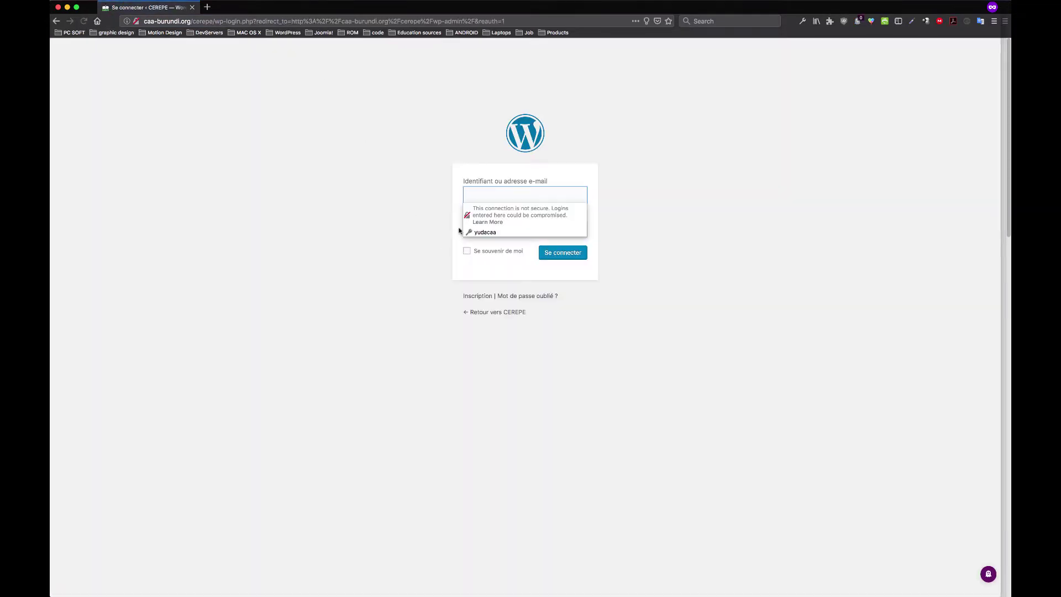
Sign in with the saved login, with 'Se souvenir de moi' ticked
{"action": "left_click", "coordinate": [479, 232]}
{"action": "left_click", "coordinate": [467, 251]}
{"action": "left_click", "coordinate": [554, 254]}
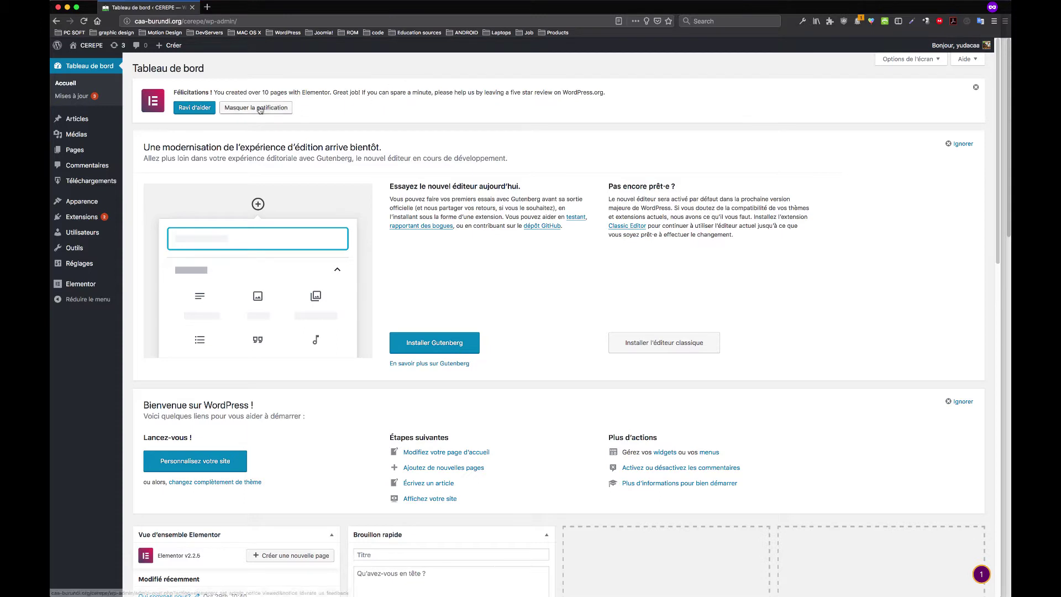
Open the CEREPE public site in a new tab via 'Aller sur le site' and switch to it
{"action": "mouse_move", "coordinate": [96, 52]}
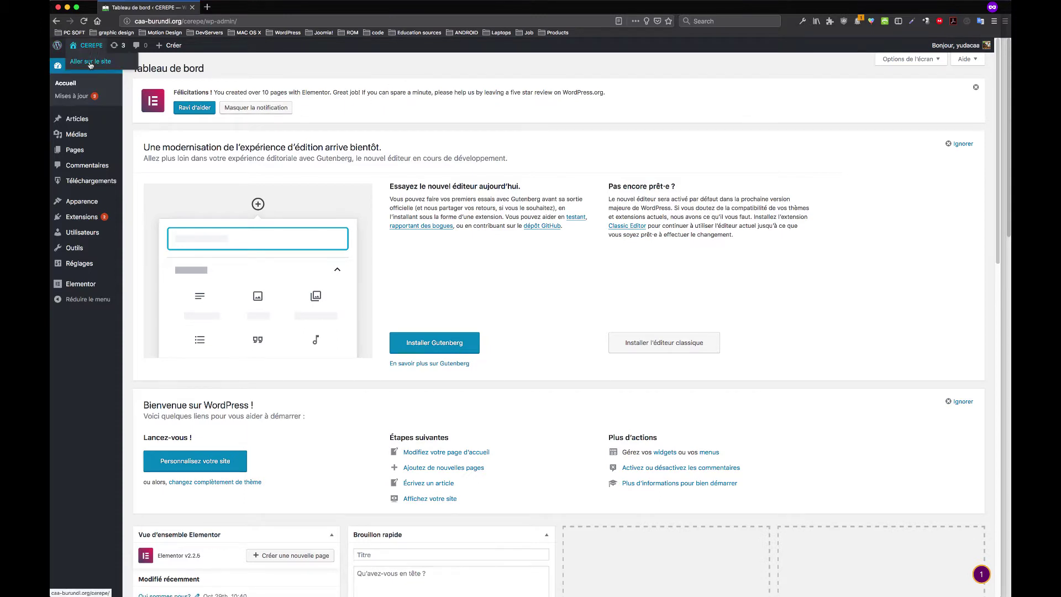
{"action": "left_click", "coordinate": [90, 62], "text": "super"}
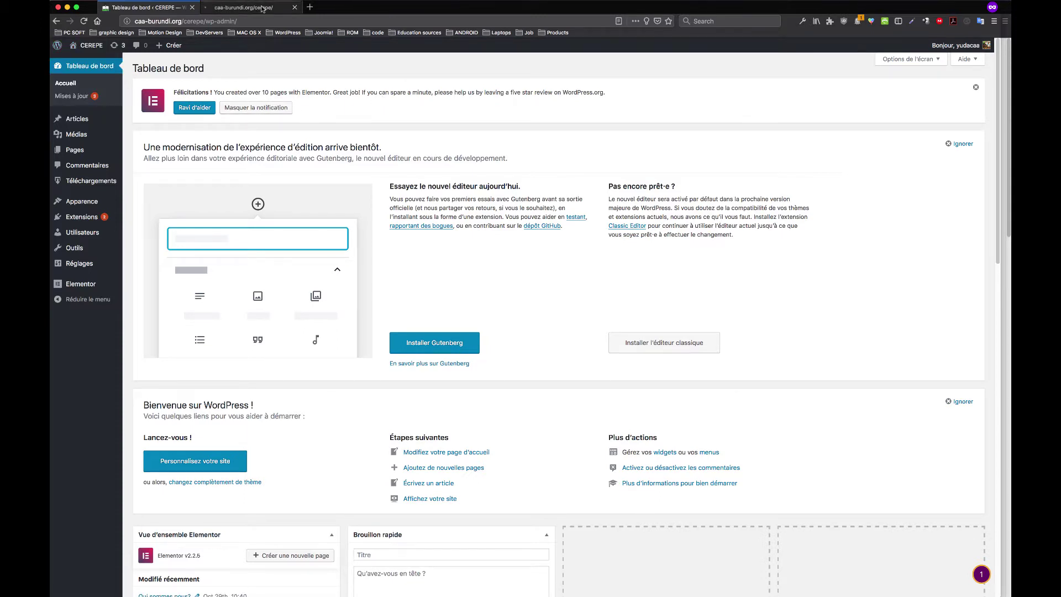
{"action": "left_click", "coordinate": [263, 8]}
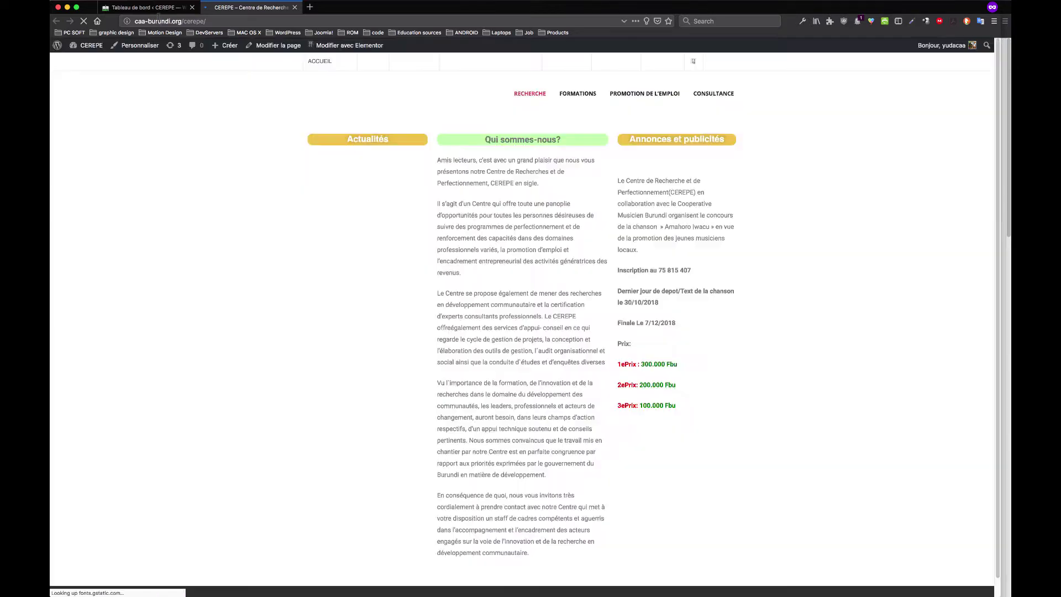
Scroll through the loaded CEREPE home page
{"action": "left_click", "coordinate": [160, 11]}
{"action": "left_click", "coordinate": [243, 10]}
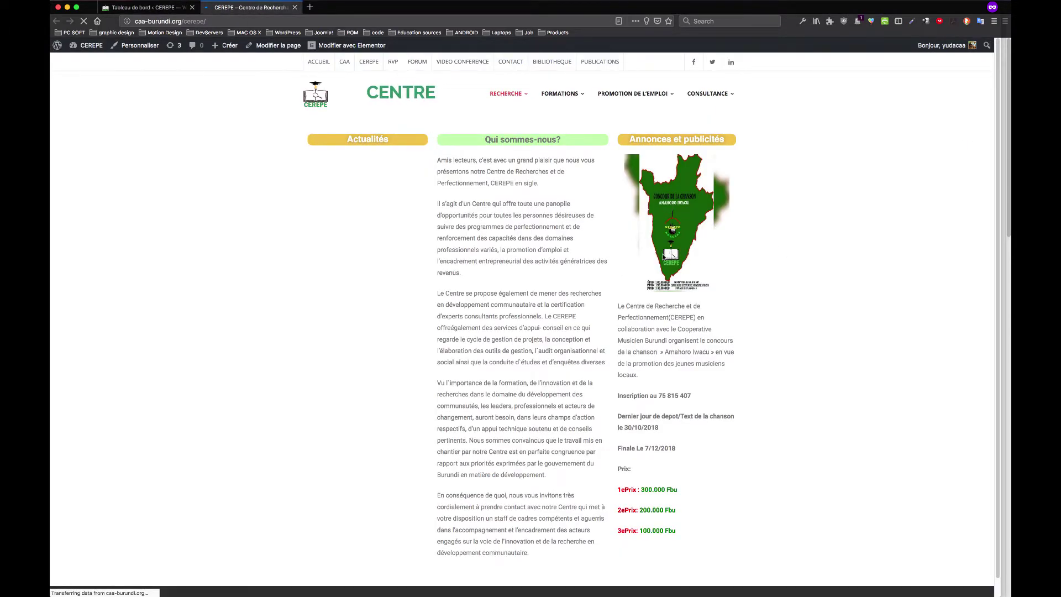
{"action": "scroll", "coordinate": [665, 293], "scroll_direction": "down", "scroll_amount": 1}
{"action": "scroll", "coordinate": [663, 306], "scroll_direction": "up", "scroll_amount": 1}
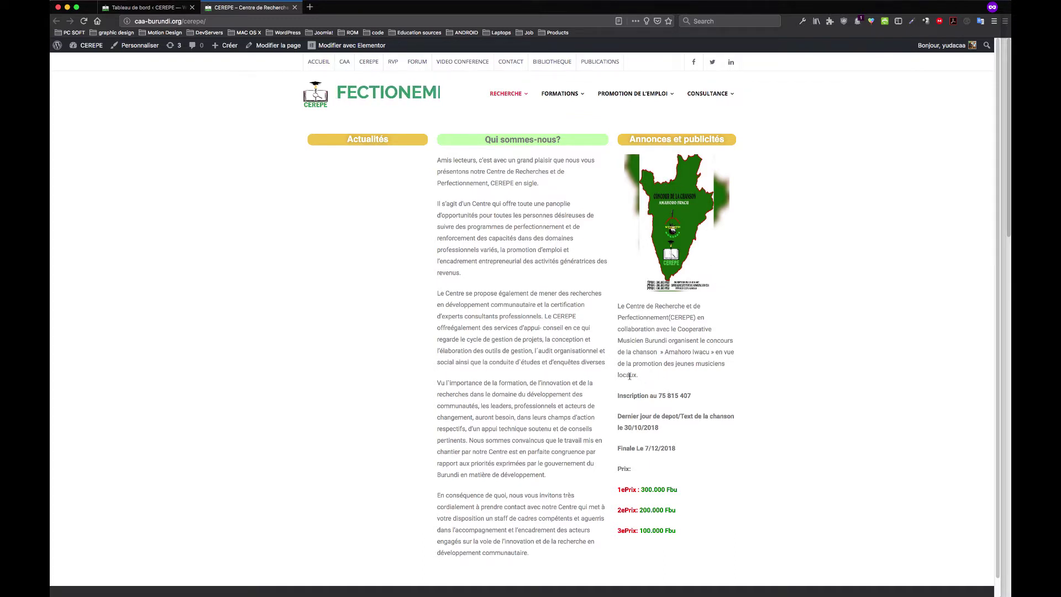
Highlight the announcement, registration details, deposit deadline and 'Finale Le 7/12/2018' lines
{"action": "left_click_drag", "start_coordinate": [629, 376], "coordinate": [619, 306]}
{"action": "left_click_drag", "start_coordinate": [697, 397], "coordinate": [607, 397]}
{"action": "left_click", "coordinate": [663, 434]}
{"action": "left_click_drag", "start_coordinate": [663, 433], "coordinate": [626, 414]}
{"action": "left_click_drag", "start_coordinate": [680, 449], "coordinate": [623, 449]}
Highlight the three prize lines, then go back to the Tableau de bord tab
{"action": "left_click", "coordinate": [641, 473]}
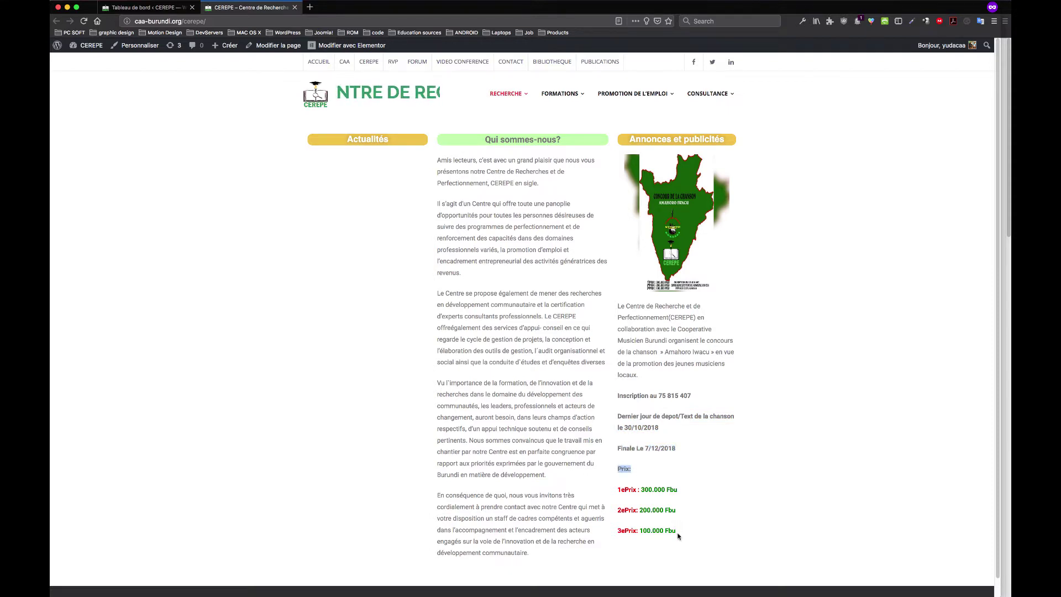
{"action": "left_click_drag", "start_coordinate": [680, 535], "coordinate": [617, 492]}
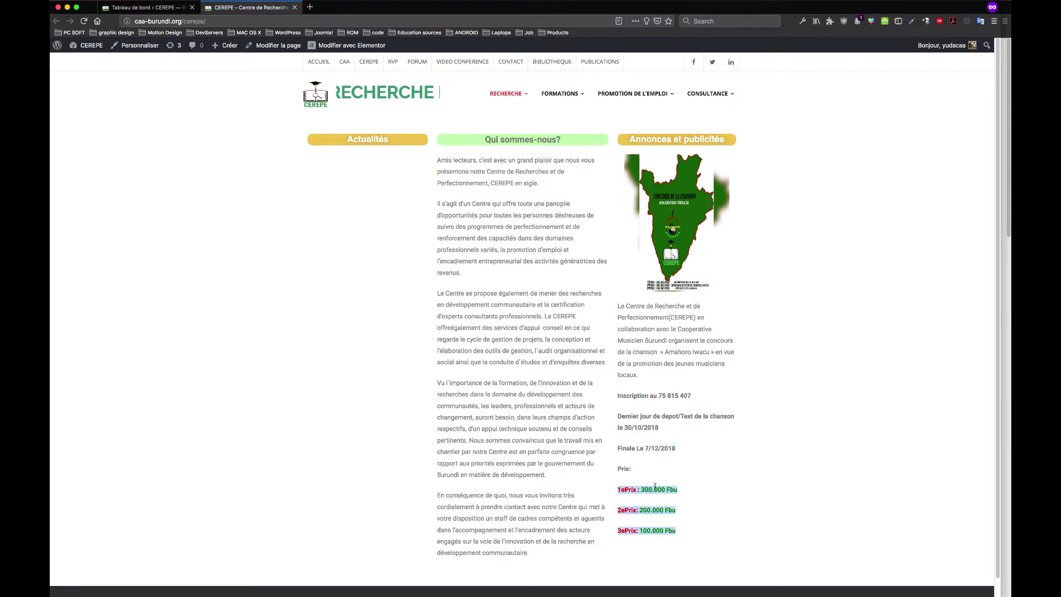
{"action": "left_click", "coordinate": [655, 486]}
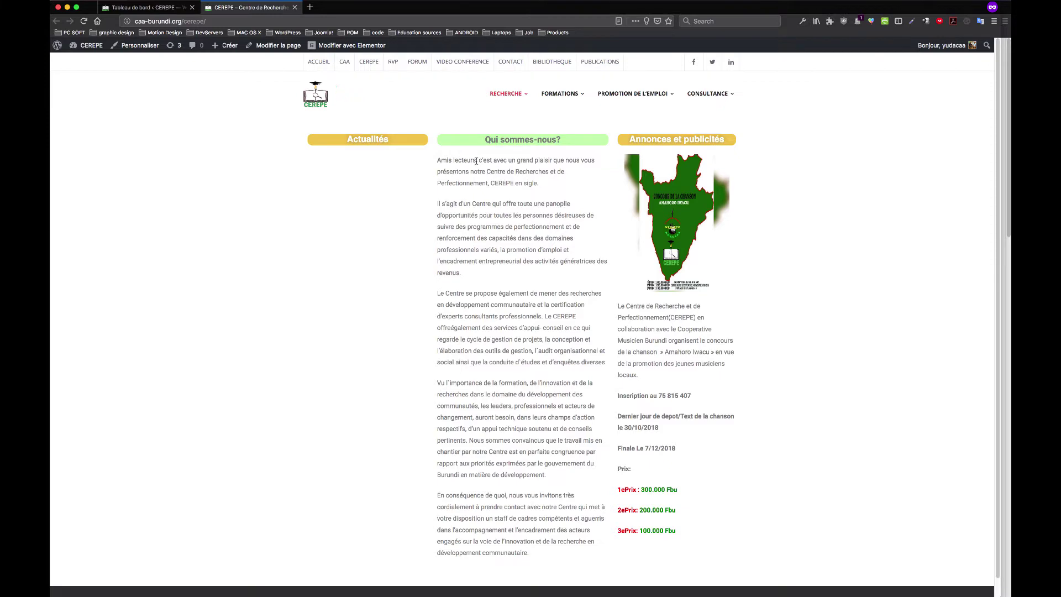
{"action": "left_click", "coordinate": [164, 8]}
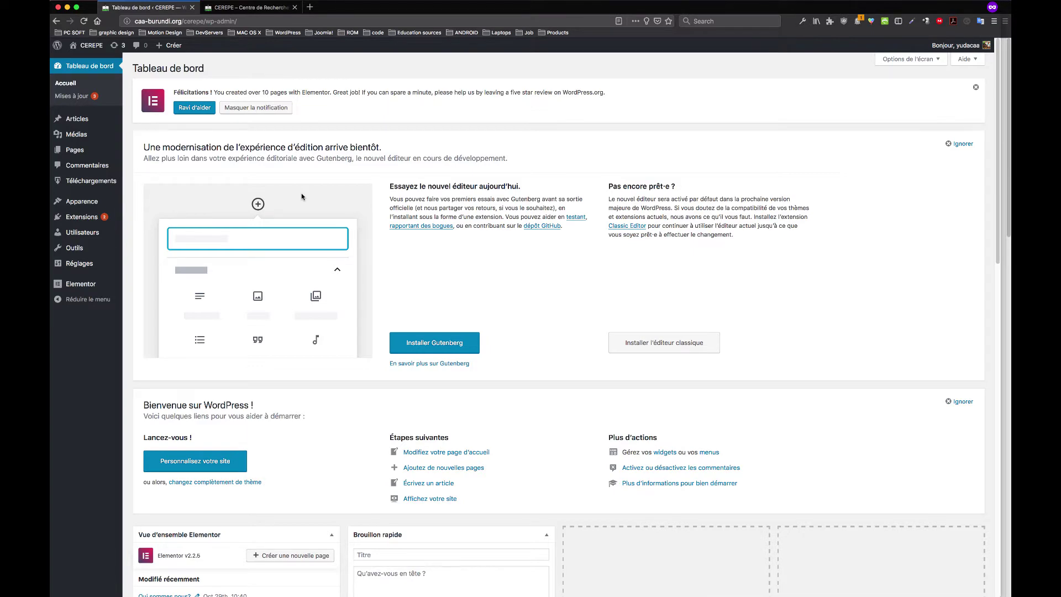
Dismiss the Elementor congratulations notice and switch to the CEREPE site tab
{"action": "left_click", "coordinate": [976, 87]}
{"action": "left_click", "coordinate": [247, 7]}
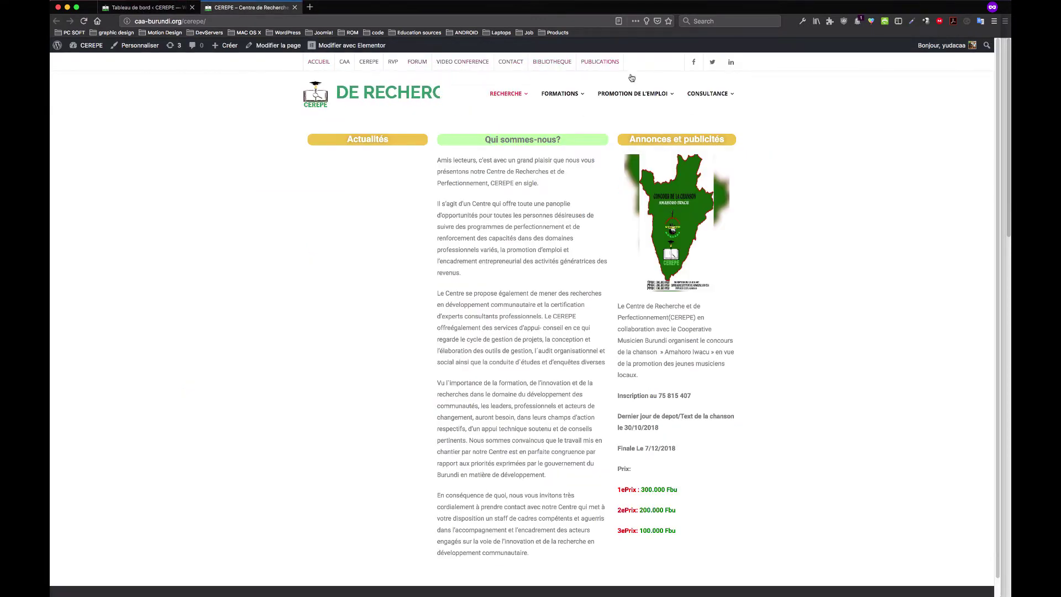
{"action": "mouse_move", "coordinate": [536, 98]}
{"action": "mouse_move", "coordinate": [634, 95]}
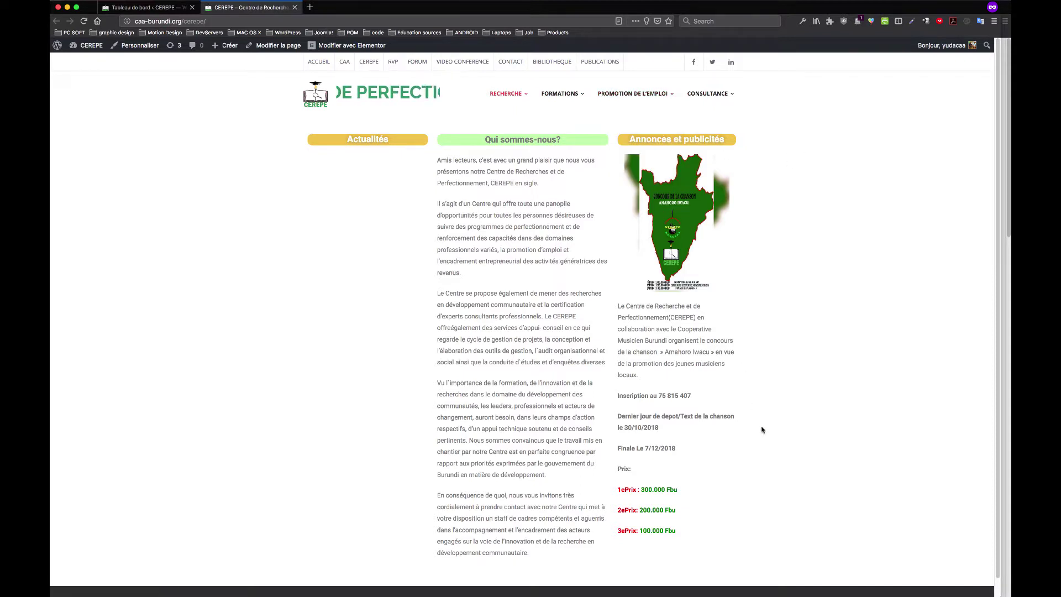
Highlight the site's column text, then go to the Extensions plugins list
{"action": "left_click_drag", "start_coordinate": [751, 470], "coordinate": [665, 249]}
{"action": "left_click_drag", "start_coordinate": [506, 519], "coordinate": [504, 160]}
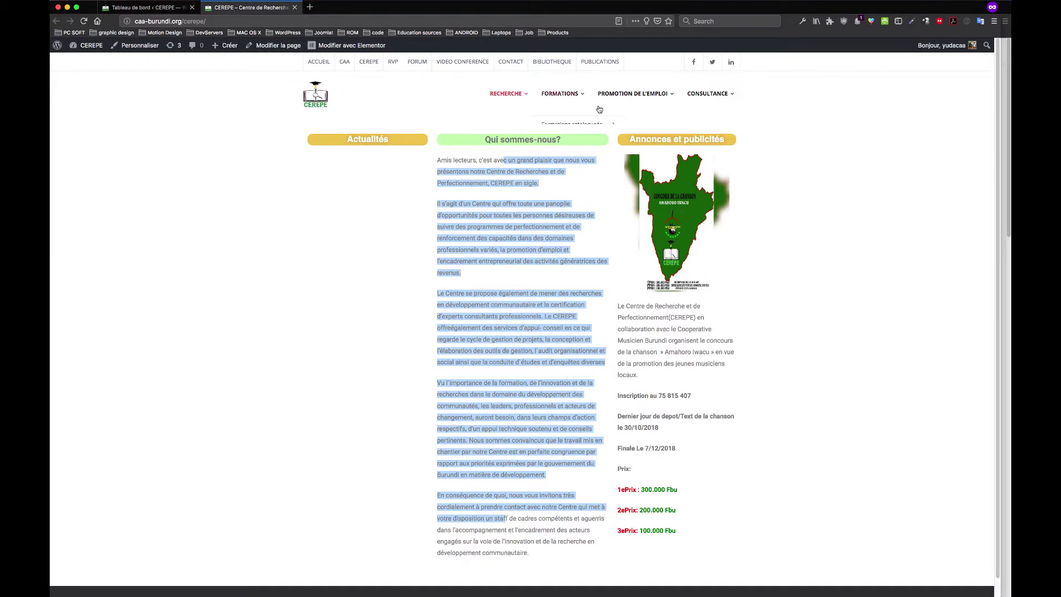
{"action": "left_click", "coordinate": [157, 9]}
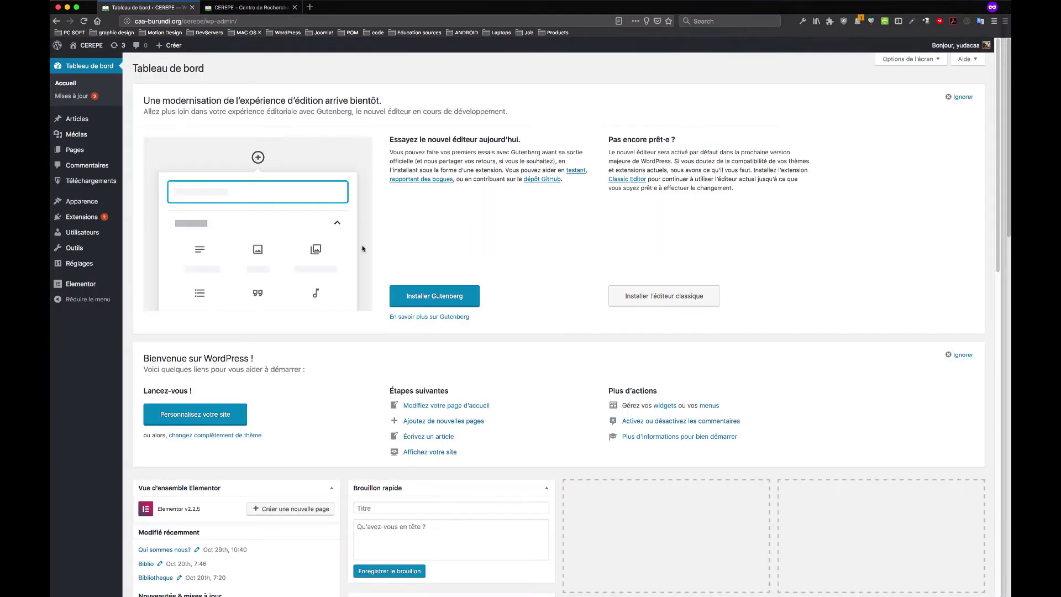
{"action": "left_click", "coordinate": [86, 222]}
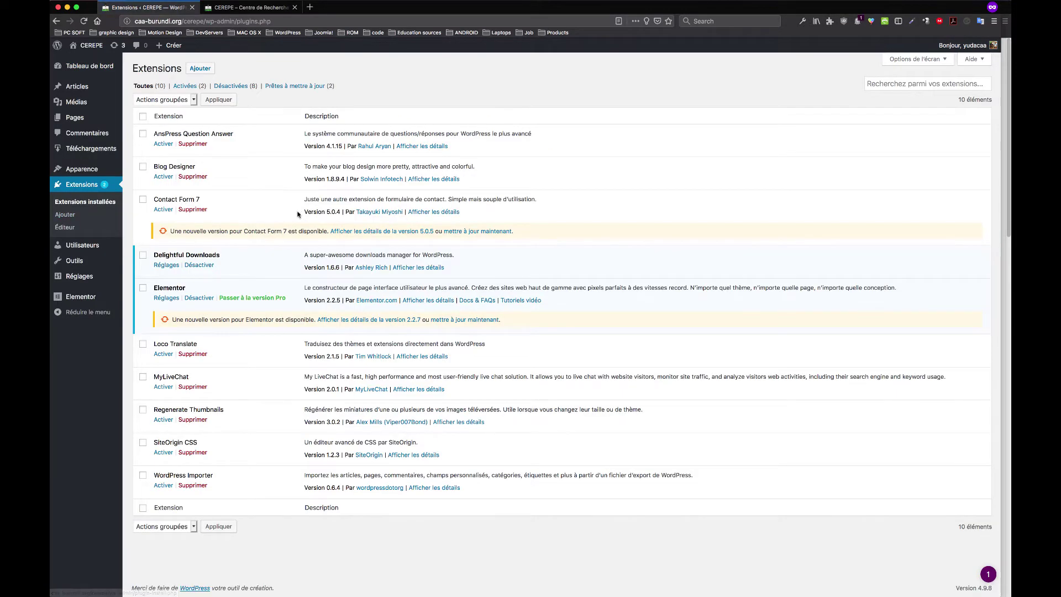
Activate Contact Form 7 and view the site's Contact page
{"action": "left_click", "coordinate": [167, 212]}
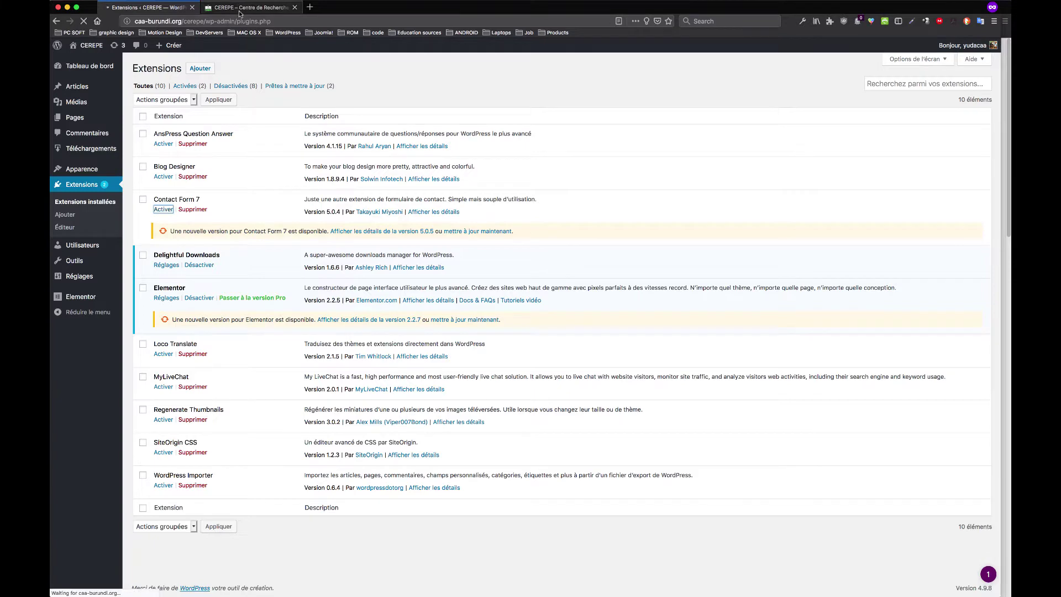
{"action": "left_click", "coordinate": [240, 11]}
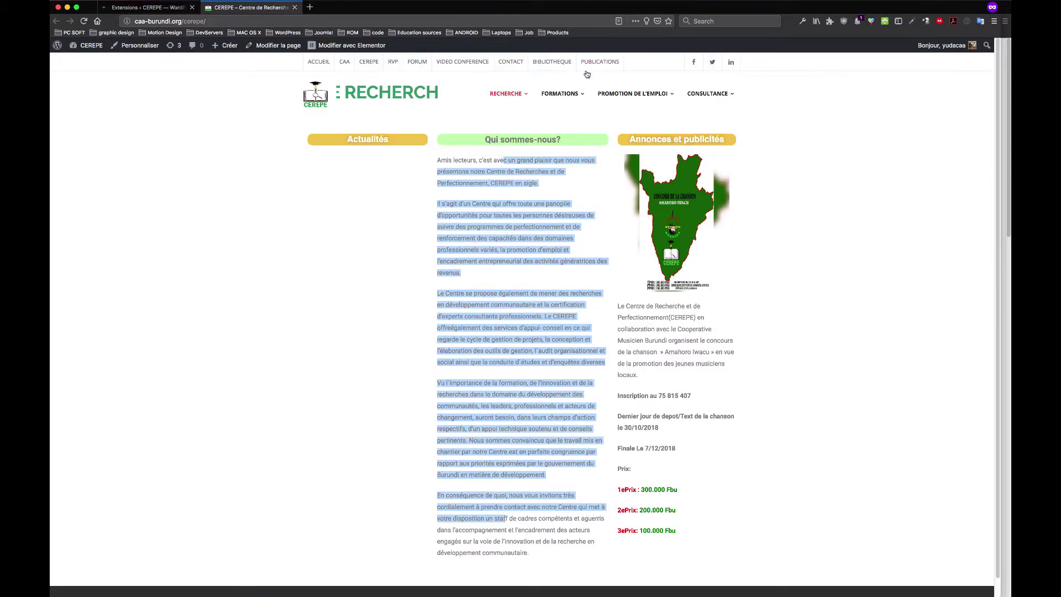
{"action": "left_click", "coordinate": [510, 62]}
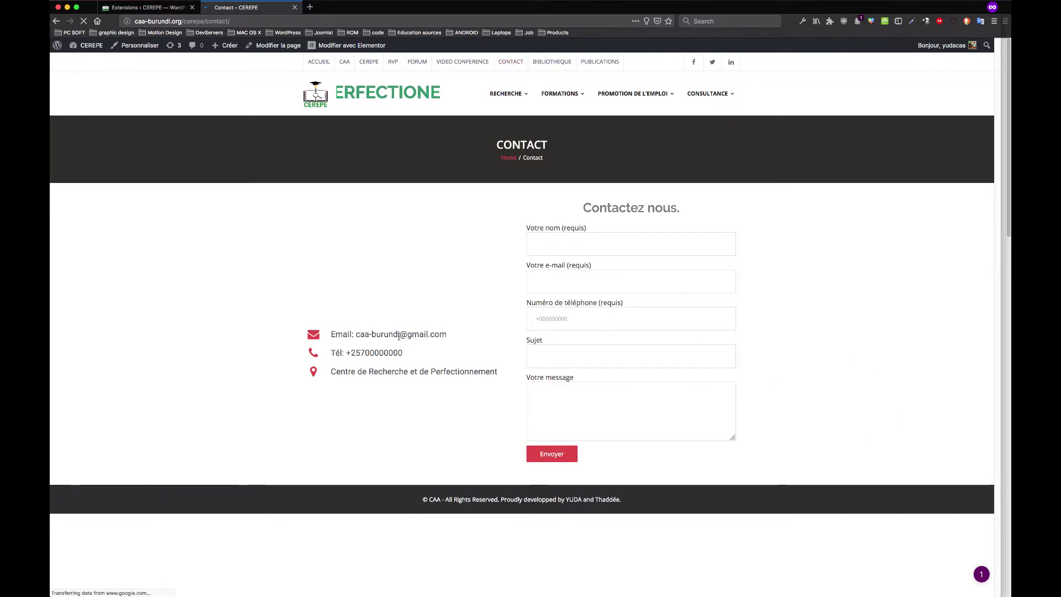
Select the contact e-mail, phone number and address lines on the Contact page
{"action": "double_click", "coordinate": [399, 335]}
{"action": "left_click_drag", "start_coordinate": [357, 352], "coordinate": [388, 353]}
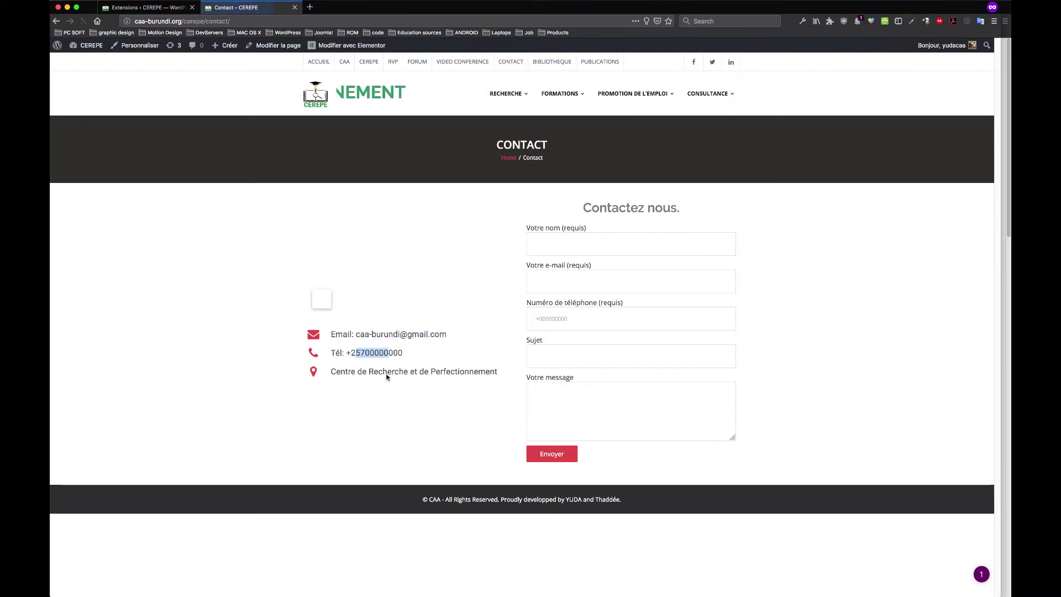
{"action": "double_click", "coordinate": [374, 353]}
{"action": "triple_click", "coordinate": [363, 372]}
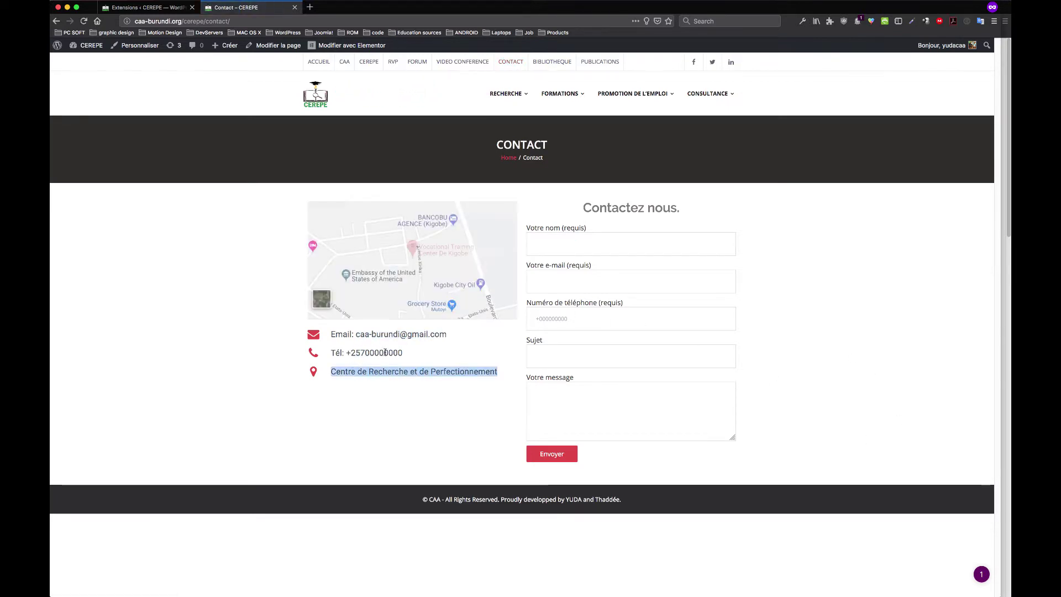
{"action": "double_click", "coordinate": [385, 352]}
Open the Contact page in Elementor via 'Modifier avec Elementor'
{"action": "left_click", "coordinate": [167, 10]}
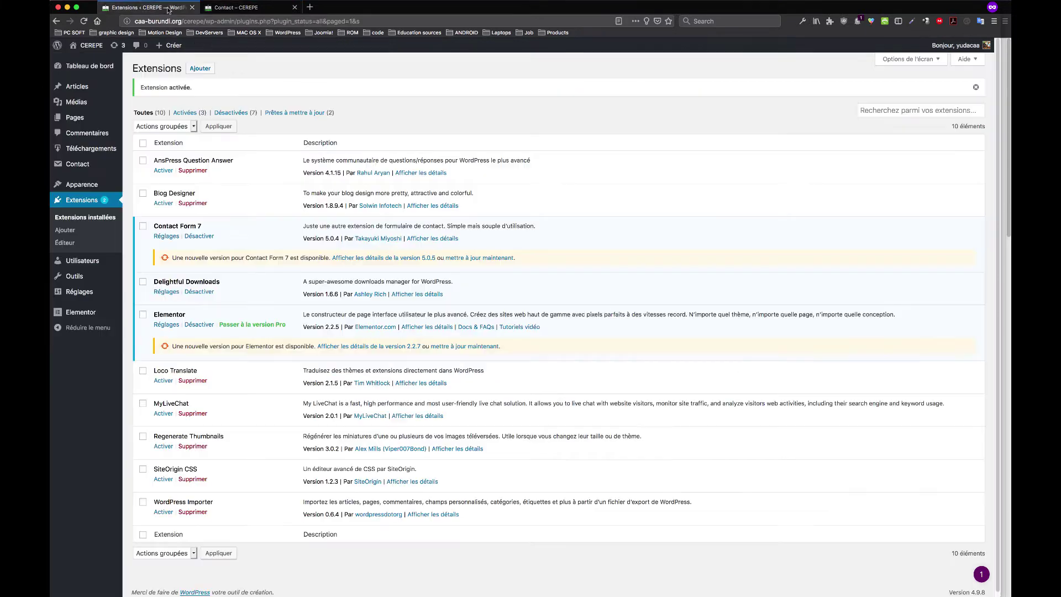
{"action": "left_click", "coordinate": [237, 8]}
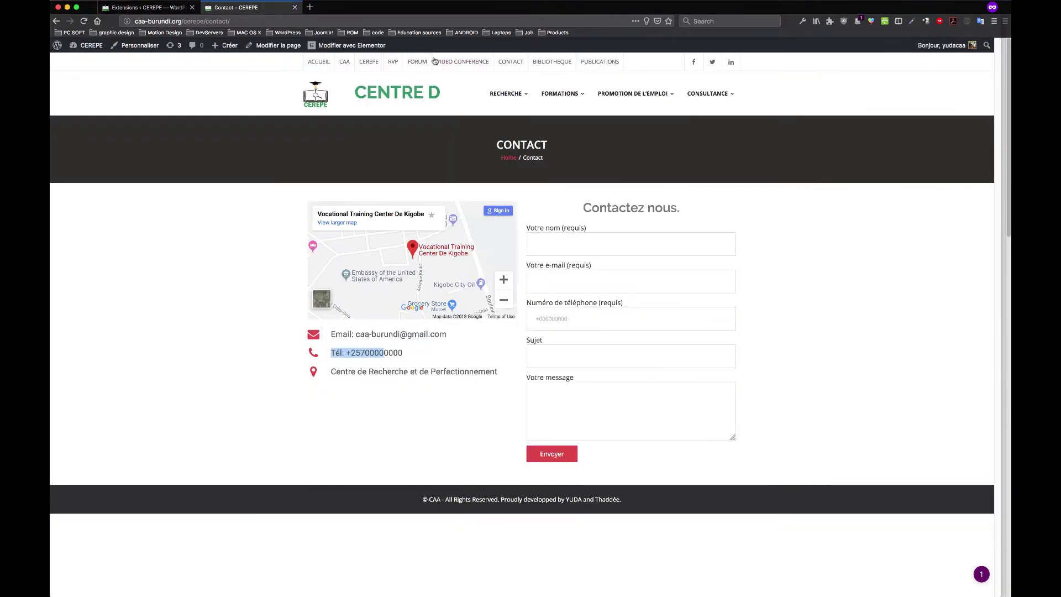
{"action": "left_click", "coordinate": [368, 46]}
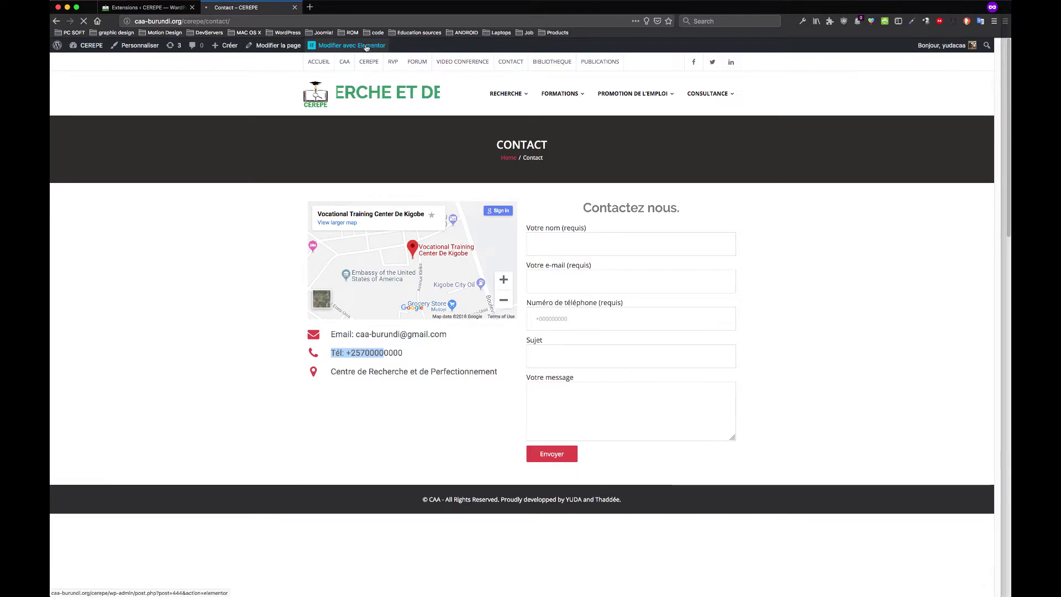
{"action": "left_click", "coordinate": [165, 8]}
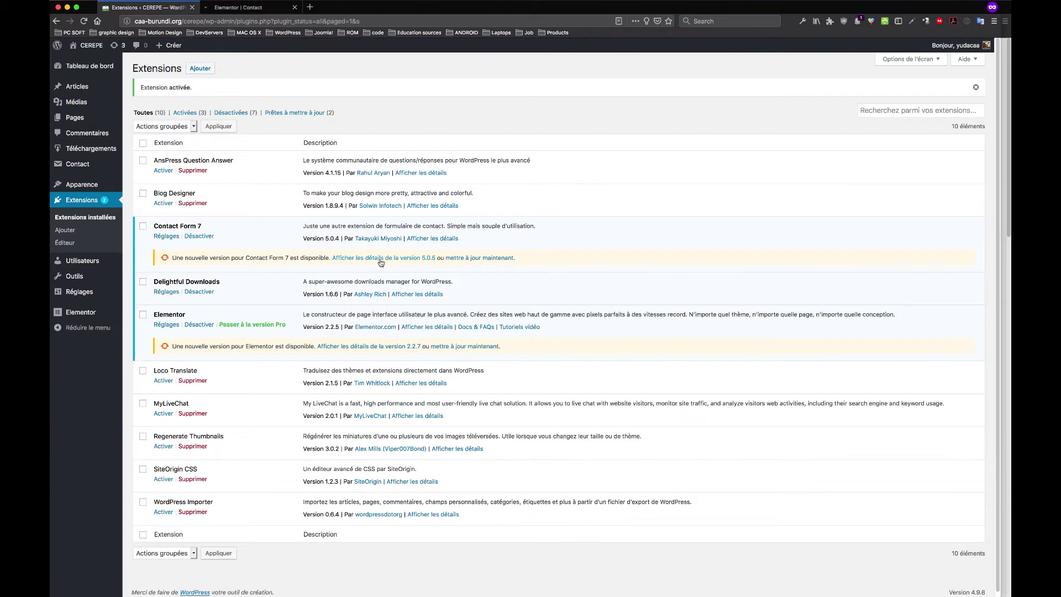
Start the updates of Contact Form 7 to 5.0.5 and Elementor to 2.2.7
{"action": "left_click", "coordinate": [490, 258]}
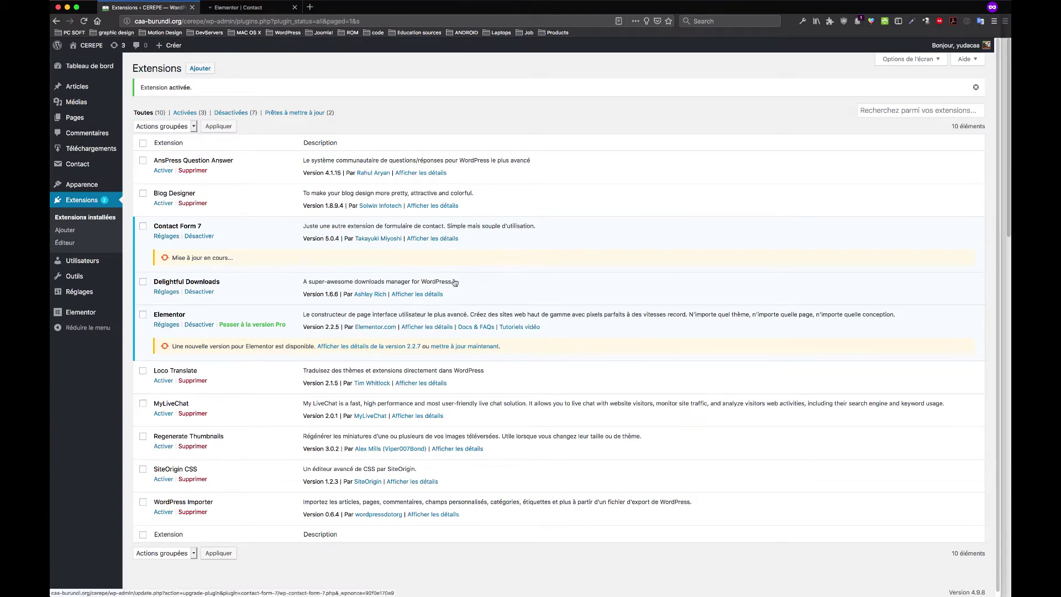
{"action": "left_click", "coordinate": [474, 346]}
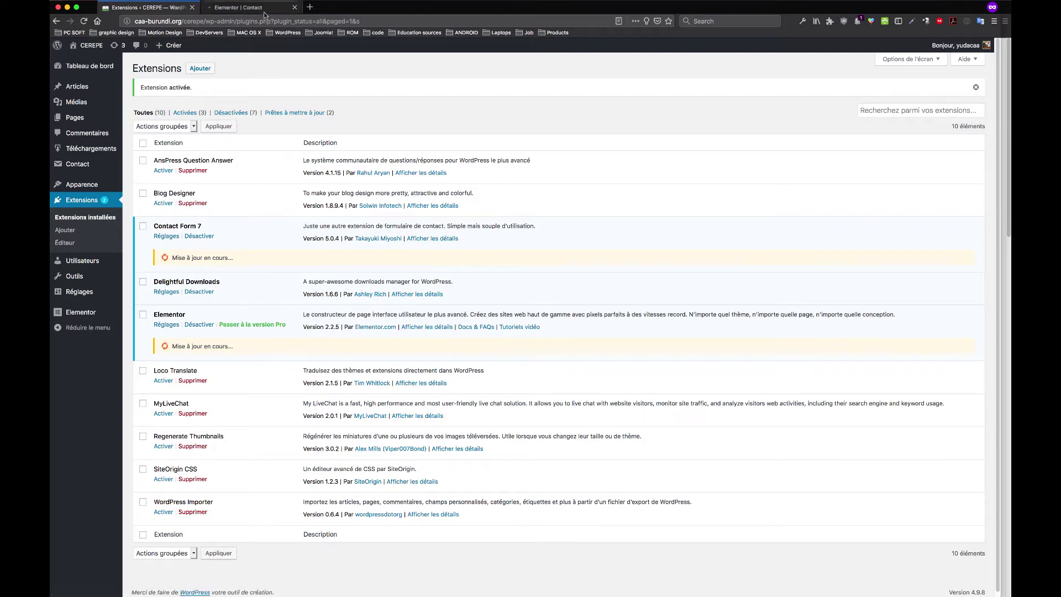
{"action": "left_click", "coordinate": [267, 10]}
{"action": "left_click", "coordinate": [154, 7]}
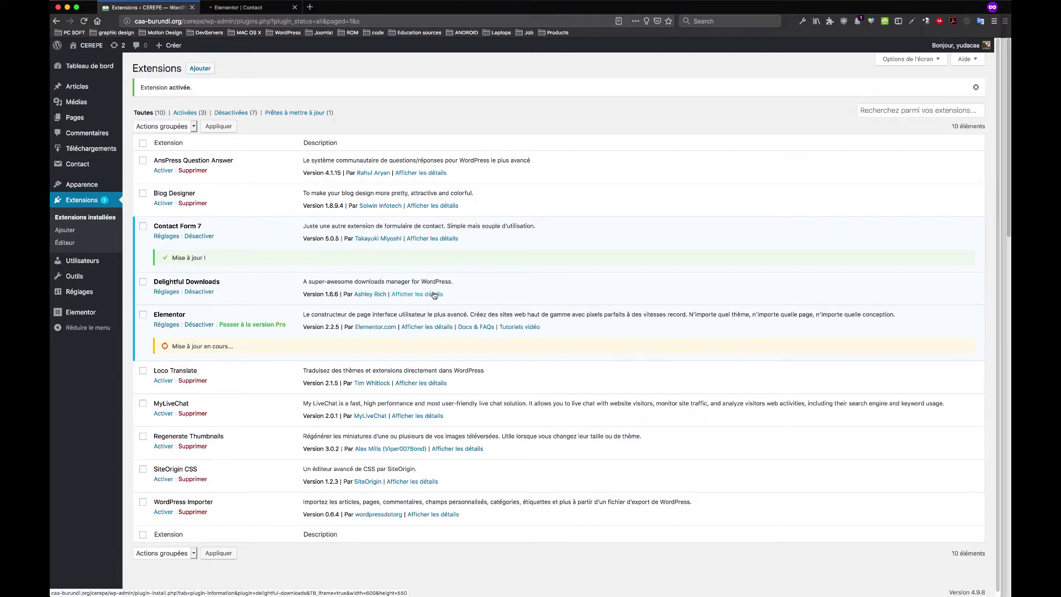
{"action": "scroll", "coordinate": [435, 295], "scroll_direction": "down", "scroll_amount": 1}
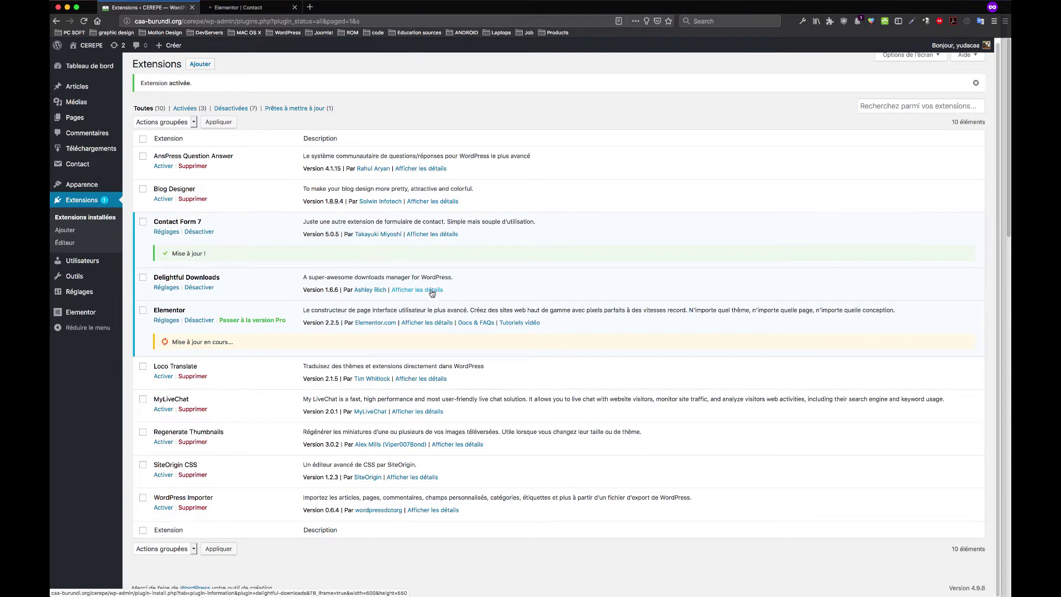
{"action": "scroll", "coordinate": [432, 293], "scroll_direction": "up", "scroll_amount": 1}
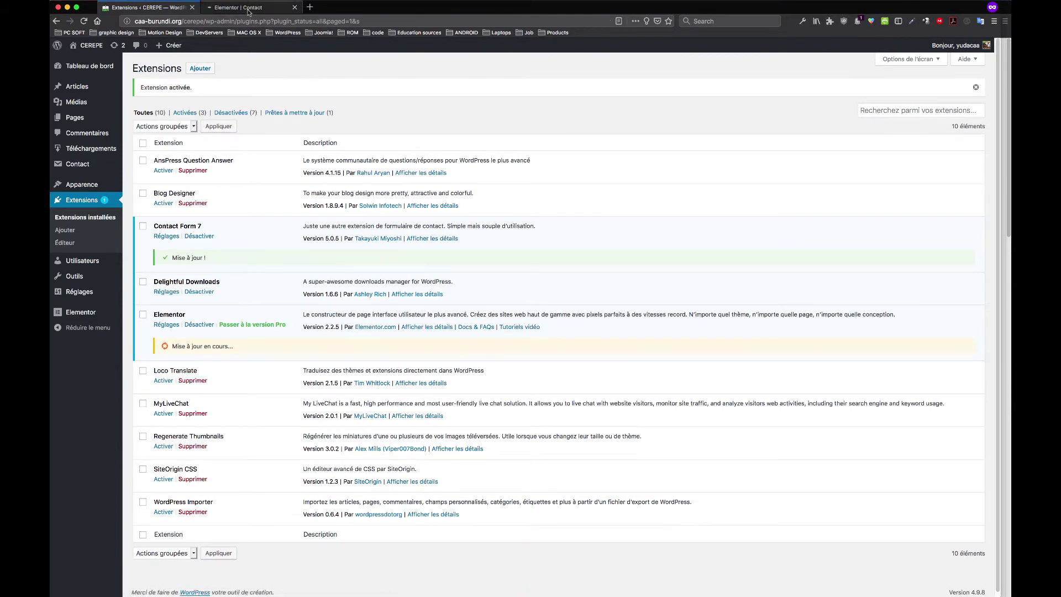
Wait for the updates to finish, checking the Elementor tab and highlighting the AnsPress plugin name
{"action": "left_click", "coordinate": [248, 7]}
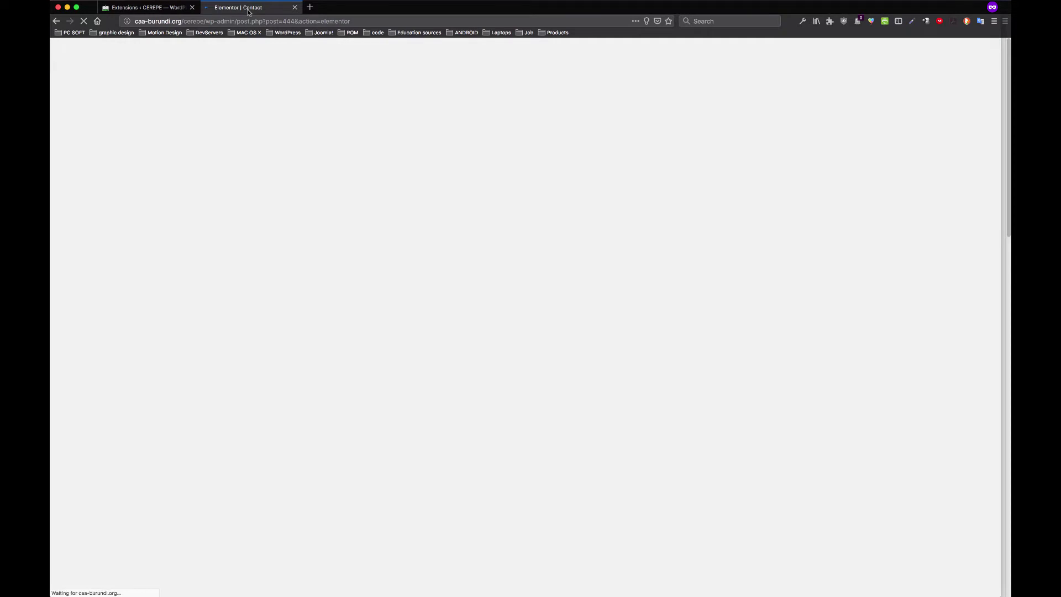
{"action": "left_click", "coordinate": [165, 8]}
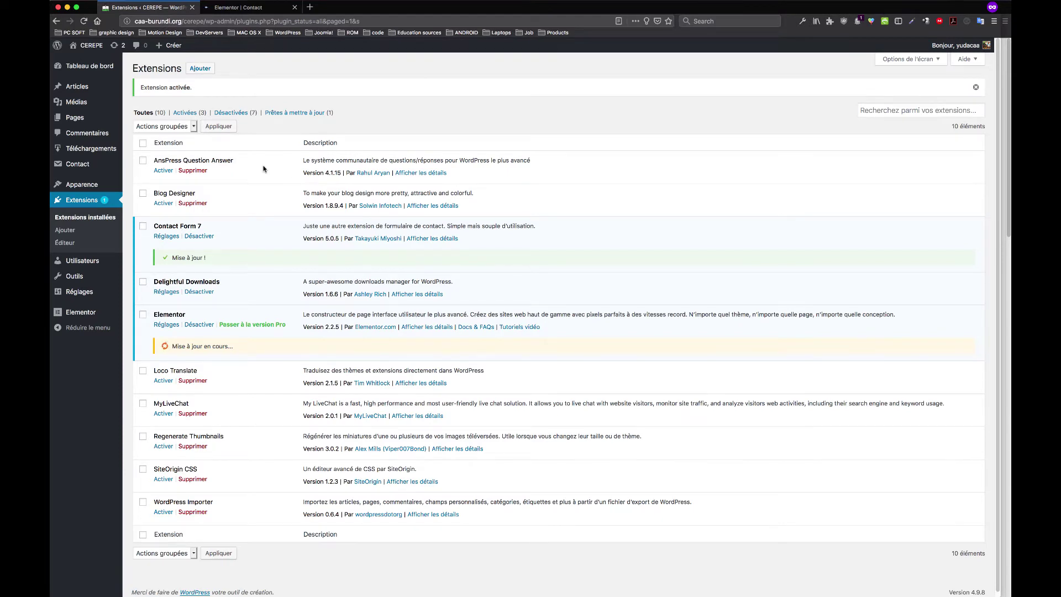
{"action": "left_click_drag", "start_coordinate": [238, 162], "coordinate": [180, 162]}
{"action": "left_click", "coordinate": [194, 159]}
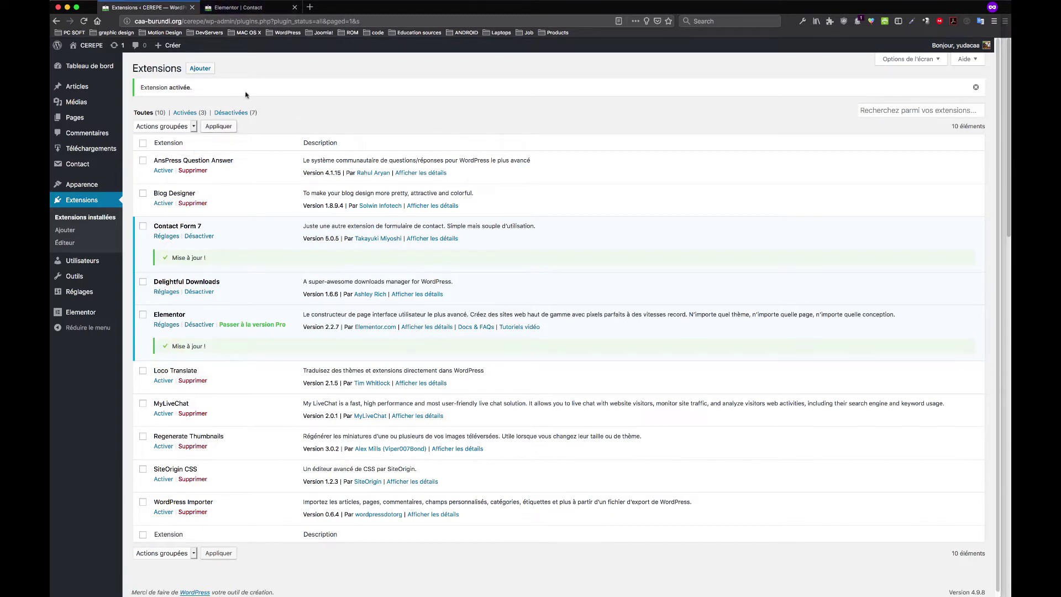
{"action": "left_click", "coordinate": [237, 7]}
{"action": "left_click", "coordinate": [144, 7]}
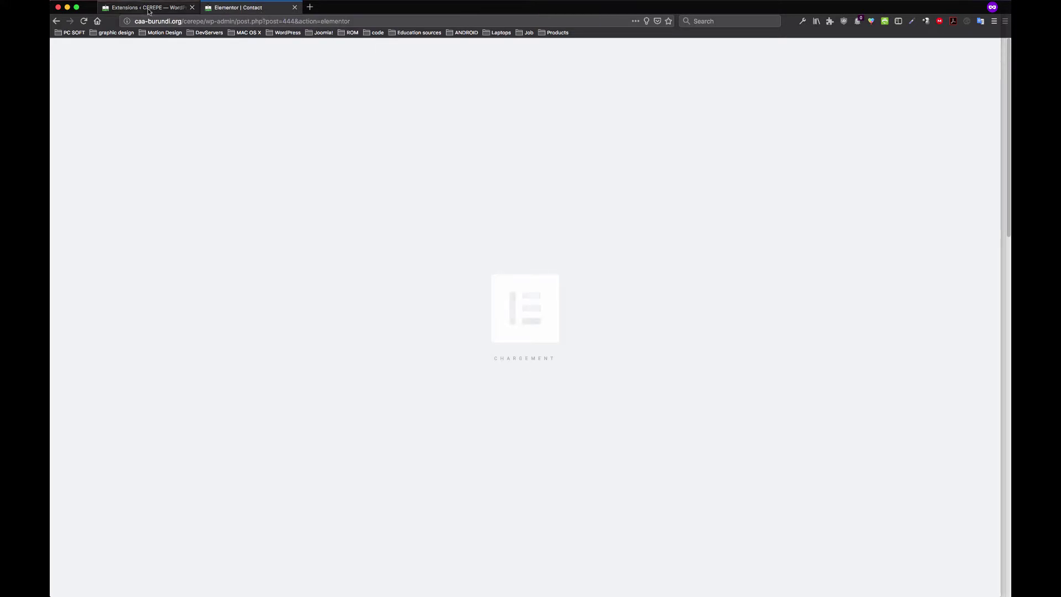
{"action": "left_click_drag", "start_coordinate": [243, 161], "coordinate": [173, 161]}
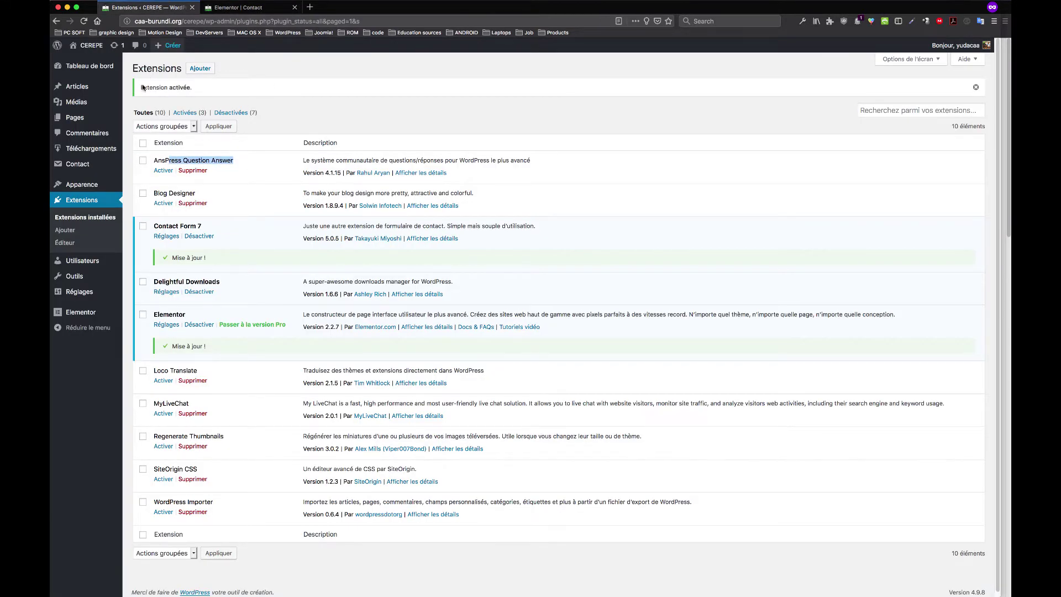
Open the public CEREPE site in a new tab and move that tab to the last position
{"action": "mouse_move", "coordinate": [95, 48]}
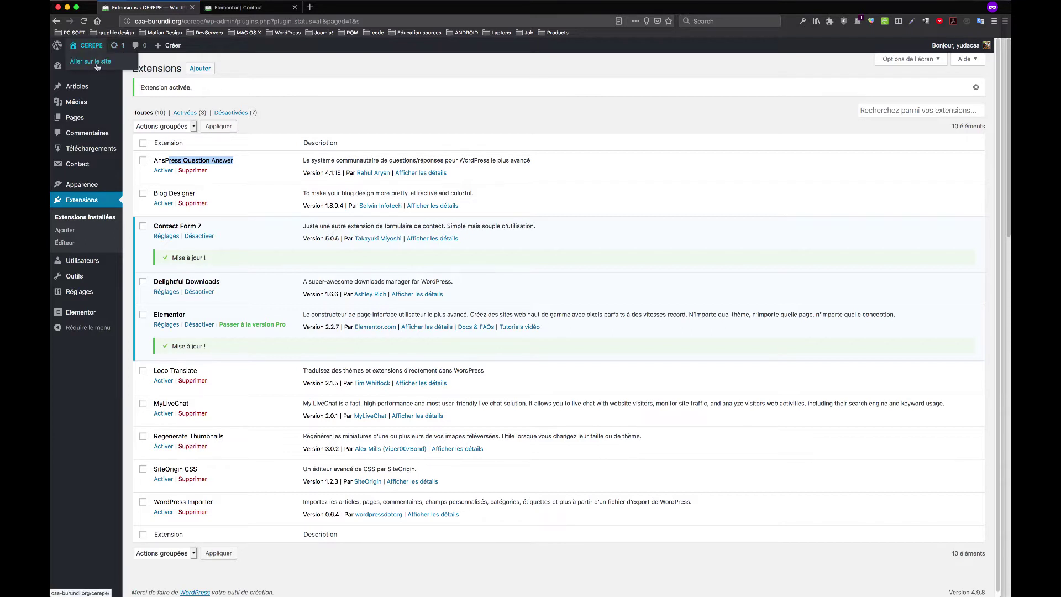
{"action": "left_click", "coordinate": [97, 67], "text": "super"}
{"action": "left_click", "coordinate": [254, 8]}
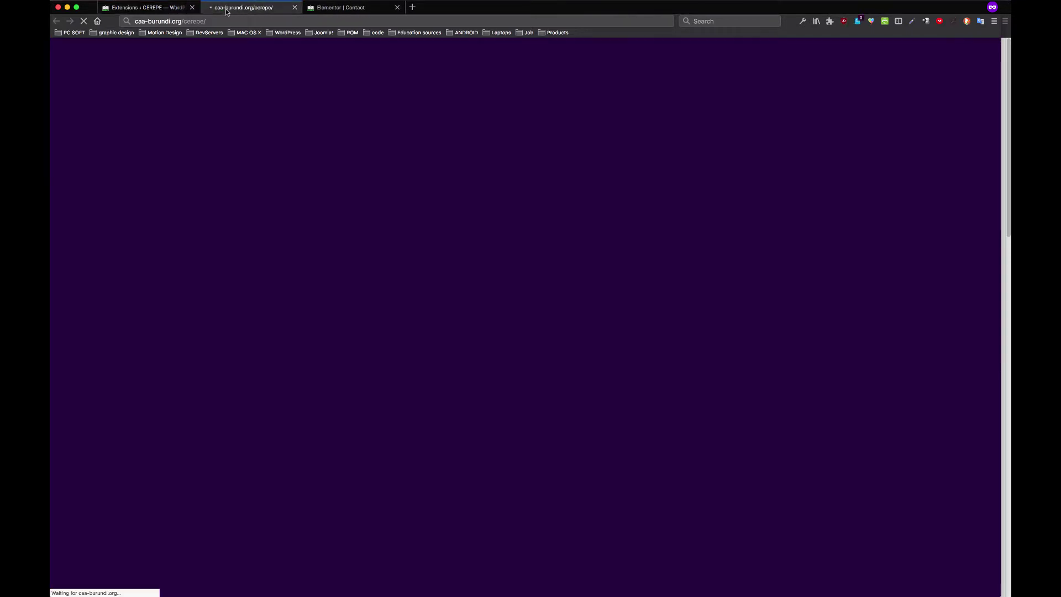
{"action": "left_click_drag", "start_coordinate": [227, 11], "coordinate": [402, 9]}
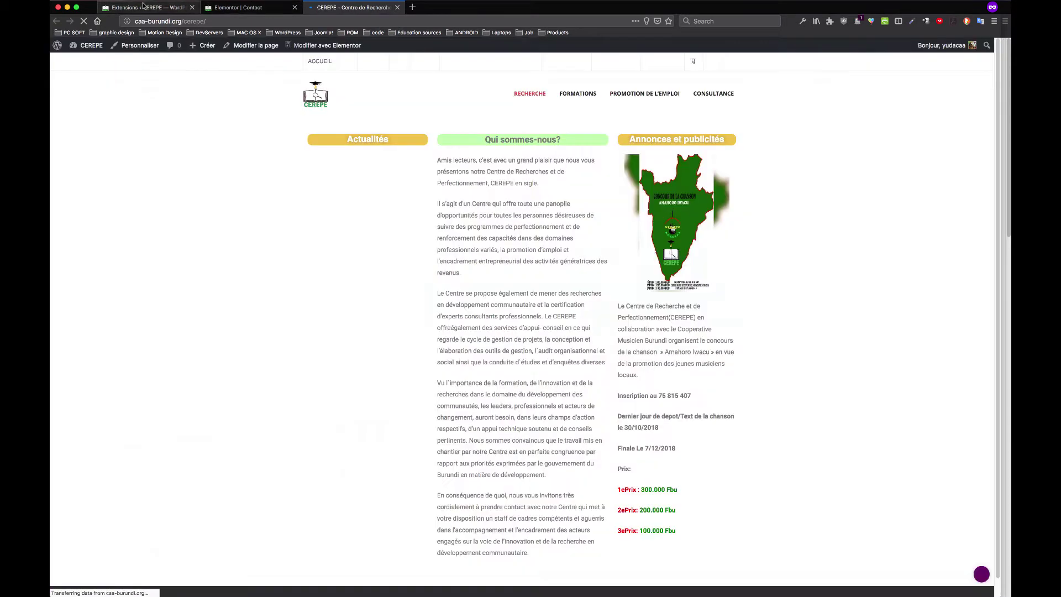
Move between the plugins list, site and Elementor tabs, clearing the plugin name highlight
{"action": "left_click", "coordinate": [143, 6]}
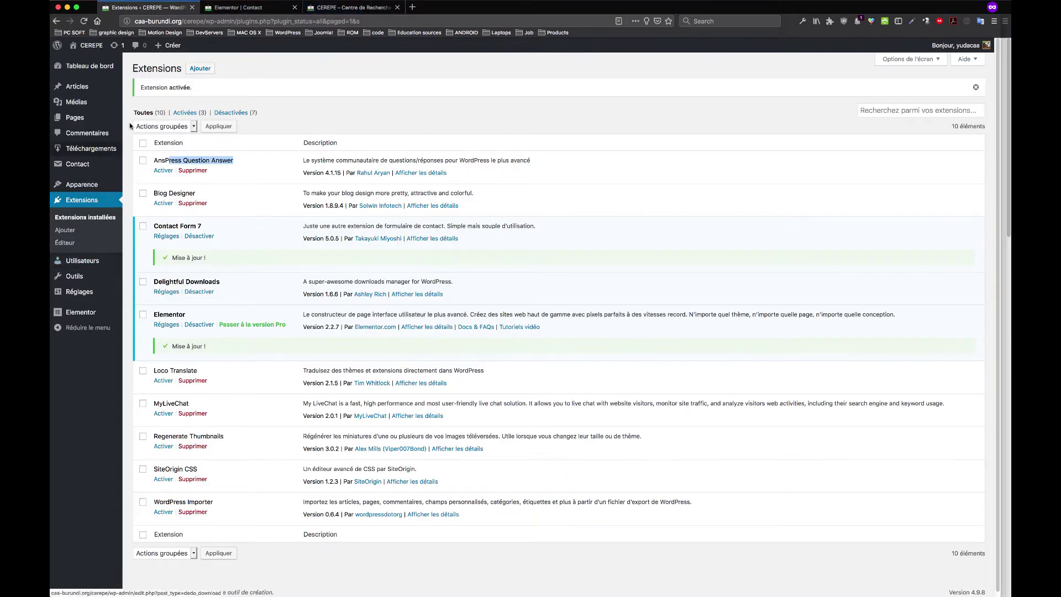
{"action": "left_click", "coordinate": [332, 8]}
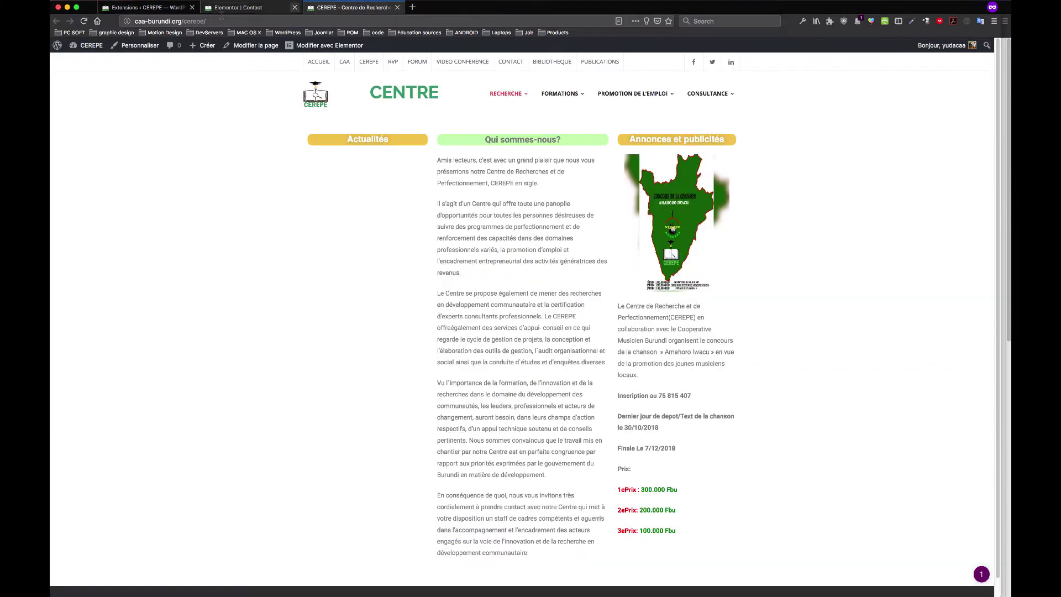
{"action": "left_click", "coordinate": [143, 7]}
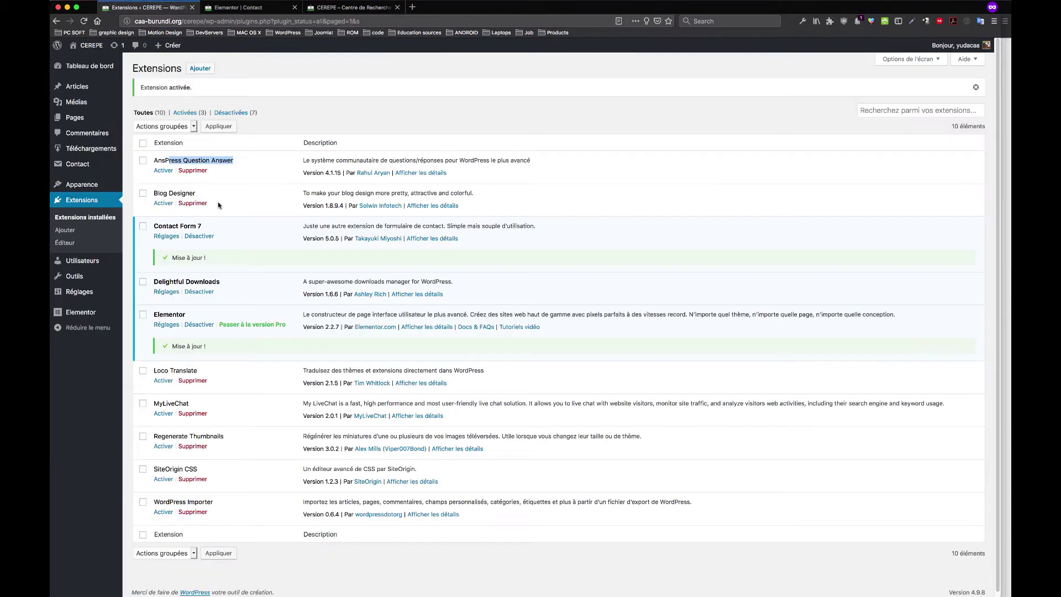
{"action": "left_click", "coordinate": [166, 171]}
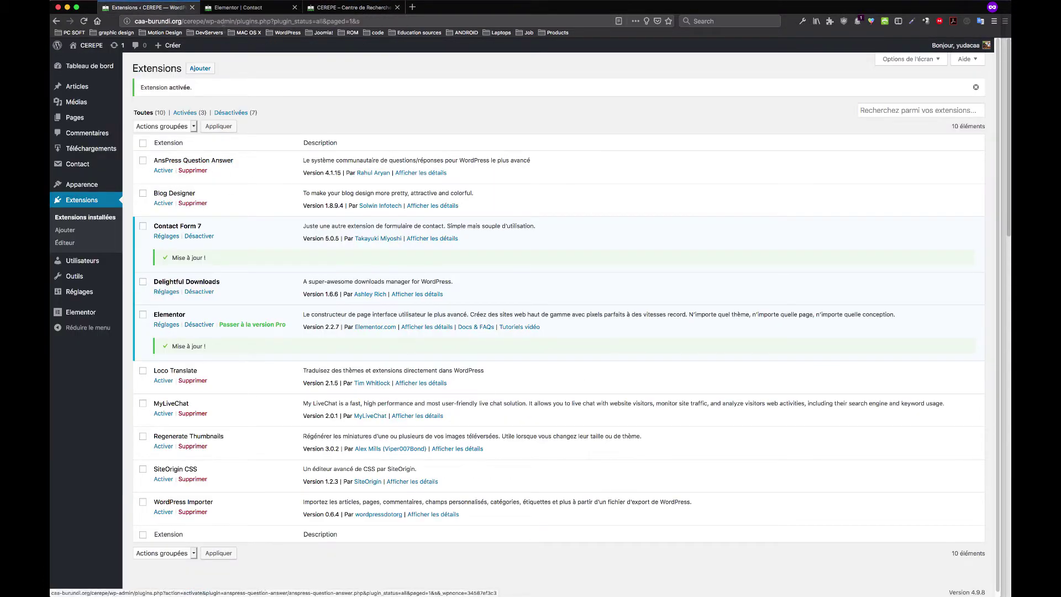
{"action": "left_click", "coordinate": [271, 7]}
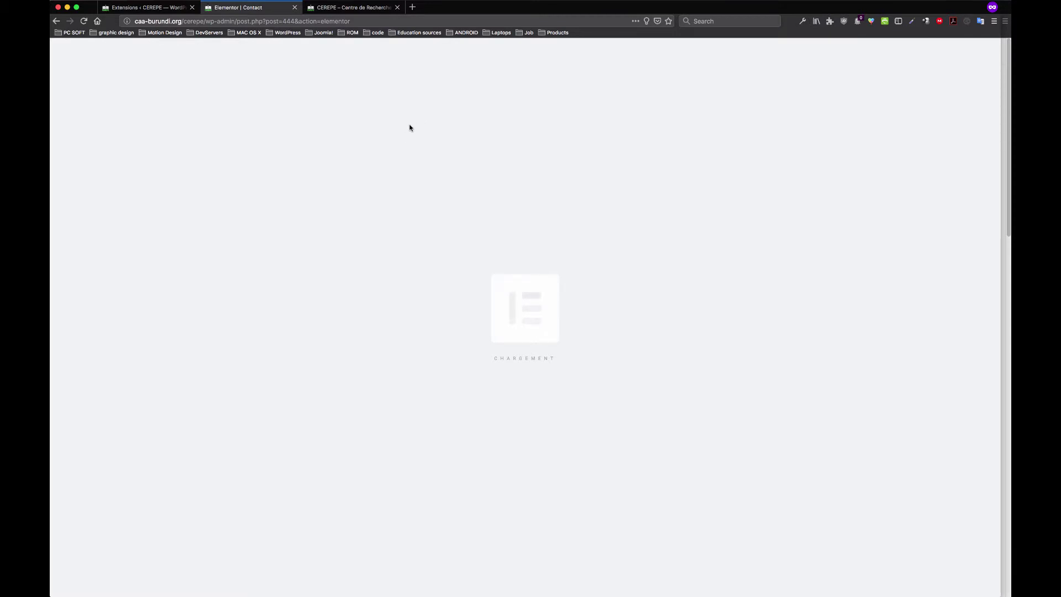
{"action": "left_click", "coordinate": [176, 7]}
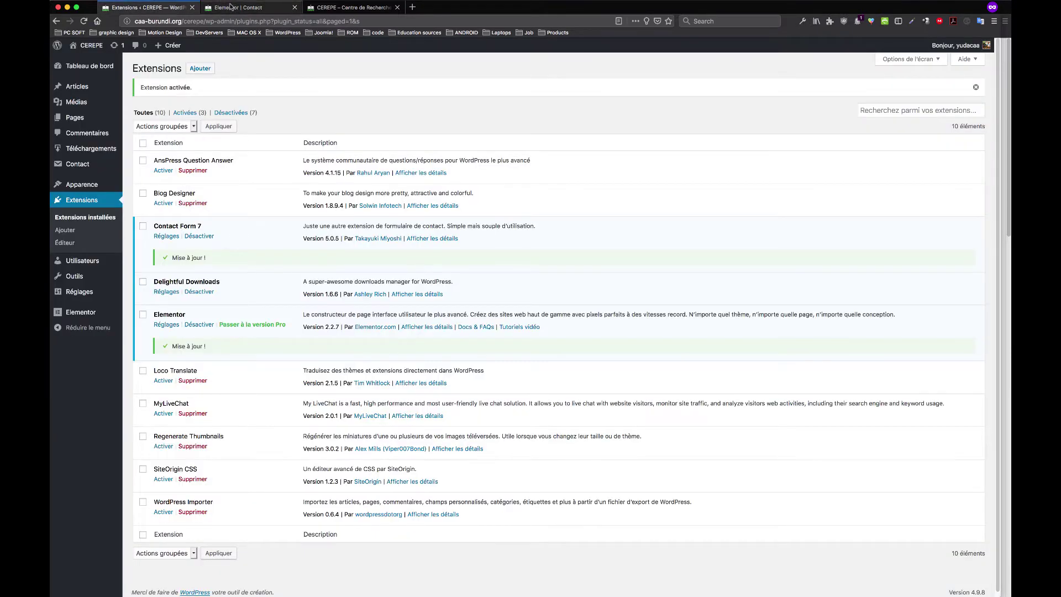
Close the Elementor Contact editor and open the homepage in Elementor
{"action": "left_click", "coordinate": [237, 8]}
{"action": "left_click", "coordinate": [294, 8]}
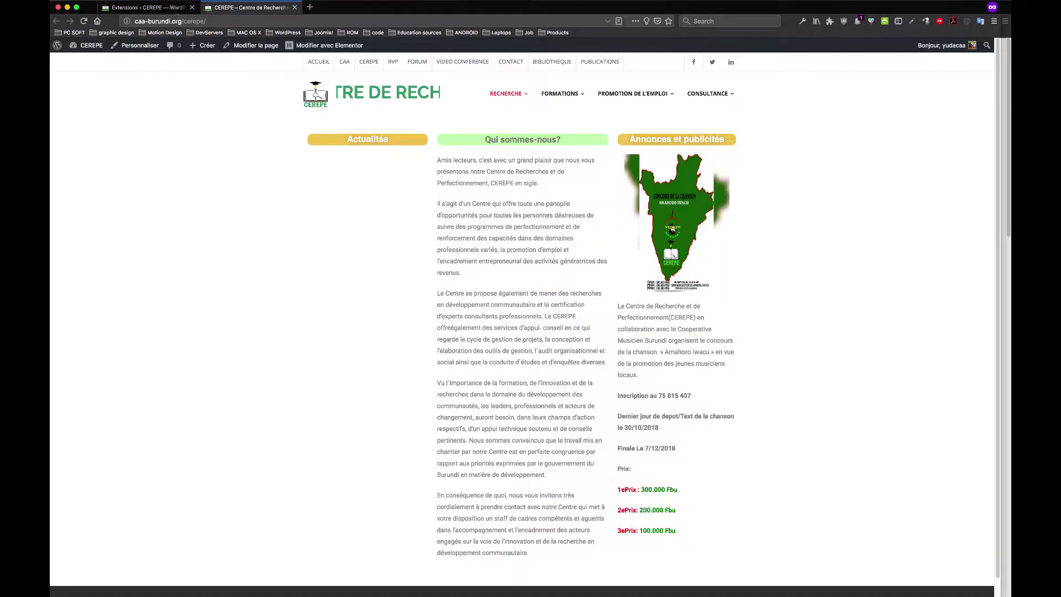
{"action": "left_click", "coordinate": [167, 10]}
{"action": "left_click", "coordinate": [222, 7]}
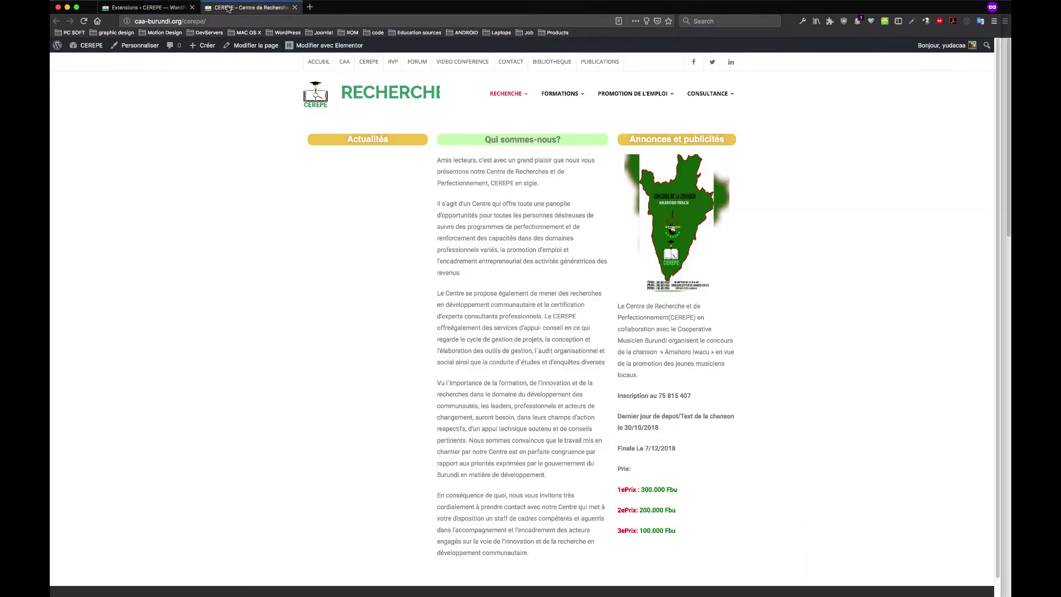
{"action": "left_click", "coordinate": [324, 46]}
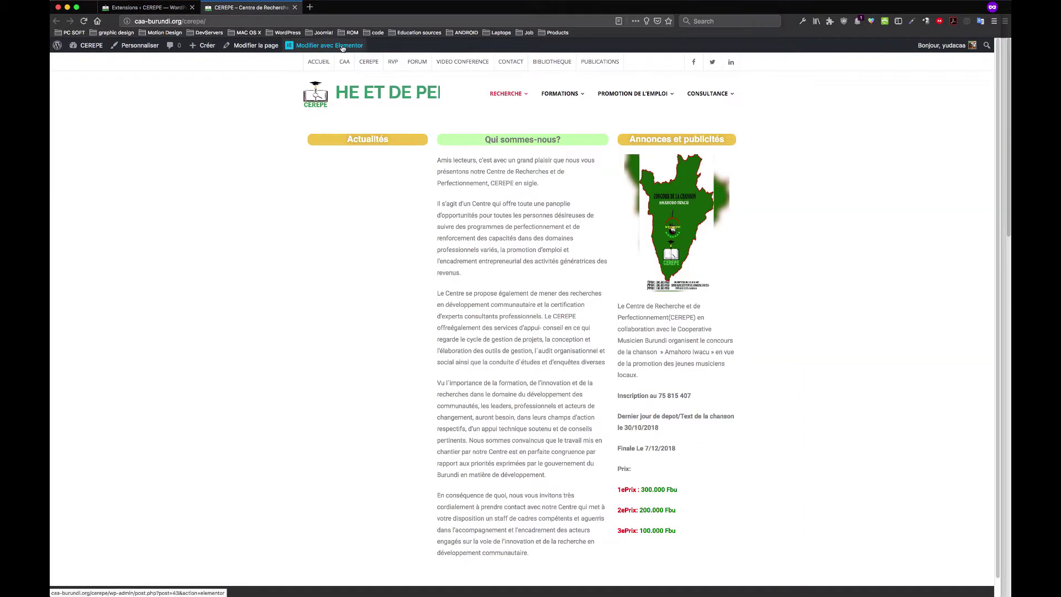
{"action": "left_click", "coordinate": [174, 8]}
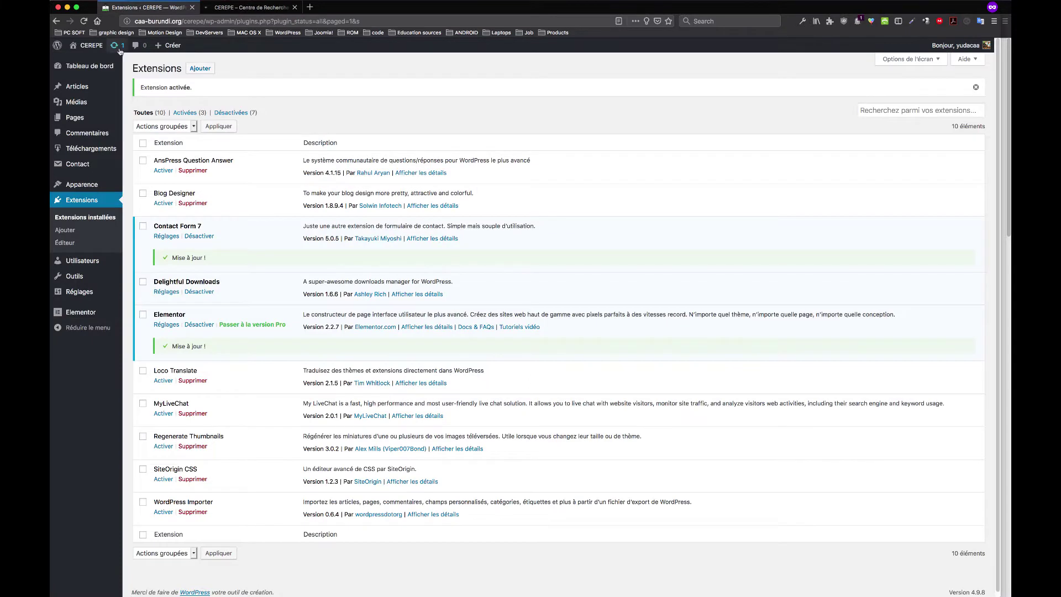
Activate AnsPress Question Answer, then switch to the homepage's Elementor editor
{"action": "left_click", "coordinate": [163, 171]}
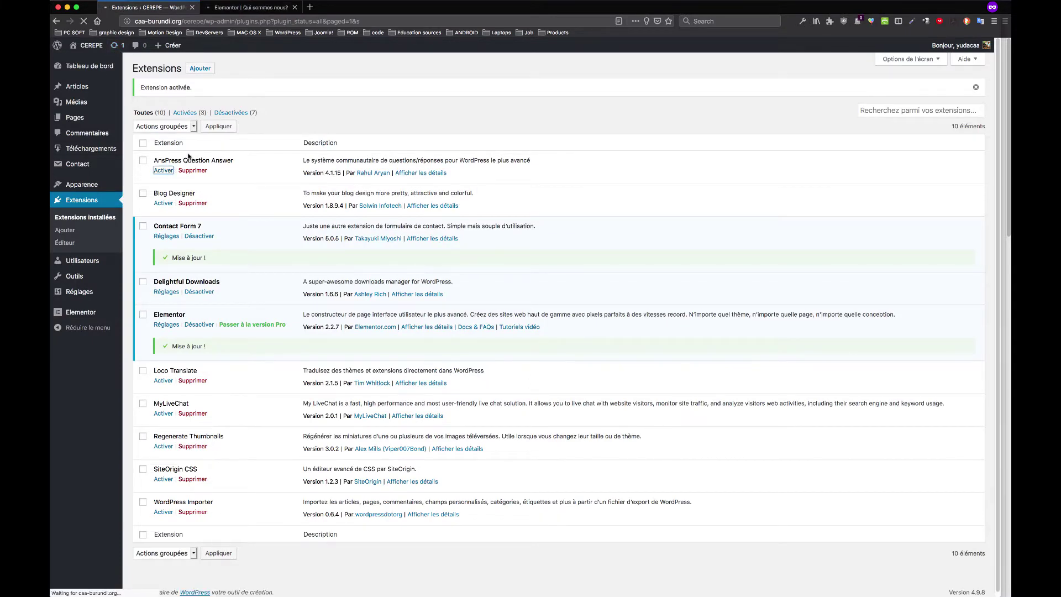
{"action": "left_click", "coordinate": [245, 7]}
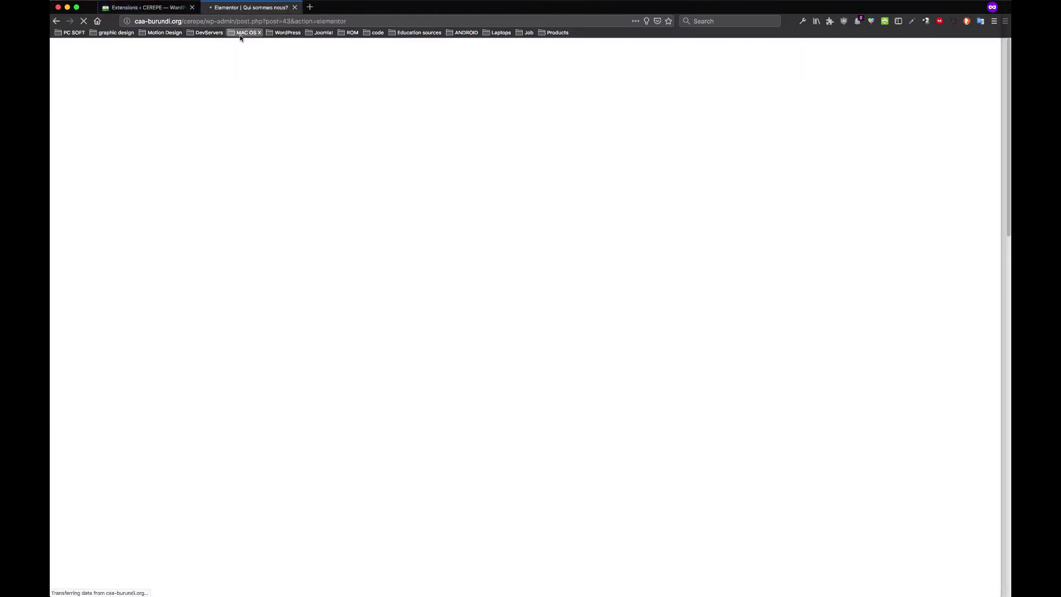
{"action": "left_click", "coordinate": [174, 10]}
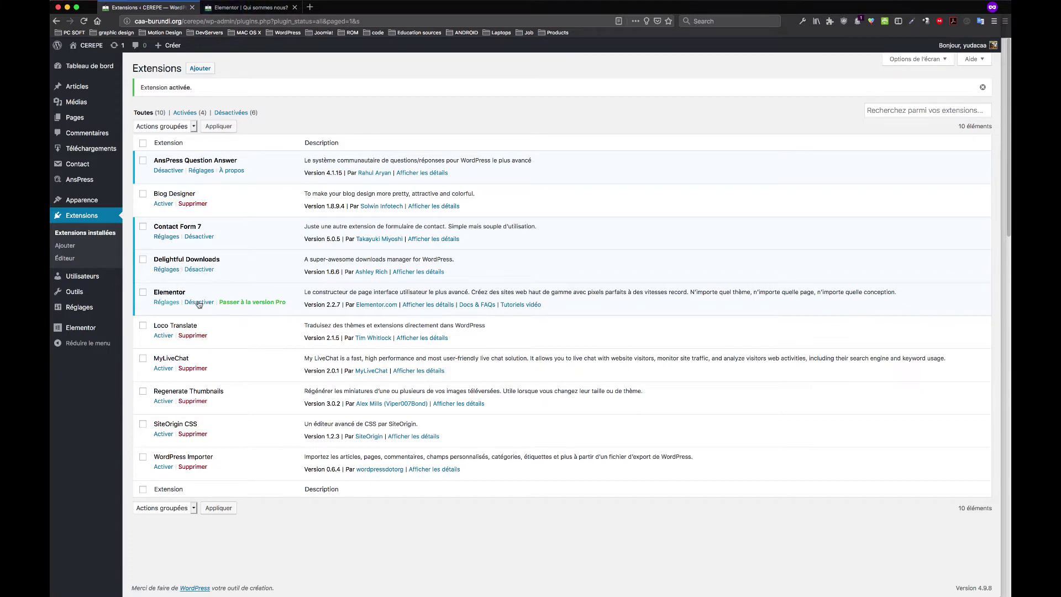
{"action": "double_click", "coordinate": [159, 357]}
{"action": "key", "text": "ctrl+Tab"}
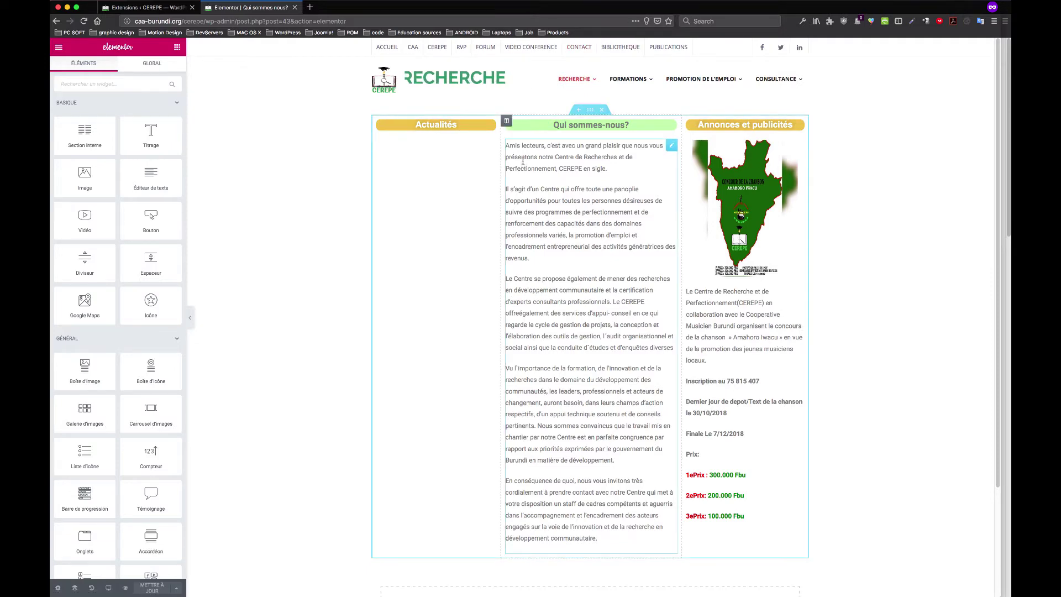
Edit the Annonces text widget, place the caret in the 300.000 prize, then open Elementor's hamburger menu
{"action": "scroll", "coordinate": [569, 170], "scroll_direction": "down", "scroll_amount": 5}
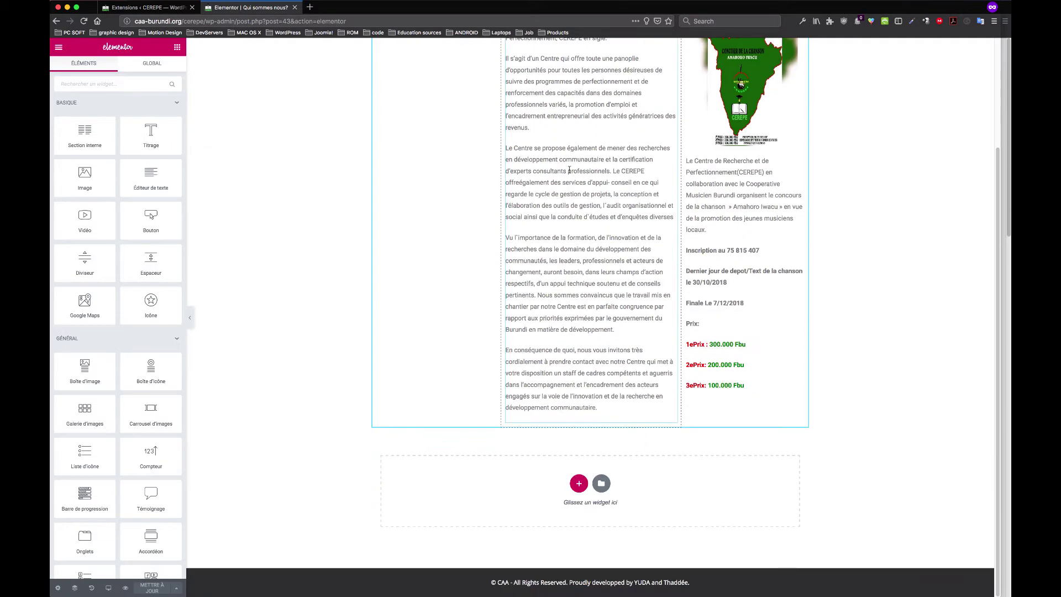
{"action": "scroll", "coordinate": [569, 170], "scroll_direction": "up", "scroll_amount": 5}
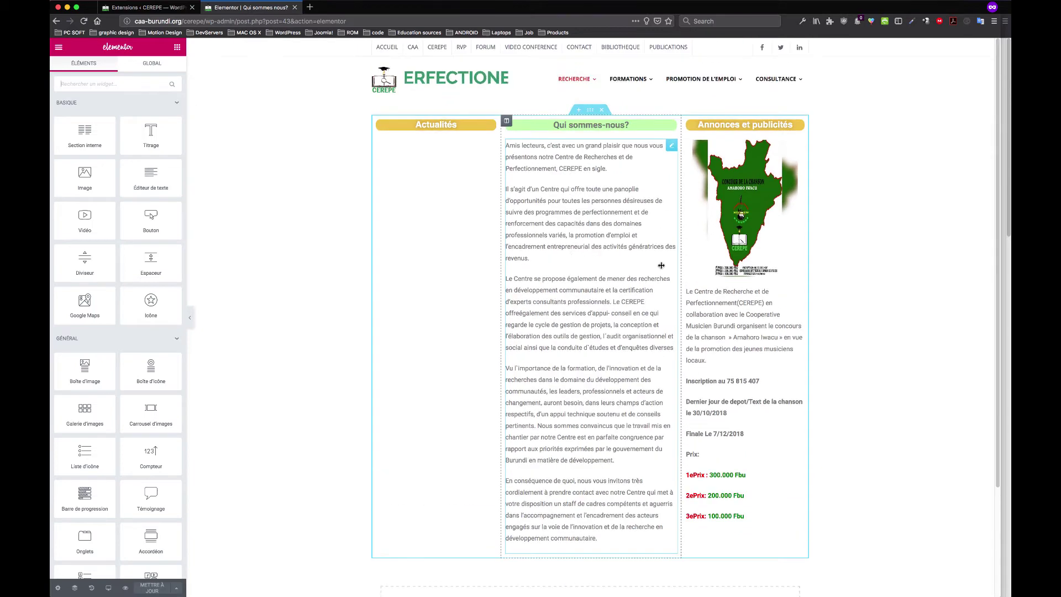
{"action": "left_click", "coordinate": [729, 314]}
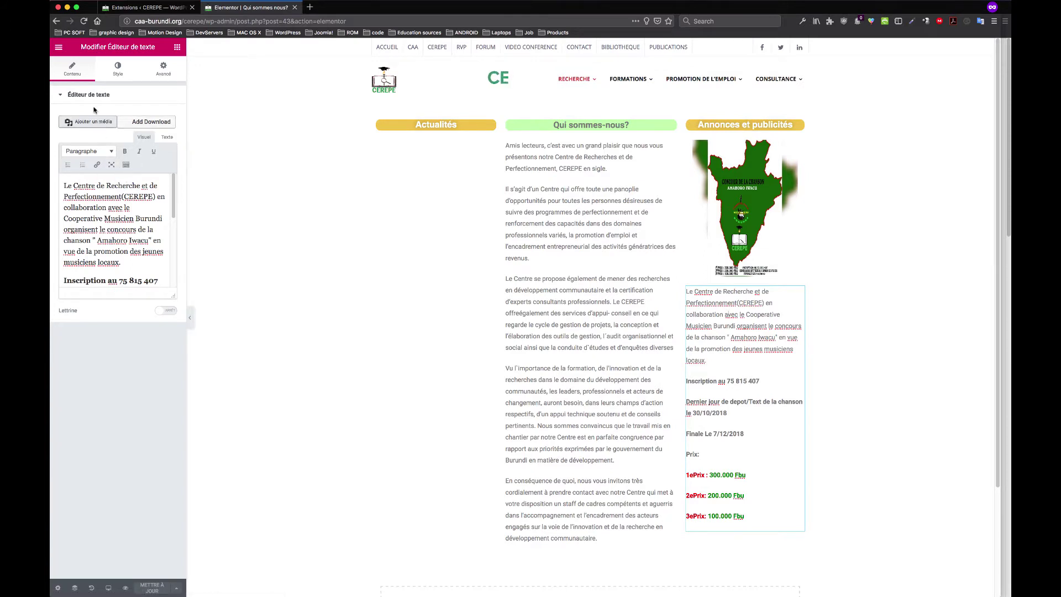
{"action": "scroll", "coordinate": [123, 249], "scroll_direction": "down", "scroll_amount": 5}
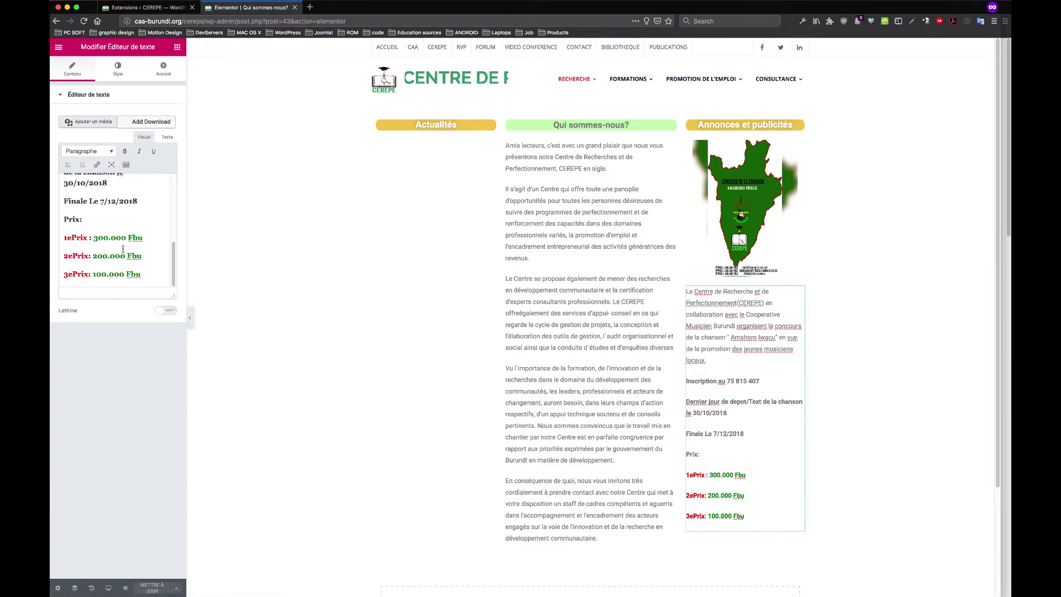
{"action": "left_click", "coordinate": [123, 237]}
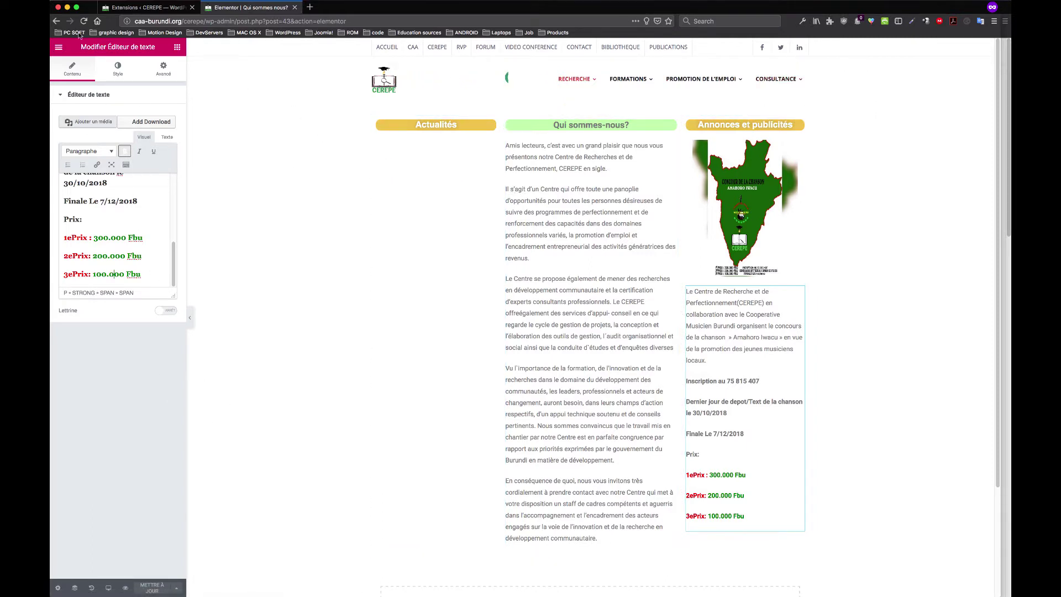
{"action": "left_click", "coordinate": [58, 47]}
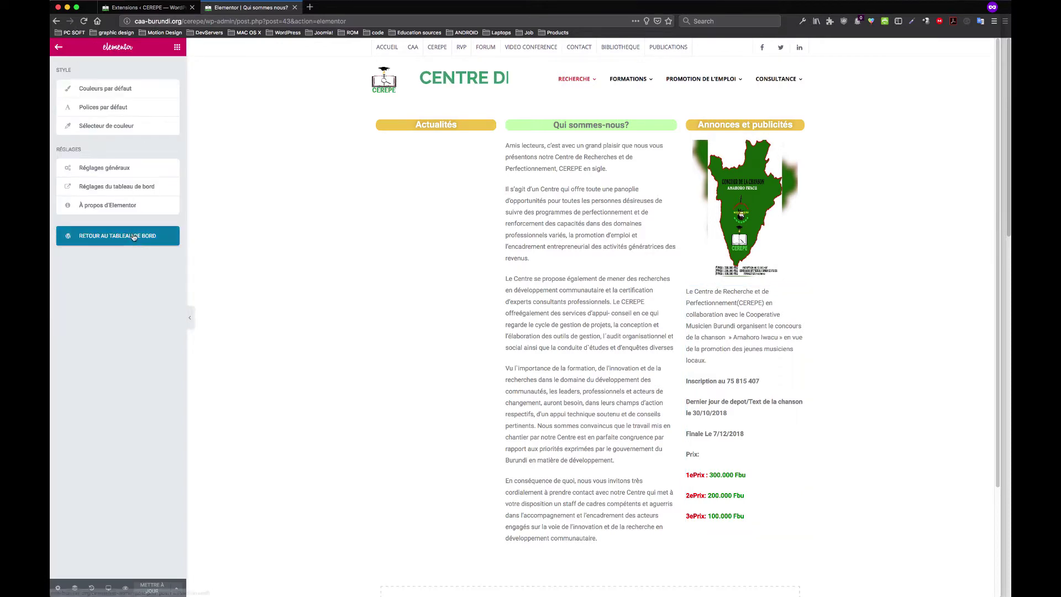
Switch between the plugins and page-editing tabs and clear the MyLiveChat selection
{"action": "left_click", "coordinate": [144, 7]}
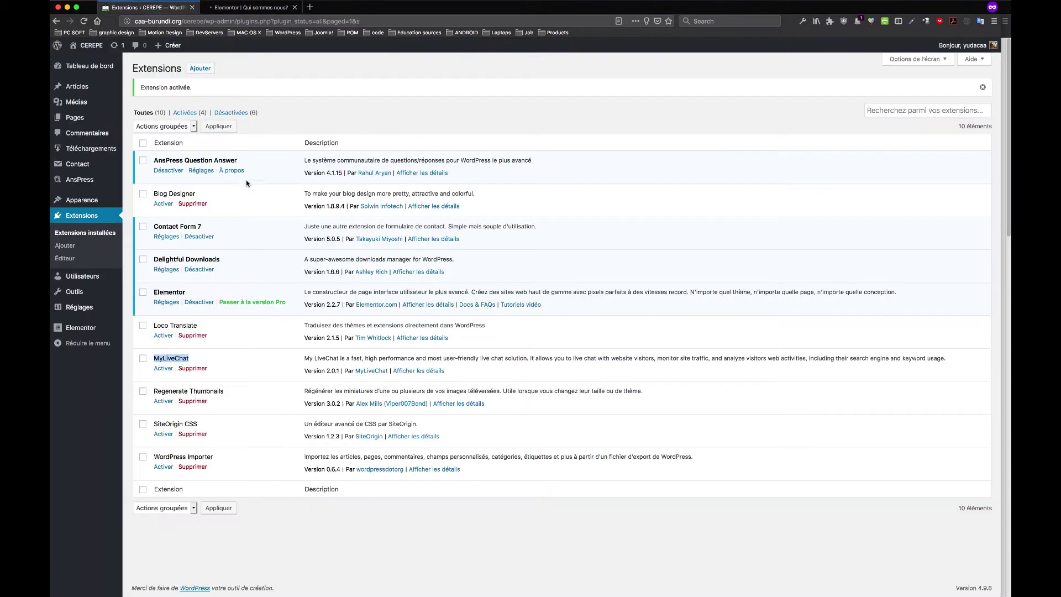
{"action": "left_click", "coordinate": [244, 8]}
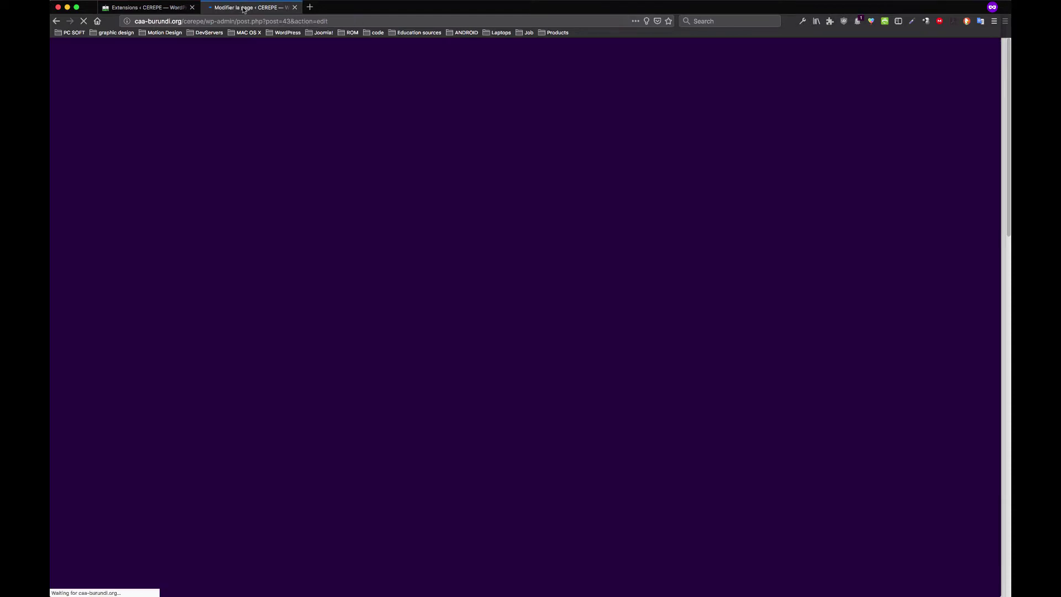
{"action": "left_click", "coordinate": [150, 5]}
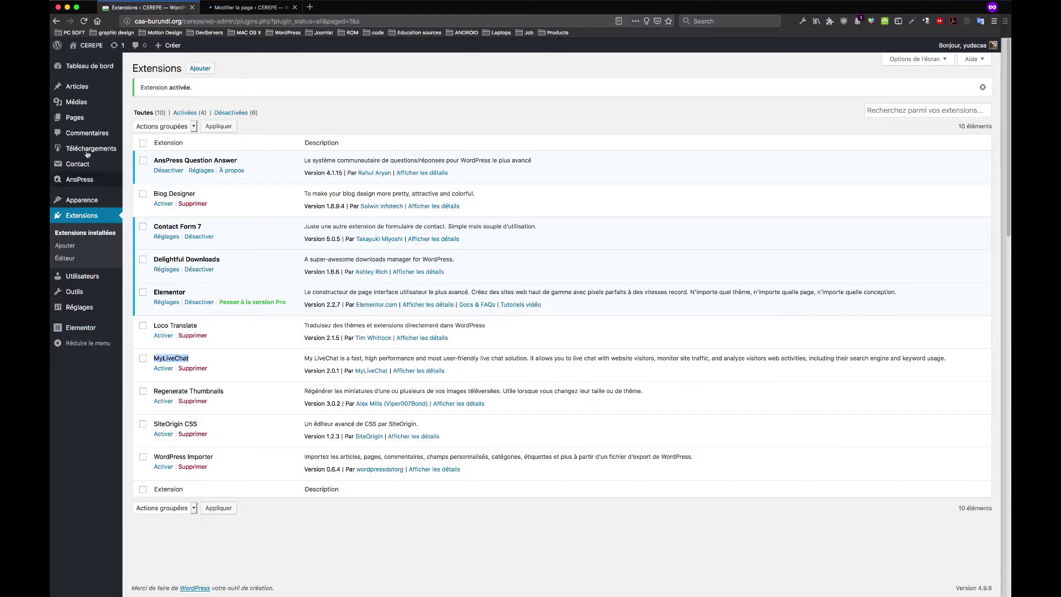
{"action": "left_click", "coordinate": [95, 390]}
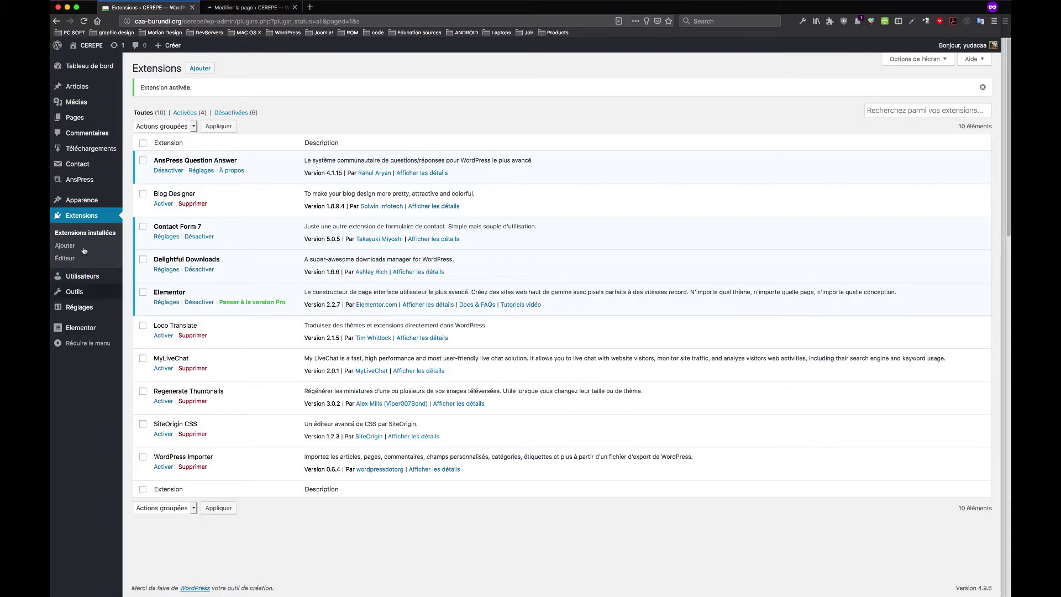
{"action": "mouse_move", "coordinate": [77, 182]}
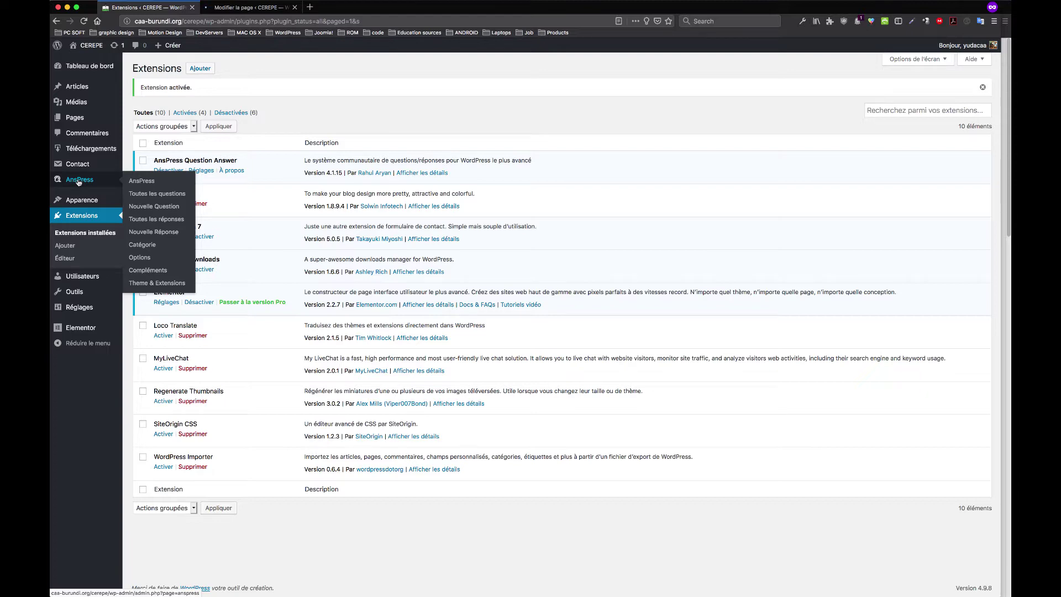
Open the public CEREPE site via CEREPE > 'Aller sur le site' in a new tab and switch to it
{"action": "left_click", "coordinate": [249, 7]}
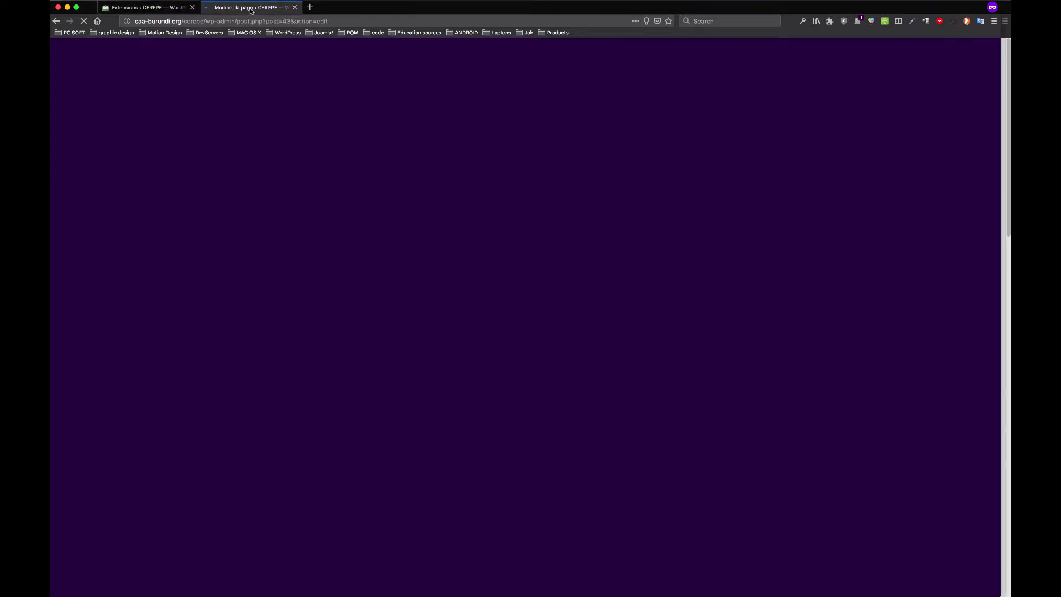
{"action": "left_click", "coordinate": [155, 7]}
{"action": "left_click", "coordinate": [216, 7]}
{"action": "left_click", "coordinate": [157, 8]}
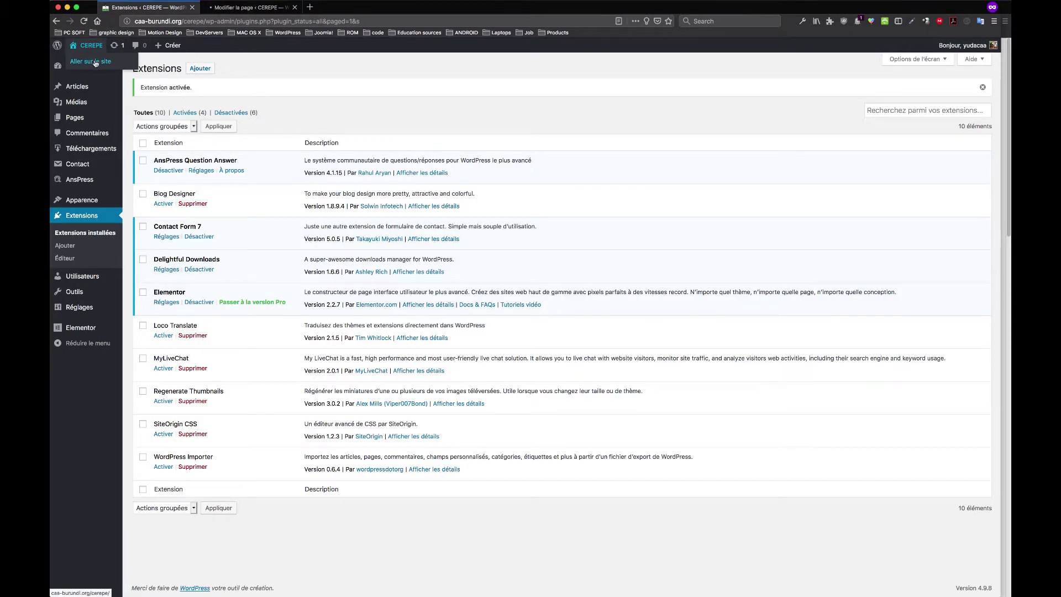
{"action": "left_click", "coordinate": [95, 63], "text": "super"}
{"action": "left_click", "coordinate": [350, 7]}
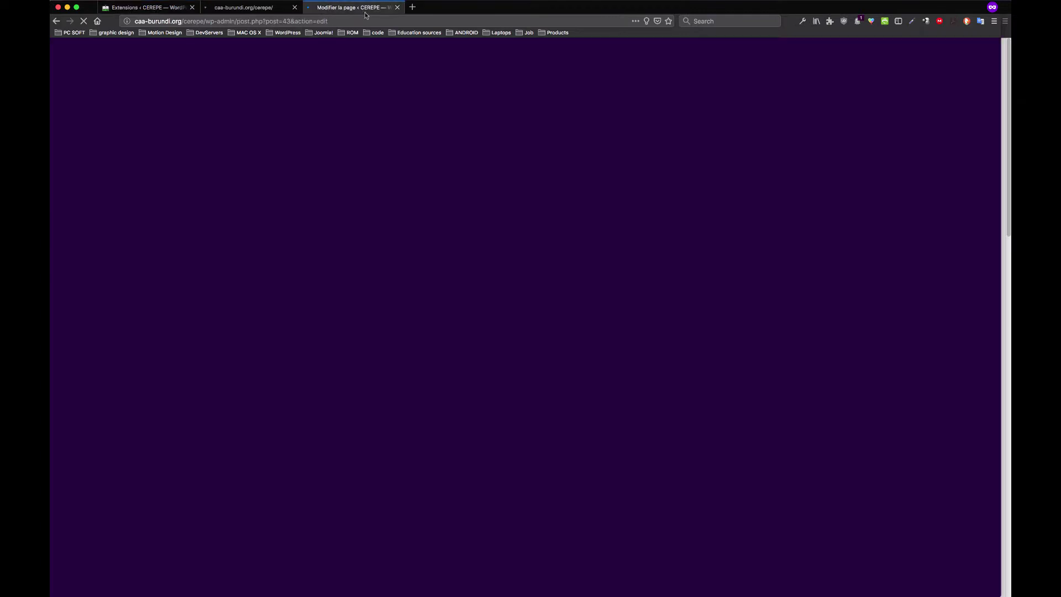
{"action": "left_click", "coordinate": [230, 6]}
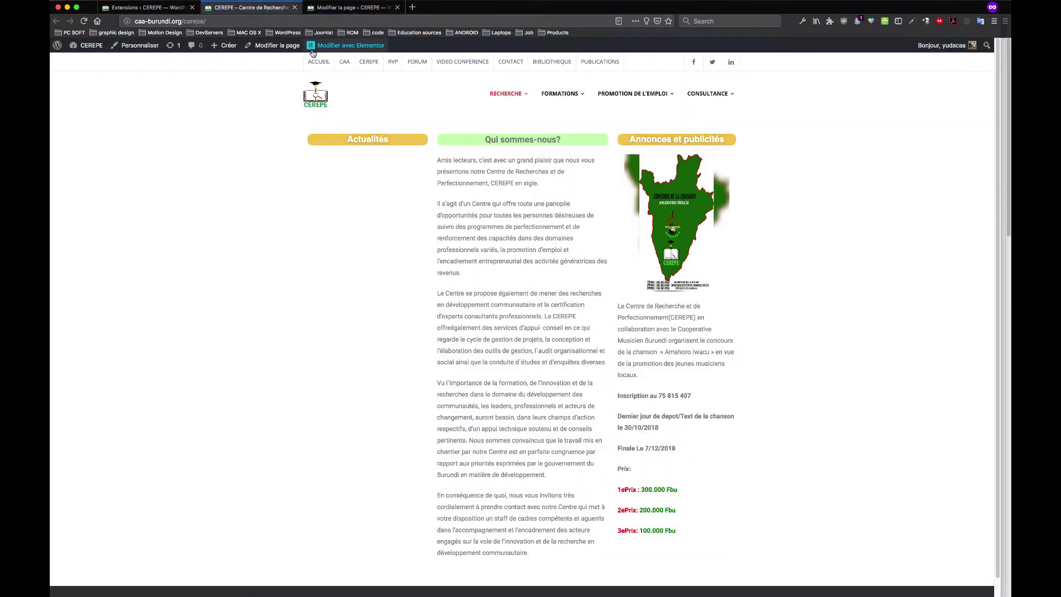
View the CEREPE Forum page listing four unanswered AnsPress questions, then return to the plugins list
{"action": "left_click", "coordinate": [350, 8]}
{"action": "left_click", "coordinate": [259, 9]}
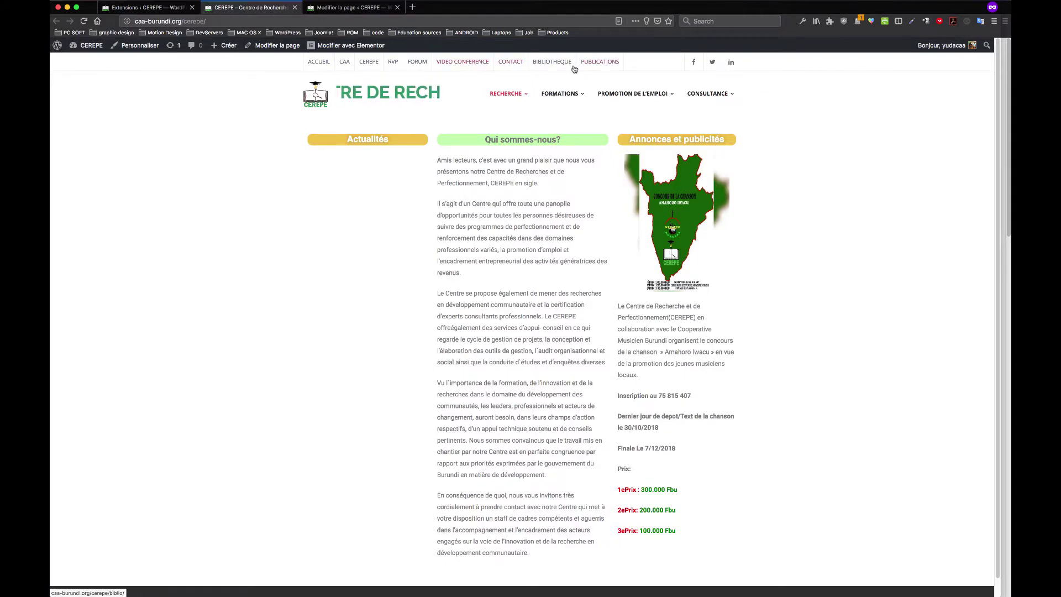
{"action": "left_click", "coordinate": [418, 65]}
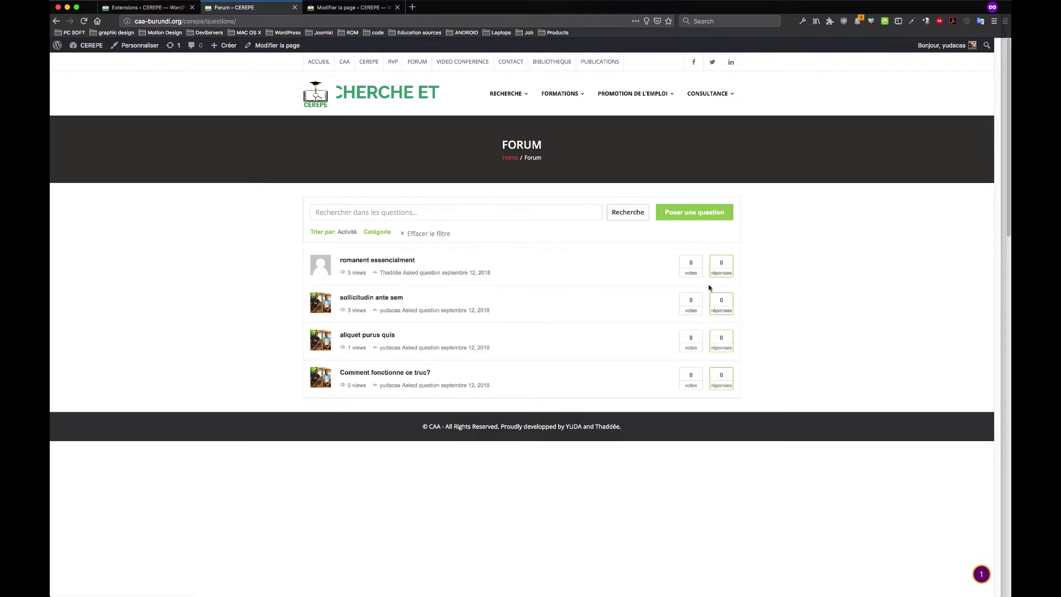
{"action": "left_click_drag", "start_coordinate": [516, 144], "coordinate": [498, 167]}
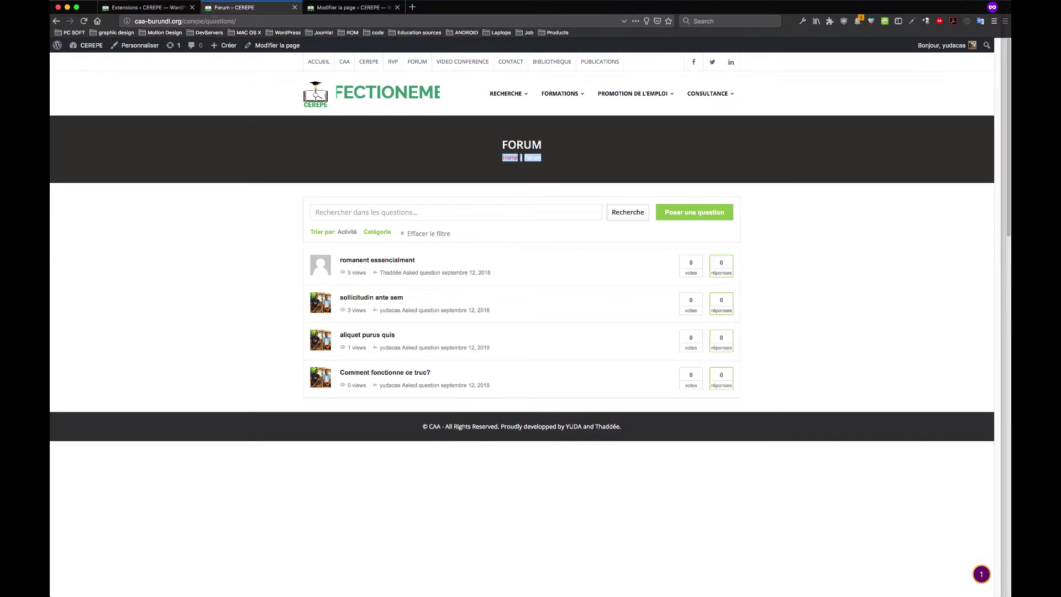
{"action": "left_click", "coordinate": [145, 7]}
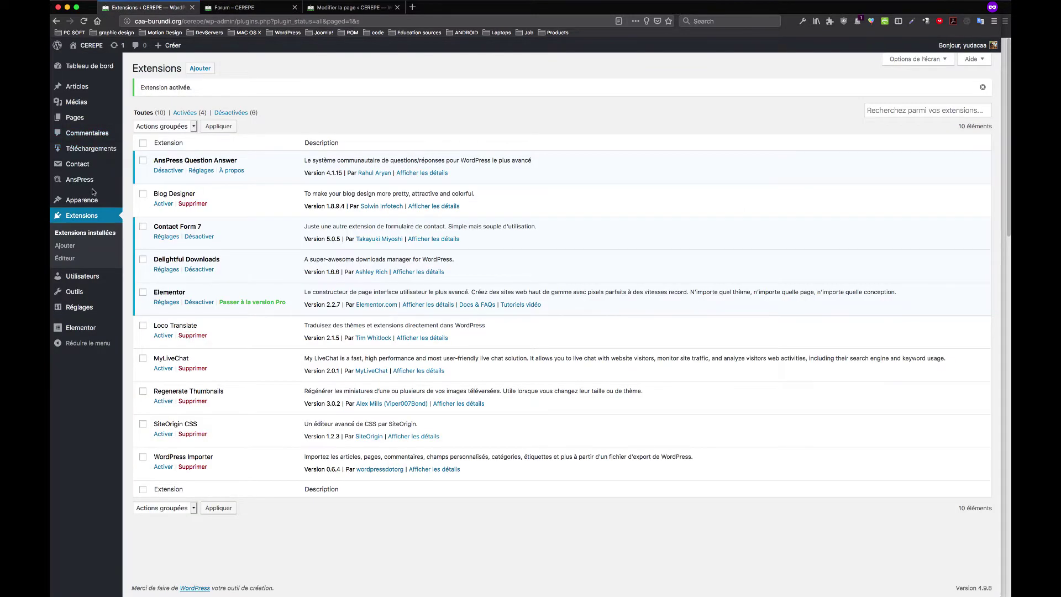
Close the extra Forum and page-editing browser tabs
{"action": "left_click", "coordinate": [337, 7]}
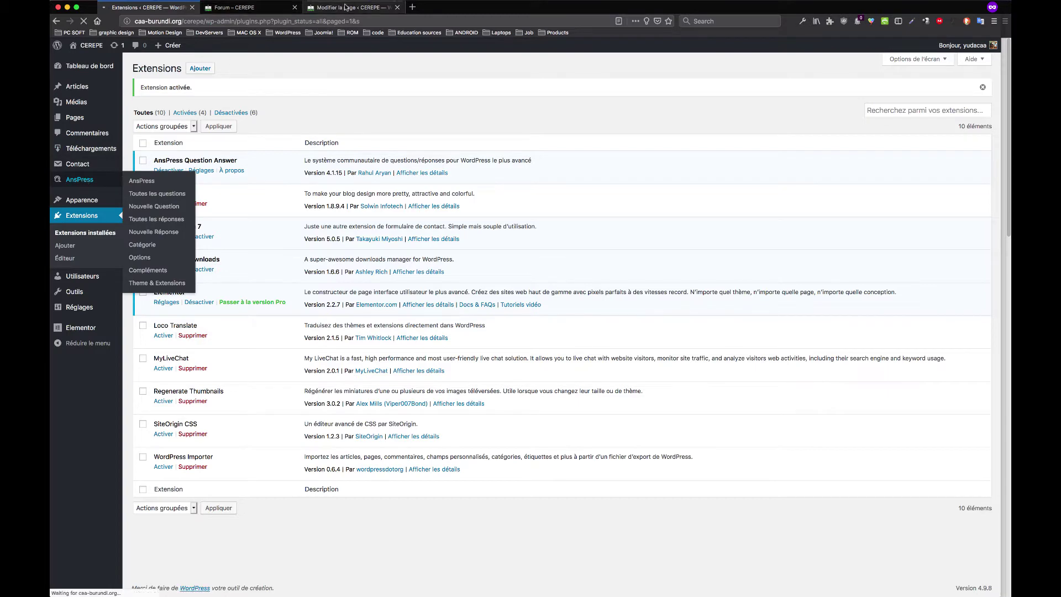
{"action": "left_click", "coordinate": [295, 7]}
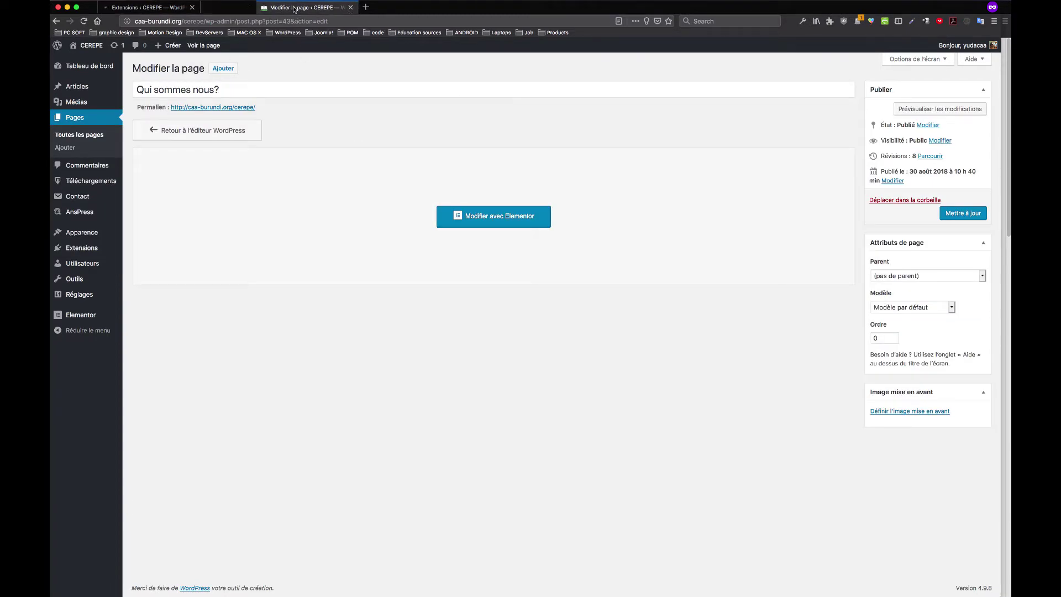
{"action": "left_click", "coordinate": [295, 7]}
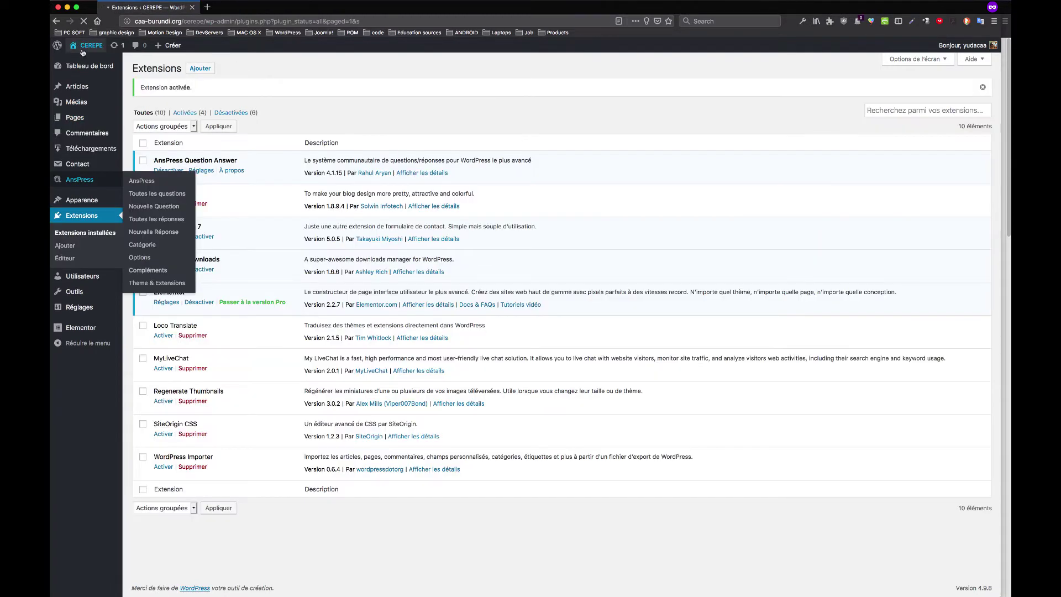
Open the public site and its RVP page, then head back to the admin's AnsPress overview
{"action": "left_click", "coordinate": [90, 62]}
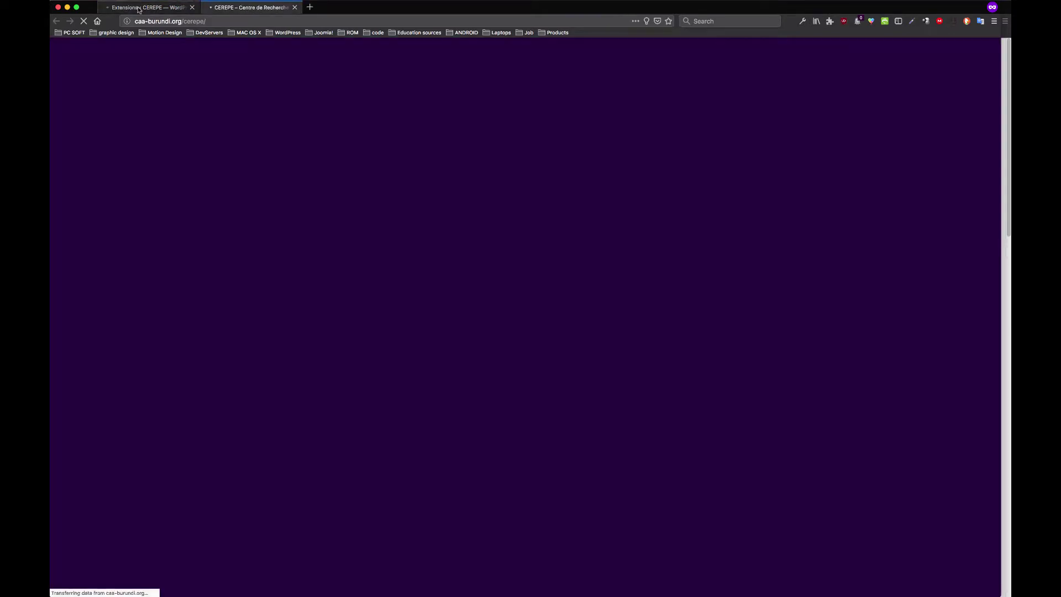
{"action": "left_click", "coordinate": [138, 7]}
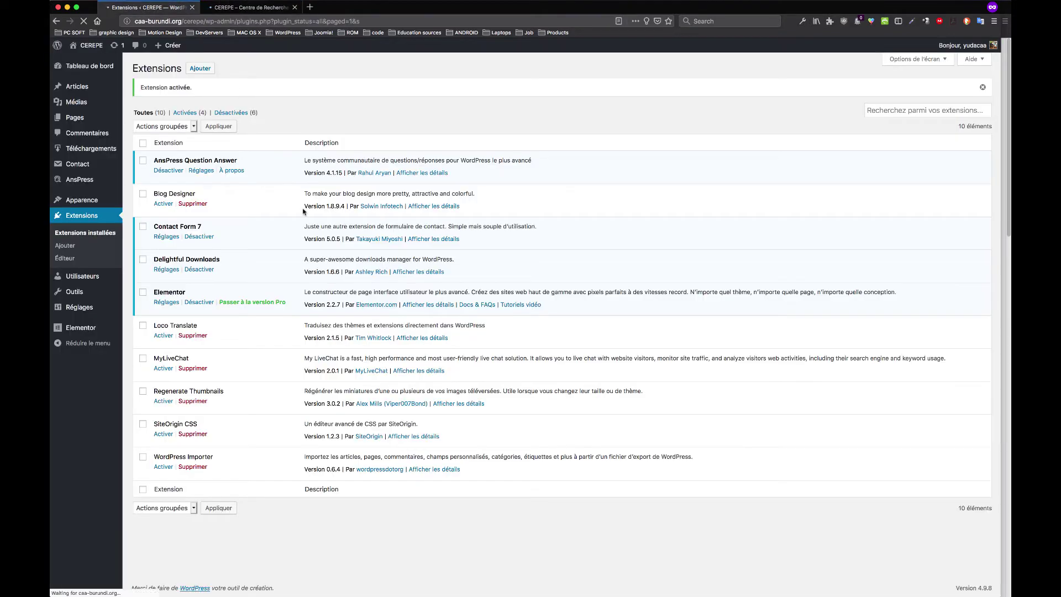
{"action": "key", "text": "ctrl+Tab"}
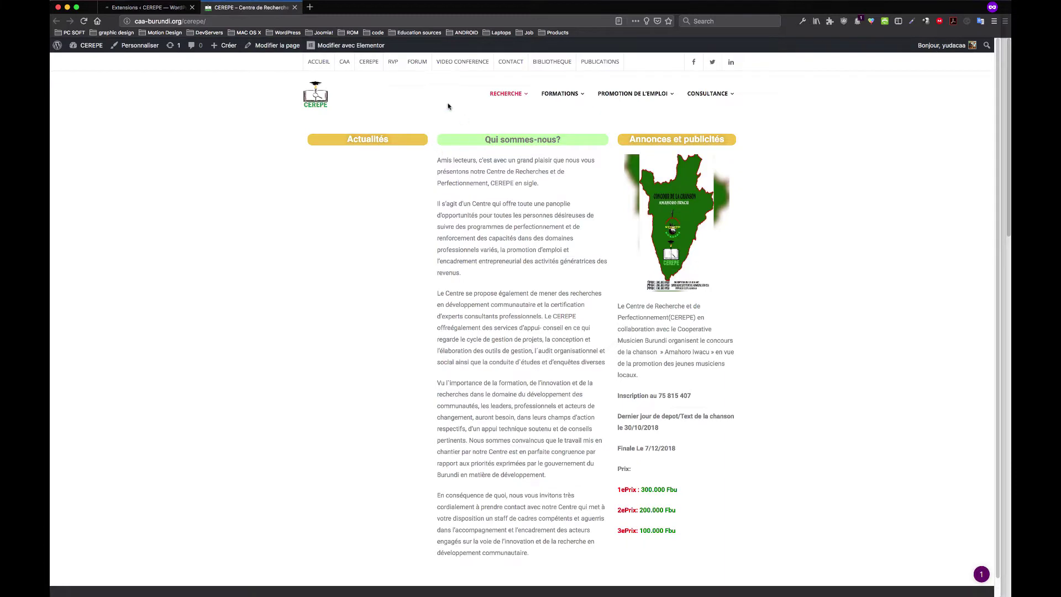
{"action": "left_click", "coordinate": [395, 63]}
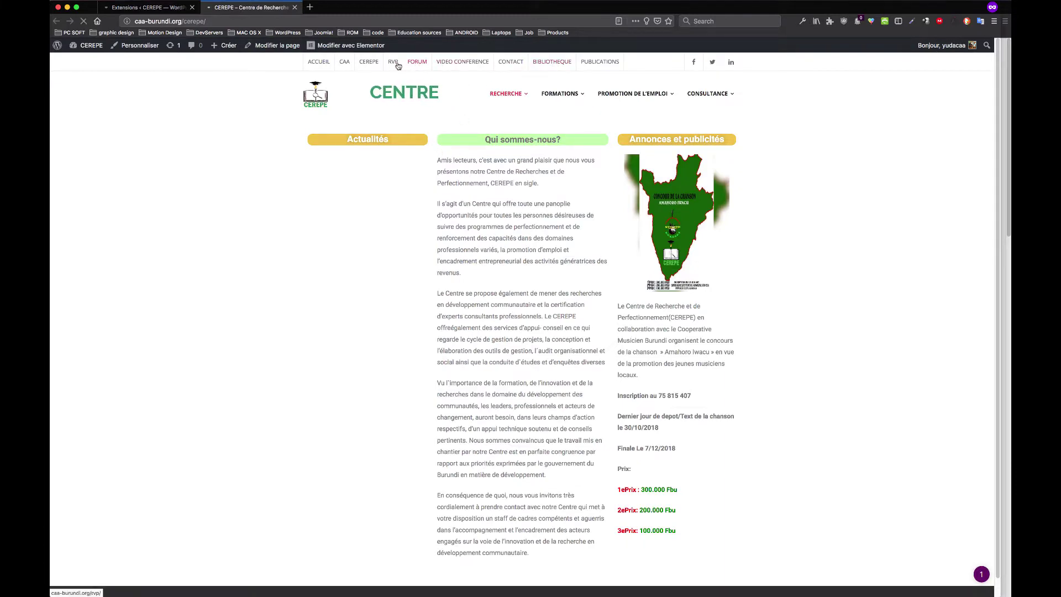
{"action": "left_click", "coordinate": [144, 7]}
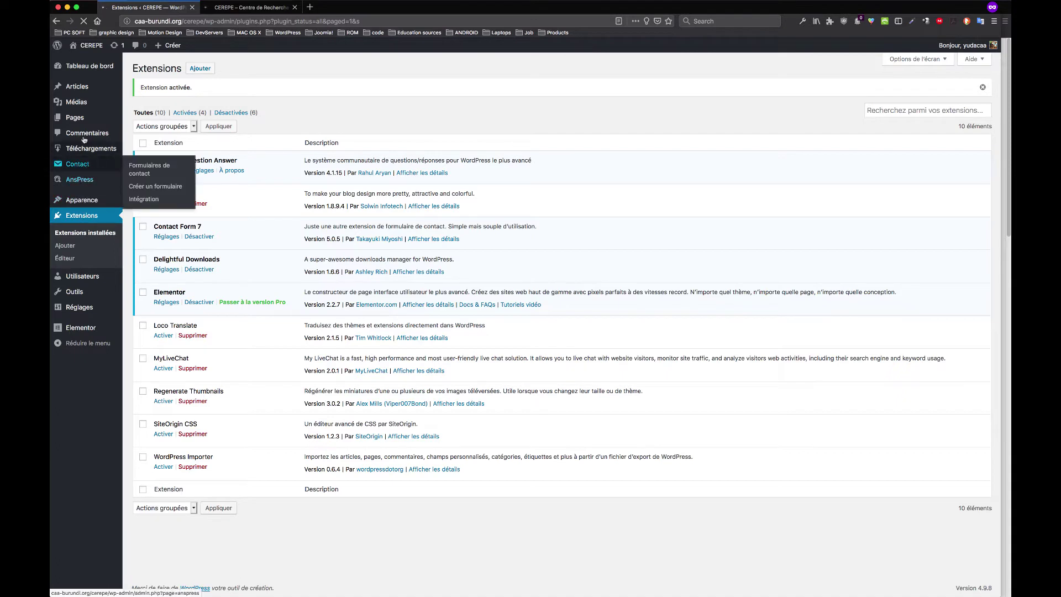
{"action": "mouse_move", "coordinate": [83, 182]}
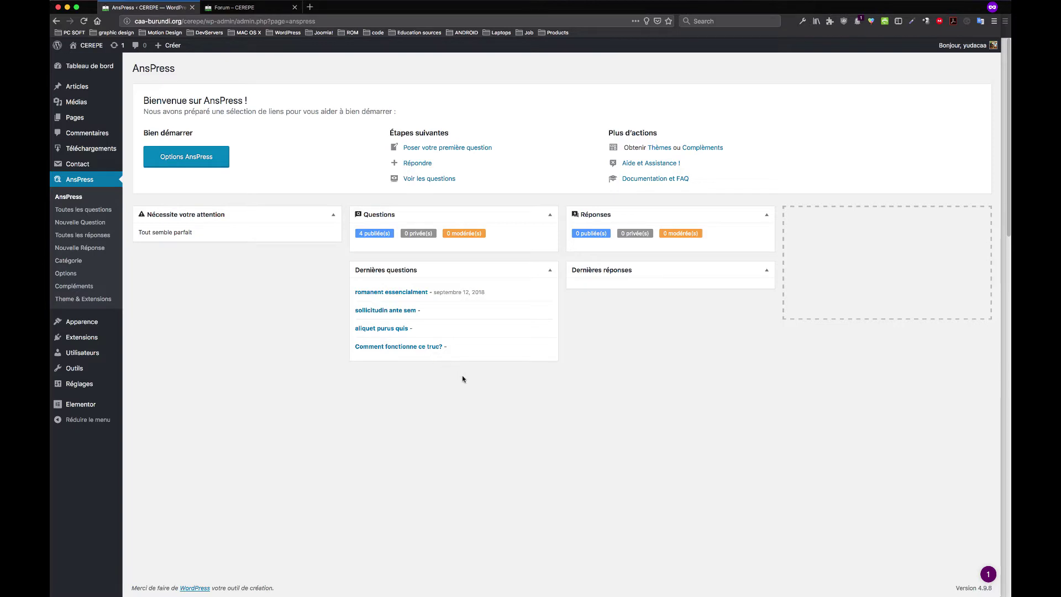
Open AnsPress Options, showing Forum as archives page and Poser une question as ask page
{"action": "left_click_drag", "start_coordinate": [463, 379], "coordinate": [353, 270]}
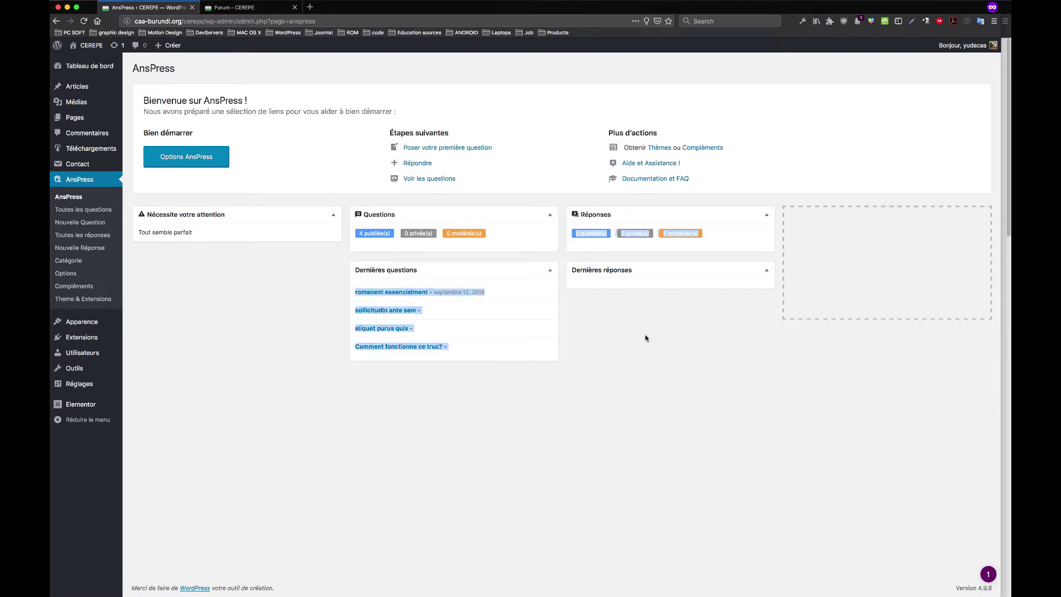
{"action": "left_click", "coordinate": [519, 257]}
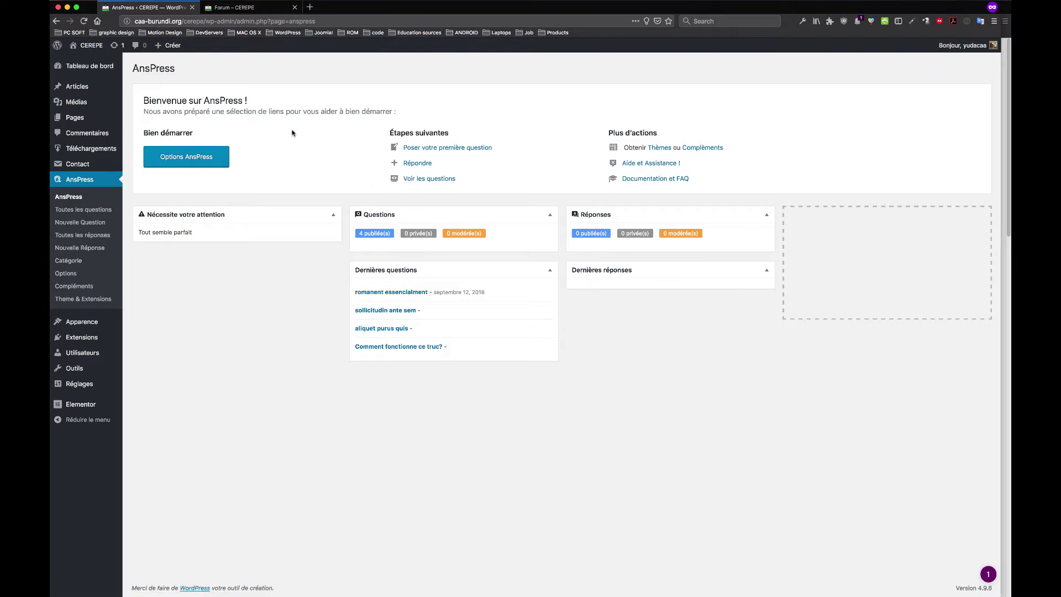
{"action": "left_click", "coordinate": [213, 159]}
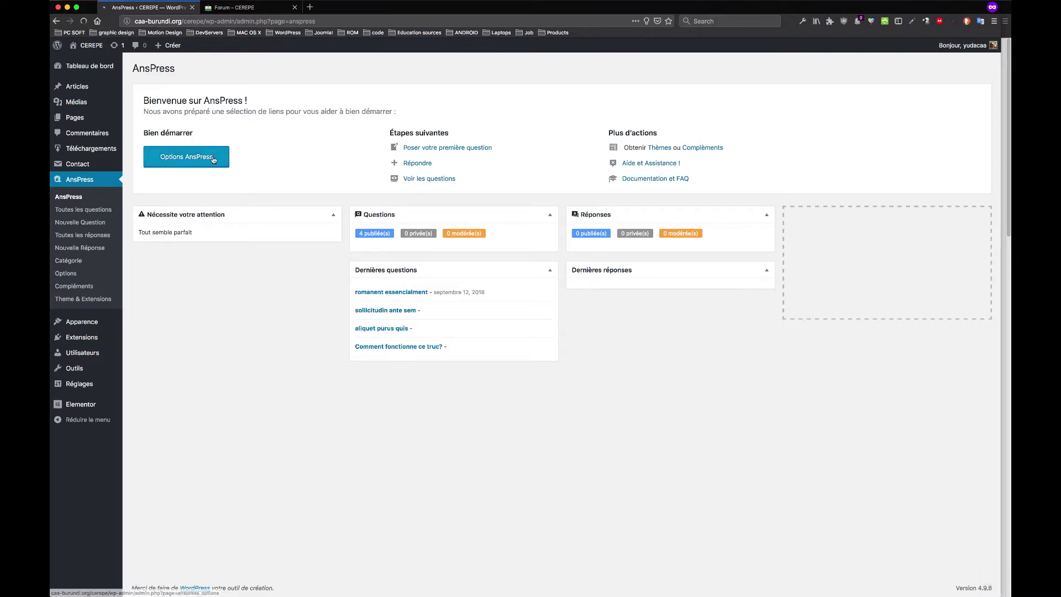
{"action": "left_click", "coordinate": [230, 7]}
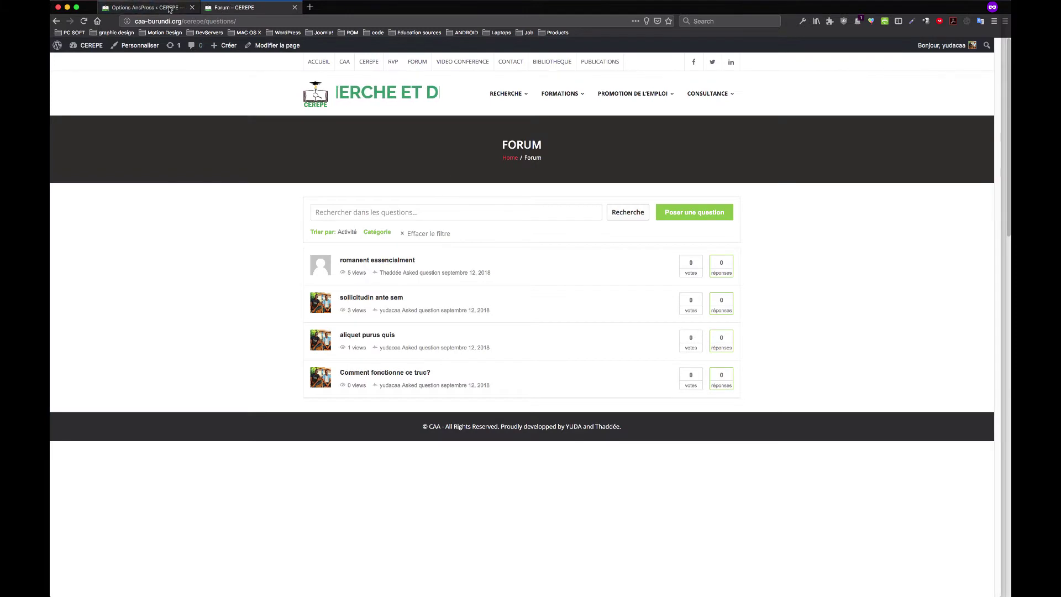
{"action": "left_click", "coordinate": [145, 8]}
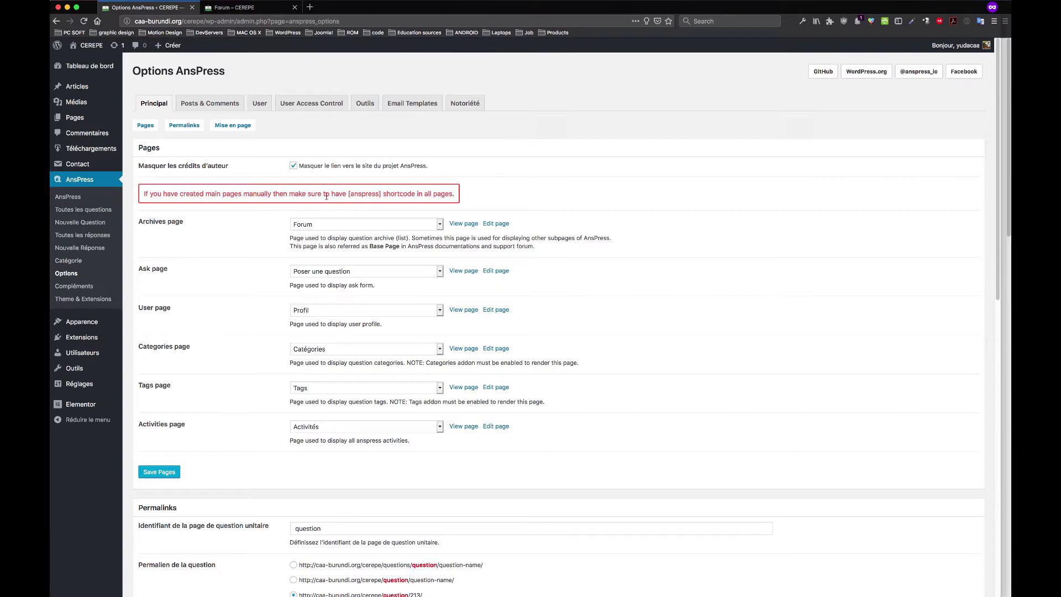
Inspect the Nouvelle Question email template and its {question_title} link, then return to the forum list
{"action": "scroll", "coordinate": [332, 197], "scroll_direction": "down", "scroll_amount": 1}
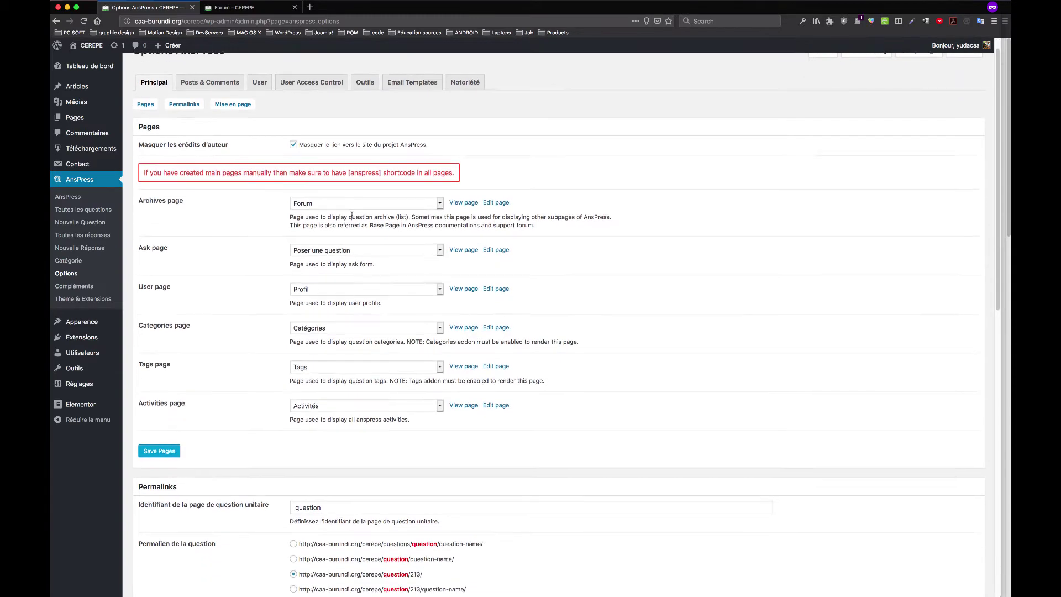
{"action": "scroll", "coordinate": [348, 192], "scroll_direction": "up", "scroll_amount": 1}
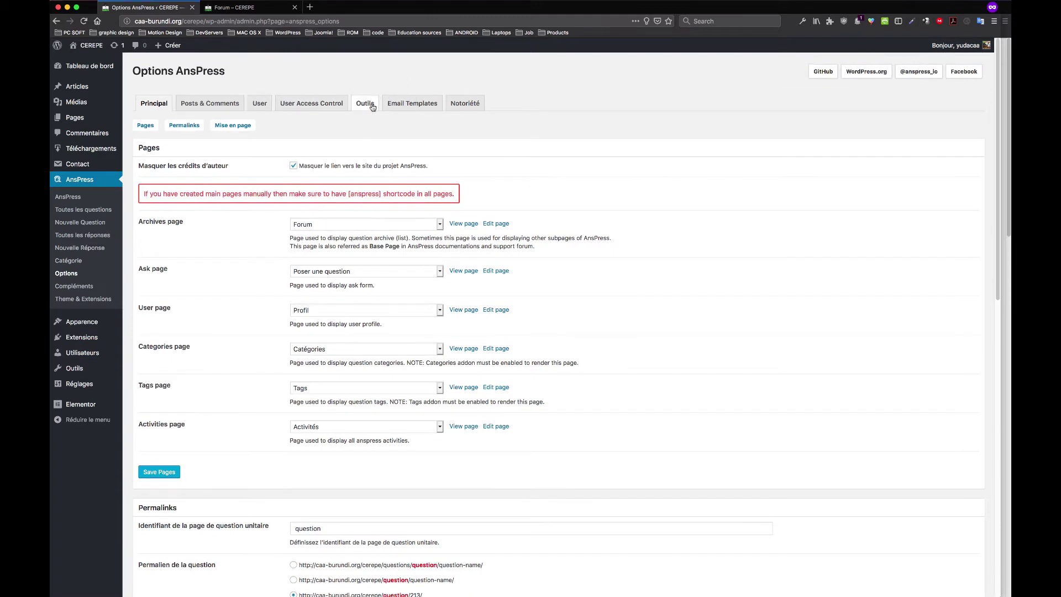
{"action": "left_click", "coordinate": [420, 108]}
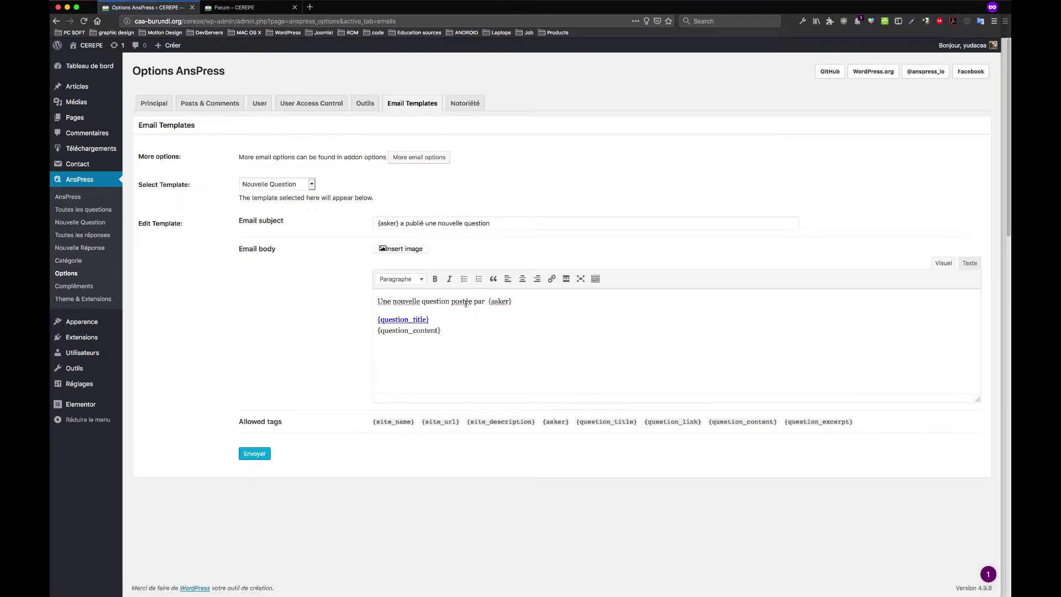
{"action": "left_click", "coordinate": [423, 320]}
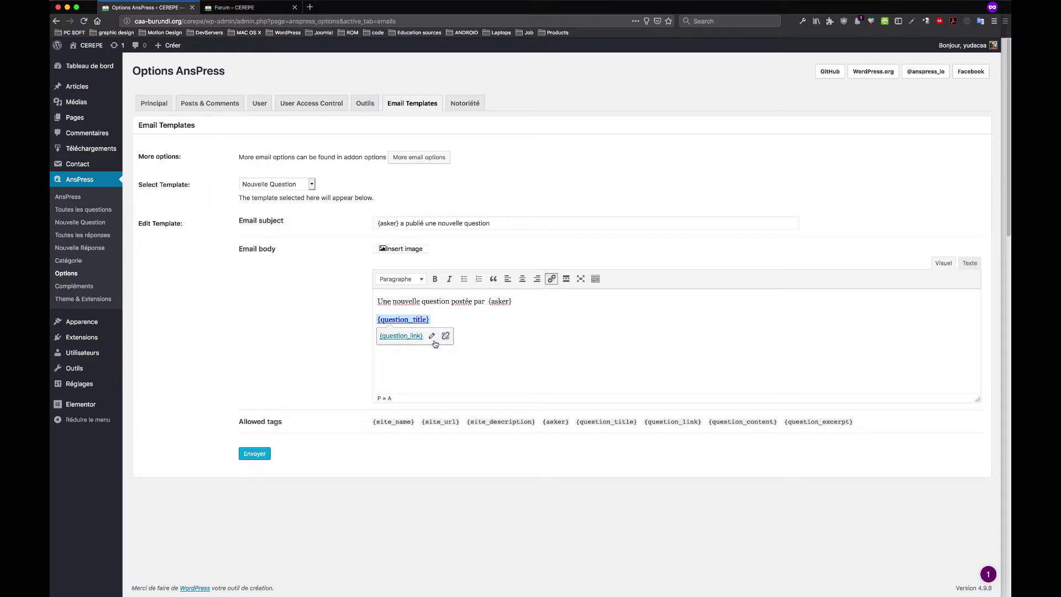
{"action": "left_click", "coordinate": [285, 7]}
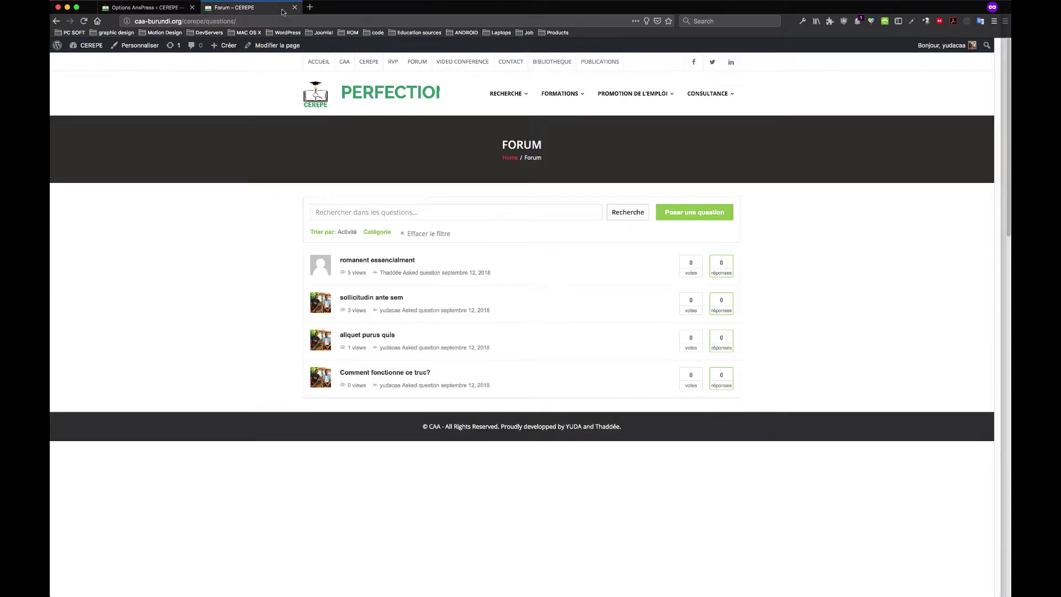
Start loading Poser une question, then recheck the Nouvelle Question subject and {question_title} link
{"action": "left_click", "coordinate": [695, 216]}
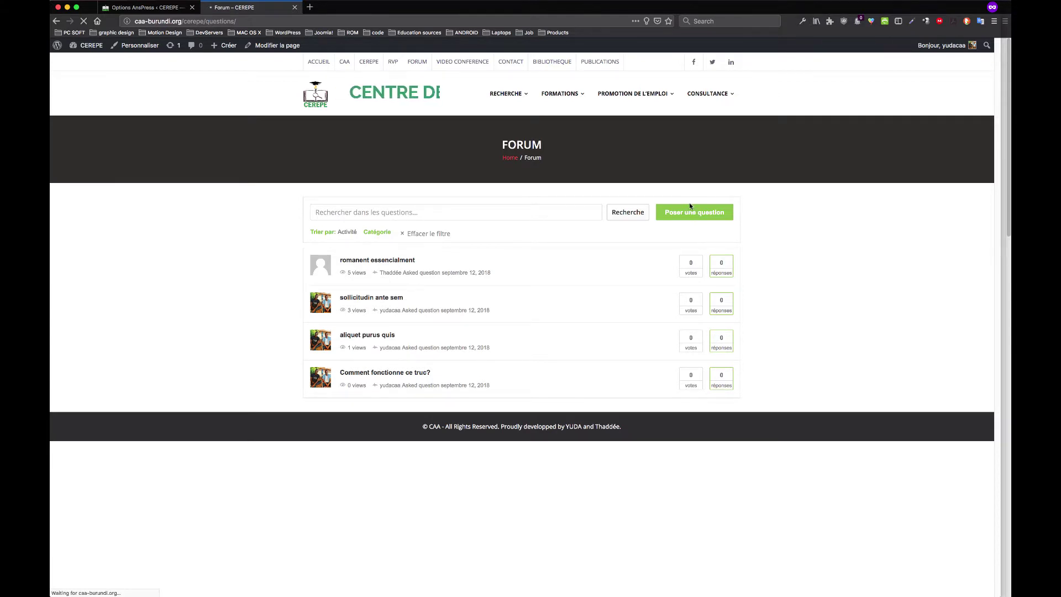
{"action": "left_click", "coordinate": [164, 9]}
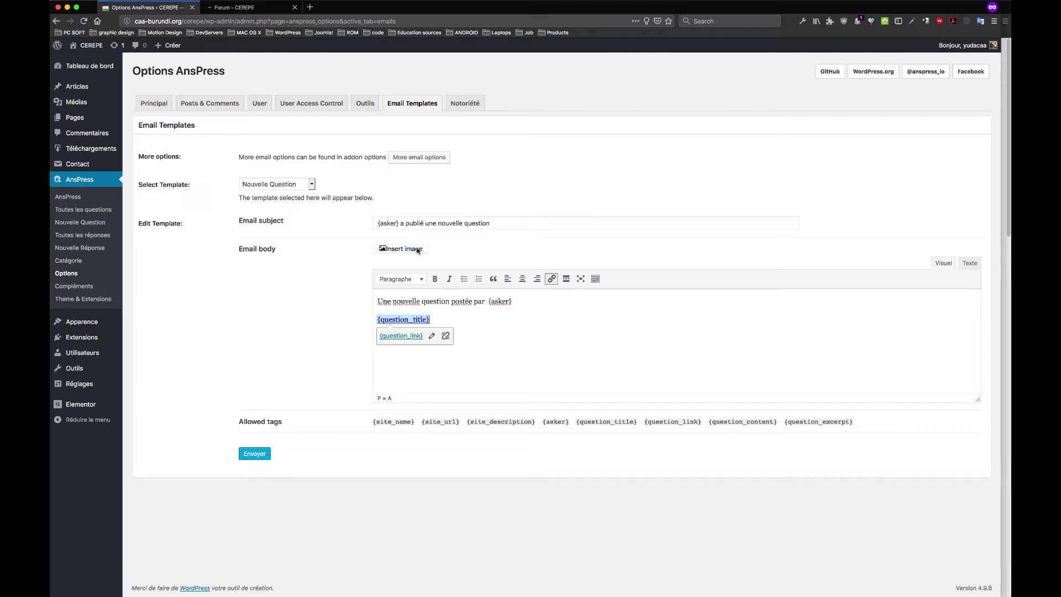
{"action": "left_click", "coordinate": [424, 221]}
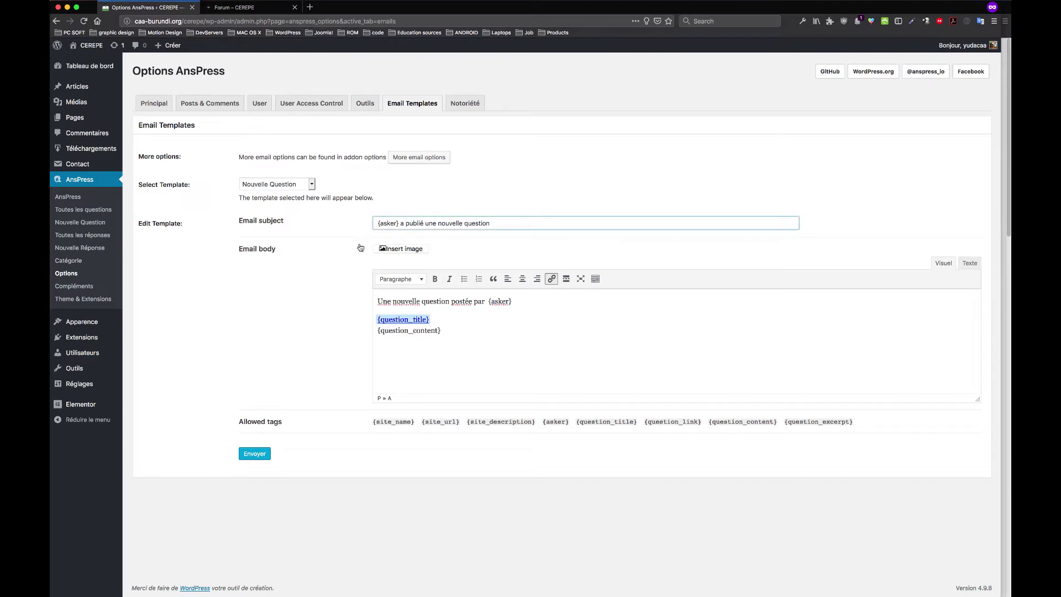
{"action": "left_click", "coordinate": [426, 322]}
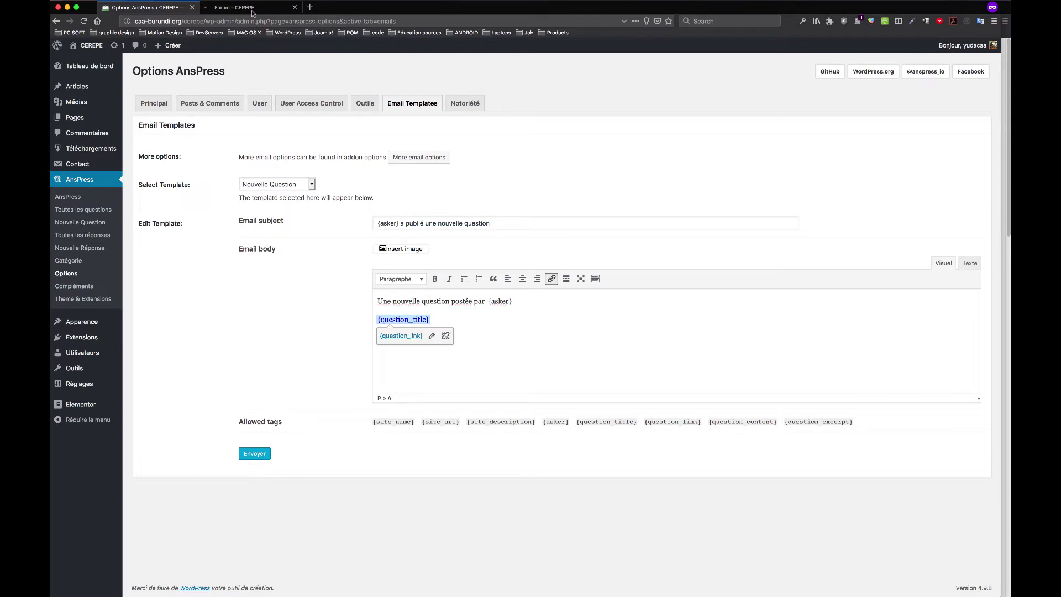
{"action": "left_click", "coordinate": [252, 8]}
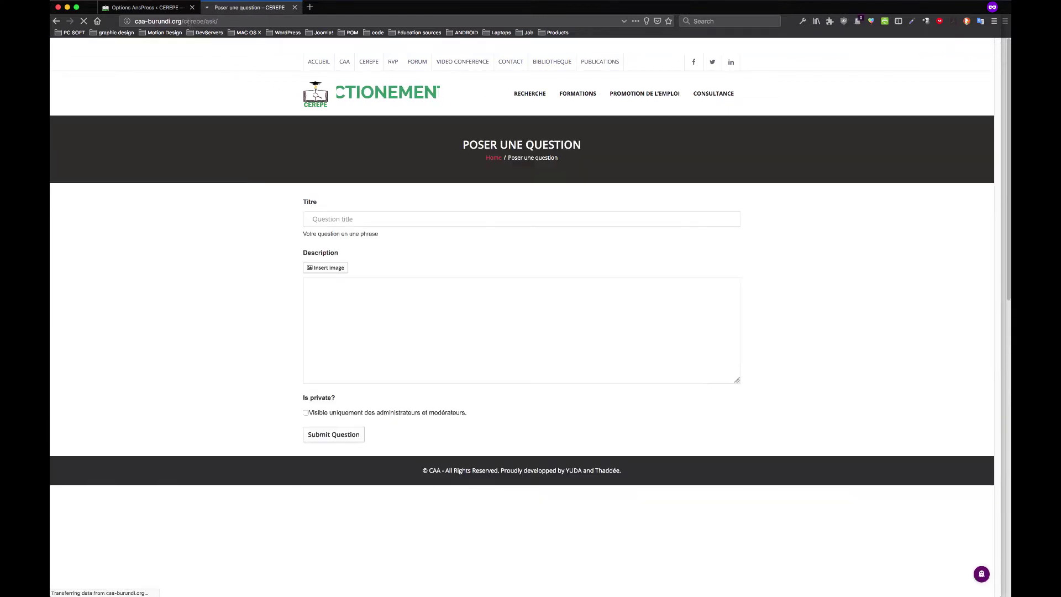
Enter the question title J'aimerais, correcting the typo, then return to the email settings
{"action": "left_click", "coordinate": [383, 219]}
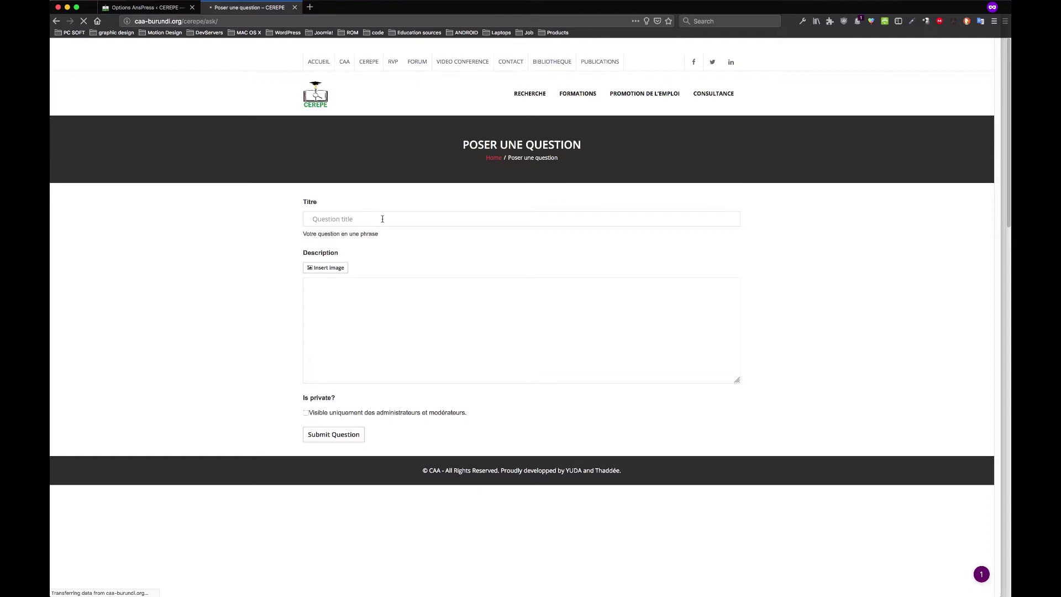
{"action": "type", "text": "J'a"}
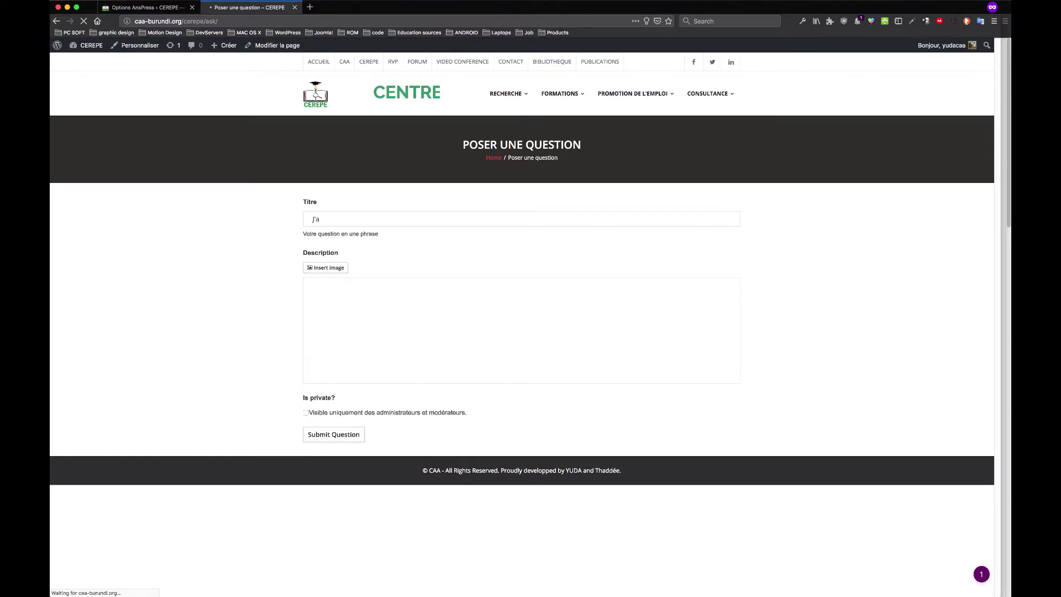
{"action": "type", "text": "imeraus"}
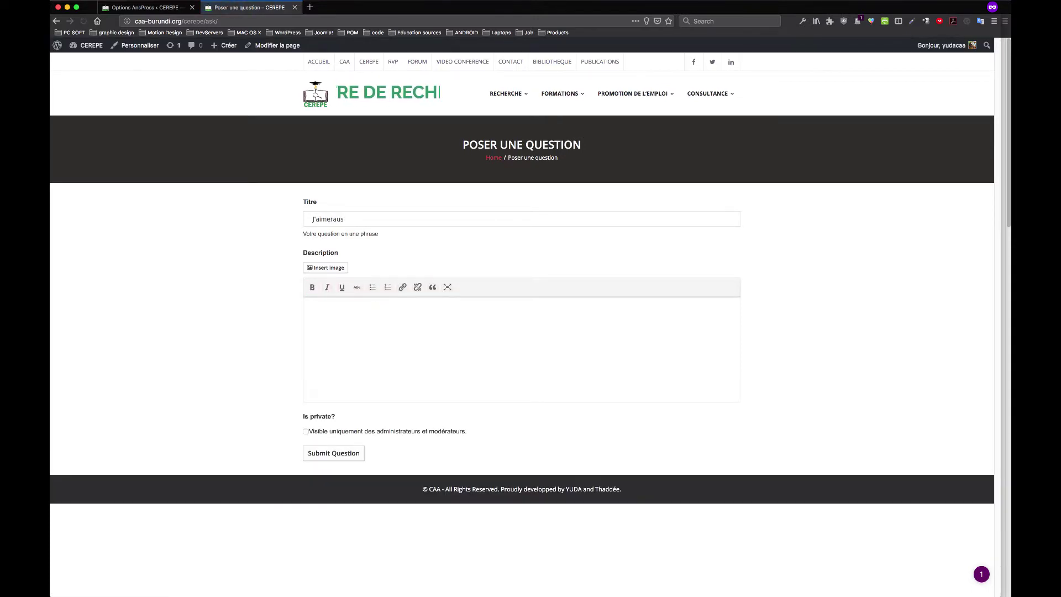
{"action": "key", "text": "BackSpace"}
{"action": "key", "text": "BackSpace"}
{"action": "type", "text": "i"}
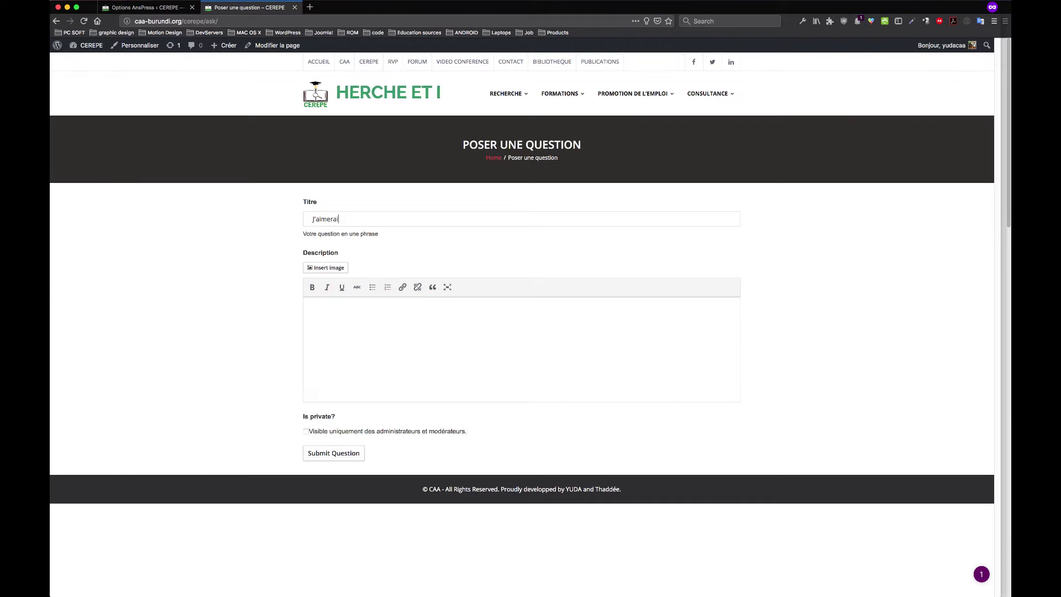
{"action": "type", "text": "s"}
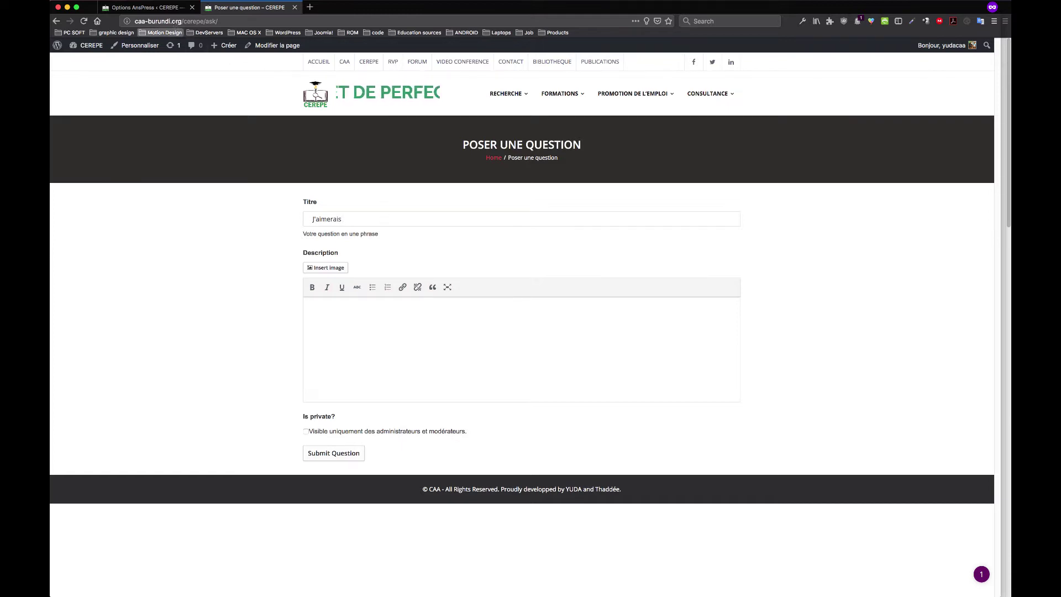
{"action": "key", "text": "ctrl+Tab"}
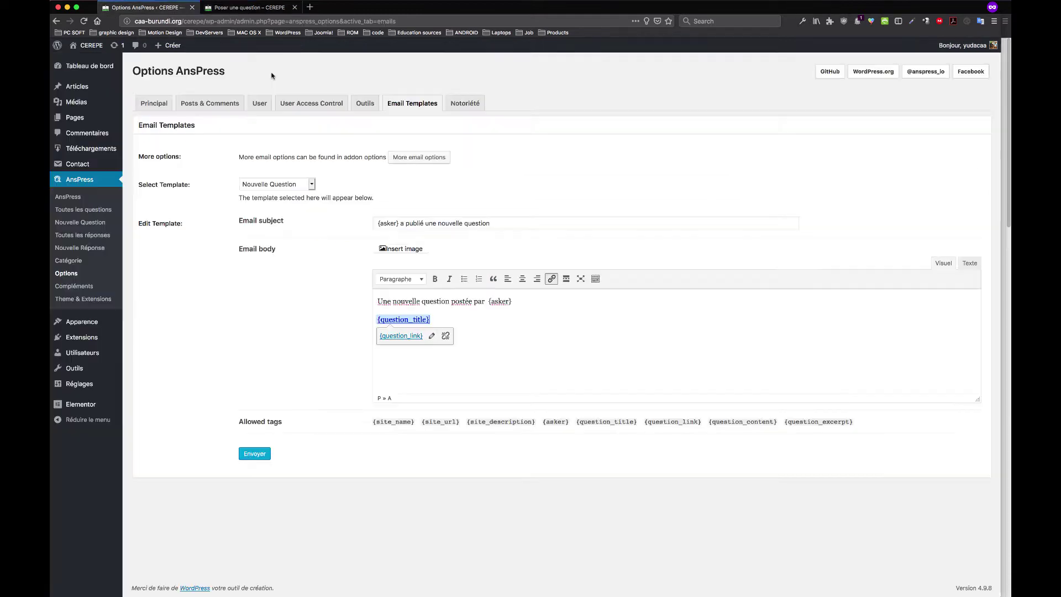
Enable the Avatar dynamique and Notifications add-ons, and open the Emails add-on options
{"action": "left_click", "coordinate": [419, 160]}
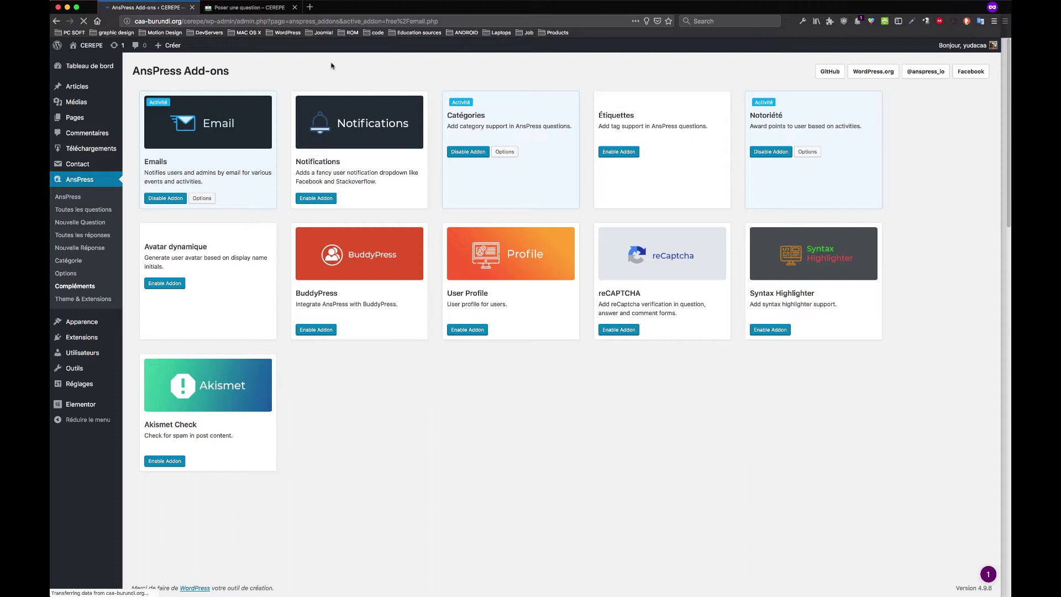
{"action": "left_click", "coordinate": [175, 285]}
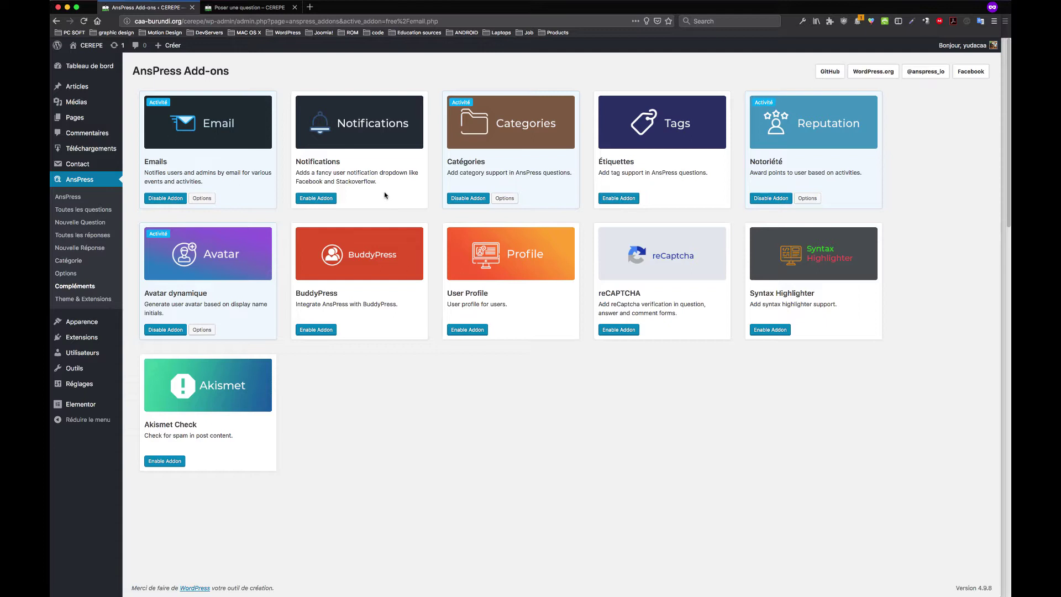
{"action": "left_click", "coordinate": [319, 198]}
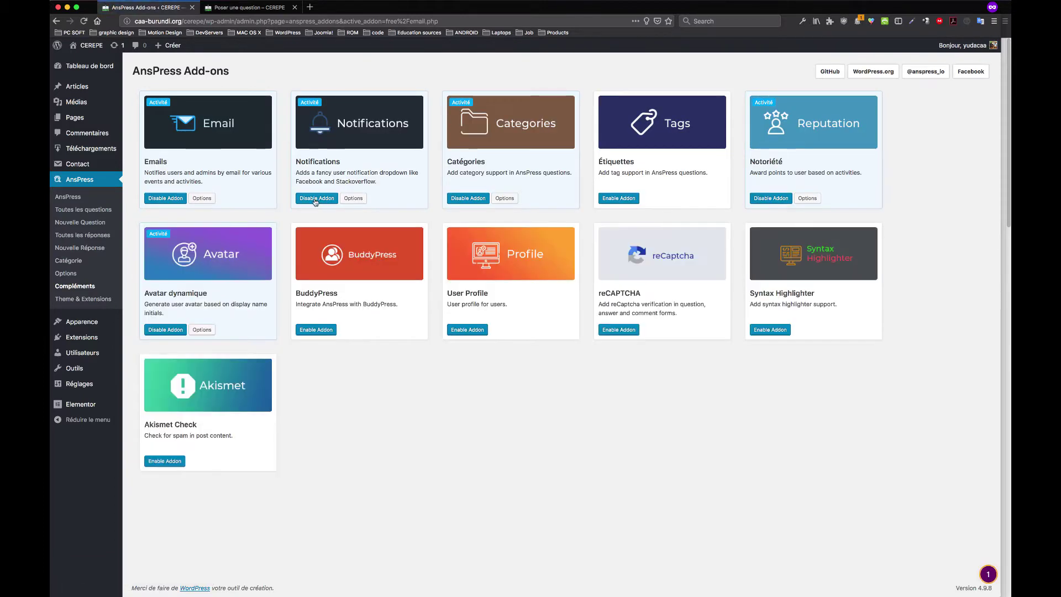
{"action": "left_click", "coordinate": [202, 198]}
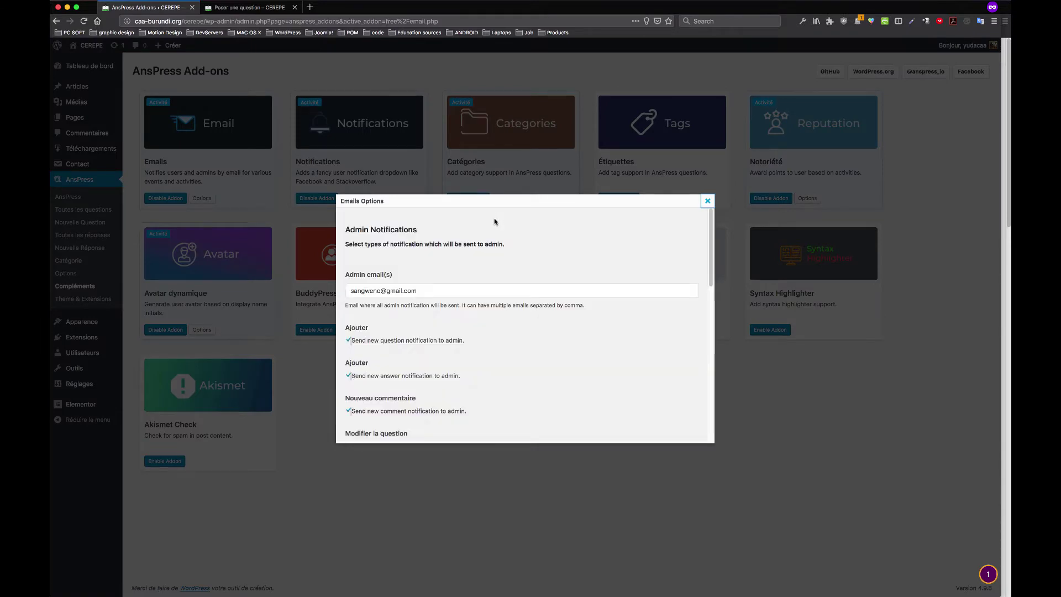
Replace the Admin email(s) address with the organisation's contact e-mail
{"action": "left_click", "coordinate": [393, 291]}
{"action": "double_click", "coordinate": [358, 289]}
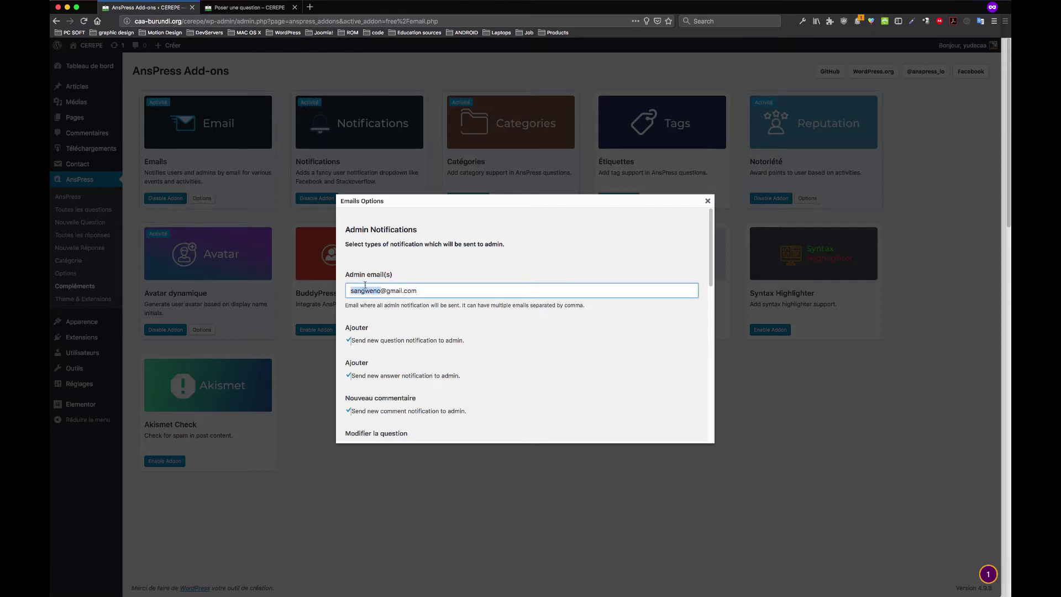
{"action": "left_click_drag", "start_coordinate": [416, 290], "coordinate": [307, 283]}
{"action": "left_click", "coordinate": [249, 8]}
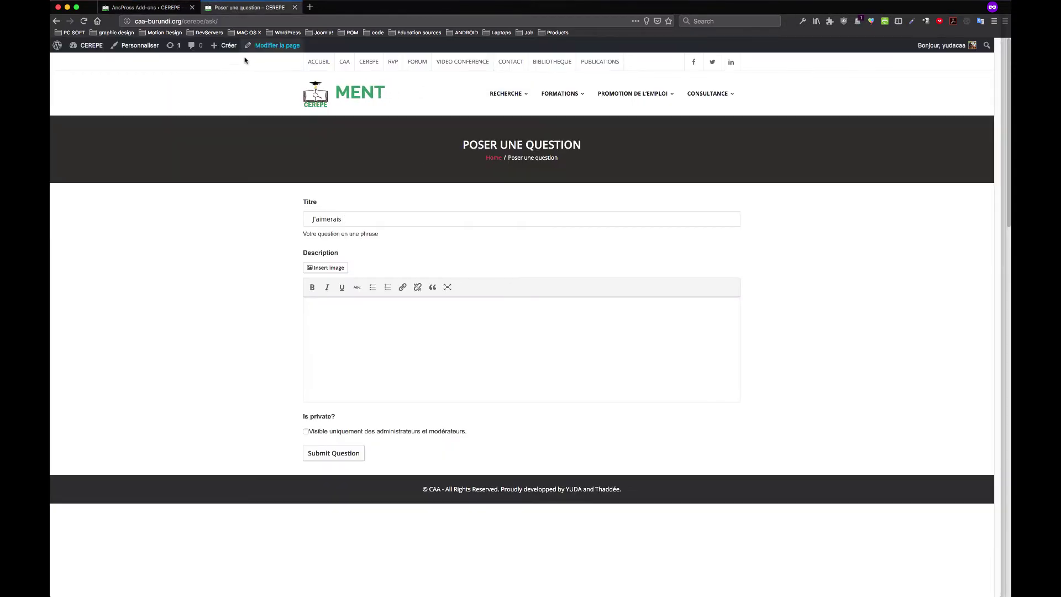
{"action": "left_click", "coordinate": [146, 7]}
{"action": "left_click", "coordinate": [374, 290]}
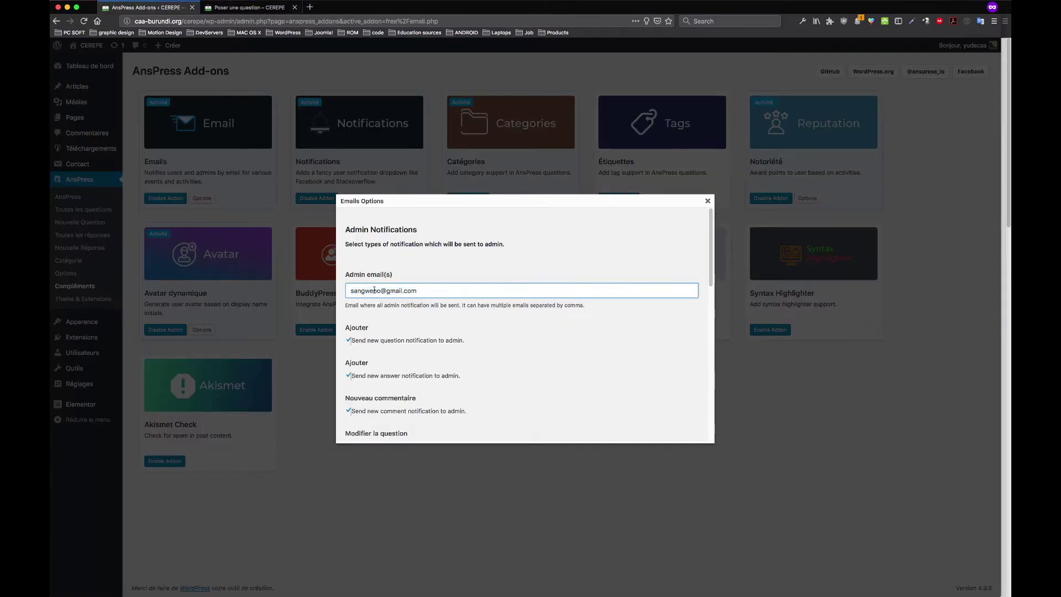
{"action": "left_click_drag", "start_coordinate": [437, 289], "coordinate": [306, 282]}
{"action": "type", "text": "inf"}
{"action": "type", "text": "o#"}
Save the Emails add-on options and return to the Poser une question form
{"action": "scroll", "coordinate": [427, 373], "scroll_direction": "down", "scroll_amount": 10}
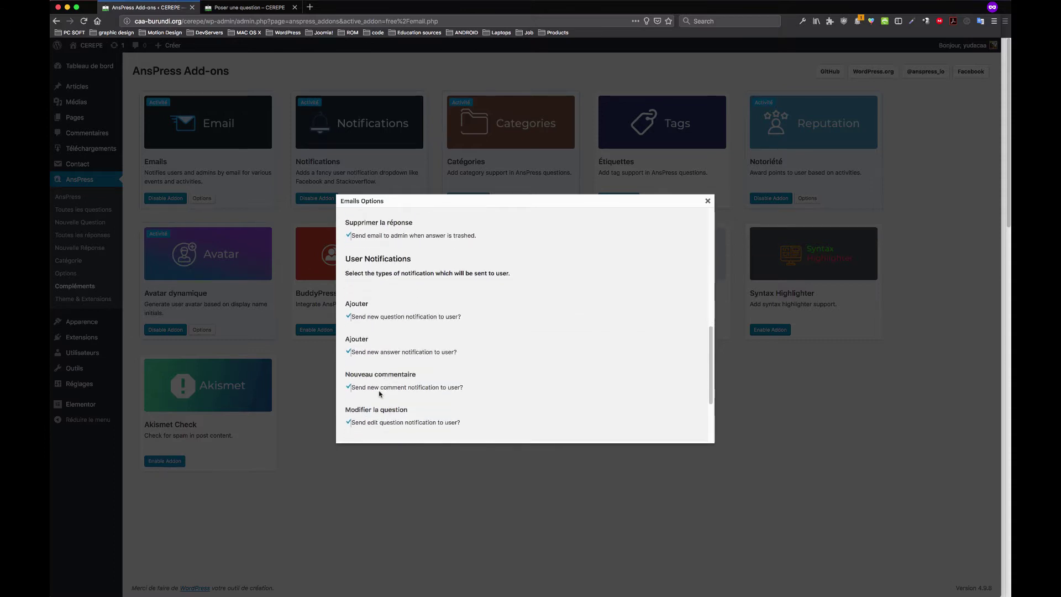
{"action": "scroll", "coordinate": [382, 368], "scroll_direction": "down", "scroll_amount": 1}
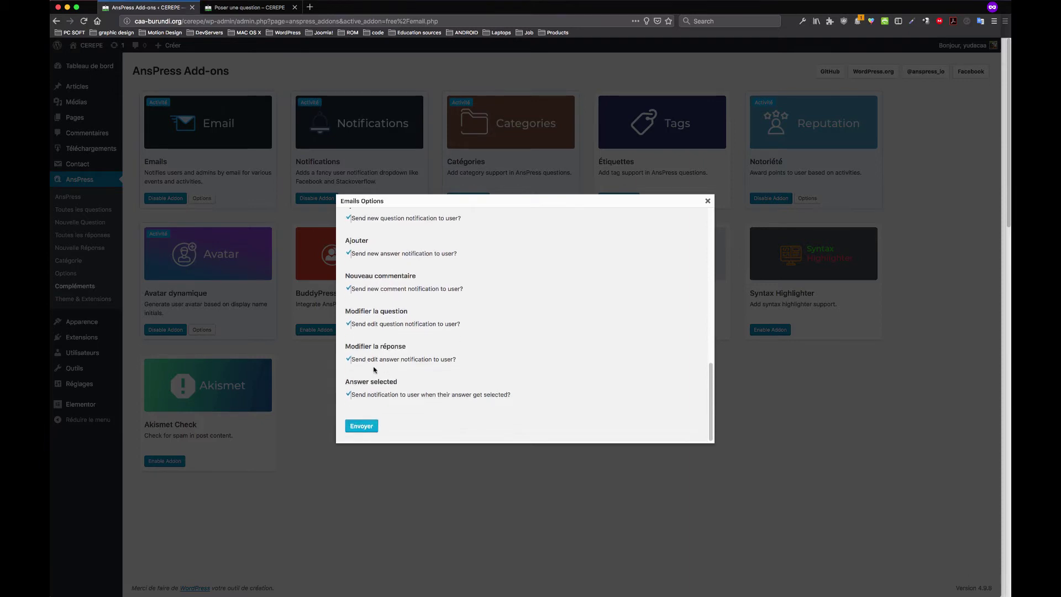
{"action": "left_click", "coordinate": [368, 429]}
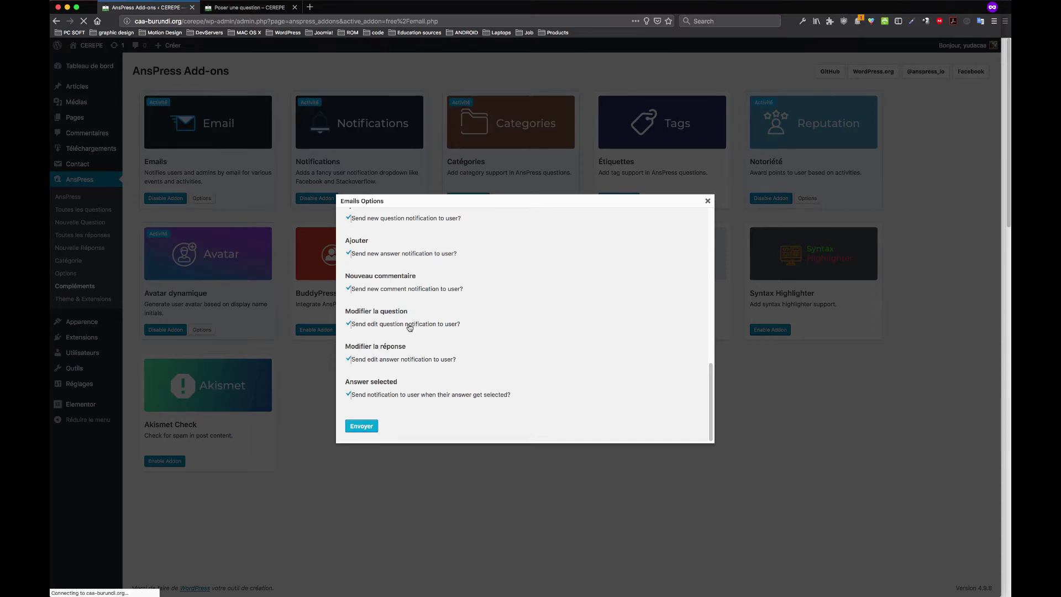
{"action": "left_click", "coordinate": [707, 201]}
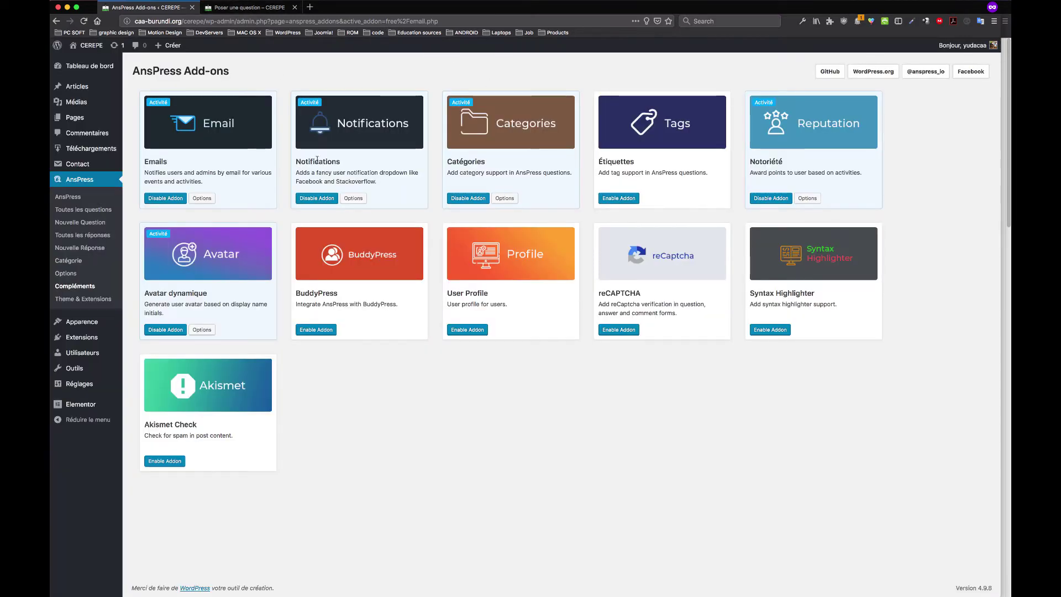
{"action": "left_click", "coordinate": [248, 8]}
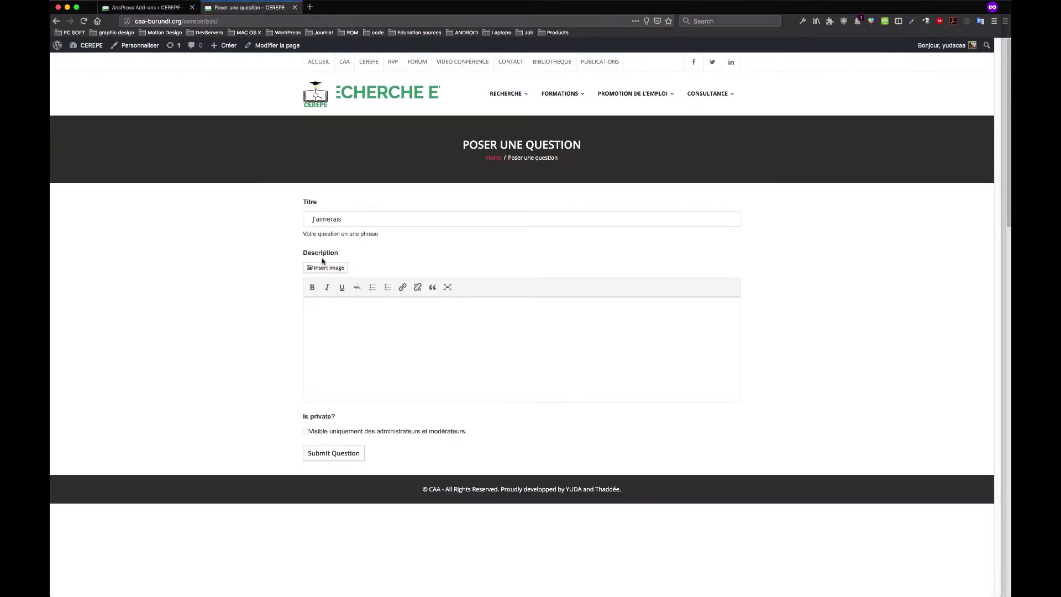
Write the description 'Ceci est un test.' with a second line, then submit the J'aimerais question
{"action": "left_click", "coordinate": [331, 312]}
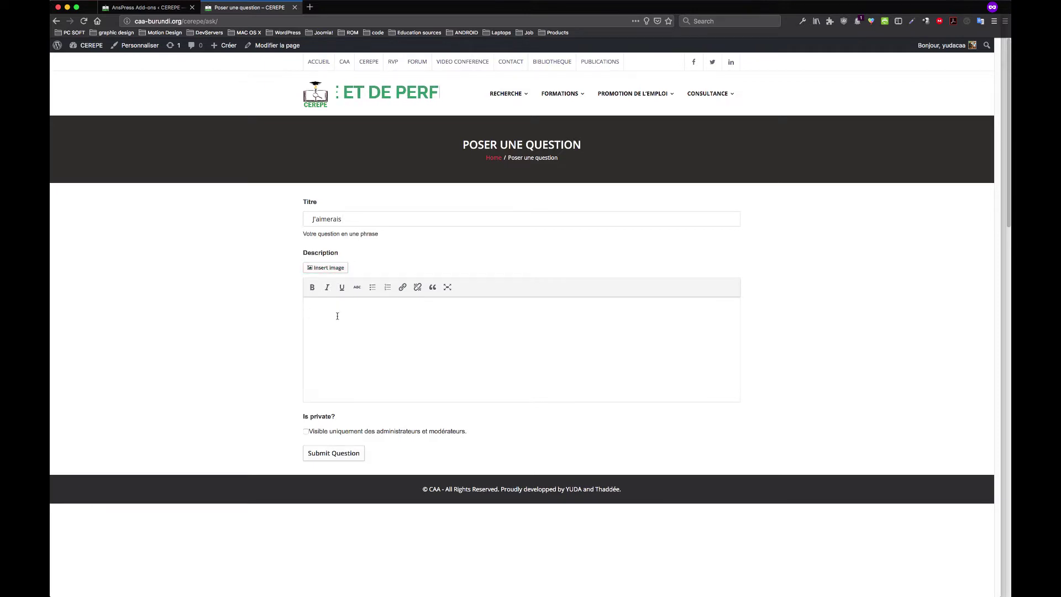
{"action": "type", "text": "Ce c"}
{"action": "key", "text": "BackSpace"}
{"action": "key", "text": "BackSpace"}
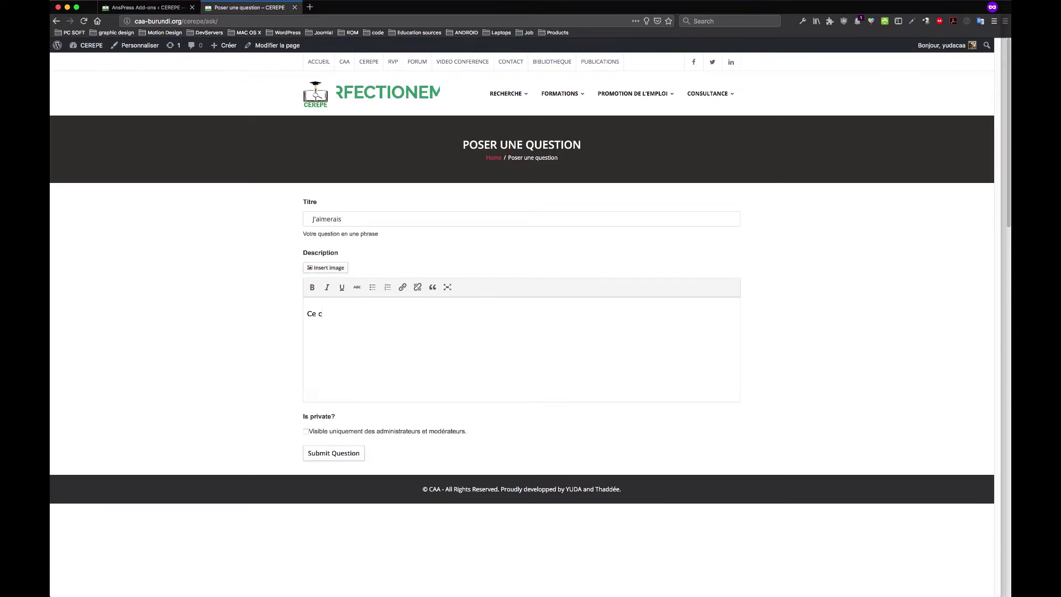
{"action": "type", "text": "ci est "}
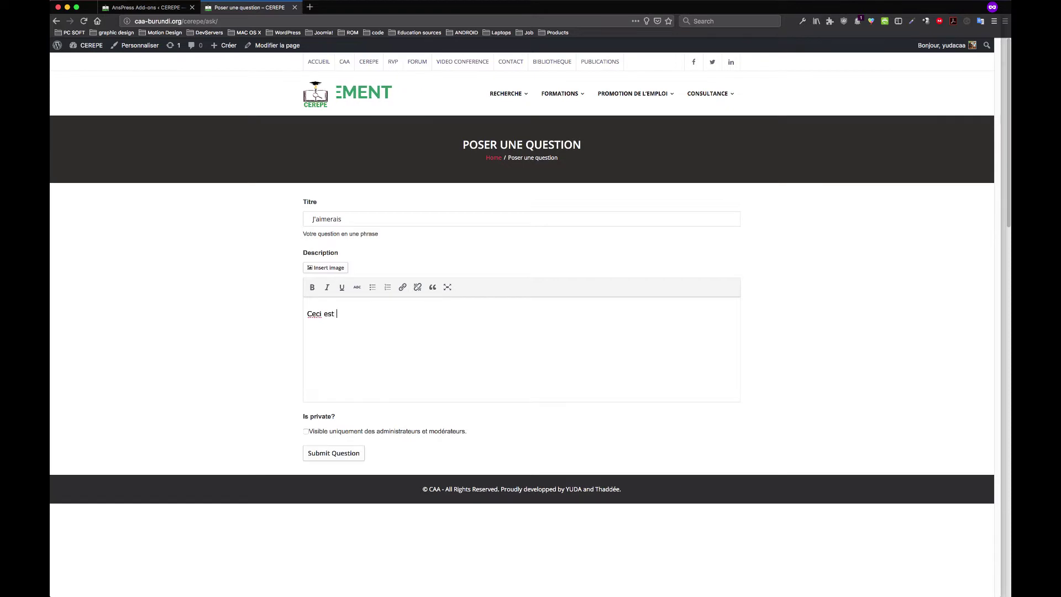
{"action": "type", "text": "un test"}
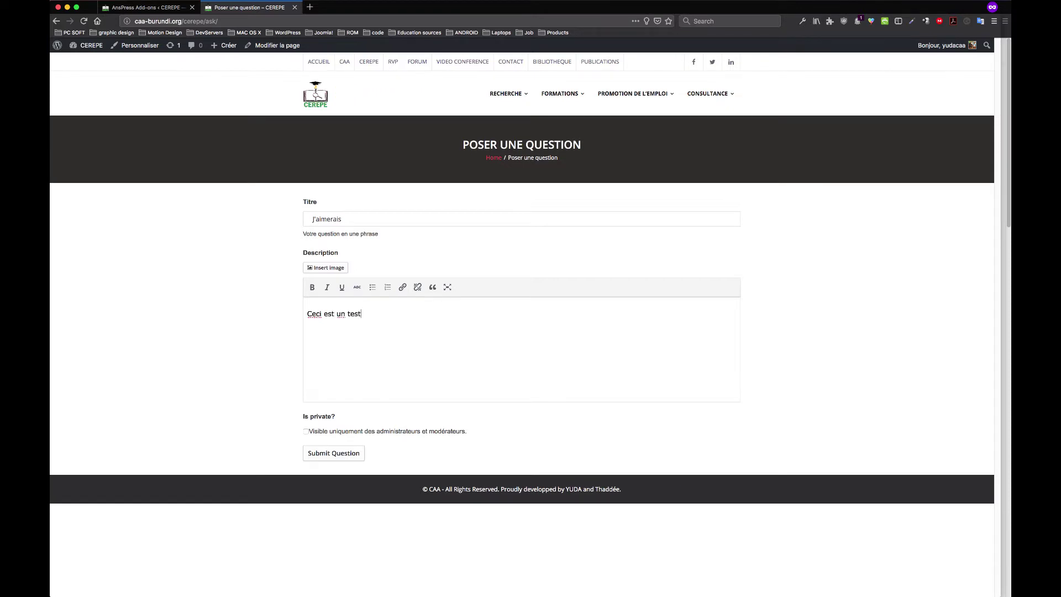
{"action": "type", "text": "."}
{"action": "key", "text": "Return"}
{"action": "key", "text": "Return"}
{"action": "key", "text": "Return"}
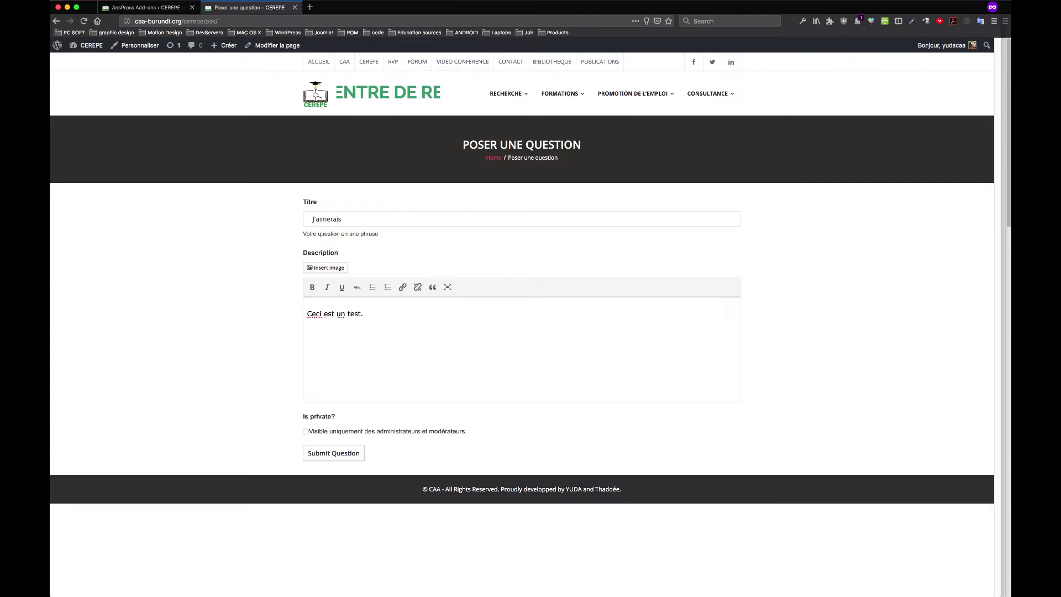
{"action": "type", "text": "R'"}
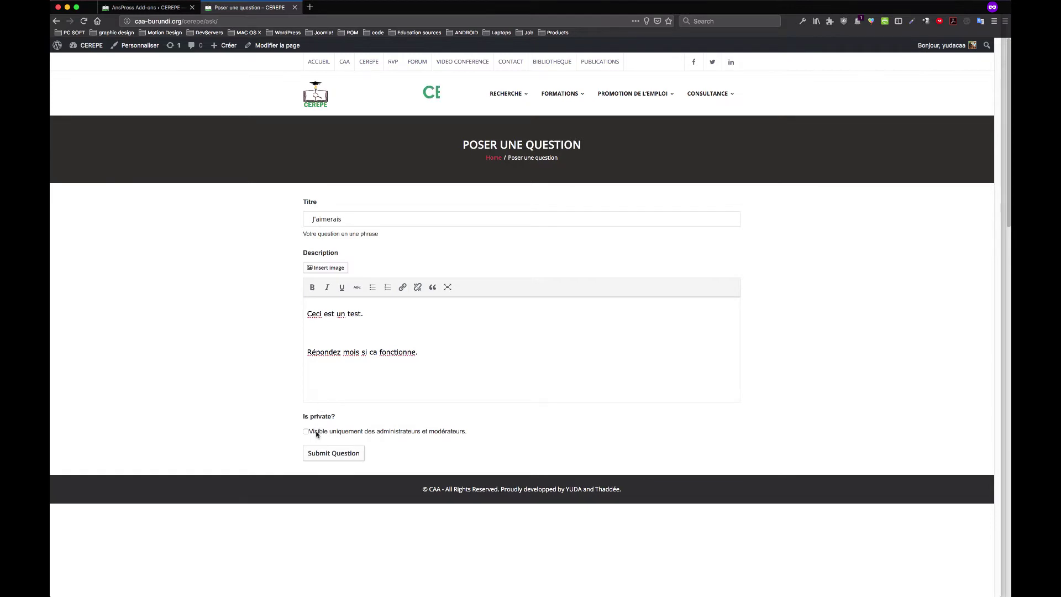
{"action": "left_click", "coordinate": [342, 456]}
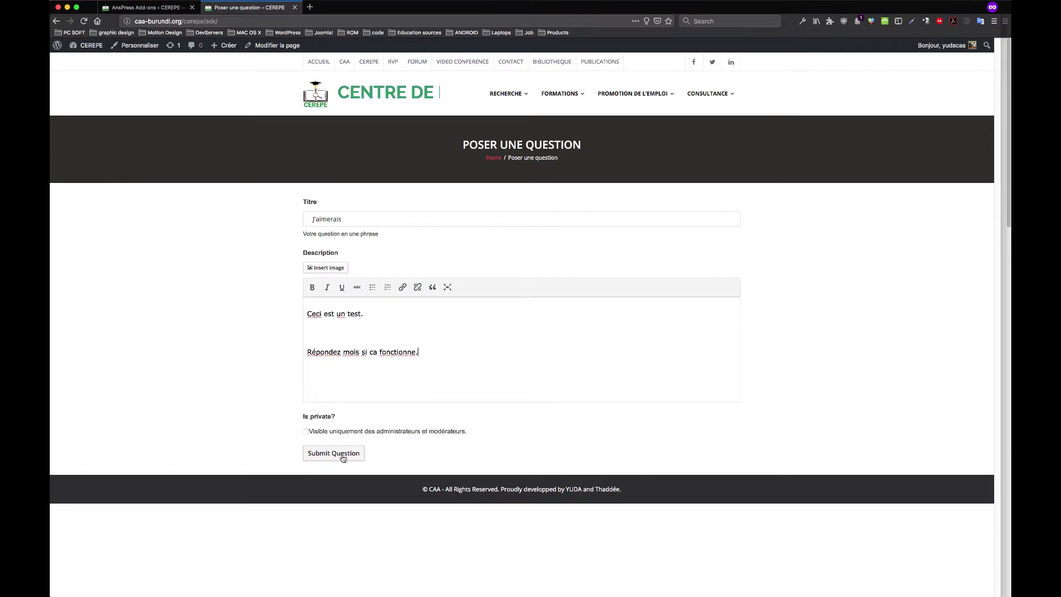
{"action": "left_click", "coordinate": [342, 456]}
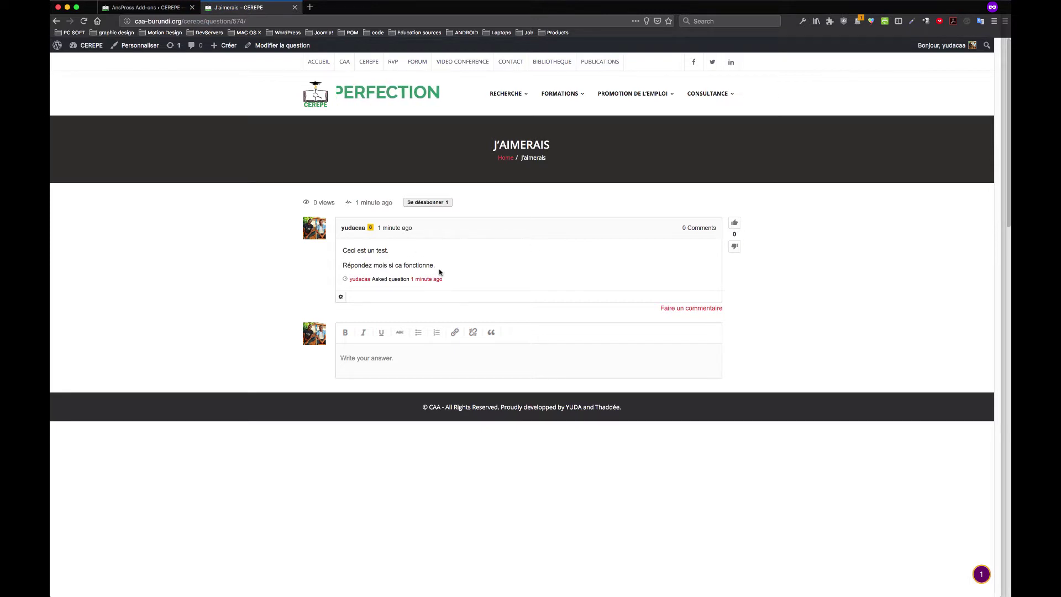
Give the J'aimerais question one upvote, then return to the AnsPress Add-ons page
{"action": "left_click_drag", "start_coordinate": [437, 267], "coordinate": [344, 266]}
{"action": "left_click", "coordinate": [386, 249]}
{"action": "triple_click", "coordinate": [386, 250]}
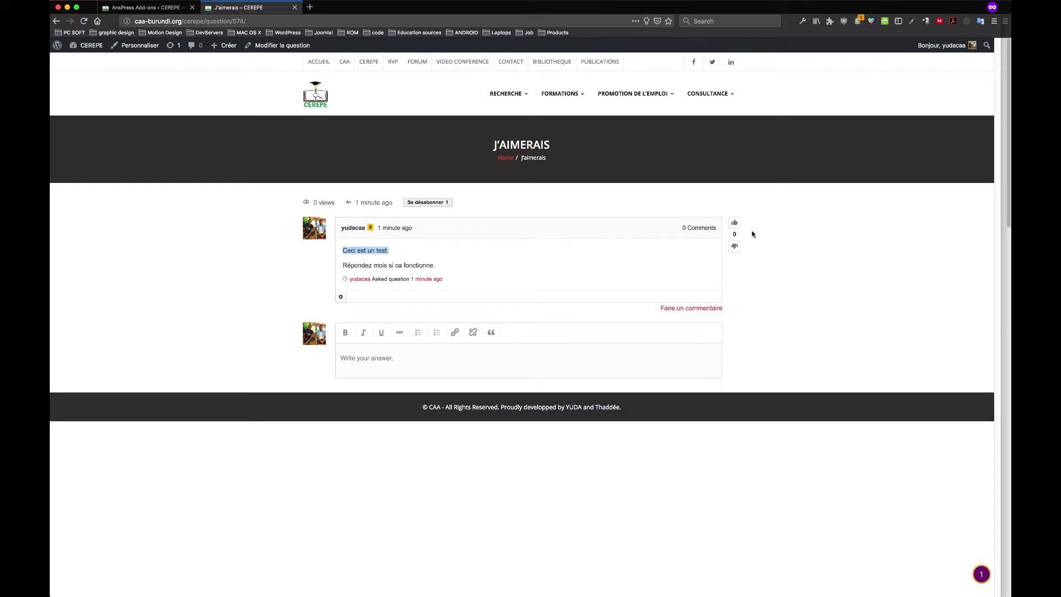
{"action": "left_click", "coordinate": [734, 223]}
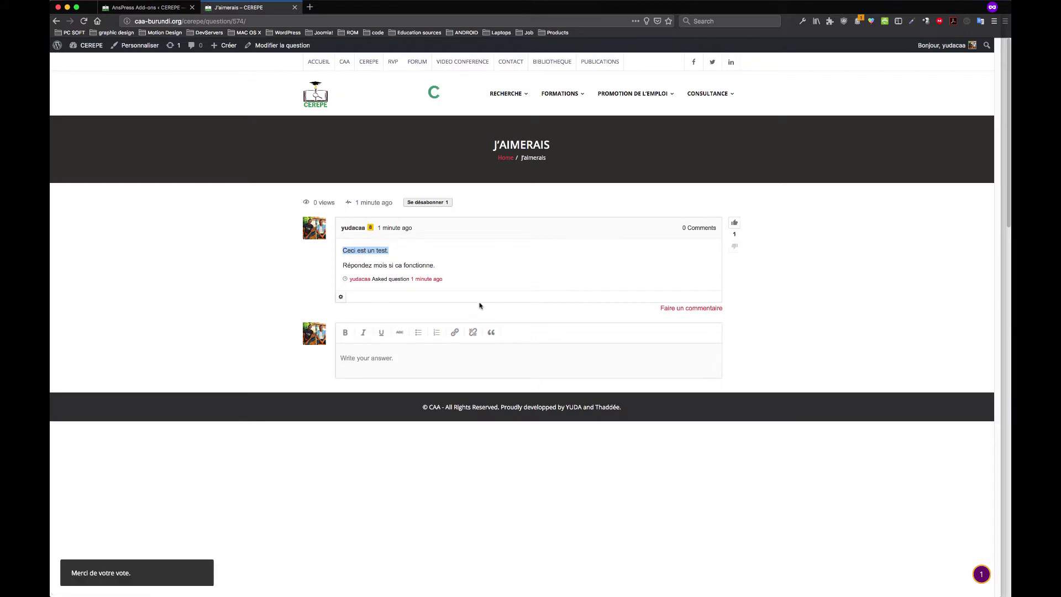
{"action": "left_click", "coordinate": [735, 224]}
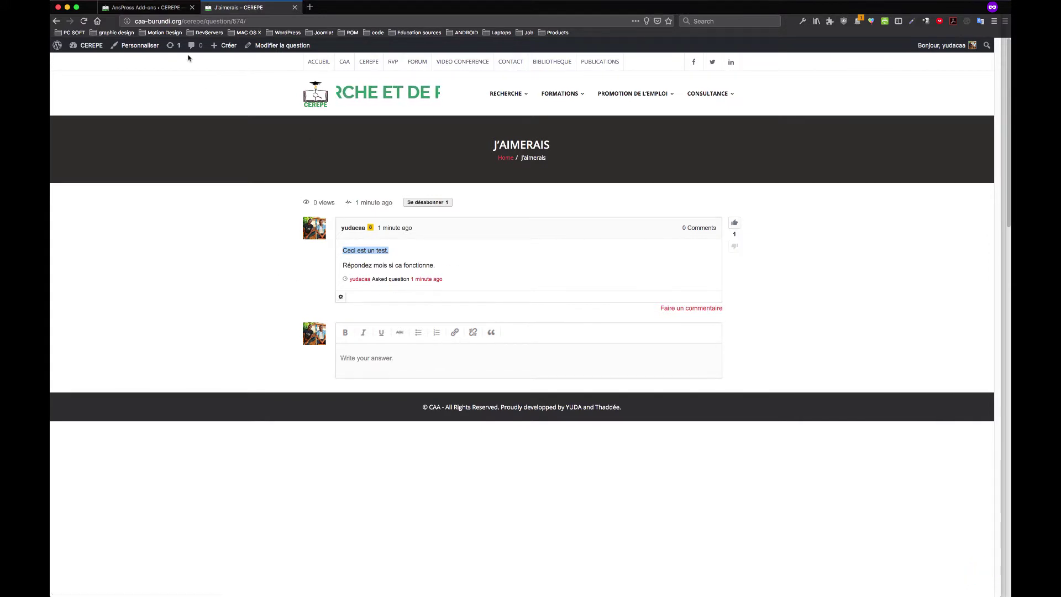
{"action": "left_click", "coordinate": [146, 7]}
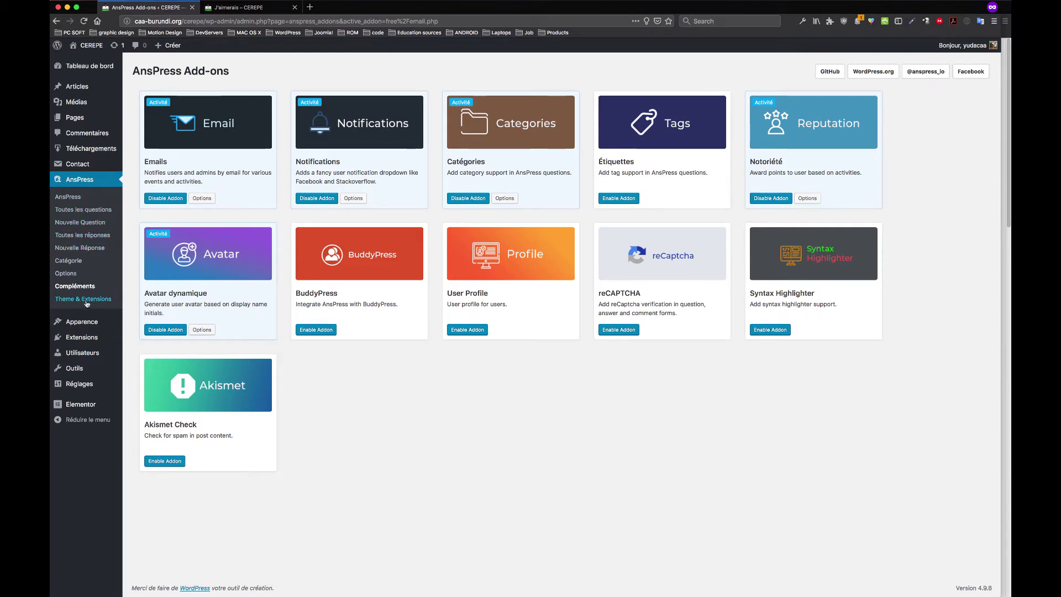
Open AnsPress Options, then go from the home page to the Forum list showing J'aimerais first
{"action": "left_click", "coordinate": [74, 277]}
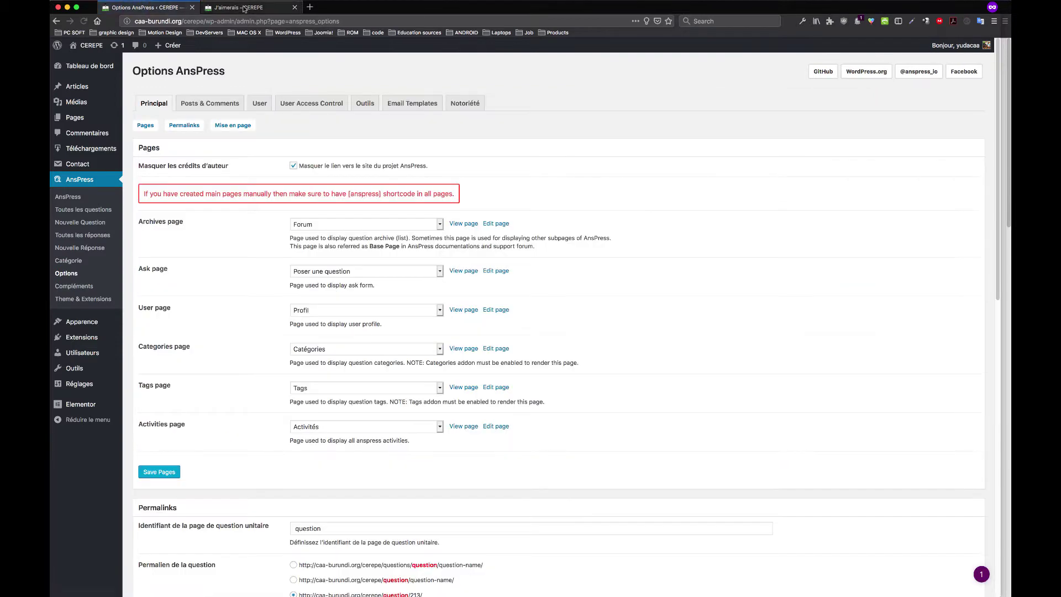
{"action": "left_click", "coordinate": [244, 8]}
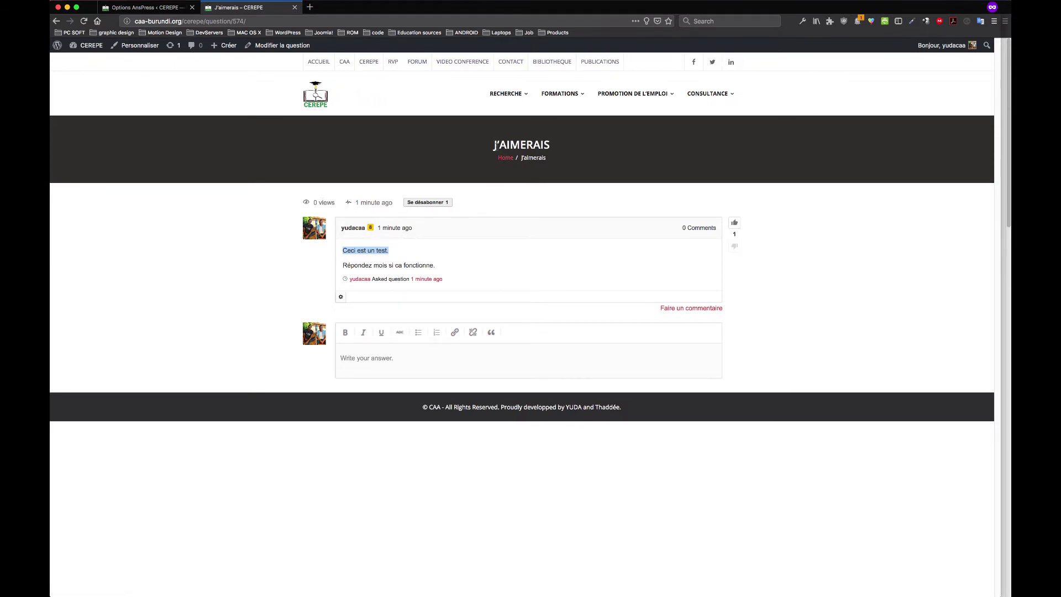
{"action": "left_click", "coordinate": [506, 158]}
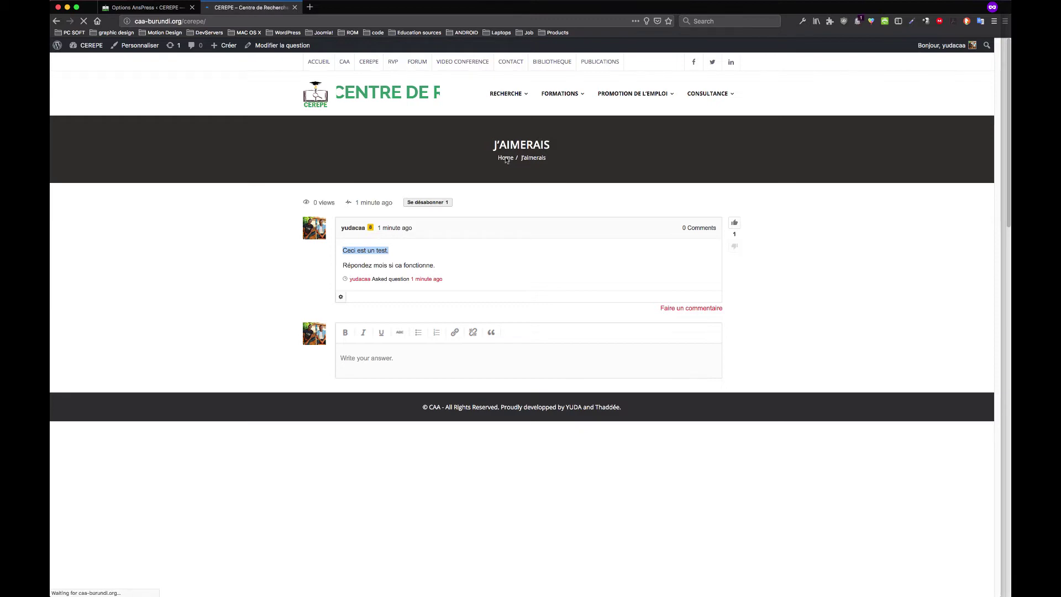
{"action": "left_click", "coordinate": [417, 62]}
{"action": "left_click", "coordinate": [145, 7]}
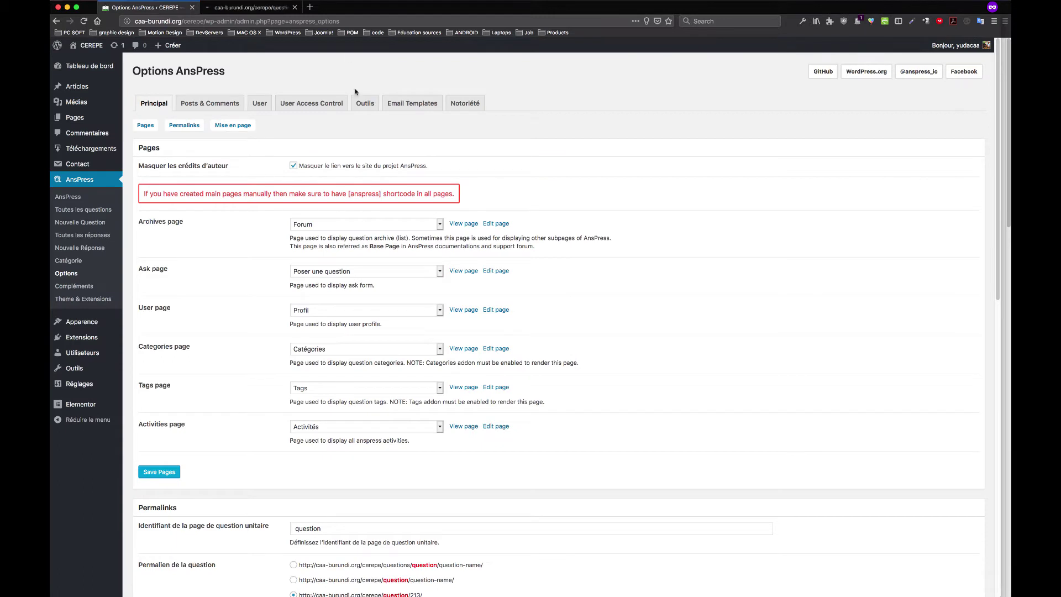
{"action": "left_click", "coordinate": [243, 7]}
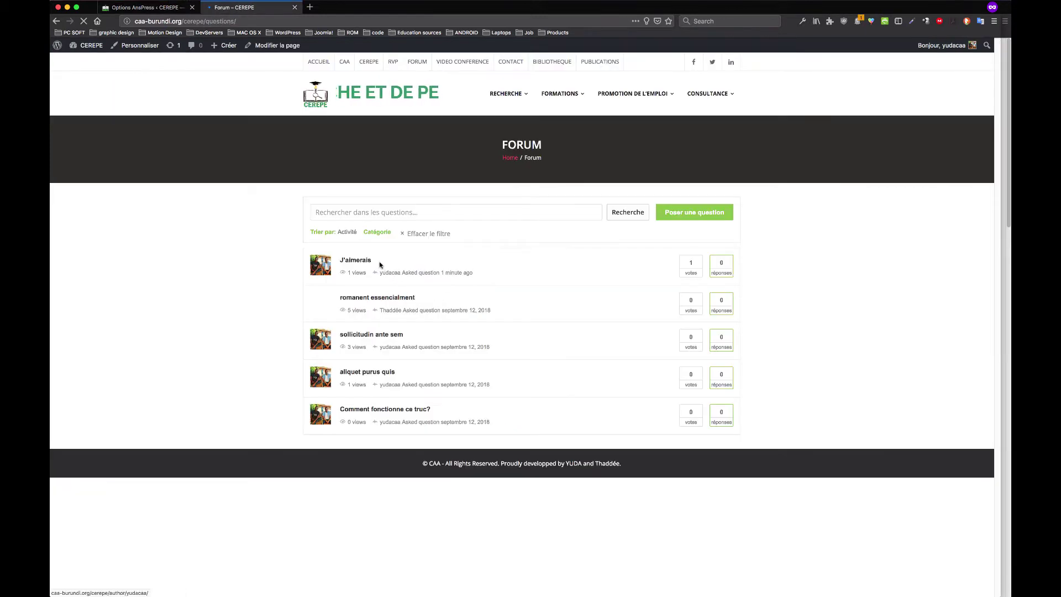
{"action": "left_click_drag", "start_coordinate": [498, 436], "coordinate": [298, 247]}
{"action": "left_click", "coordinate": [280, 248]}
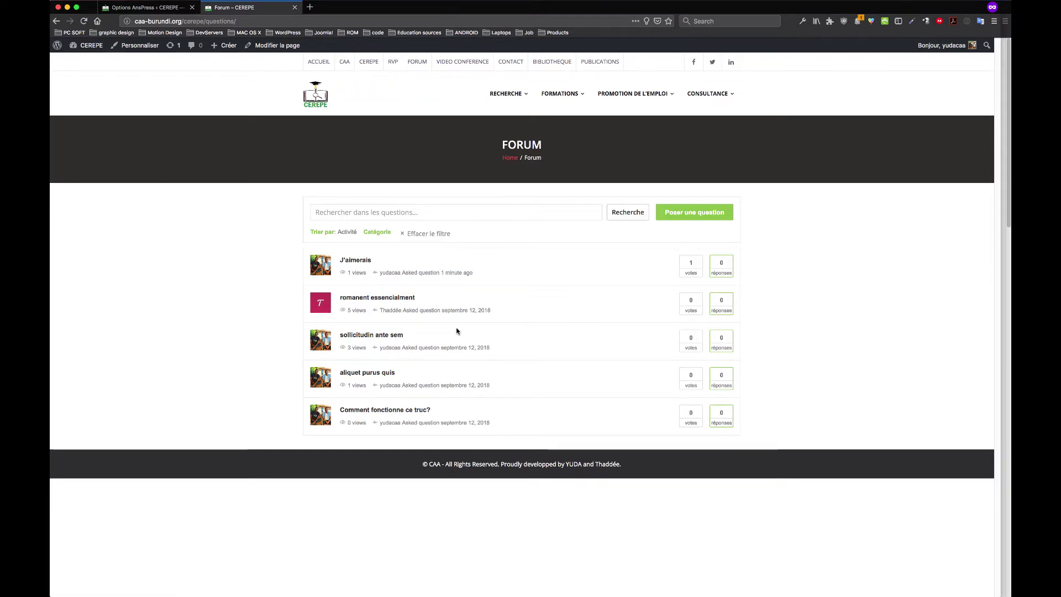
{"action": "left_click", "coordinate": [160, 8]}
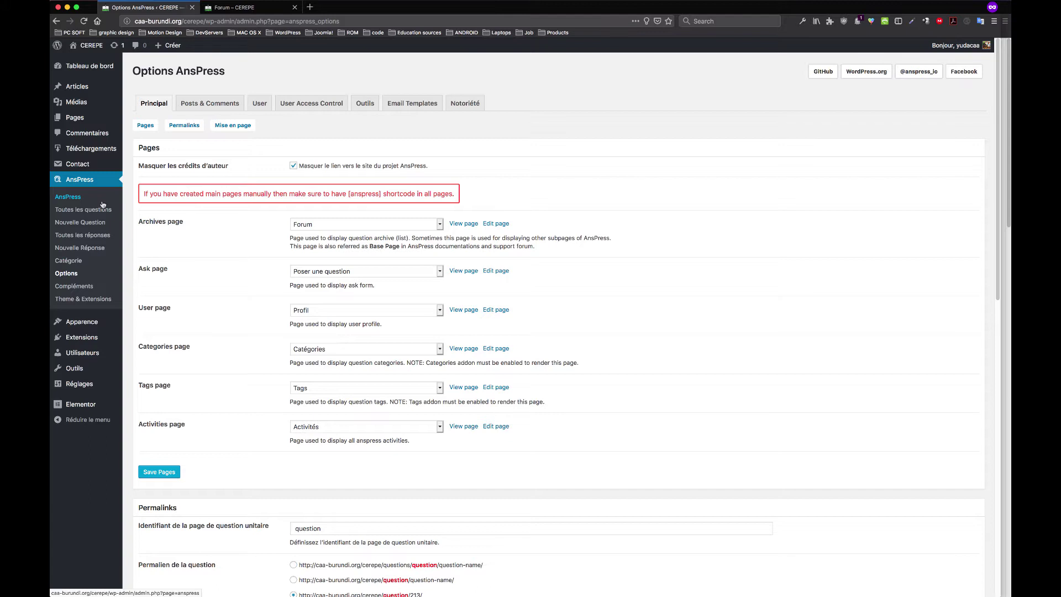
{"action": "left_click", "coordinate": [232, 7]}
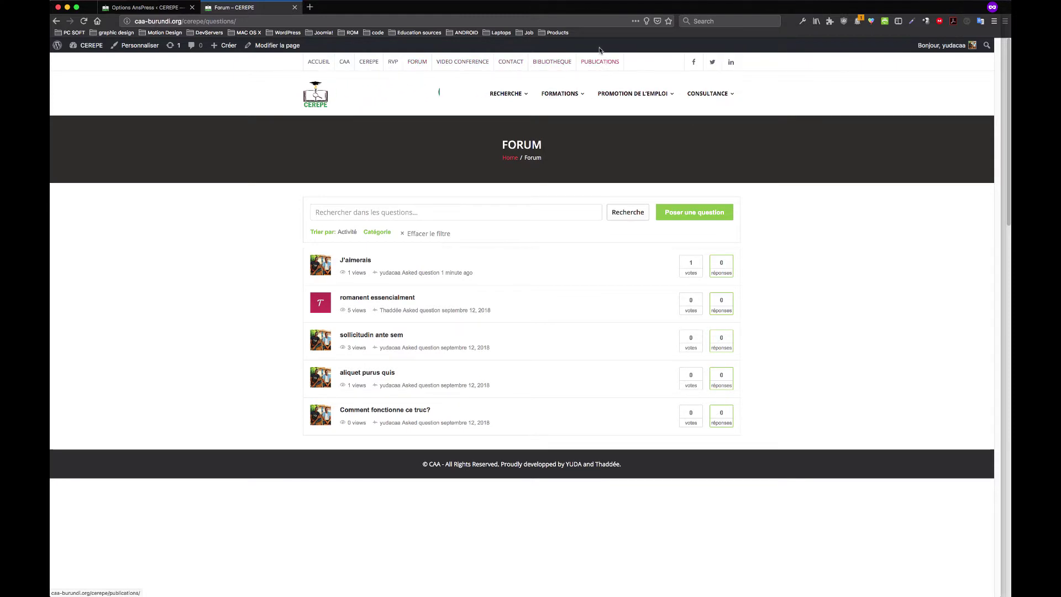
Browse the training section's Modules page, then the Cours enrollment page
{"action": "mouse_move", "coordinate": [521, 97]}
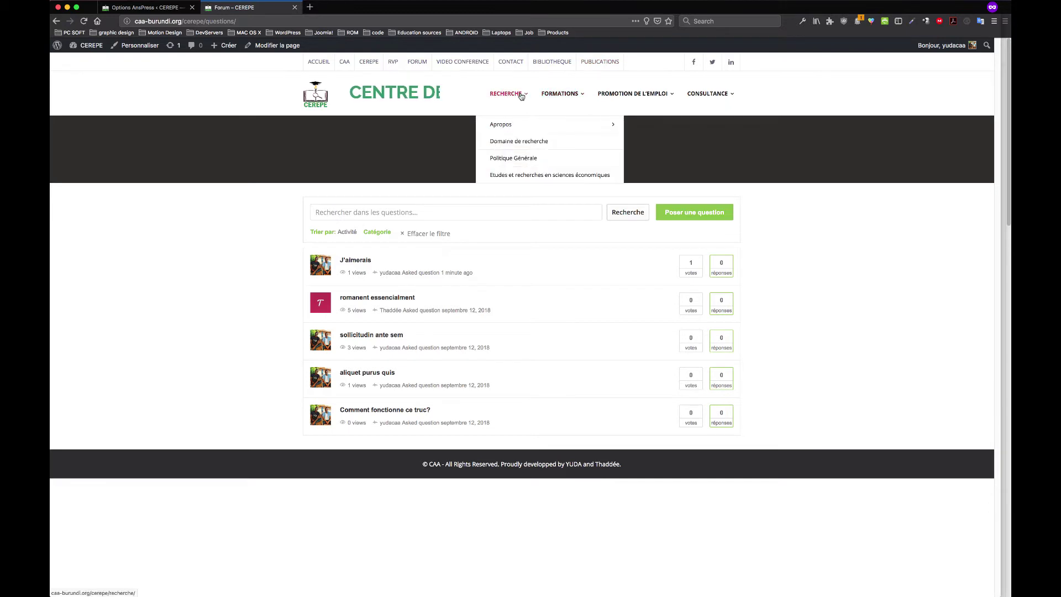
{"action": "mouse_move", "coordinate": [510, 128]}
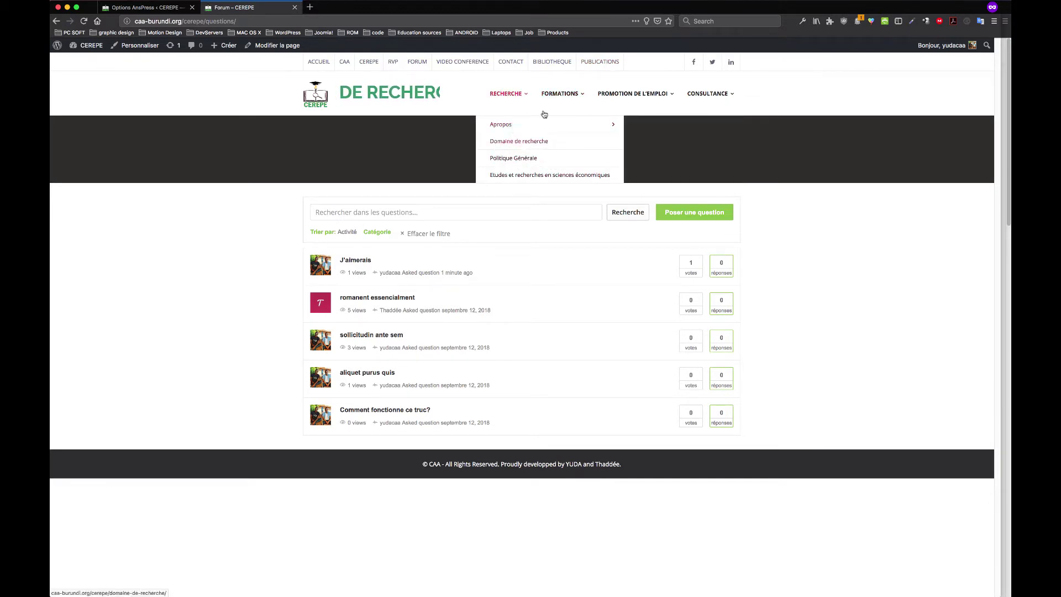
{"action": "mouse_move", "coordinate": [561, 95]}
{"action": "mouse_move", "coordinate": [563, 176]}
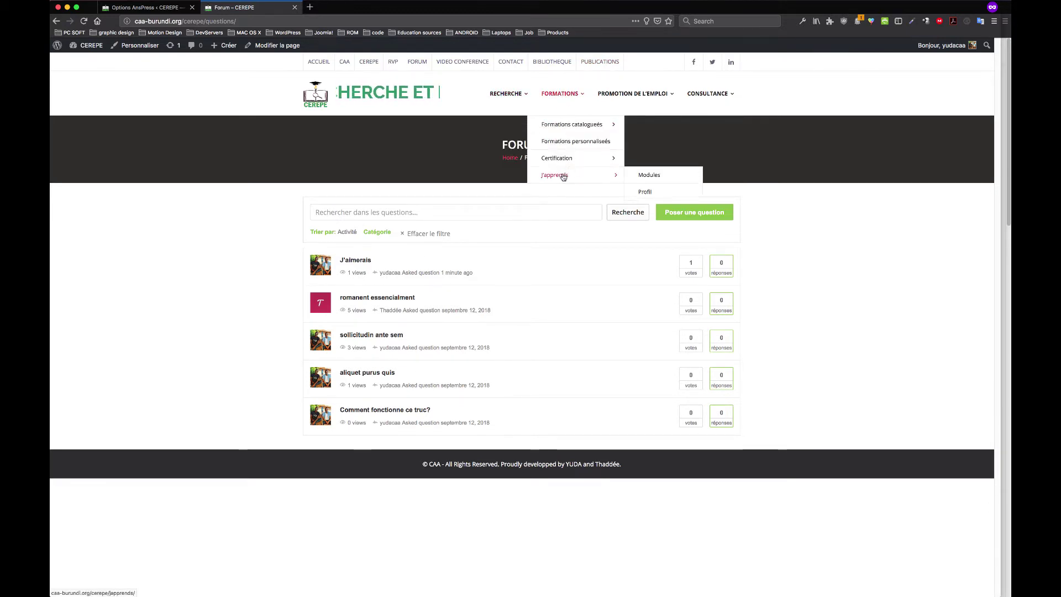
{"action": "left_click", "coordinate": [649, 177]}
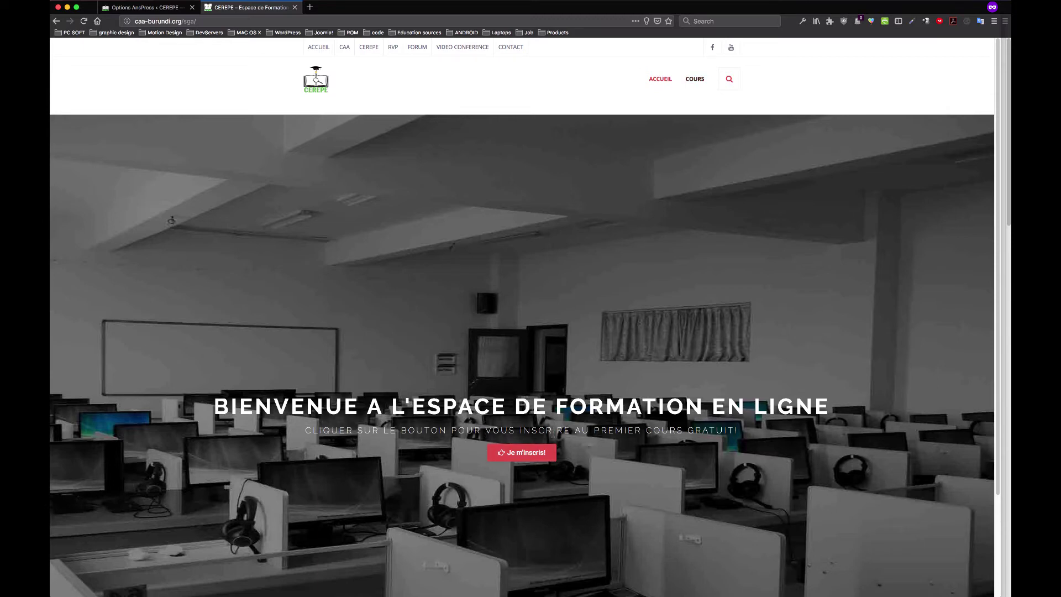
{"action": "left_click", "coordinate": [529, 456]}
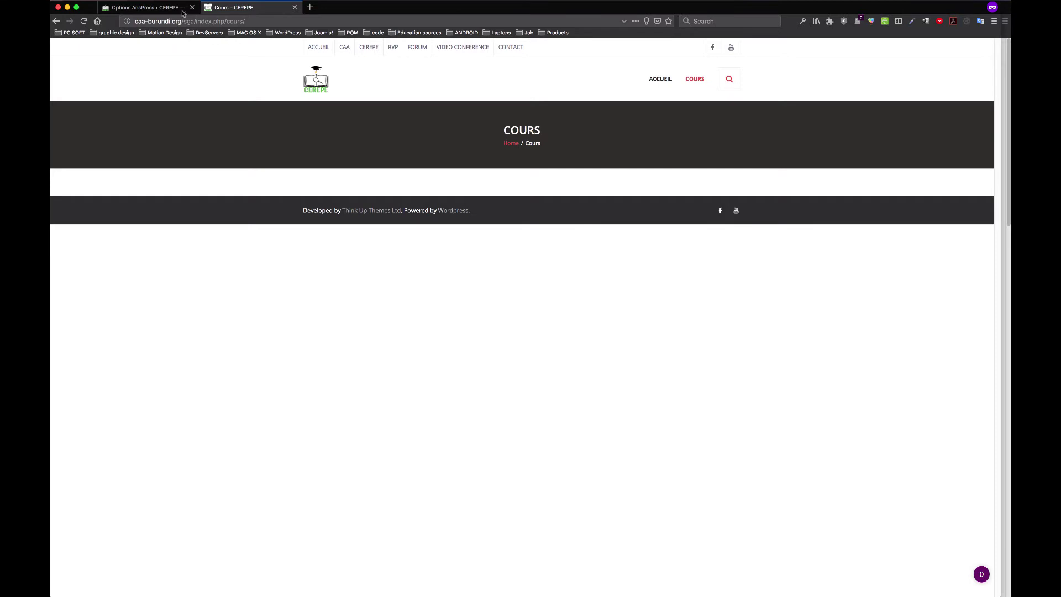
Switch between the AnsPress options and CEREPE tabs until the Vidéo conférence page loads
{"action": "left_click", "coordinate": [155, 8]}
{"action": "left_click", "coordinate": [242, 8]}
{"action": "left_click", "coordinate": [158, 8]}
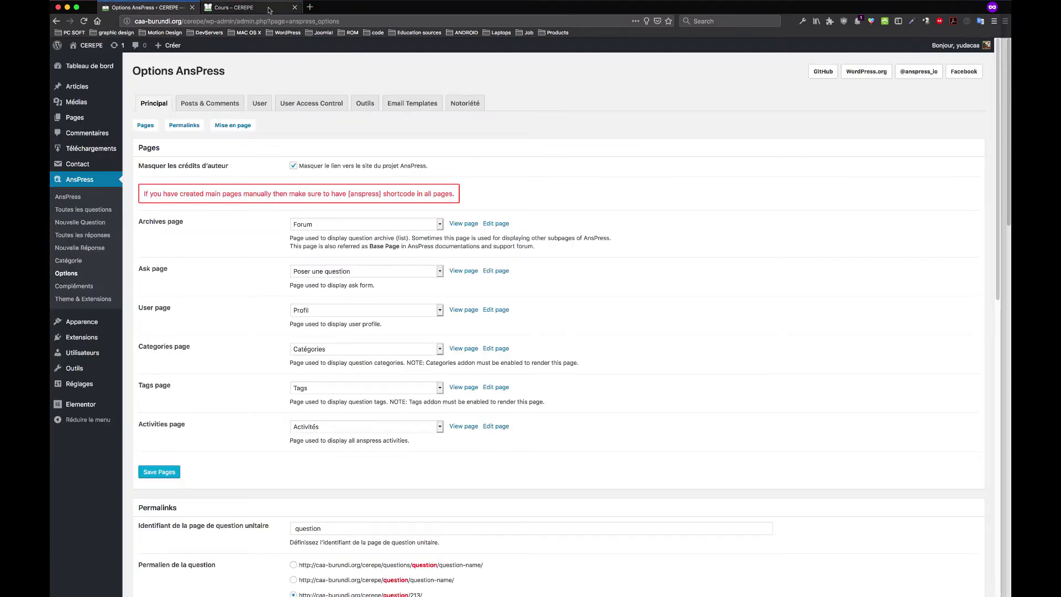
{"action": "left_click", "coordinate": [260, 7]}
{"action": "left_click", "coordinate": [169, 9]}
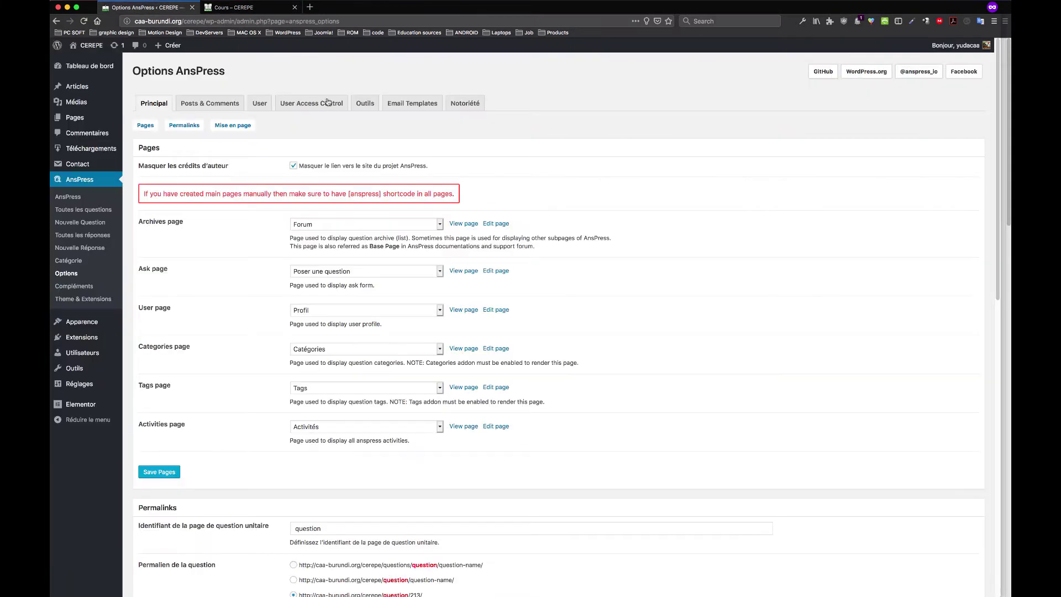
{"action": "left_click", "coordinate": [250, 8]}
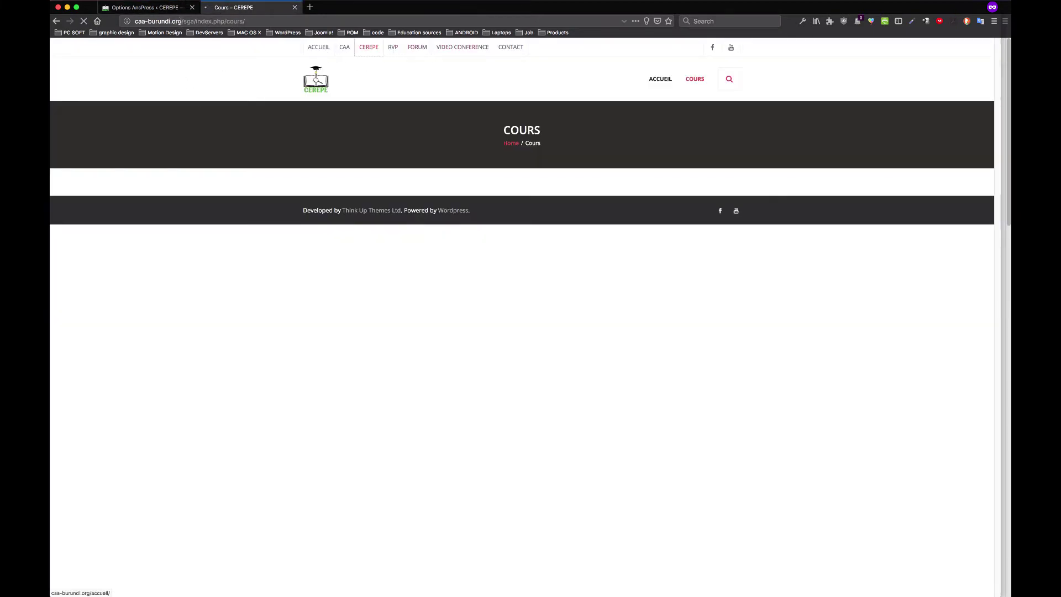
{"action": "left_click", "coordinate": [166, 9]}
{"action": "left_click", "coordinate": [246, 7]}
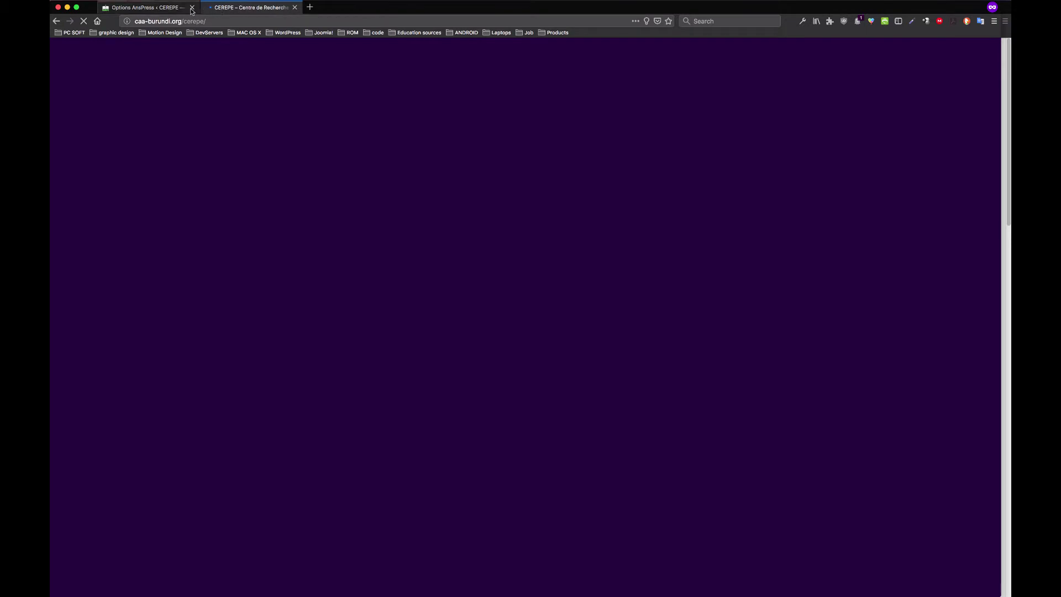
{"action": "left_click", "coordinate": [166, 10]}
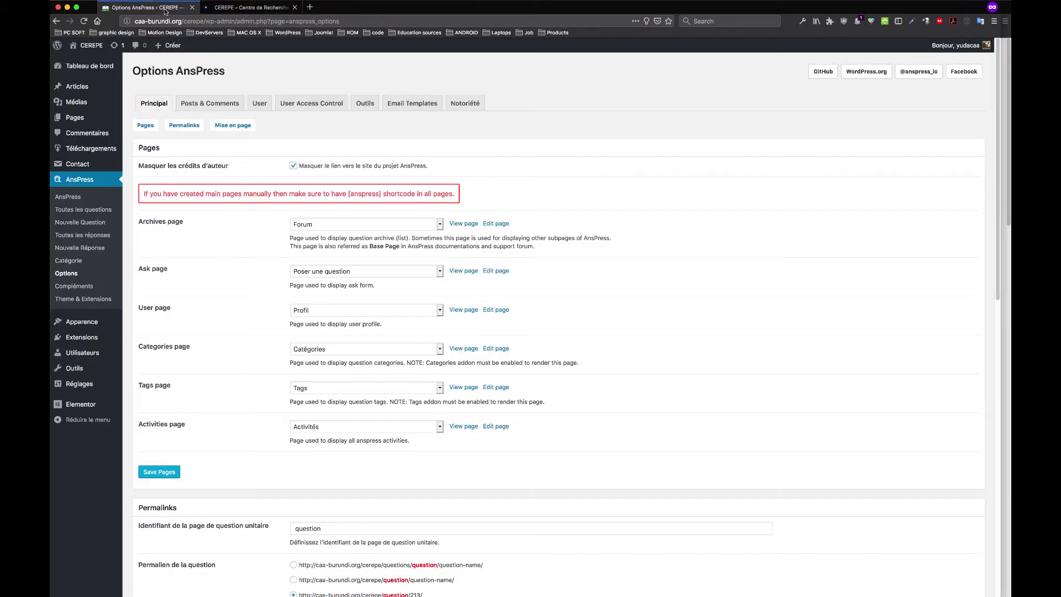
{"action": "left_click", "coordinate": [240, 8]}
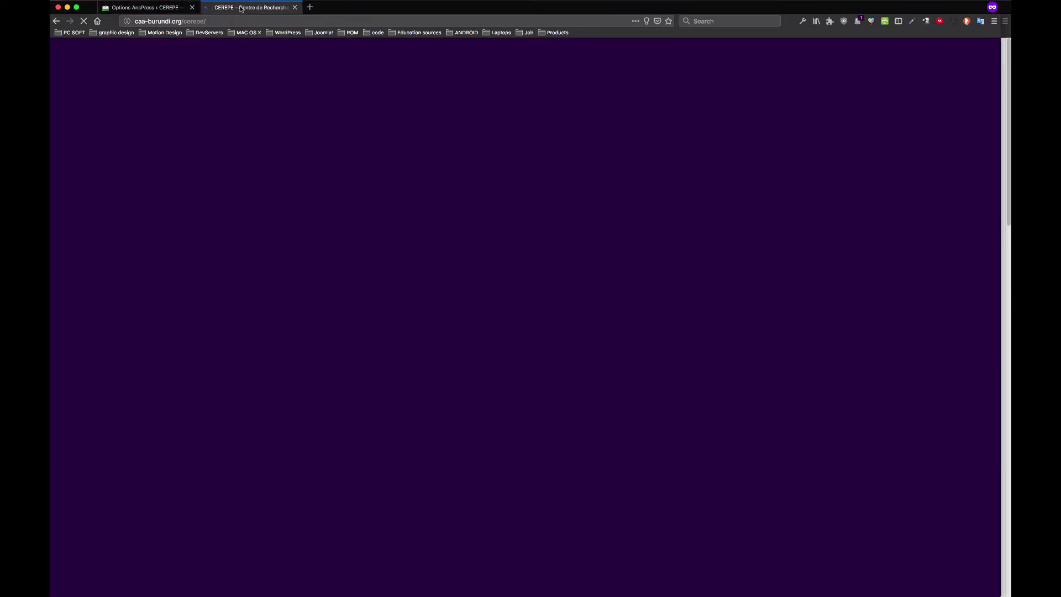
{"action": "left_click", "coordinate": [169, 8]}
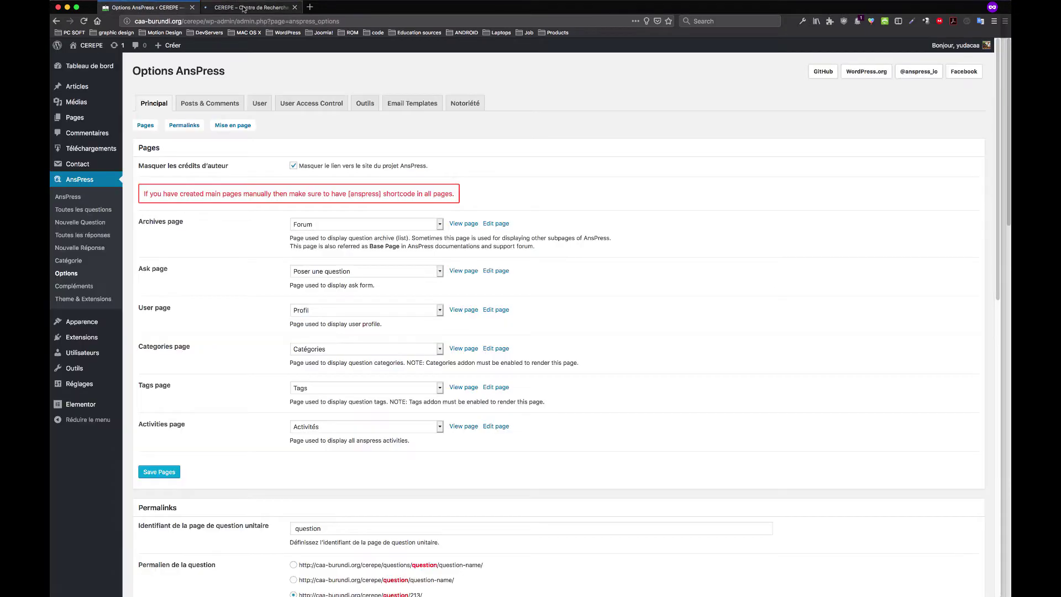
{"action": "left_click", "coordinate": [243, 9]}
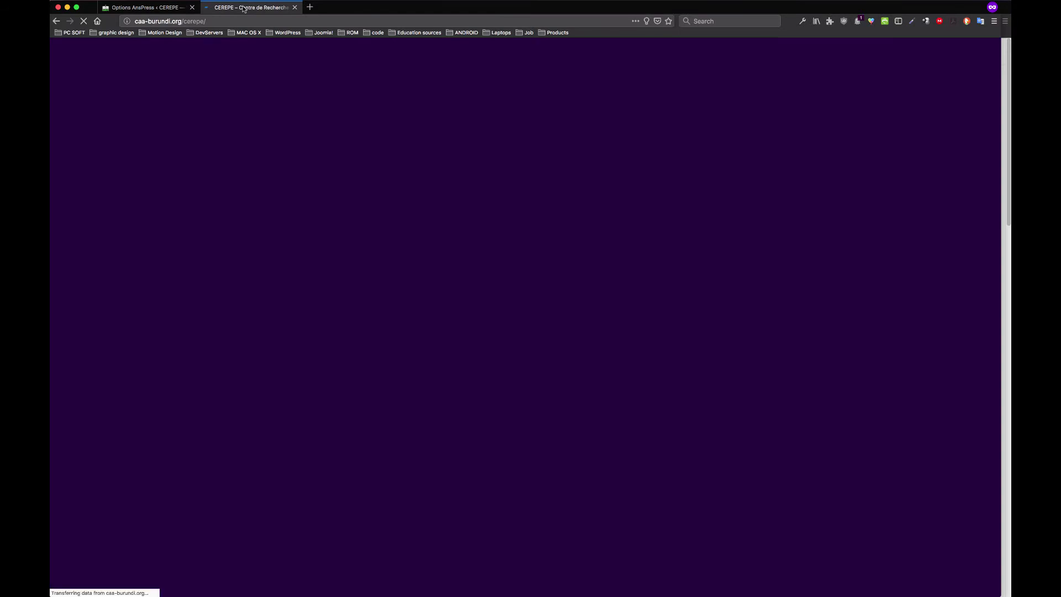
{"action": "left_click", "coordinate": [164, 9]}
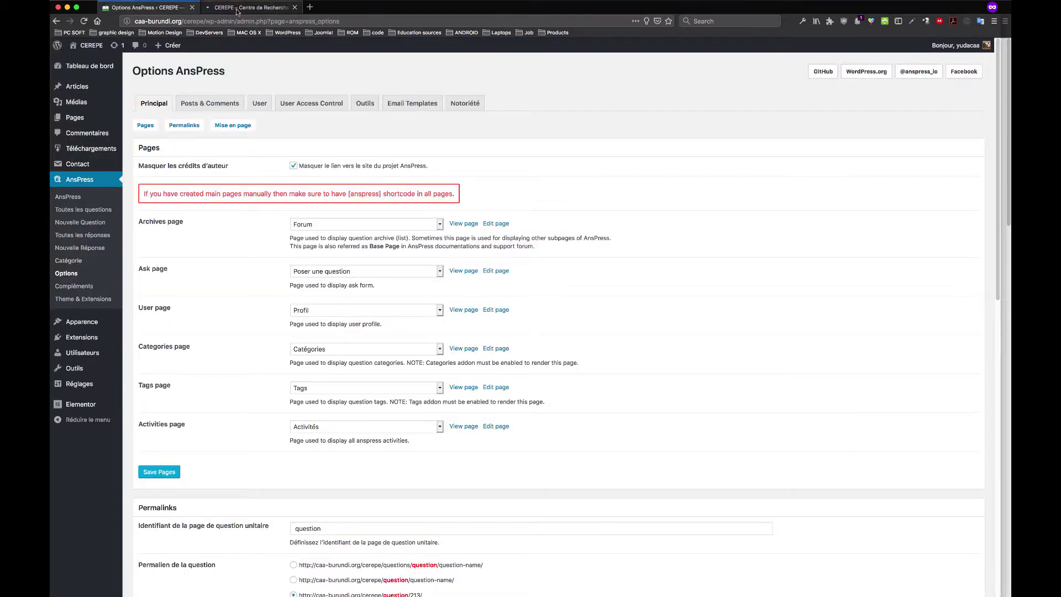
{"action": "left_click", "coordinate": [236, 9]}
{"action": "left_click", "coordinate": [173, 10]}
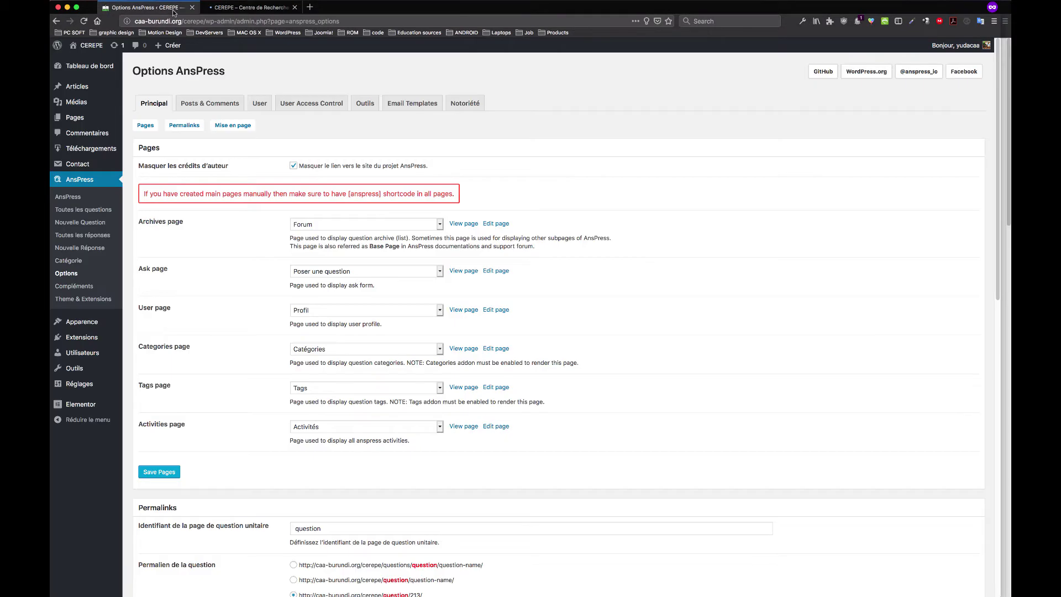
{"action": "left_click", "coordinate": [227, 9]}
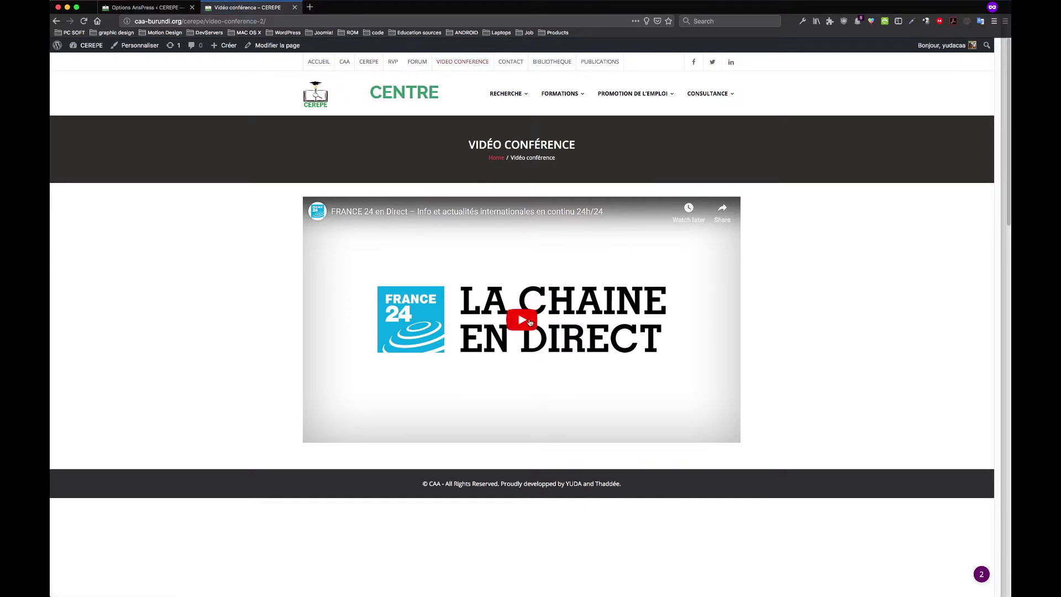
Play and stop the embedded FRANCE 24 live stream, then start a new private tab
{"action": "left_click", "coordinate": [530, 322]}
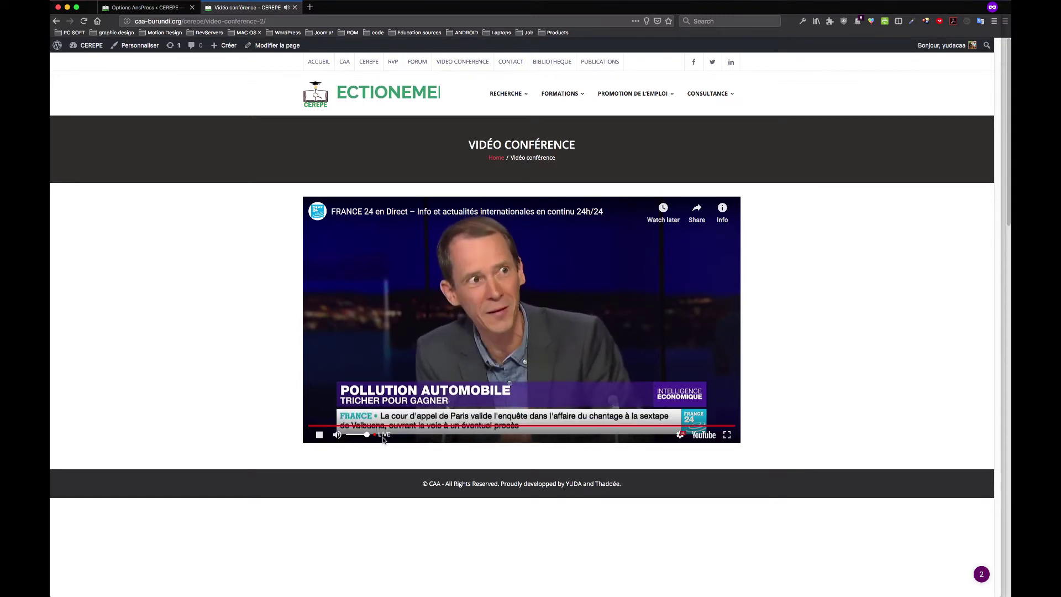
{"action": "left_click", "coordinate": [319, 435]}
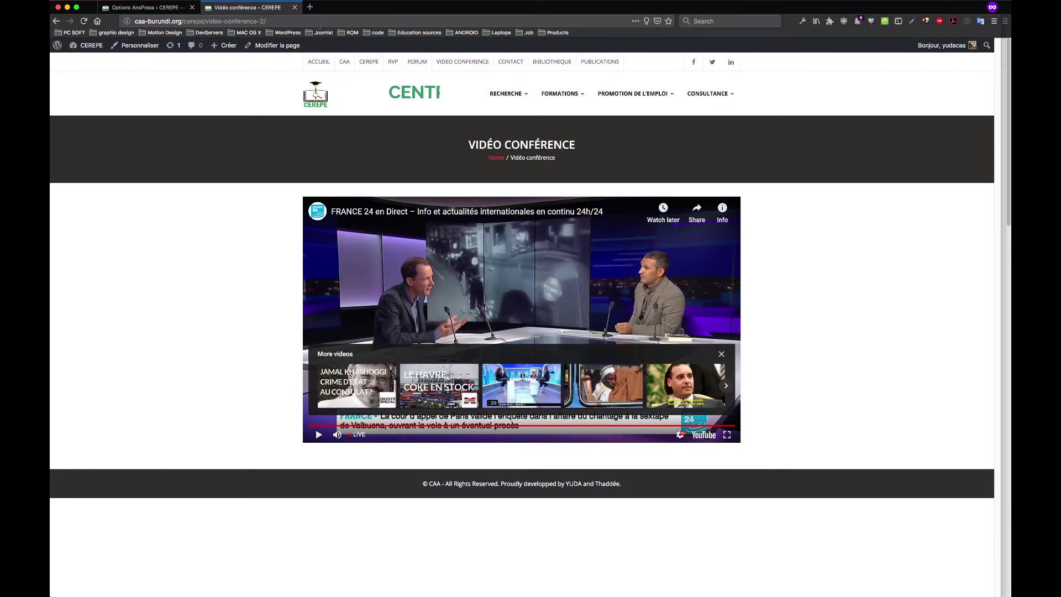
{"action": "left_click", "coordinate": [311, 7]}
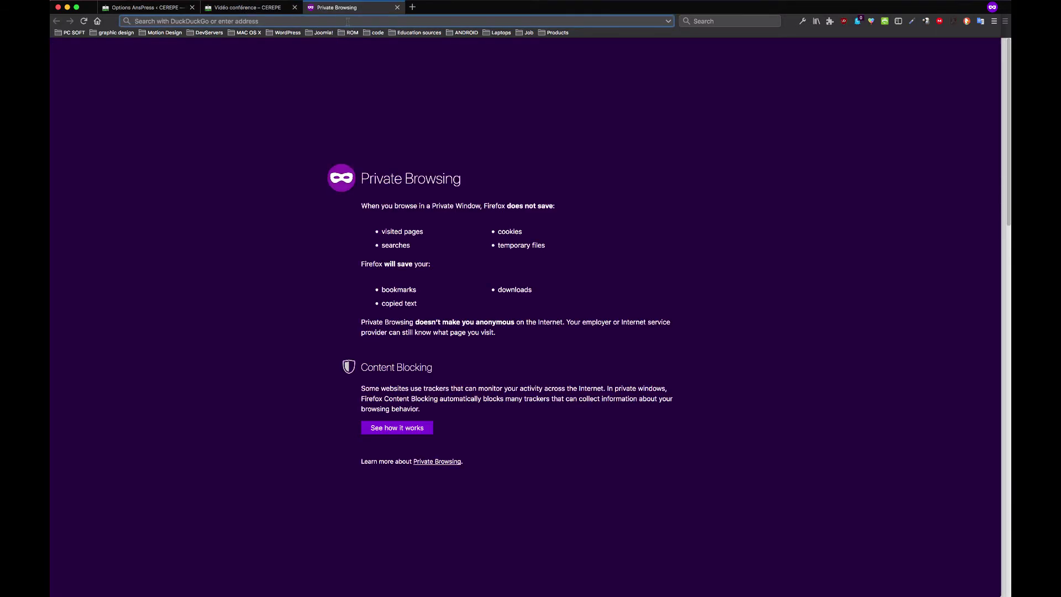
Go to youtube.com and sign in with the saved account e-mail and autofilled password
{"action": "type", "text": "youtube.com/"}
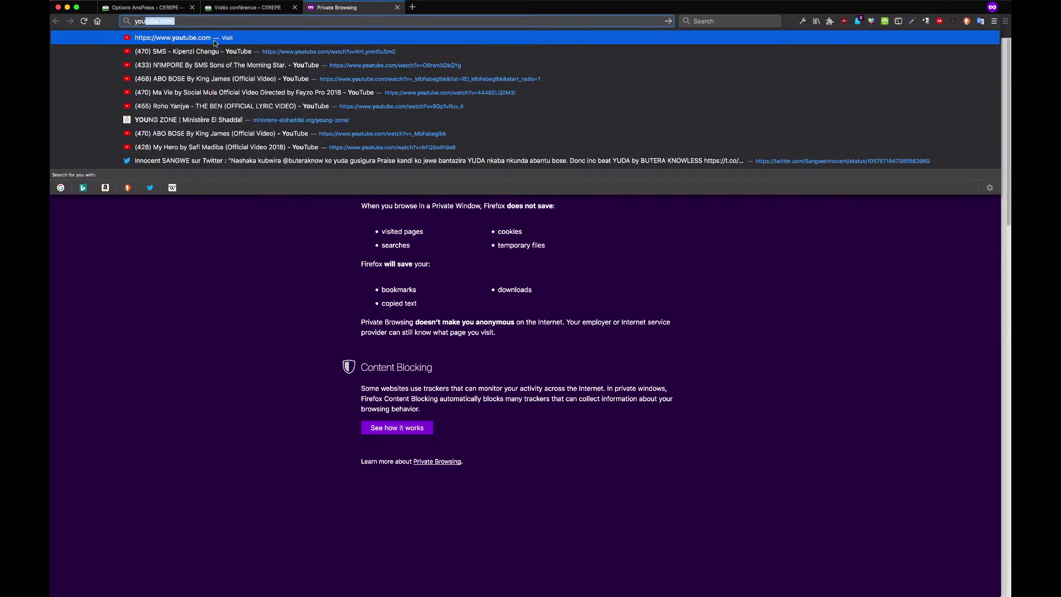
{"action": "left_click", "coordinate": [215, 41]}
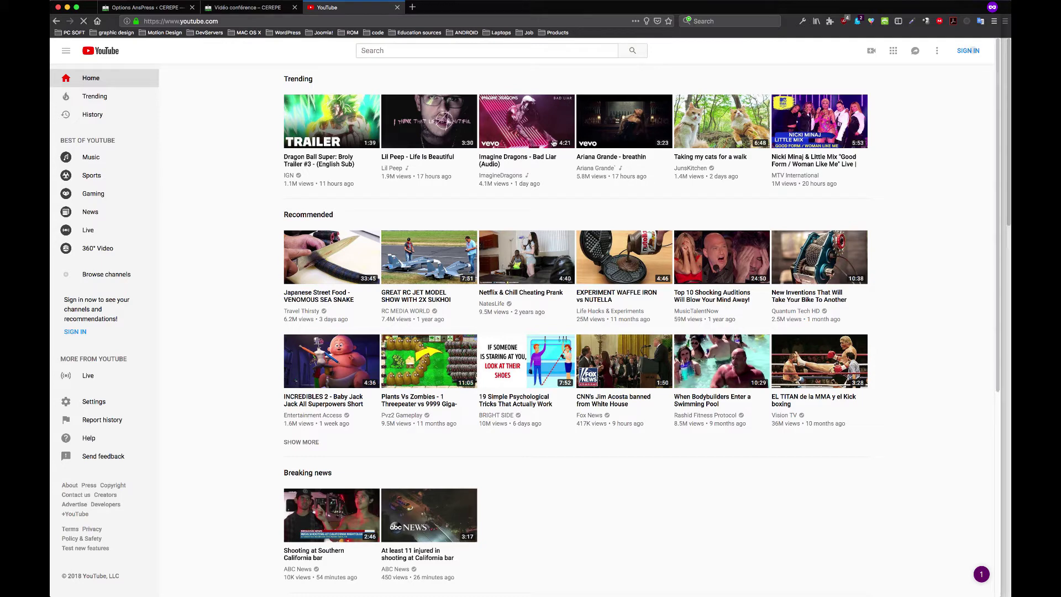
{"action": "left_click", "coordinate": [541, 133]}
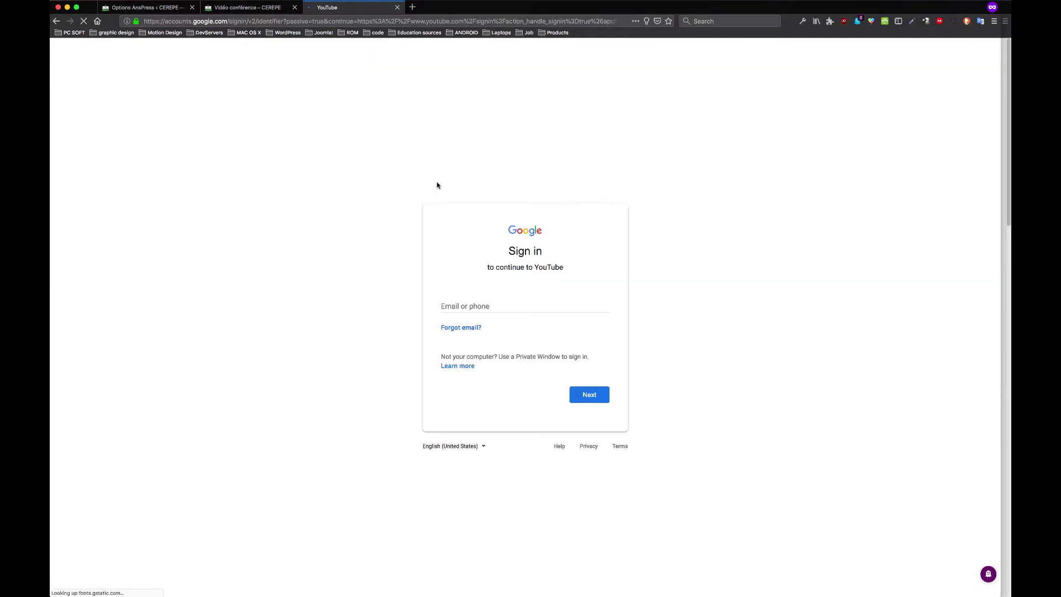
{"action": "left_click", "coordinate": [498, 306]}
{"action": "left_click", "coordinate": [514, 348]}
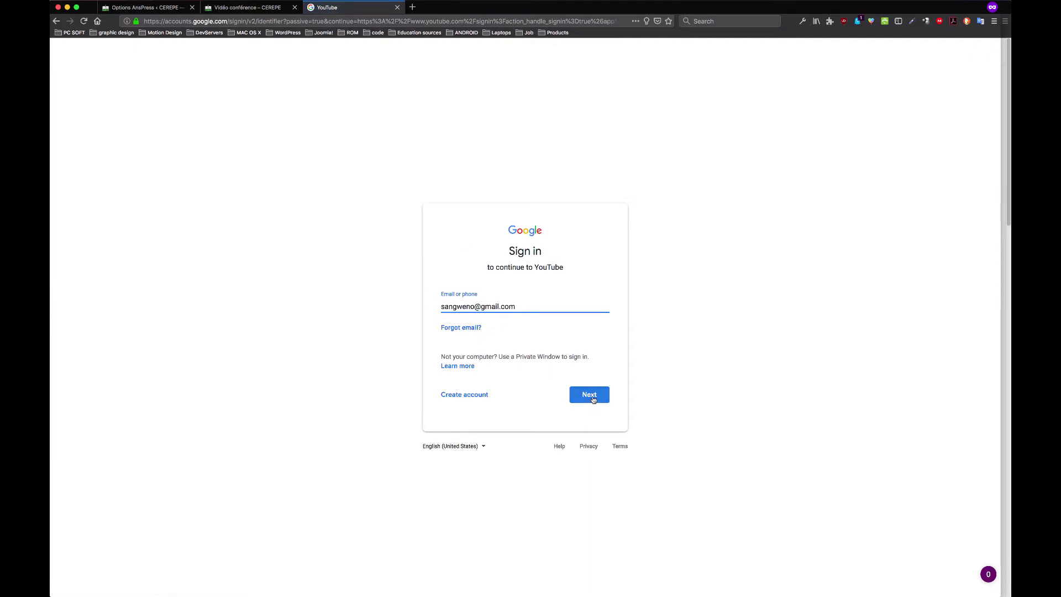
{"action": "left_click", "coordinate": [589, 394]}
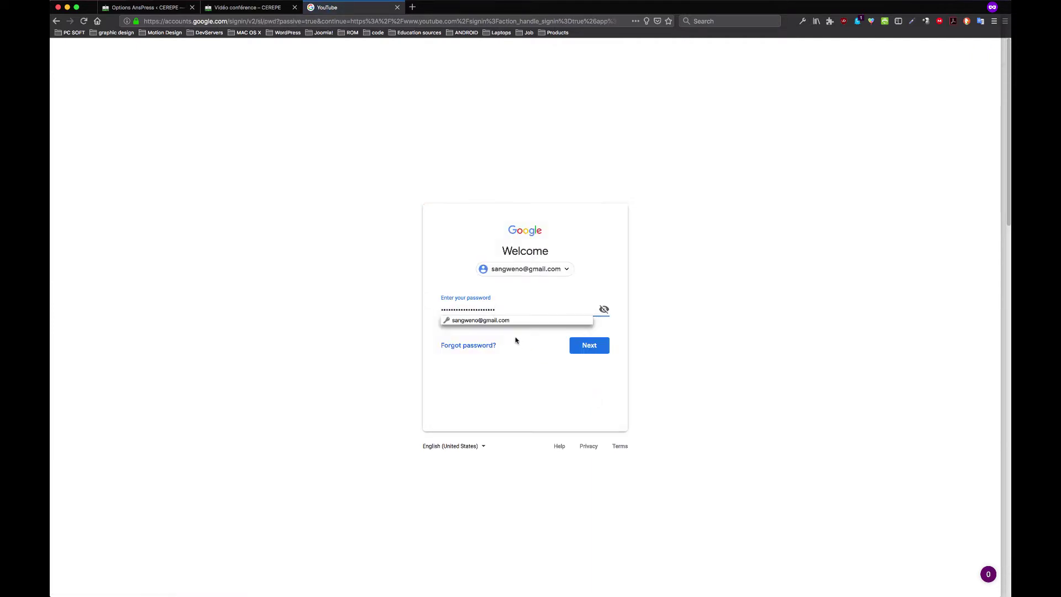
{"action": "left_click", "coordinate": [509, 322]}
{"action": "left_click", "coordinate": [589, 345]}
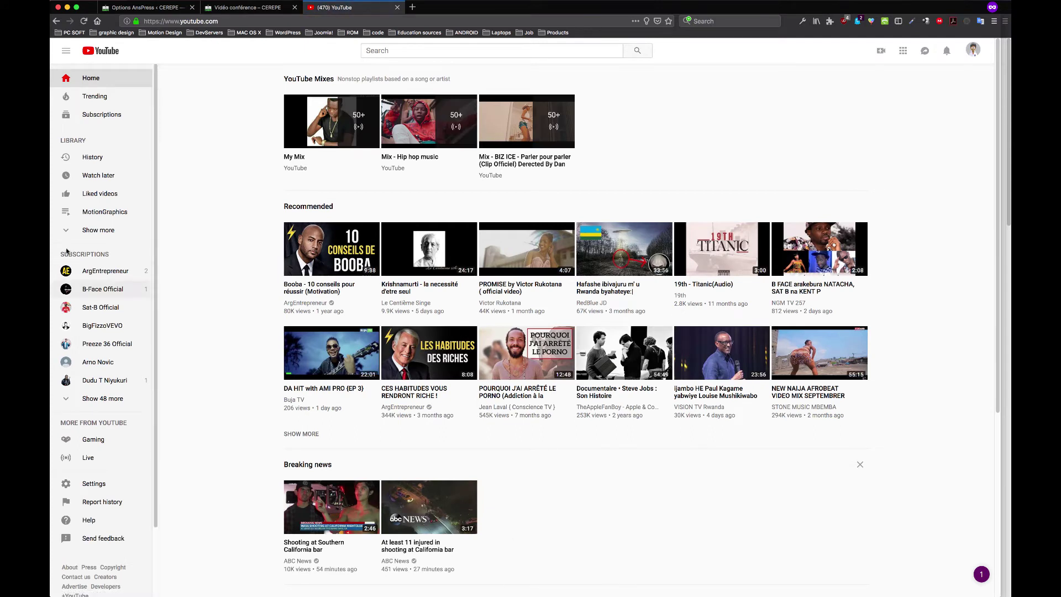
Go to your own channel from the account menu, then choose Go live under Create
{"action": "left_click", "coordinate": [973, 51]}
{"action": "left_click", "coordinate": [906, 108]}
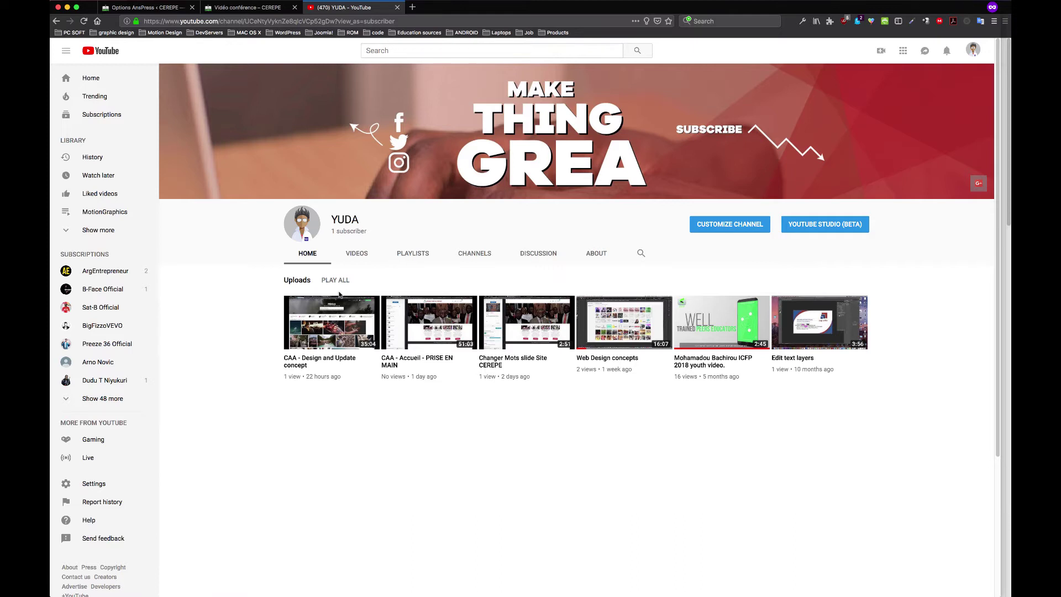
{"action": "left_click", "coordinate": [882, 52]}
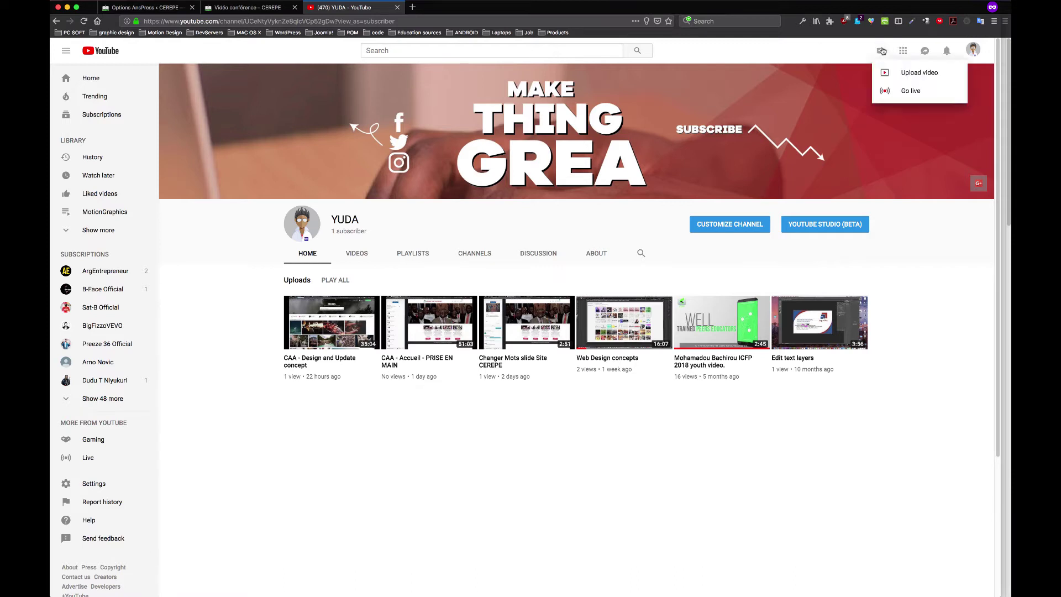
{"action": "left_click", "coordinate": [910, 93]}
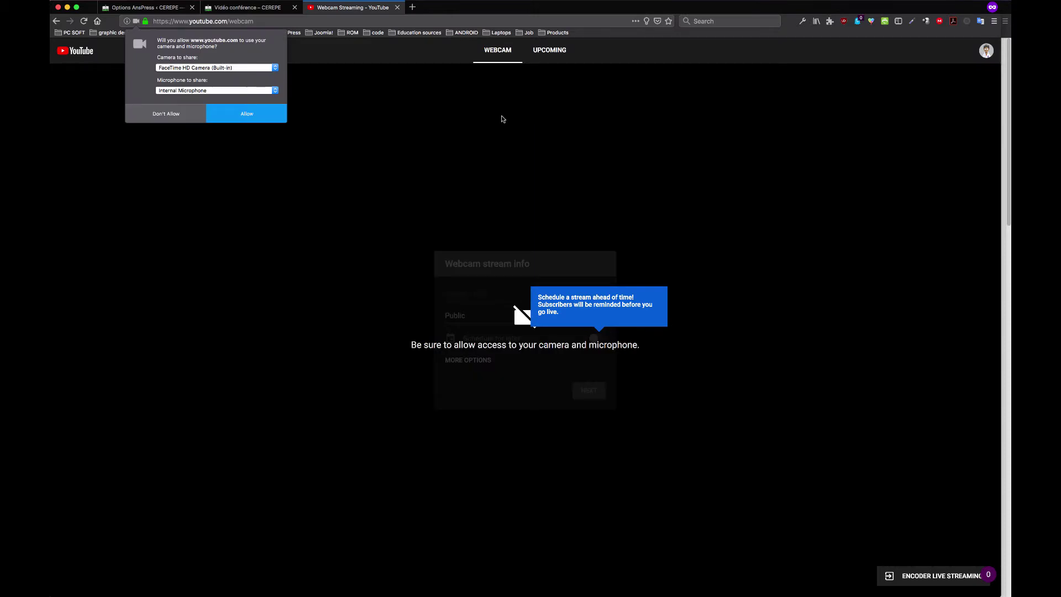
Allow YouTube to use the FaceTime HD Camera and Internal Microphone
{"action": "left_click", "coordinate": [233, 67]}
{"action": "left_click", "coordinate": [238, 68]}
{"action": "left_click", "coordinate": [244, 90]}
{"action": "left_click", "coordinate": [248, 90]}
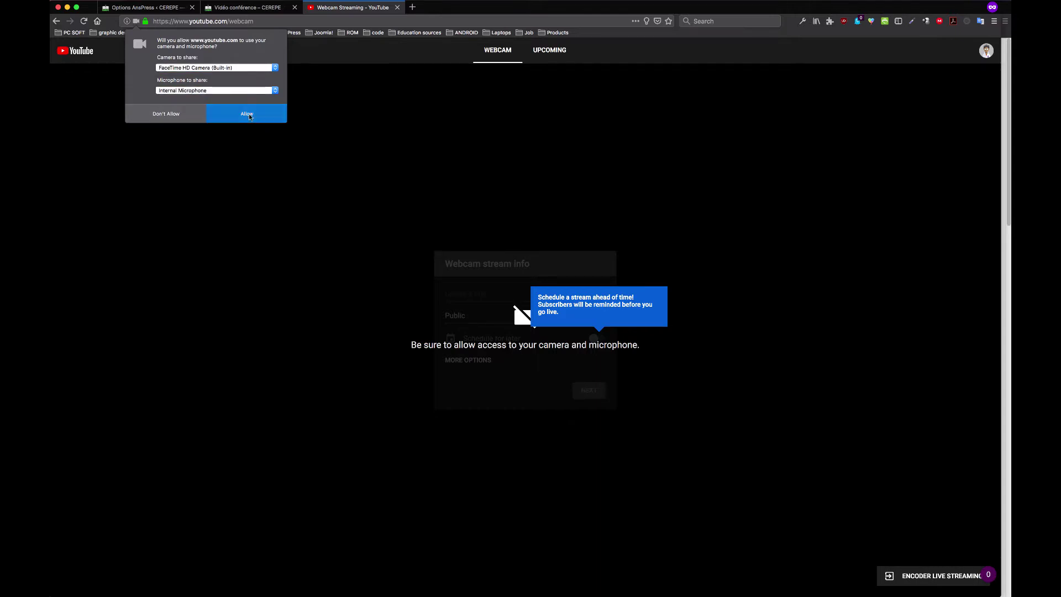
{"action": "left_click", "coordinate": [256, 118]}
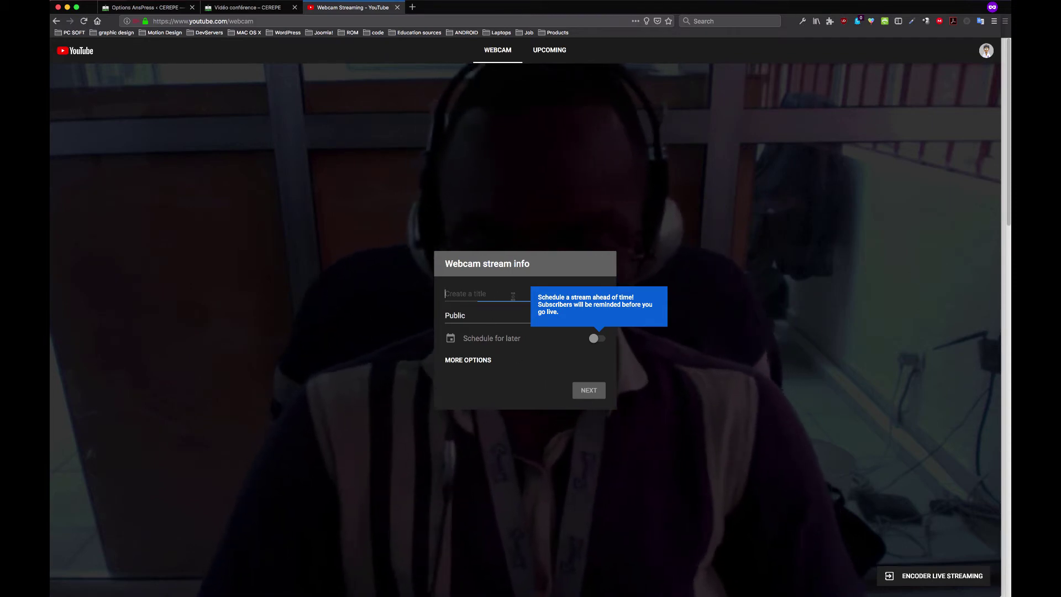
Title the webcam stream 'Test'
{"action": "left_click", "coordinate": [514, 296]}
{"action": "type", "text": "Tetst"}
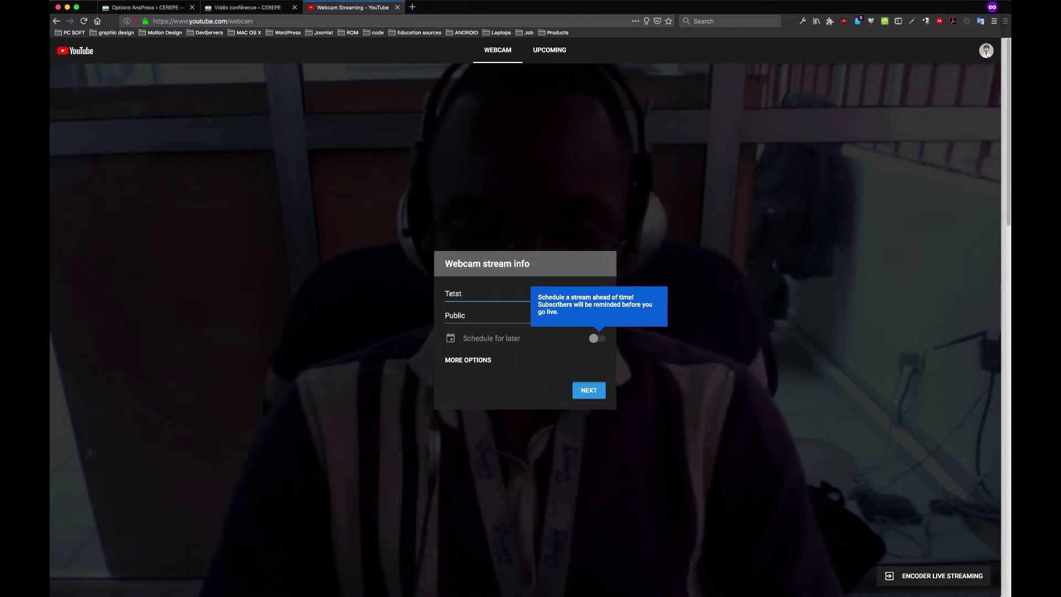
{"action": "key", "text": "BackSpace"}
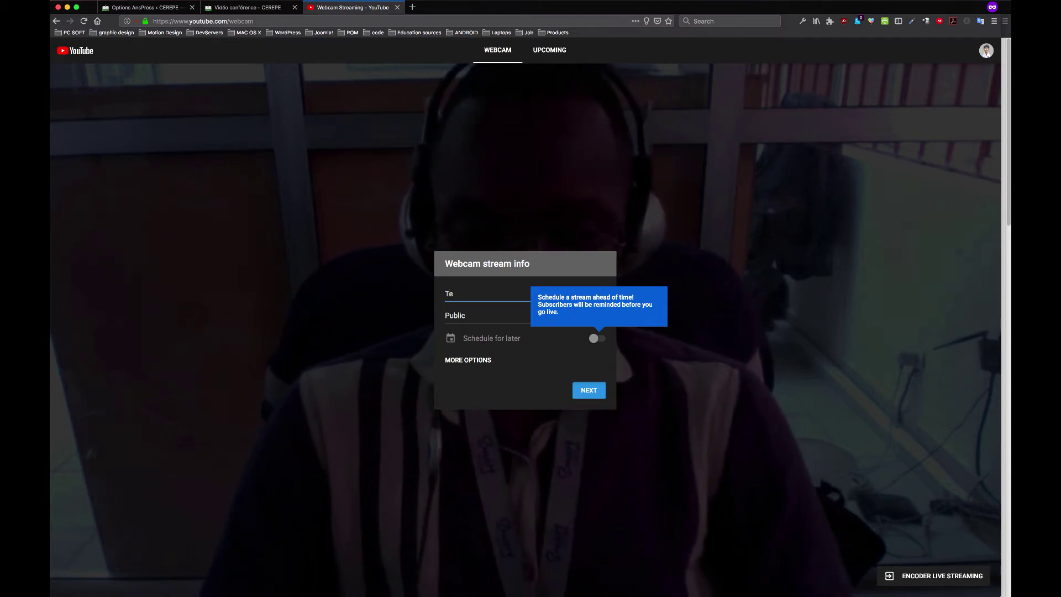
{"action": "type", "text": "st"}
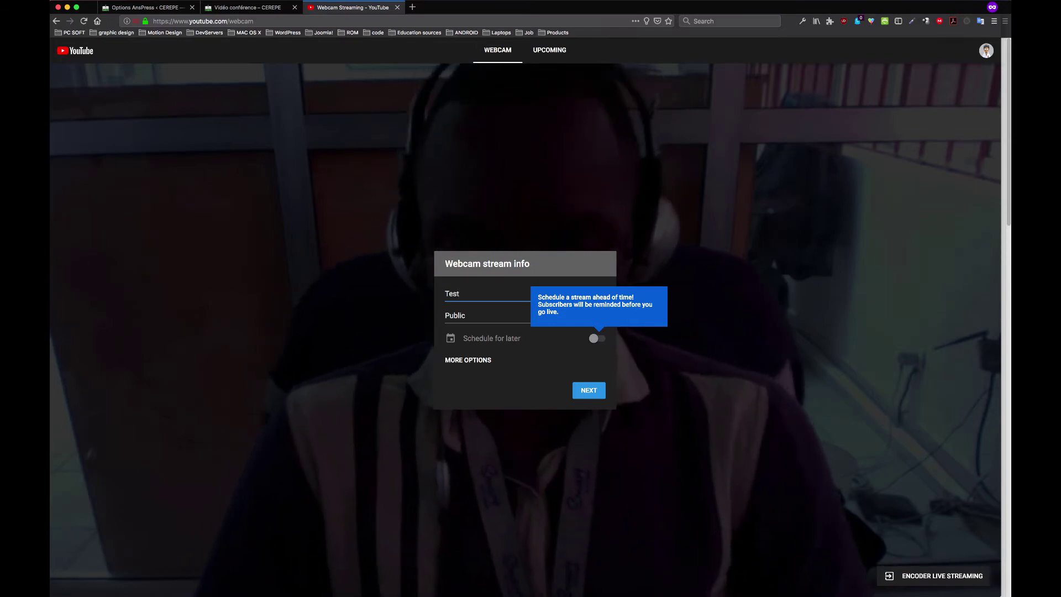
Review the extra and advanced stream settings, then return and open the privacy choices
{"action": "left_click", "coordinate": [470, 360]}
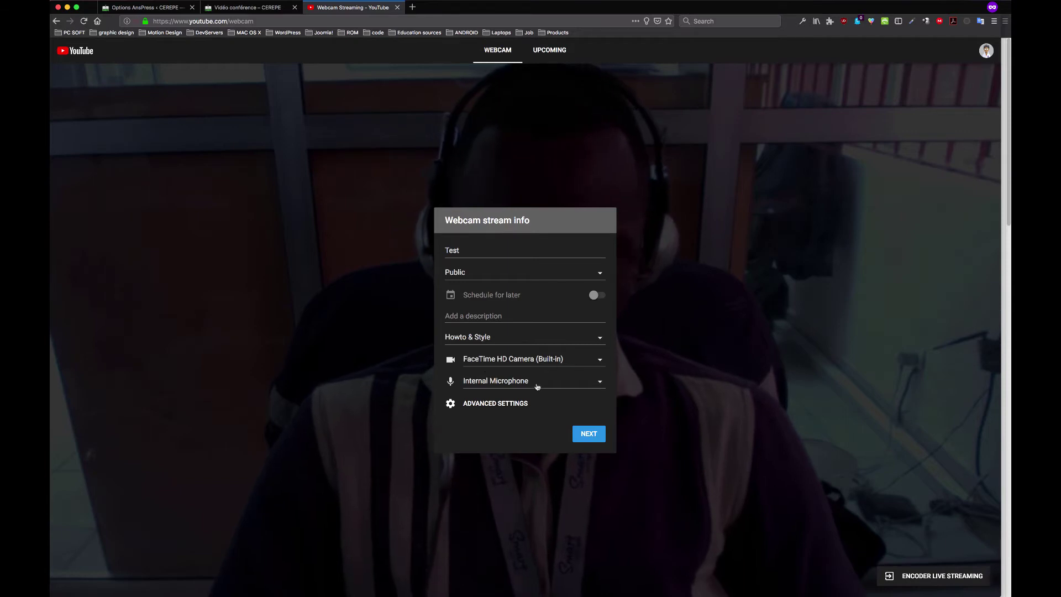
{"action": "left_click", "coordinate": [510, 406]}
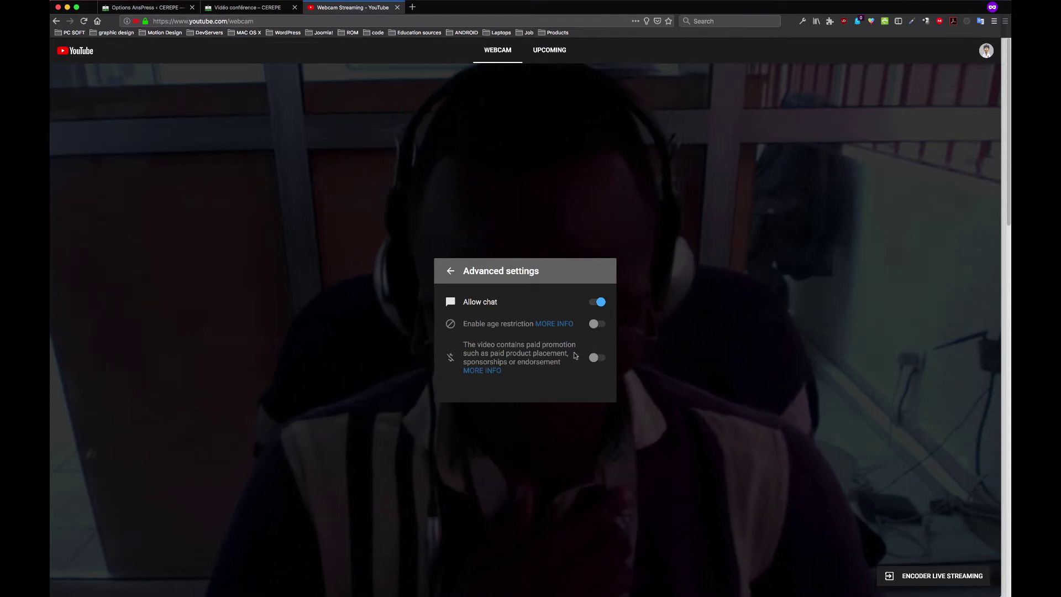
{"action": "left_click", "coordinate": [452, 280]}
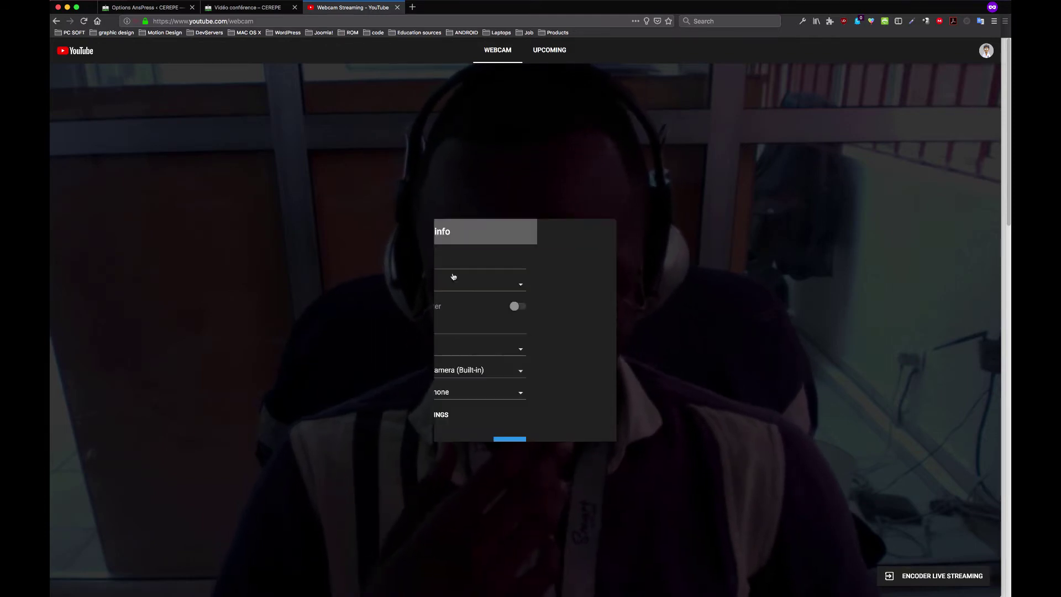
{"action": "left_click", "coordinate": [496, 279]}
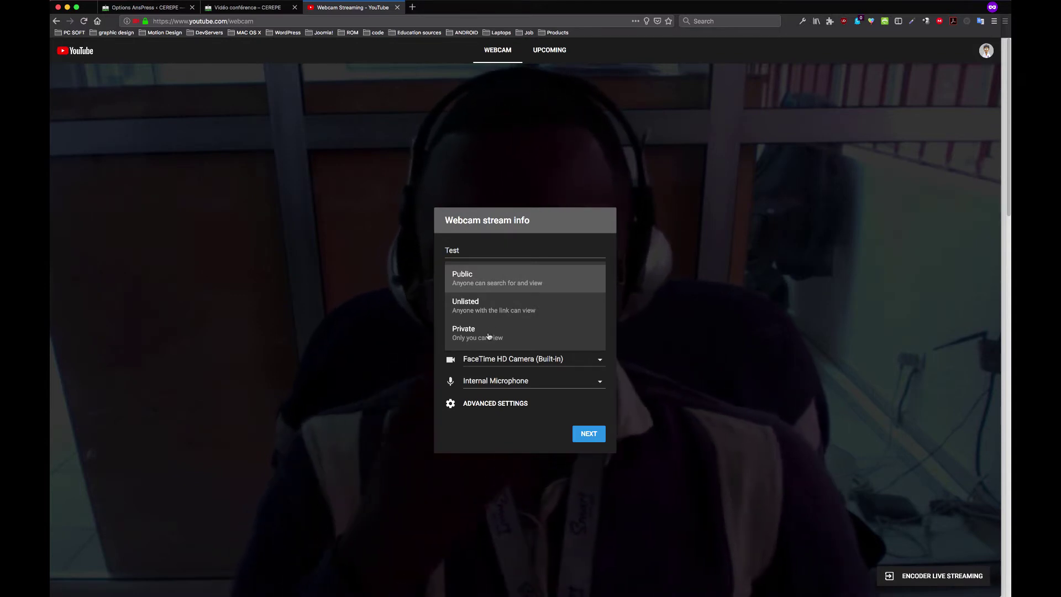
Set the stream description to 'Go live course - CEREPE'
{"action": "left_click", "coordinate": [492, 333]}
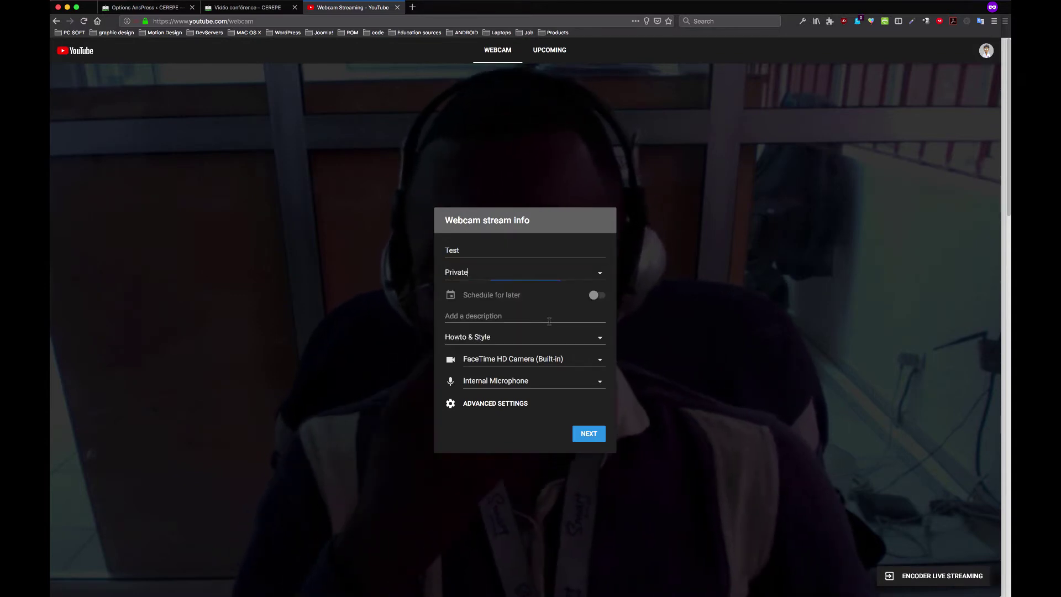
{"action": "left_click", "coordinate": [496, 315]}
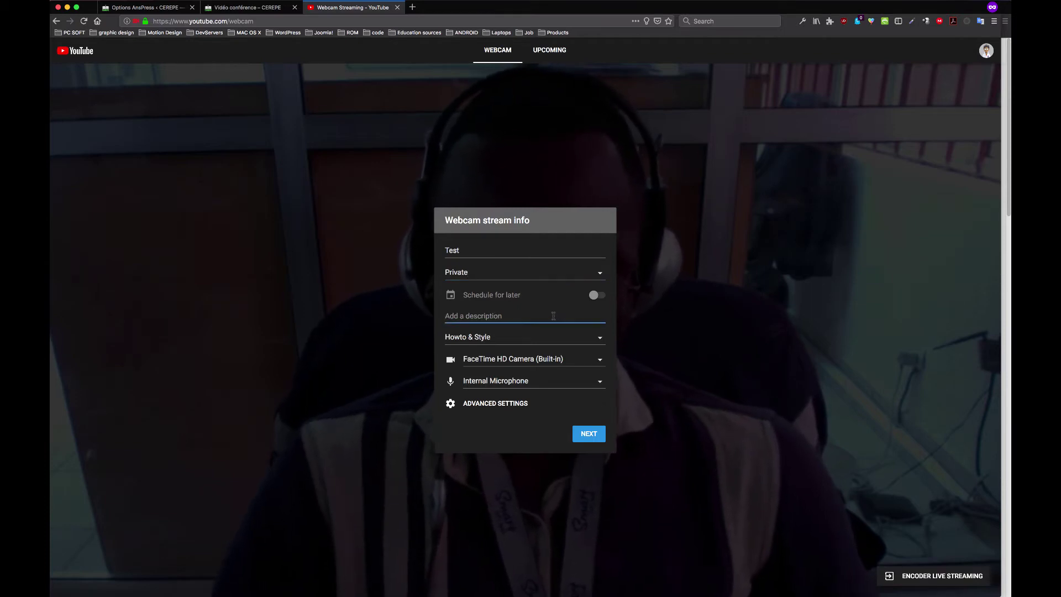
{"action": "type", "text": "C"}
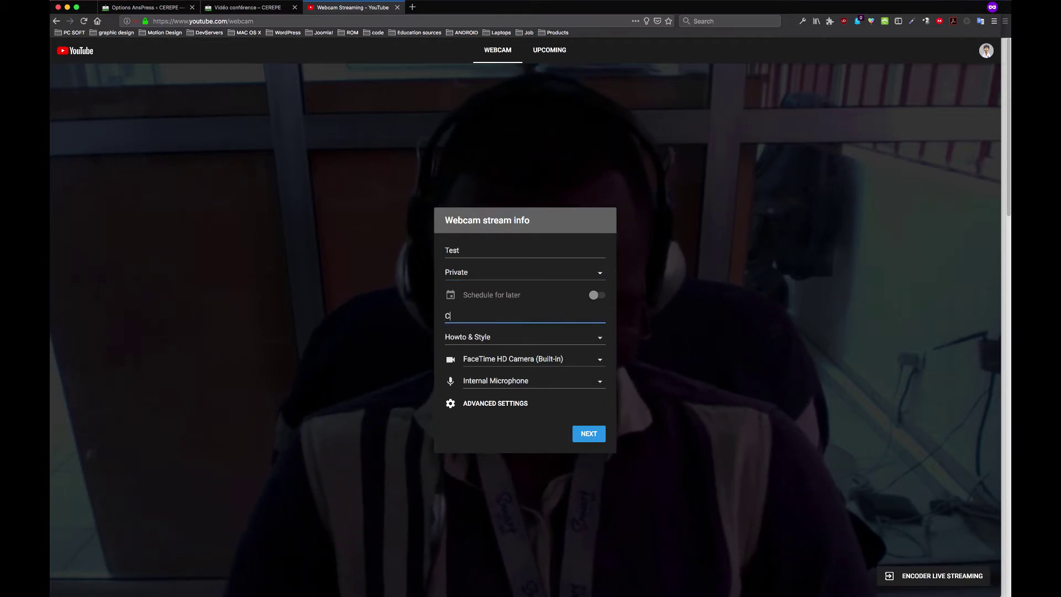
{"action": "type", "text": "ours"}
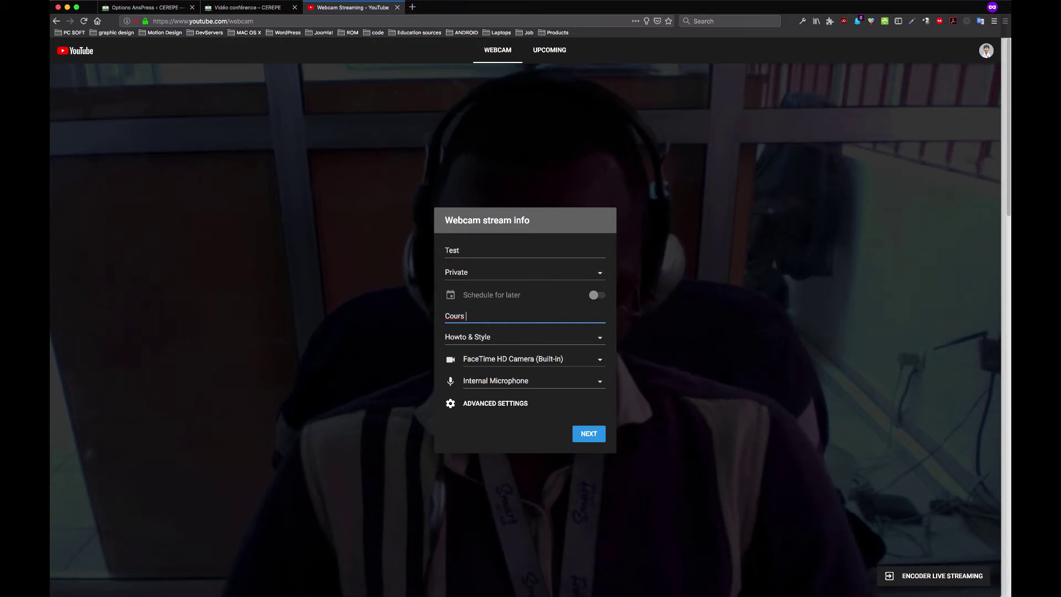
{"action": "type", "text": "CERERE"}
{"action": "key", "text": "BackSpace"}
{"action": "key", "text": "BackSpace"}
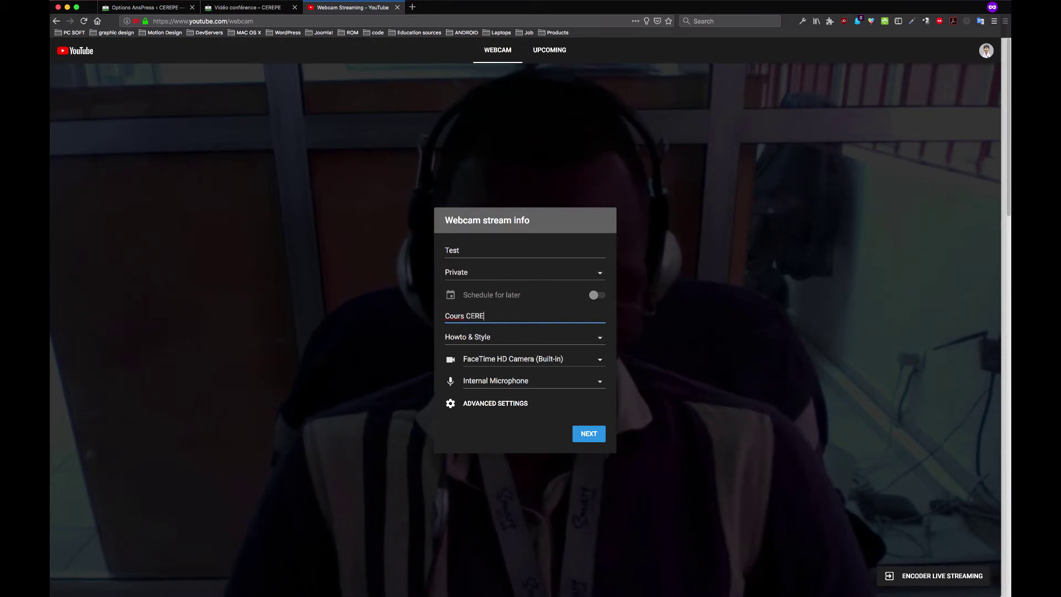
{"action": "type", "text": "PE - "}
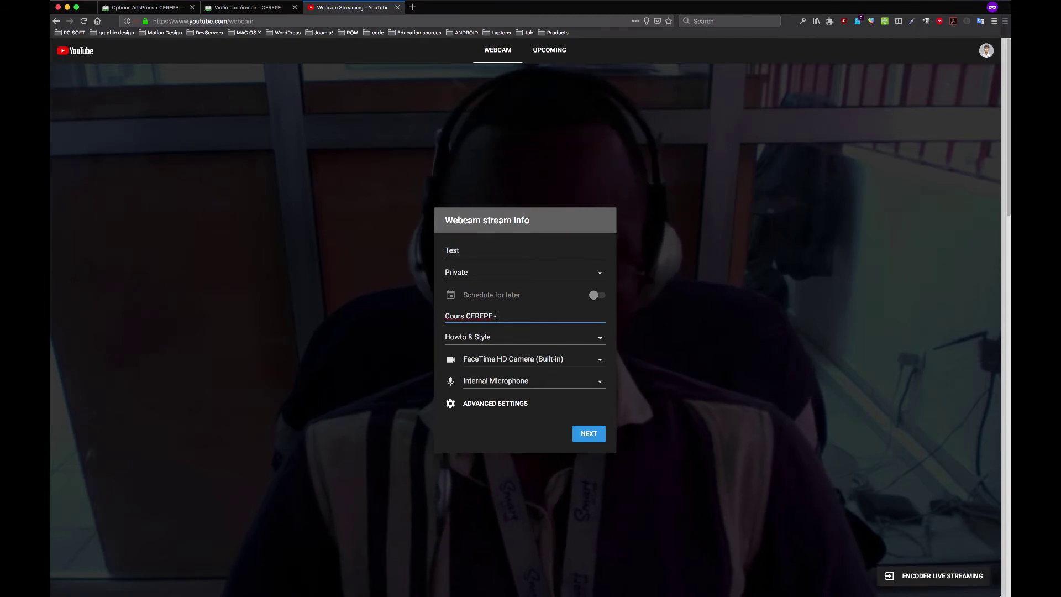
{"action": "type", "text": "Go liv"}
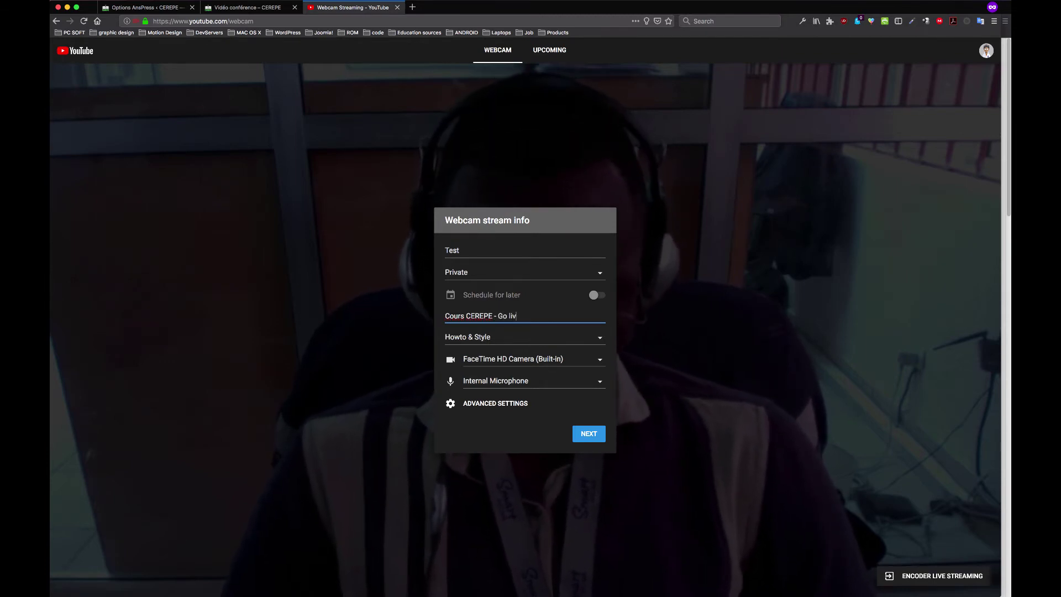
{"action": "type", "text": "e course"}
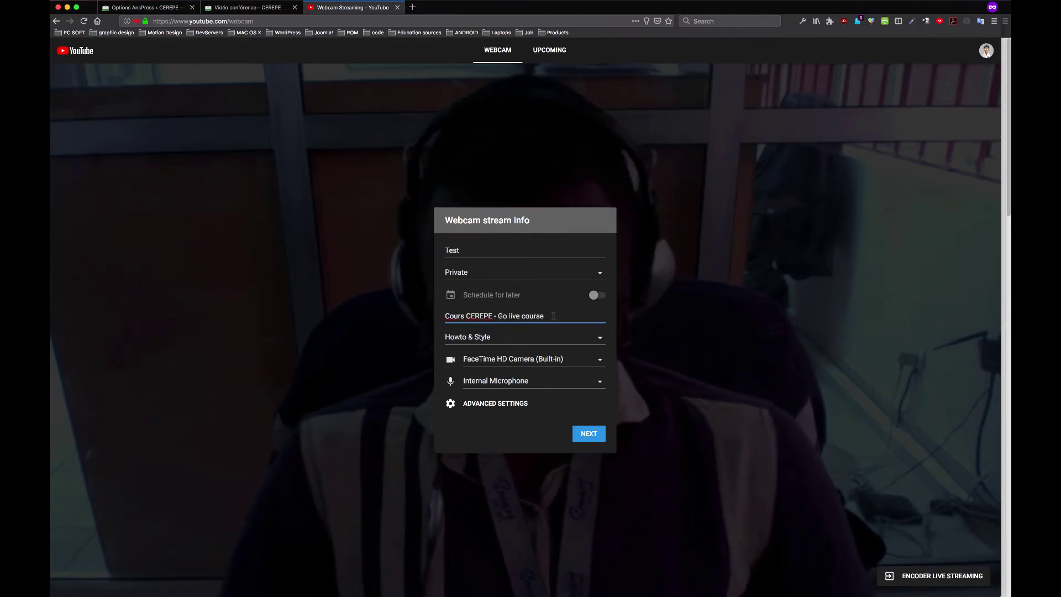
{"action": "left_click_drag", "start_coordinate": [499, 315], "coordinate": [366, 311]}
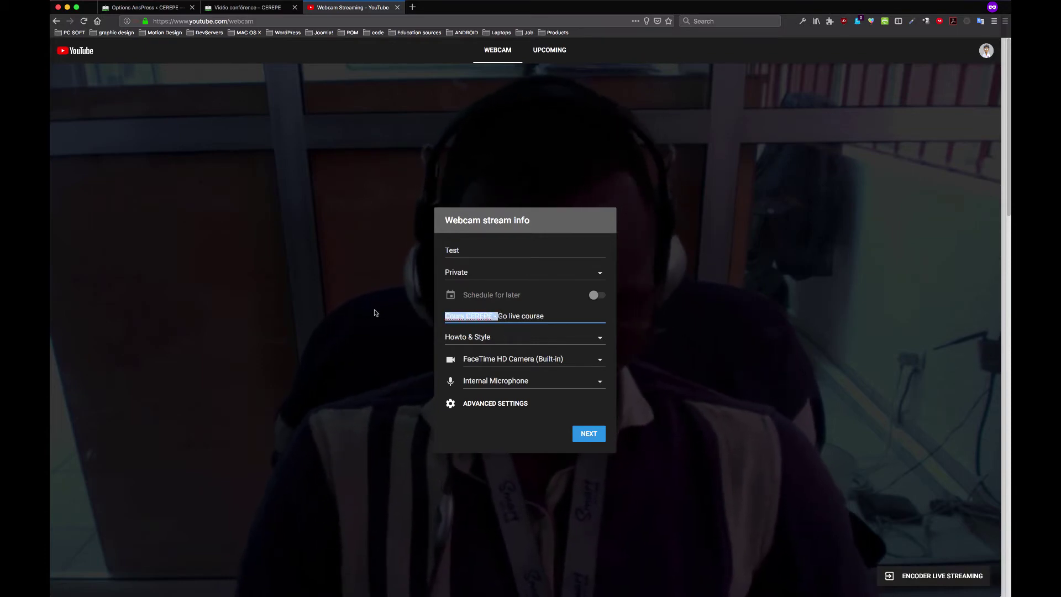
{"action": "key", "text": "BackSpace"}
{"action": "left_click", "coordinate": [510, 316]}
{"action": "type", "text": "-"}
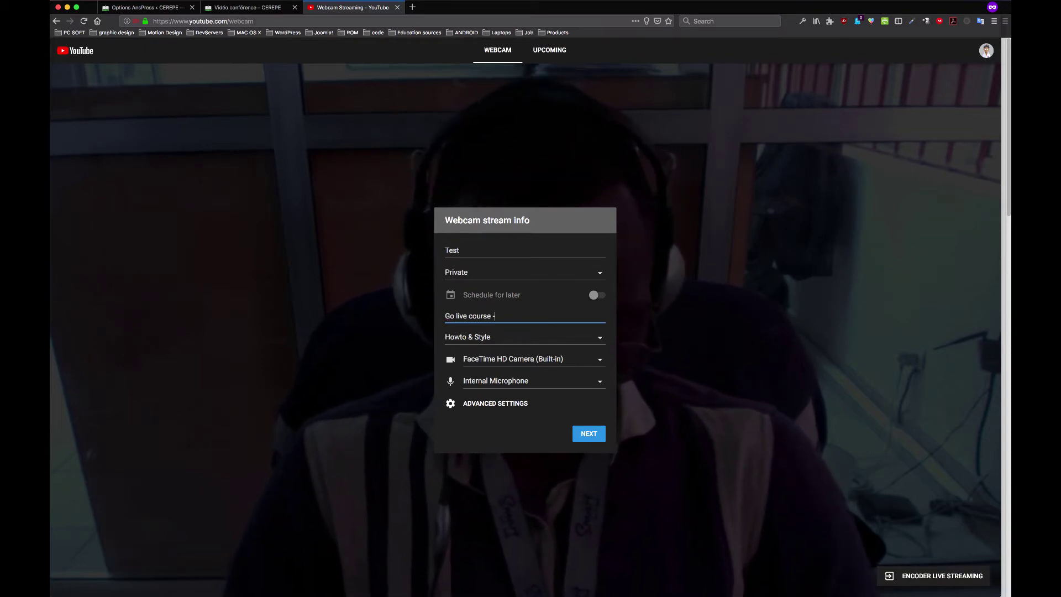
{"action": "type", "text": " CEREPE"}
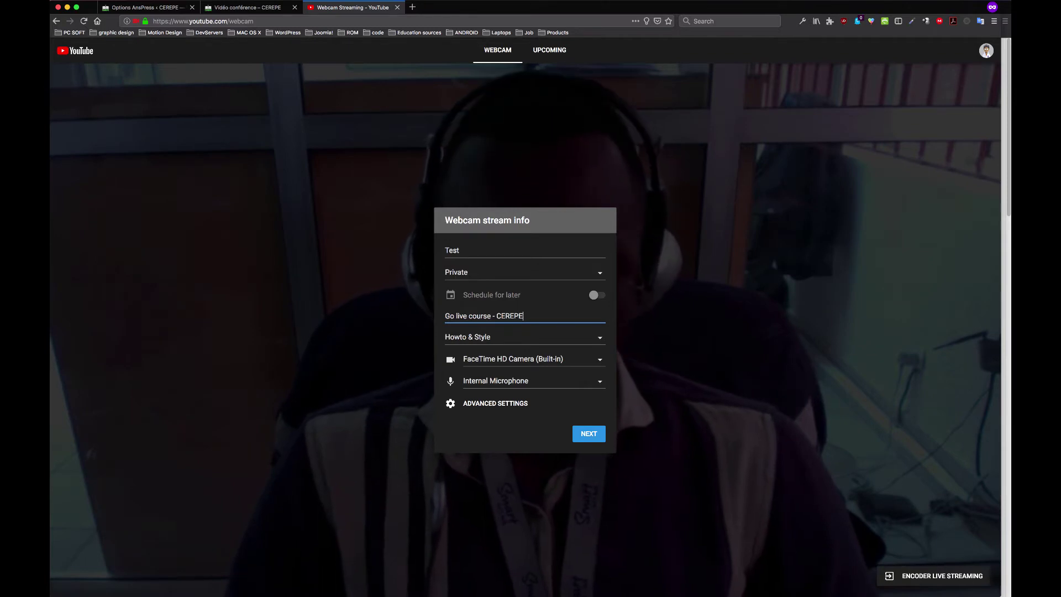
Set the stream's visibility to Unlisted
{"action": "left_click", "coordinate": [496, 278]}
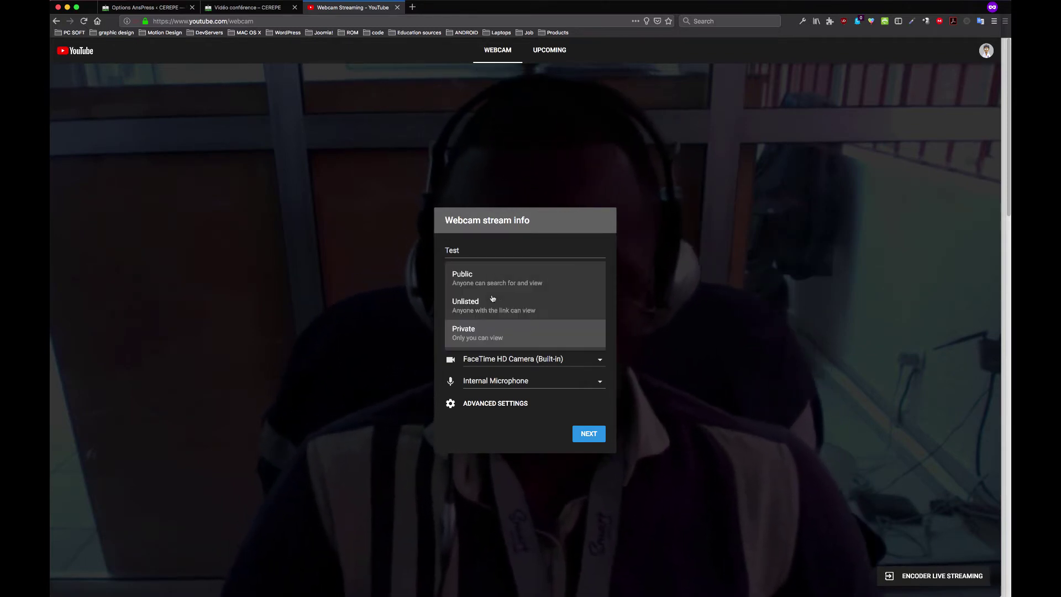
{"action": "left_click", "coordinate": [498, 298]}
{"action": "left_click", "coordinate": [494, 277]}
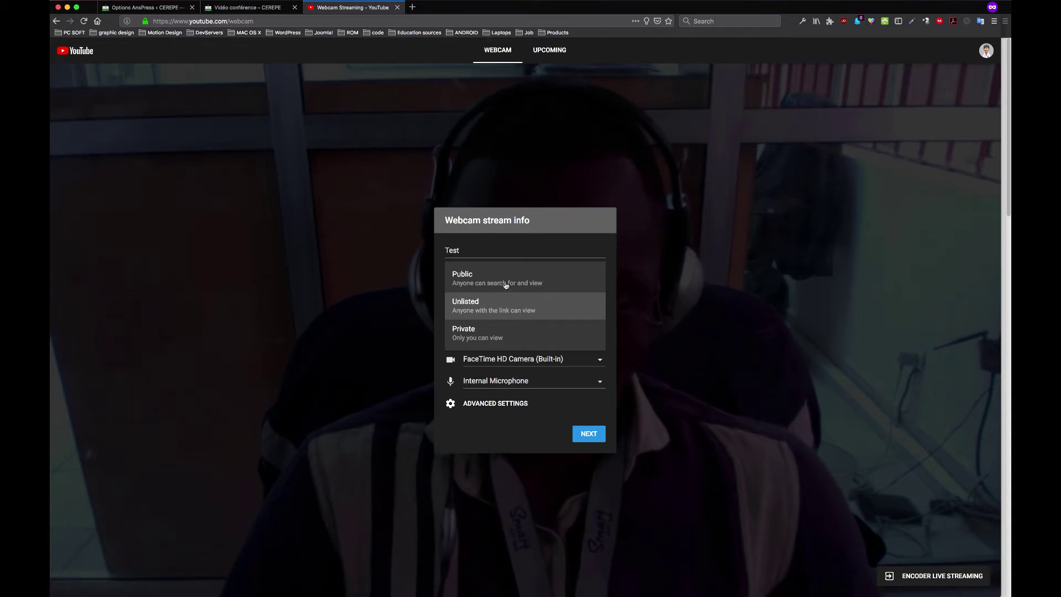
{"action": "left_click", "coordinate": [513, 259]}
{"action": "left_click", "coordinate": [488, 279]}
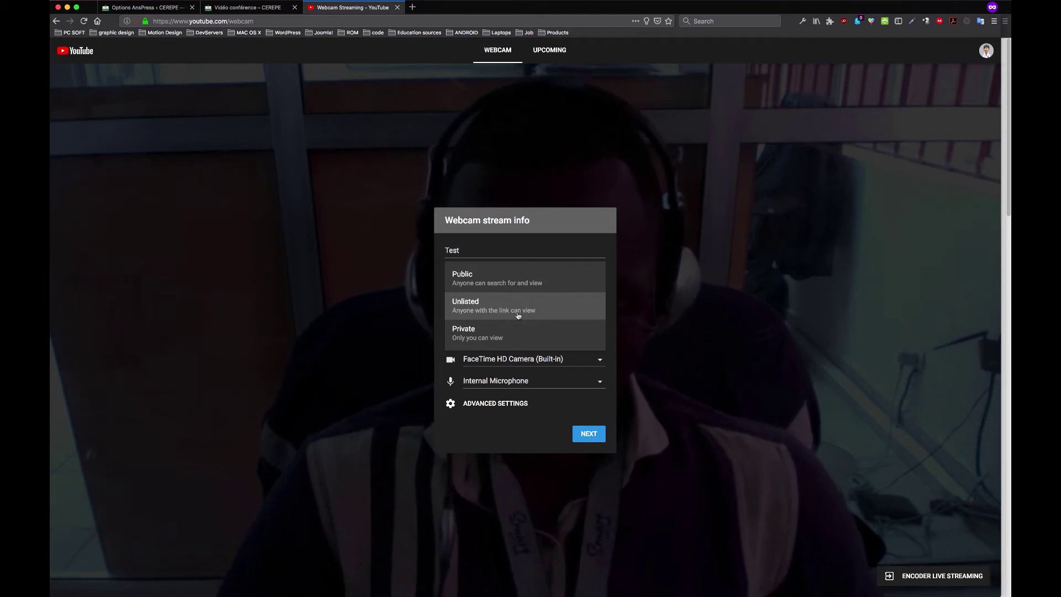
{"action": "left_click", "coordinate": [511, 314]}
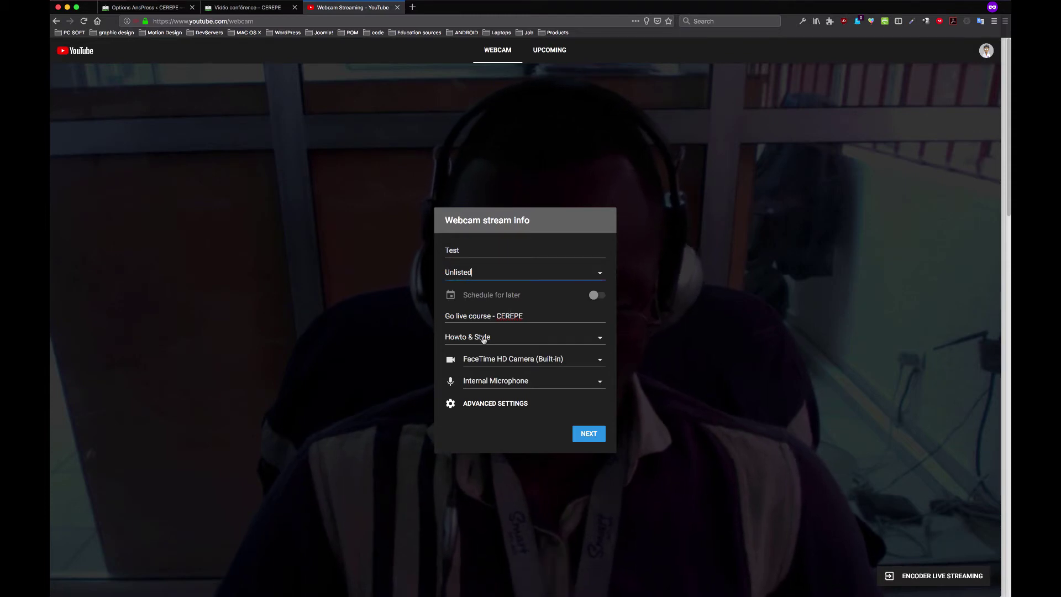
{"action": "left_click", "coordinate": [496, 274]}
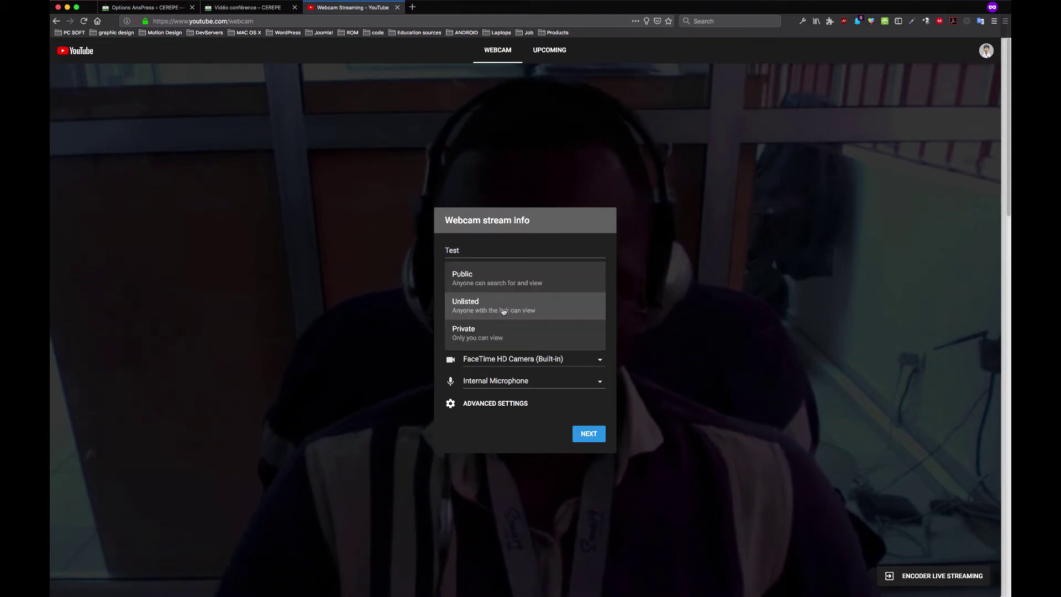
{"action": "left_click", "coordinate": [504, 313]}
Keep the FaceTime HD Camera as the source and continue to the stream preview
{"action": "left_click", "coordinate": [515, 358]}
{"action": "left_click", "coordinate": [514, 359]}
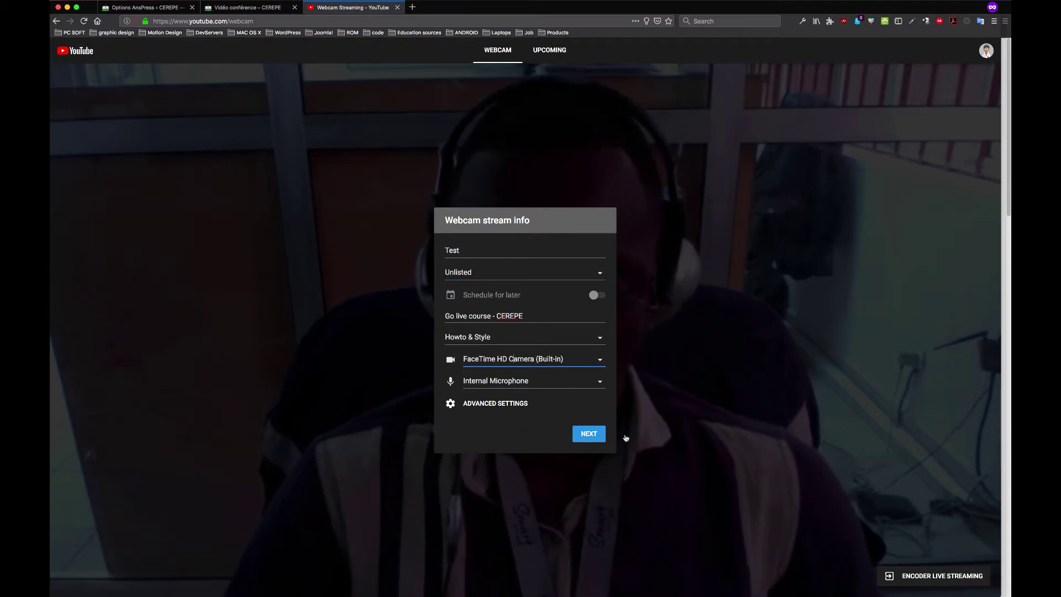
{"action": "left_click", "coordinate": [588, 433]}
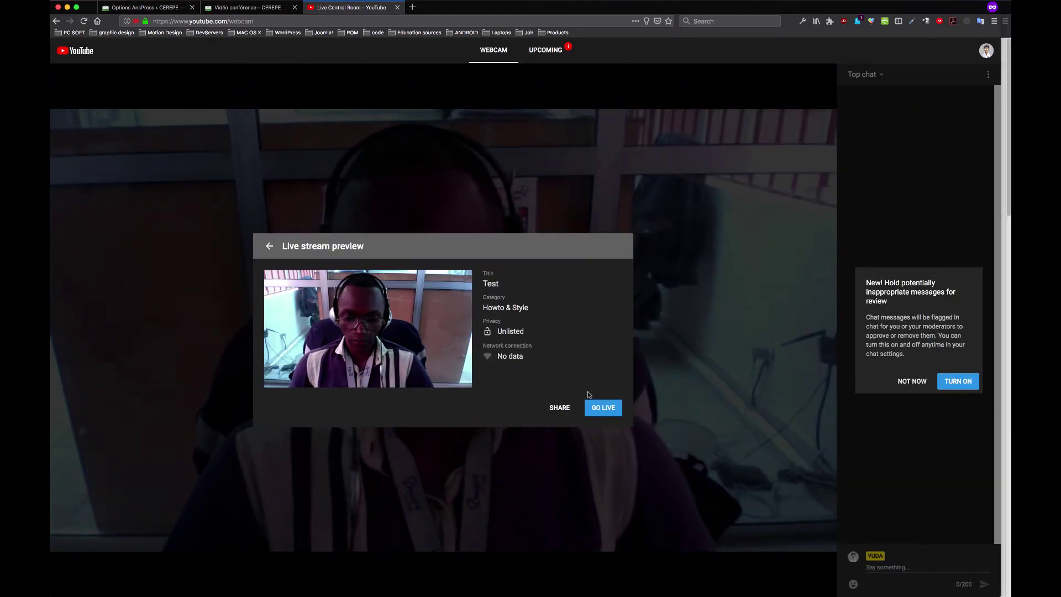
Retake the stream's webcam thumbnail, then start the Unlisted 'Test' broadcast
{"action": "mouse_move", "coordinate": [386, 346]}
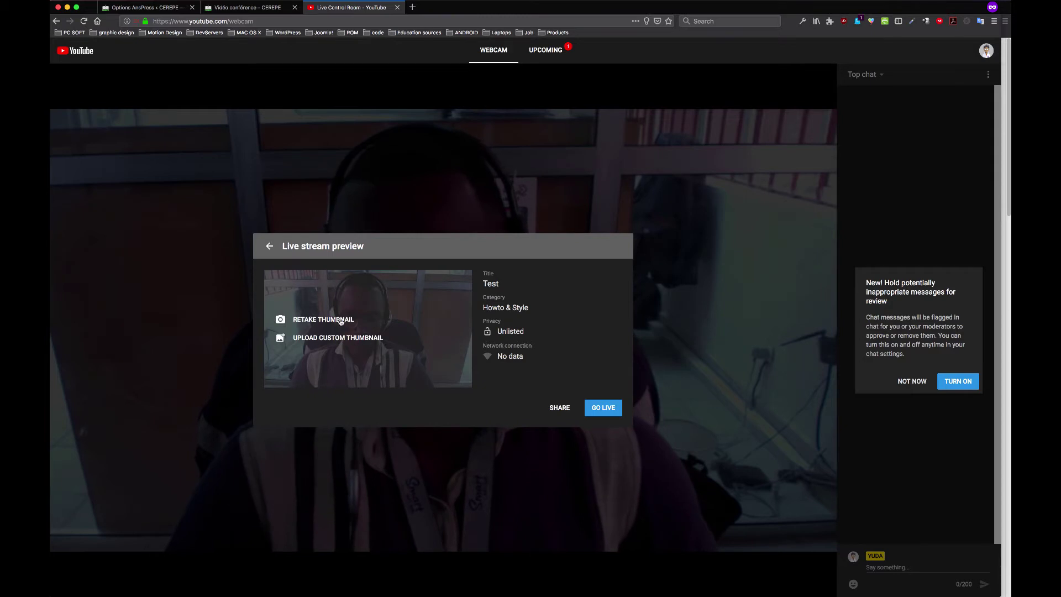
{"action": "left_click", "coordinate": [323, 319]}
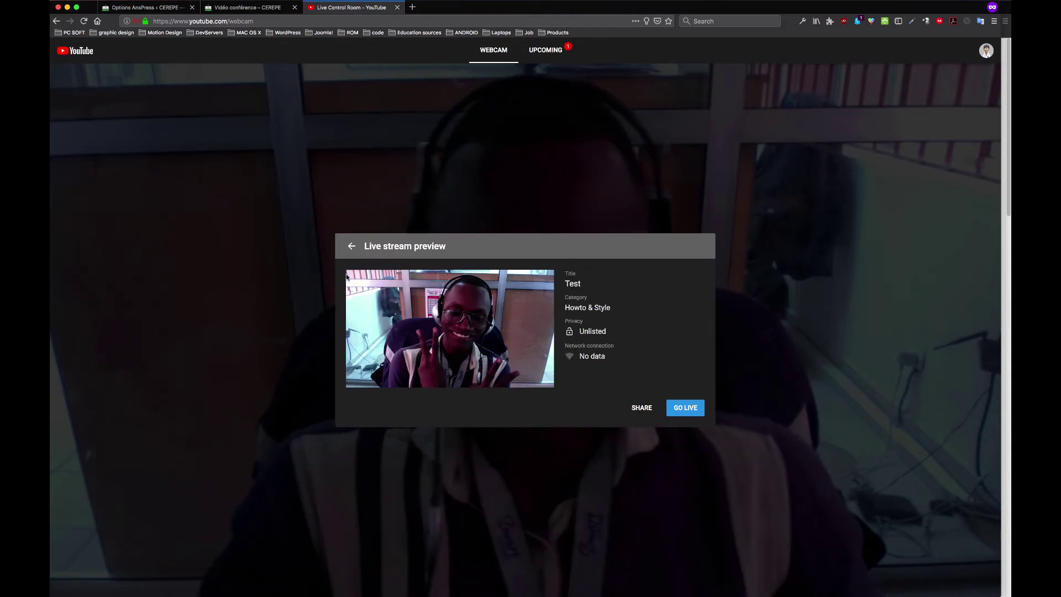
{"action": "left_click", "coordinate": [688, 412]}
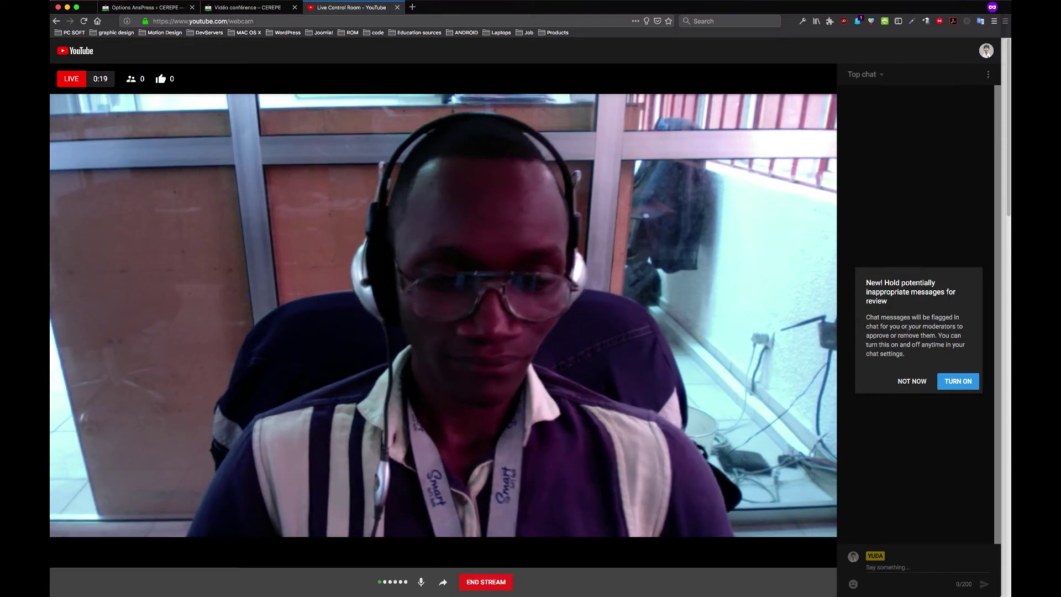
Dismiss the chat moderation prompt, send 'Hello guys are u there?', and open sharing options
{"action": "left_click", "coordinate": [910, 380]}
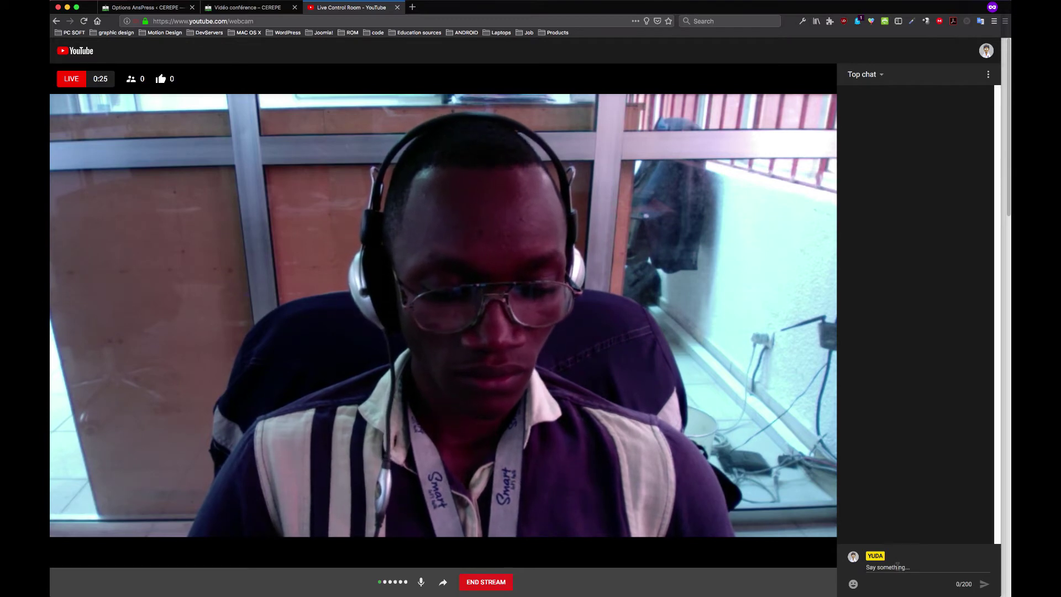
{"action": "type", "text": "Hello"}
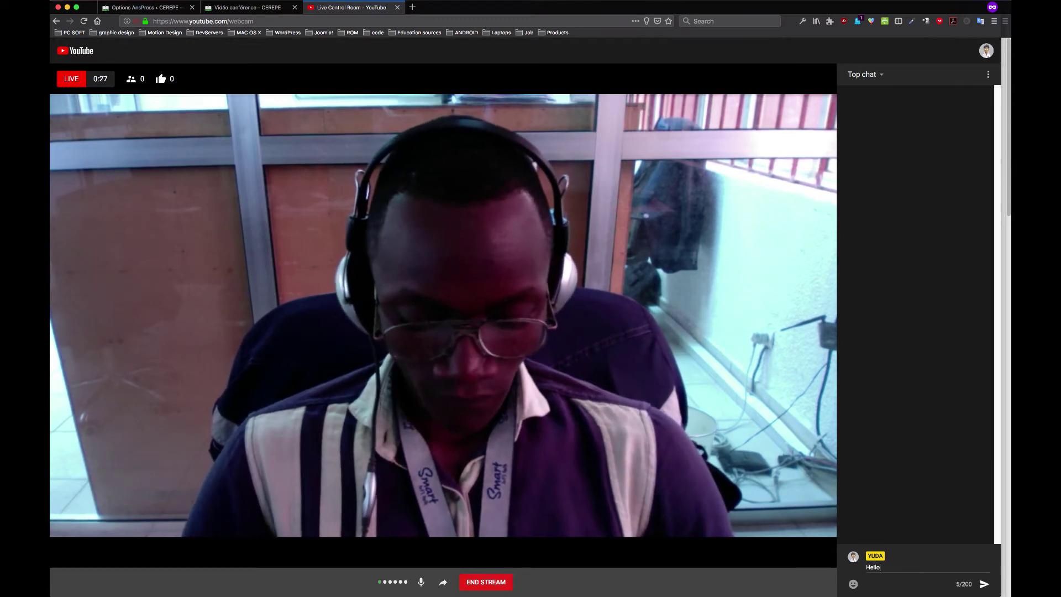
{"action": "type", "text": " guys are u there"}
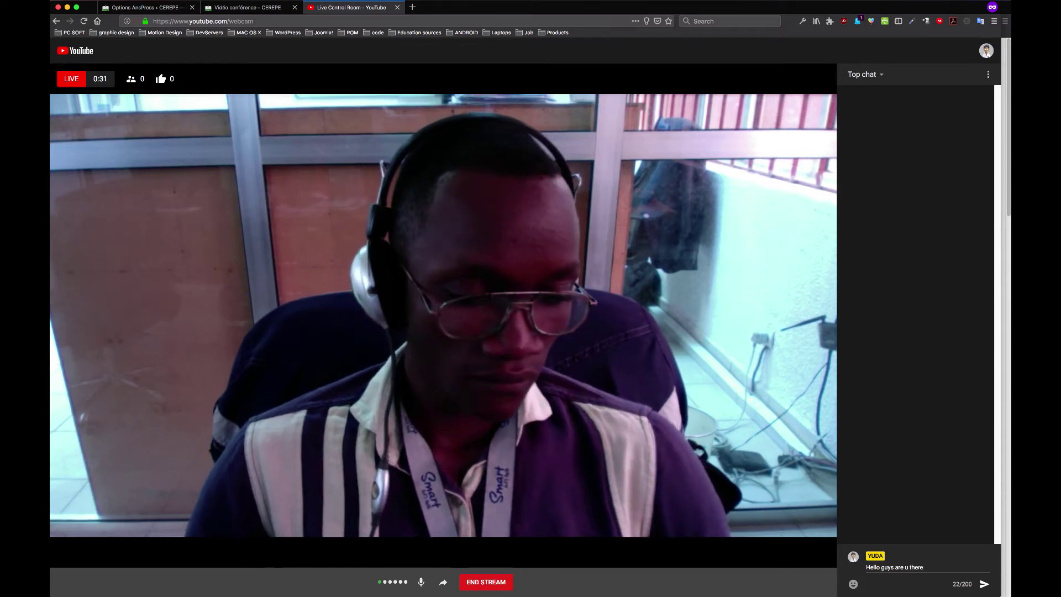
{"action": "type", "text": "?"}
{"action": "key", "text": "Return"}
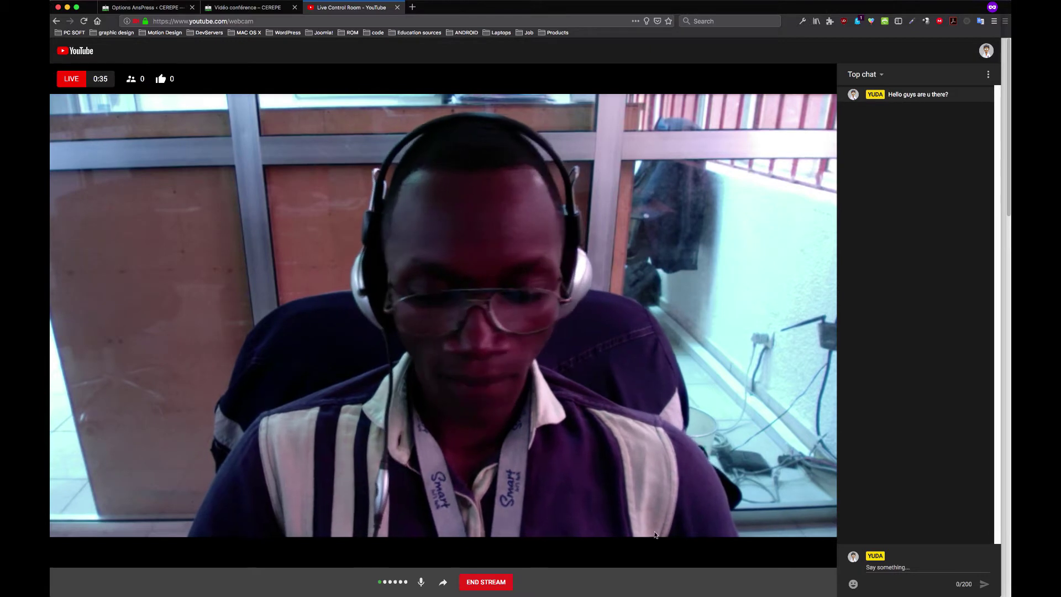
{"action": "left_click", "coordinate": [444, 583]}
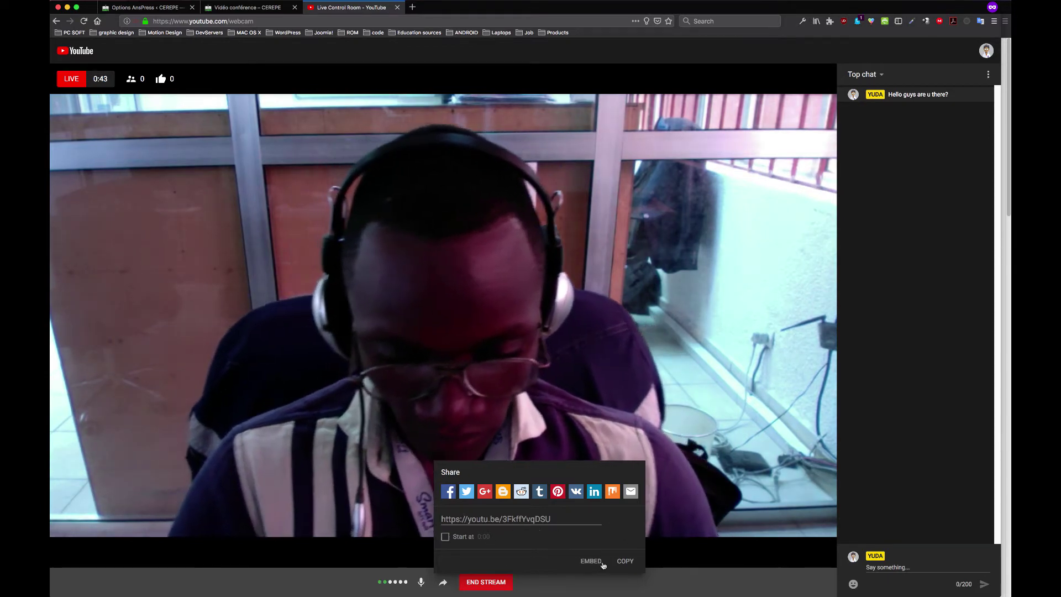
Open the live stream's embed panel and copy its iframe embed code
{"action": "left_click", "coordinate": [592, 562]}
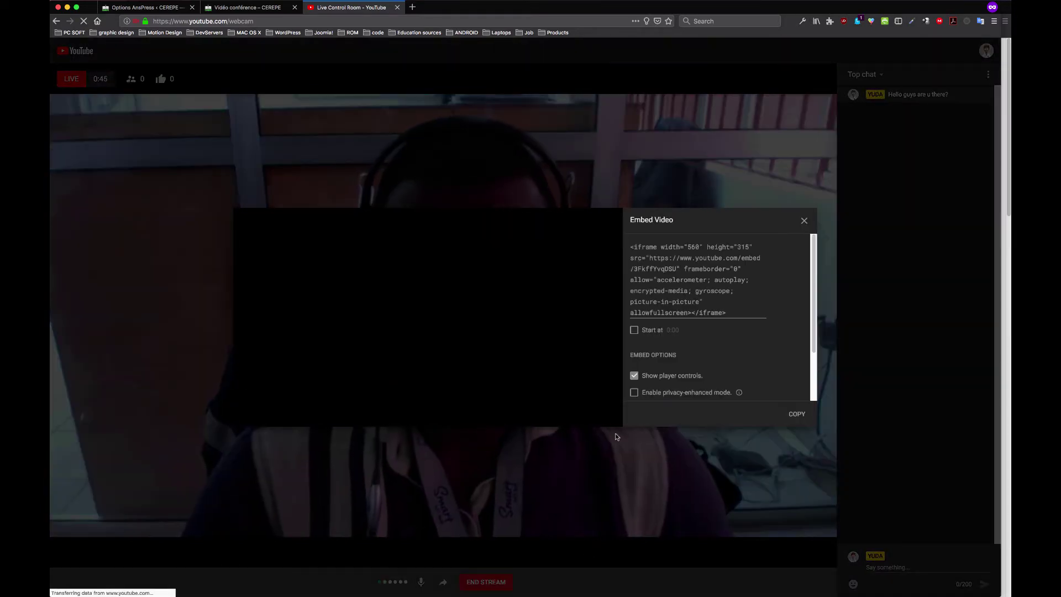
{"action": "left_click", "coordinate": [802, 222]}
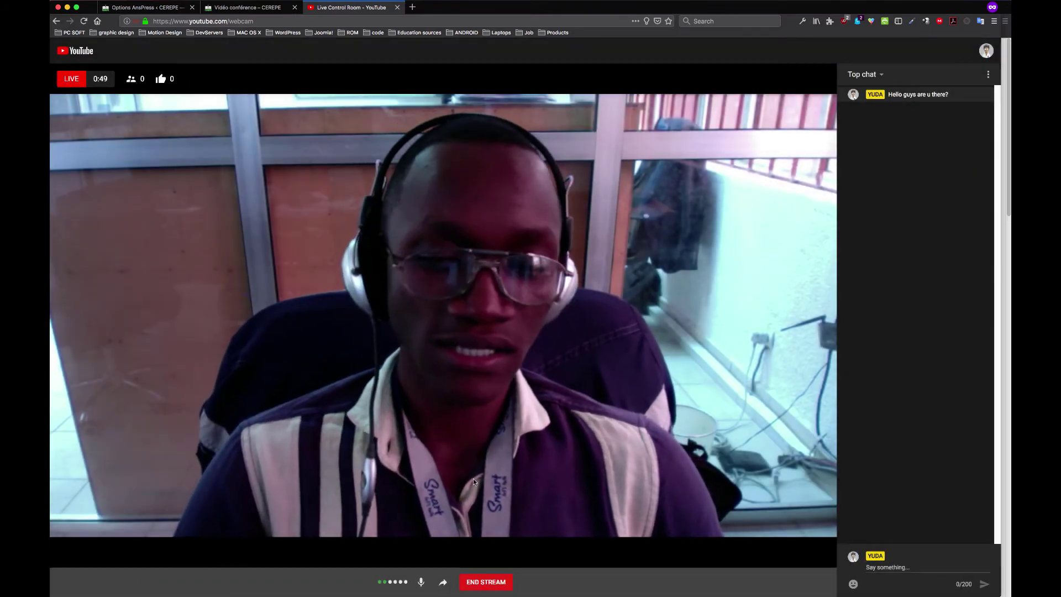
{"action": "left_click", "coordinate": [445, 583]}
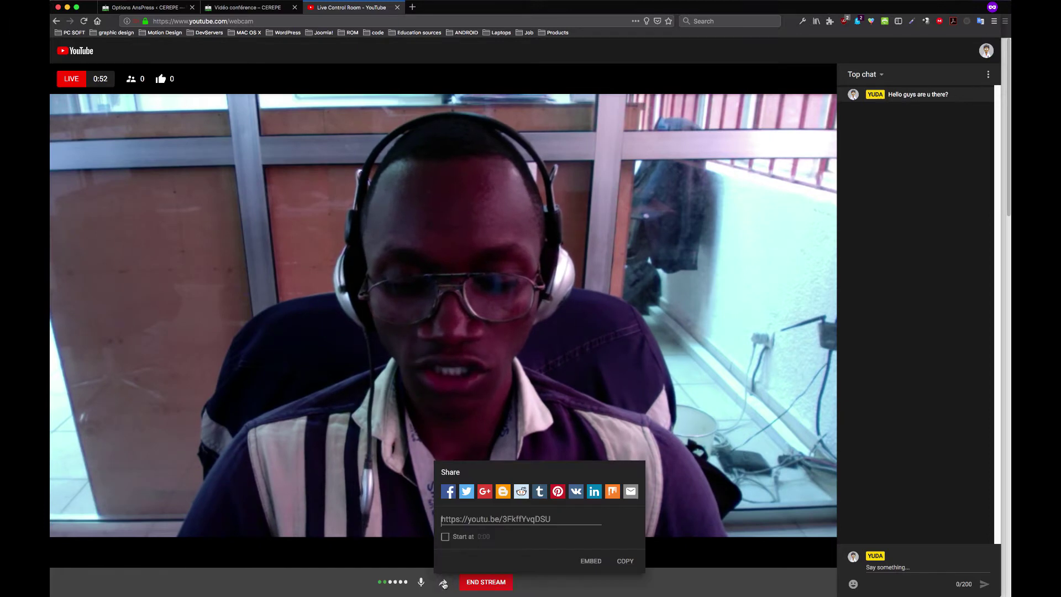
{"action": "left_click", "coordinate": [590, 562]}
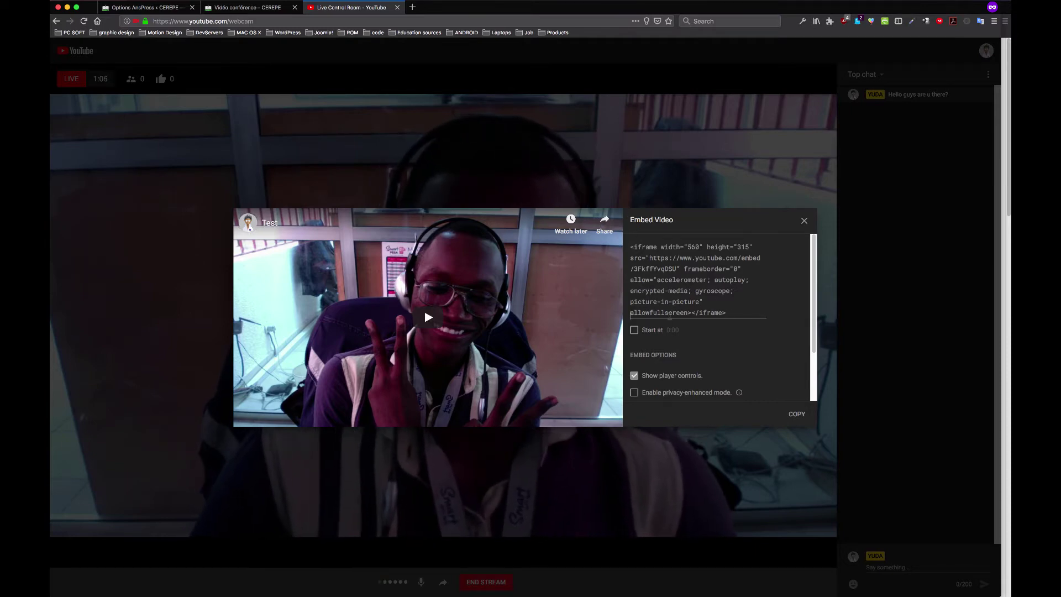
{"action": "left_click", "coordinate": [641, 330]}
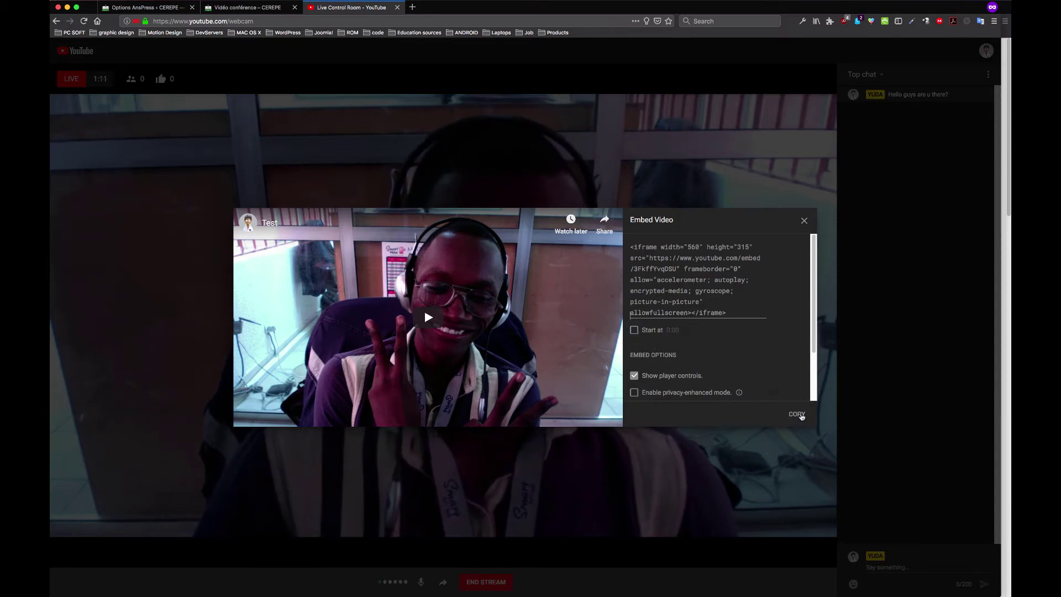
{"action": "left_click", "coordinate": [797, 413]}
Enable privacy-enhanced mode and copy the updated embed code
{"action": "scroll", "coordinate": [811, 348], "scroll_direction": "down", "scroll_amount": 2}
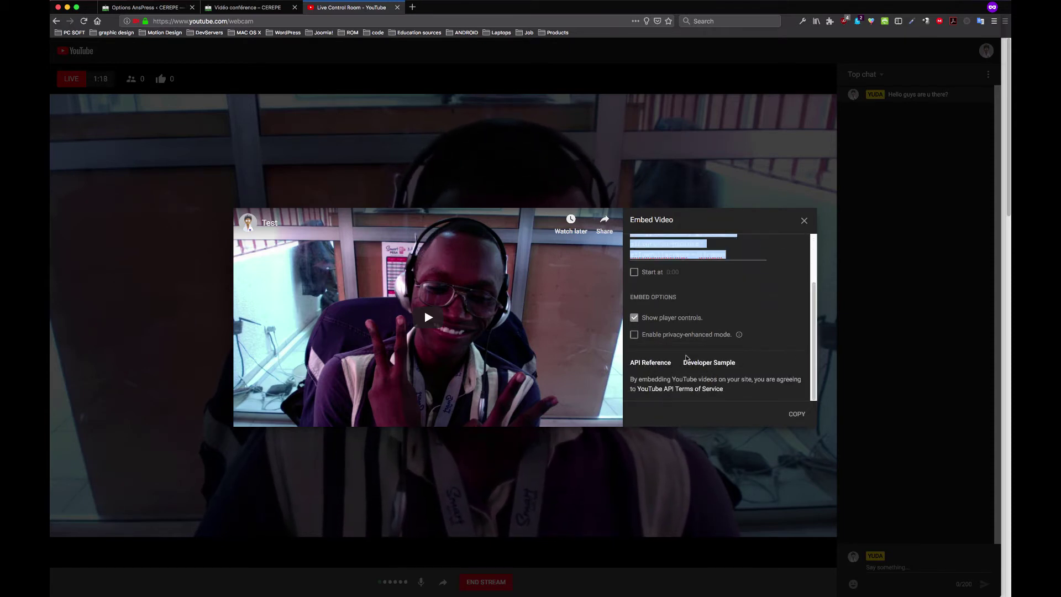
{"action": "scroll", "coordinate": [745, 345], "scroll_direction": "up", "scroll_amount": 2}
{"action": "scroll", "coordinate": [745, 345], "scroll_direction": "up", "scroll_amount": 1}
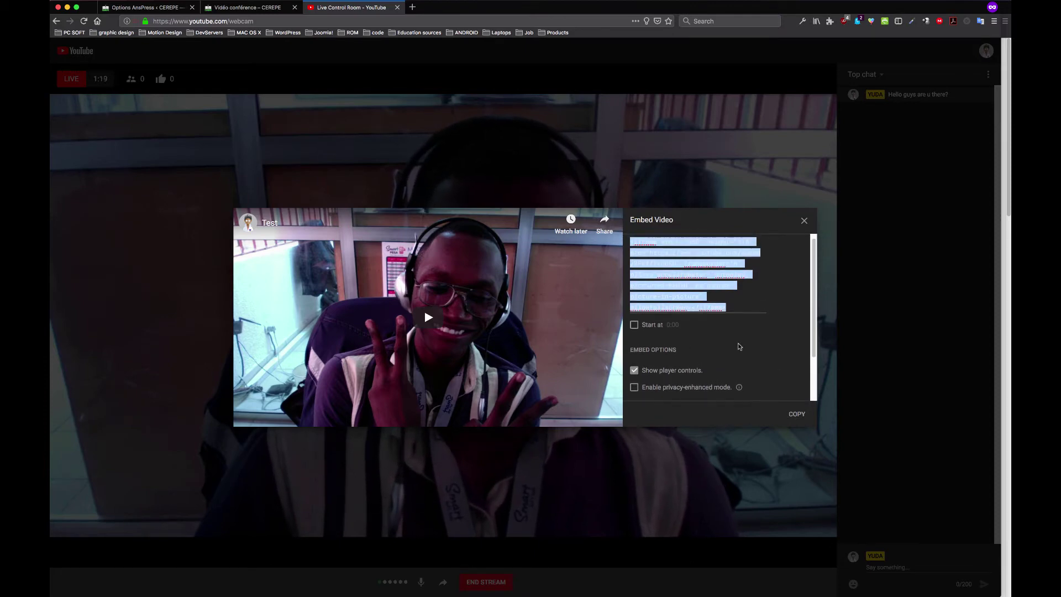
{"action": "left_click", "coordinate": [691, 387]}
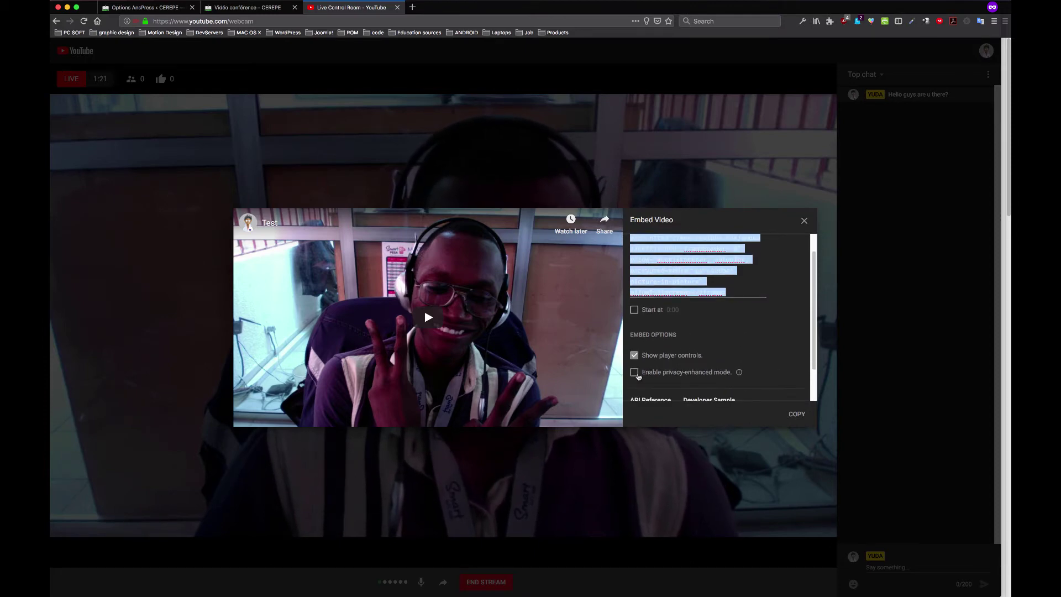
{"action": "scroll", "coordinate": [689, 361], "scroll_direction": "down", "scroll_amount": 2}
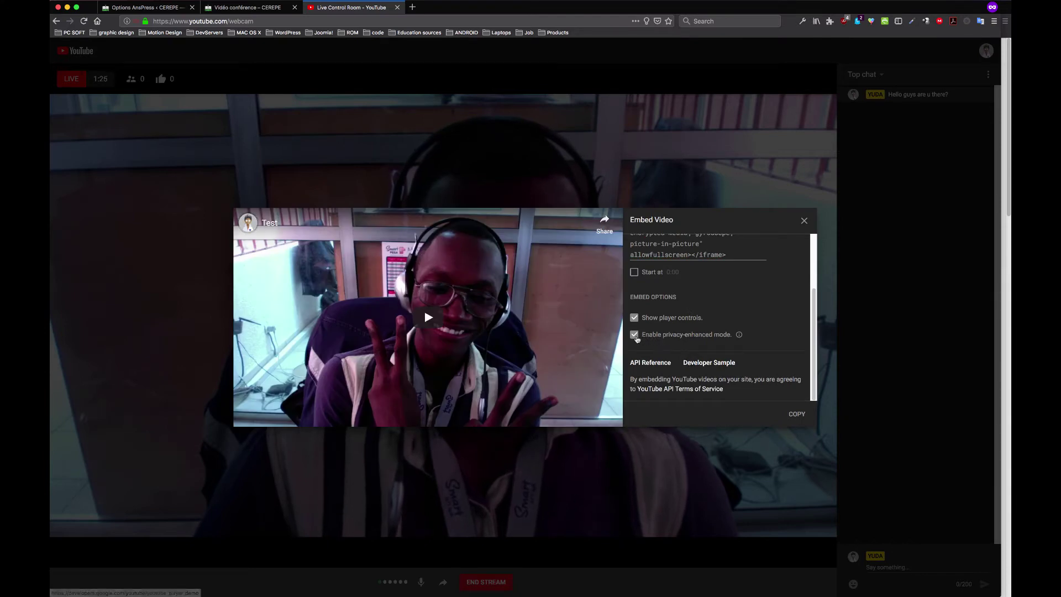
{"action": "scroll", "coordinate": [658, 343], "scroll_direction": "up", "scroll_amount": 3}
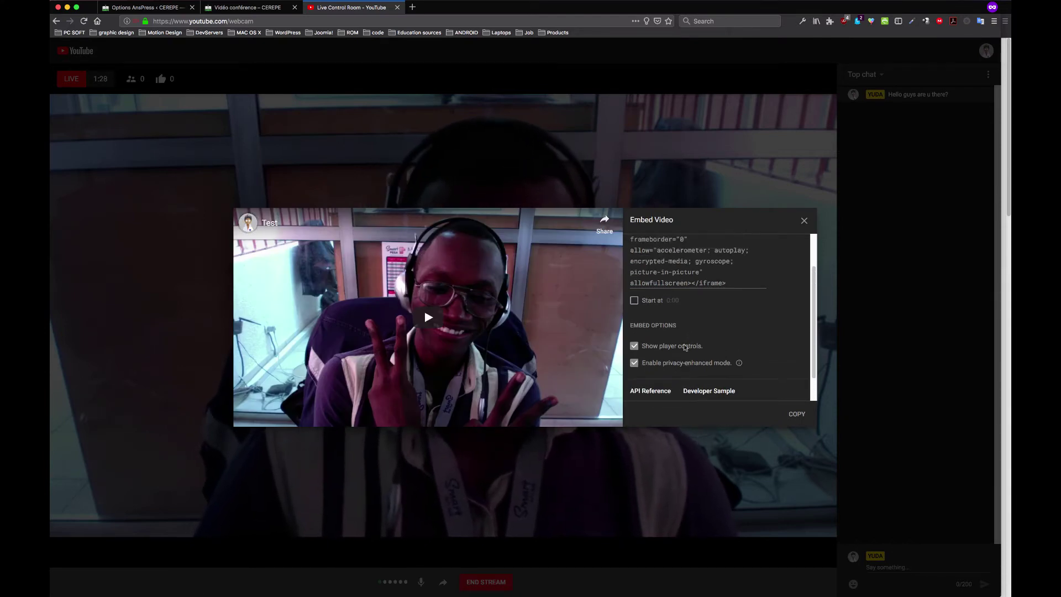
{"action": "scroll", "coordinate": [673, 347], "scroll_direction": "down", "scroll_amount": 3}
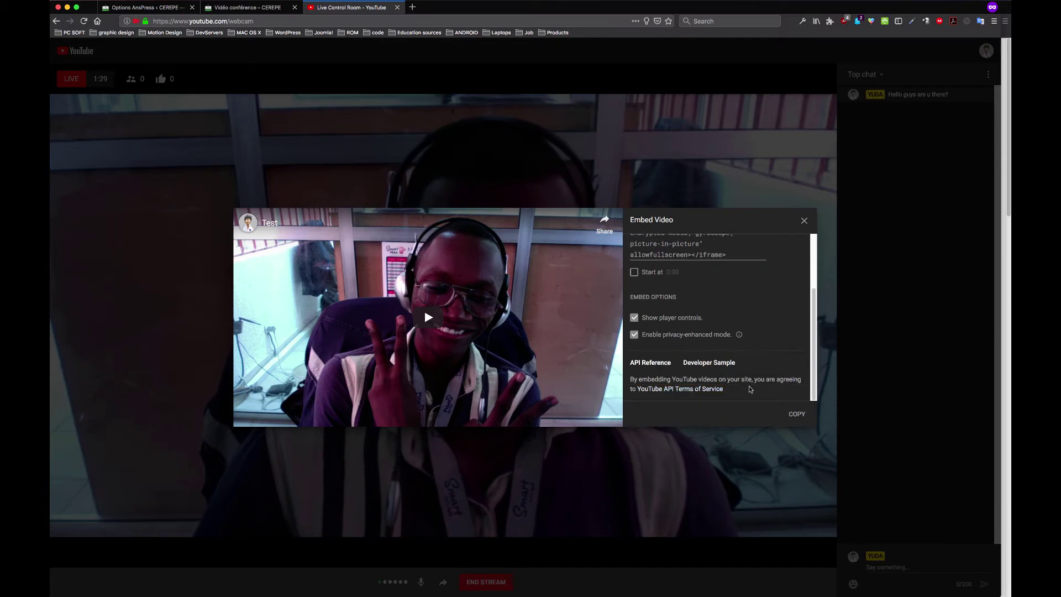
{"action": "left_click", "coordinate": [797, 413]}
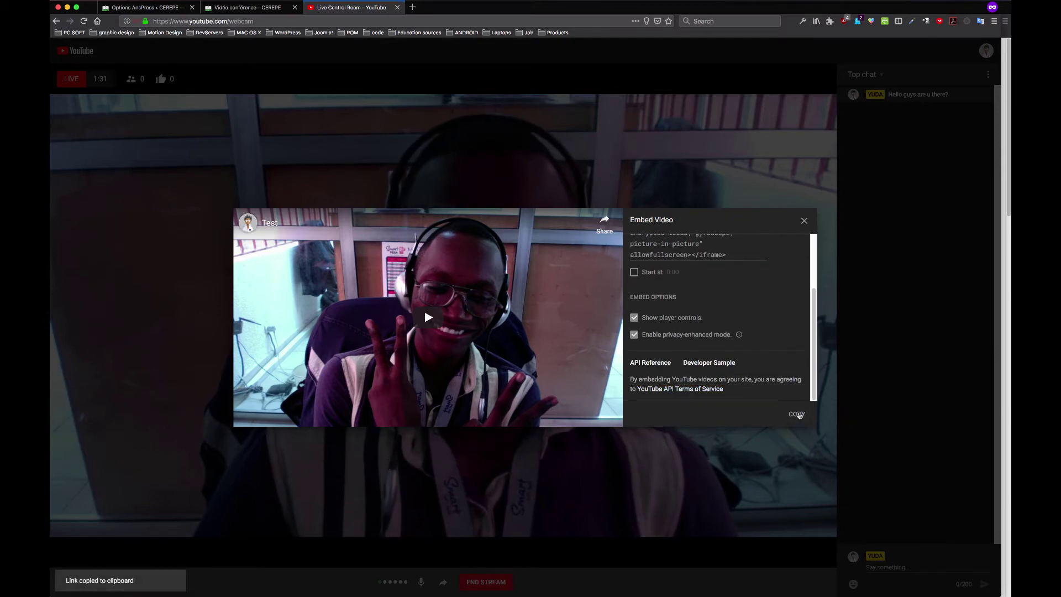
{"action": "left_click", "coordinate": [247, 7]}
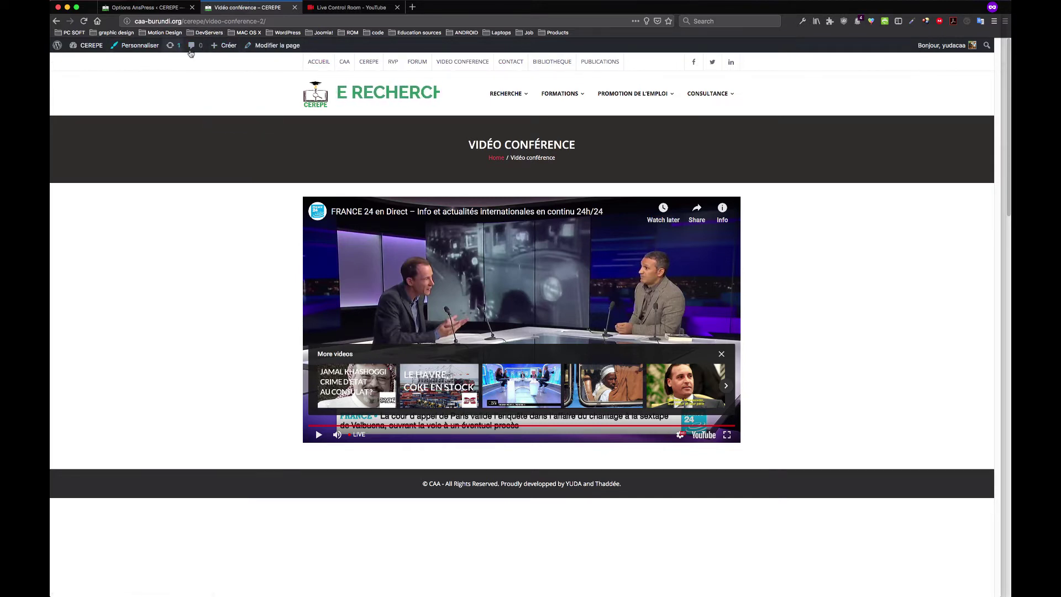
Replace the page's FRANCE 24 iframe with the pasted youtube-nocookie embed in Texte view and update
{"action": "left_click", "coordinate": [274, 46]}
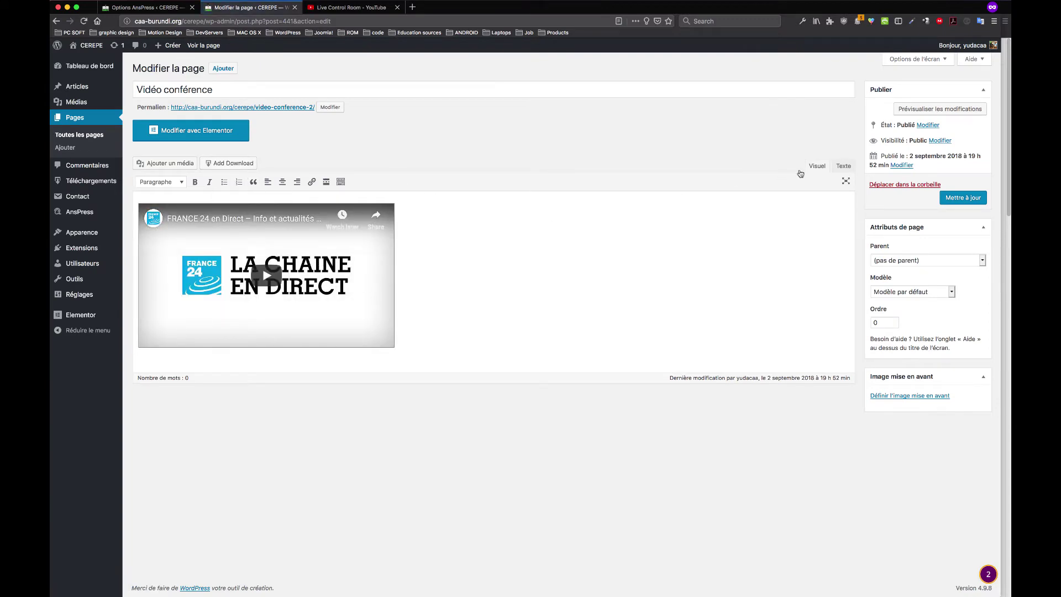
{"action": "left_click", "coordinate": [842, 165]}
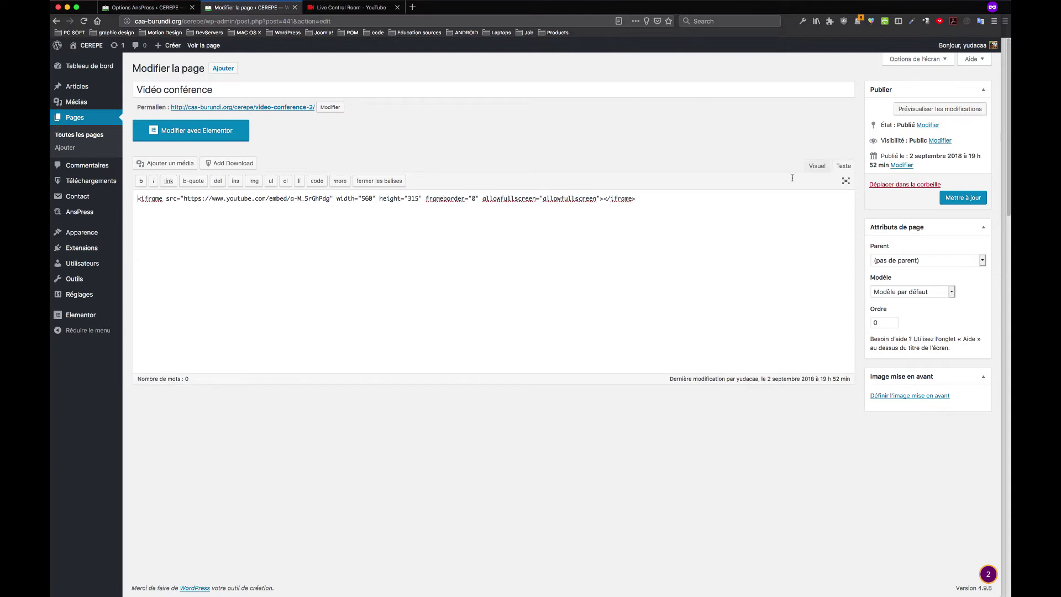
{"action": "key", "text": "super+a"}
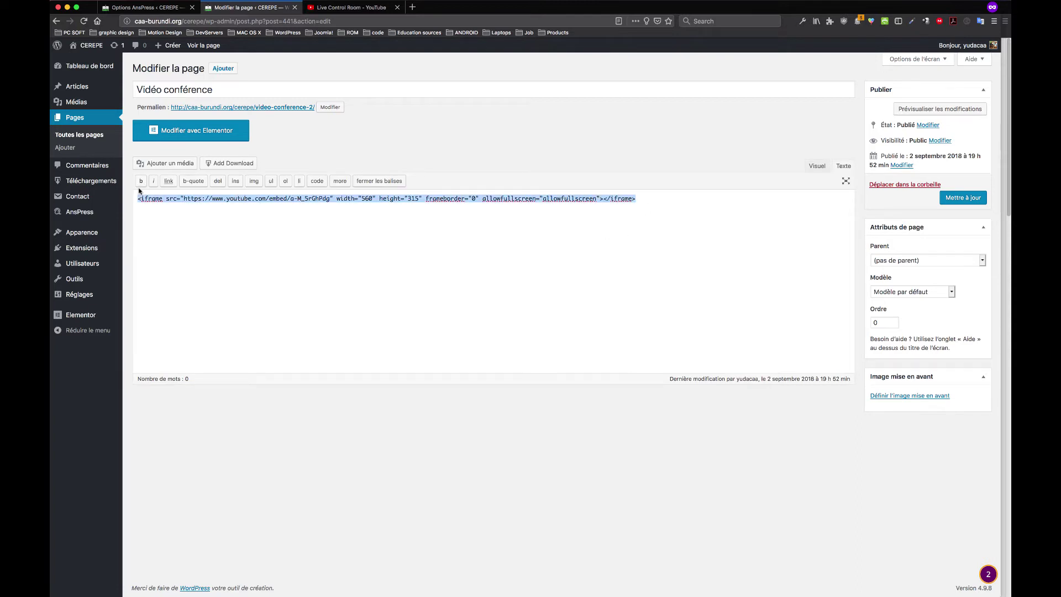
{"action": "key", "text": "BackSpace"}
{"action": "key", "text": "super+v"}
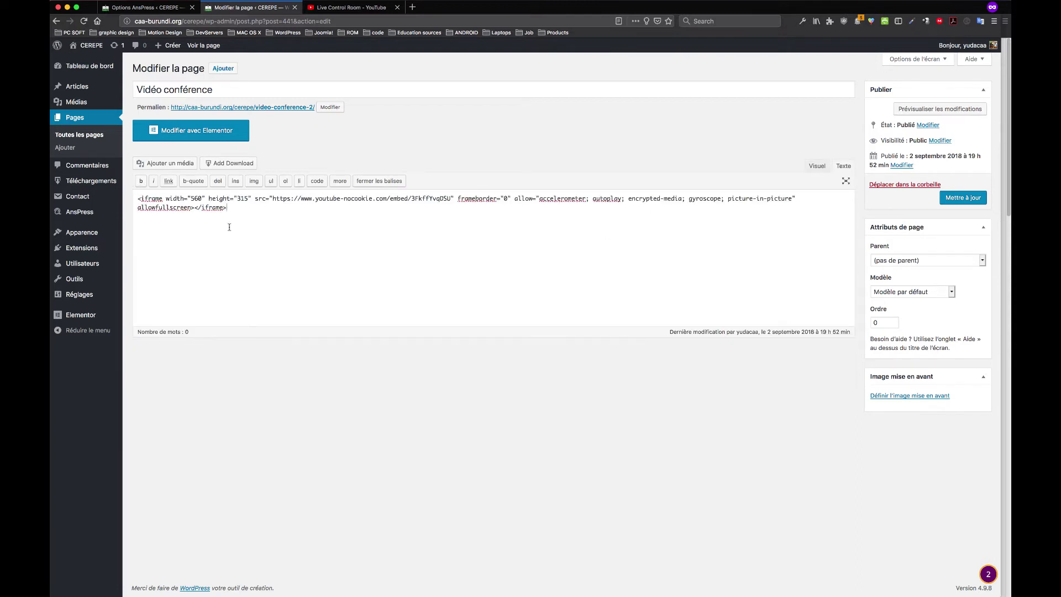
{"action": "left_click", "coordinate": [968, 200]}
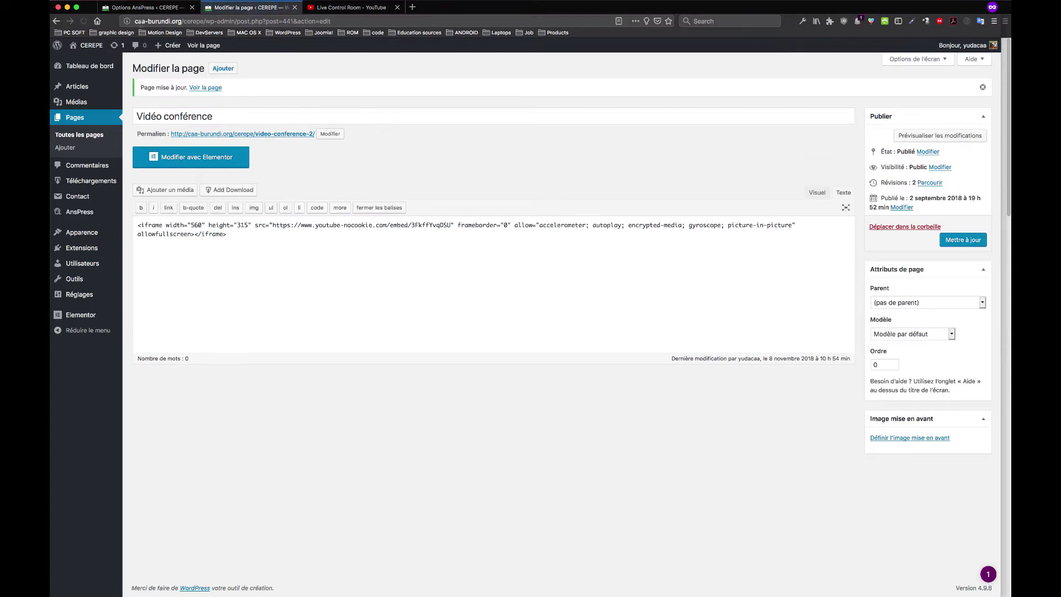
{"action": "left_click", "coordinate": [138, 8]}
{"action": "mouse_move", "coordinate": [84, 67]}
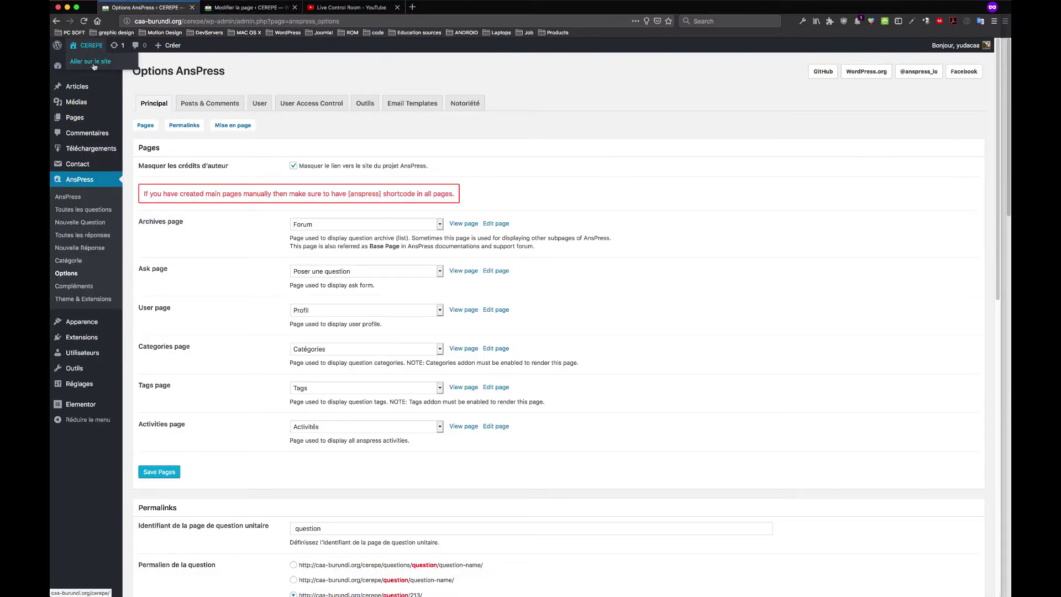
On the public CEREPE site, open VIDEO CONFERENCE and play the embedded live 'Test' webcam stream
{"action": "left_click", "coordinate": [93, 62]}
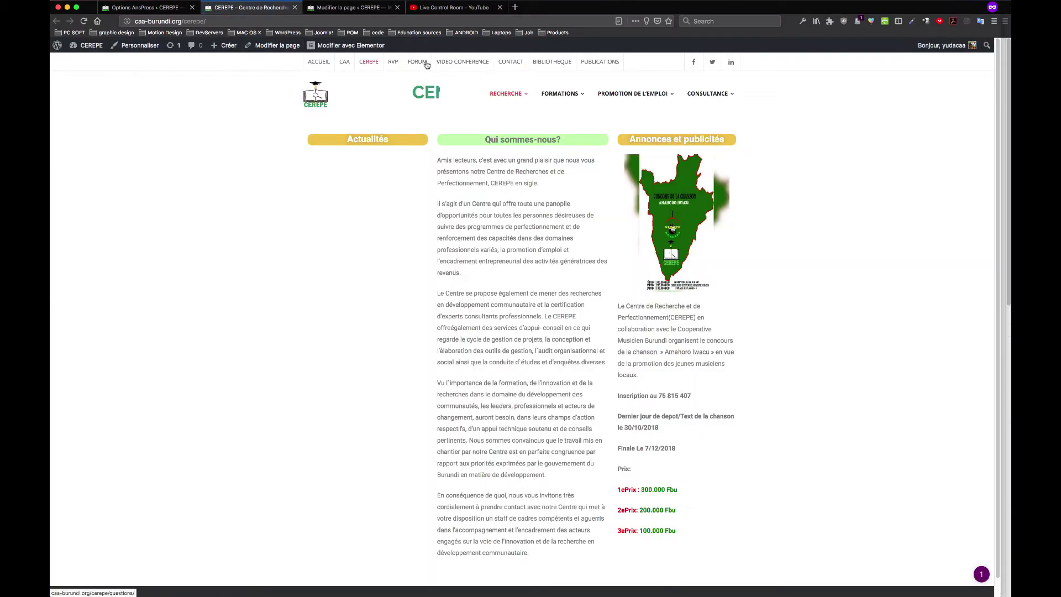
{"action": "left_click", "coordinate": [474, 63]}
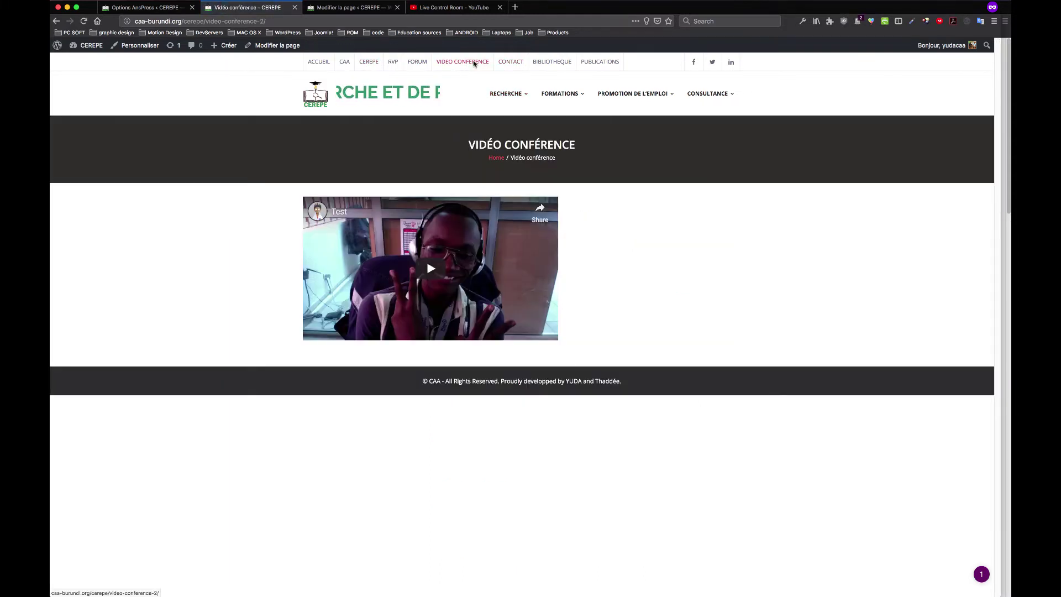
{"action": "left_click", "coordinate": [432, 268]}
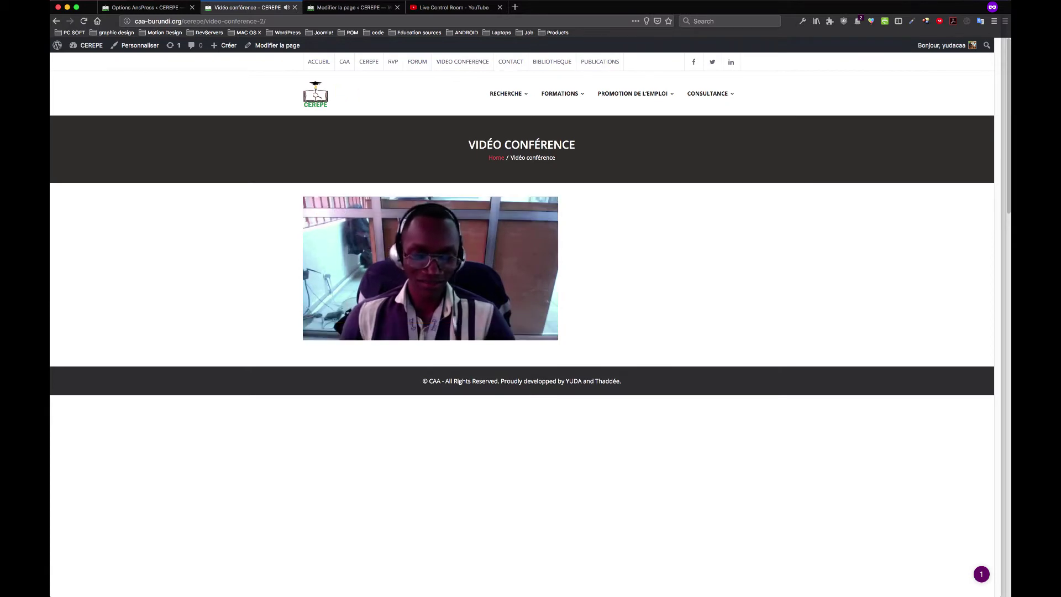
{"action": "mouse_move", "coordinate": [464, 270]}
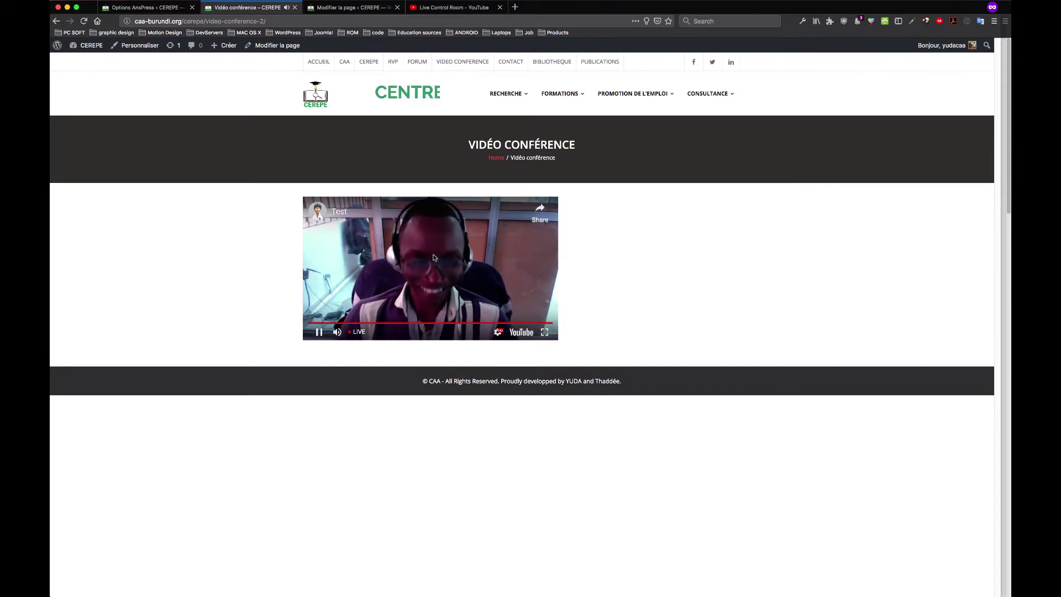
{"action": "left_click", "coordinate": [347, 7]}
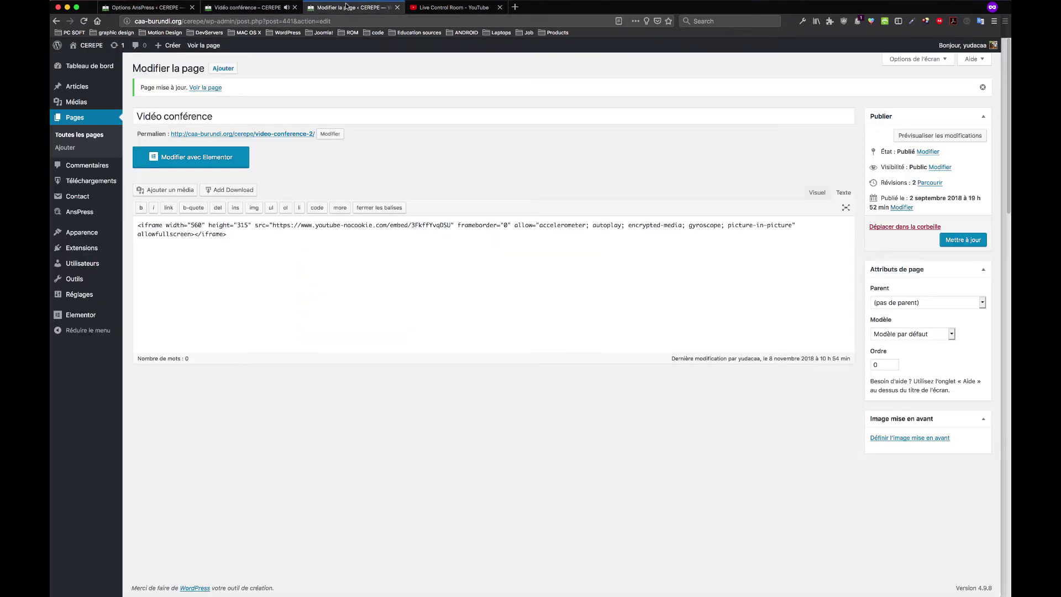
Close the Embed Video dialog in YouTube Live and check the public page's address
{"action": "left_click", "coordinate": [470, 7]}
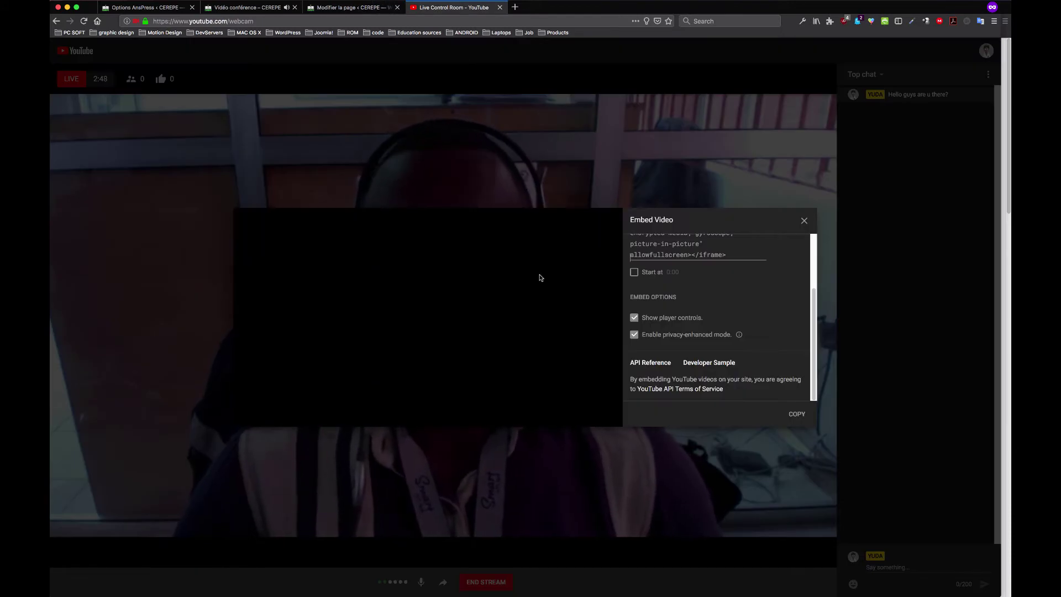
{"action": "left_click", "coordinate": [804, 221]}
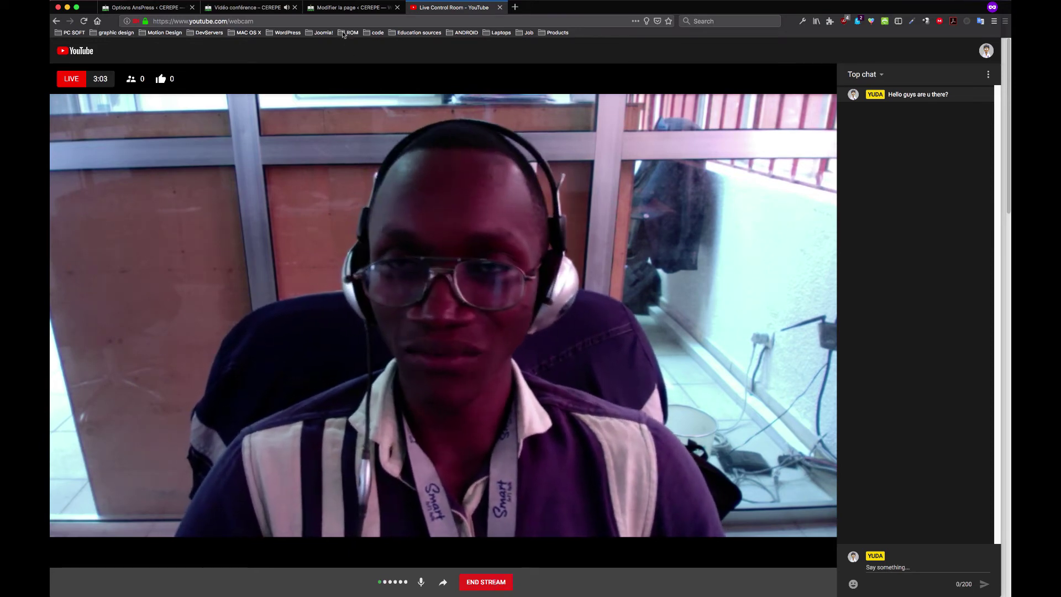
{"action": "left_click", "coordinate": [344, 9]}
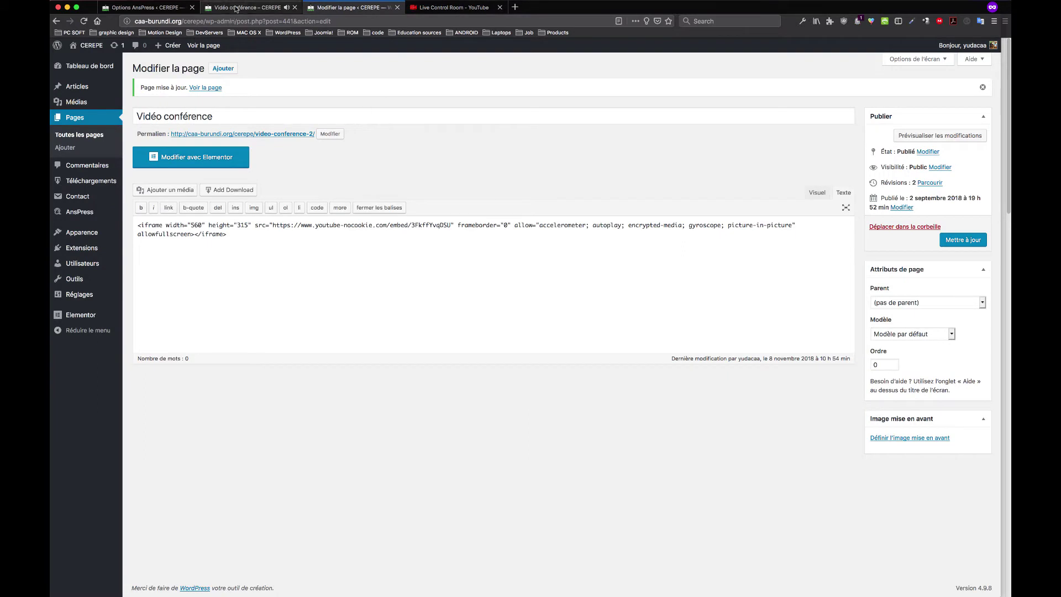
{"action": "left_click", "coordinate": [238, 8]}
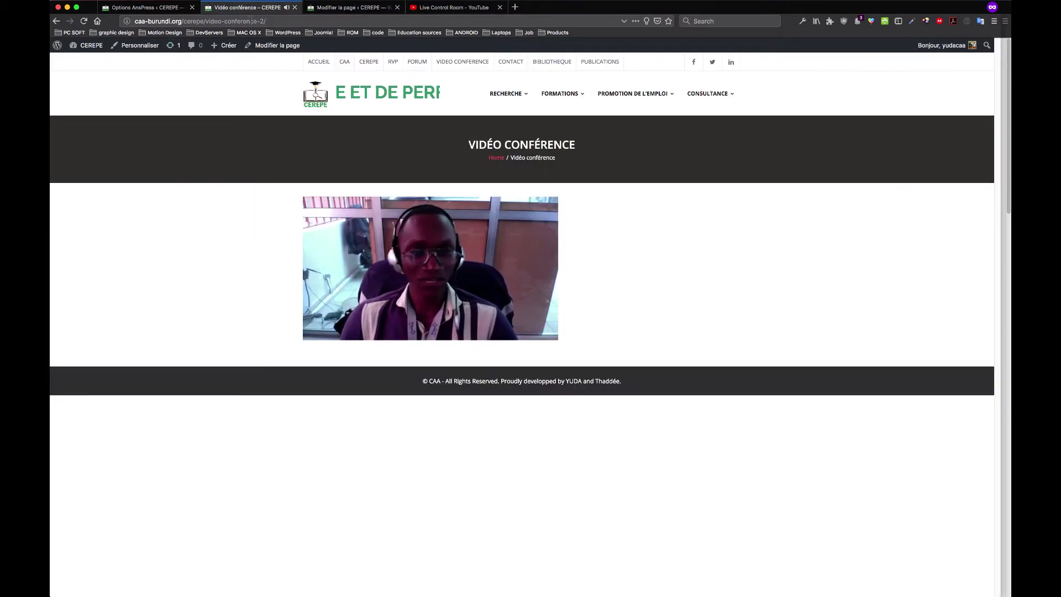
{"action": "key", "text": "super+l"}
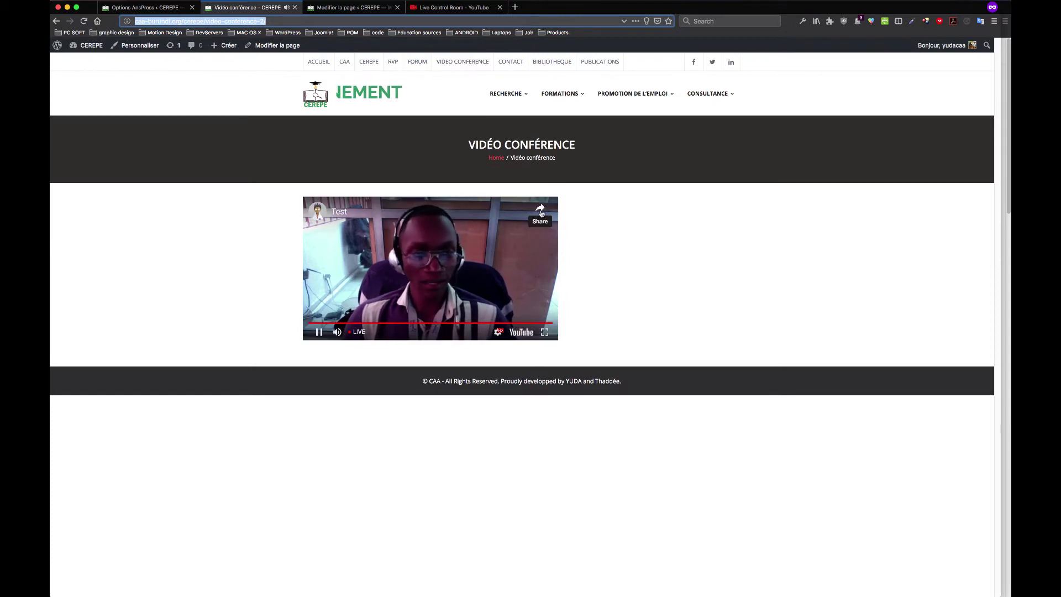
{"action": "key", "text": "super+4"}
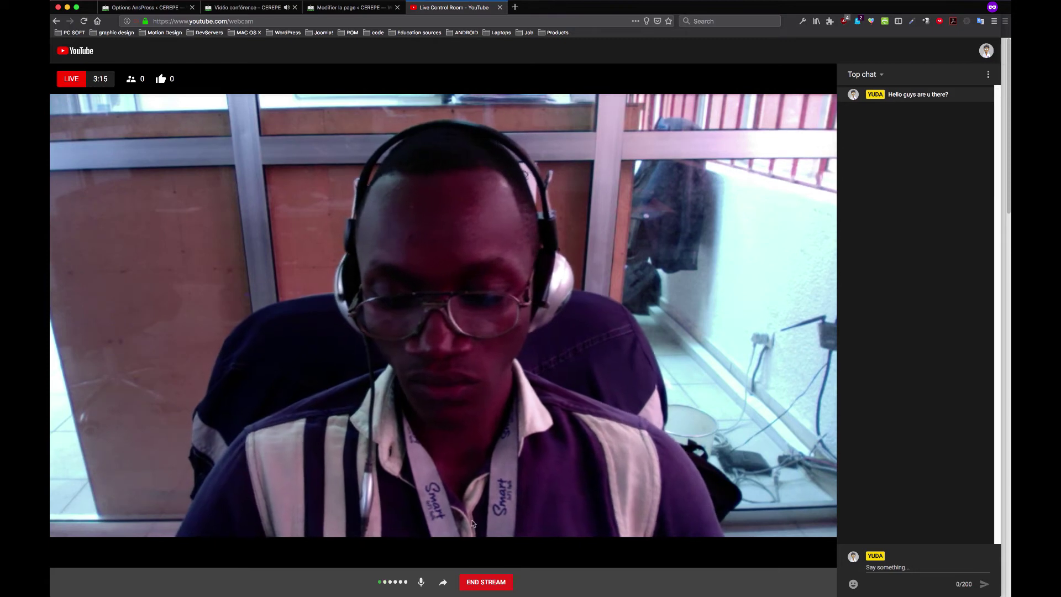
Copy the stream's short youtu.be share link and open a new private tab
{"action": "left_click", "coordinate": [443, 583]}
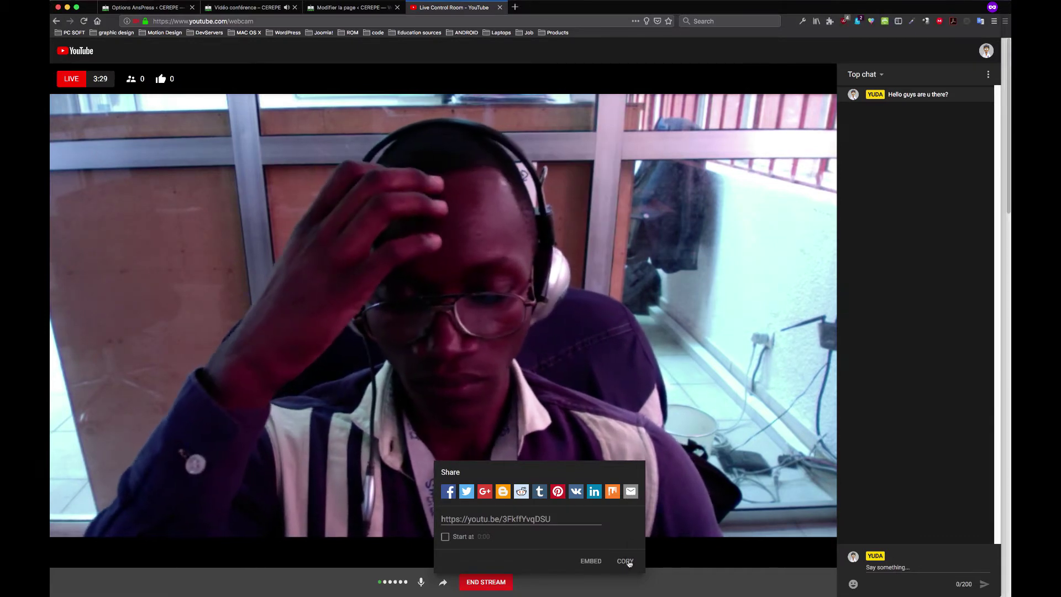
{"action": "left_click", "coordinate": [626, 561]}
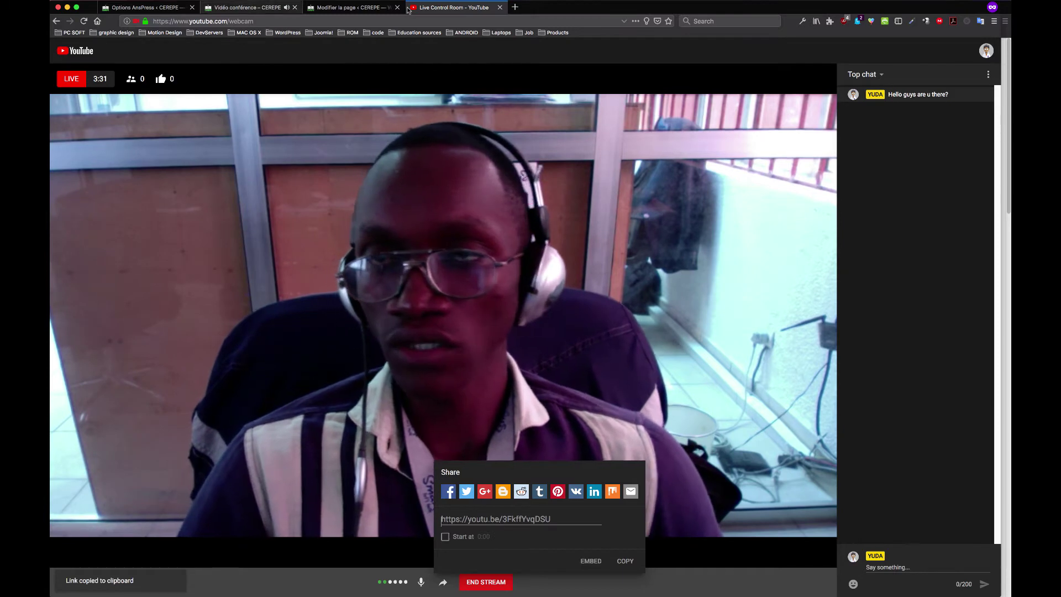
{"action": "left_click", "coordinate": [514, 8]}
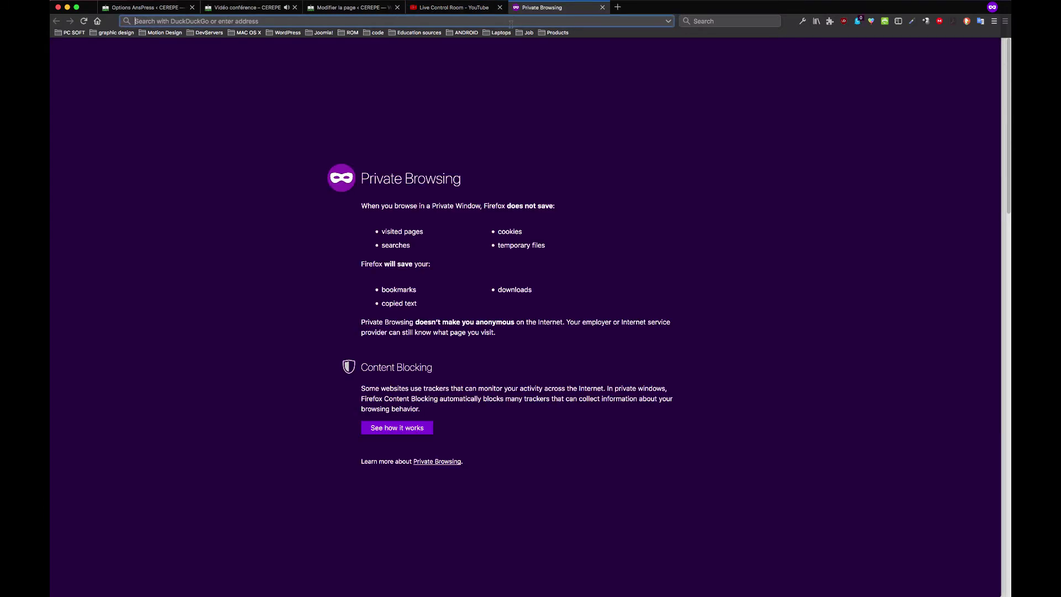
Go to web.whatsapp.com by entering 'whats' and picking the suggestion
{"action": "type", "text": "whatsa"}
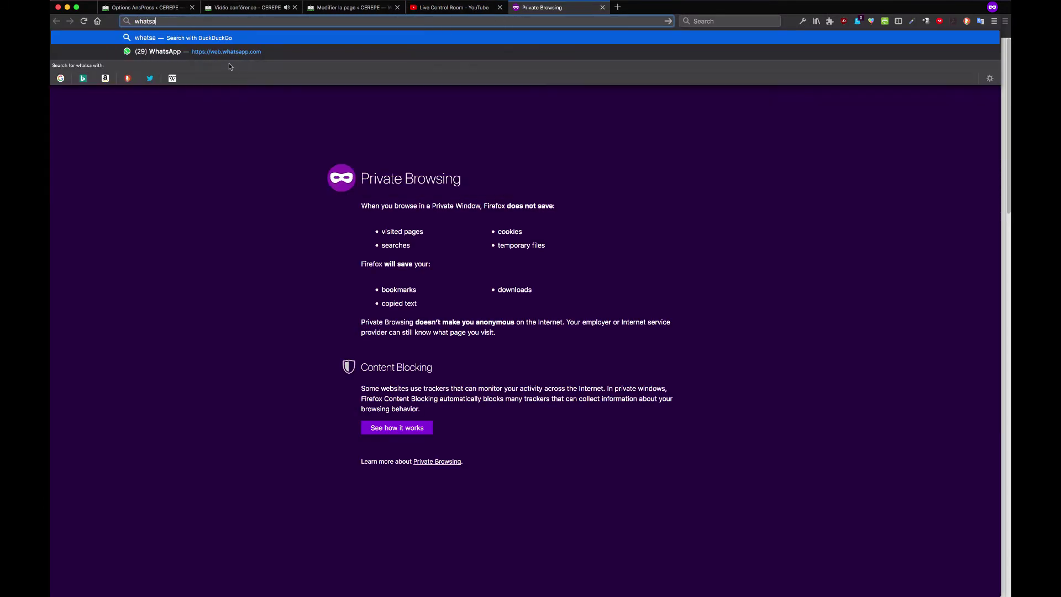
{"action": "left_click", "coordinate": [254, 53]}
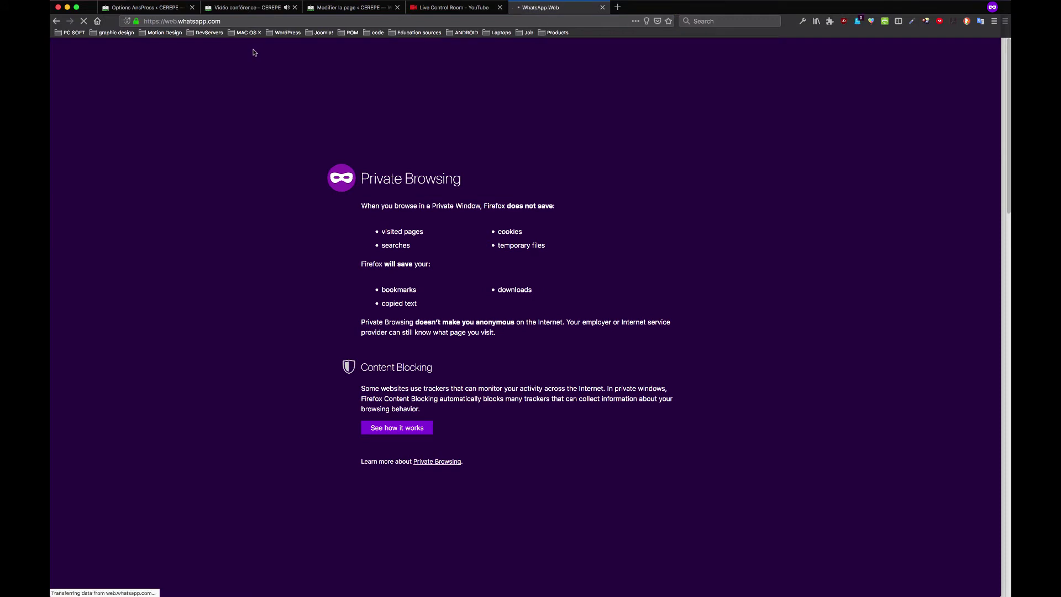
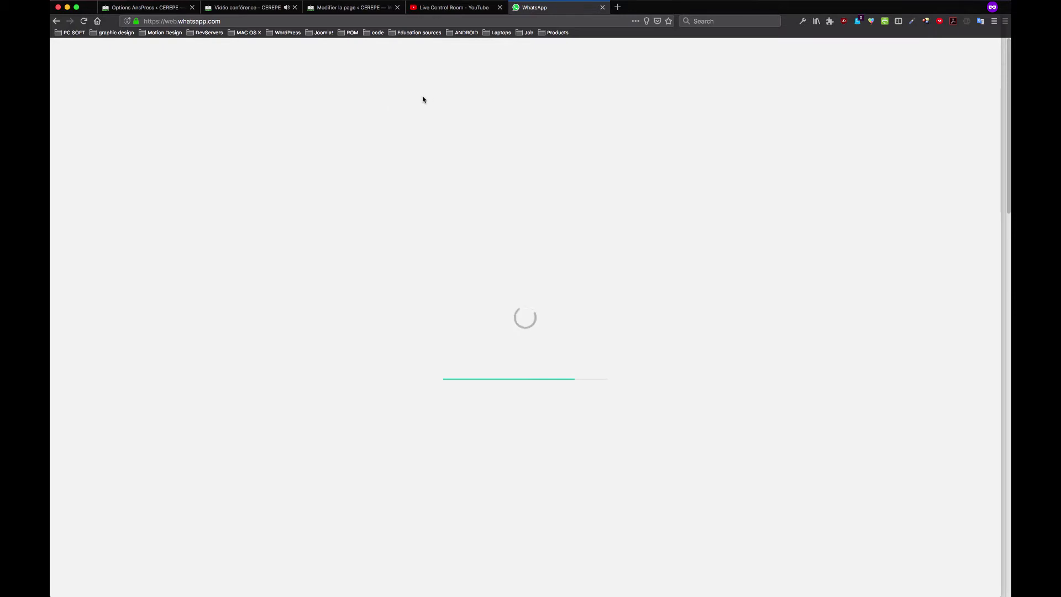
Cycle through the editor, Vidéo conférence and WhatsApp tabs, ending in the Live Control Room
{"action": "left_click", "coordinate": [344, 8]}
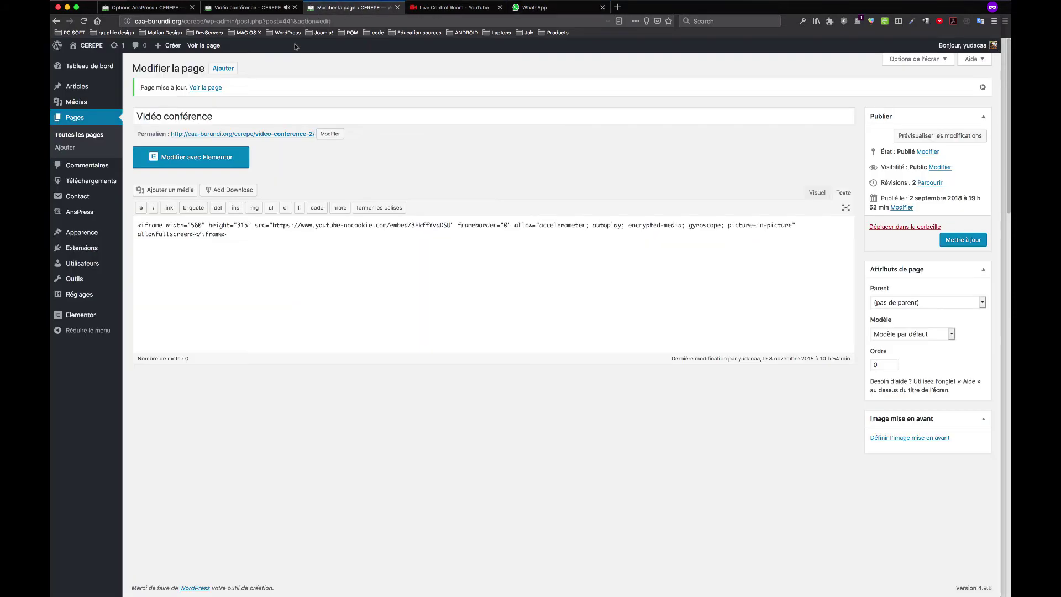
{"action": "left_click", "coordinate": [267, 9]}
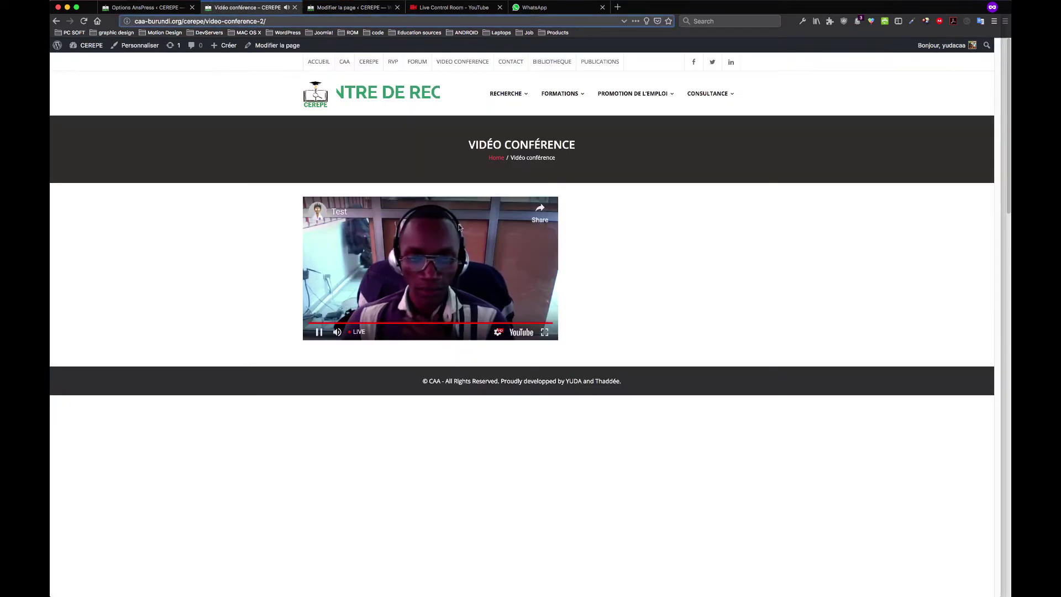
{"action": "left_click", "coordinate": [453, 7]}
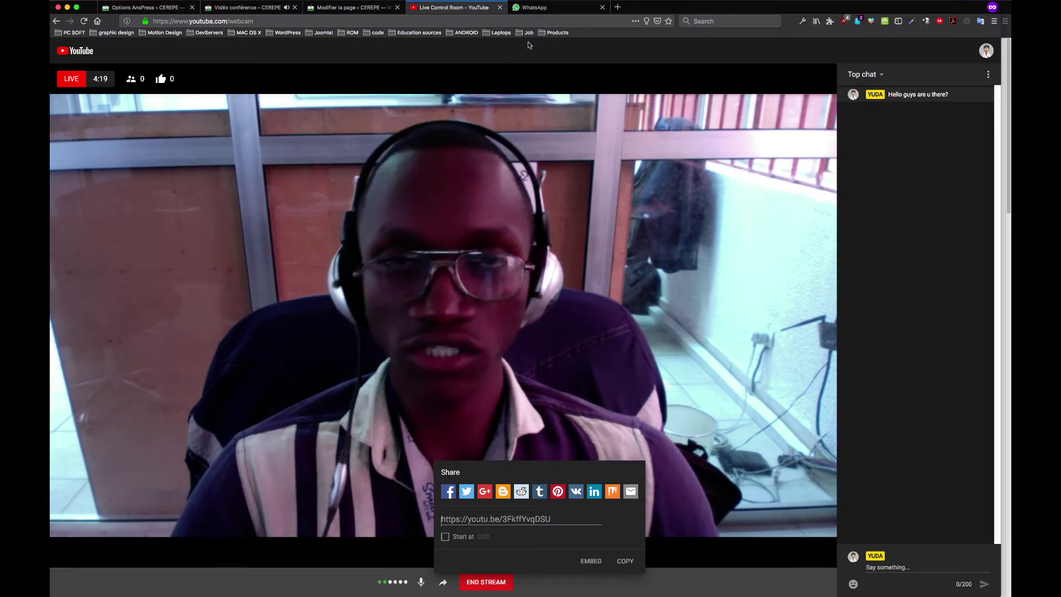
{"action": "left_click", "coordinate": [541, 10]}
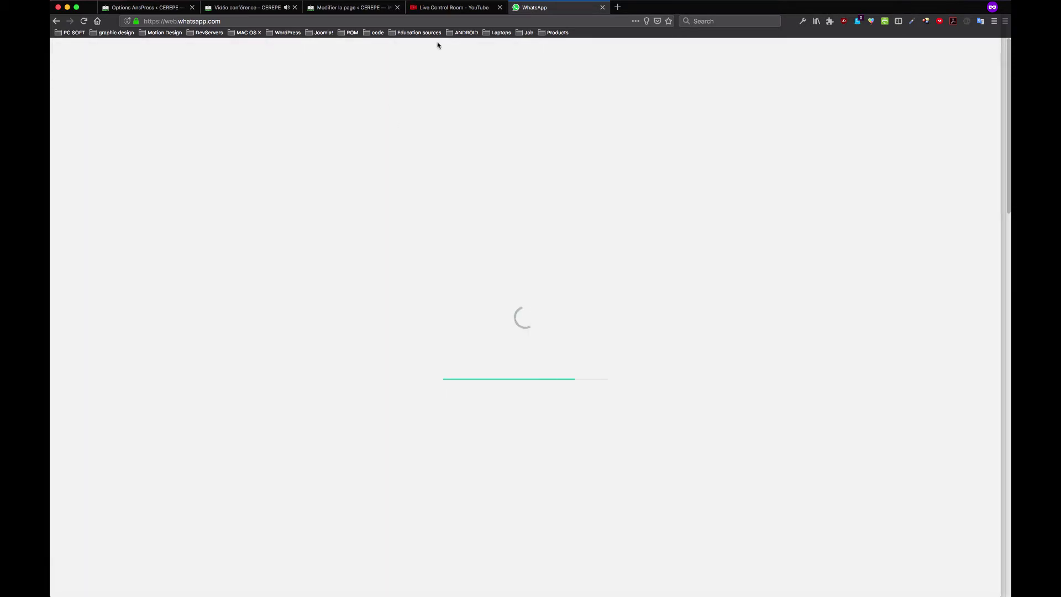
{"action": "left_click", "coordinate": [420, 7]}
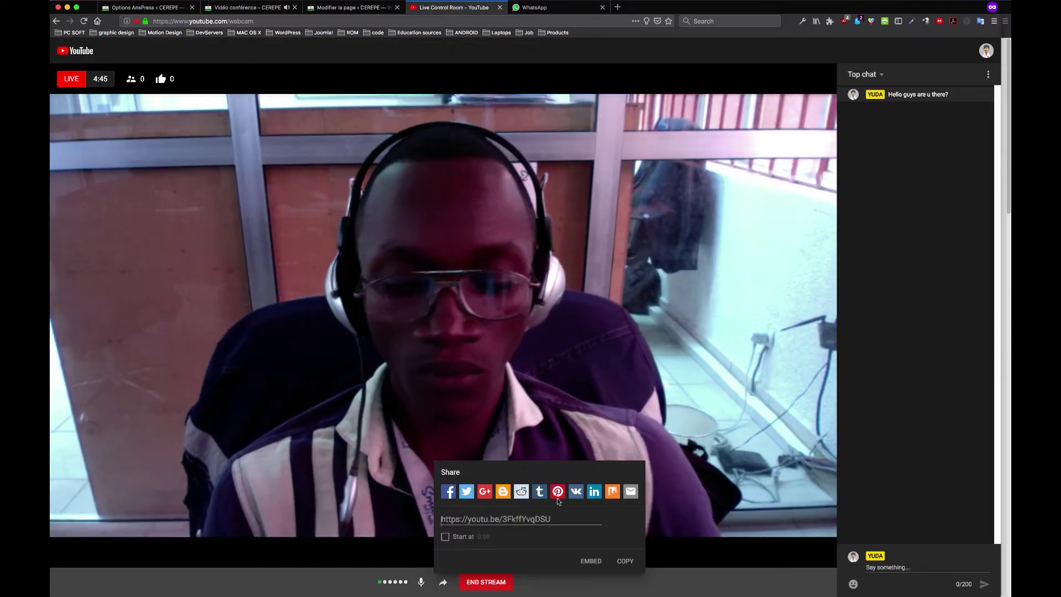
End the webcam live stream after 4:49 and close the Finished summary
{"action": "left_click", "coordinate": [484, 583]}
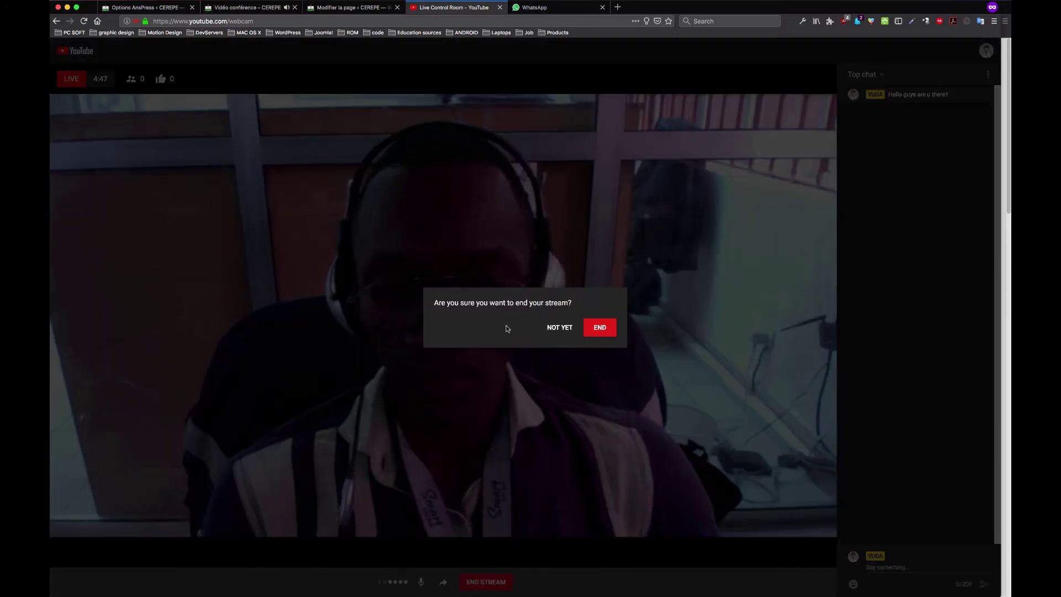
{"action": "left_click", "coordinate": [600, 327]}
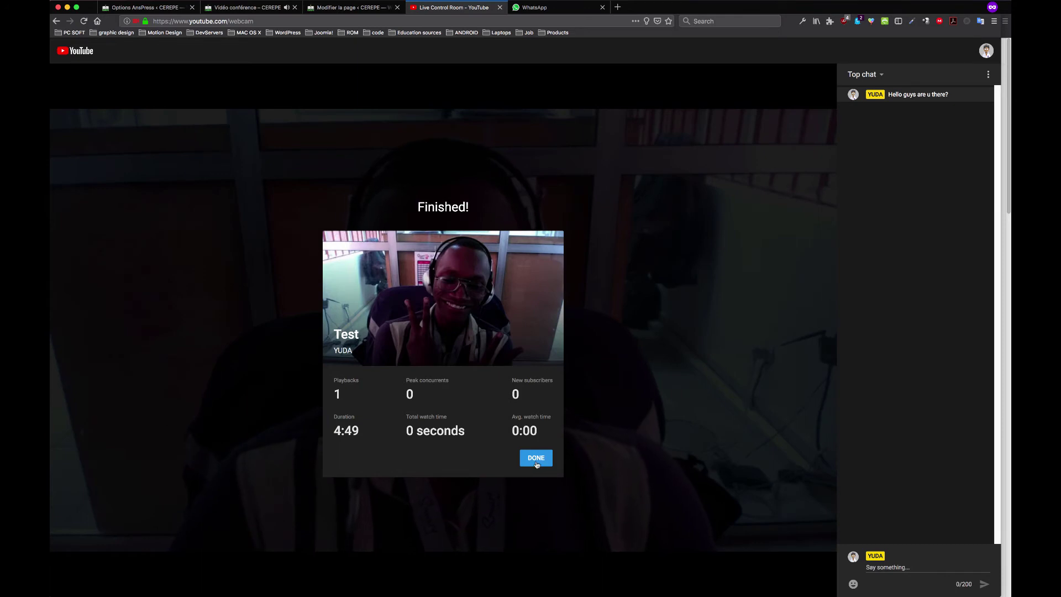
{"action": "left_click", "coordinate": [534, 462]}
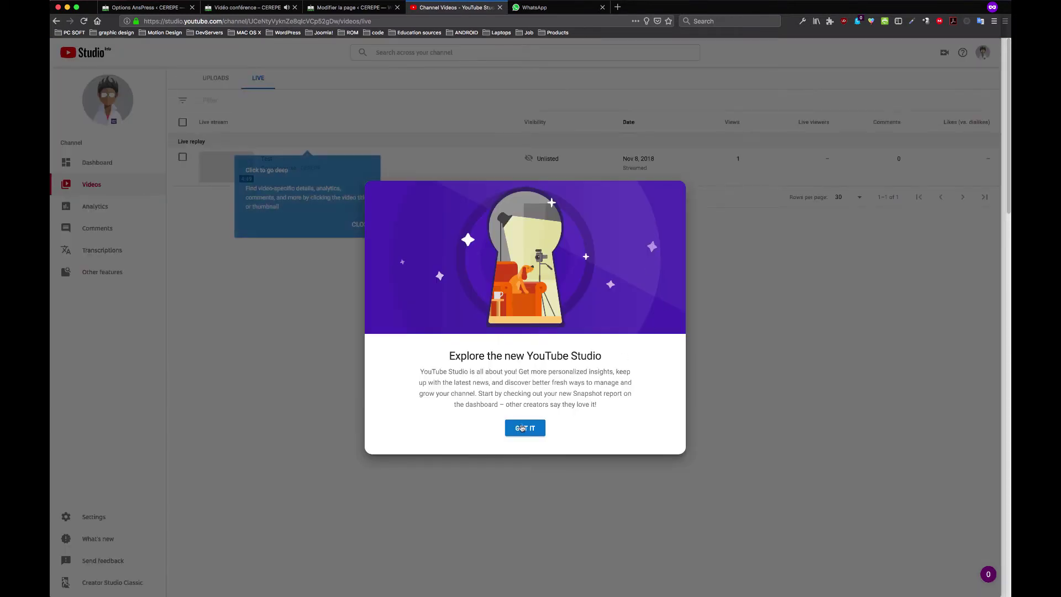
Dismiss the Studio welcome, check the create menu, and return to the Vidéo conférence editor
{"action": "left_click", "coordinate": [522, 428]}
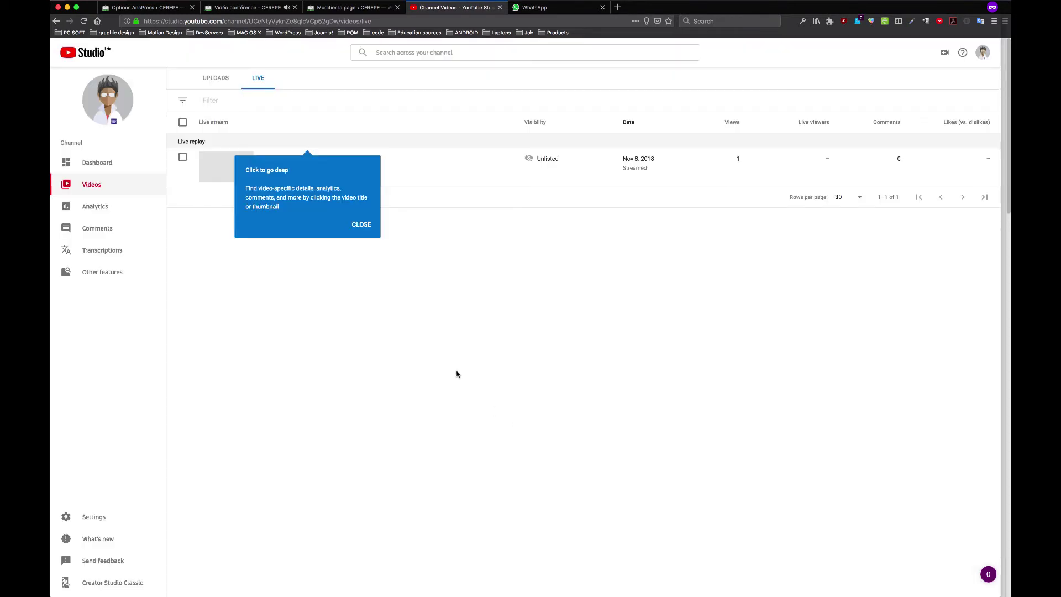
{"action": "left_click", "coordinate": [945, 53]}
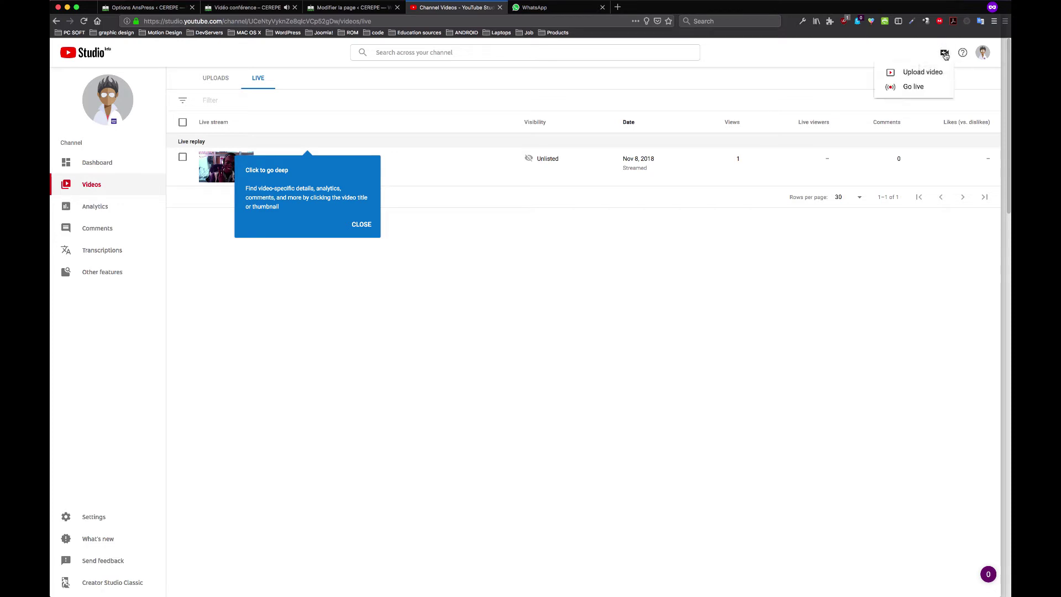
{"action": "left_click", "coordinate": [702, 306]}
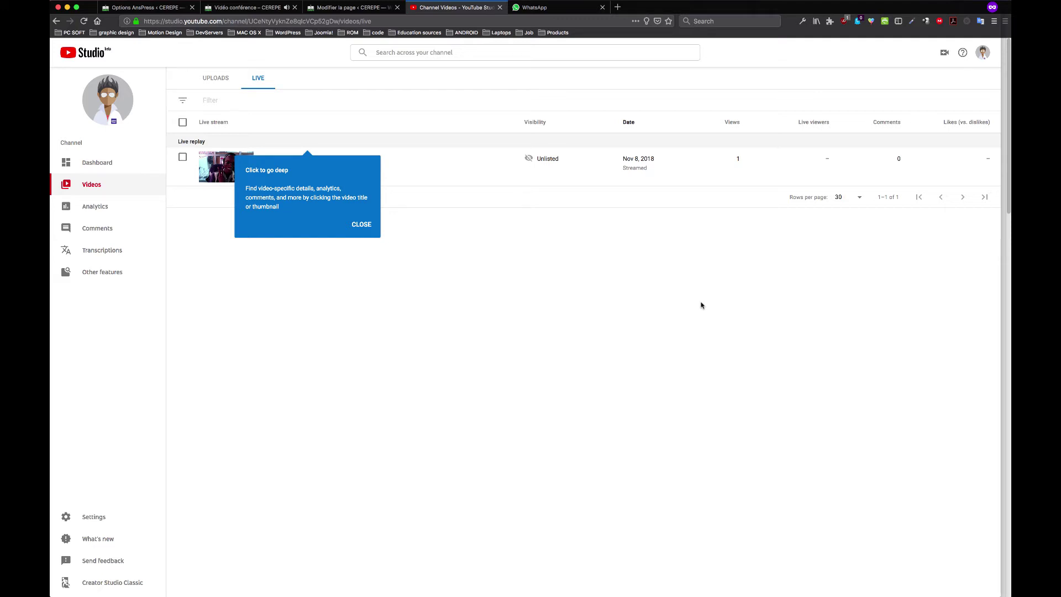
{"action": "left_click", "coordinate": [946, 53]}
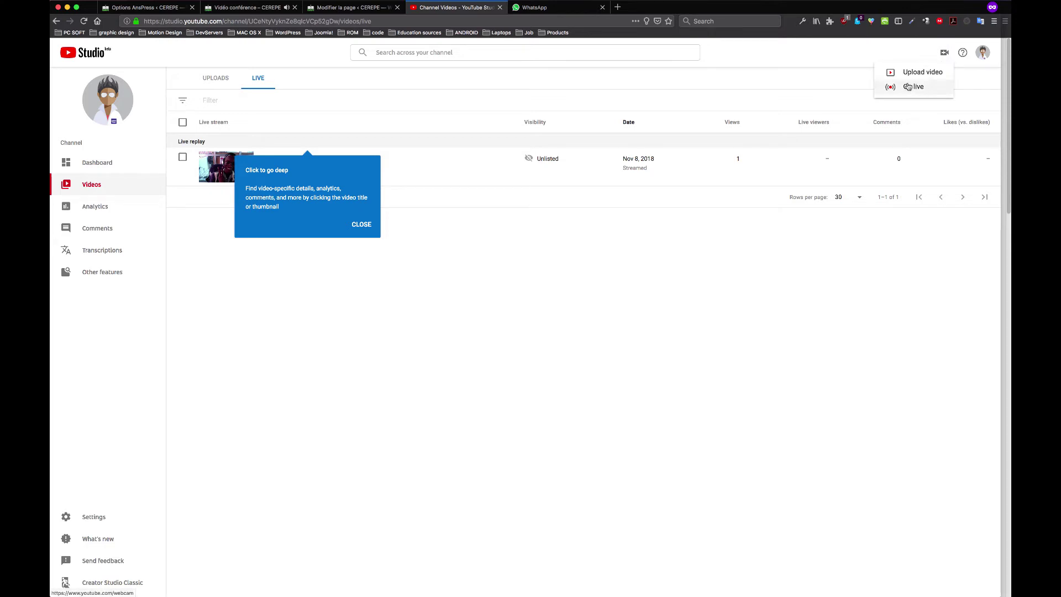
{"action": "left_click", "coordinate": [535, 8]}
{"action": "left_click", "coordinate": [351, 8]}
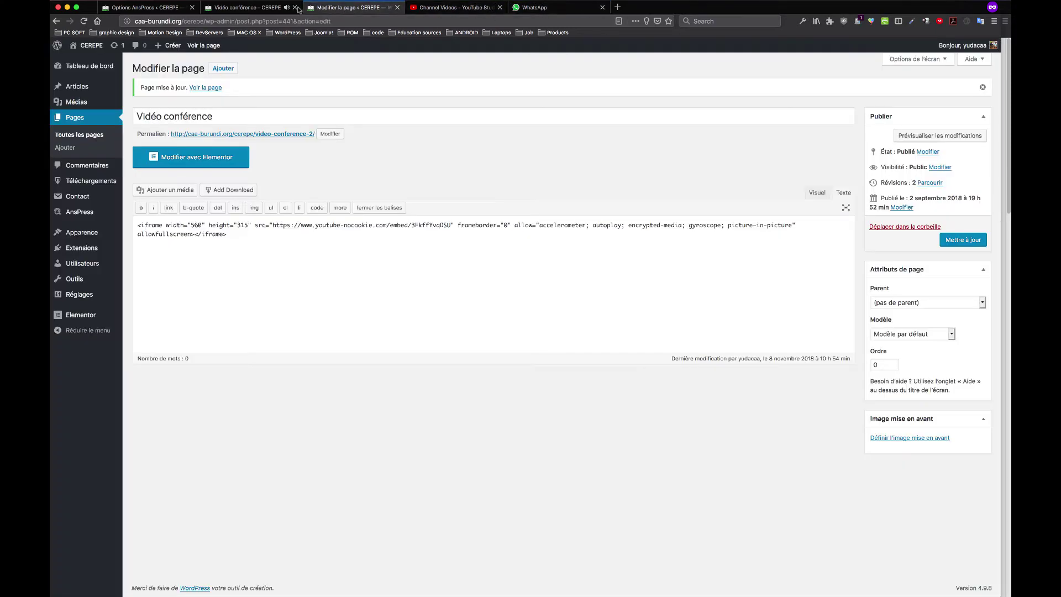
Check the Vidéo conférence page's embedded player, which now shows the stream has ended
{"action": "left_click", "coordinate": [266, 8]}
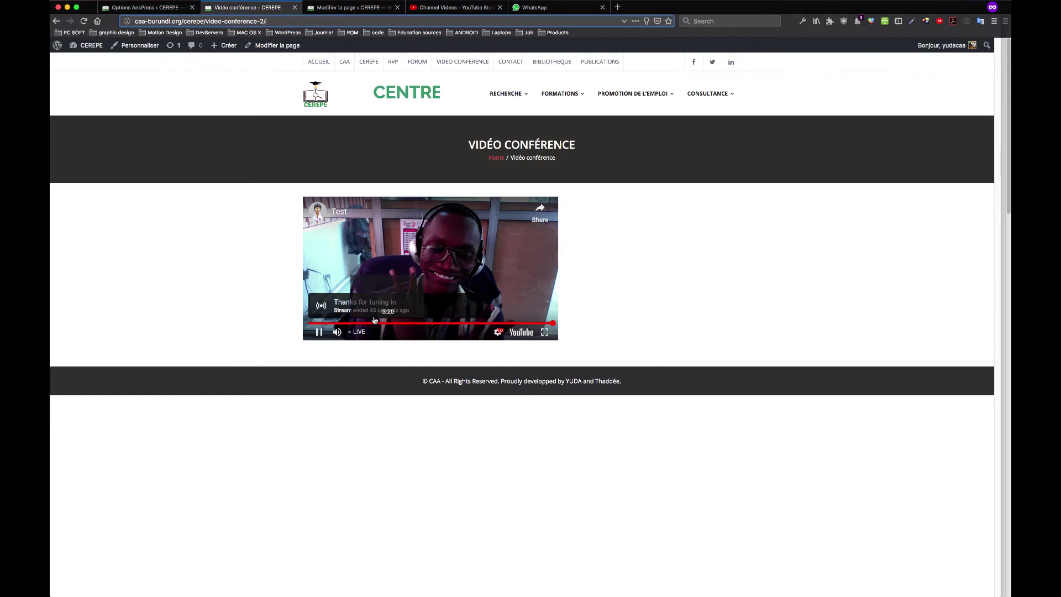
{"action": "left_click", "coordinate": [319, 334]}
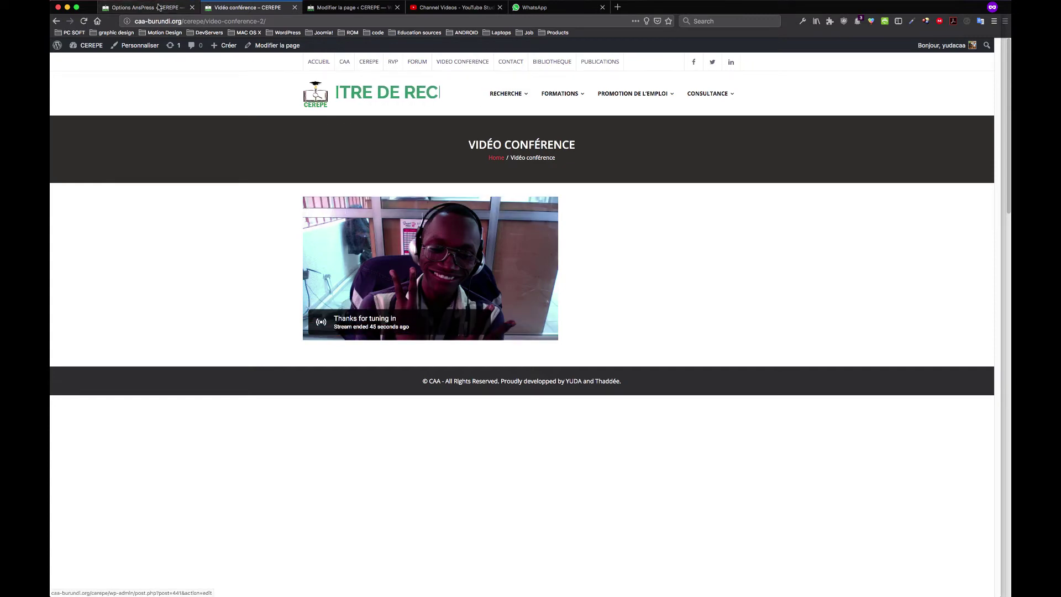
{"action": "key", "text": "ctrl+shift+Tab"}
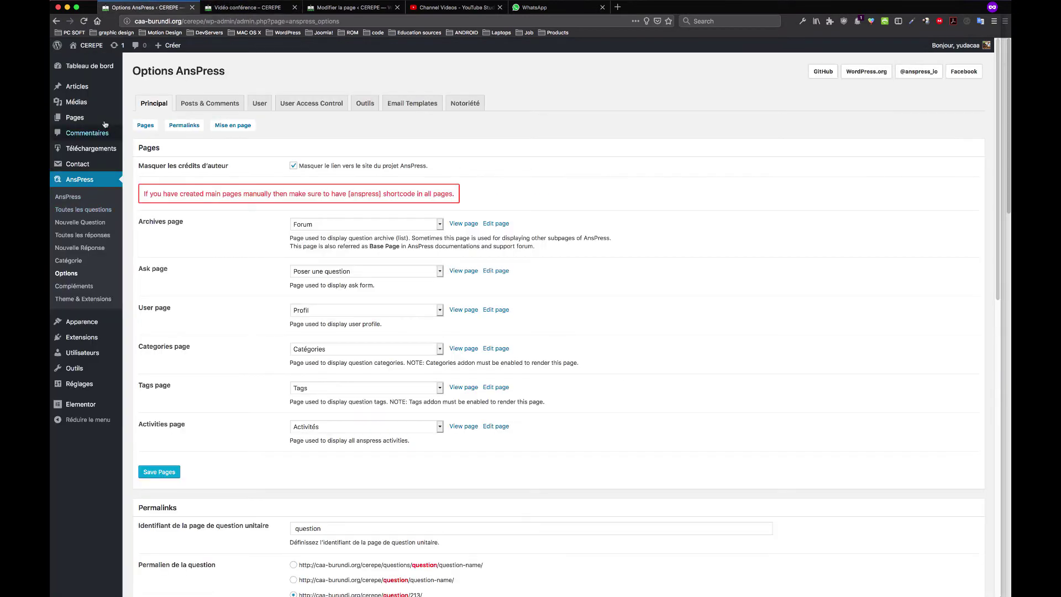
{"action": "left_click", "coordinate": [343, 7]}
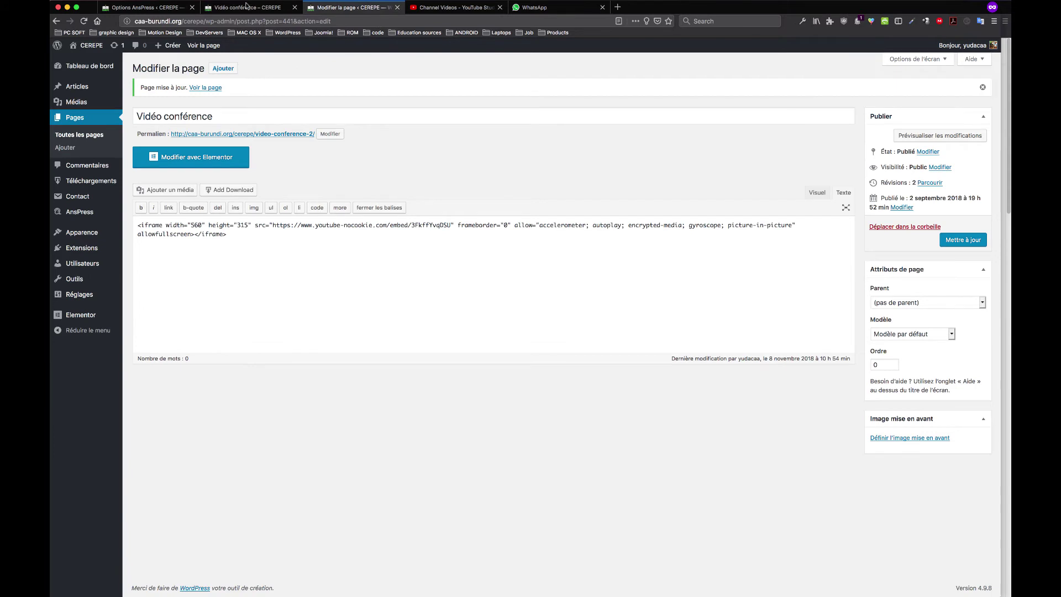
{"action": "left_click", "coordinate": [247, 7]}
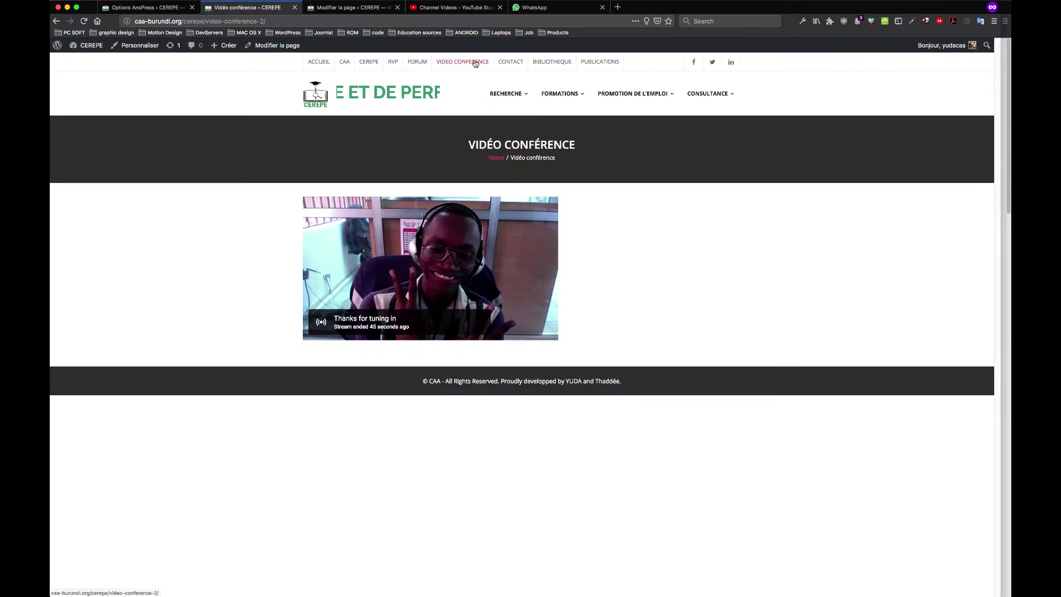
Open the Contact page from the site menu in Elementor, close the Studio tip, and return there
{"action": "left_click", "coordinate": [511, 66]}
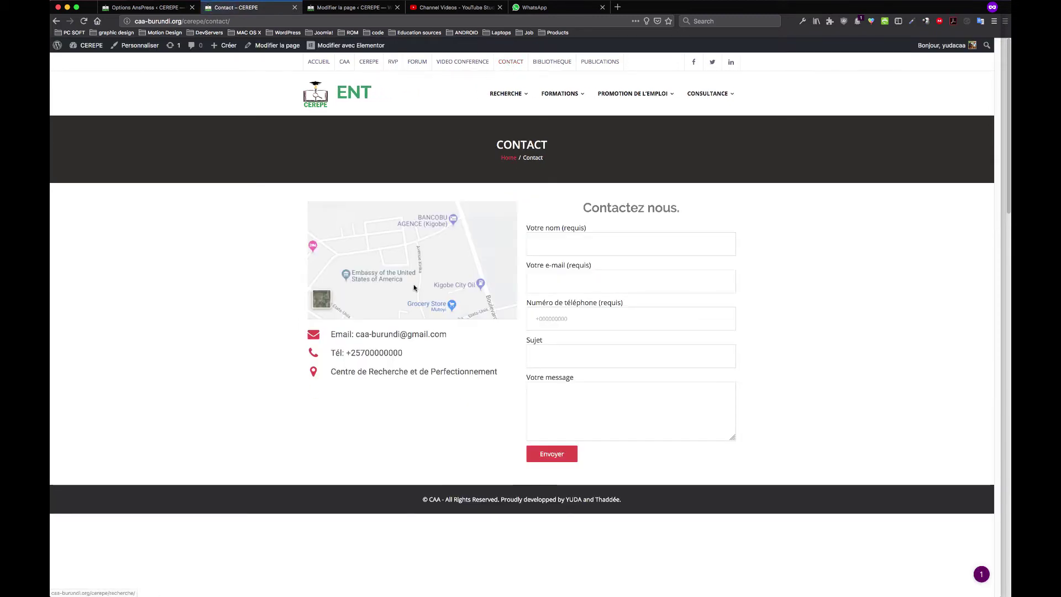
{"action": "left_click", "coordinate": [366, 46]}
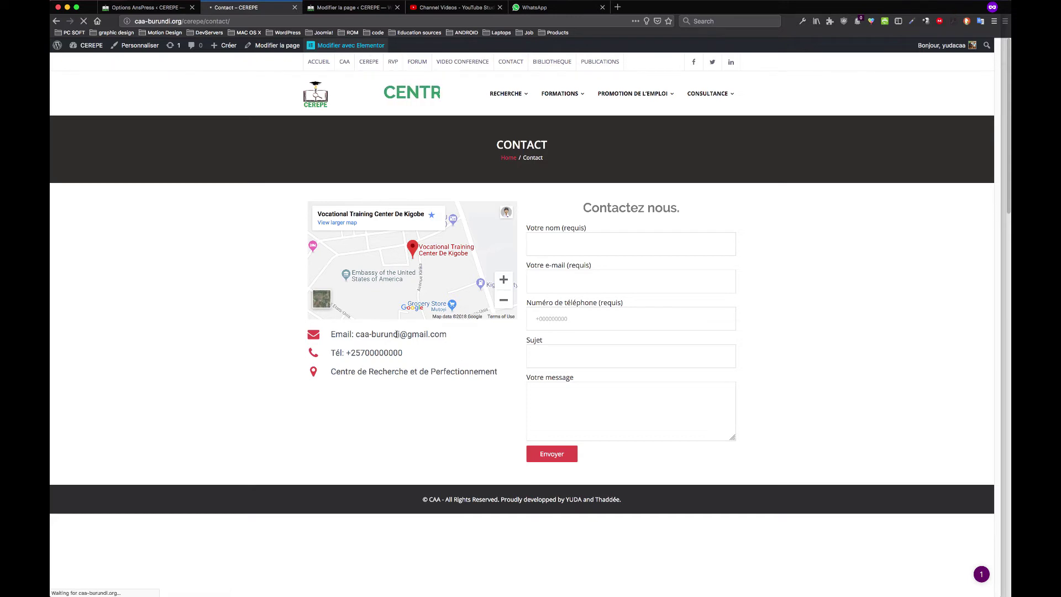
{"action": "left_click", "coordinate": [448, 7]}
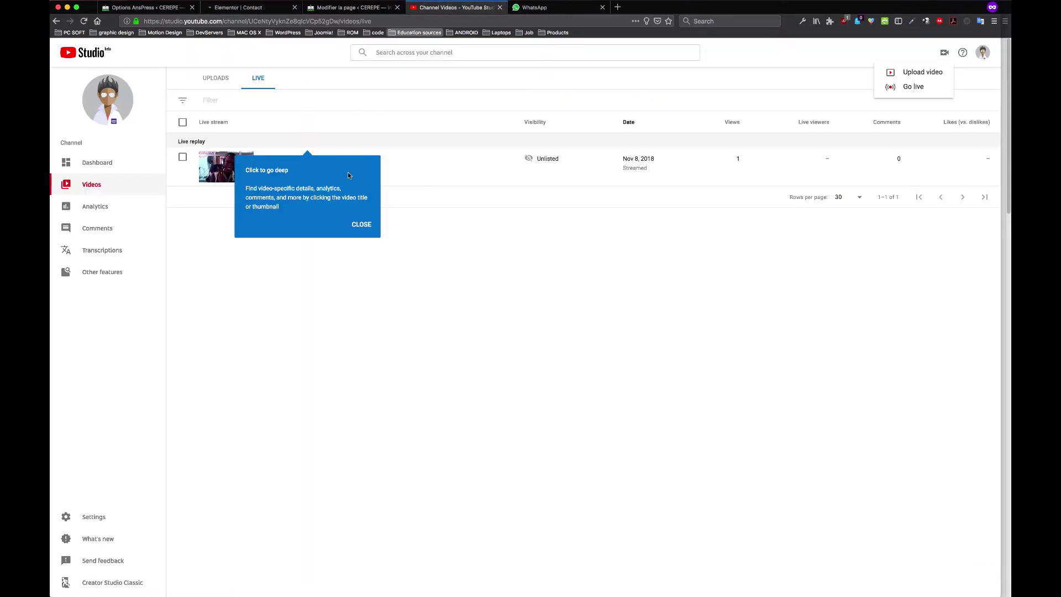
{"action": "left_click", "coordinate": [358, 225]}
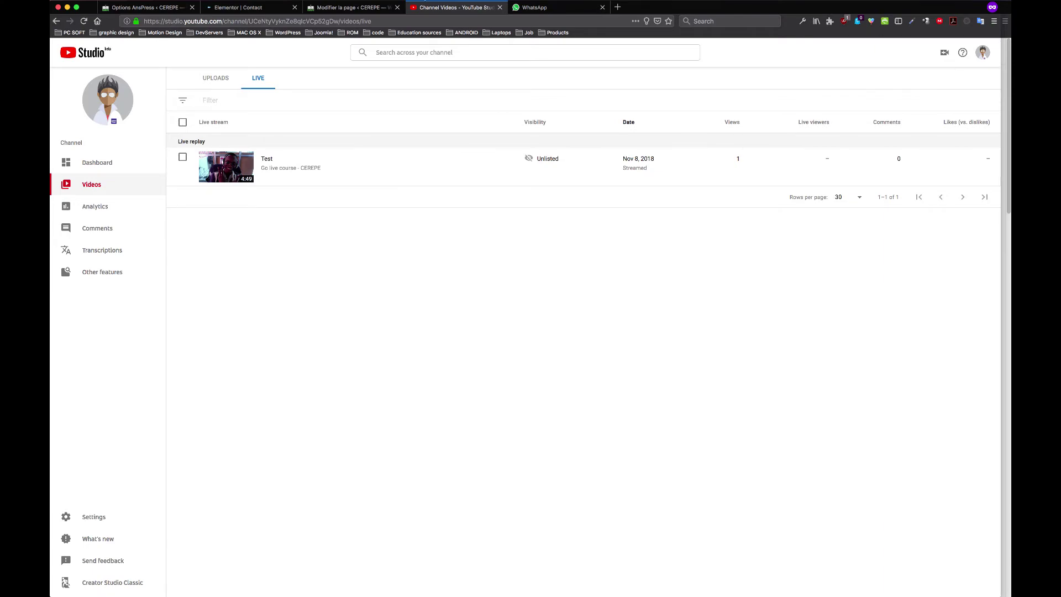
{"action": "left_click", "coordinate": [534, 7]}
{"action": "left_click", "coordinate": [453, 8]}
{"action": "left_click", "coordinate": [378, 6]}
{"action": "left_click", "coordinate": [453, 7]}
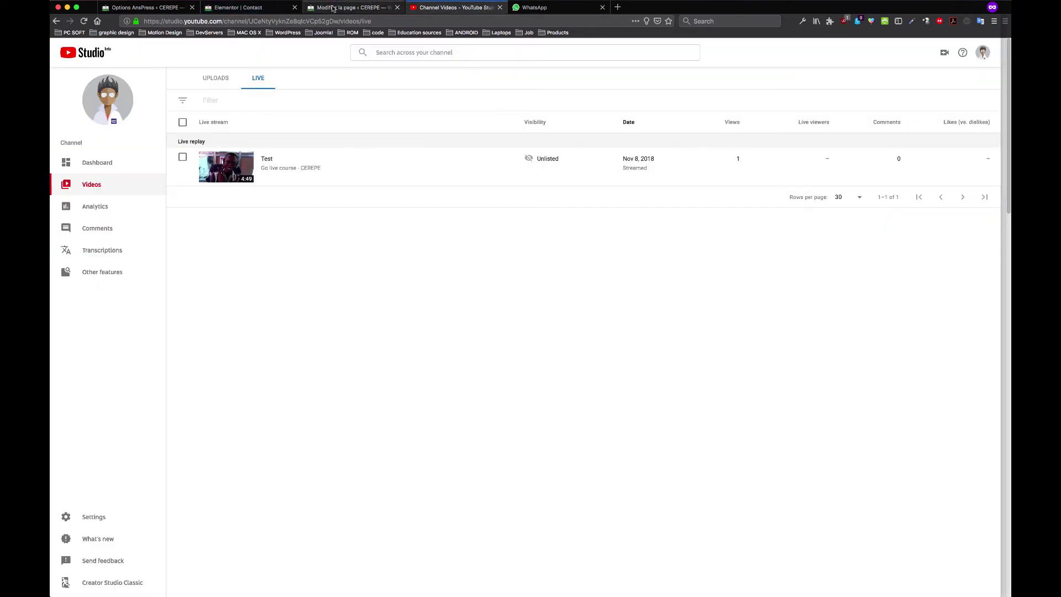
{"action": "left_click", "coordinate": [261, 9]}
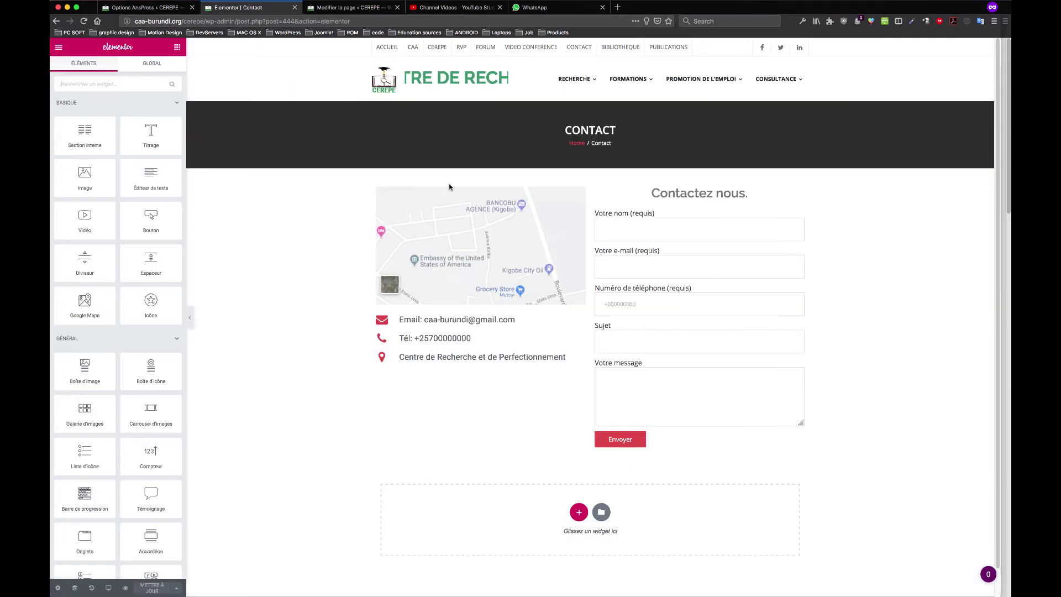
Replace the Gmail address in the Email item's text with the organisation's own-domain address
{"action": "left_click", "coordinate": [483, 322]}
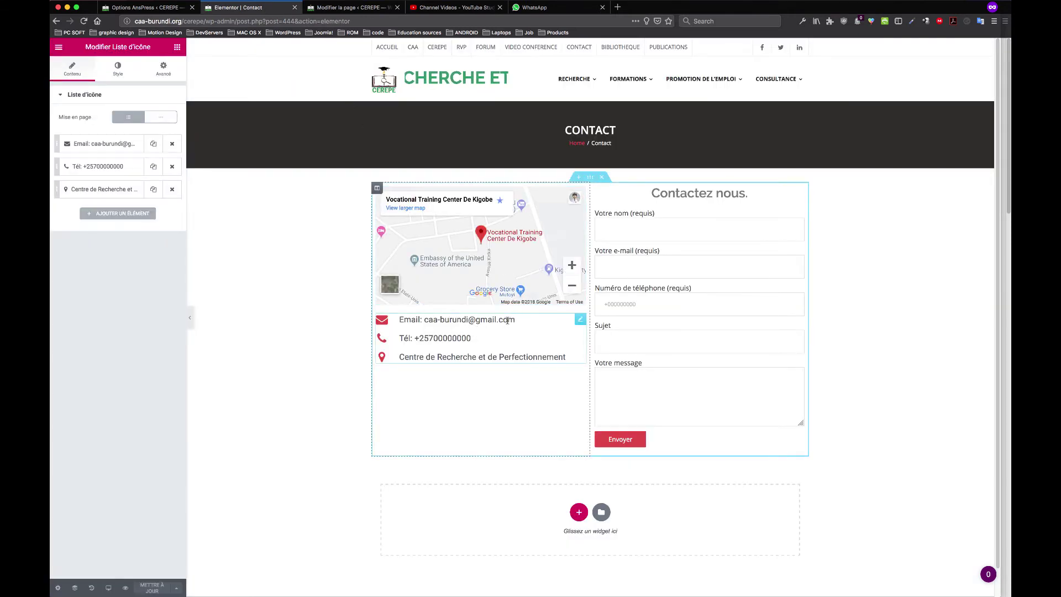
{"action": "left_click", "coordinate": [103, 144]}
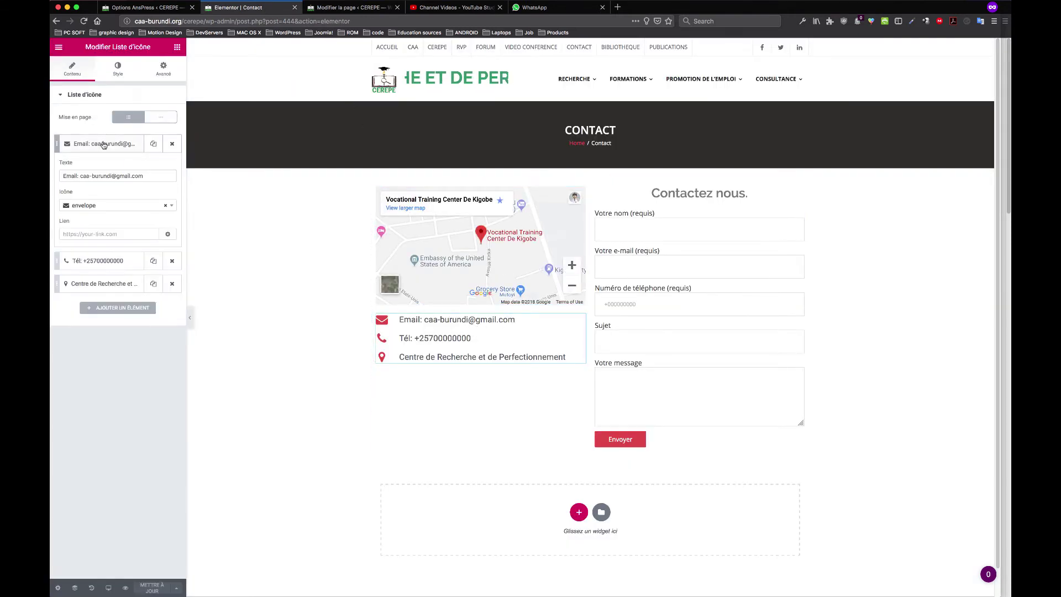
{"action": "triple_click", "coordinate": [145, 176]}
{"action": "key", "text": "Right"}
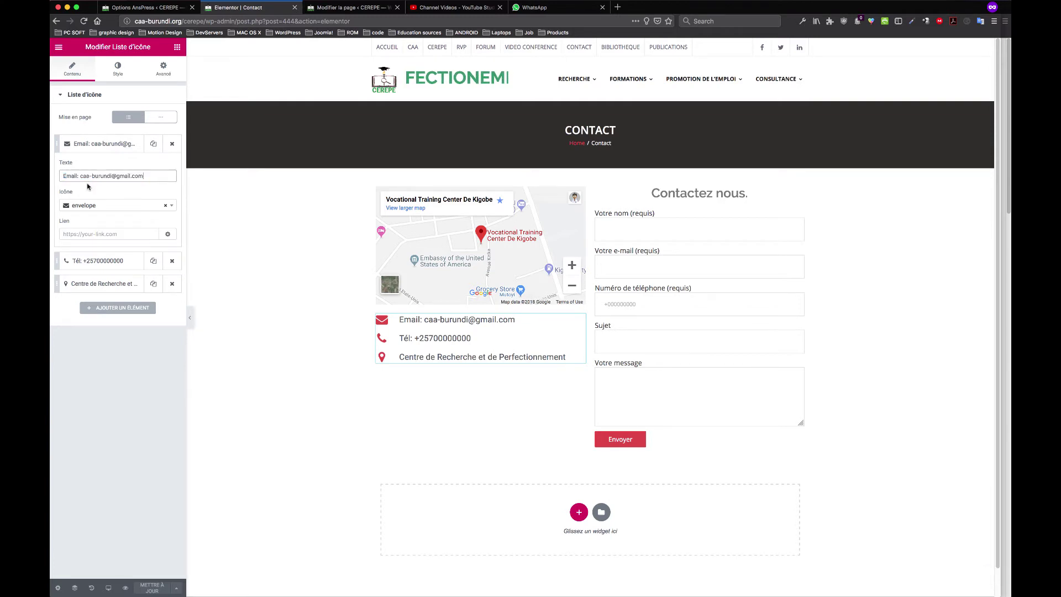
{"action": "left_click_drag", "start_coordinate": [143, 176], "coordinate": [116, 175]}
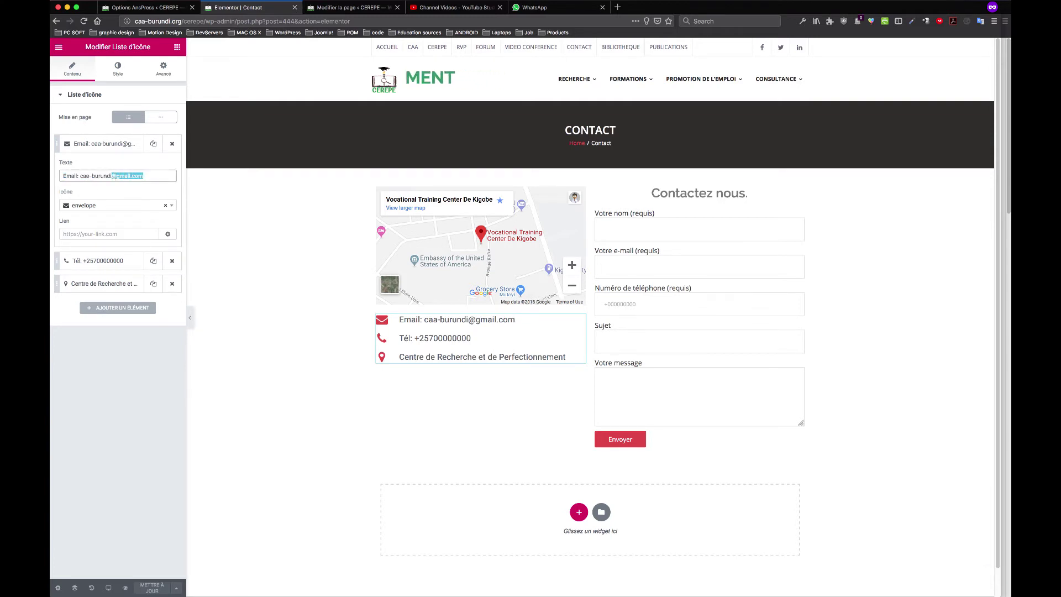
{"action": "key", "text": "BackSpace"}
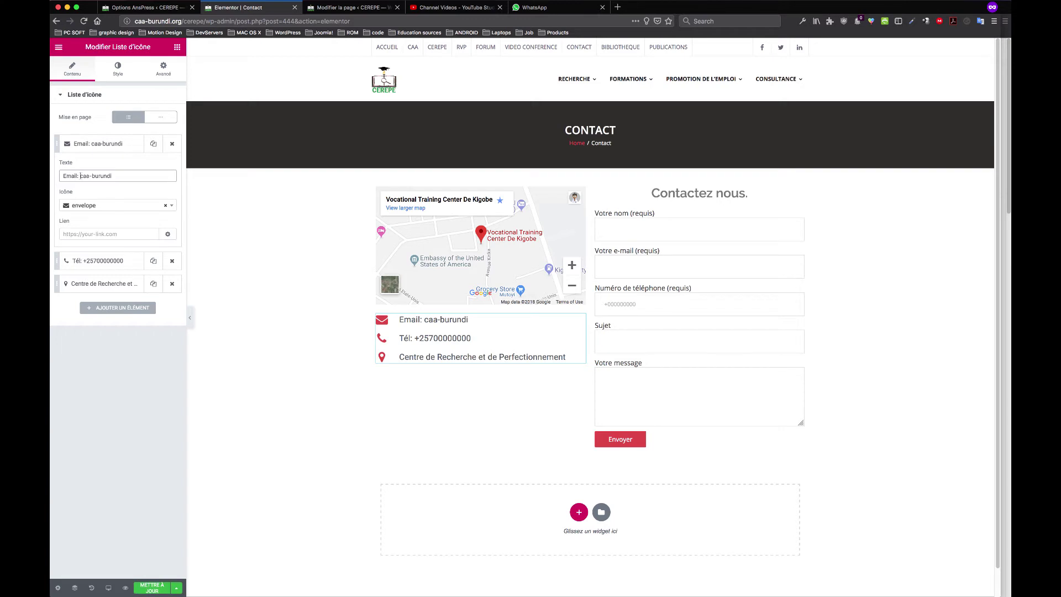
{"action": "type", "text": "info#@"}
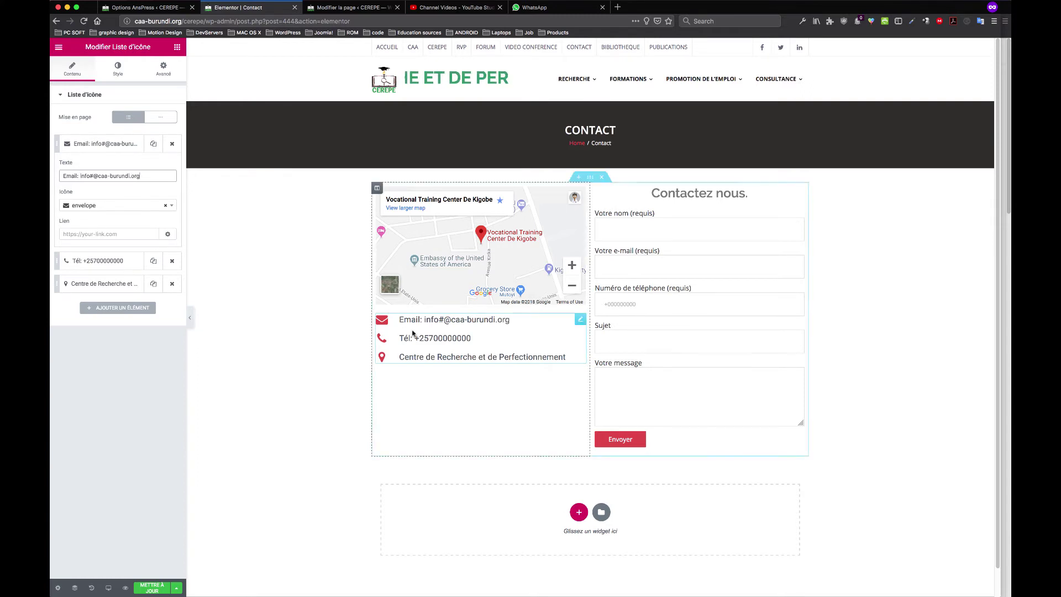
{"action": "left_click", "coordinate": [104, 264]}
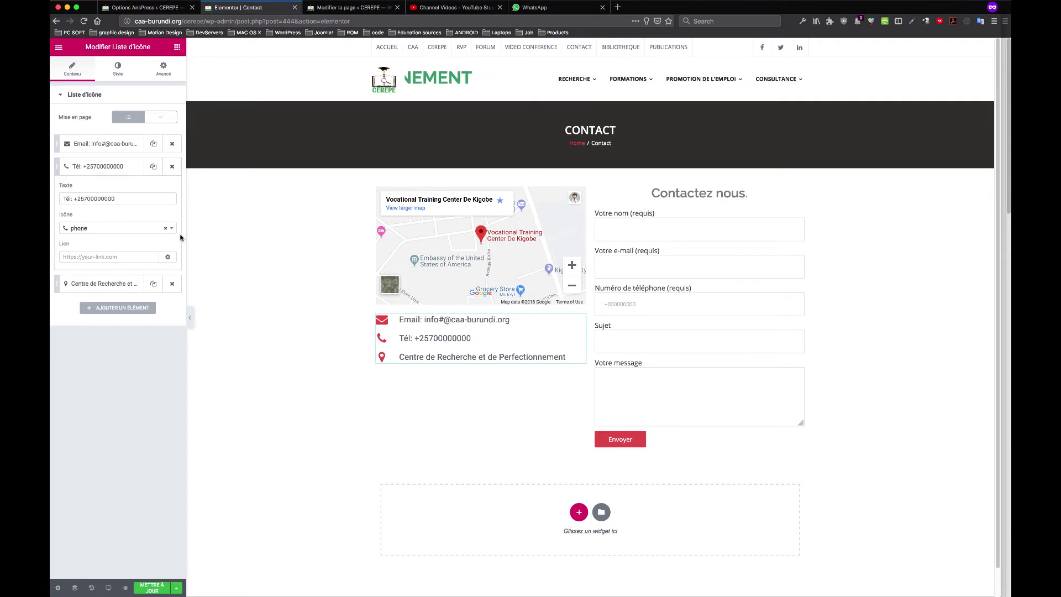
Look up the CAA contact card in Spotlight and select its mobile number
{"action": "key", "text": "super+space"}
{"action": "type", "text": "tha"}
{"action": "key", "text": "BackSpace"}
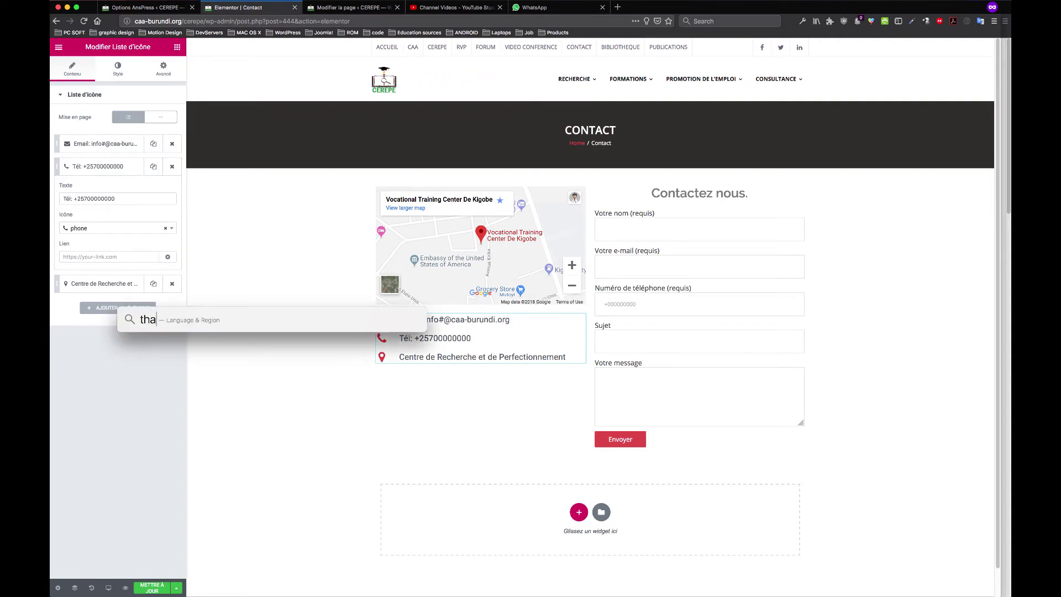
{"action": "type", "text": "dd"}
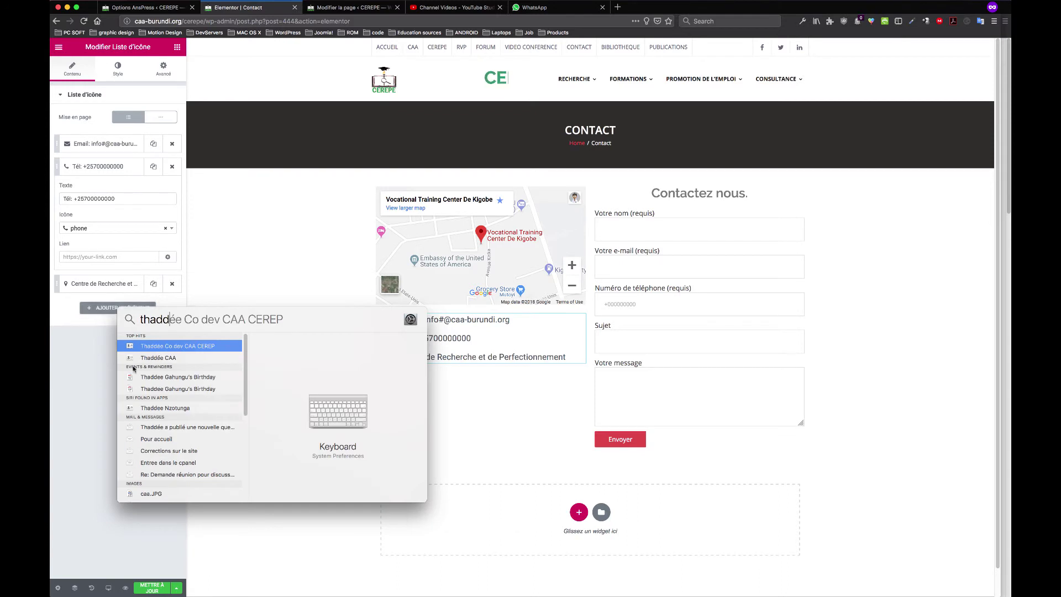
{"action": "left_click", "coordinate": [175, 358]}
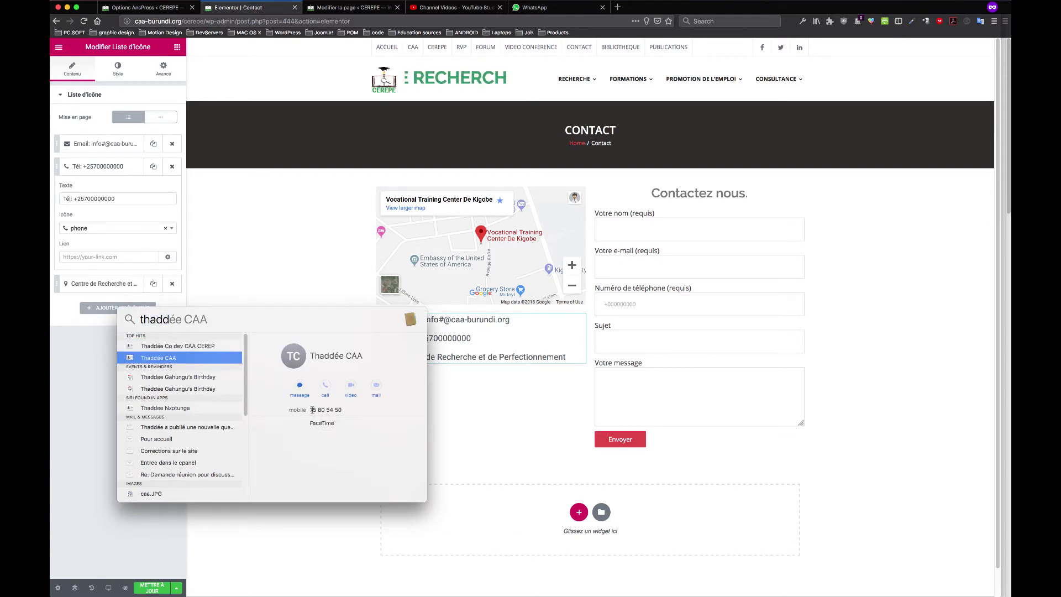
{"action": "left_click_drag", "start_coordinate": [312, 410], "coordinate": [347, 409]}
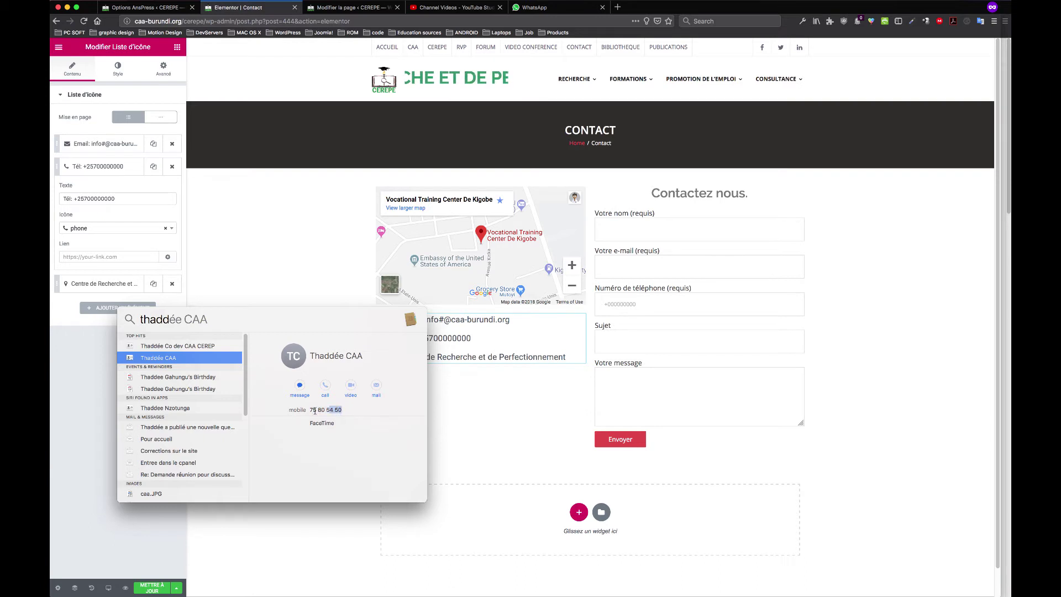
{"action": "left_click", "coordinate": [249, 208]}
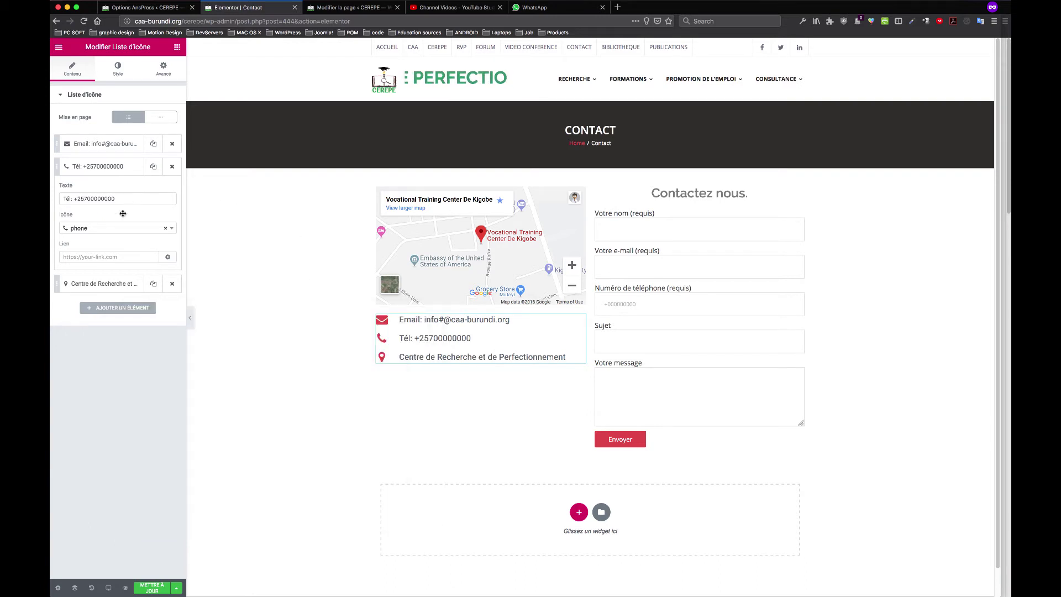
Replace the placeholder zeros in the Tél item's text with the real mobile number
{"action": "left_click", "coordinate": [449, 344]}
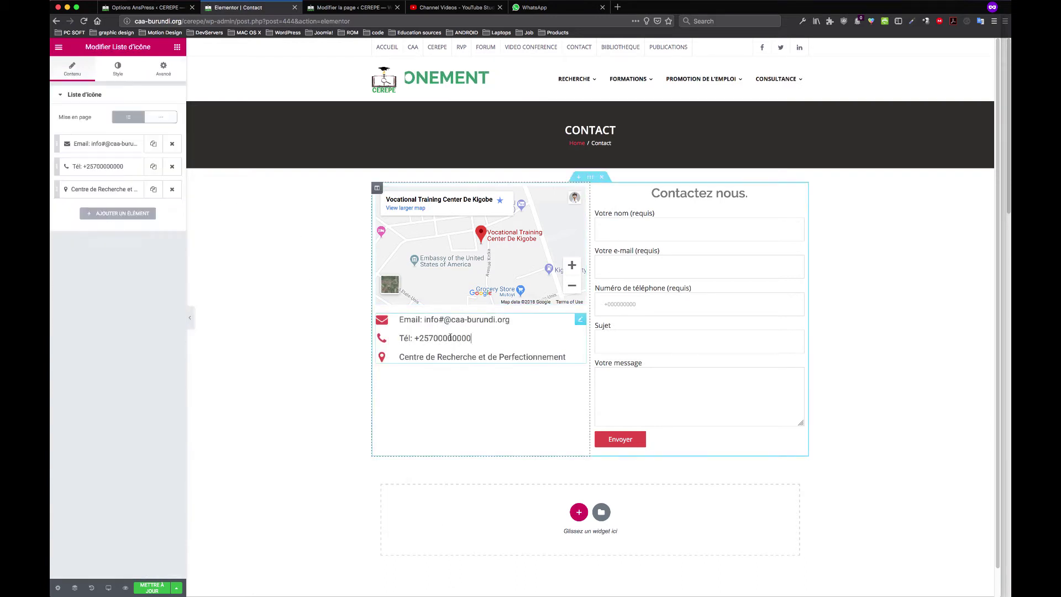
{"action": "left_click", "coordinate": [118, 168]}
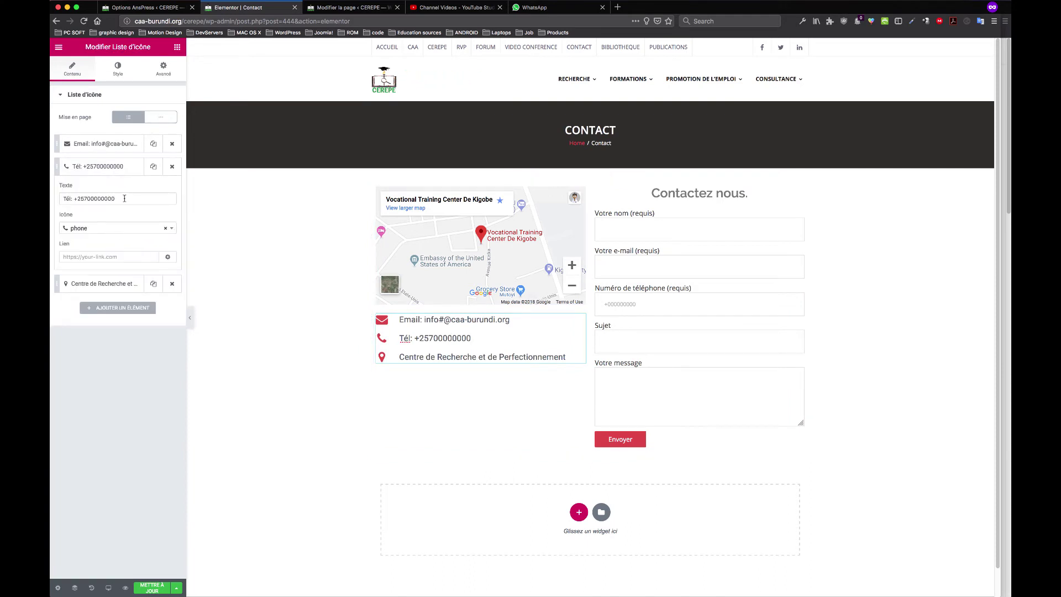
{"action": "left_click_drag", "start_coordinate": [117, 198], "coordinate": [90, 198]}
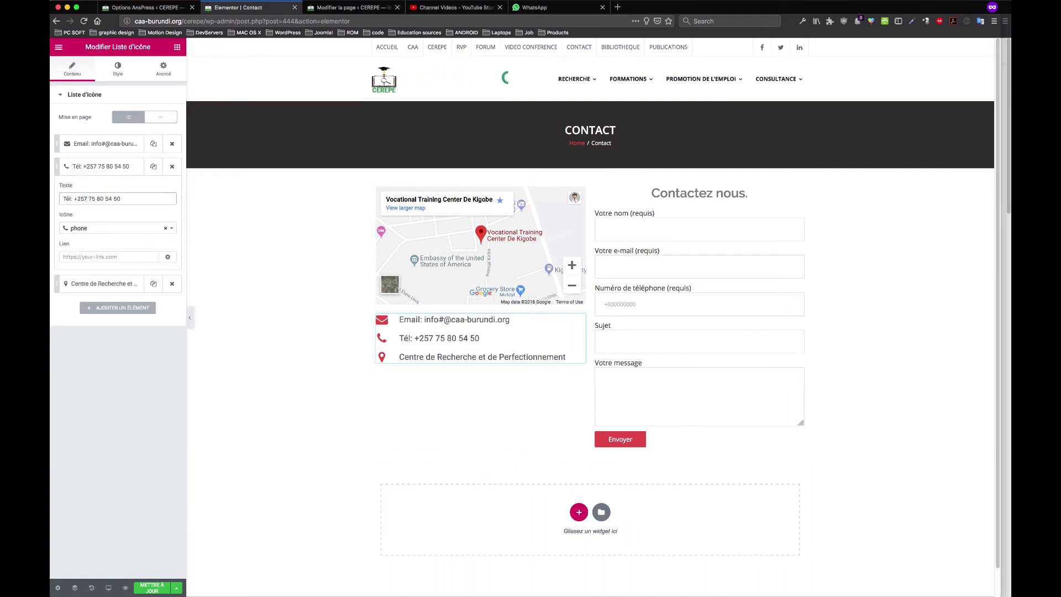
{"action": "left_click", "coordinate": [102, 283]}
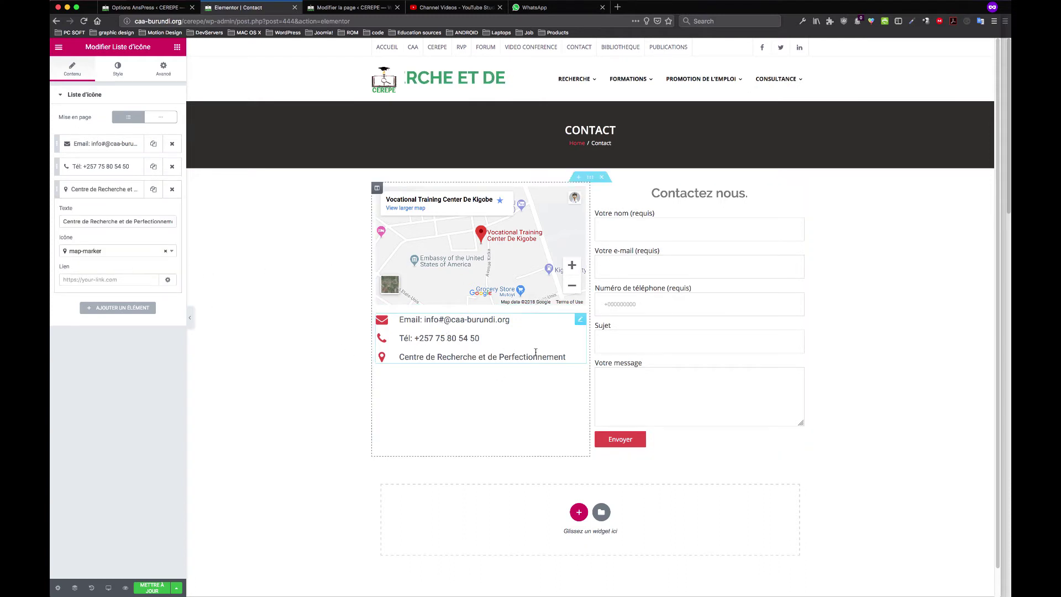
Save the Contact page with Mettre à jour, then glance at the AnsPress options page
{"action": "left_click", "coordinate": [149, 589]}
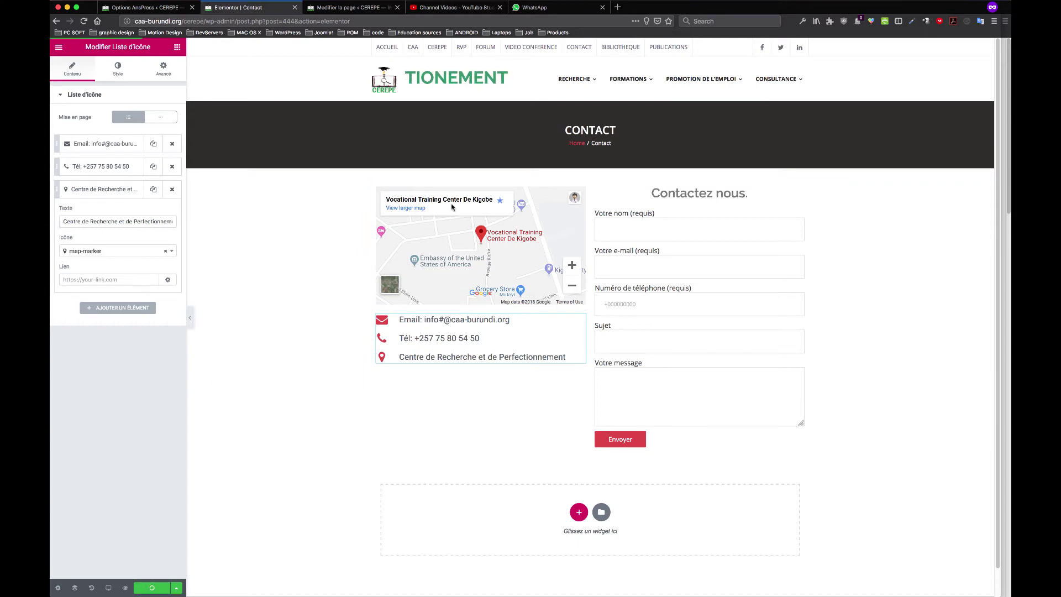
{"action": "left_click", "coordinate": [142, 7]}
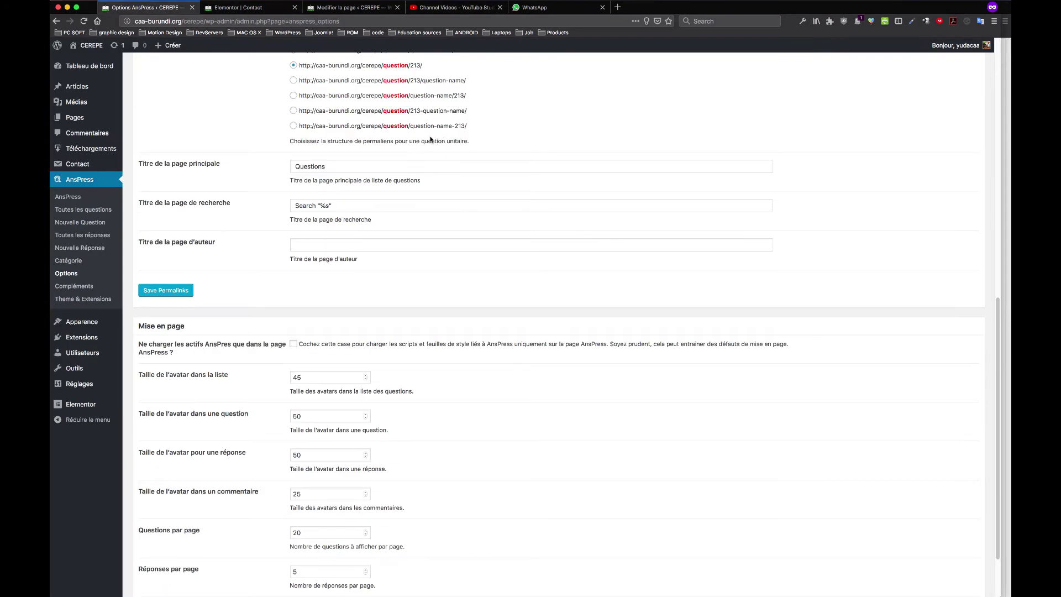
{"action": "scroll", "coordinate": [426, 131], "scroll_direction": "down", "scroll_amount": 3}
{"action": "scroll", "coordinate": [426, 131], "scroll_direction": "up", "scroll_amount": 10}
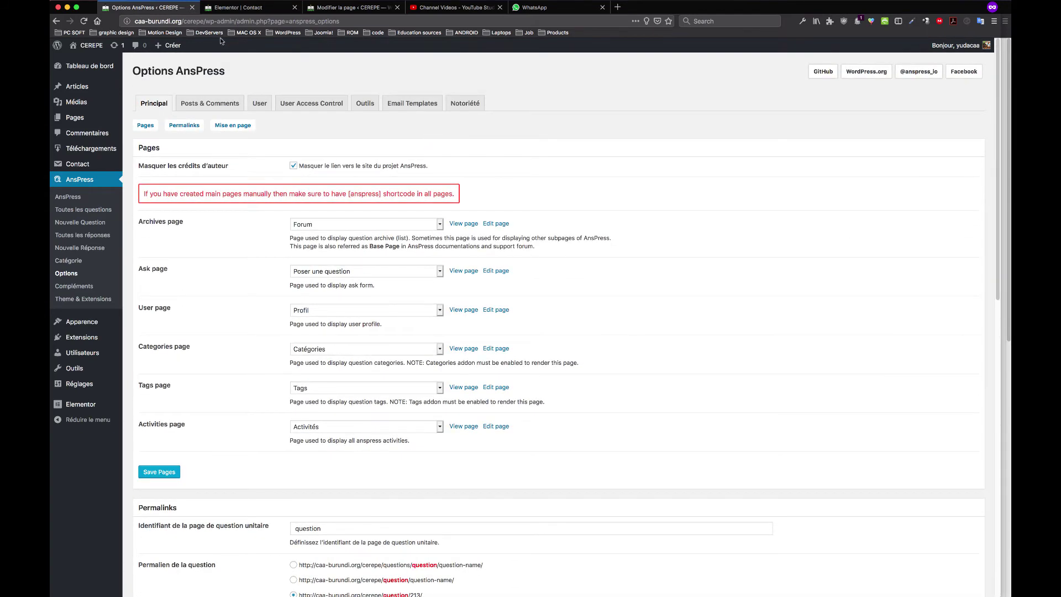
Inspect the Vidéo conférence page's iframe embed code by selecting and deselecting it
{"action": "mouse_move", "coordinate": [86, 167]}
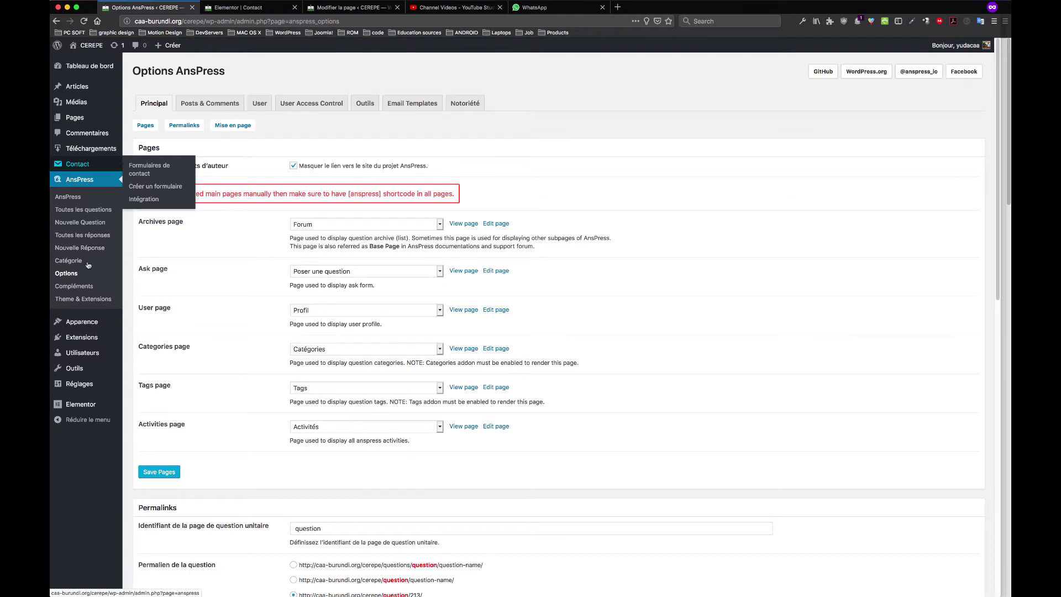
{"action": "mouse_move", "coordinate": [92, 331]}
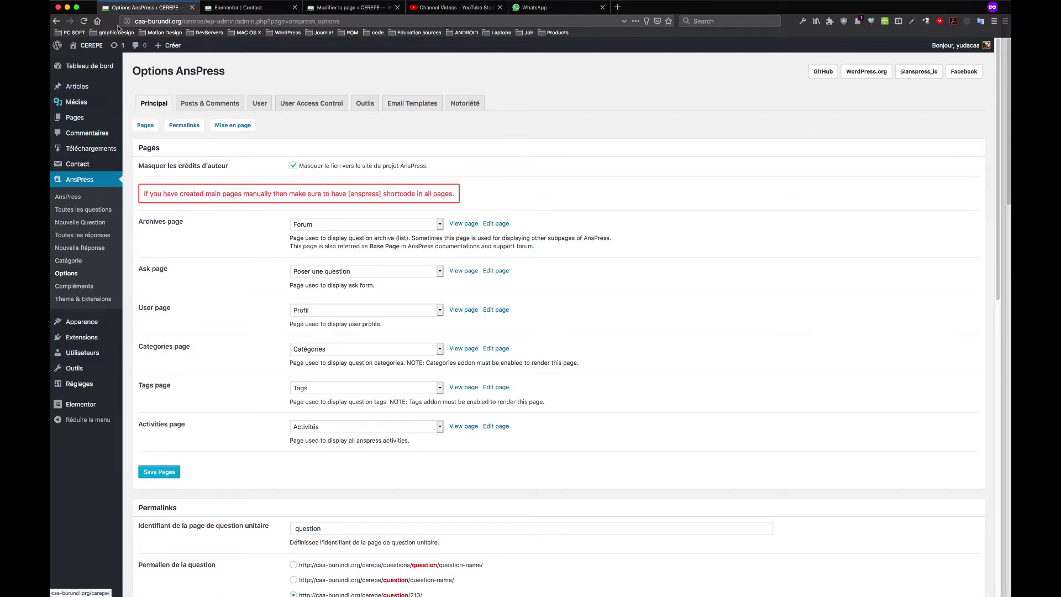
{"action": "left_click", "coordinate": [239, 9]}
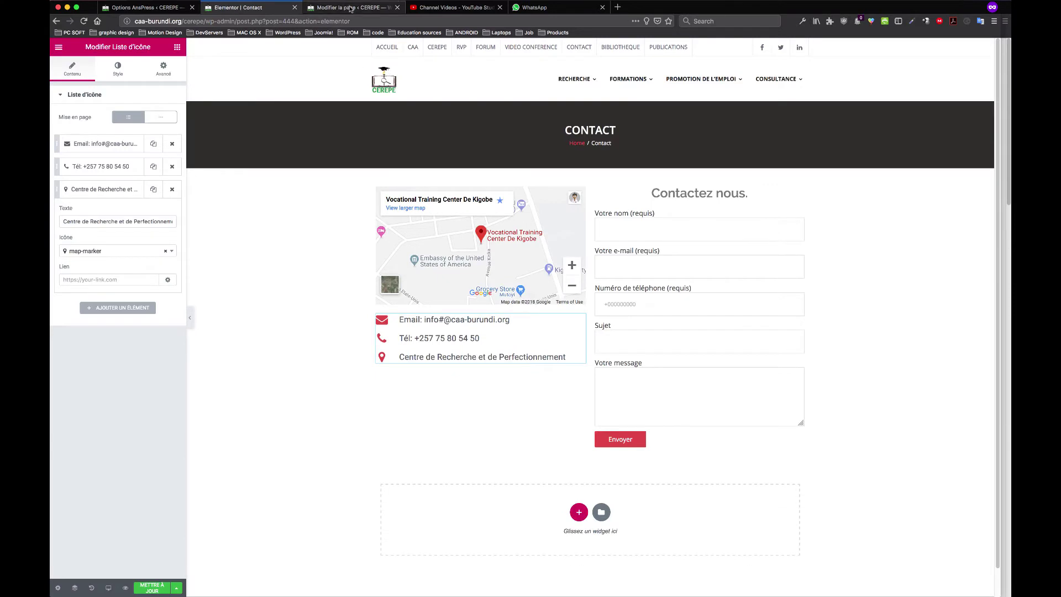
{"action": "left_click", "coordinate": [351, 7]}
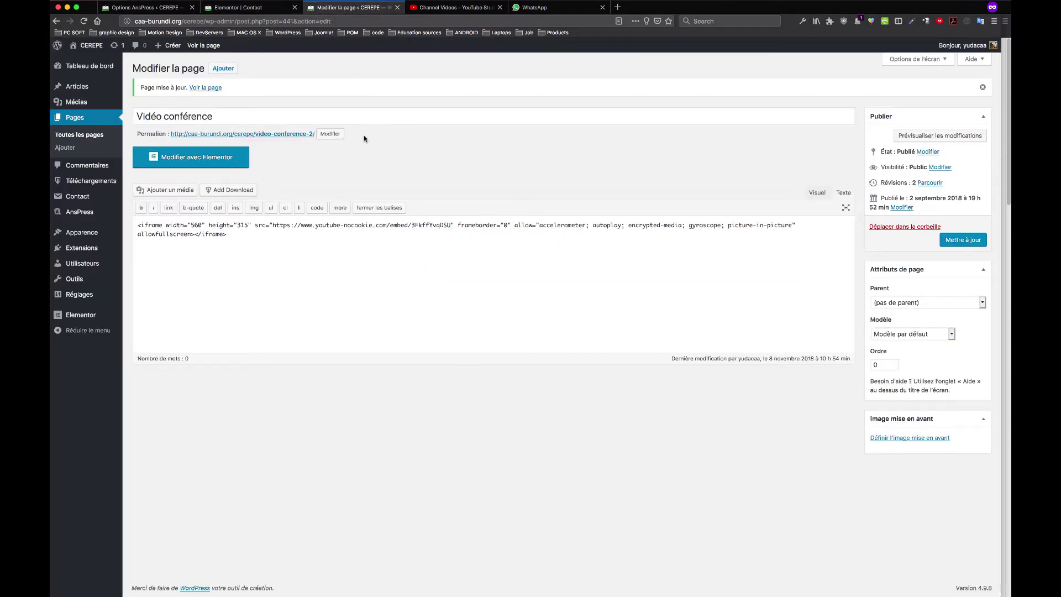
{"action": "left_click", "coordinate": [231, 236]}
{"action": "left_click_drag", "start_coordinate": [233, 240], "coordinate": [139, 225]}
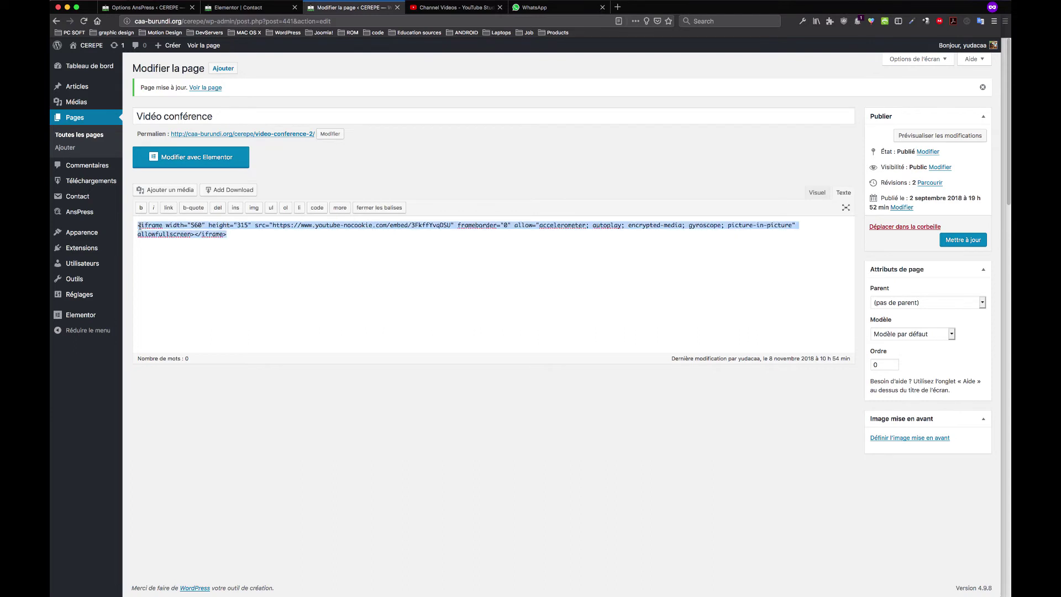
{"action": "left_click", "coordinate": [321, 252]}
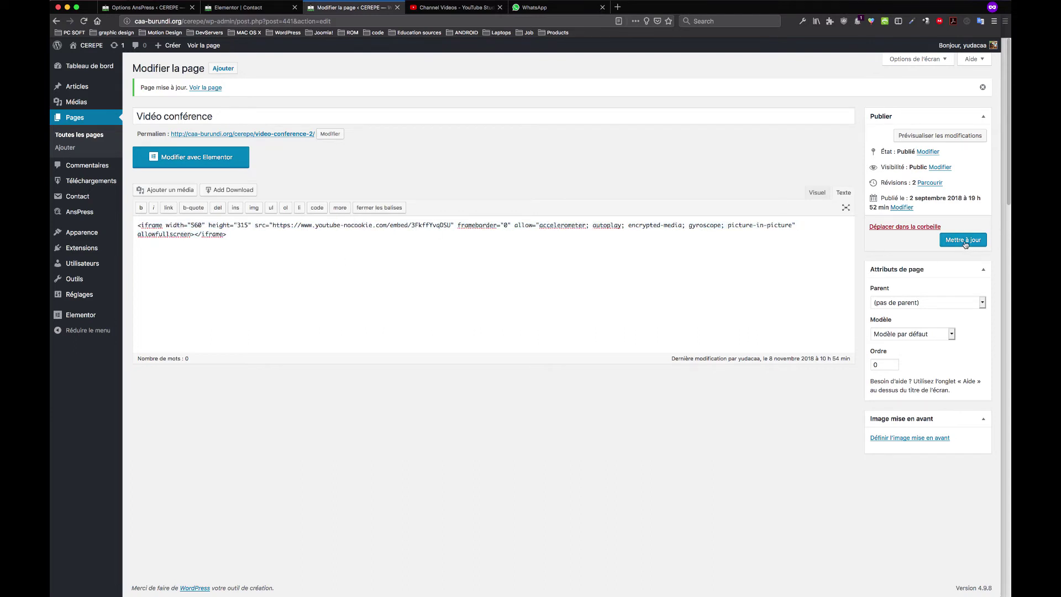
Cycle through Studio, Contact and AnsPress tabs back to the Vidéo conférence editor, caret after the embed
{"action": "left_click", "coordinate": [453, 7]}
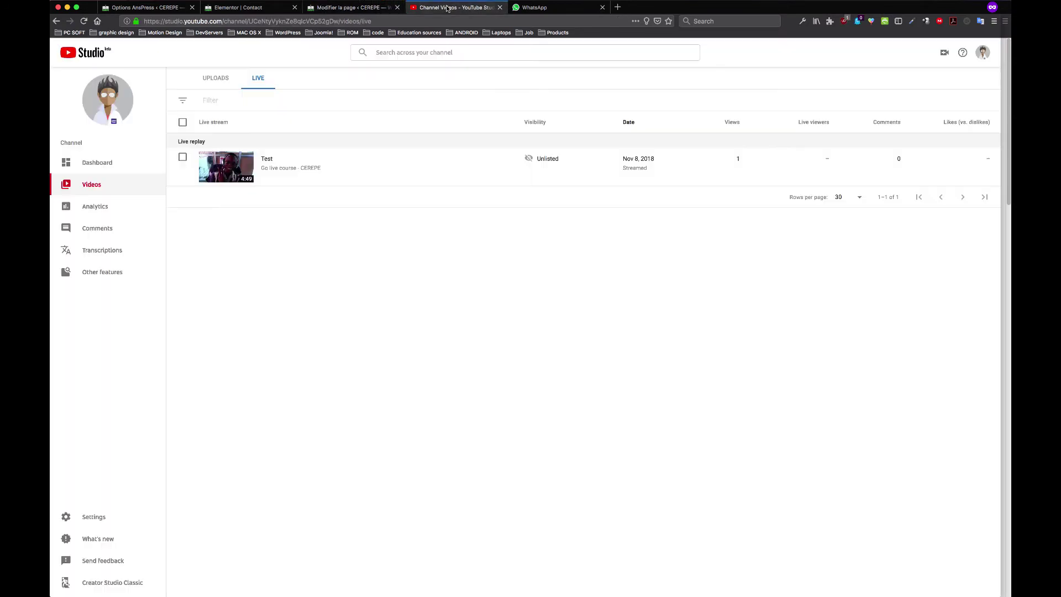
{"action": "left_click", "coordinate": [351, 8]}
{"action": "left_click", "coordinate": [243, 8]}
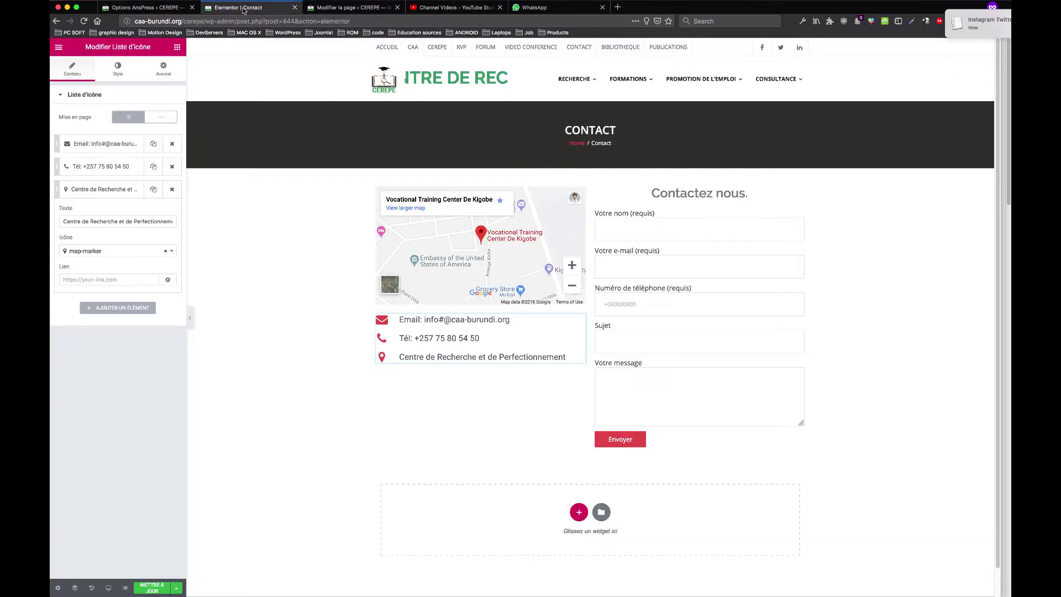
{"action": "left_click", "coordinate": [114, 8]}
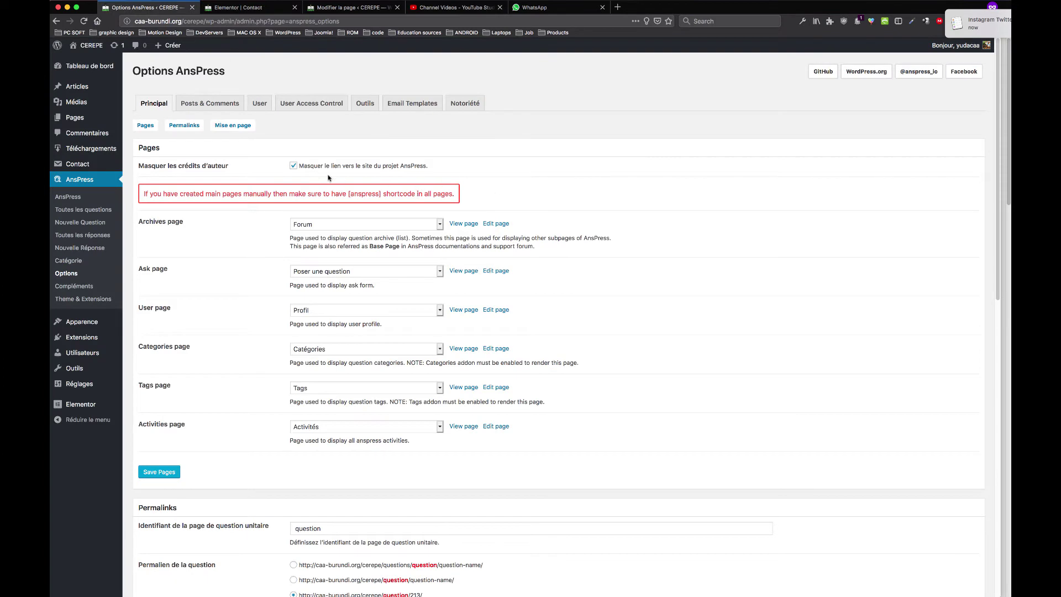
{"action": "left_click", "coordinate": [359, 8]}
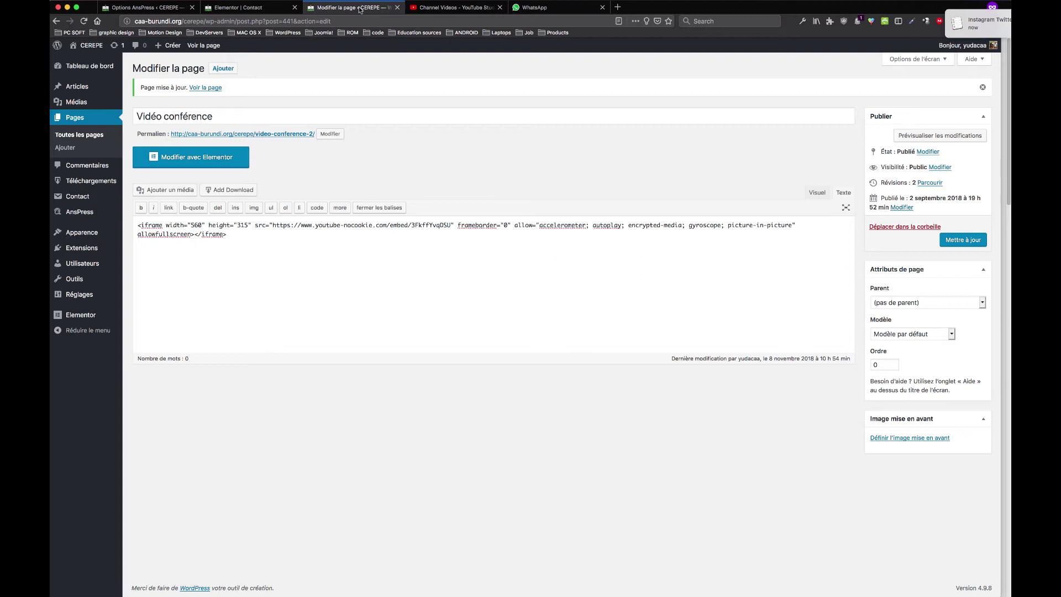
{"action": "left_click", "coordinate": [150, 332]}
Go via Utilisateurs > Ajouter to Tous les utilisateurs, listing the four accounts
{"action": "mouse_move", "coordinate": [93, 263]}
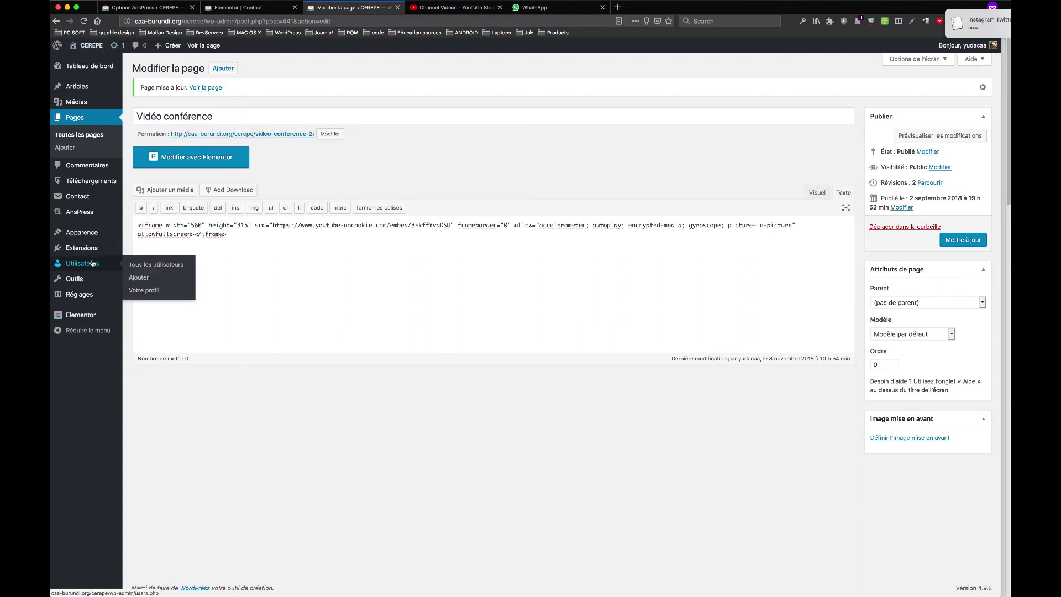
{"action": "left_click", "coordinate": [145, 279]}
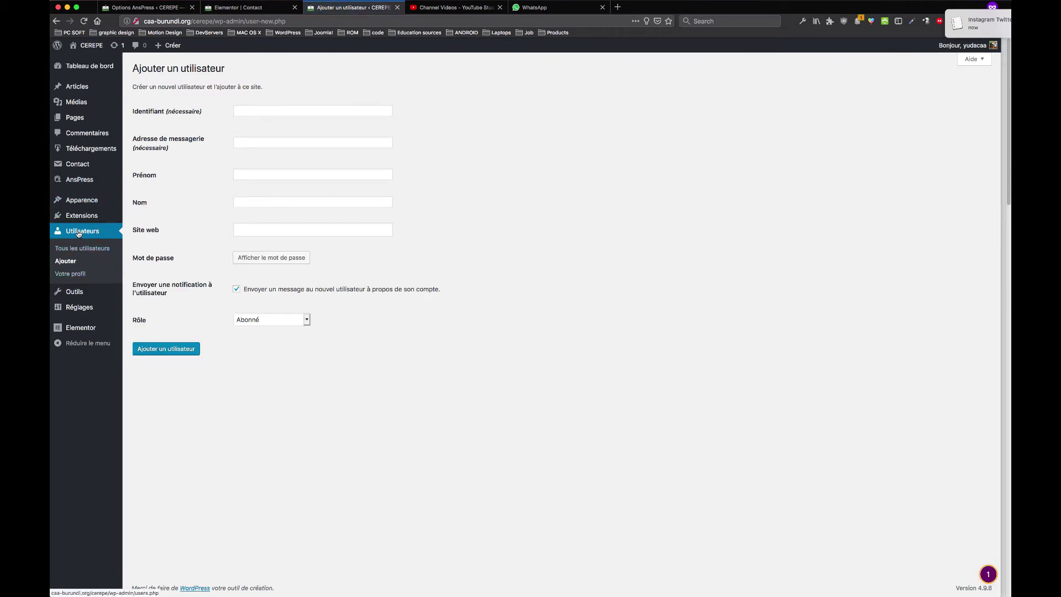
{"action": "left_click", "coordinate": [88, 251]}
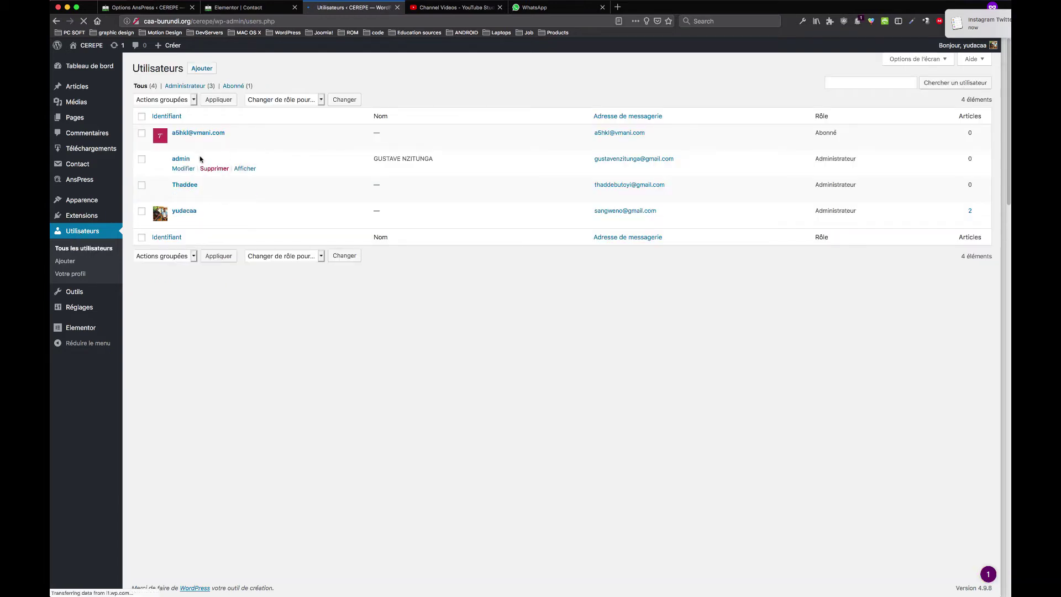
{"action": "left_click_drag", "start_coordinate": [242, 134], "coordinate": [176, 160]}
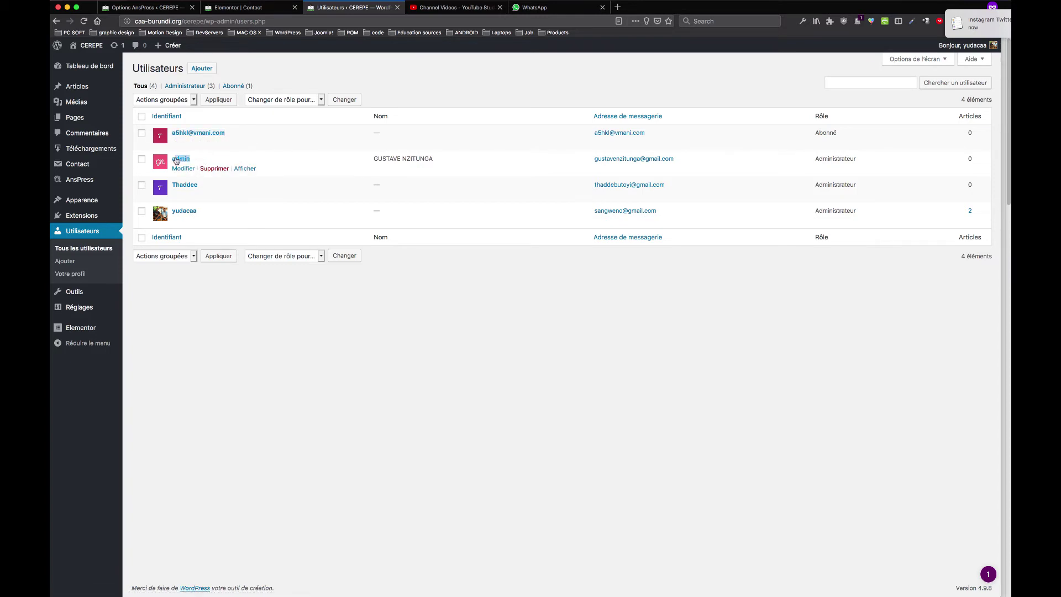
{"action": "left_click", "coordinate": [271, 300]}
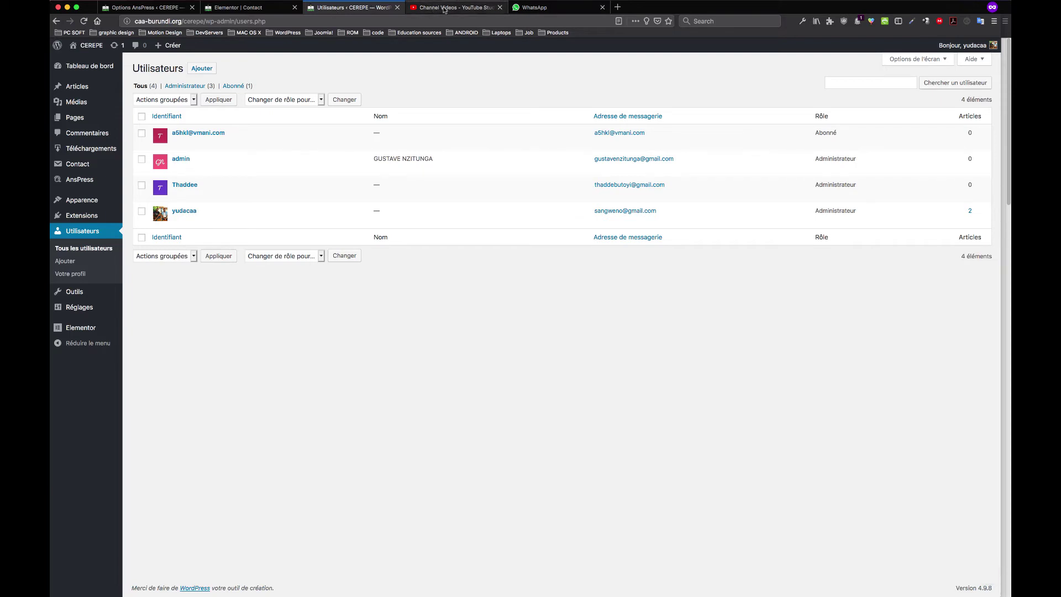
Load caa-burundi.org/sga/wp-admin in a new private tab
{"action": "left_click", "coordinate": [618, 8]}
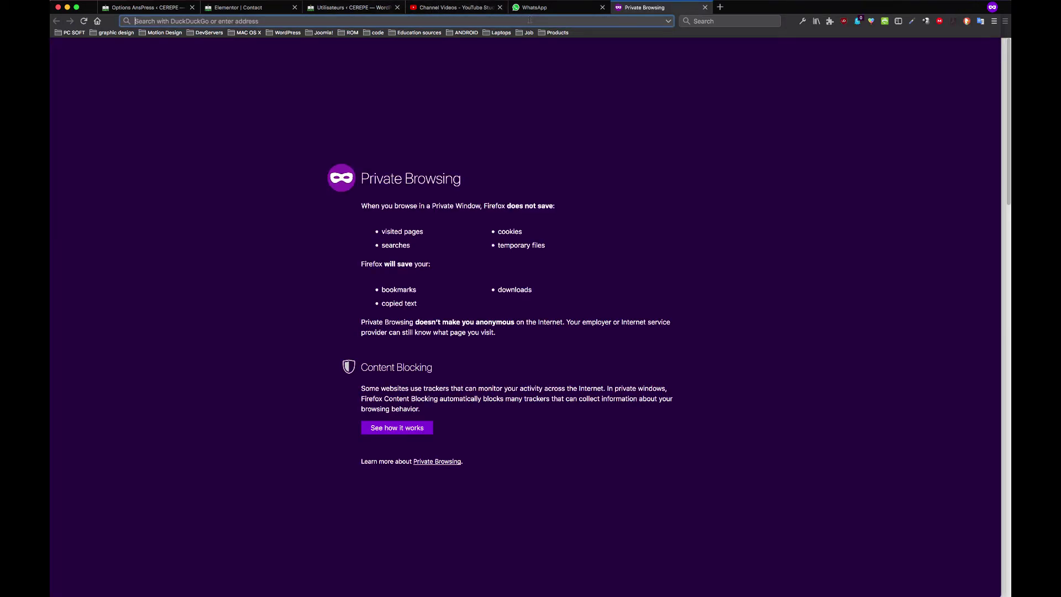
{"action": "type", "text": "caa-burundi.org/"}
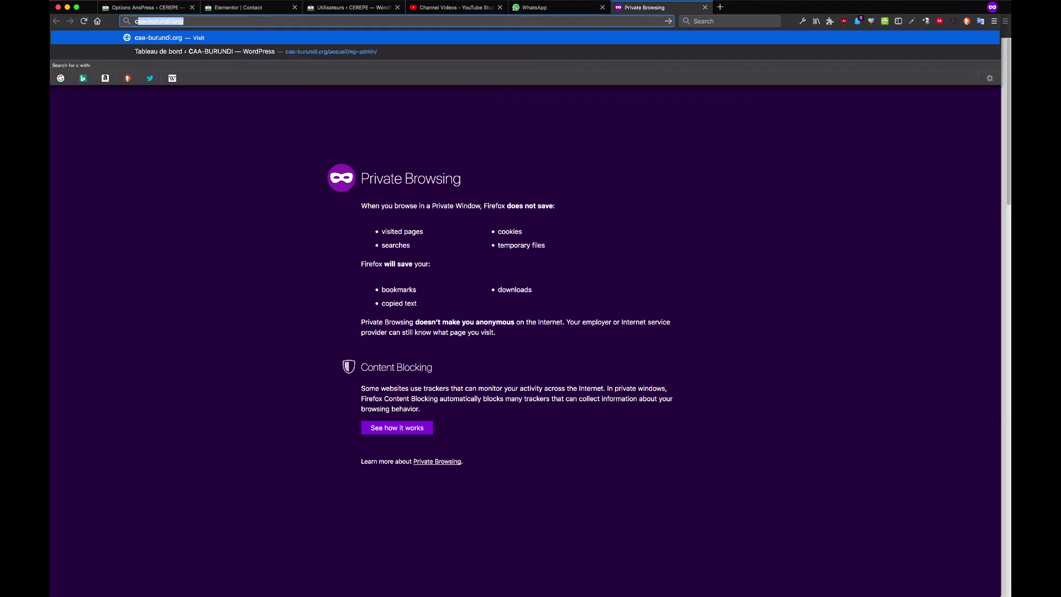
{"action": "left_click", "coordinate": [543, 8]}
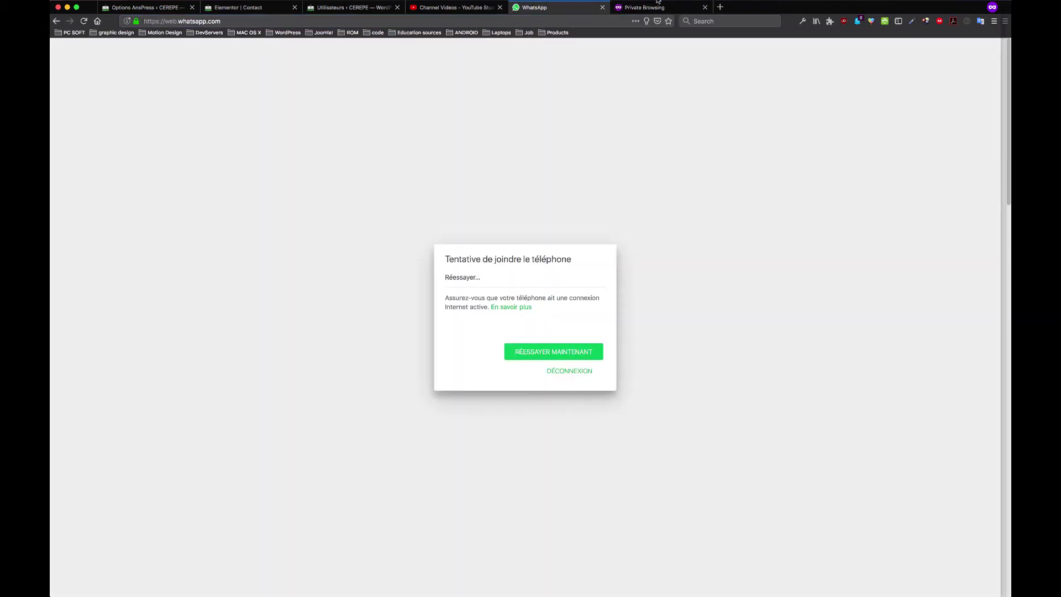
{"action": "left_click", "coordinate": [658, 2]}
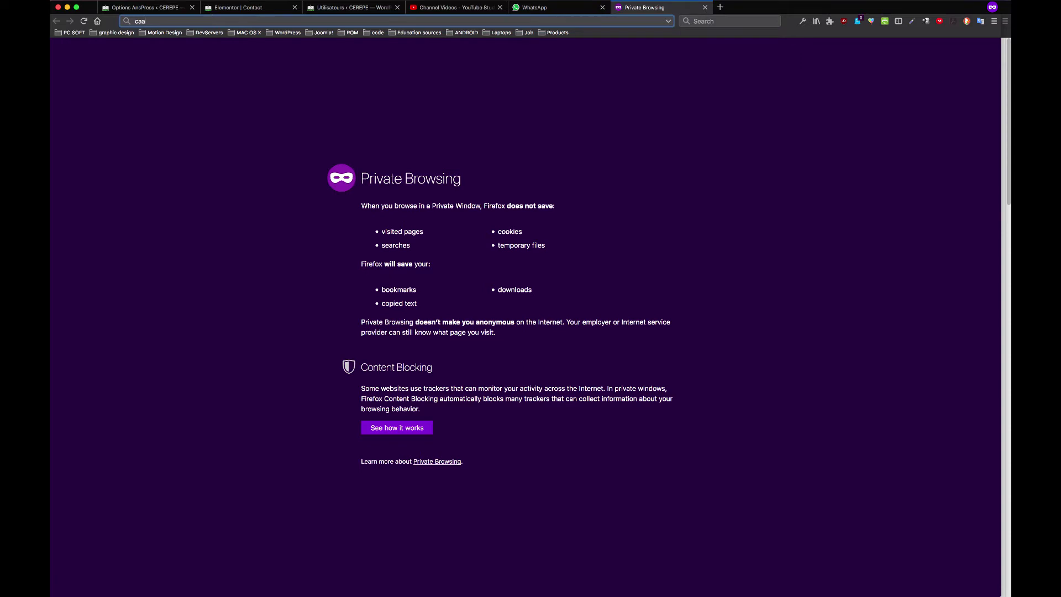
{"action": "type", "text": "-b"}
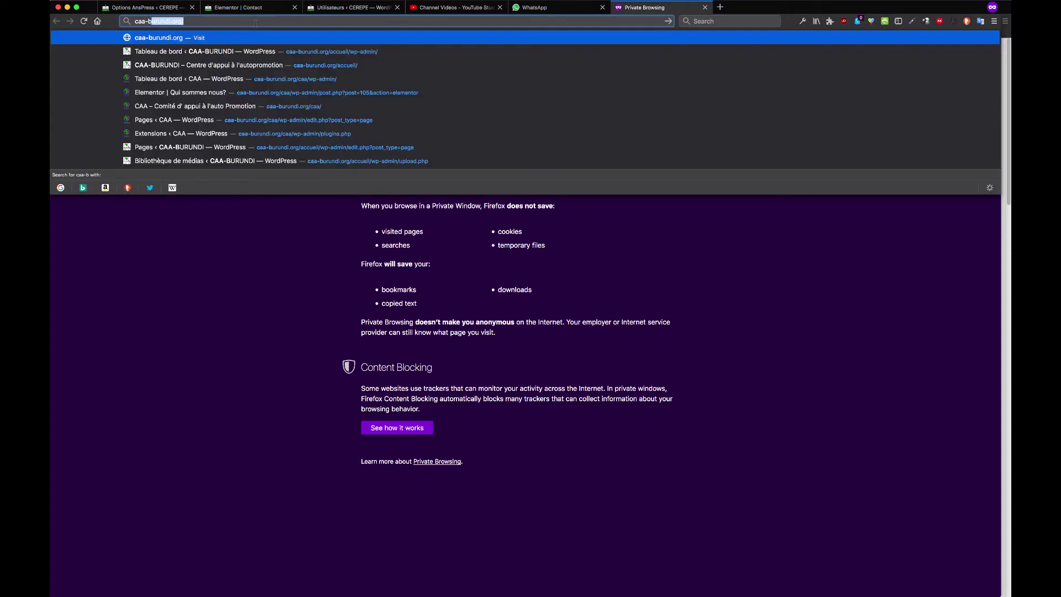
{"action": "key", "text": "Right"}
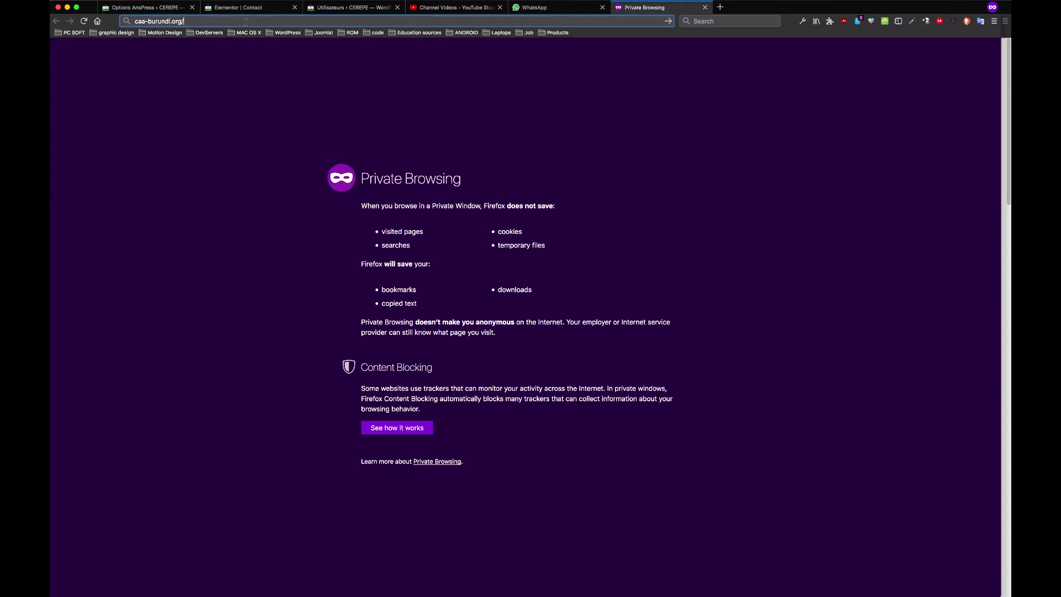
{"action": "type", "text": "sga"}
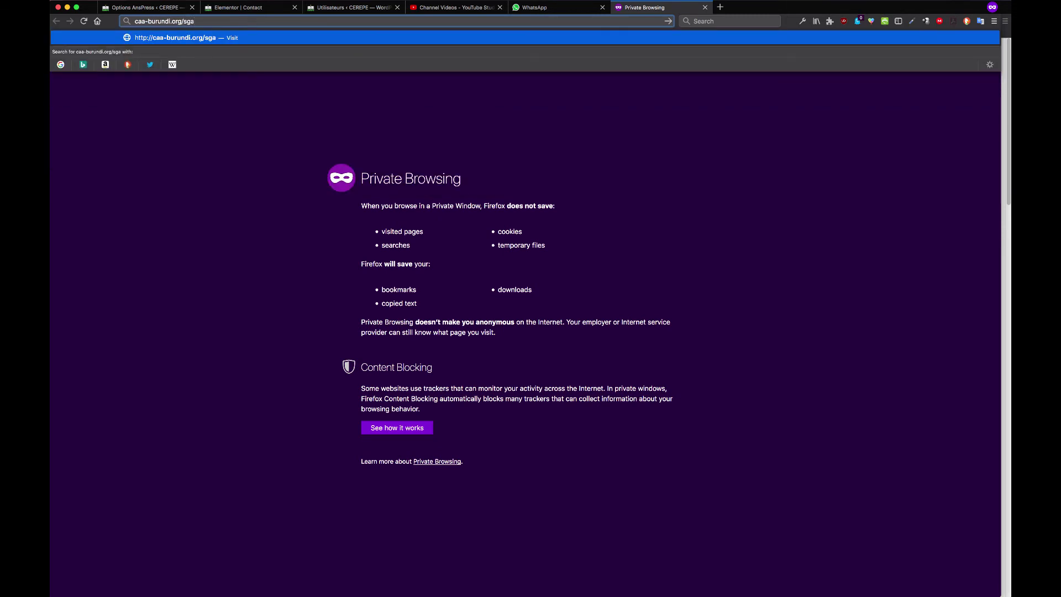
{"action": "type", "text": "/wp-admin"}
{"action": "key", "text": "Return"}
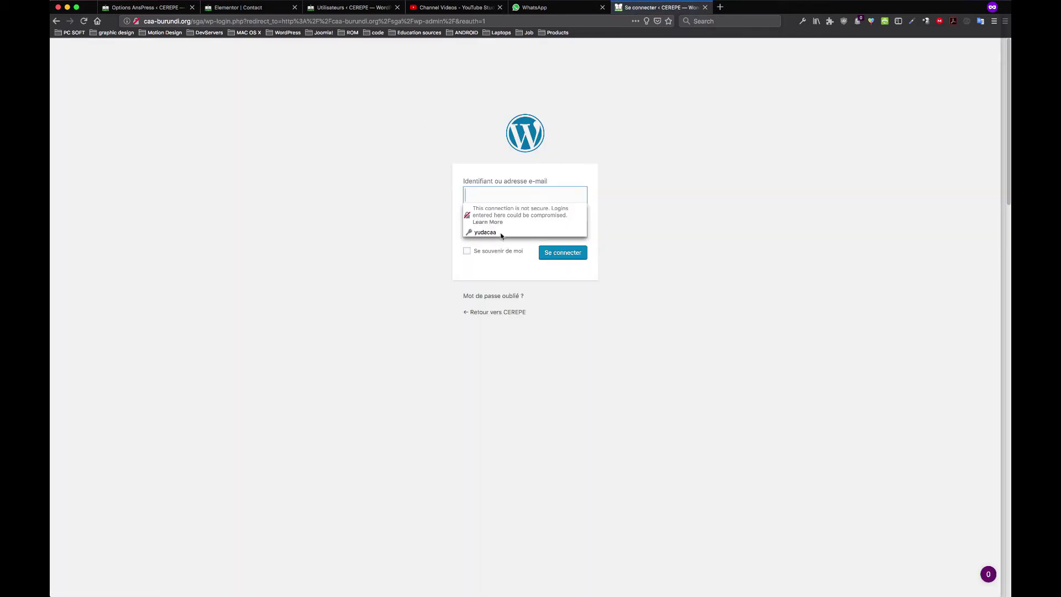
Sign in with the saved login credentials via Se connecter
{"action": "left_click", "coordinate": [500, 232]}
{"action": "left_click", "coordinate": [467, 251]}
{"action": "left_click", "coordinate": [550, 256]}
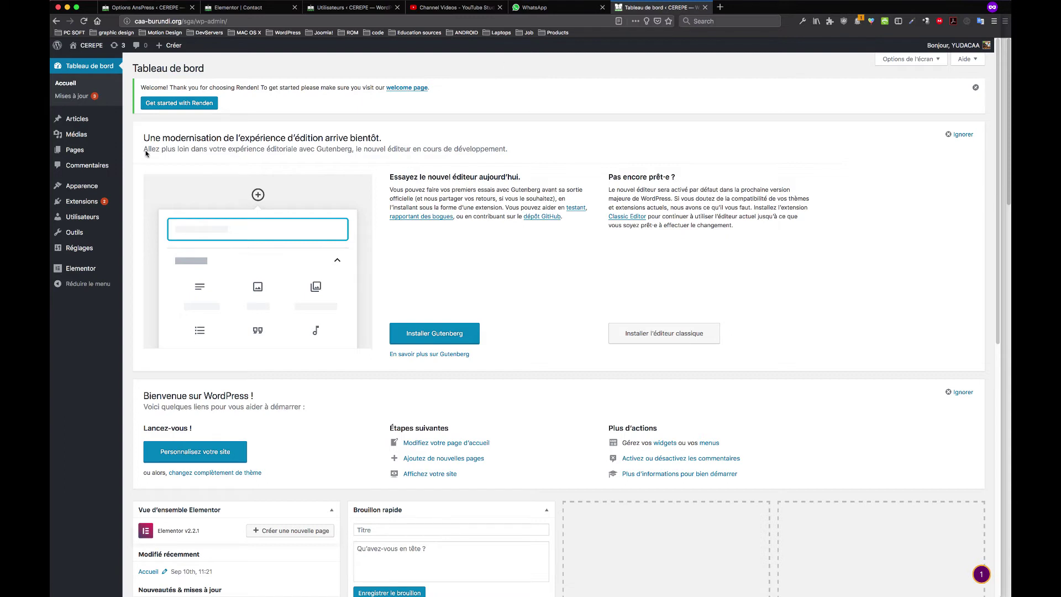
Update Elementor to 2.2.7 and start the LearnPress update on the Extensions page, then go to YouTube Studio
{"action": "left_click", "coordinate": [92, 202]}
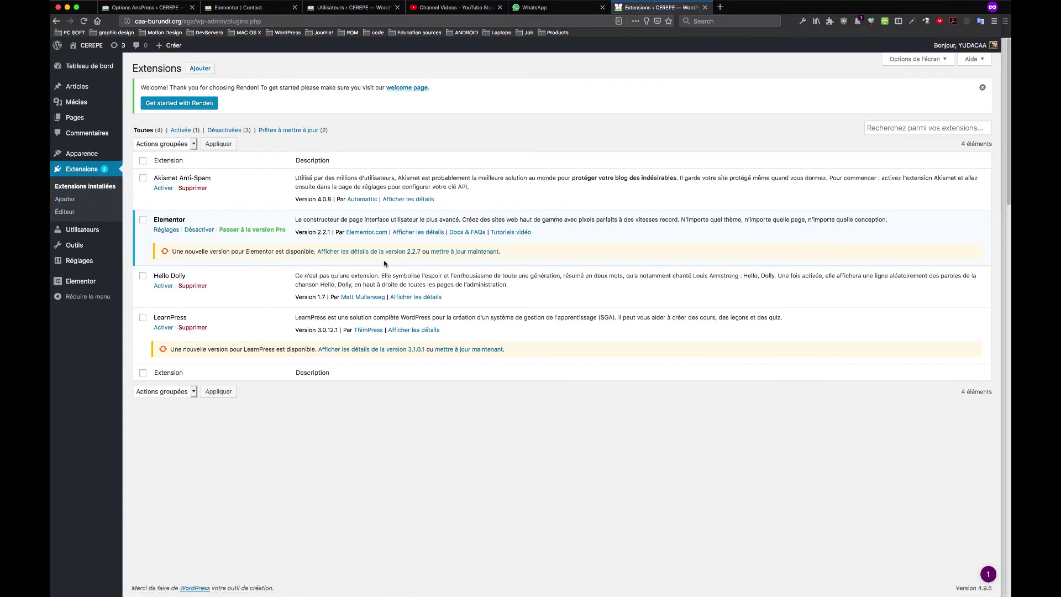
{"action": "left_click", "coordinate": [475, 252]}
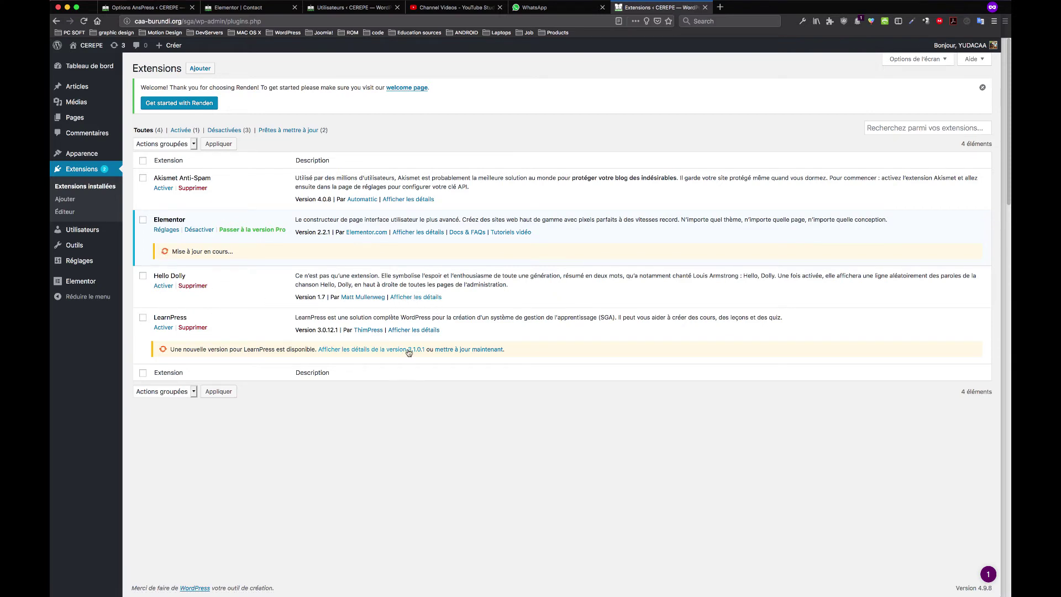
{"action": "left_click", "coordinate": [476, 353]}
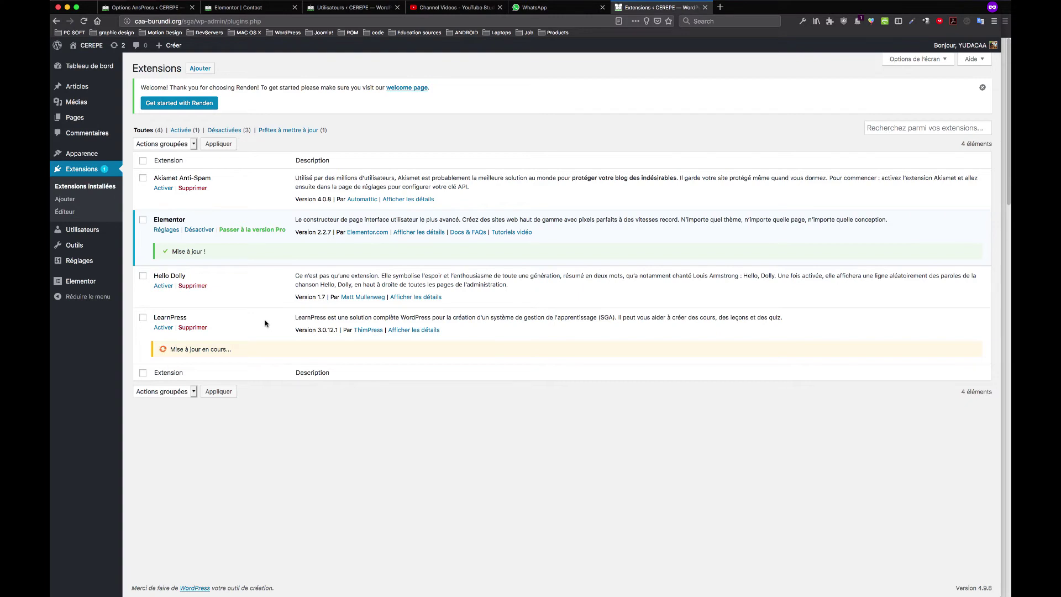
{"action": "left_click", "coordinate": [436, 8]}
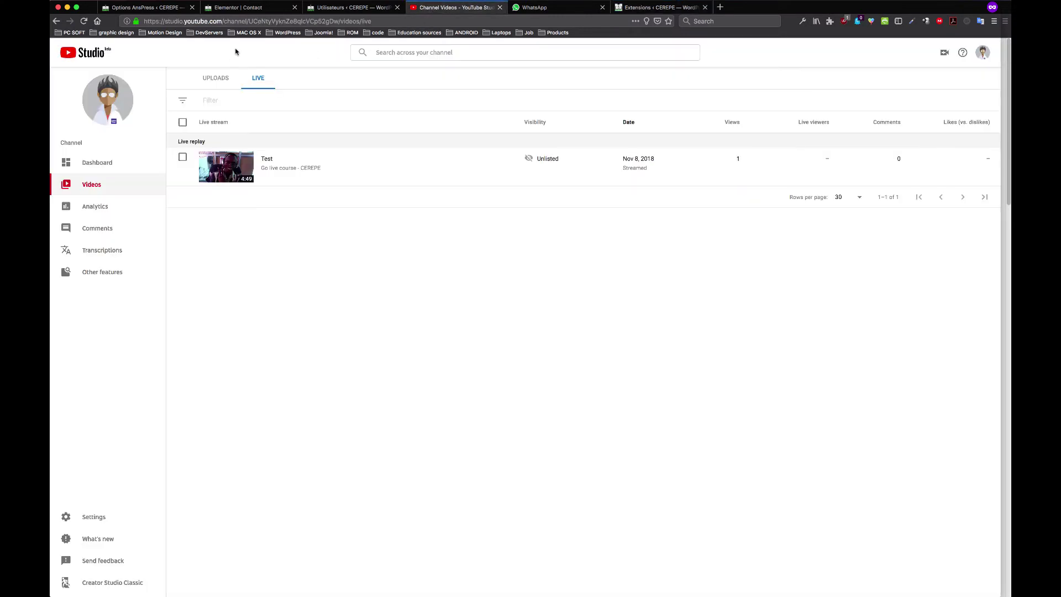
Search the channel for 'creer un cours payant avec learnpress', then clear and dismiss the search
{"action": "left_click", "coordinate": [411, 54]}
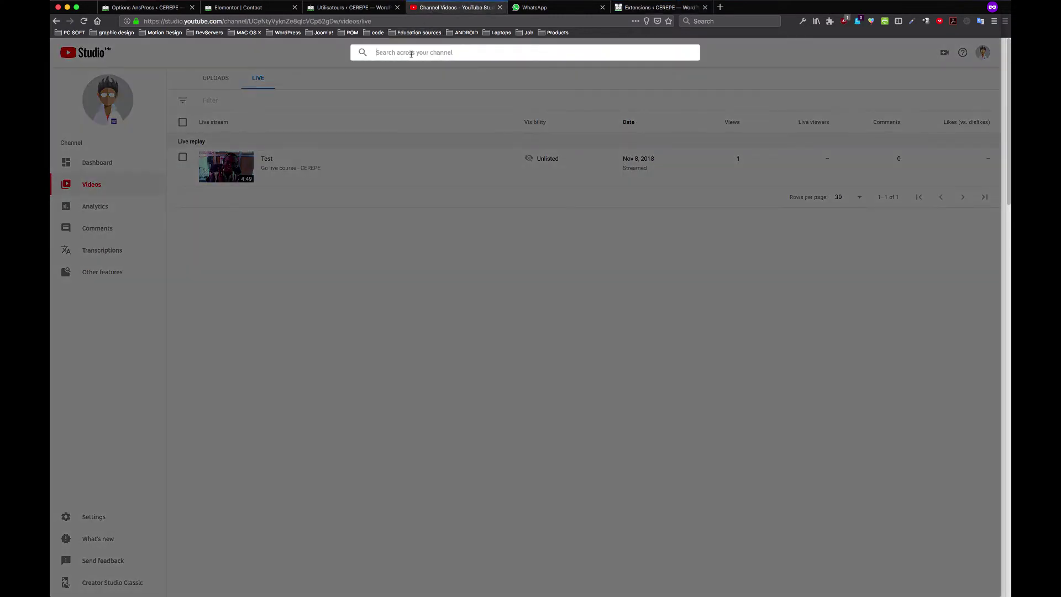
{"action": "type", "text": "creer un co"}
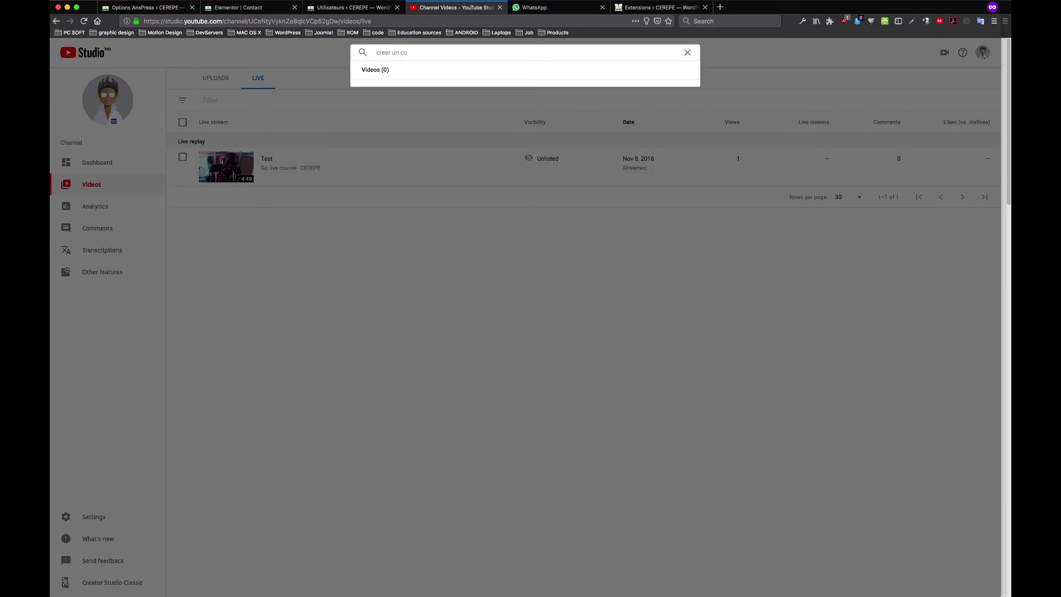
{"action": "type", "text": "urs payant avec learn"}
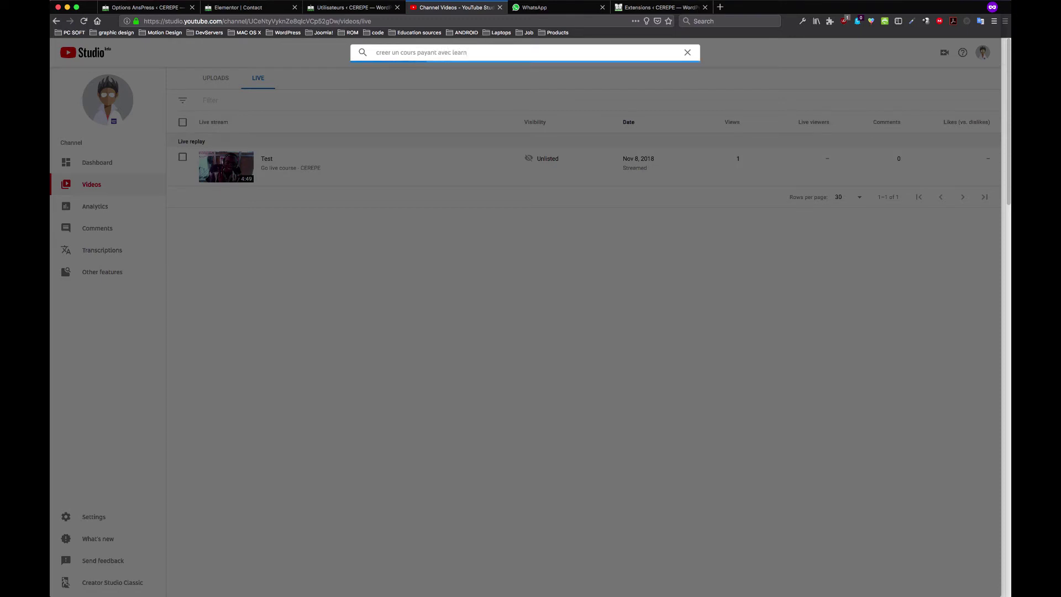
{"action": "type", "text": "press"}
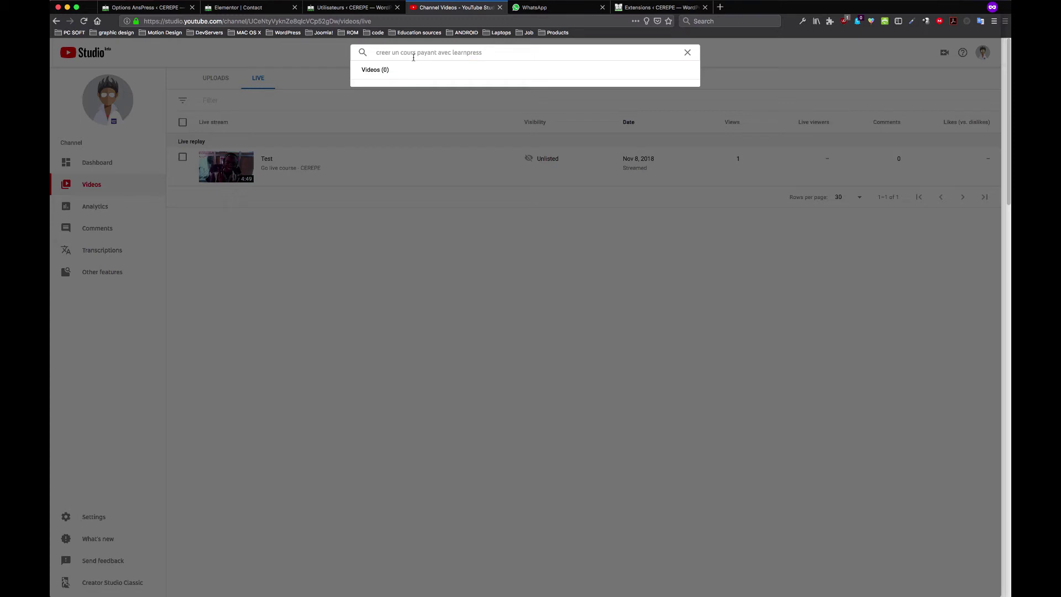
{"action": "left_click", "coordinate": [688, 52]}
{"action": "left_click", "coordinate": [195, 59]}
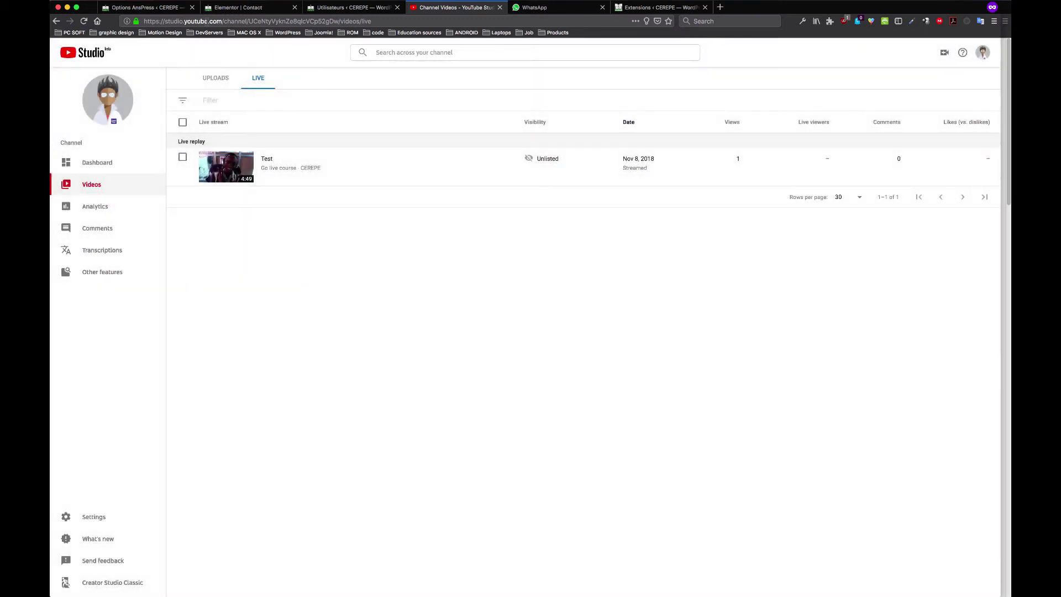
Trim the channel path from the Studio address and load the Studio home page
{"action": "left_click_drag", "start_coordinate": [225, 21], "coordinate": [598, 21]}
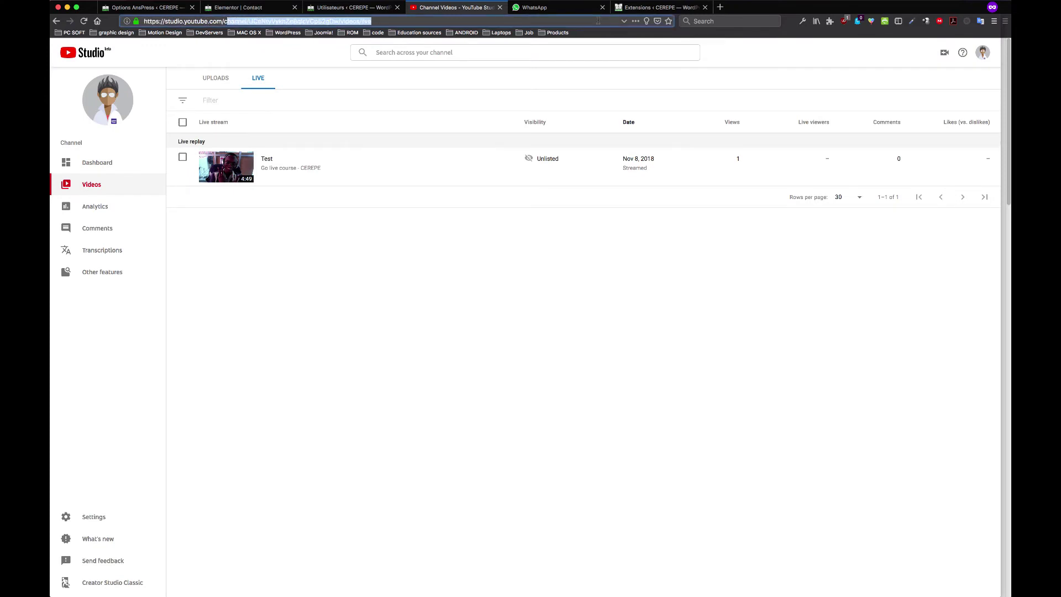
{"action": "key", "text": "BackSpace"}
{"action": "key", "text": "Return"}
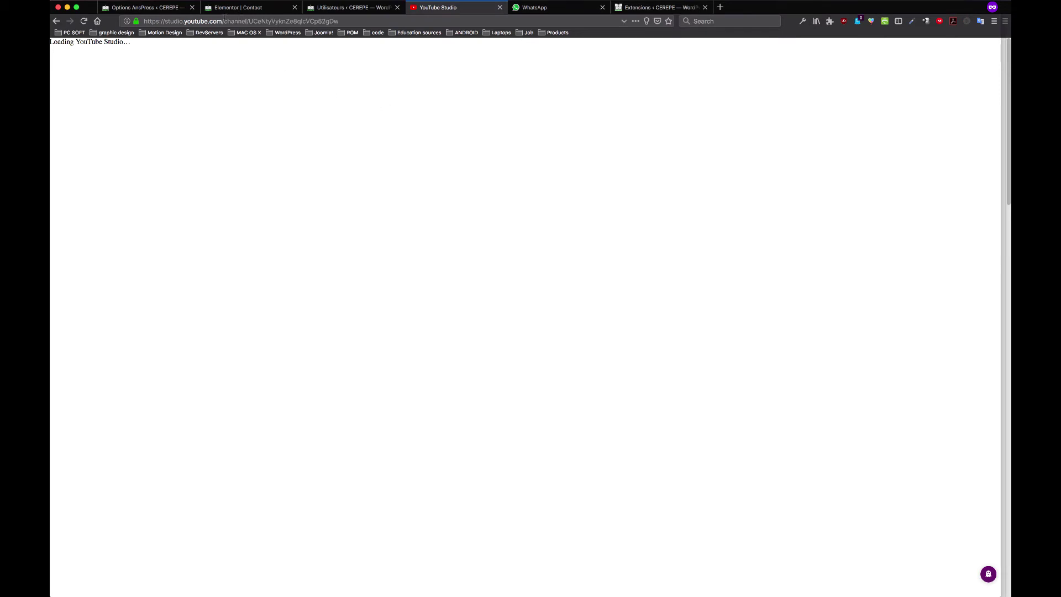
Go to youtube.com through the address bar
{"action": "left_click", "coordinate": [234, 20]}
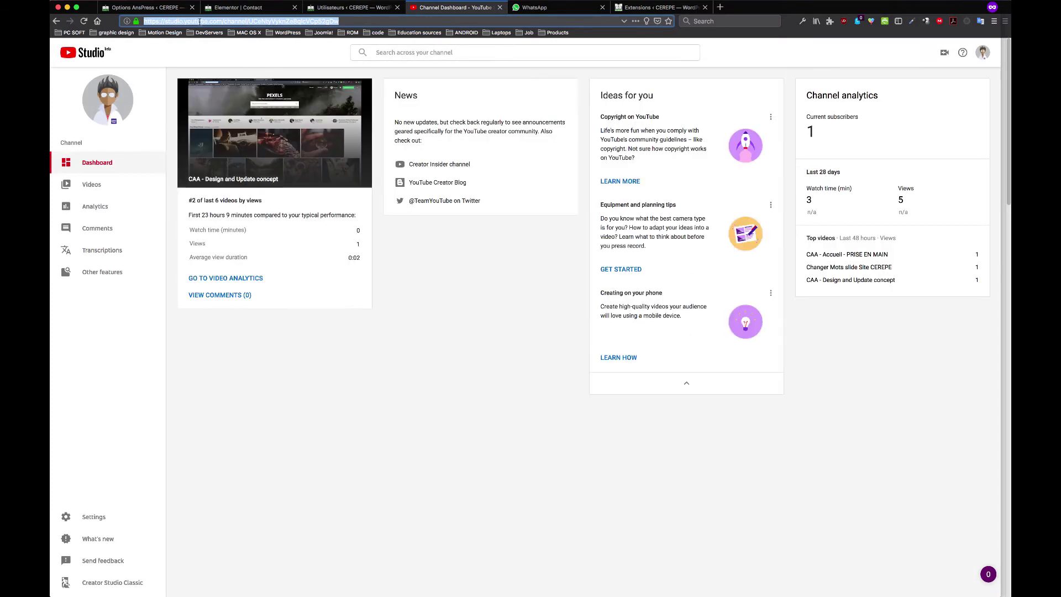
{"action": "type", "text": "youtube.com"}
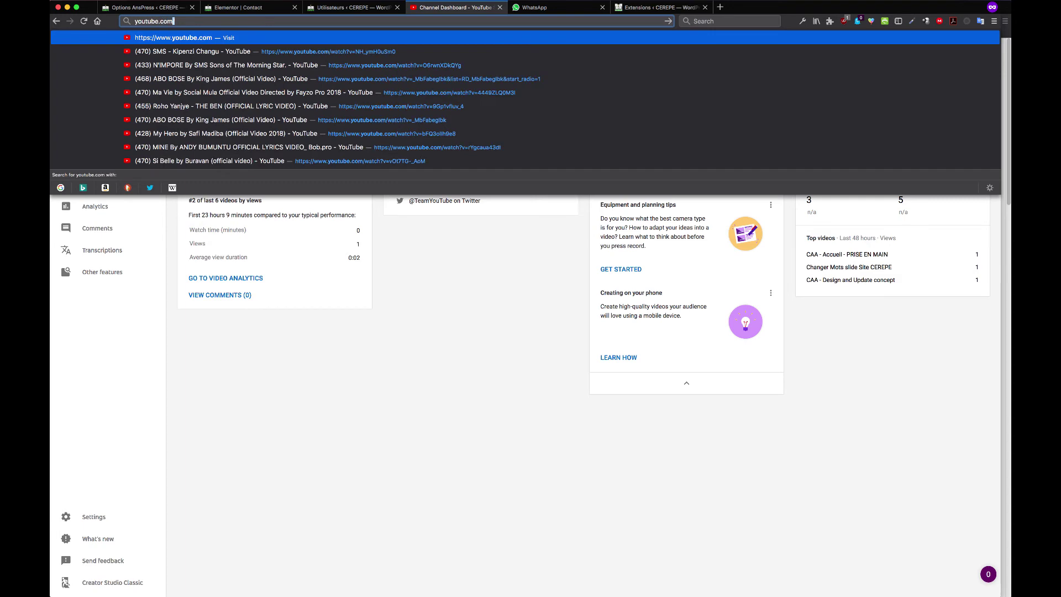
{"action": "key", "text": "Return"}
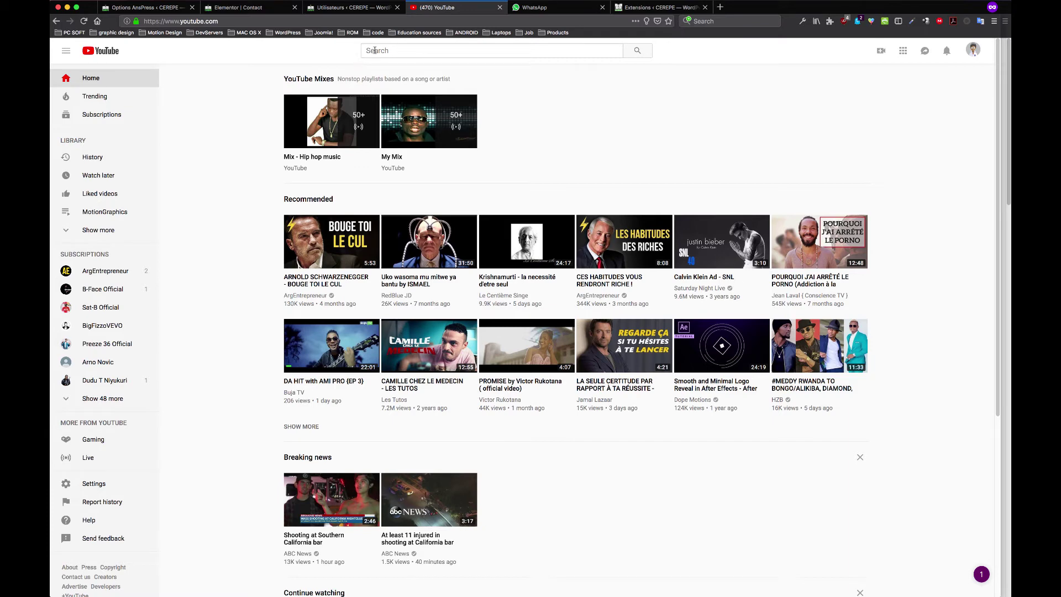
Search YouTube for 'creer un cours payant avec learnpress', then return to the WordPress plugins page
{"action": "left_click", "coordinate": [391, 50]}
{"action": "type", "text": "cree"}
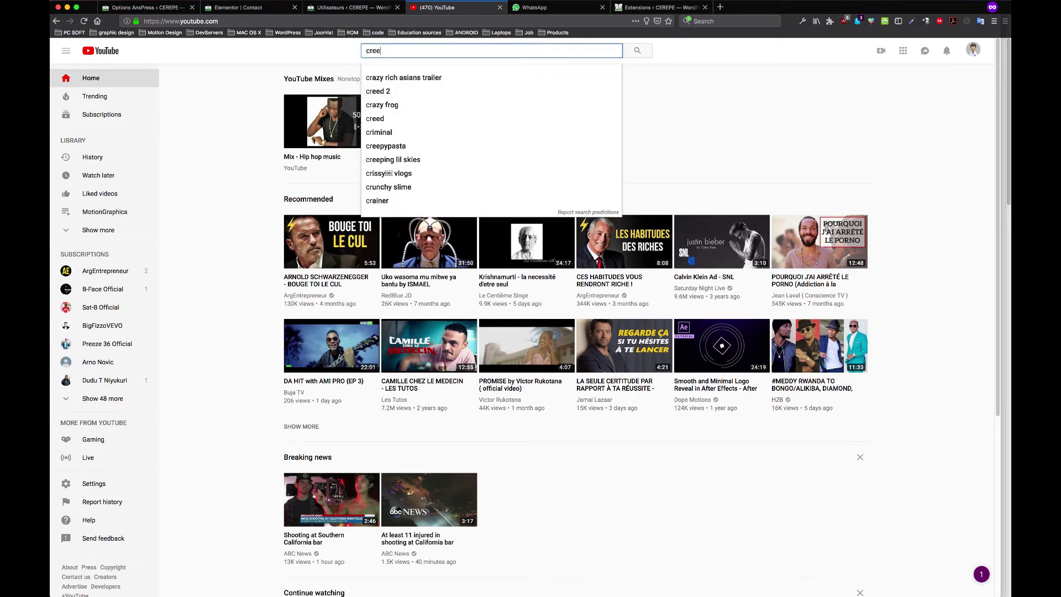
{"action": "type", "text": "r un"}
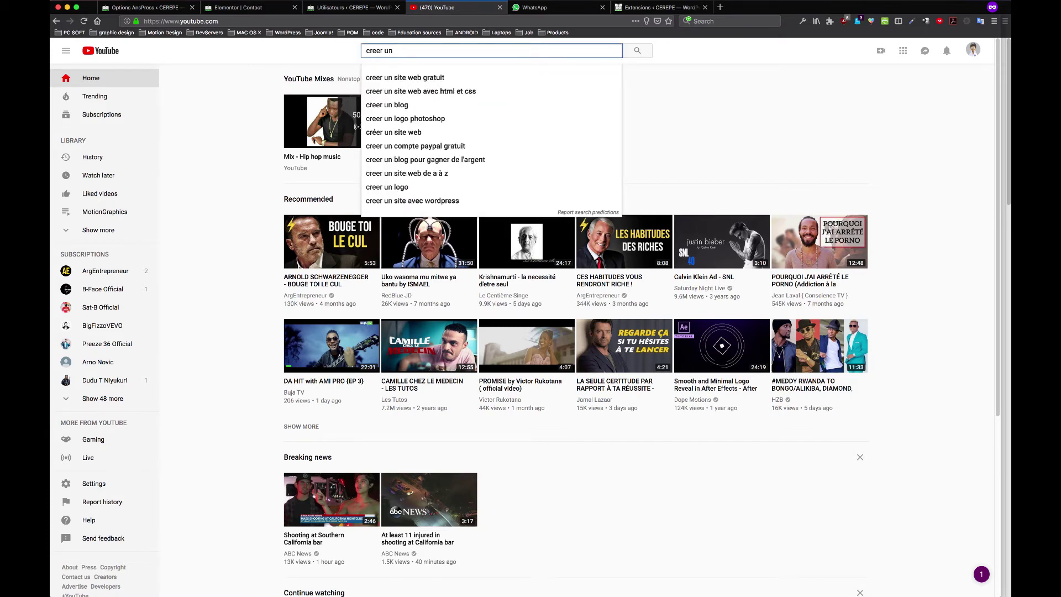
{"action": "type", "text": " cours p"}
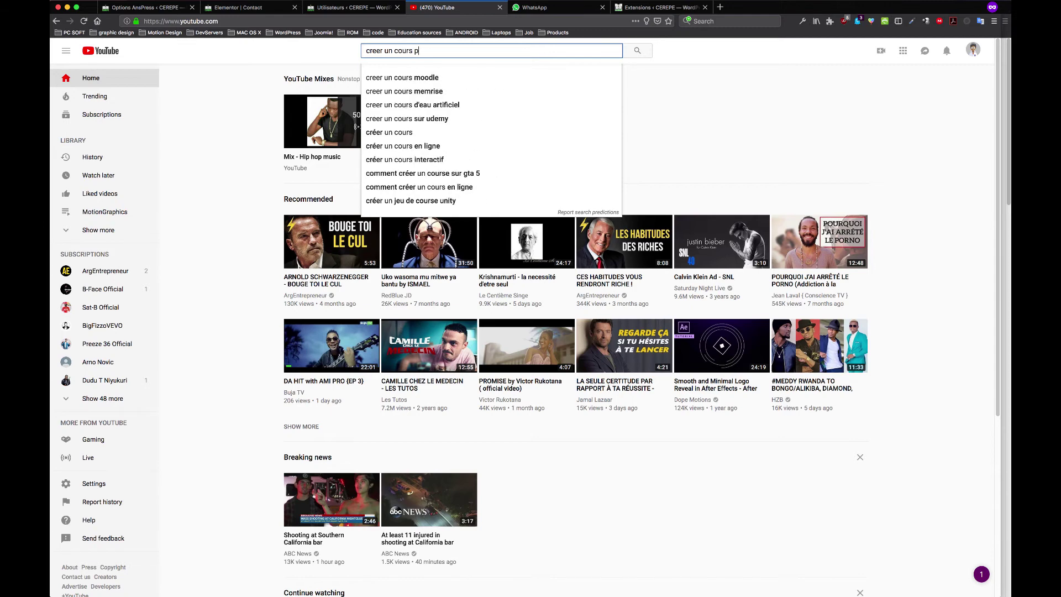
{"action": "type", "text": "ayant a"}
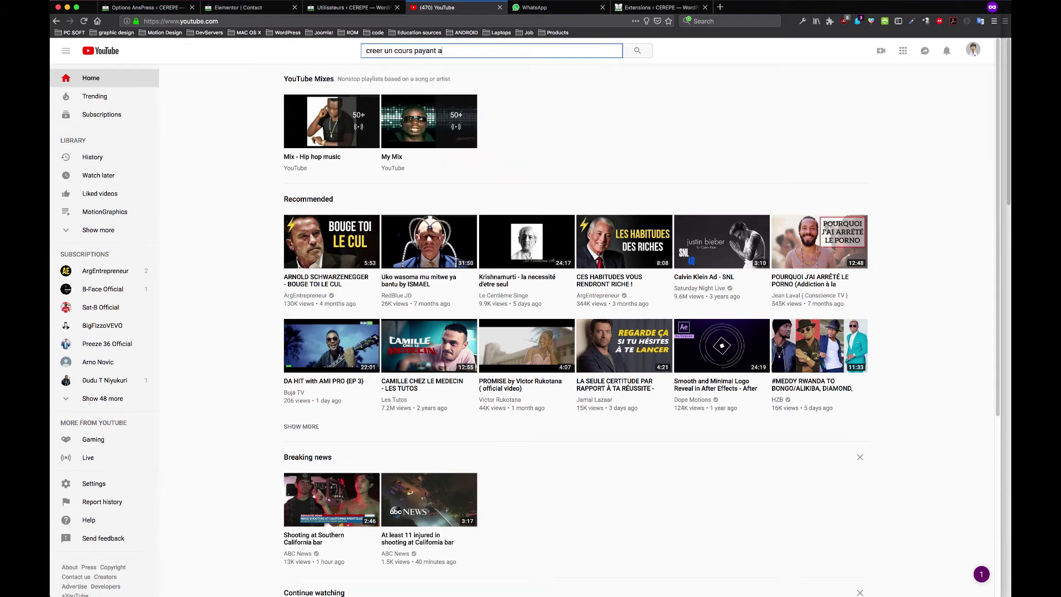
{"action": "type", "text": "vec learnpress"}
{"action": "key", "text": "Return"}
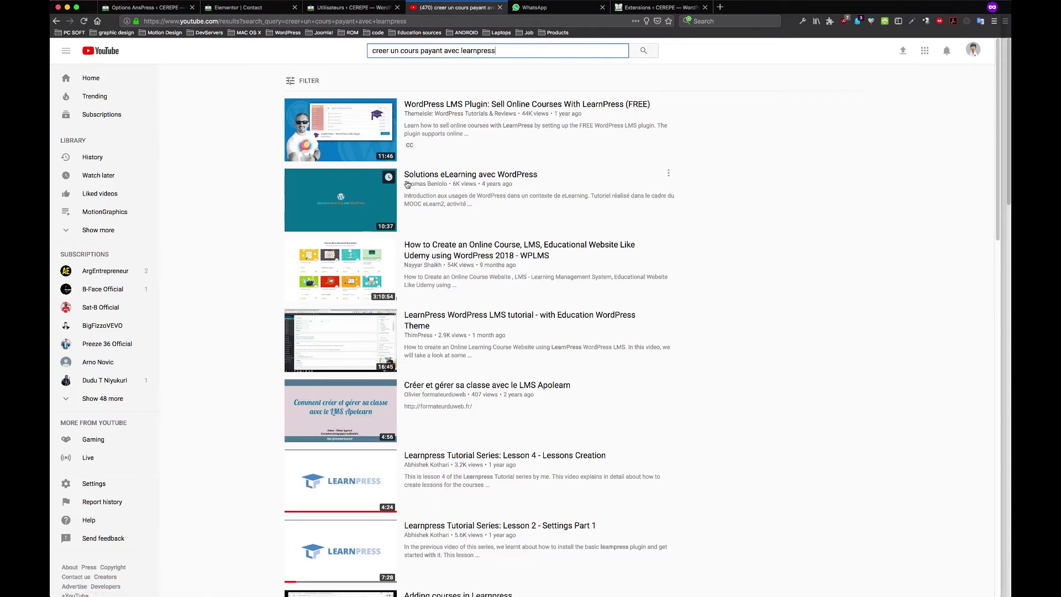
{"action": "left_click", "coordinate": [647, 8]}
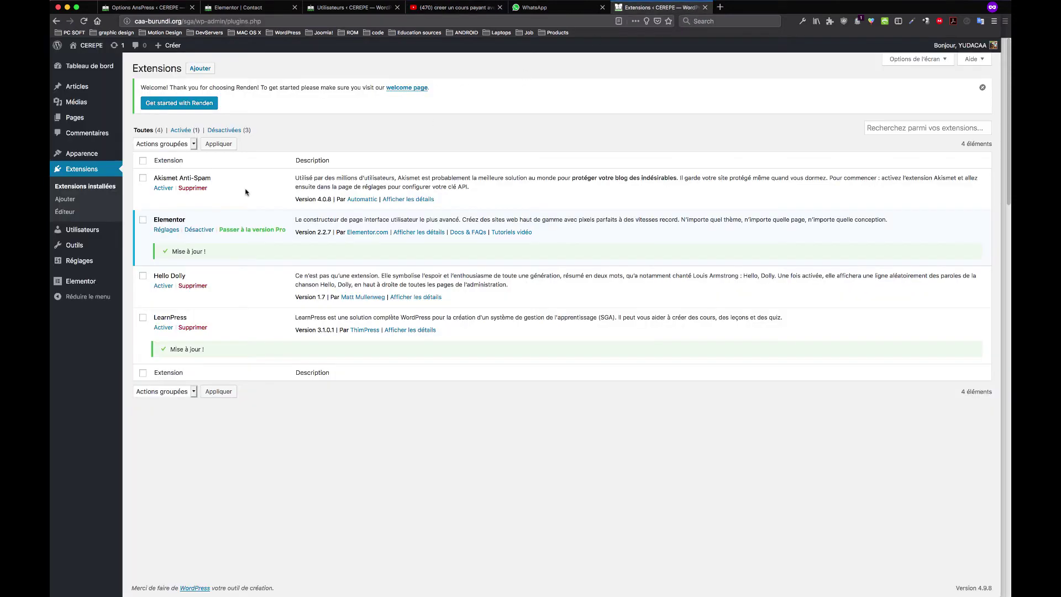
Activate LearnPress on the Extensions page and open a new private browsing tab
{"action": "left_click", "coordinate": [163, 328]}
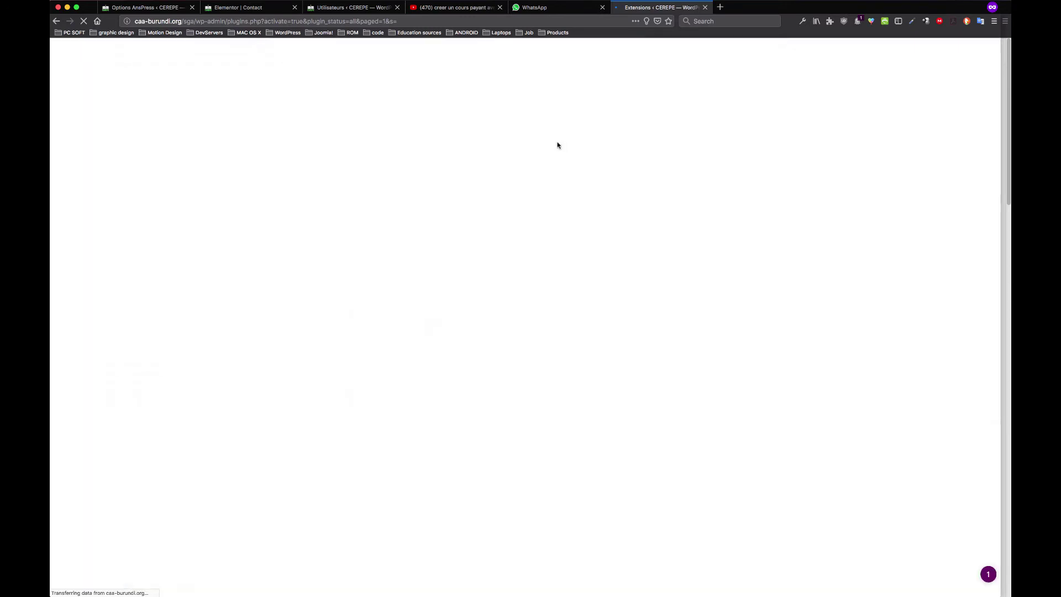
{"action": "key", "text": "super+t"}
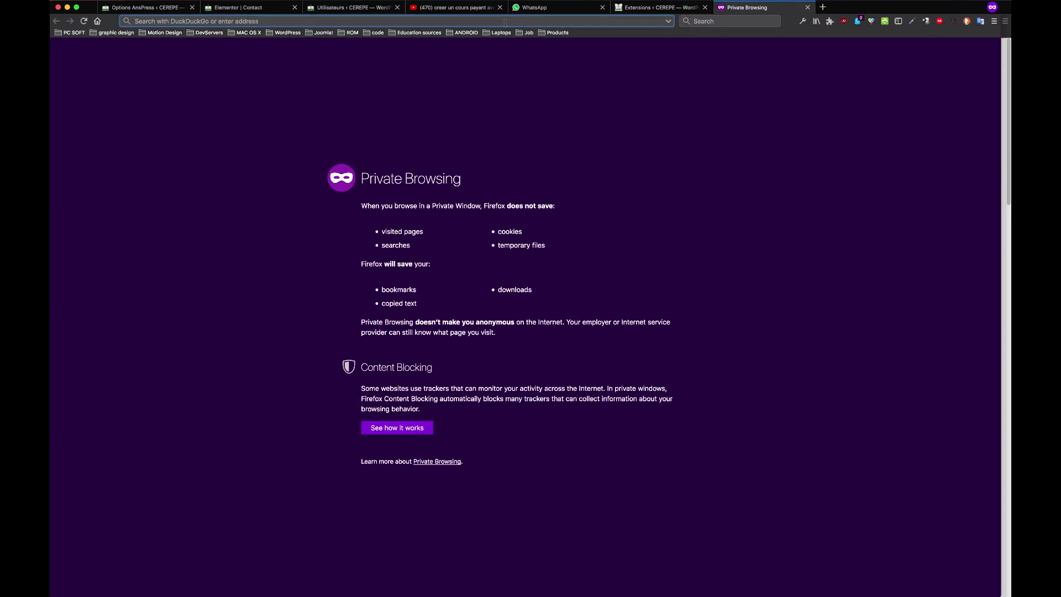
Find lipsum.com through a 'lorem i' search, generate five Lorem Ipsum paragraphs, and return to WordPress
{"action": "type", "text": "lorem i"}
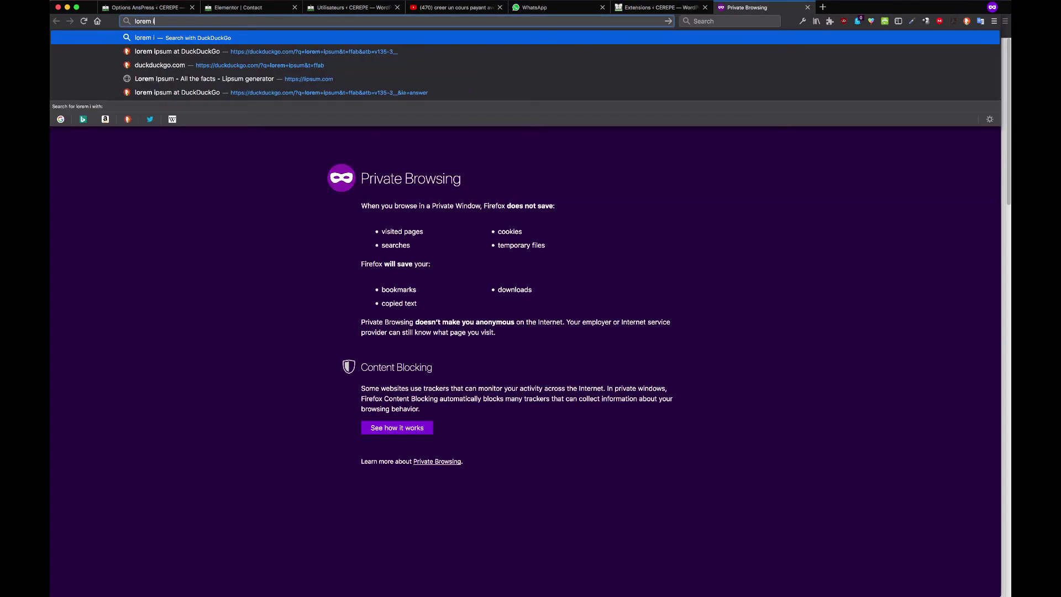
{"action": "left_click", "coordinate": [409, 53]}
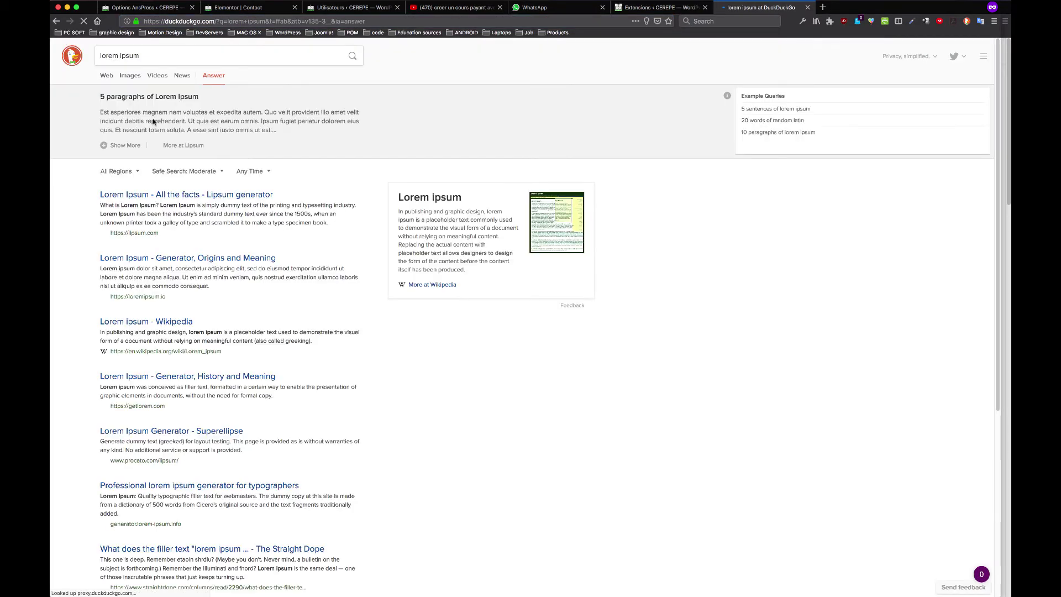
{"action": "left_click", "coordinate": [173, 194]}
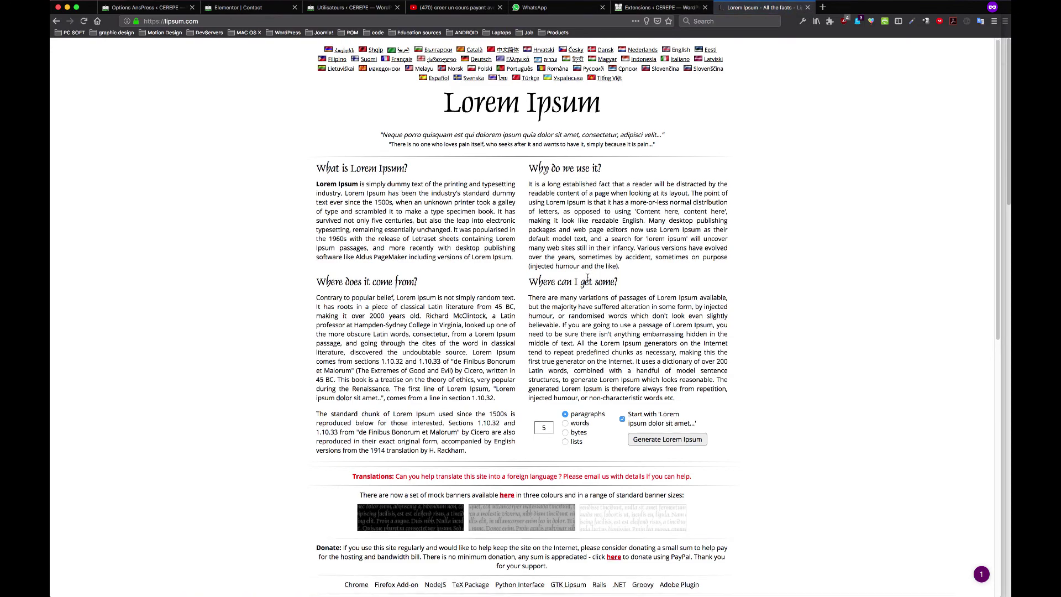
{"action": "scroll", "coordinate": [663, 407], "scroll_direction": "down", "scroll_amount": 3}
{"action": "left_click", "coordinate": [653, 295]}
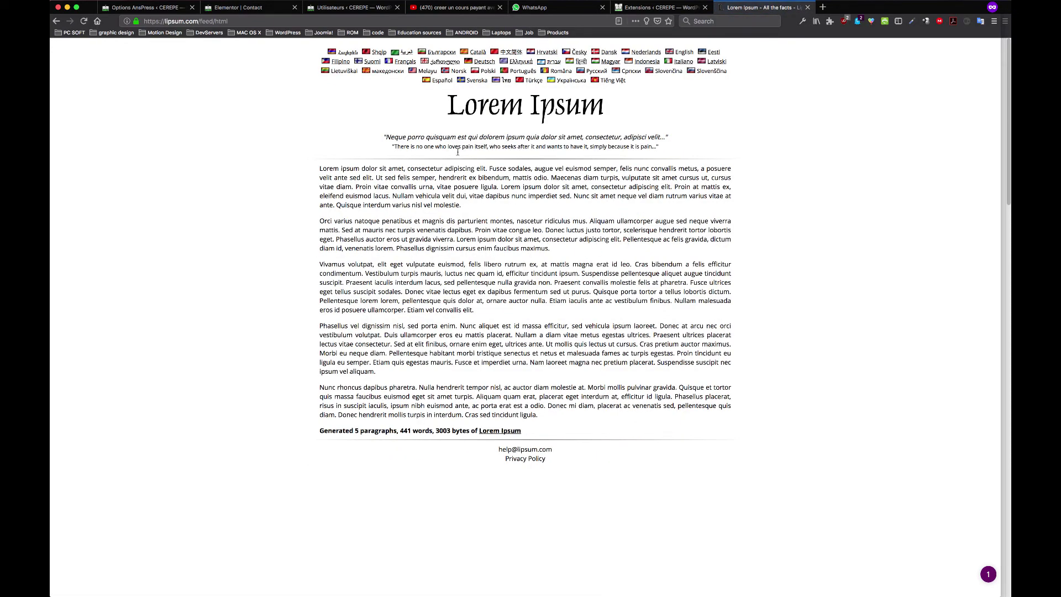
{"action": "key", "text": "ctrl+shift+Tab"}
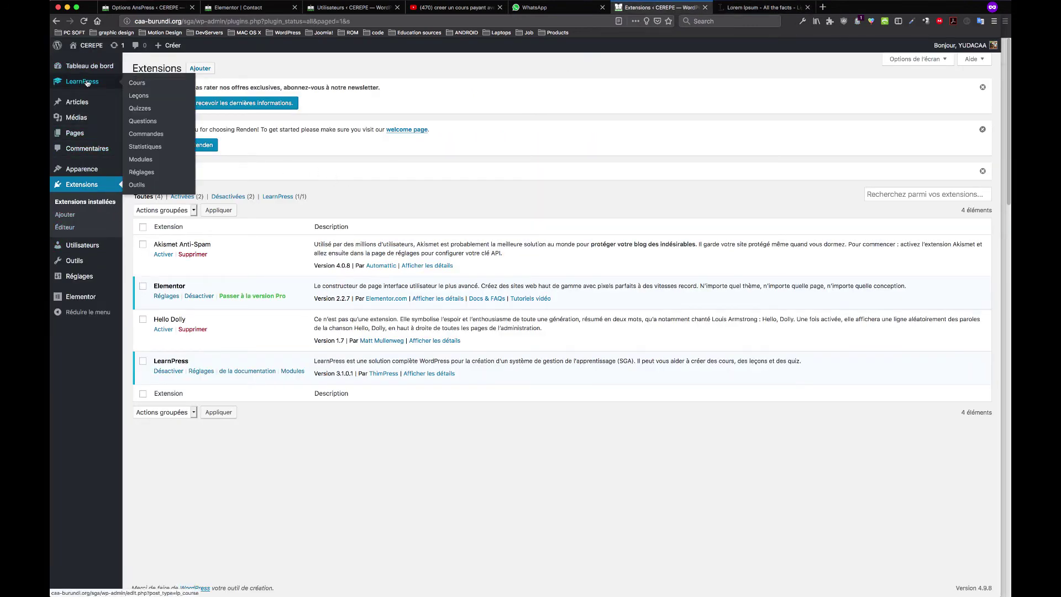
Update the Renden theme from the Updates page, then go to the Add Plugins page
{"action": "mouse_move", "coordinate": [114, 67]}
{"action": "left_click", "coordinate": [159, 82]}
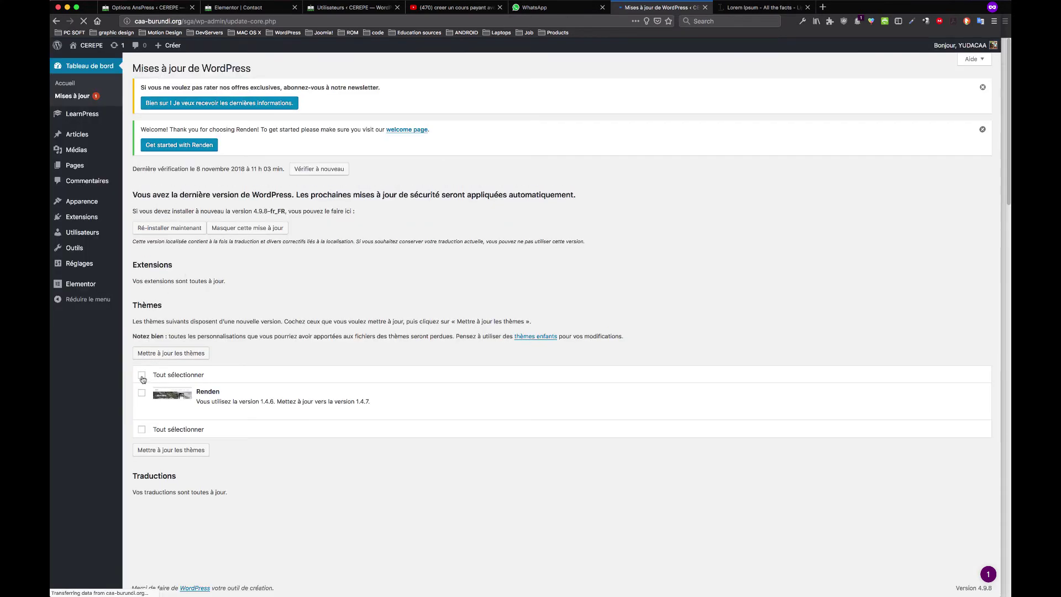
{"action": "left_click", "coordinate": [142, 375]}
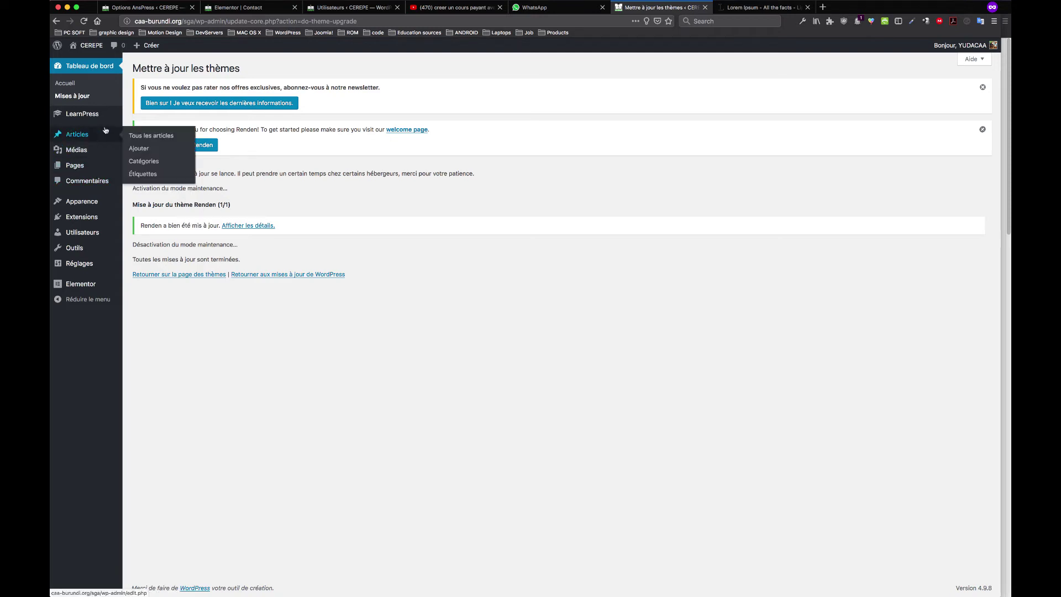
{"action": "mouse_move", "coordinate": [83, 220]}
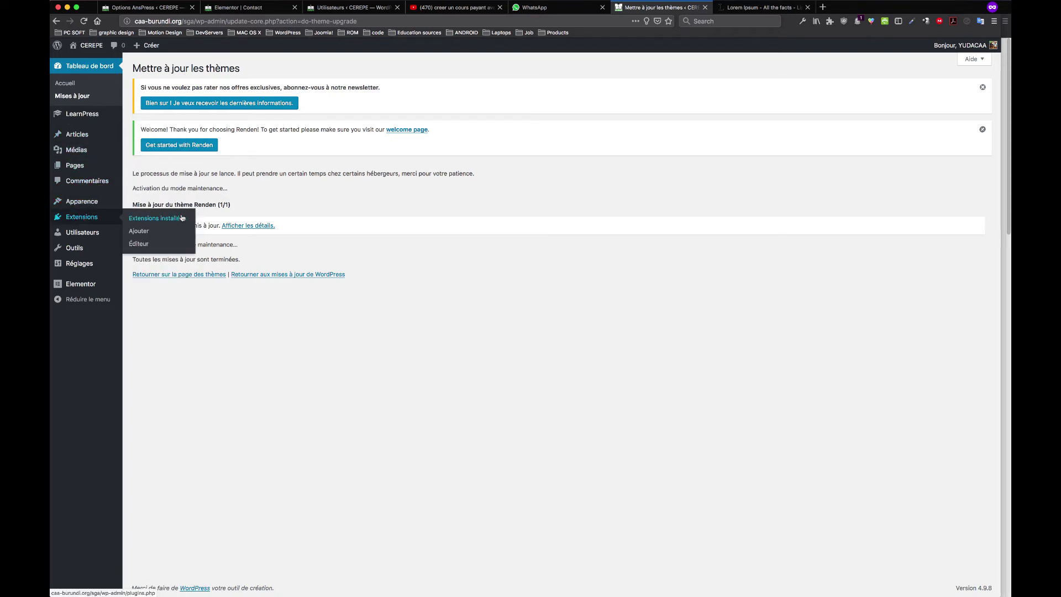
{"action": "left_click", "coordinate": [145, 233]}
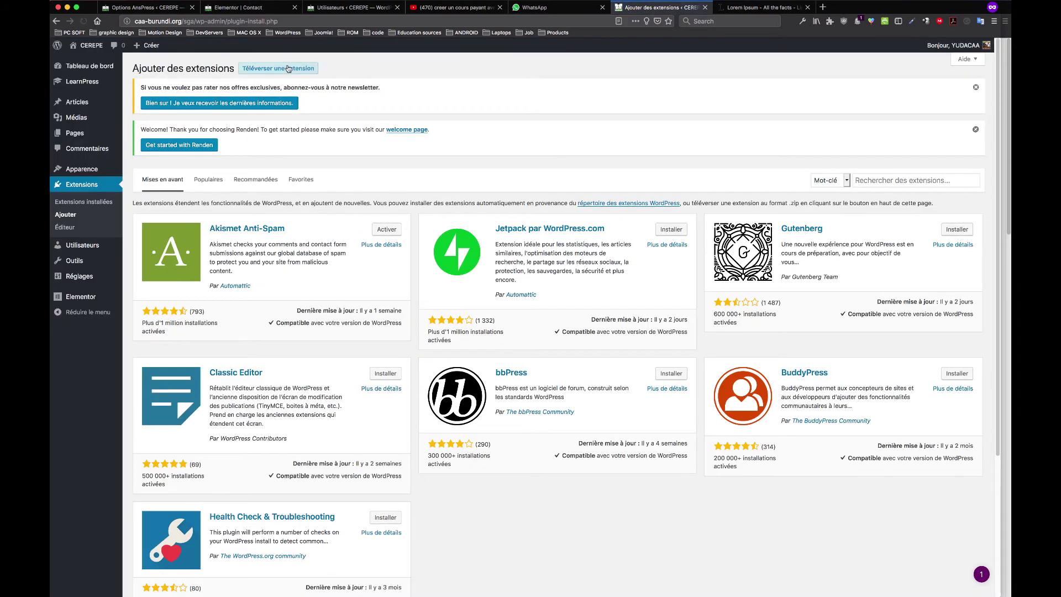
Search the plugin directory for 'wordpress site backup', cut that phrase to the clipboard, and open a new tab
{"action": "left_click", "coordinate": [277, 68]}
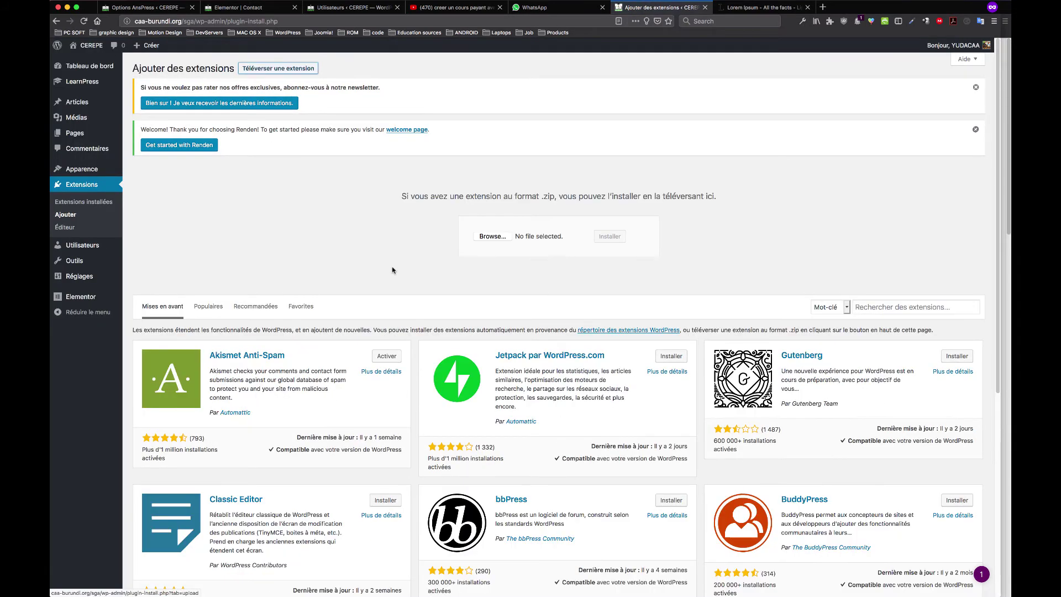
{"action": "left_click", "coordinate": [877, 309]}
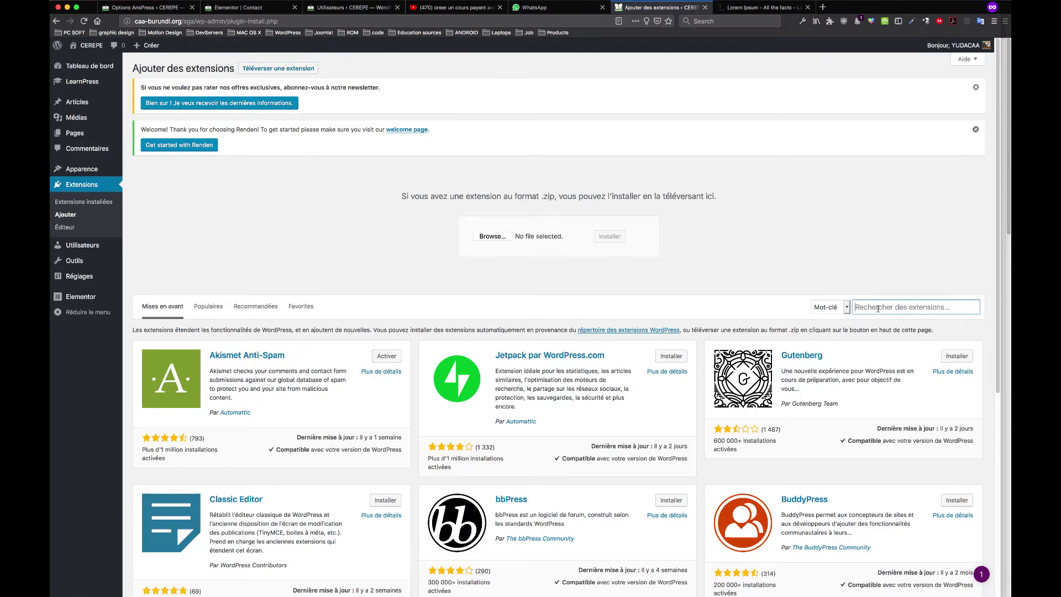
{"action": "type", "text": "wordpr"}
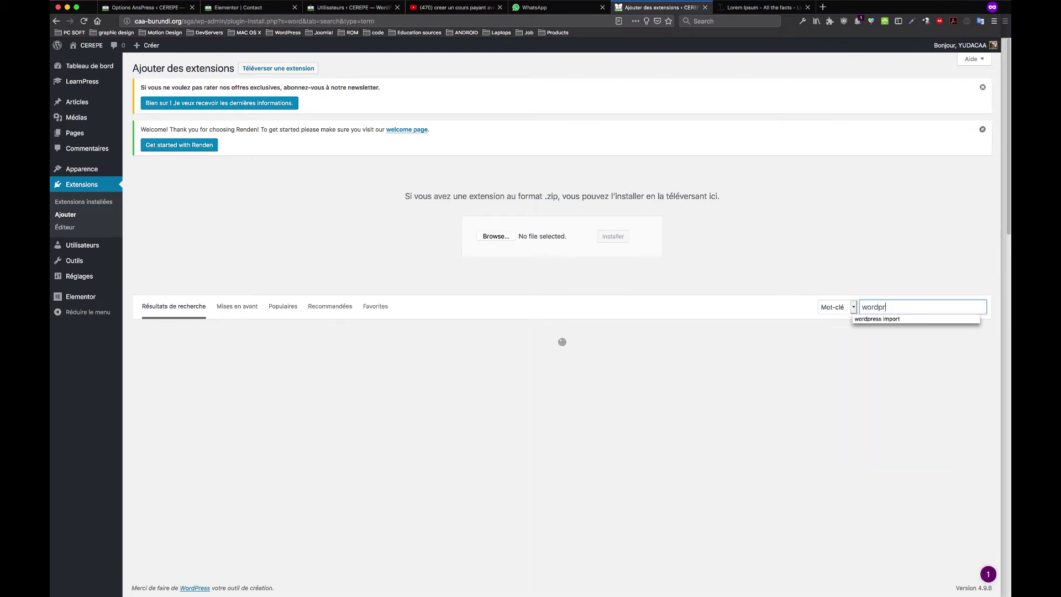
{"action": "type", "text": "ess"}
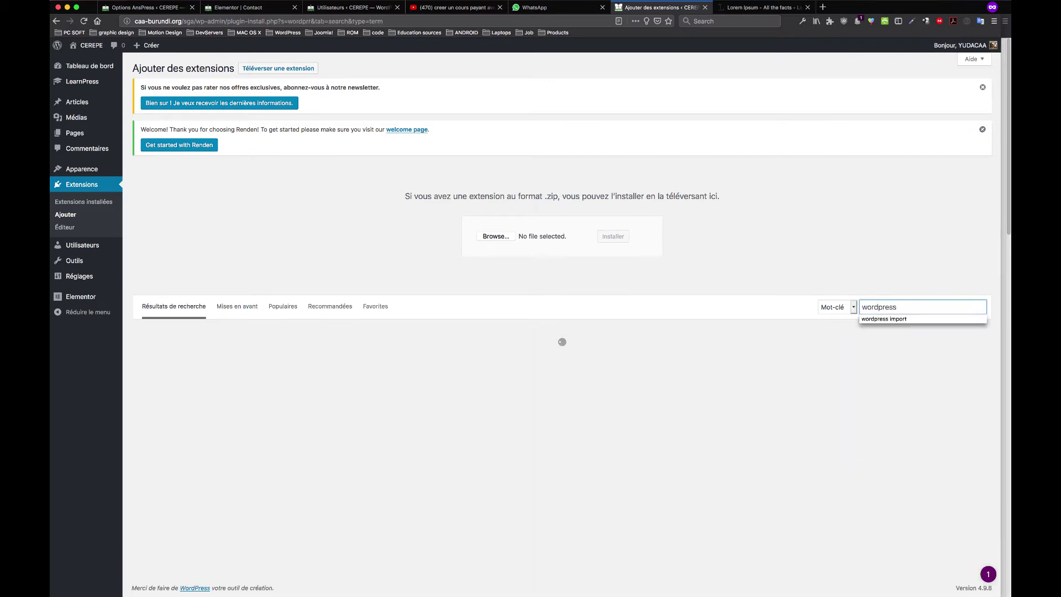
{"action": "type", "text": " site ba"}
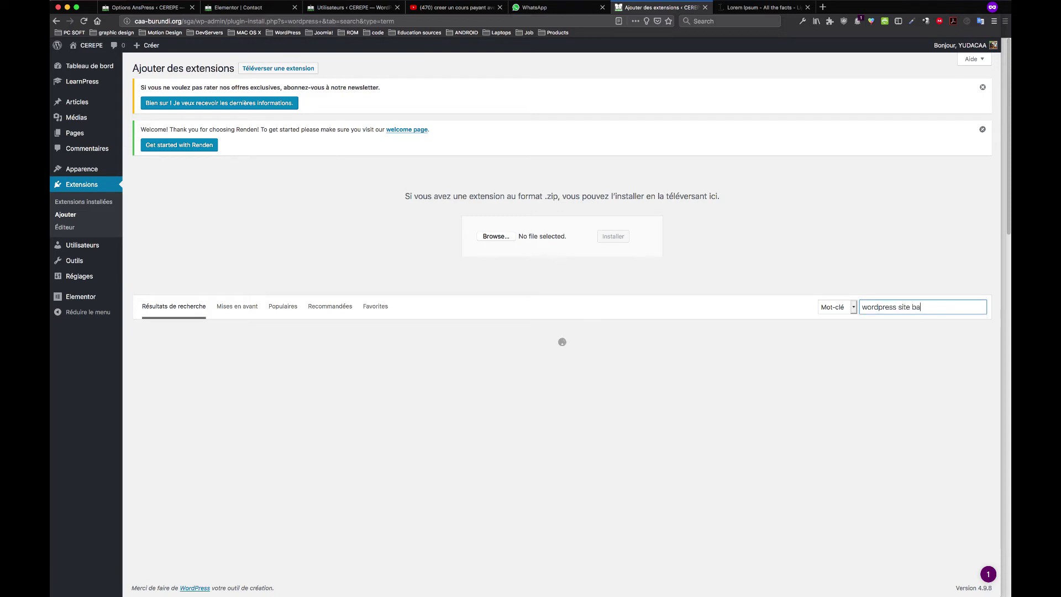
{"action": "type", "text": "ckup"}
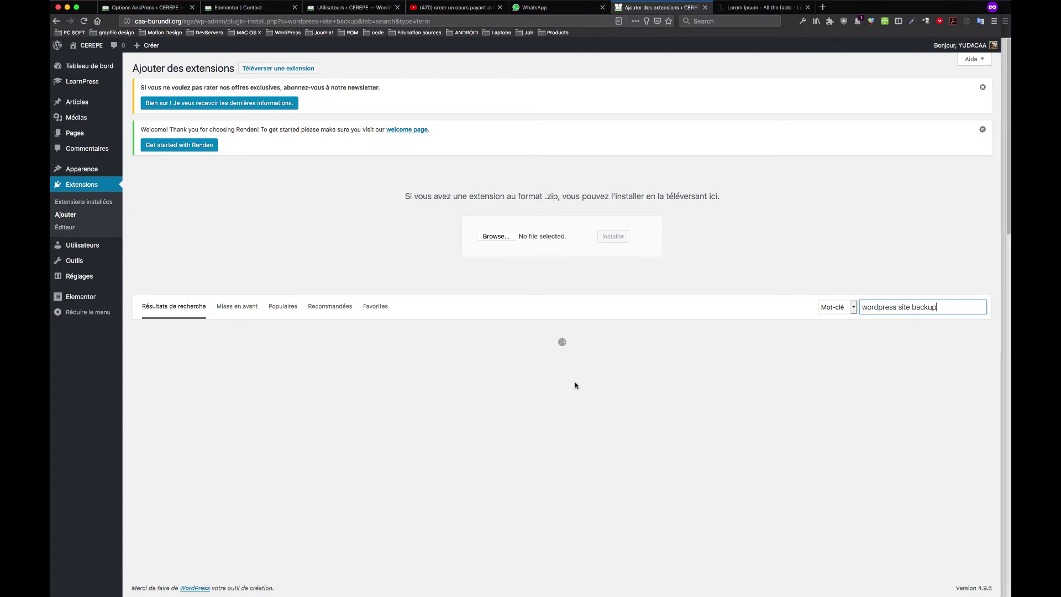
{"action": "left_click_drag", "start_coordinate": [940, 308], "coordinate": [853, 306]}
{"action": "key", "text": "super+c"}
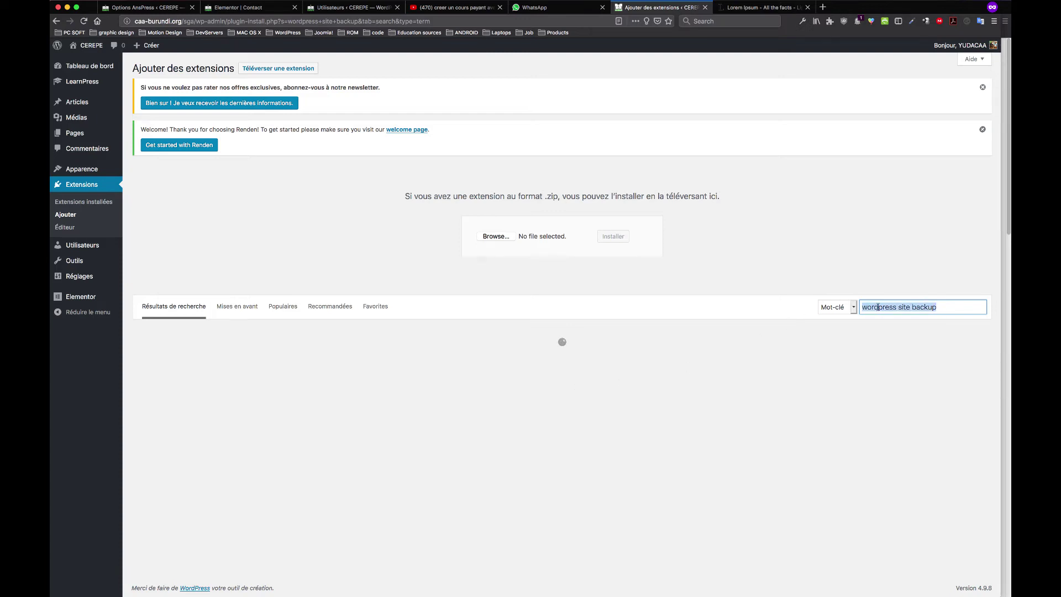
{"action": "right_click", "coordinate": [878, 308]}
{"action": "left_click", "coordinate": [908, 324]}
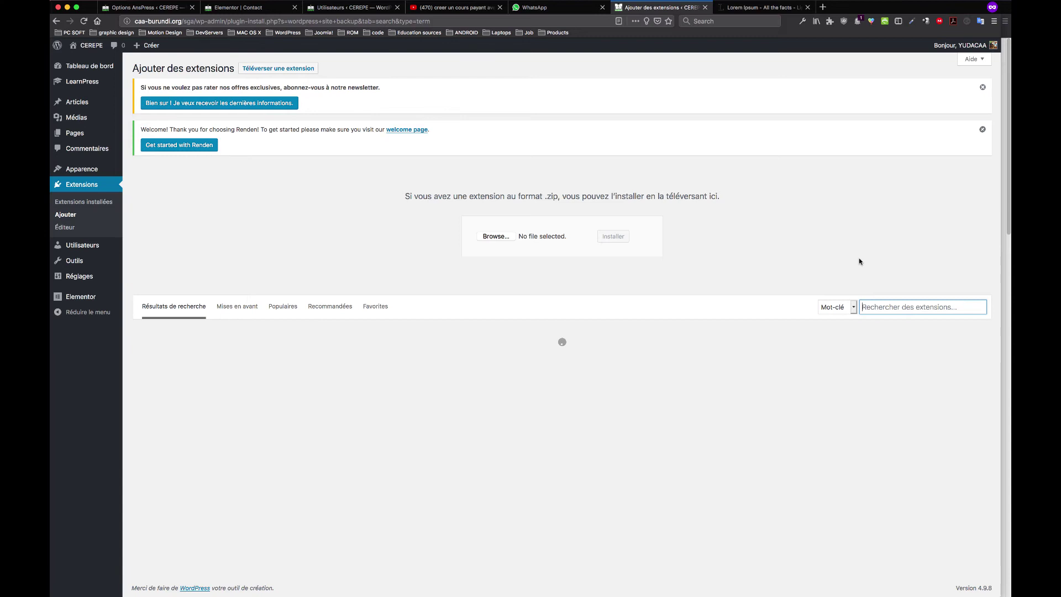
{"action": "left_click", "coordinate": [803, 7]}
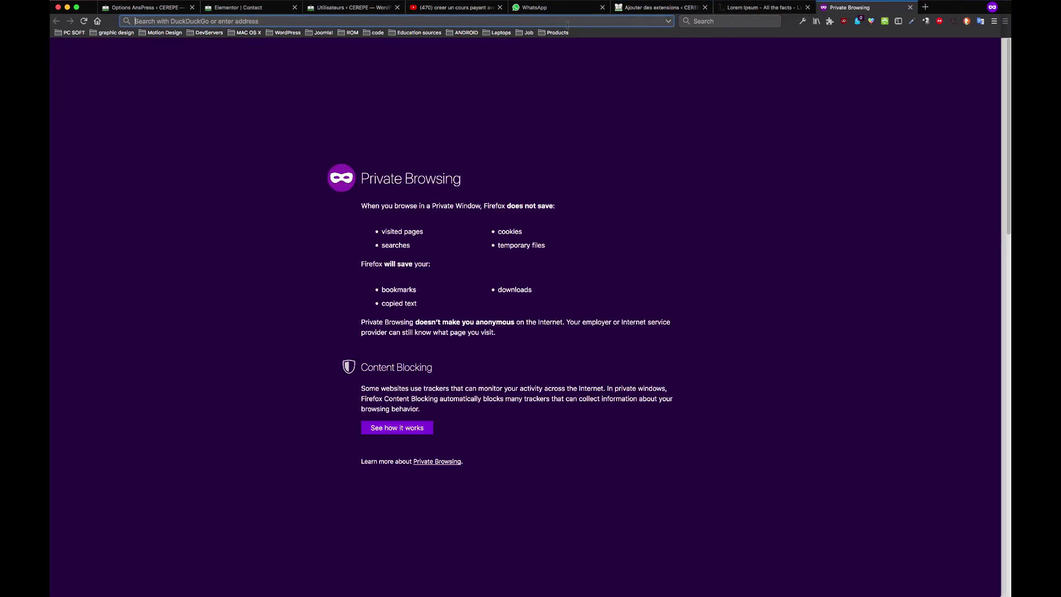
Web-search 'wordpress site backup' and open WPBeginner's backup plugins article in the background
{"action": "key", "text": "super+v"}
{"action": "key", "text": "Return"}
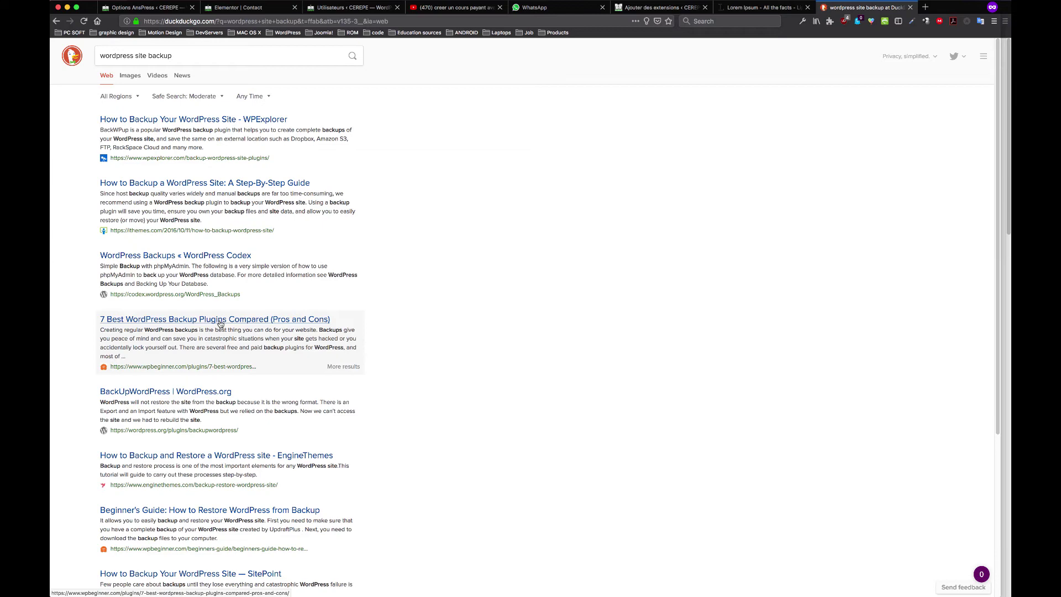
{"action": "scroll", "coordinate": [220, 323], "scroll_direction": "down", "scroll_amount": 2}
{"action": "scroll", "coordinate": [210, 232], "scroll_direction": "up", "scroll_amount": 2}
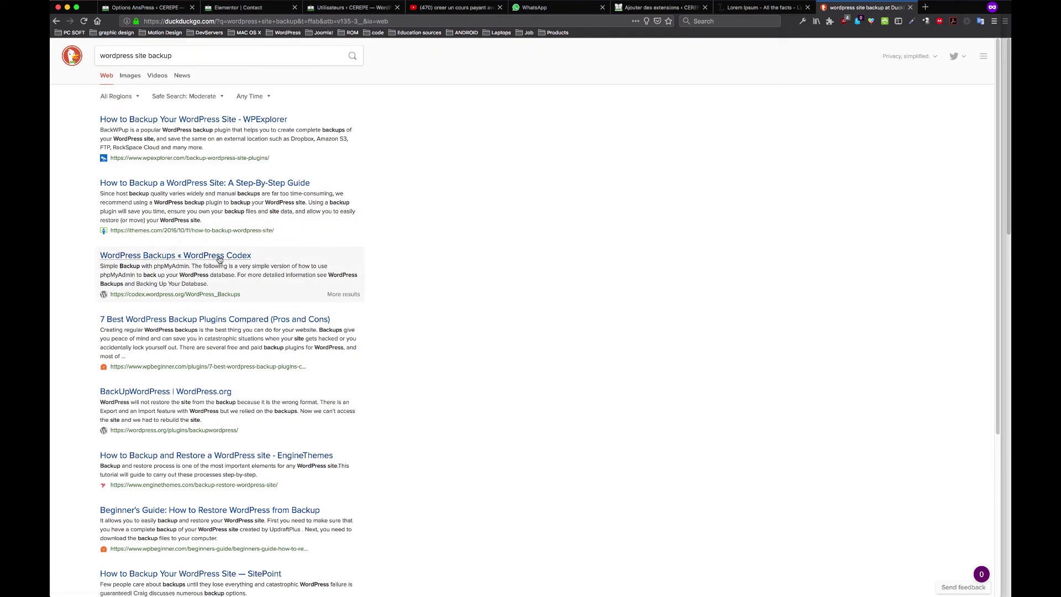
{"action": "middle_click", "coordinate": [224, 323]}
Paste the phrase back into WordPress's plugin search and trim it to 'site backup'
{"action": "left_click", "coordinate": [624, 8]}
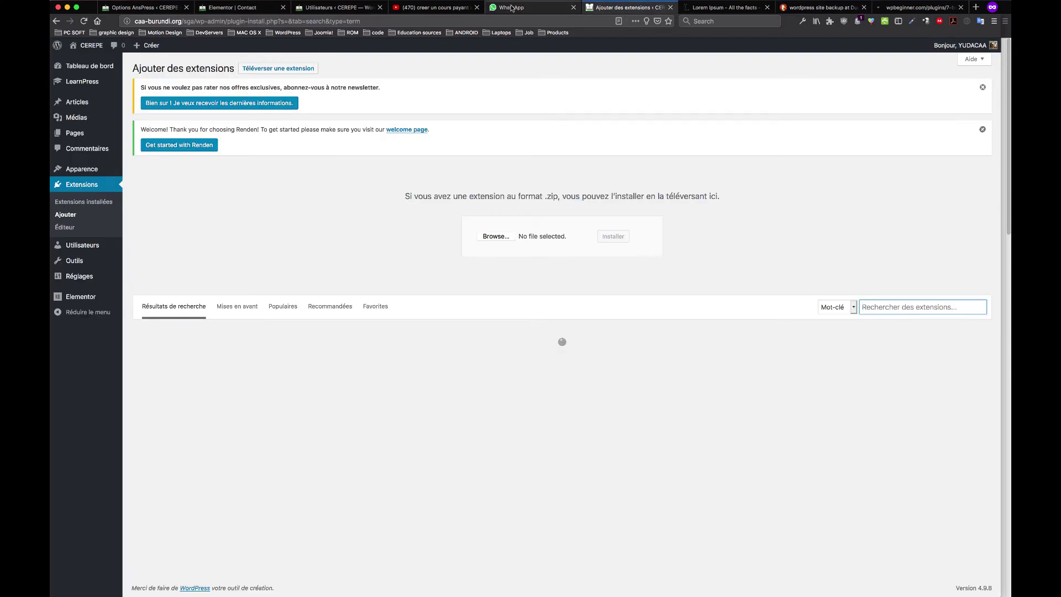
{"action": "left_click", "coordinate": [905, 306]}
{"action": "key", "text": "ctrl+v"}
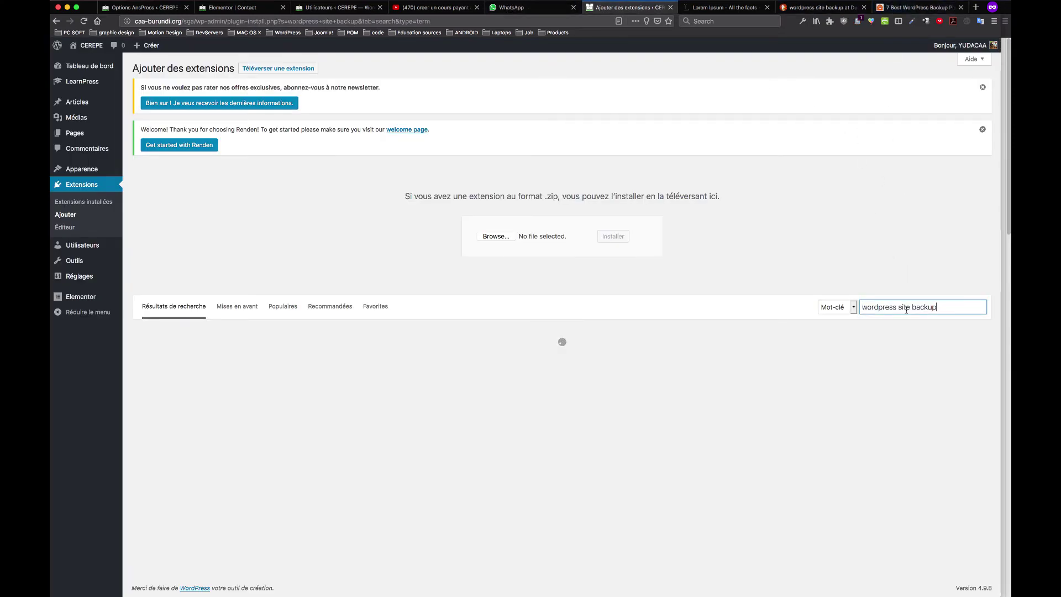
{"action": "left_click_drag", "start_coordinate": [898, 307], "coordinate": [862, 308]}
{"action": "key", "text": "BackSpace"}
Scroll the WPBeginner article to '2. UpdraftPlus' and select that heading, then go back to WordPress
{"action": "left_click", "coordinate": [908, 7]}
{"action": "scroll", "coordinate": [527, 313], "scroll_direction": "down", "scroll_amount": 2}
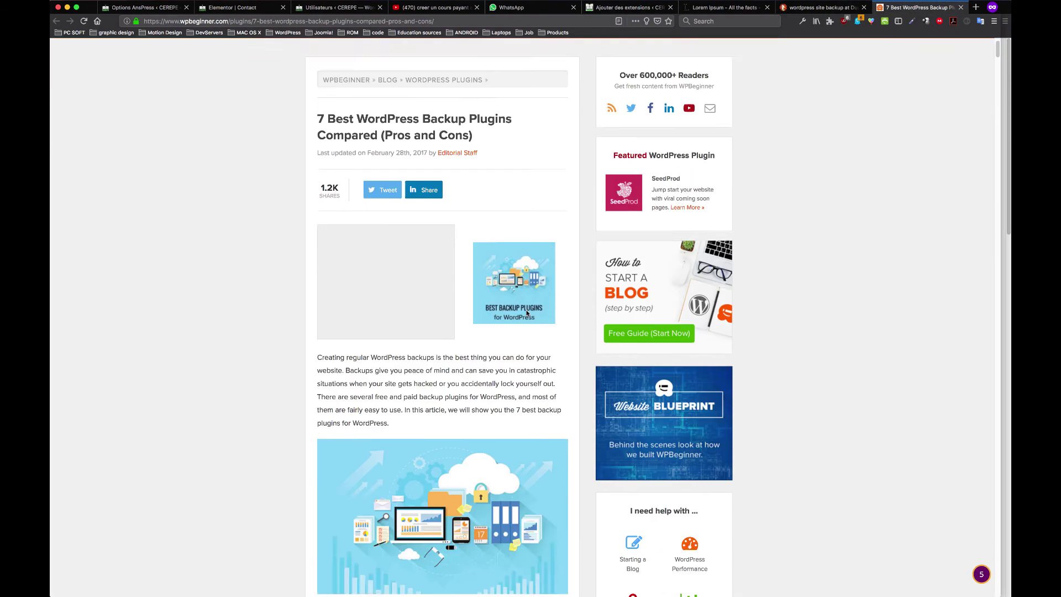
{"action": "scroll", "coordinate": [527, 313], "scroll_direction": "down", "scroll_amount": 10}
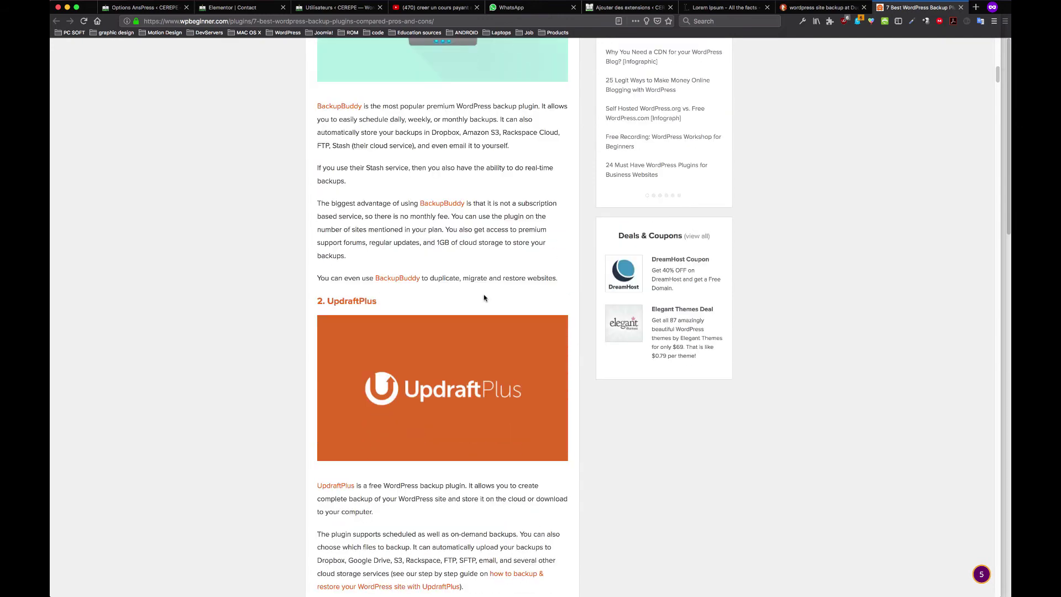
{"action": "scroll", "coordinate": [484, 299], "scroll_direction": "down", "scroll_amount": 5}
{"action": "scroll", "coordinate": [393, 268], "scroll_direction": "up", "scroll_amount": 5}
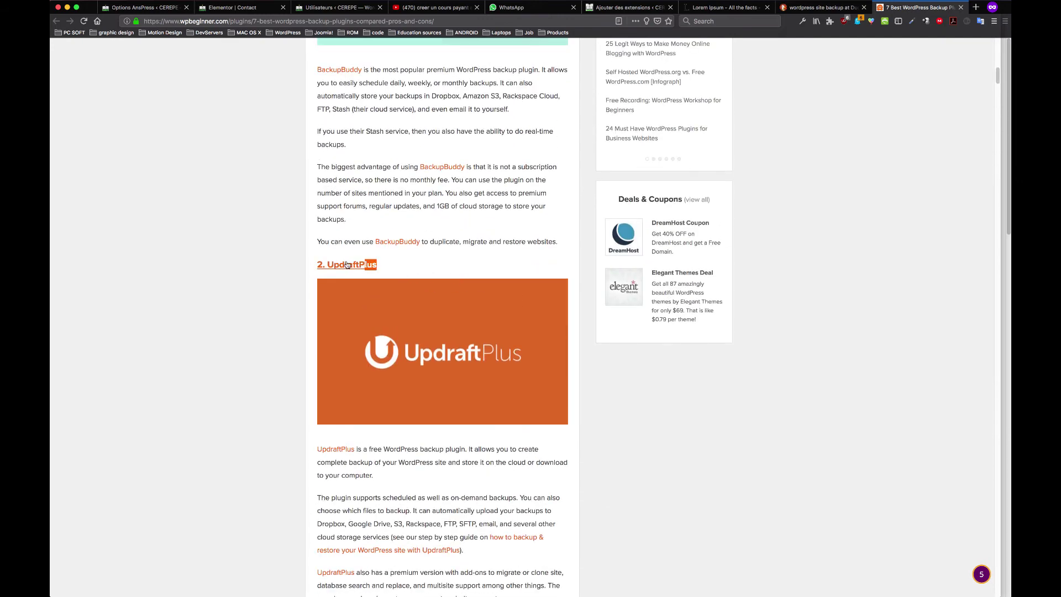
{"action": "left_click_drag", "start_coordinate": [347, 264], "coordinate": [326, 264]}
{"action": "key", "text": "super+c"}
{"action": "left_click", "coordinate": [723, 8]}
{"action": "left_click", "coordinate": [627, 7]}
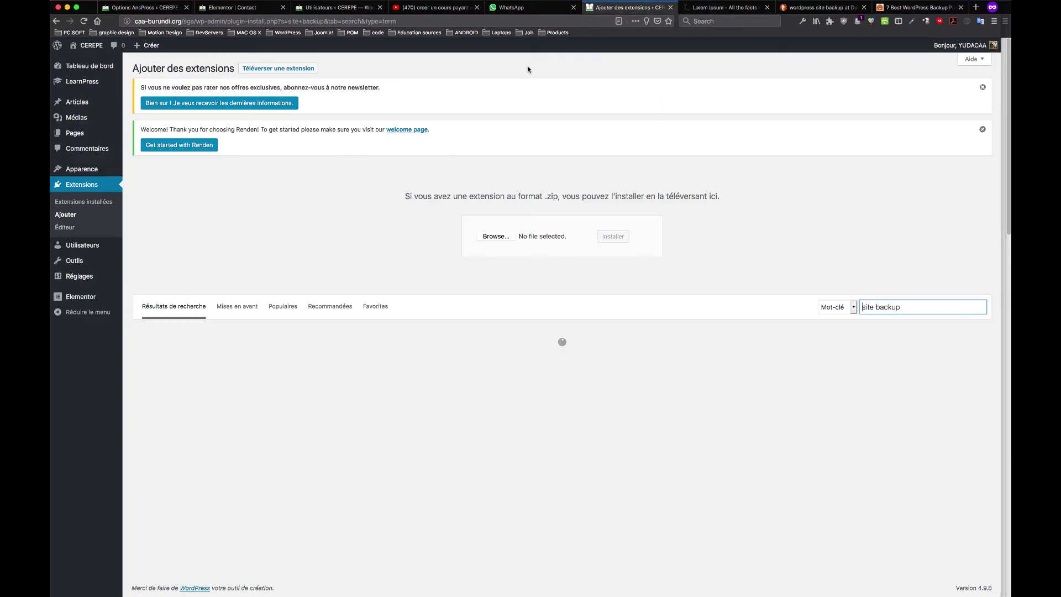
Change the plugin search to 'UpdraftPlus', then return to the WPBeginner article
{"action": "left_click", "coordinate": [907, 308]}
{"action": "key", "text": "super+v"}
{"action": "left_click_drag", "start_coordinate": [895, 308], "coordinate": [861, 308]}
{"action": "key", "text": "BackSpace"}
{"action": "left_click", "coordinate": [893, 8]}
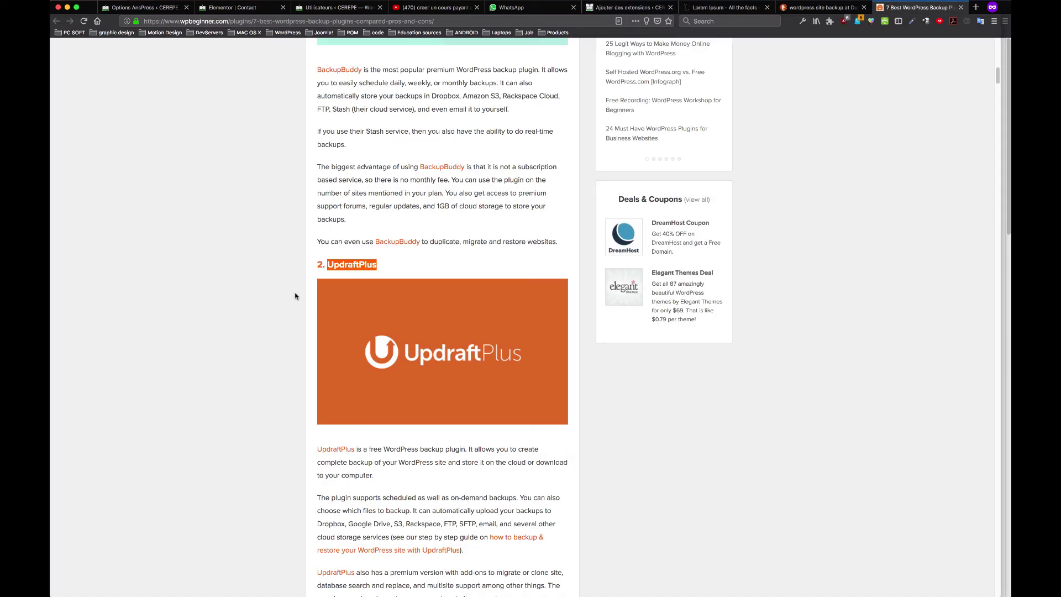
Open updraftplus.com from the article's '2. UpdraftPlus' link, closing the stray blank tab
{"action": "left_click", "coordinate": [362, 267]}
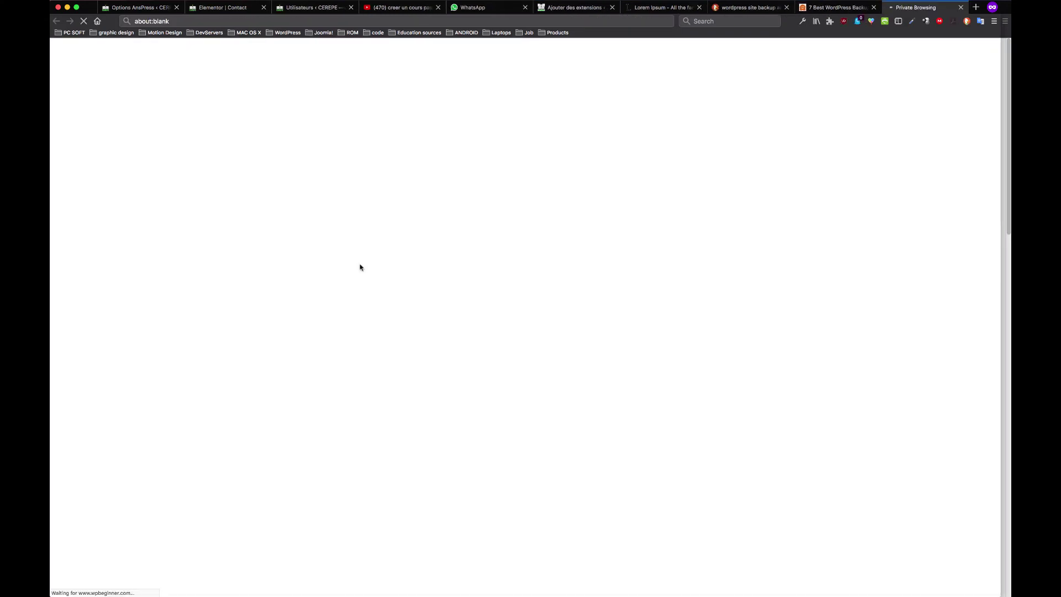
{"action": "left_click", "coordinate": [735, 7]}
{"action": "left_click", "coordinate": [911, 9]}
{"action": "left_click", "coordinate": [666, 10]}
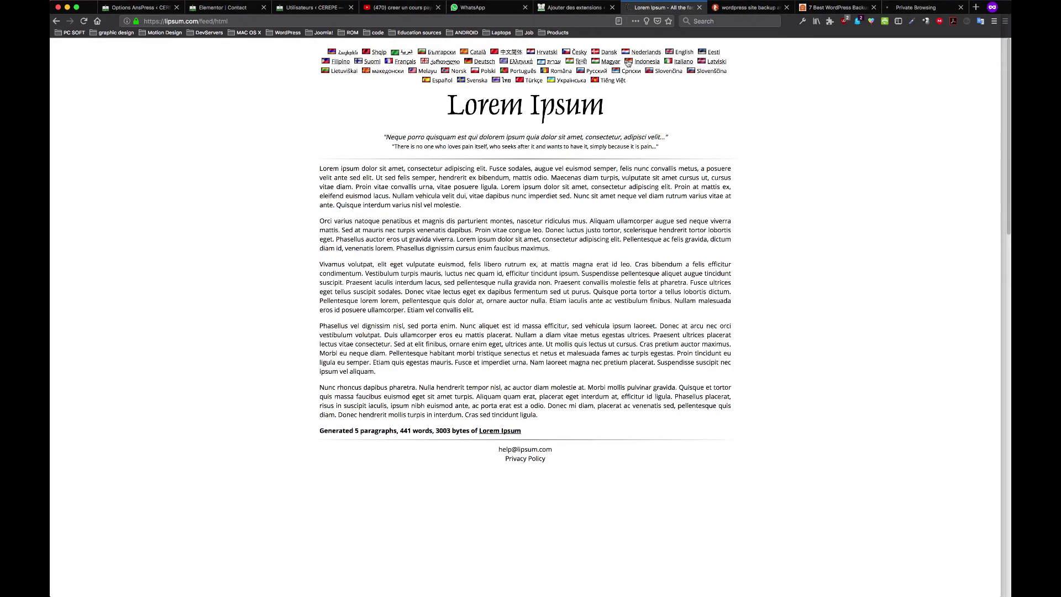
{"action": "left_click", "coordinate": [559, 7]}
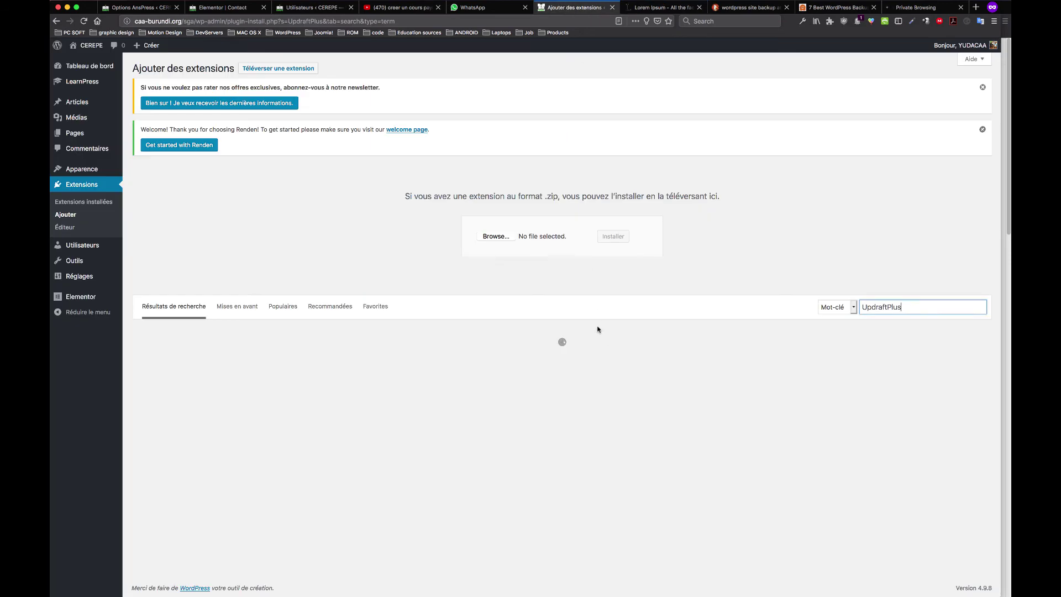
{"action": "left_click", "coordinate": [915, 8]}
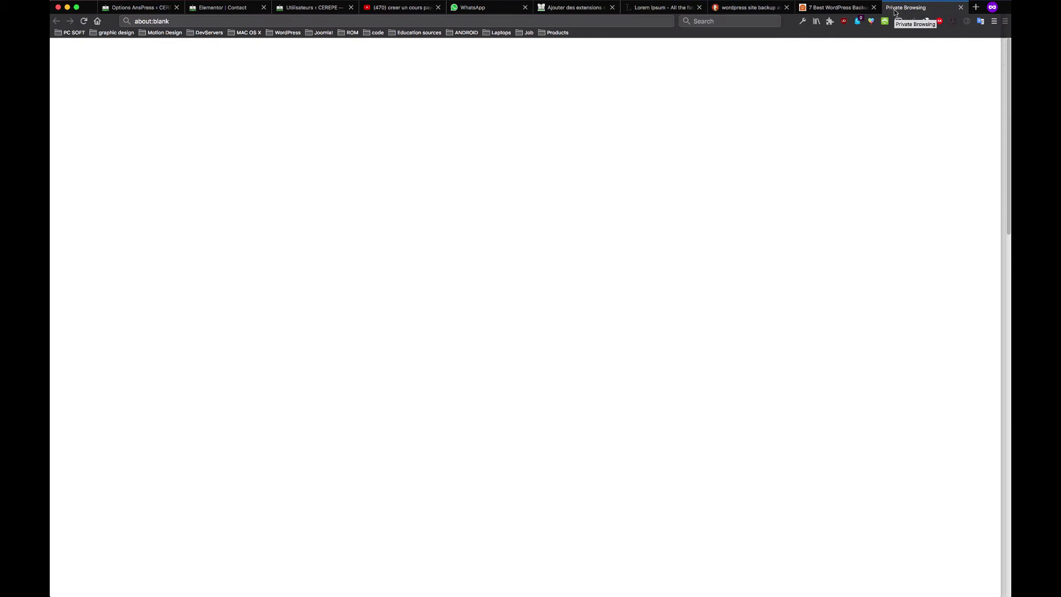
{"action": "left_click", "coordinate": [836, 8]}
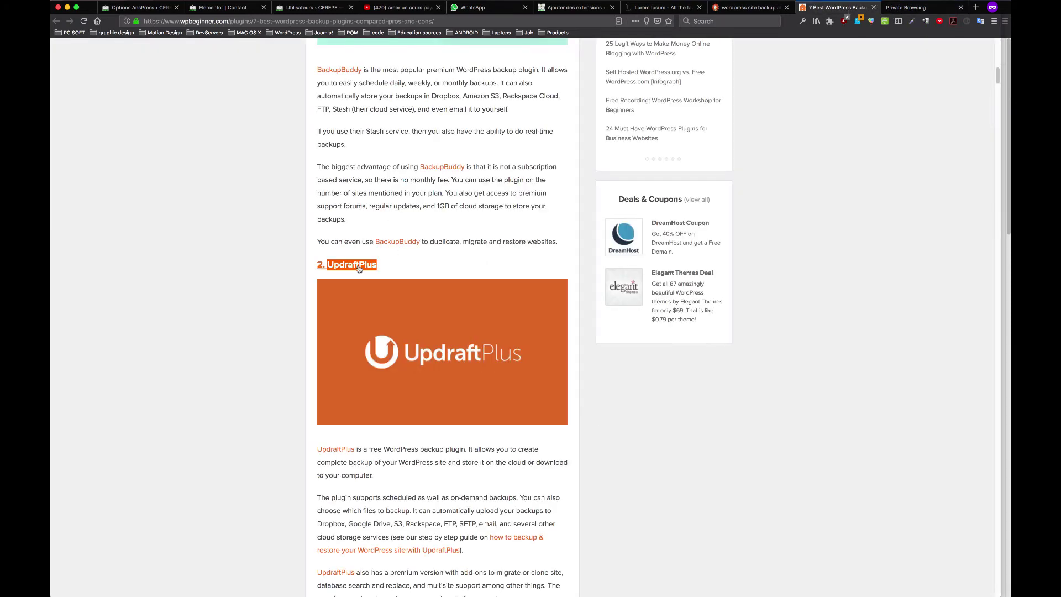
{"action": "left_click", "coordinate": [358, 268]}
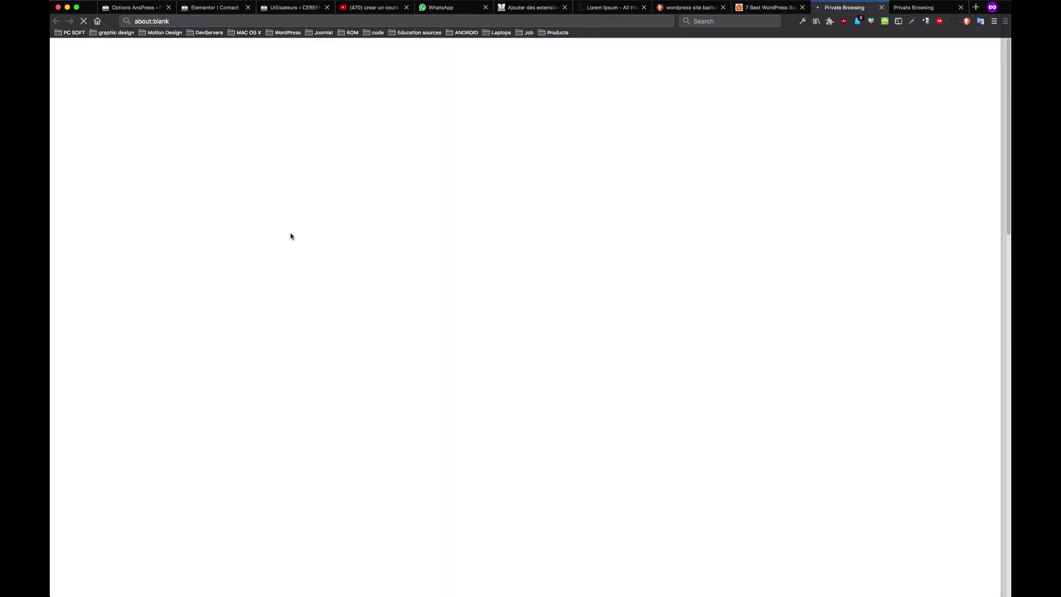
{"action": "left_click", "coordinate": [961, 8]}
{"action": "left_click", "coordinate": [839, 8]}
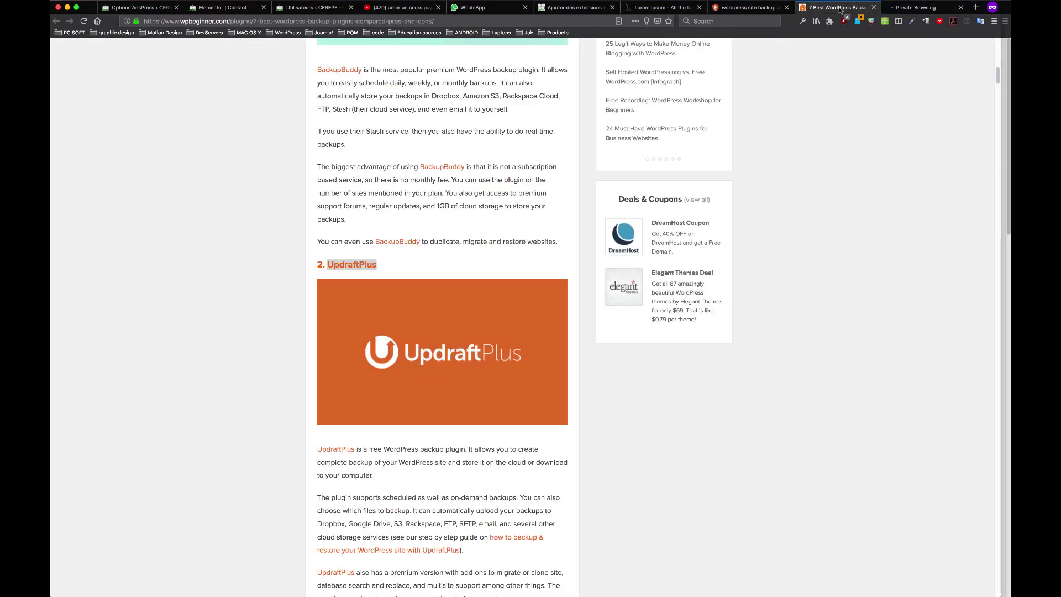
{"action": "left_click", "coordinate": [922, 8]}
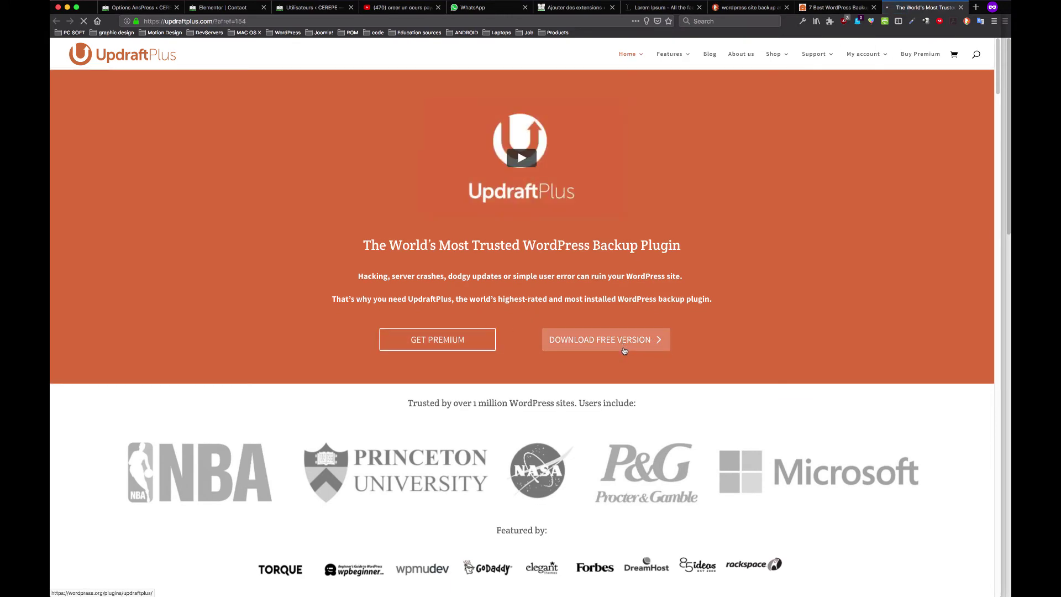
Download updraftplus.1.15.3.zip from WordPress.org and return to the site's Add Plugins page
{"action": "left_click", "coordinate": [624, 351]}
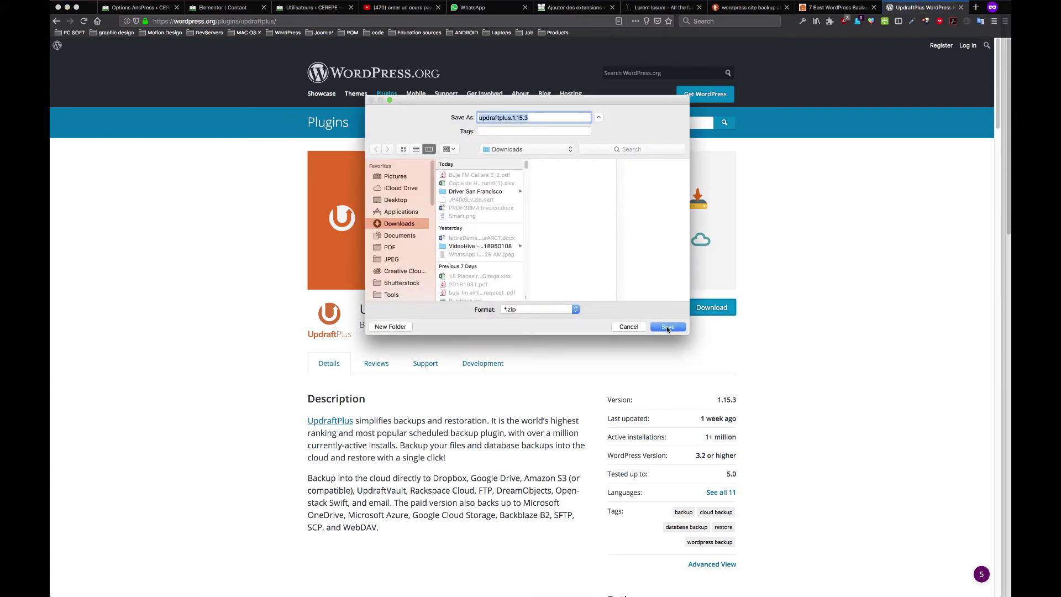
{"action": "left_click", "coordinate": [667, 327]}
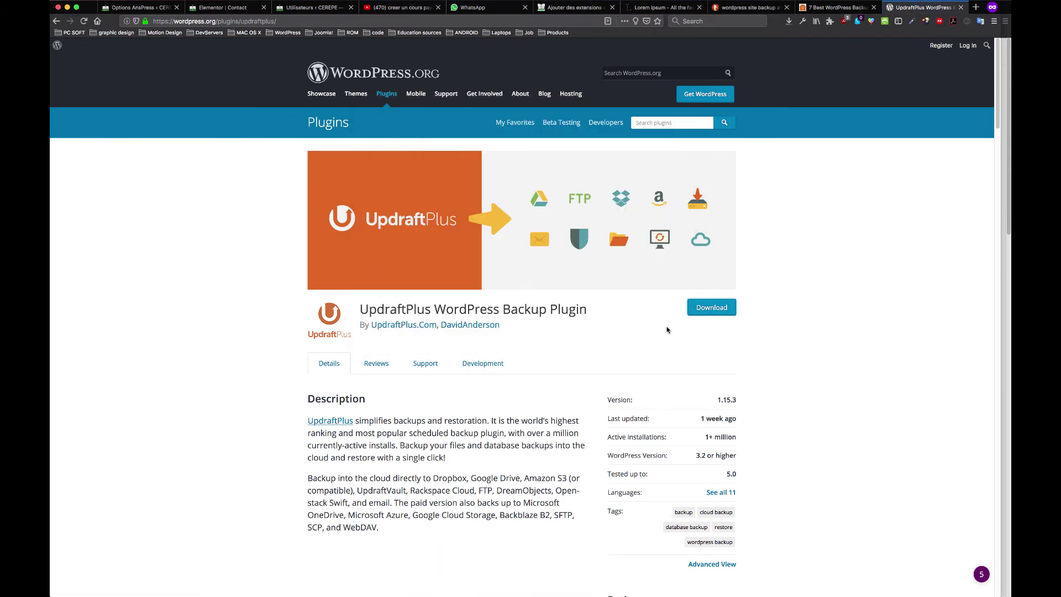
{"action": "left_click", "coordinate": [788, 21]}
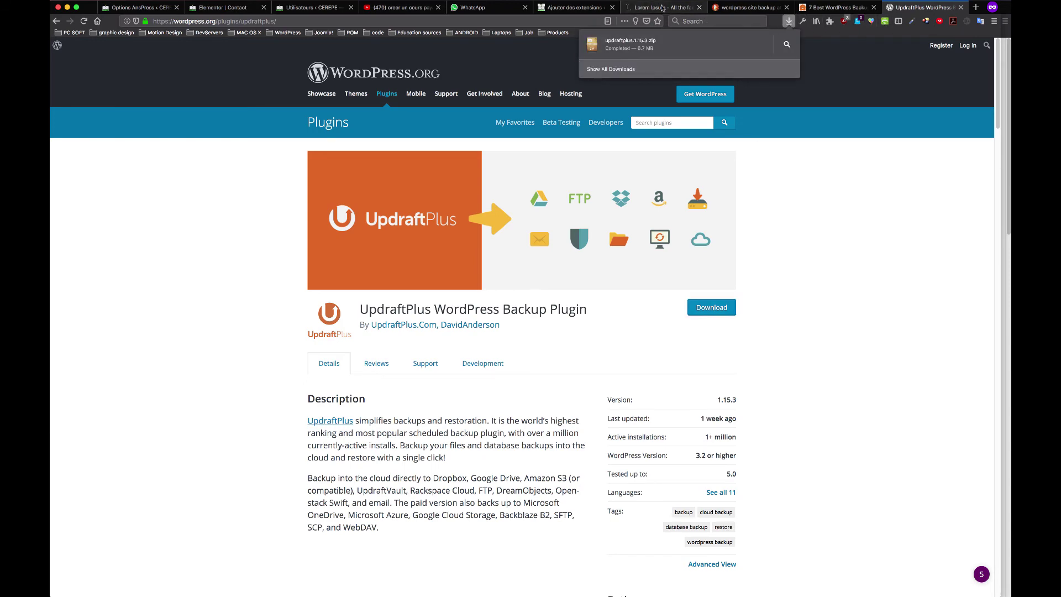
{"action": "left_click", "coordinate": [661, 7]}
{"action": "left_click", "coordinate": [567, 8]}
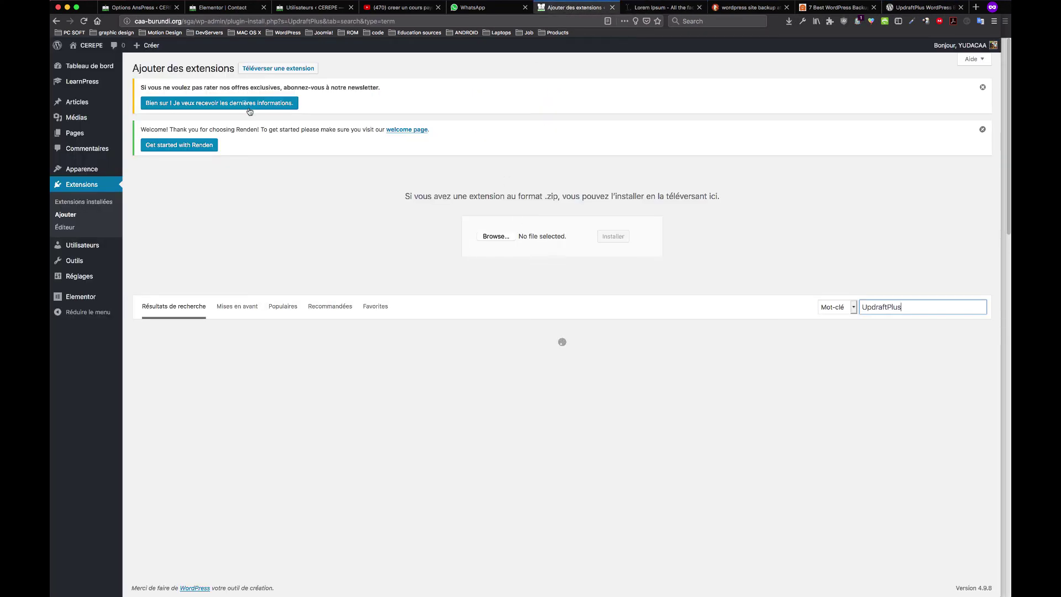
{"action": "left_click", "coordinate": [257, 69]}
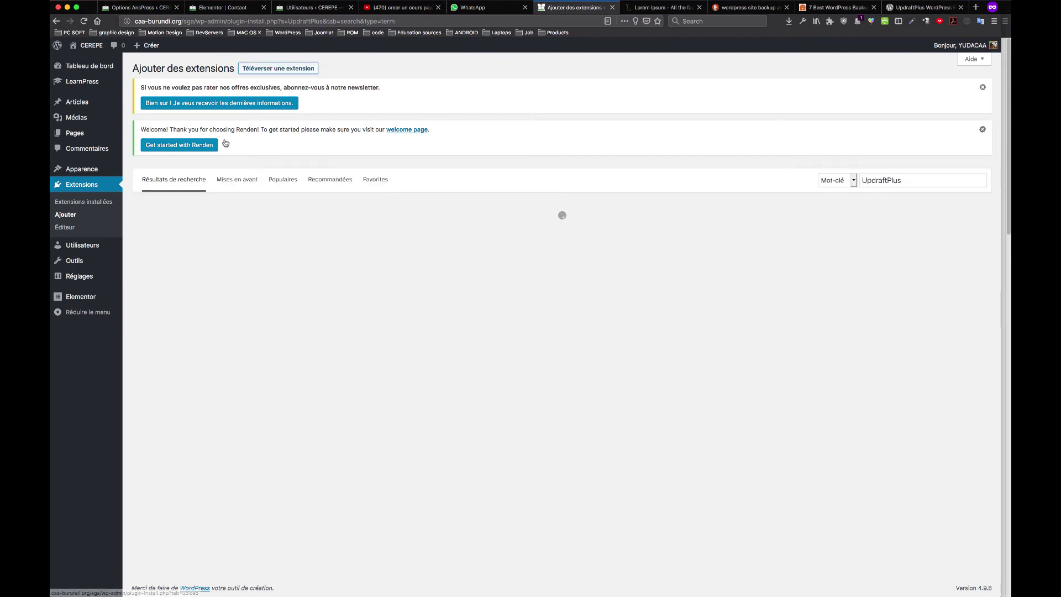
Dismiss the notices, upload updraftplus.1.15.3.zip from Downloads and start installing it
{"action": "left_click", "coordinate": [982, 130]}
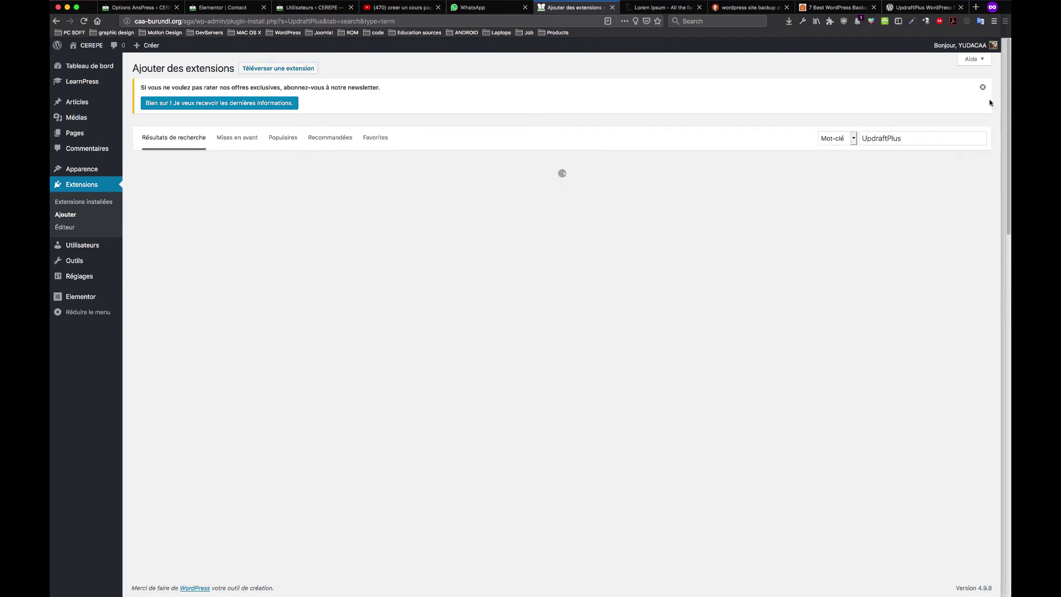
{"action": "left_click", "coordinate": [983, 88]}
{"action": "left_click", "coordinate": [266, 72]}
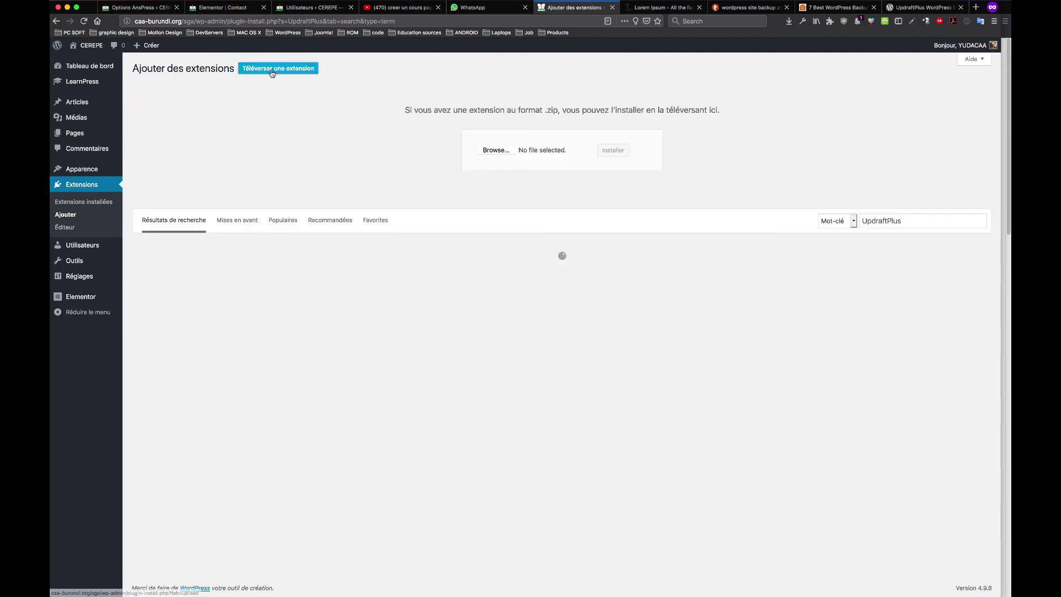
{"action": "left_click", "coordinate": [496, 150]}
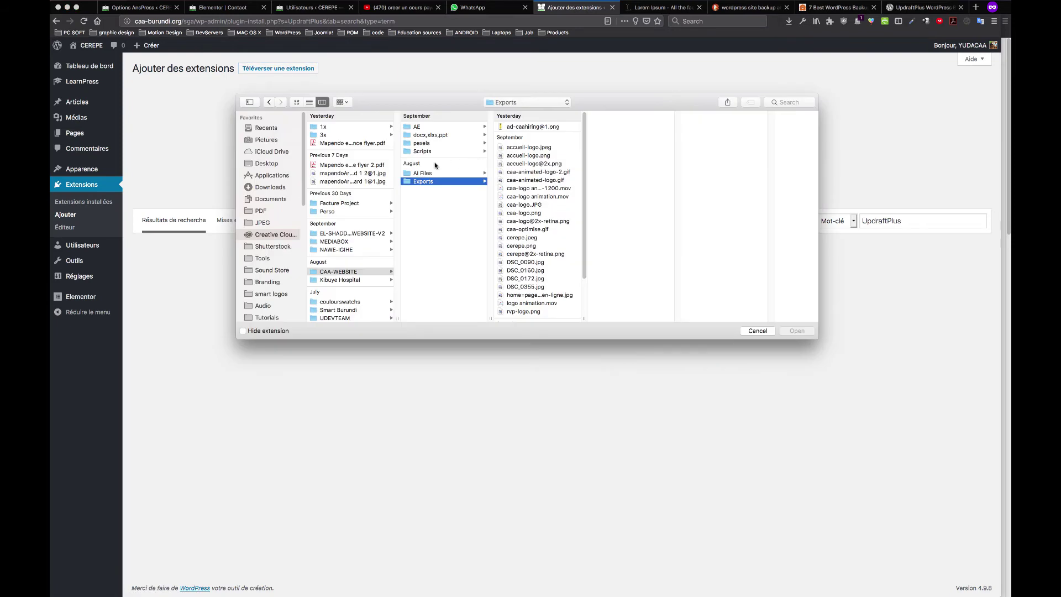
{"action": "left_click", "coordinate": [271, 186]}
{"action": "left_click", "coordinate": [360, 128]}
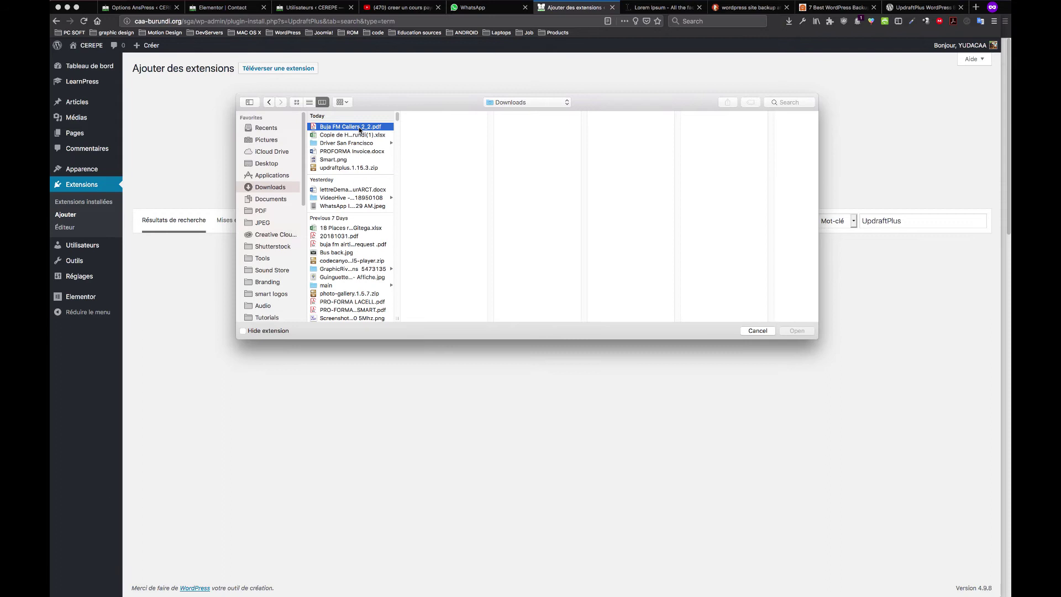
{"action": "left_click", "coordinate": [349, 168]}
{"action": "left_click", "coordinate": [794, 329]}
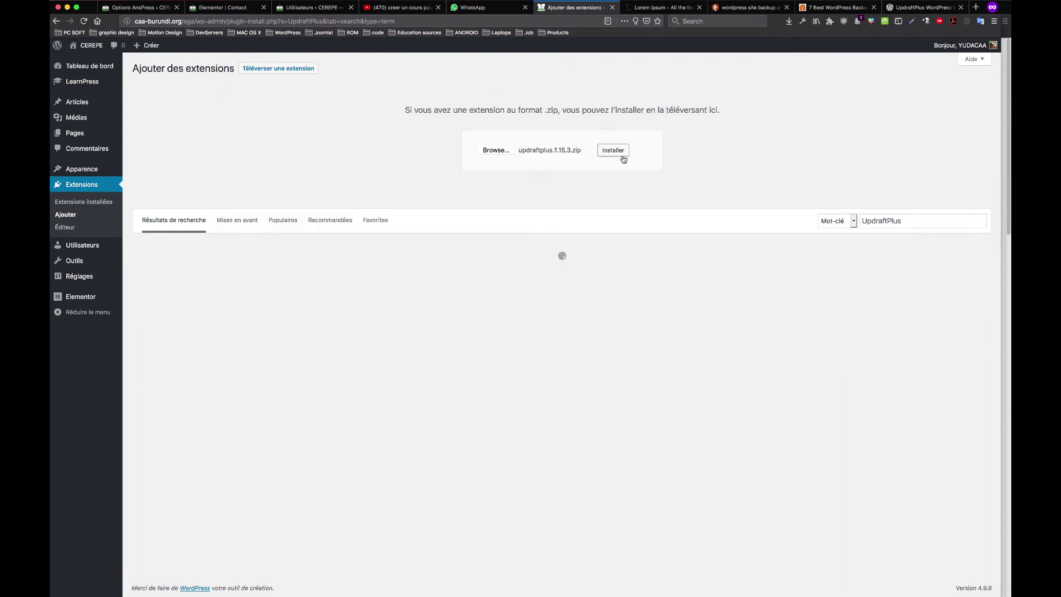
{"action": "left_click", "coordinate": [614, 152]}
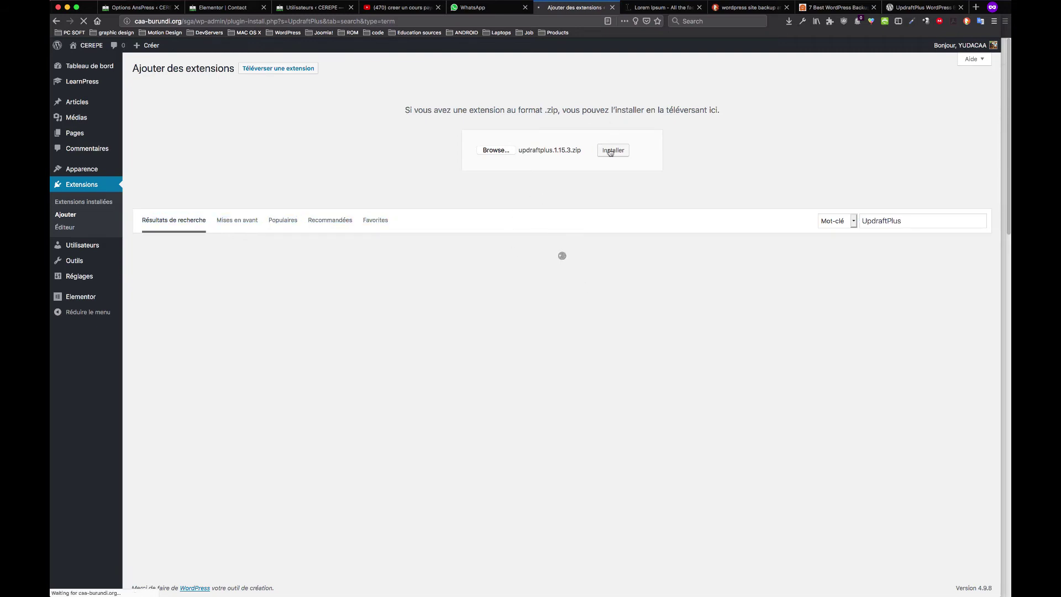
While UpdraftPlus installs, check the other tabs, dismiss the Renden notice, and return to YouTube
{"action": "left_click", "coordinate": [911, 8]}
{"action": "left_click", "coordinate": [837, 7]}
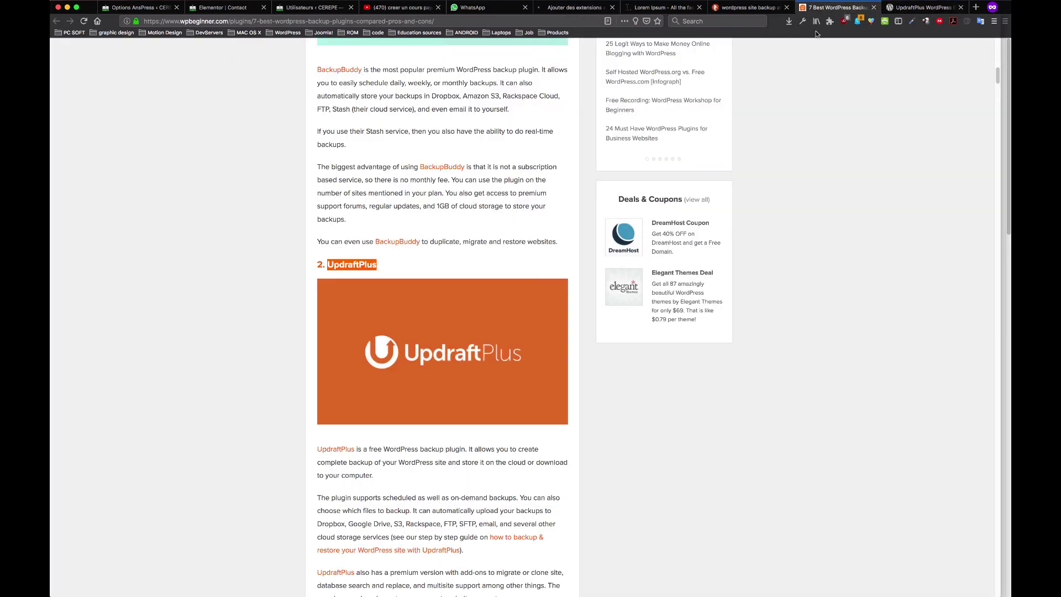
{"action": "left_click", "coordinate": [920, 7]}
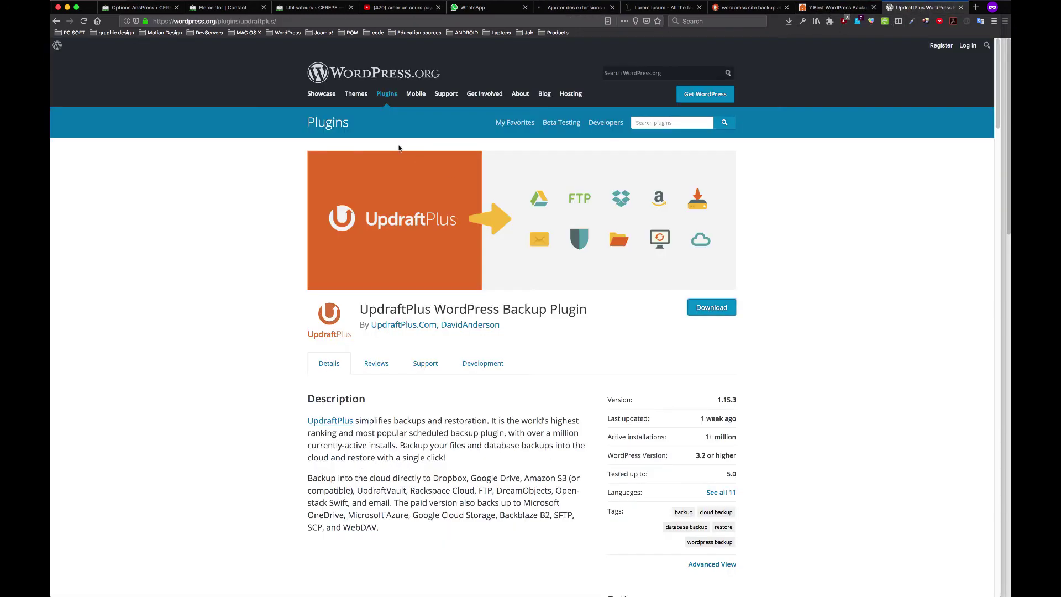
{"action": "left_click", "coordinate": [309, 21]}
{"action": "left_click", "coordinate": [106, 236]}
{"action": "left_click", "coordinate": [577, 7]}
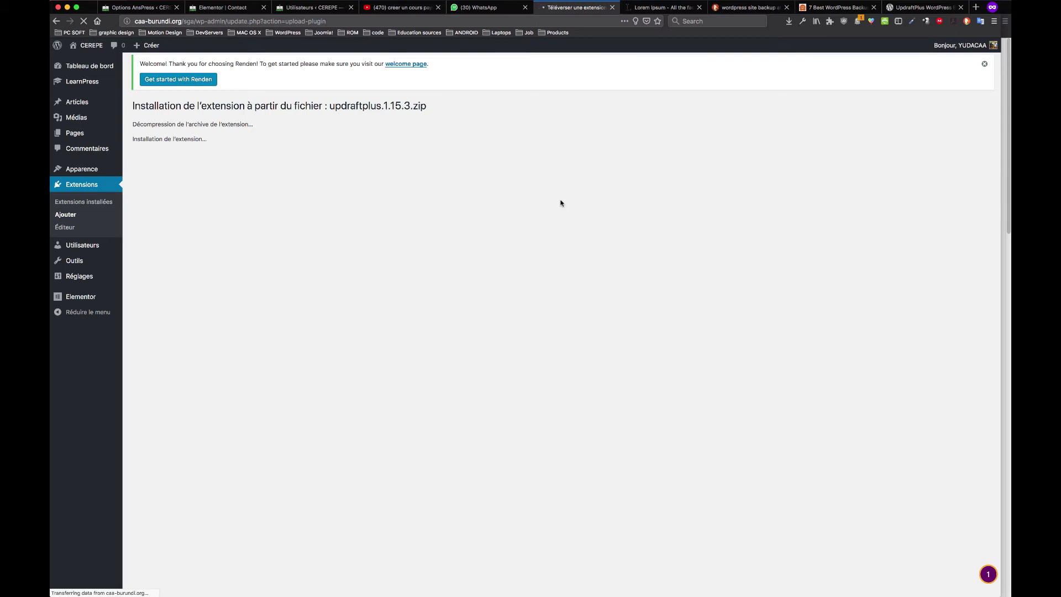
{"action": "left_click", "coordinate": [984, 63]}
{"action": "left_click", "coordinate": [409, 8]}
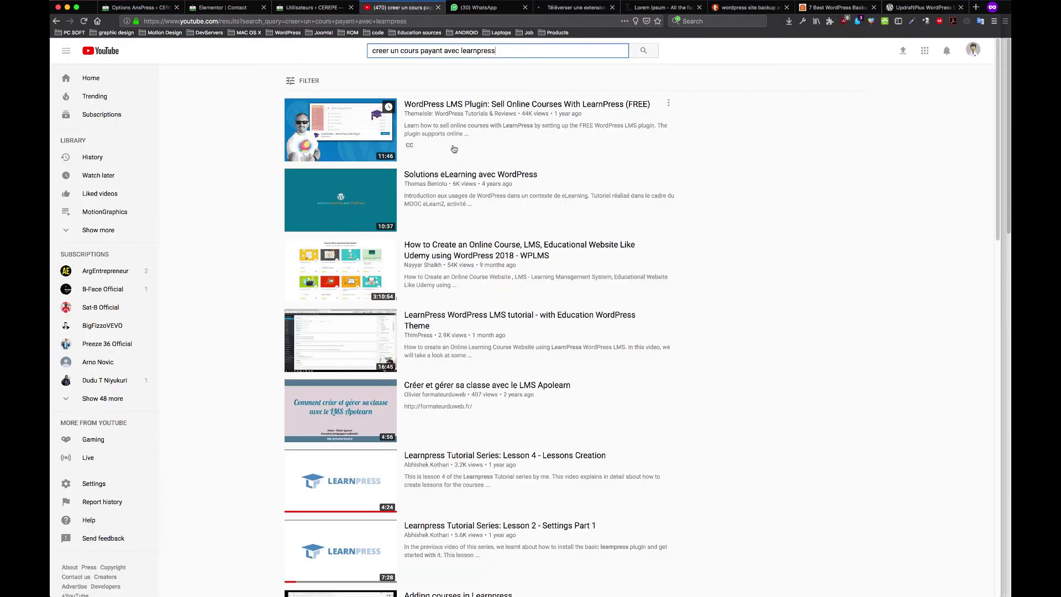
Search YouTube for 'augmenter la taille fichier upload wordpress'
{"action": "scroll", "coordinate": [453, 148], "scroll_direction": "down", "scroll_amount": 3}
{"action": "scroll", "coordinate": [454, 148], "scroll_direction": "up", "scroll_amount": 3}
{"action": "left_click_drag", "start_coordinate": [496, 50], "coordinate": [355, 49]}
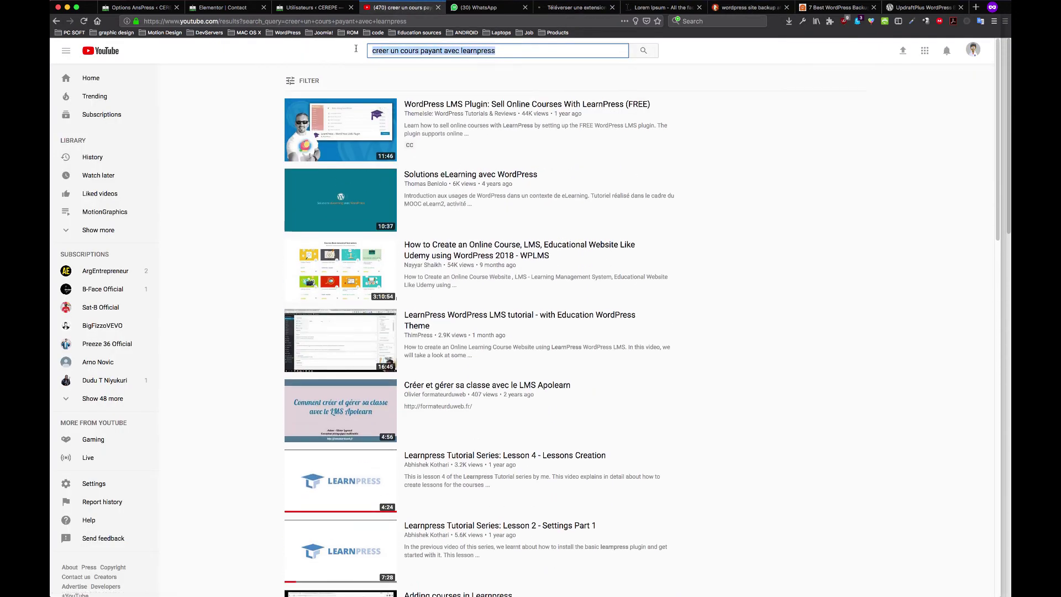
{"action": "key", "text": "BackSpace"}
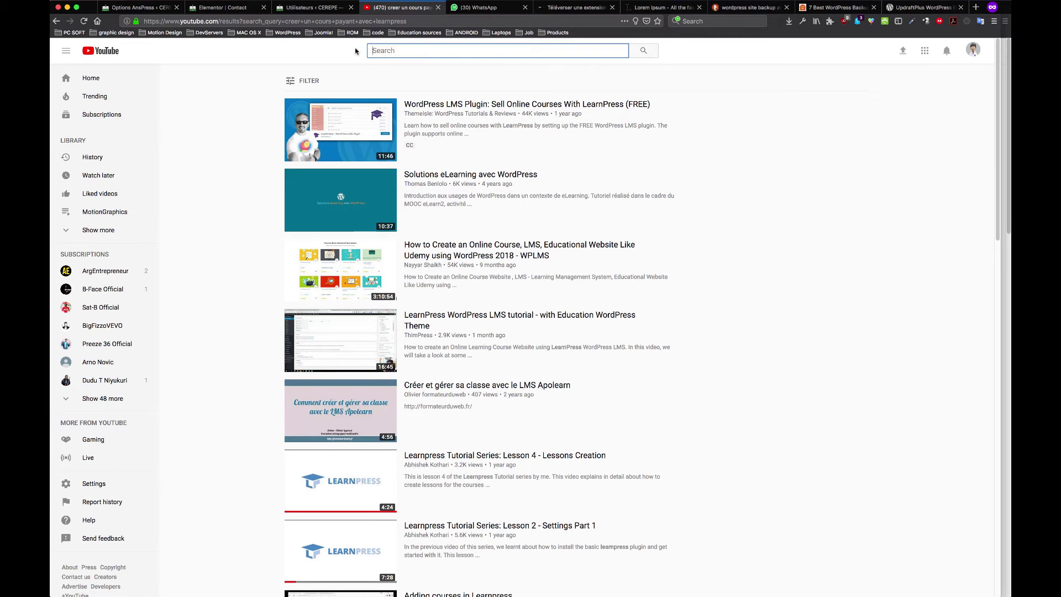
{"action": "type", "text": "augmenter la ta"}
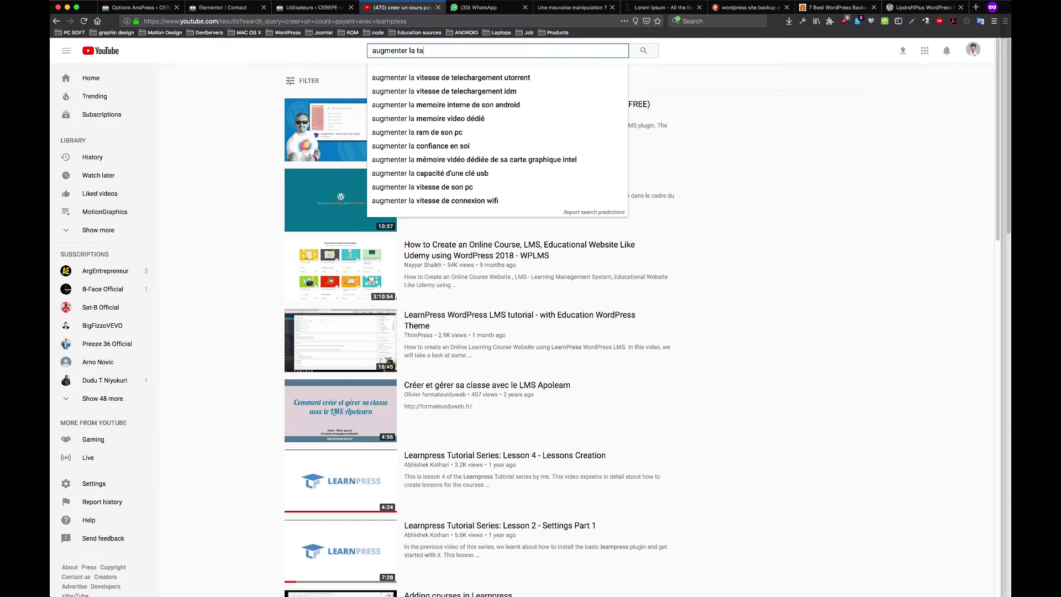
{"action": "type", "text": "ille"}
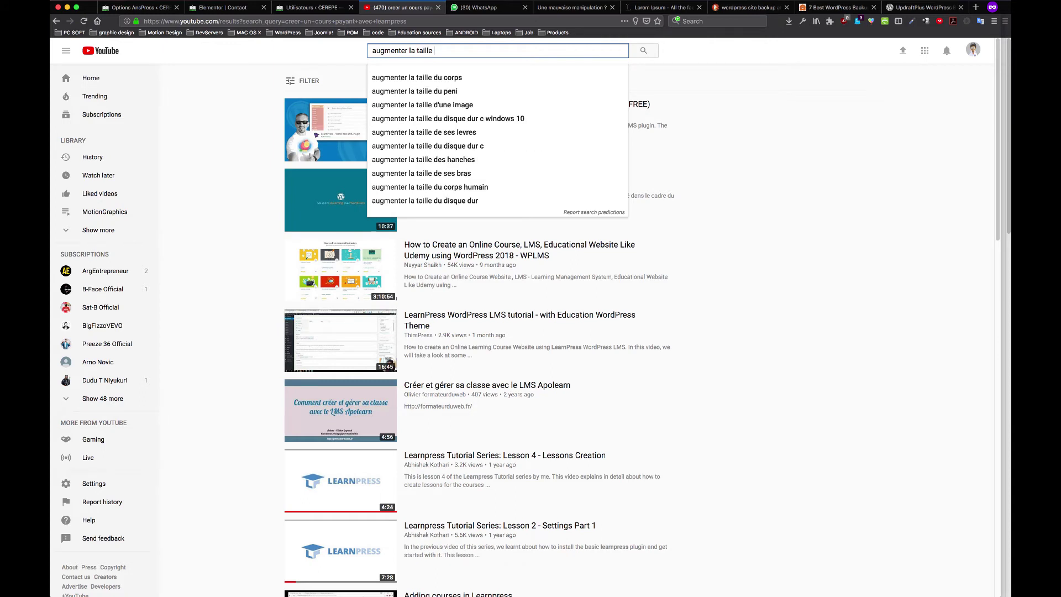
{"action": "type", "text": " fichi"}
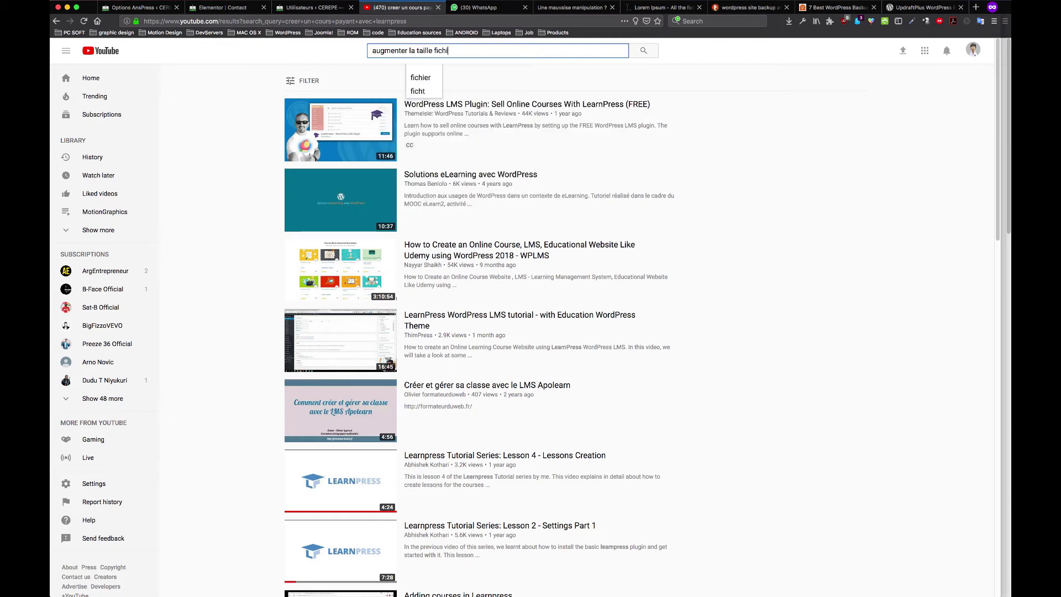
{"action": "type", "text": "er upload "}
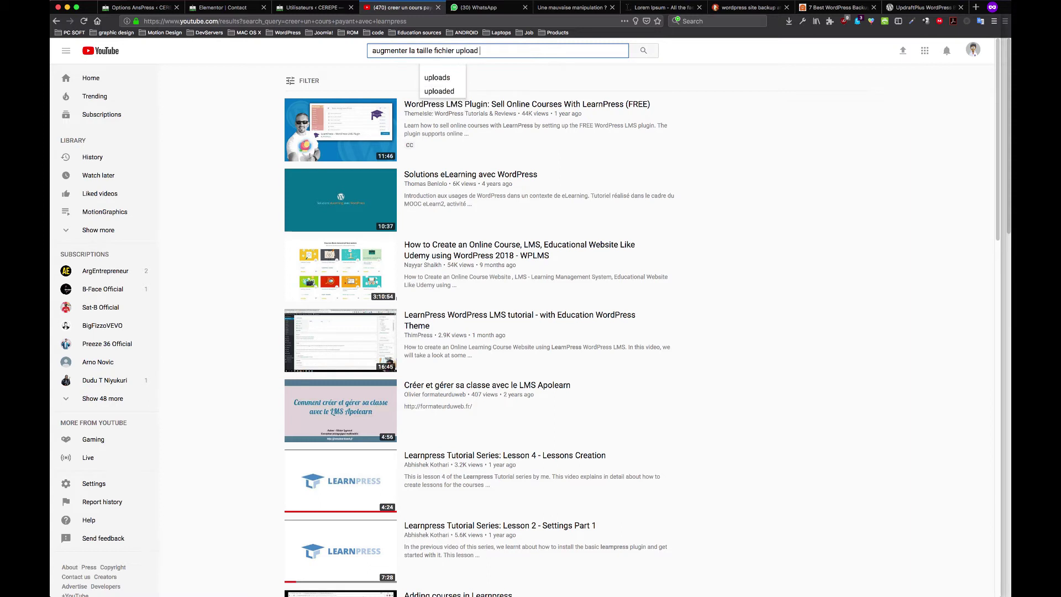
{"action": "type", "text": "wordpress"}
{"action": "key", "text": "Return"}
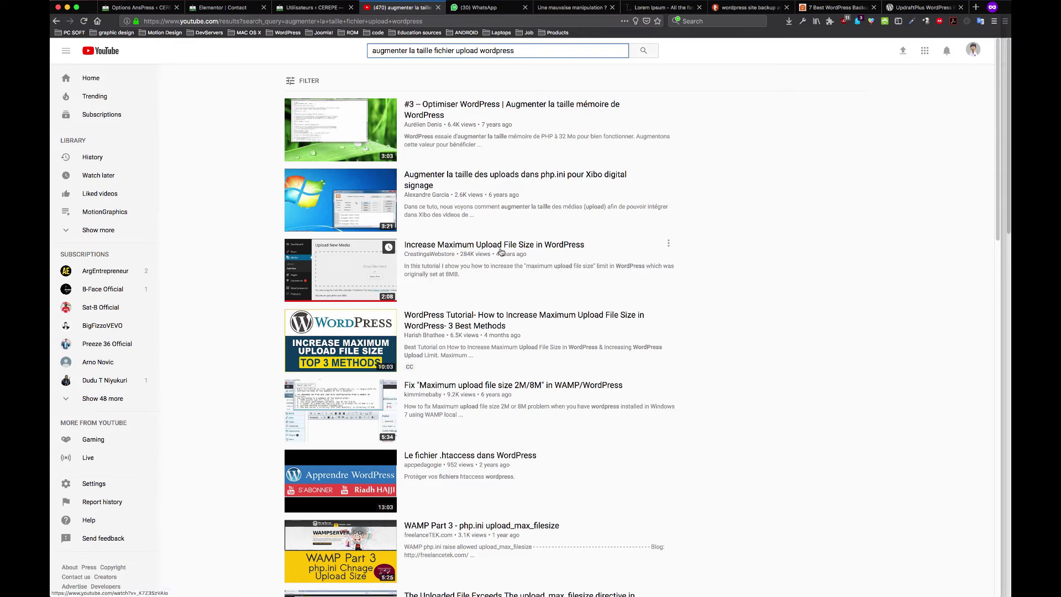
Highlight the Increase Maximum Upload File Size result, then go back to the UpdraftPlus page
{"action": "left_click_drag", "start_coordinate": [692, 282], "coordinate": [274, 243]}
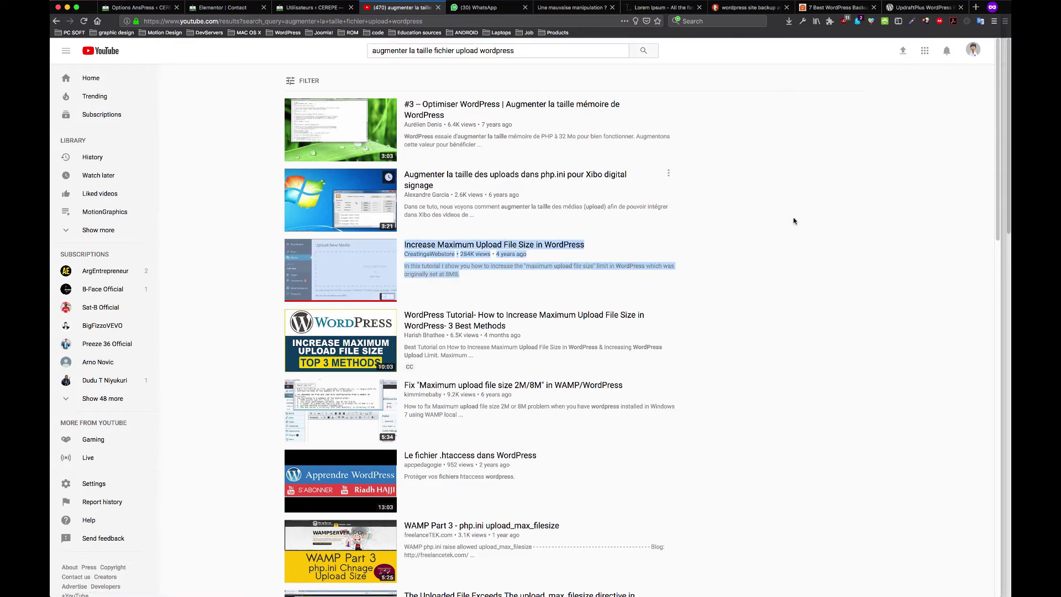
{"action": "left_click", "coordinate": [726, 276]}
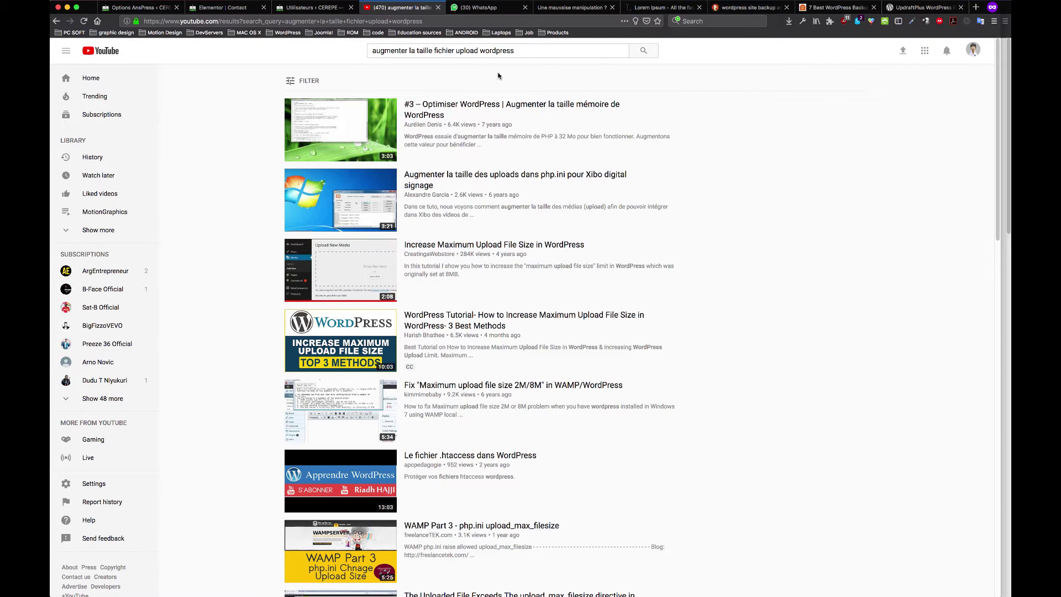
{"action": "left_click", "coordinate": [923, 7]}
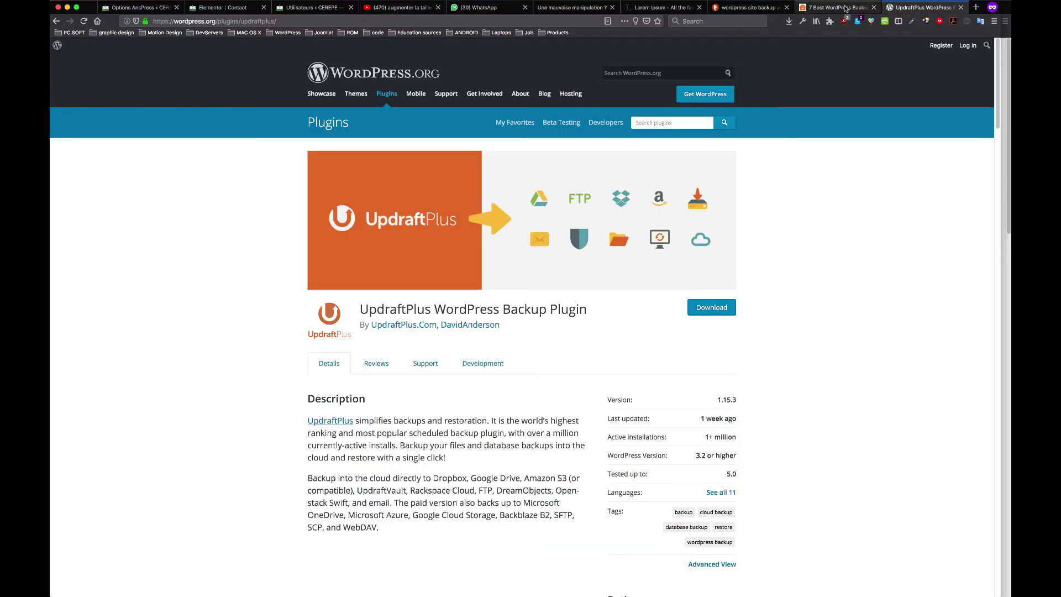
On the expired-link upload page, retry 'Veuillez réessayer.' several times
{"action": "left_click", "coordinate": [846, 7]}
{"action": "left_click", "coordinate": [662, 7]}
{"action": "left_click", "coordinate": [569, 7]}
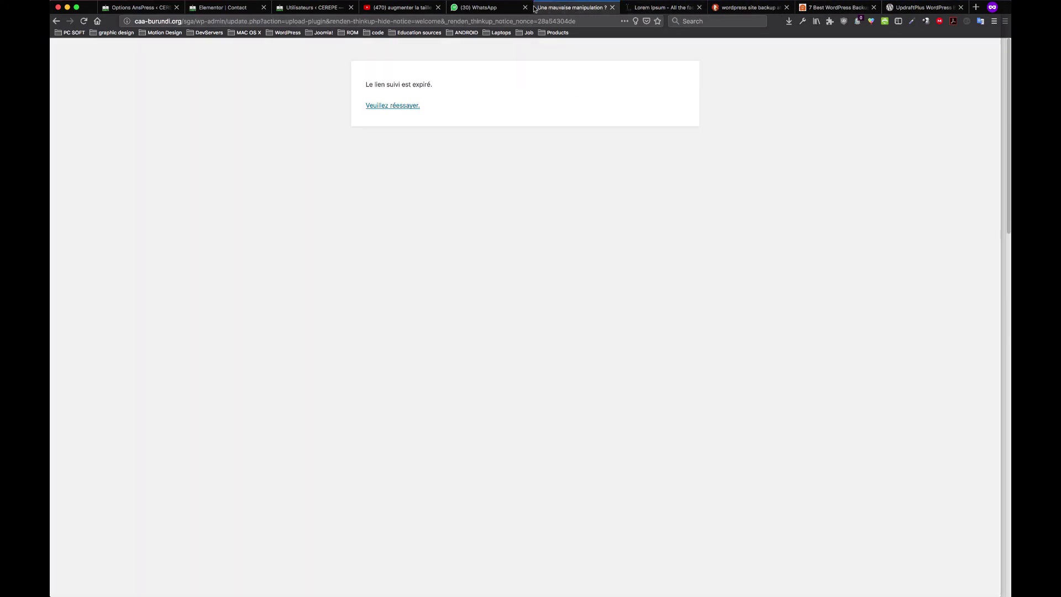
{"action": "left_click", "coordinate": [396, 107]}
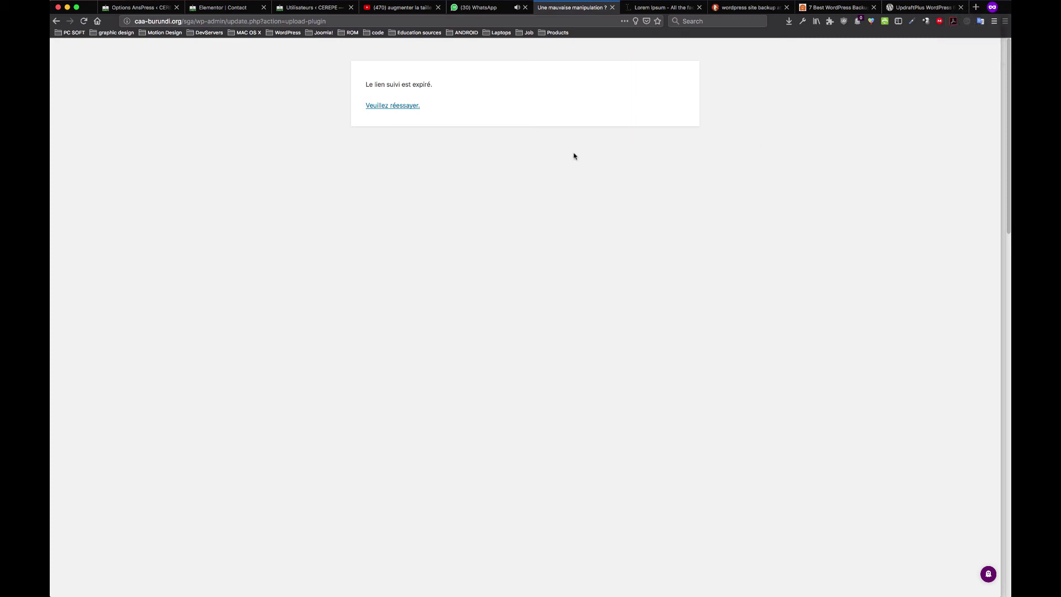
{"action": "left_click", "coordinate": [396, 107]}
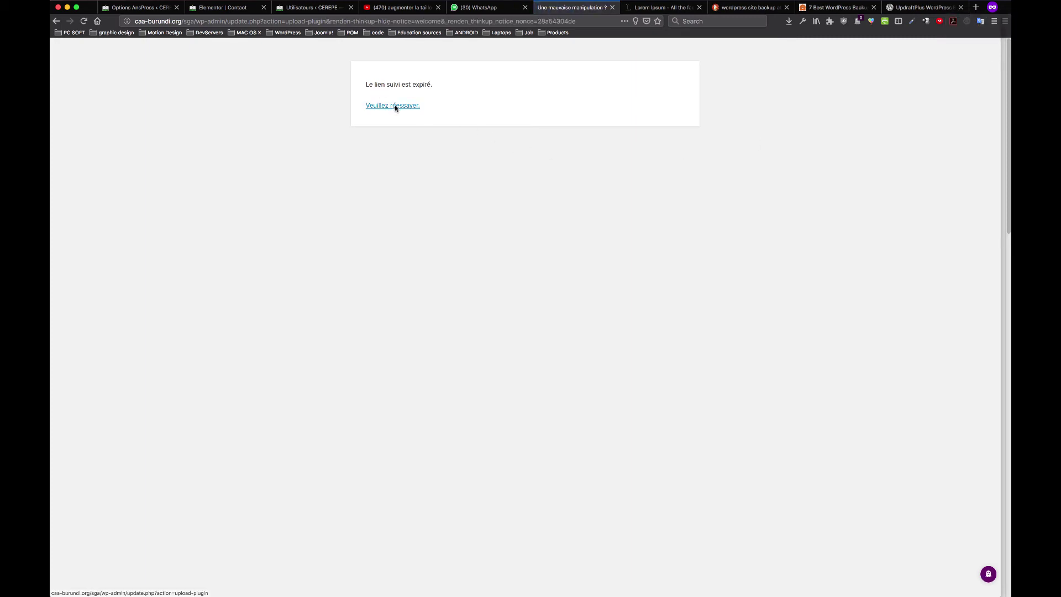
{"action": "left_click", "coordinate": [395, 107]}
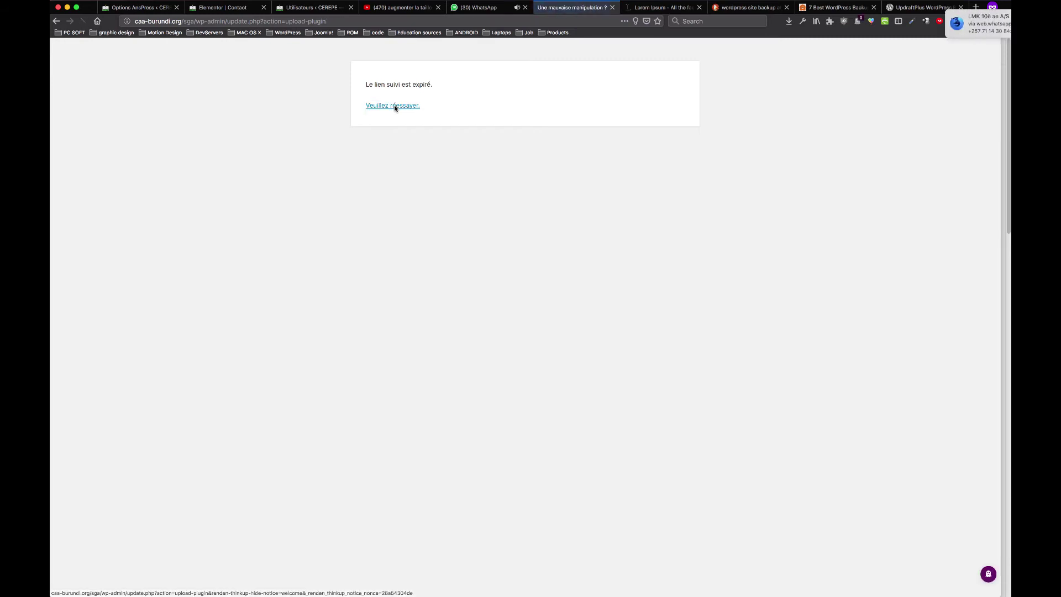
Trim the address to /wp-admin/ and load the admin dashboard
{"action": "left_click", "coordinate": [188, 21]}
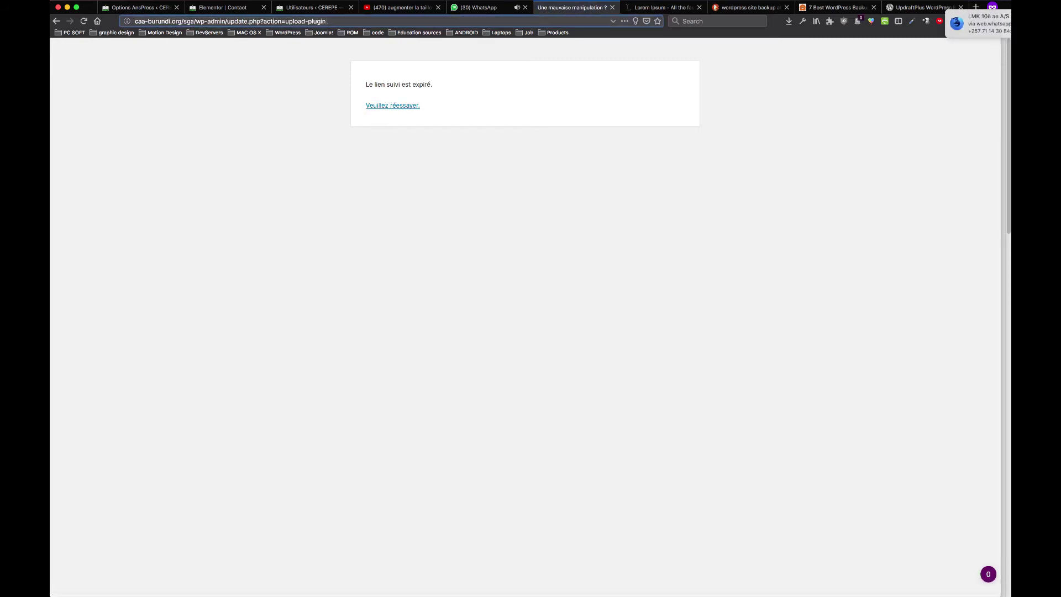
{"action": "left_click_drag", "start_coordinate": [366, 22], "coordinate": [223, 21]}
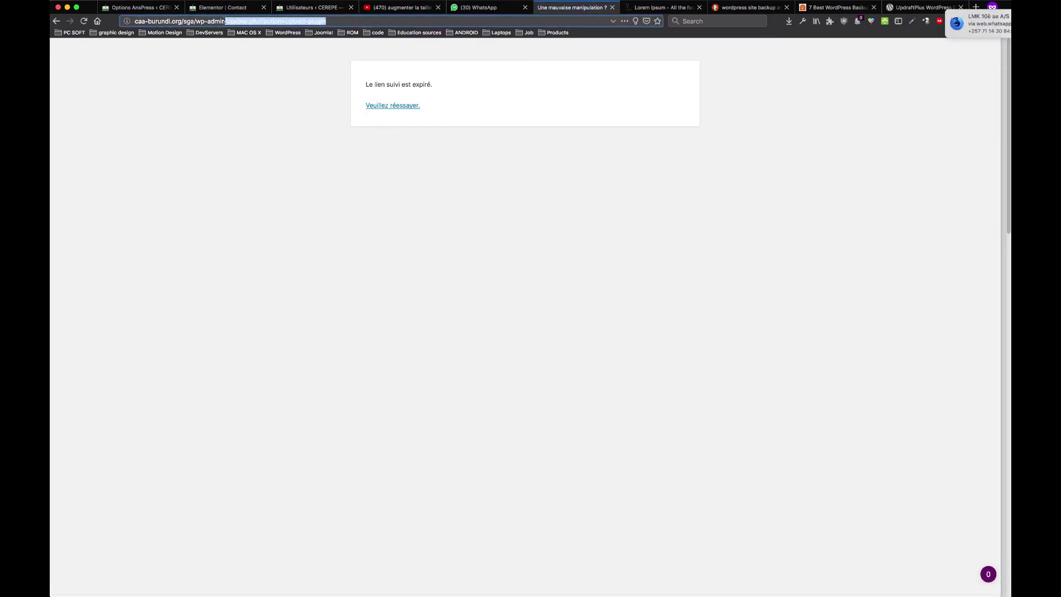
{"action": "key", "text": "BackSpace"}
{"action": "key", "text": "Return"}
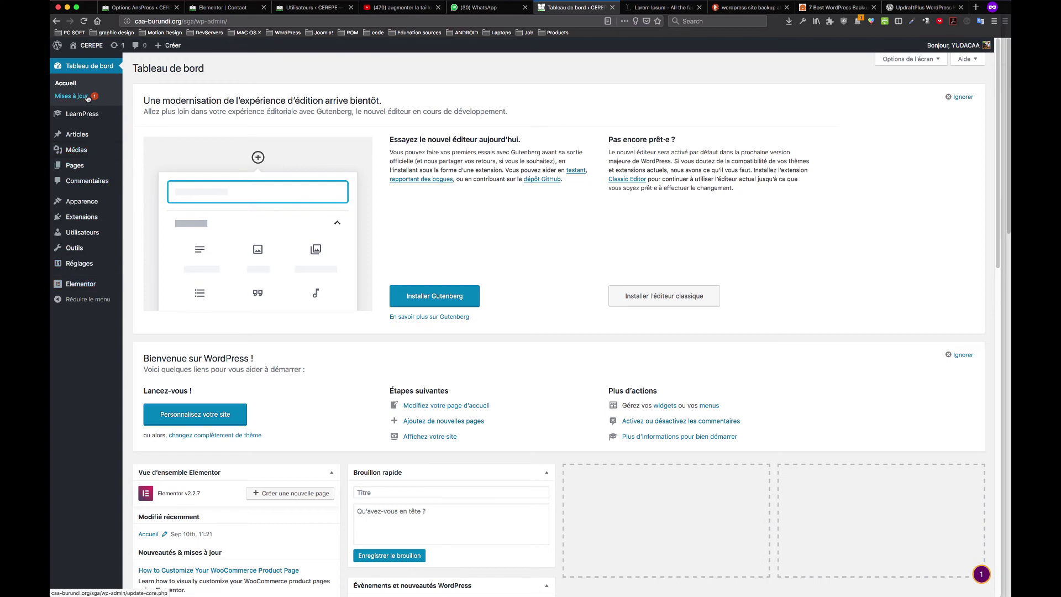
Run 'Mettre à jour les traductions' on the Updates page, then open Extensions installées
{"action": "left_click", "coordinate": [90, 98]}
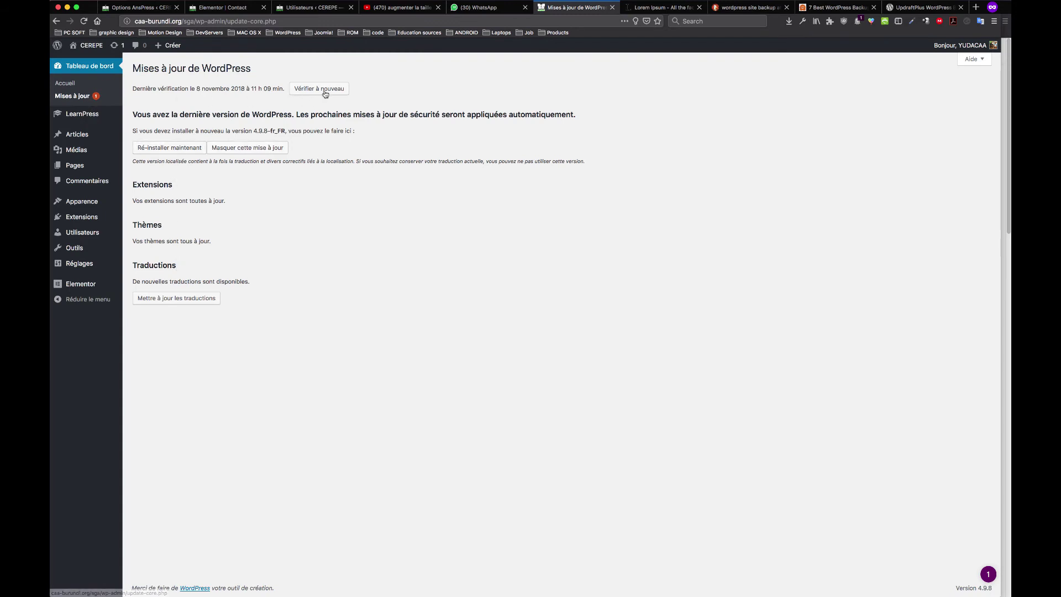
{"action": "left_click", "coordinate": [200, 298]}
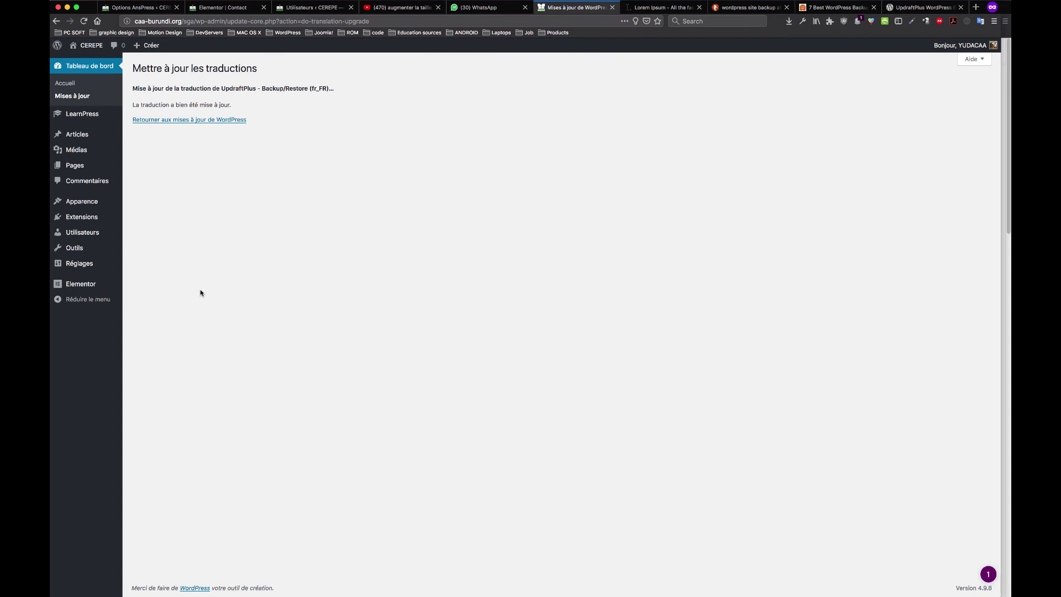
{"action": "mouse_move", "coordinate": [82, 217]}
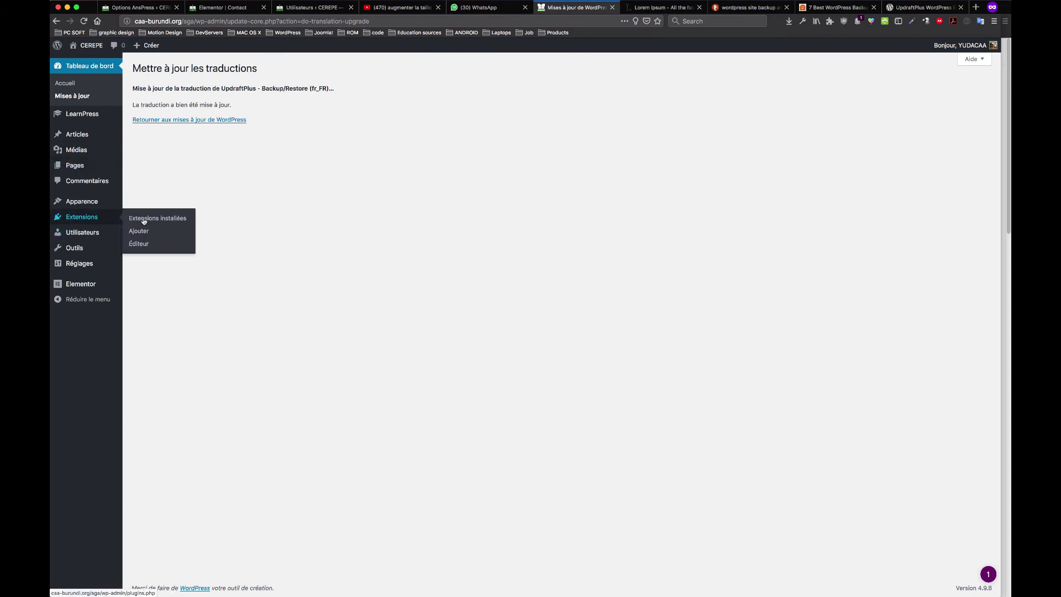
{"action": "left_click", "coordinate": [156, 221]}
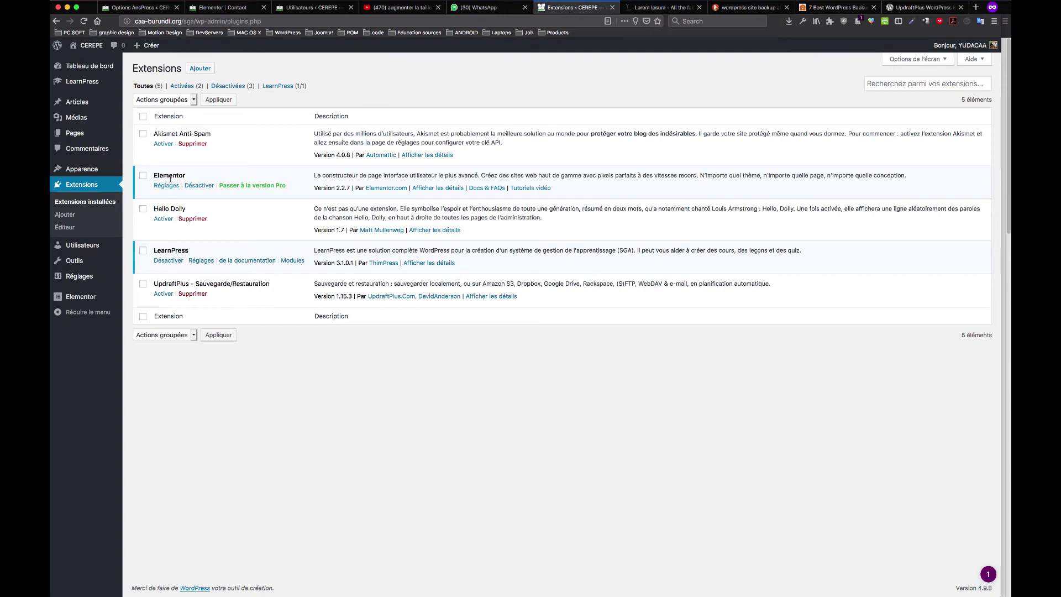
Activate UpdraftPlus and follow the welcome popup's 'Cliquez ici pour commencer !' link
{"action": "left_click", "coordinate": [163, 295]}
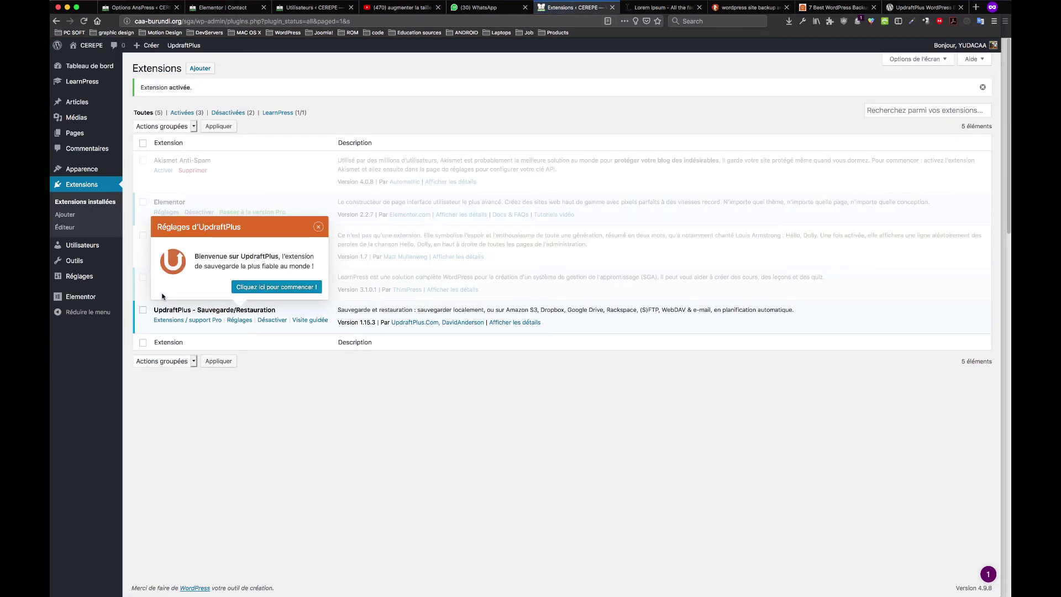
{"action": "left_click", "coordinate": [272, 288]}
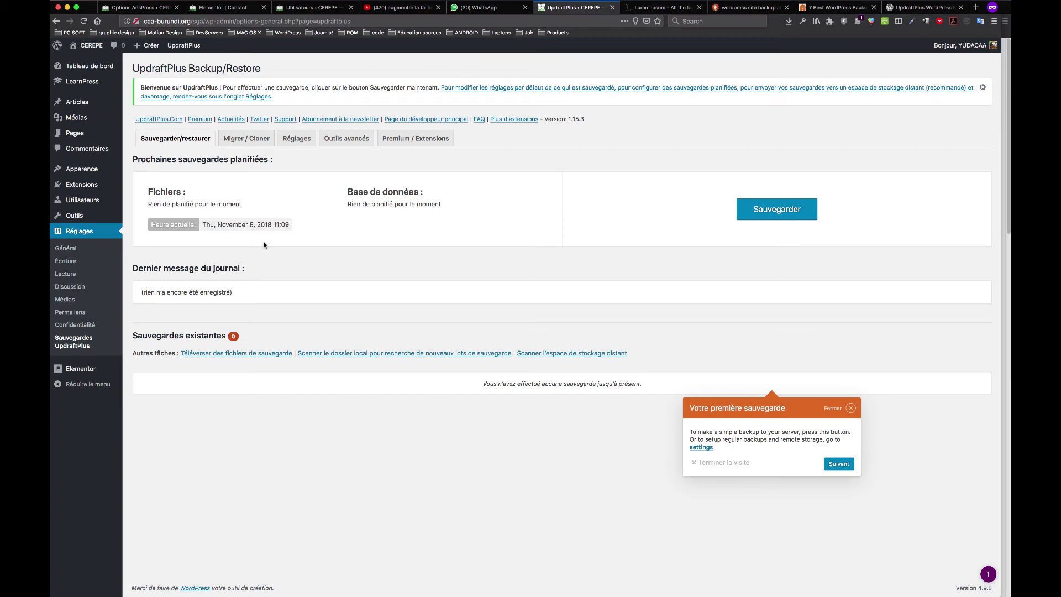
Open the LearnPress Cours list
{"action": "mouse_move", "coordinate": [90, 86]}
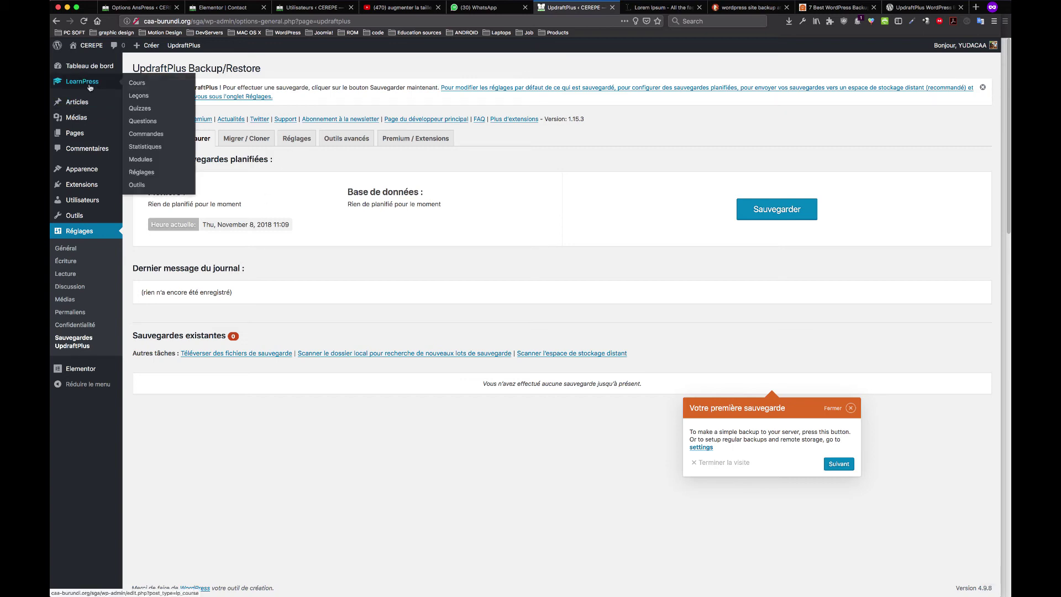
{"action": "left_click", "coordinate": [142, 86]}
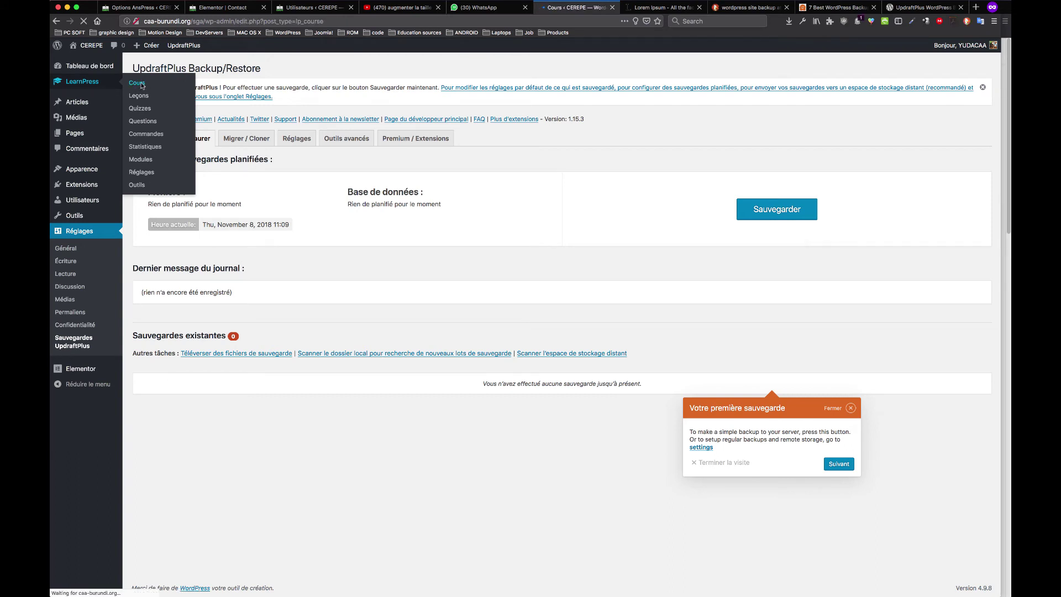
{"action": "mouse_move", "coordinate": [177, 155]}
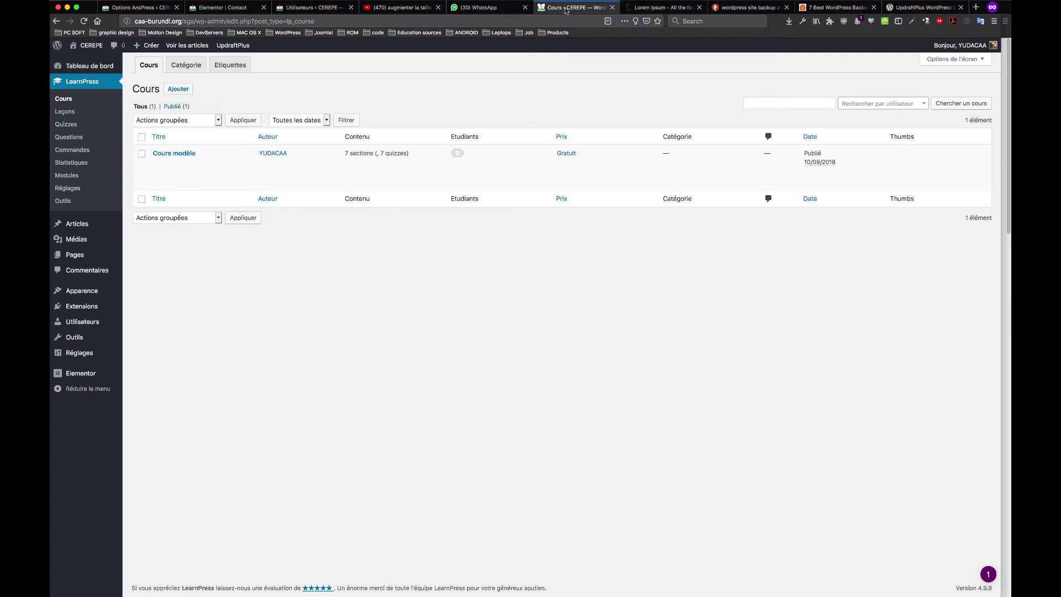
Move the WhatsApp tab to first position and return to the Elementor Contact editor
{"action": "left_click", "coordinate": [317, 9]}
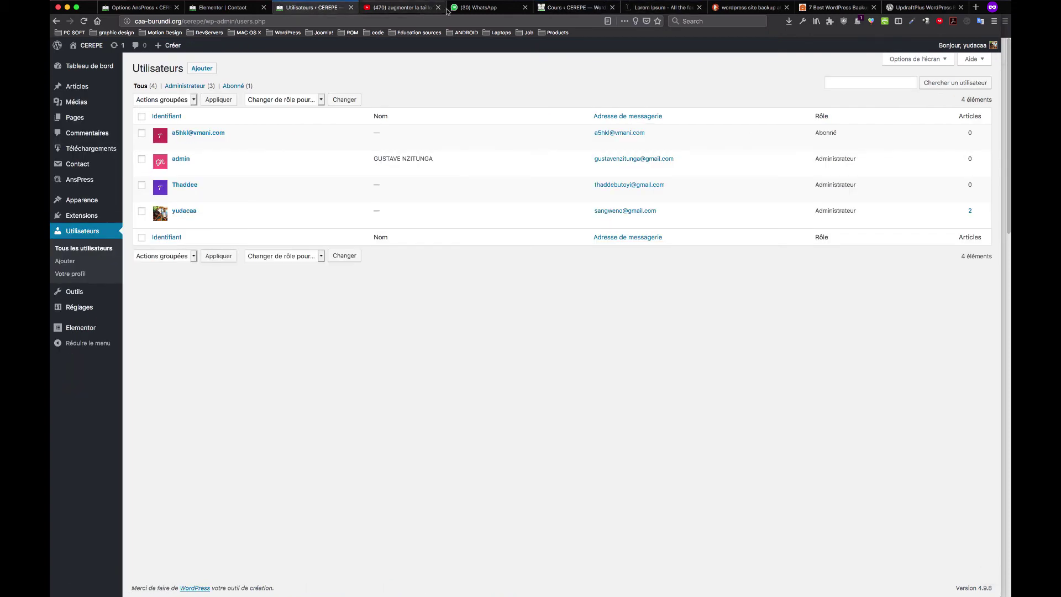
{"action": "left_click", "coordinate": [517, 9]}
{"action": "left_click_drag", "start_coordinate": [525, 12], "coordinate": [177, 8]}
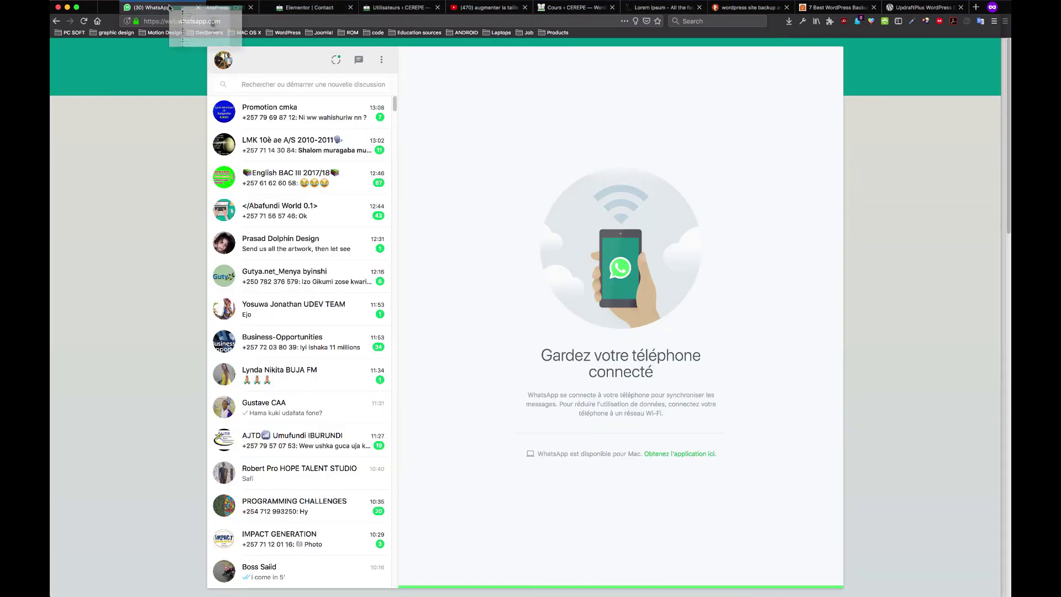
{"action": "left_click", "coordinate": [307, 8]}
{"action": "left_click", "coordinate": [399, 7]}
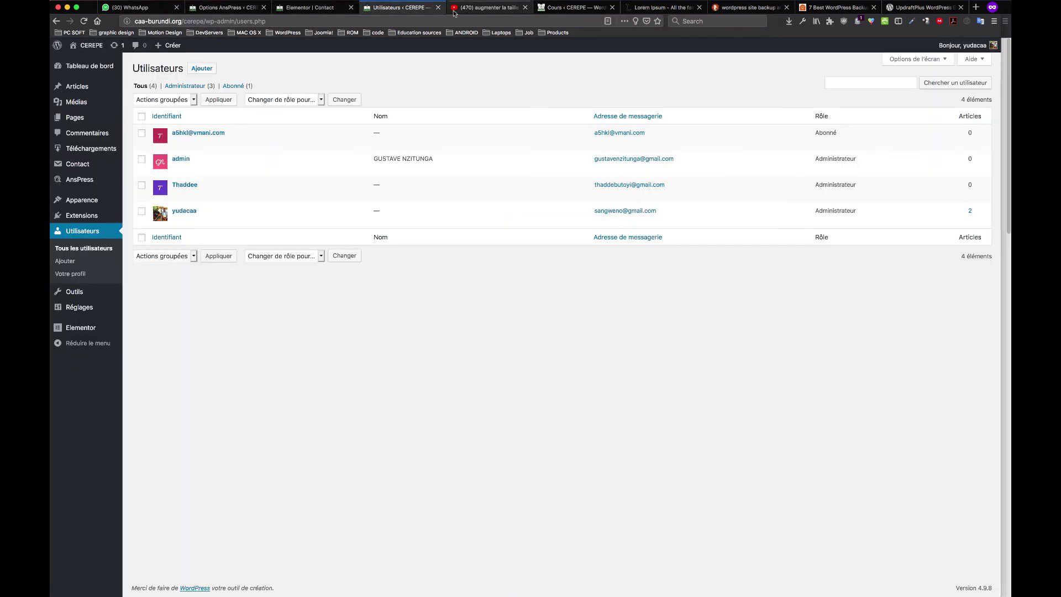
{"action": "left_click", "coordinate": [489, 9]}
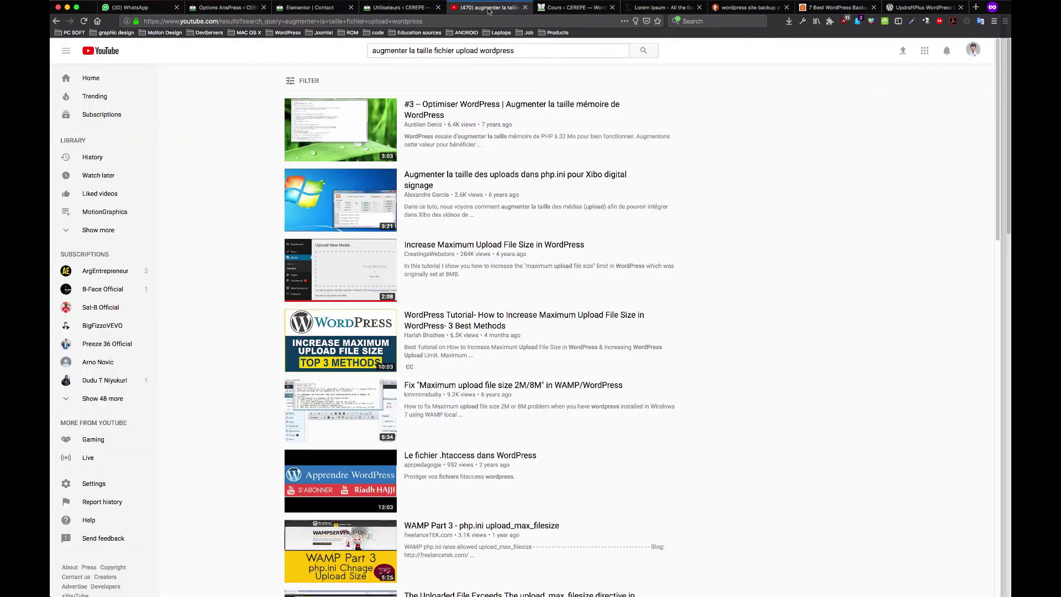
{"action": "left_click", "coordinate": [236, 10]}
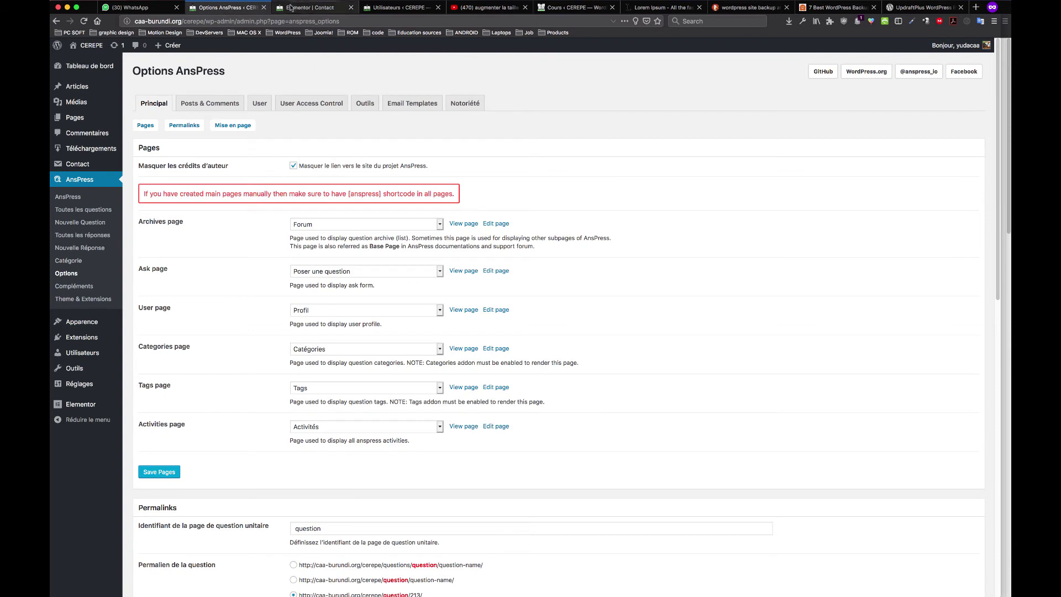
{"action": "left_click", "coordinate": [307, 8]}
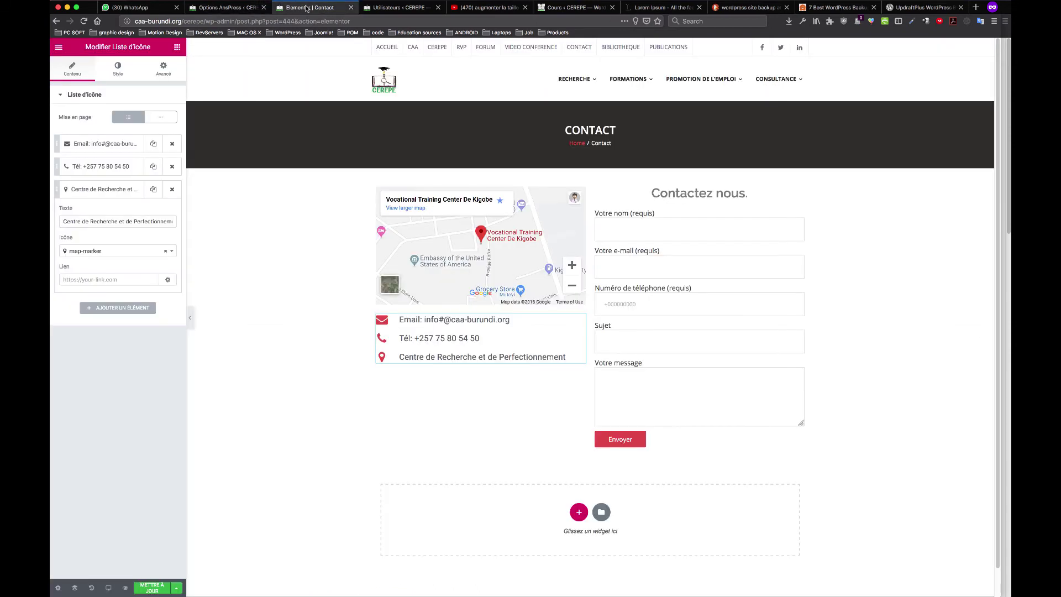
{"action": "left_click", "coordinate": [58, 47]}
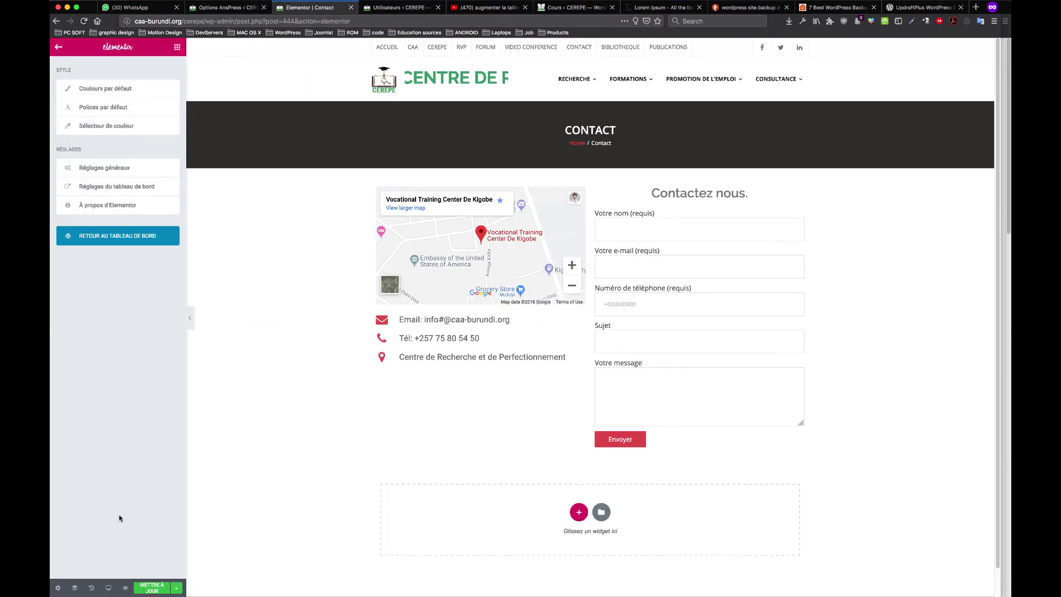
Remove the stray '#' from the icon list's Email item text and save the page
{"action": "left_click", "coordinate": [148, 590]}
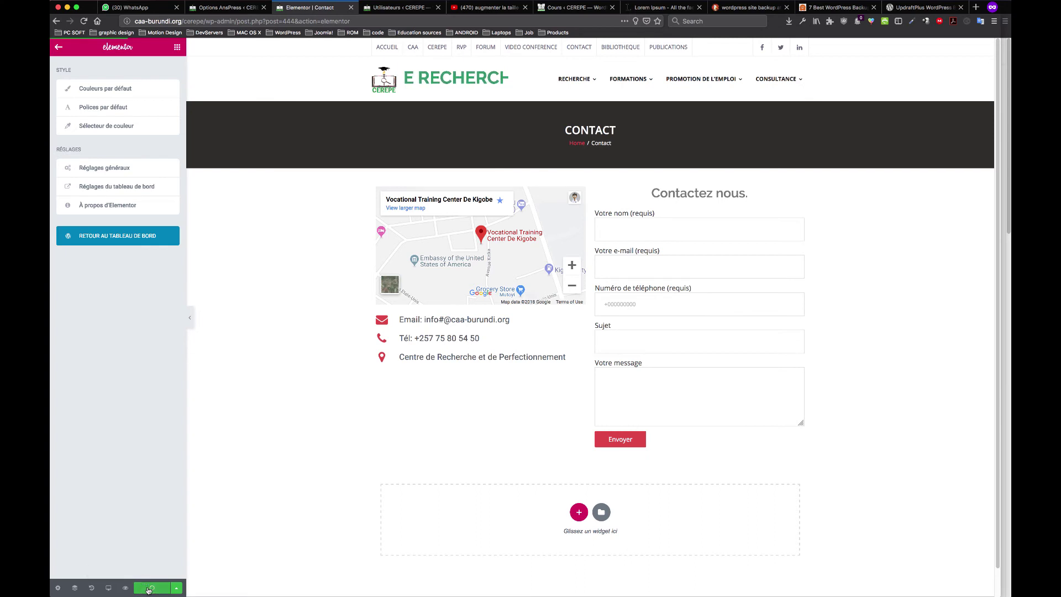
{"action": "left_click", "coordinate": [447, 321]}
{"action": "left_click", "coordinate": [83, 143]}
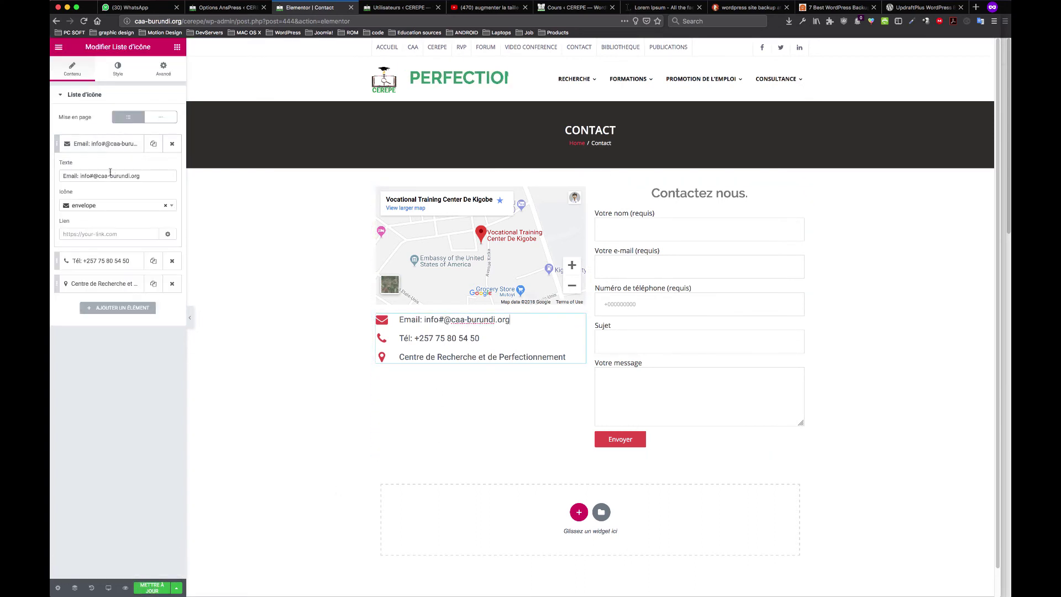
{"action": "left_click", "coordinate": [93, 176]}
{"action": "key", "text": "BackSpace"}
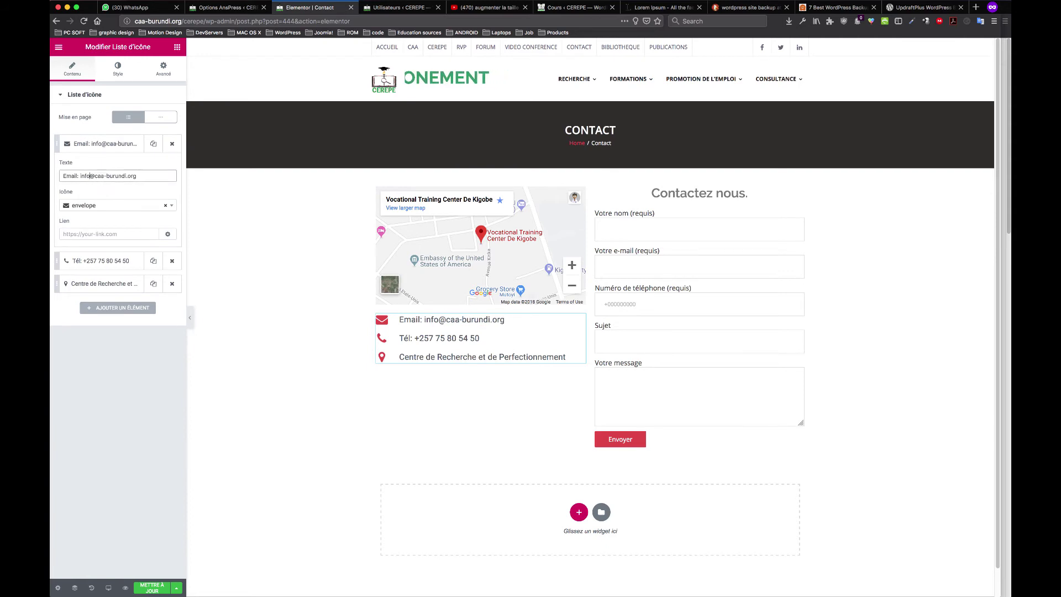
{"action": "left_click", "coordinate": [145, 591]}
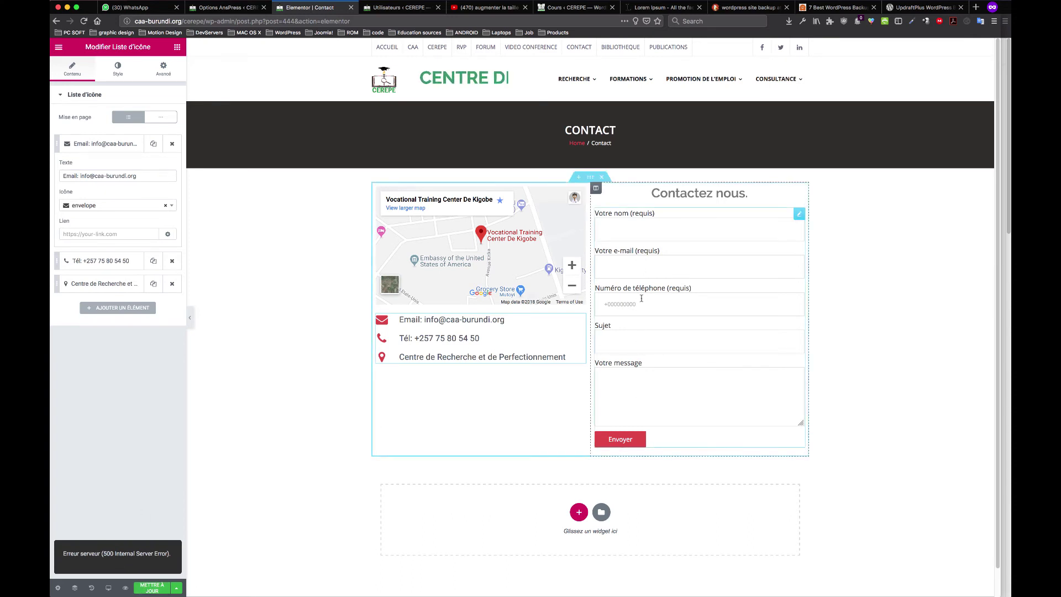
Save again, then go back to the WordPress edit screen, confirming Leave Page
{"action": "left_click", "coordinate": [58, 49]}
{"action": "left_click", "coordinate": [149, 231]}
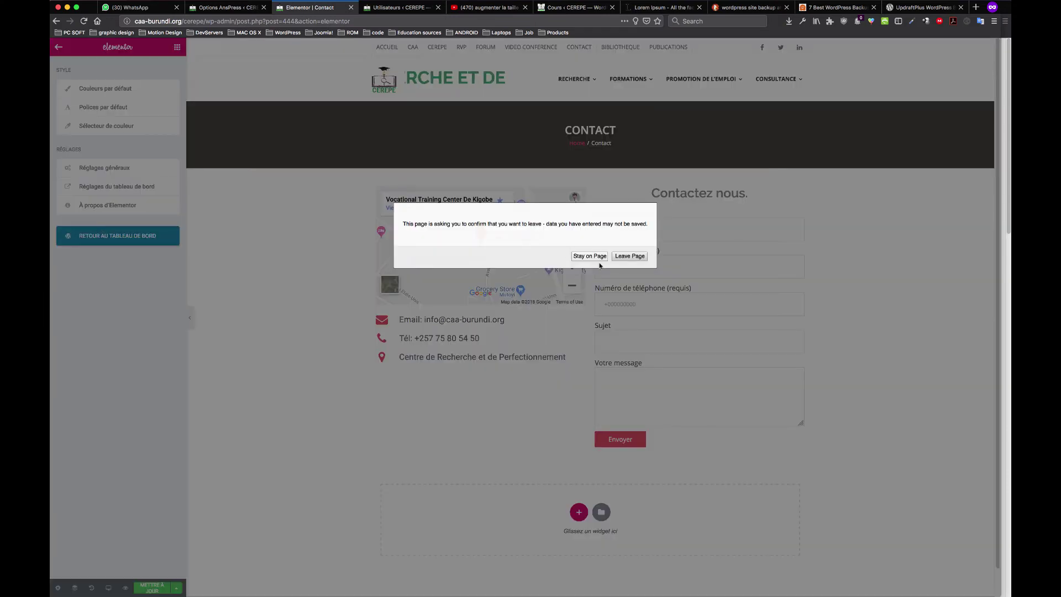
{"action": "left_click", "coordinate": [590, 256]}
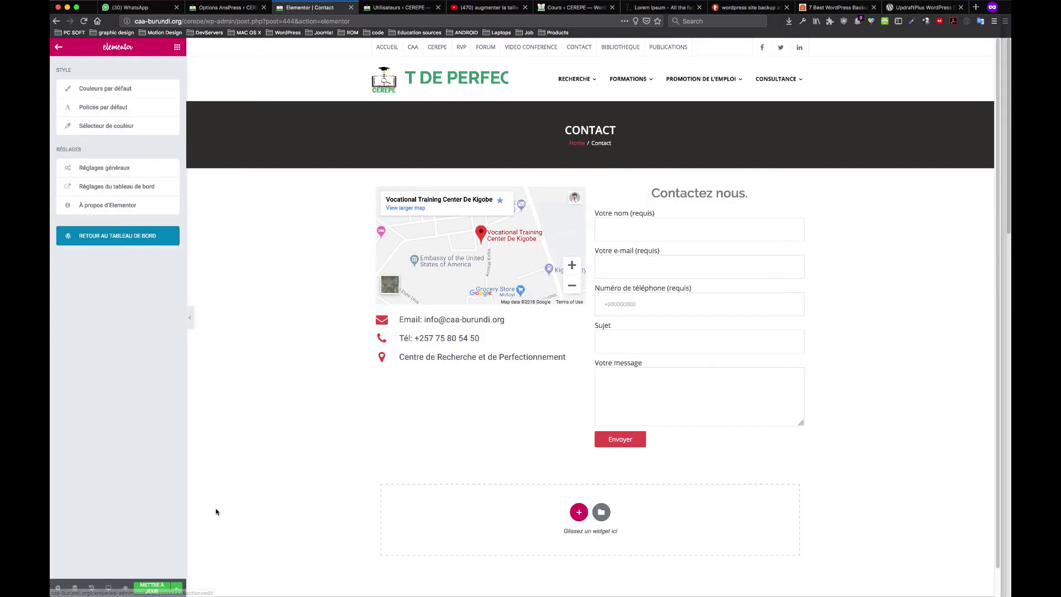
{"action": "left_click", "coordinate": [156, 589]}
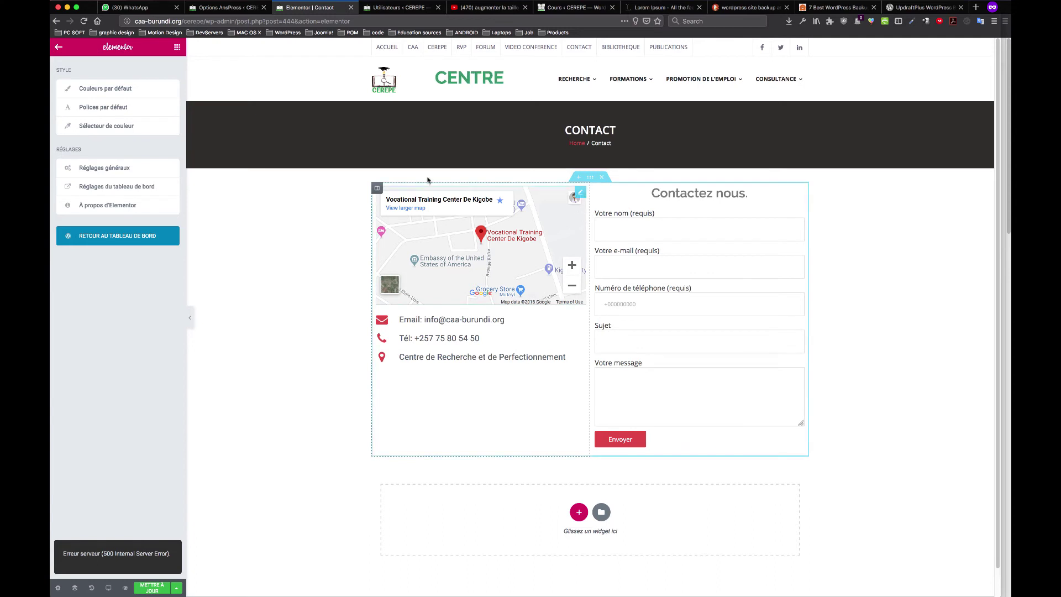
{"action": "left_click", "coordinate": [57, 48]}
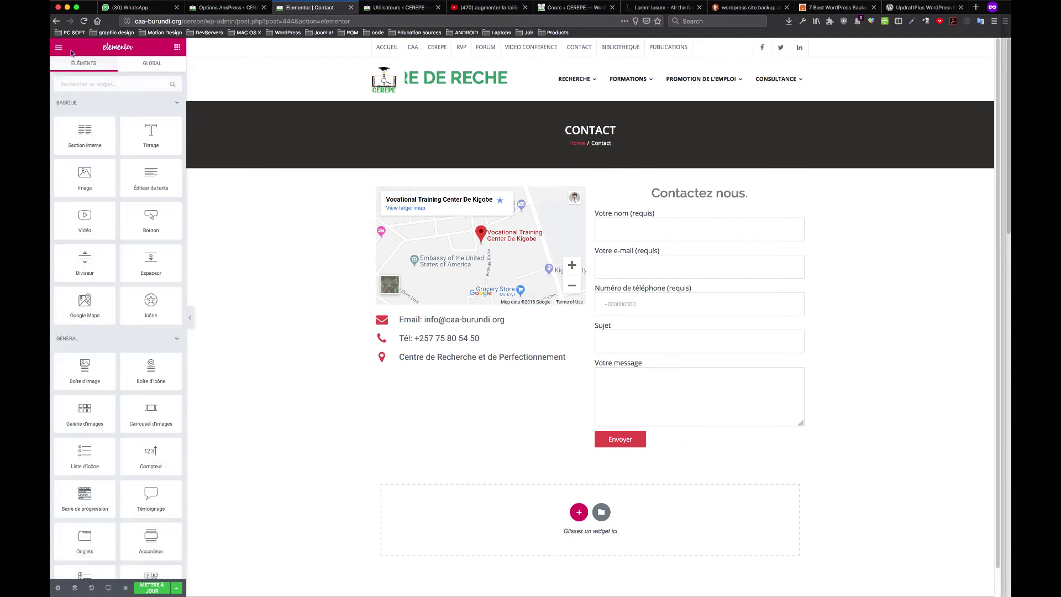
{"action": "left_click", "coordinate": [58, 48]}
{"action": "left_click", "coordinate": [146, 235]}
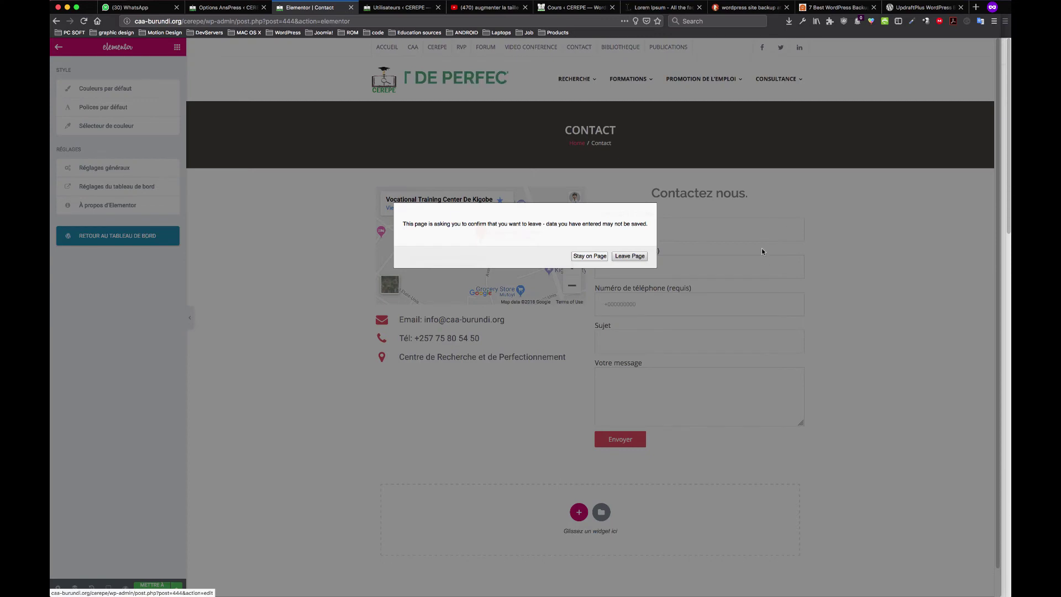
{"action": "left_click", "coordinate": [630, 256]}
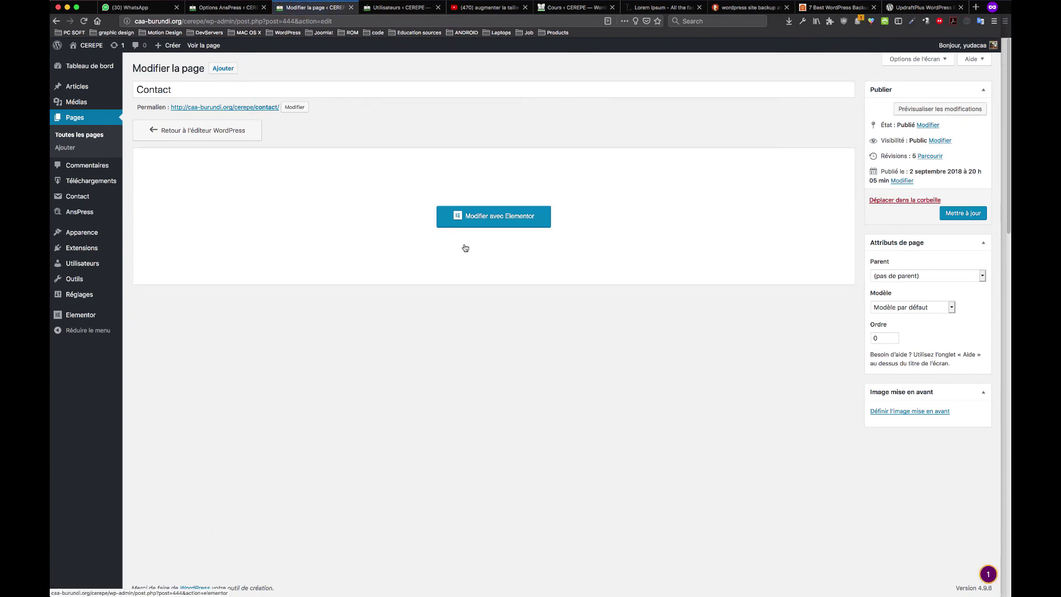
Reopen the Contact page in Elementor, briefly opening and closing the theme customizer
{"action": "left_click", "coordinate": [497, 219]}
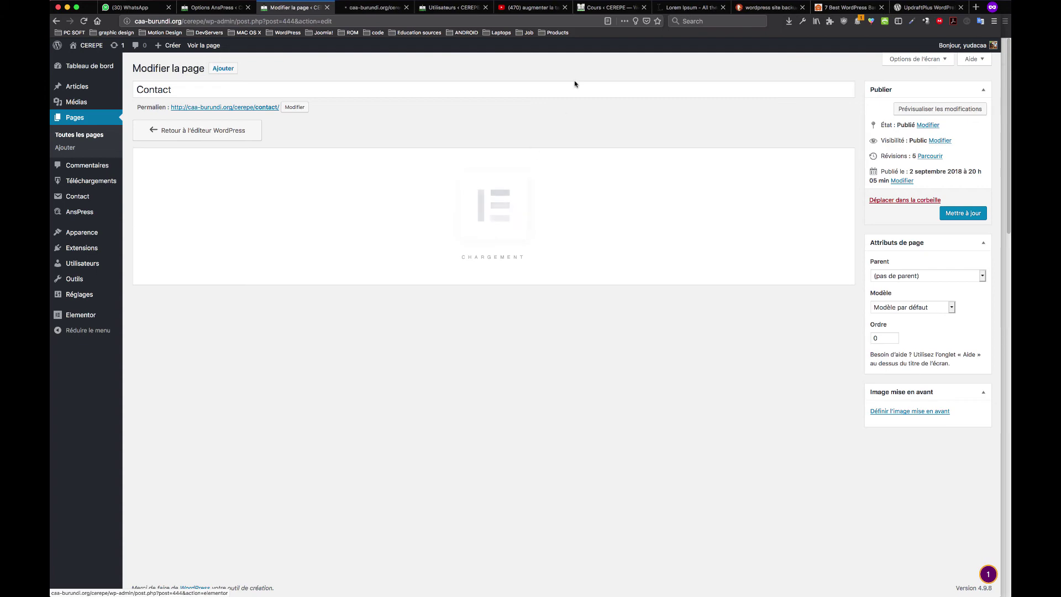
{"action": "left_click", "coordinate": [695, 10]}
{"action": "left_click", "coordinate": [610, 8]}
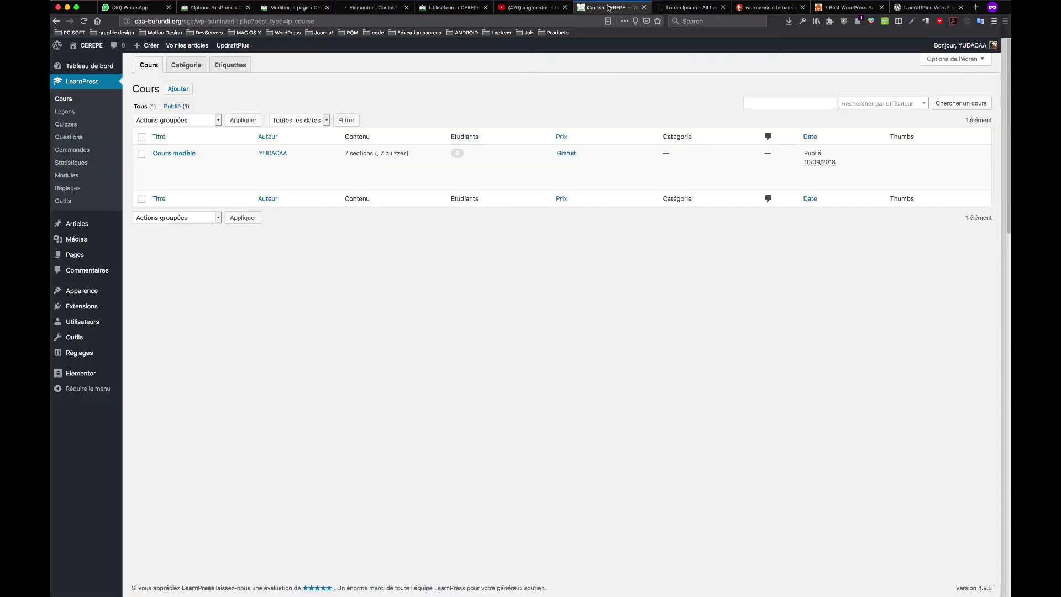
{"action": "left_click", "coordinate": [531, 8]}
{"action": "left_click", "coordinate": [450, 8]}
{"action": "left_click", "coordinate": [374, 8]}
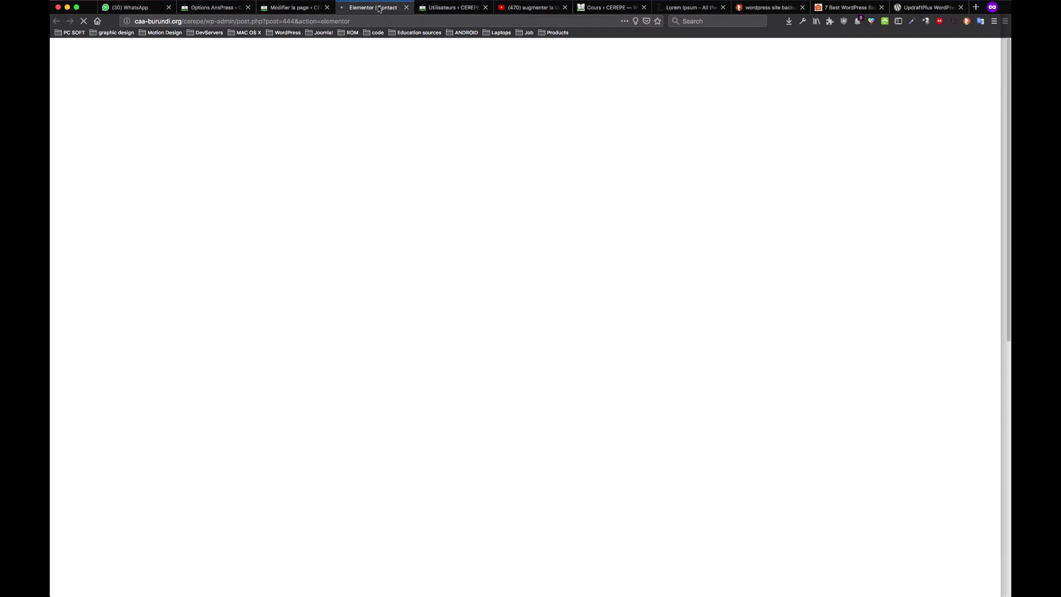
{"action": "left_click", "coordinate": [293, 8]}
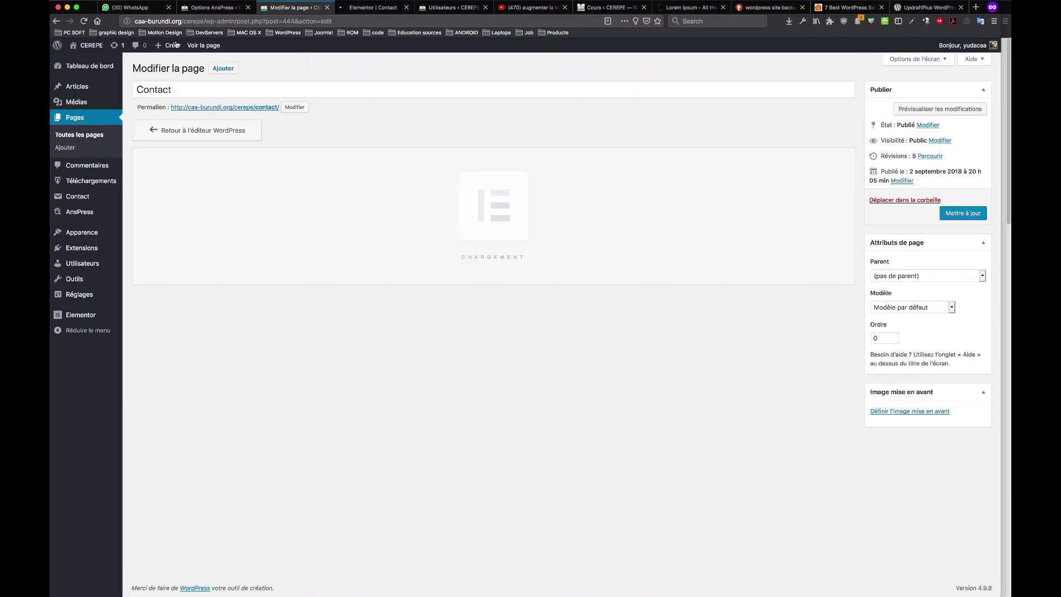
{"action": "mouse_move", "coordinate": [100, 232]}
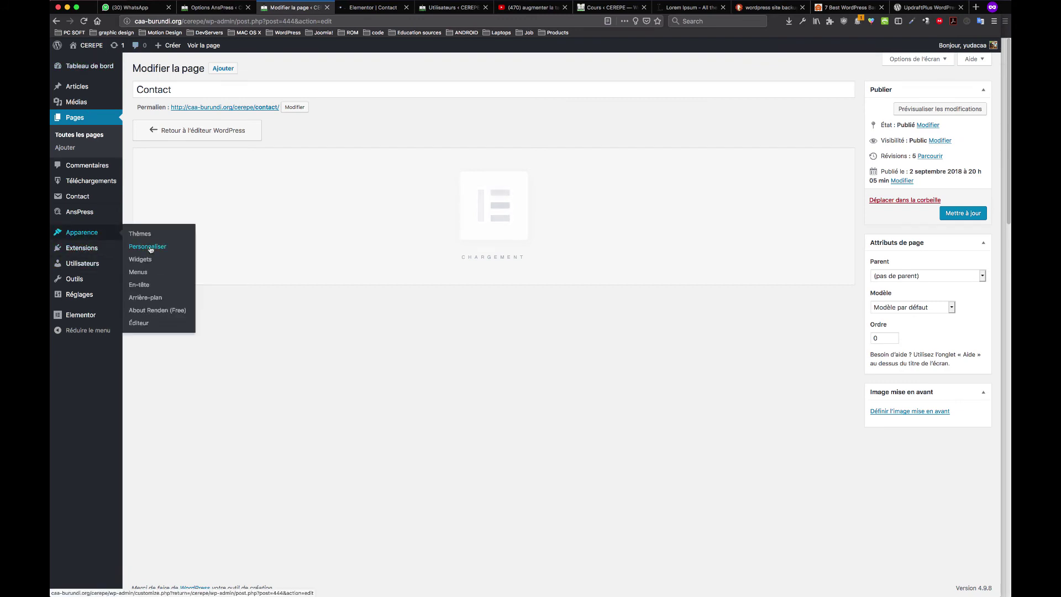
{"action": "left_click", "coordinate": [149, 247], "text": "super"}
{"action": "left_click", "coordinate": [351, 7]}
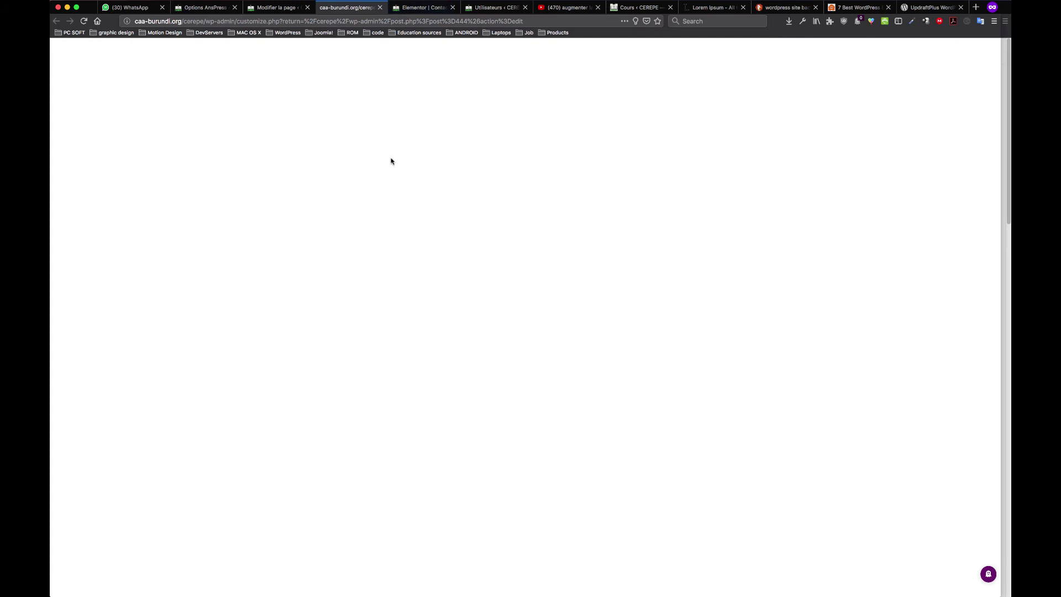
{"action": "left_click", "coordinate": [379, 7]}
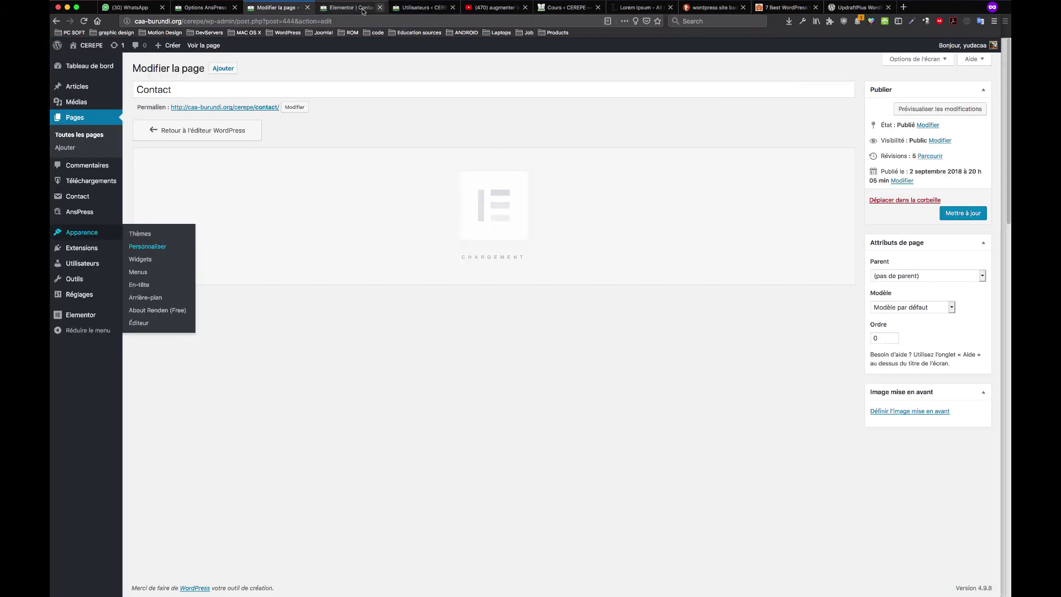
{"action": "left_click", "coordinate": [365, 7]}
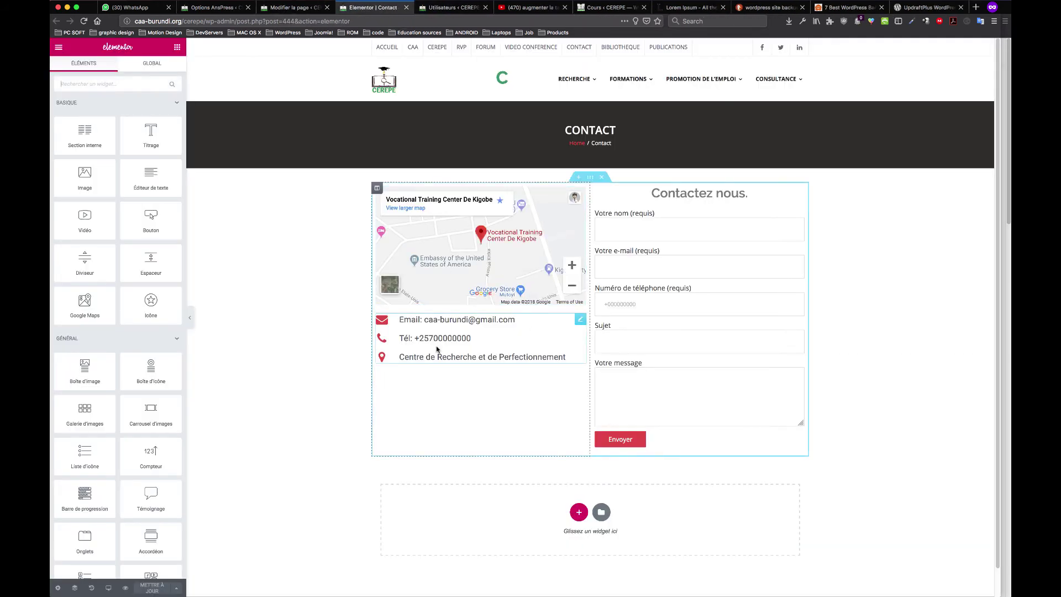
Replace the Gmail address in the Email item's text with the organisation's info address
{"action": "left_click", "coordinate": [461, 321]}
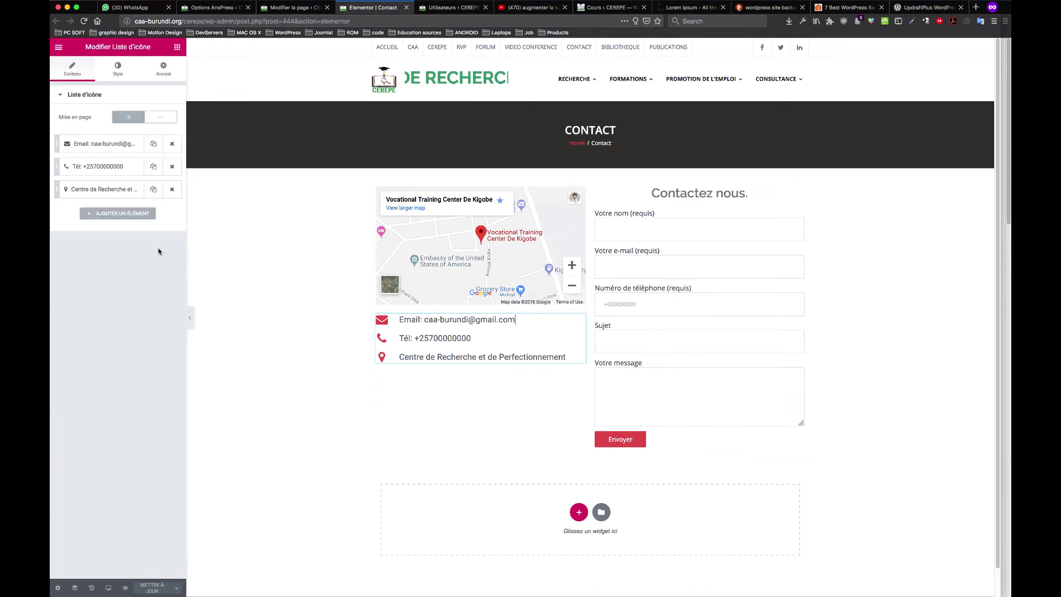
{"action": "left_click", "coordinate": [99, 145]}
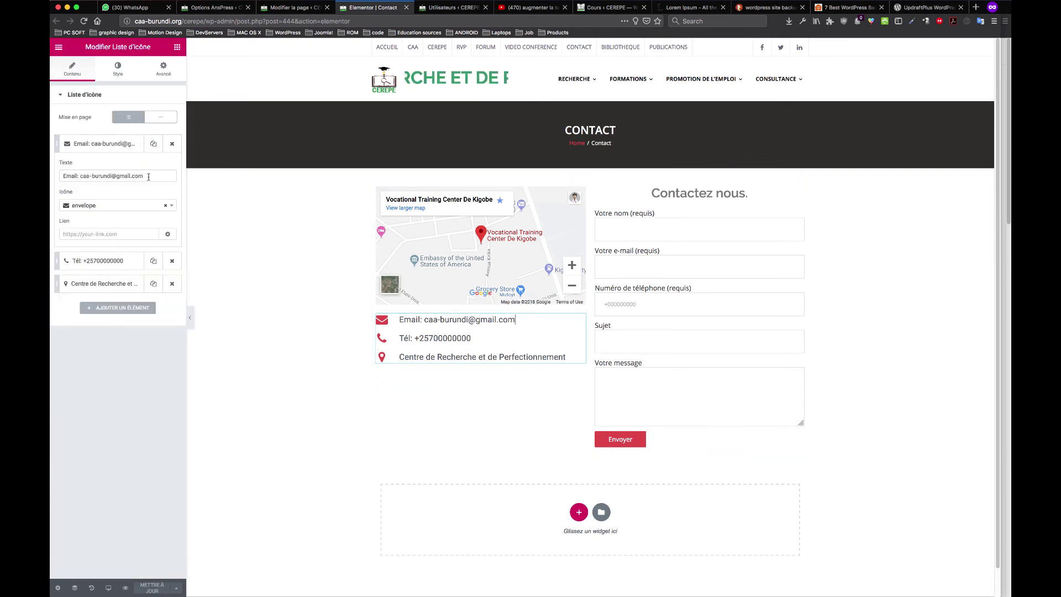
{"action": "left_click_drag", "start_coordinate": [148, 177], "coordinate": [111, 175]}
{"action": "key", "text": "BackSpace"}
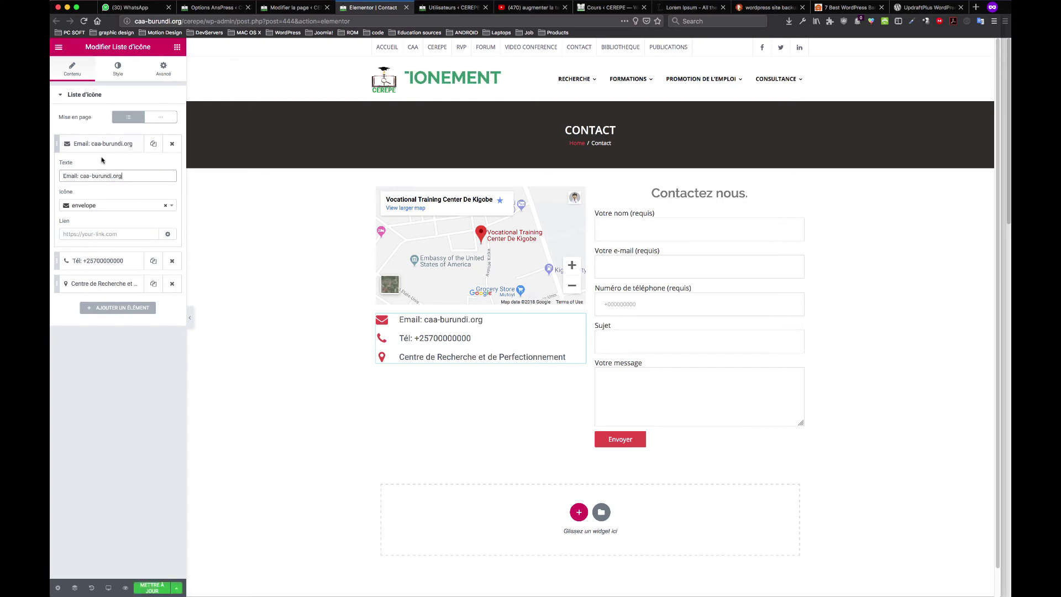
{"action": "left_click", "coordinate": [80, 176]}
{"action": "type", "text": "info#"}
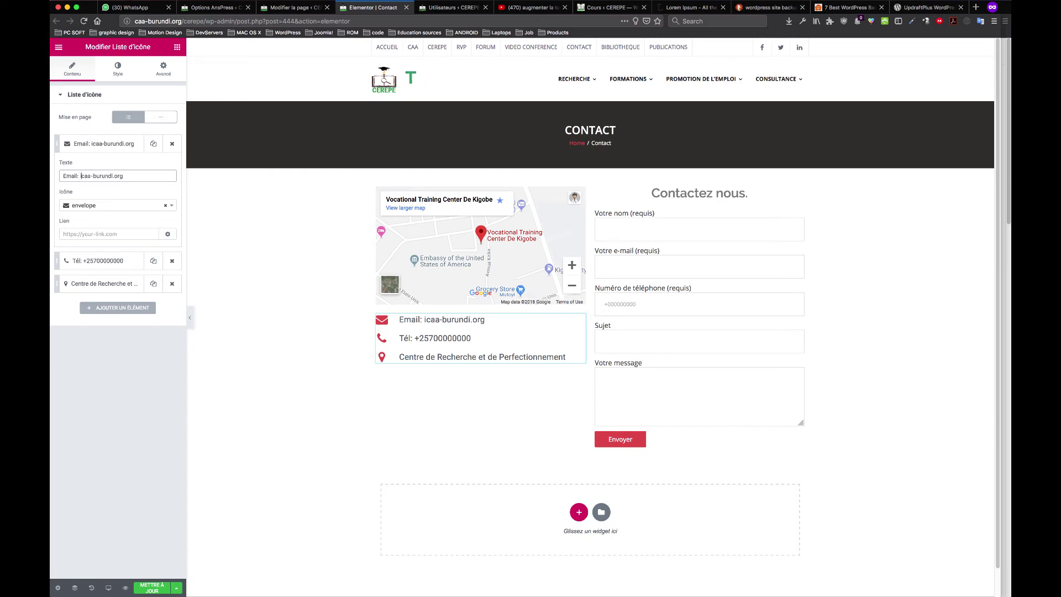
{"action": "key", "text": "BackSpace"}
{"action": "type", "text": "@"}
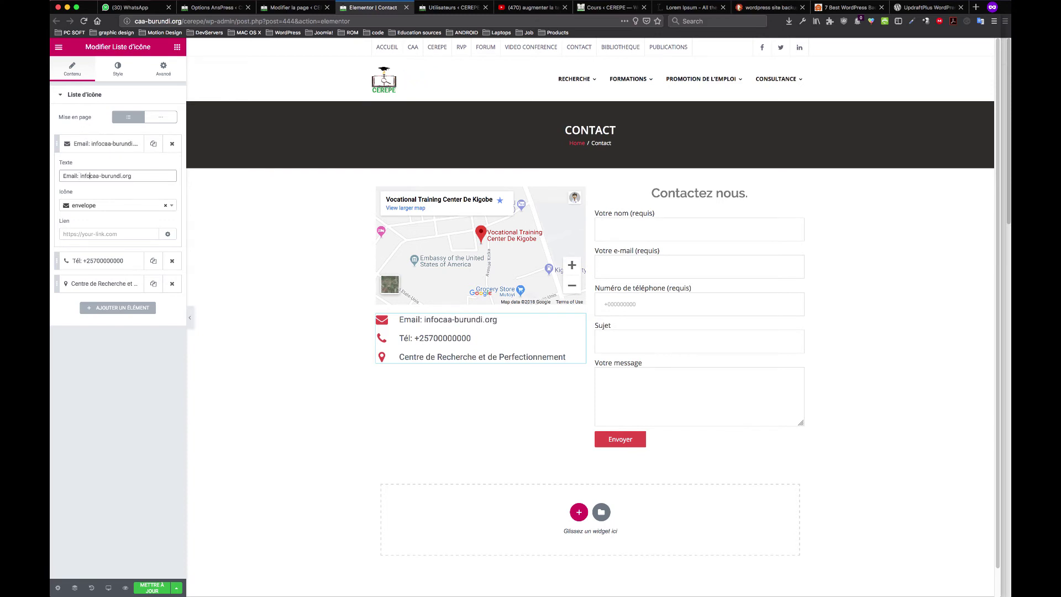
{"action": "left_click", "coordinate": [170, 570]}
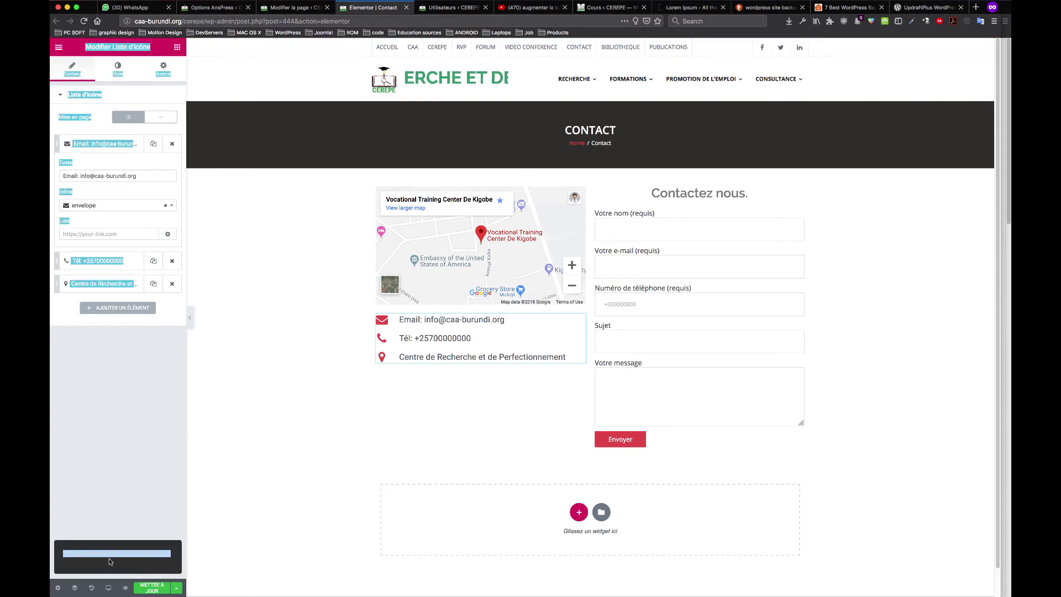
Return to the page edit screen and open the installed plugins list
{"action": "left_click", "coordinate": [303, 9]}
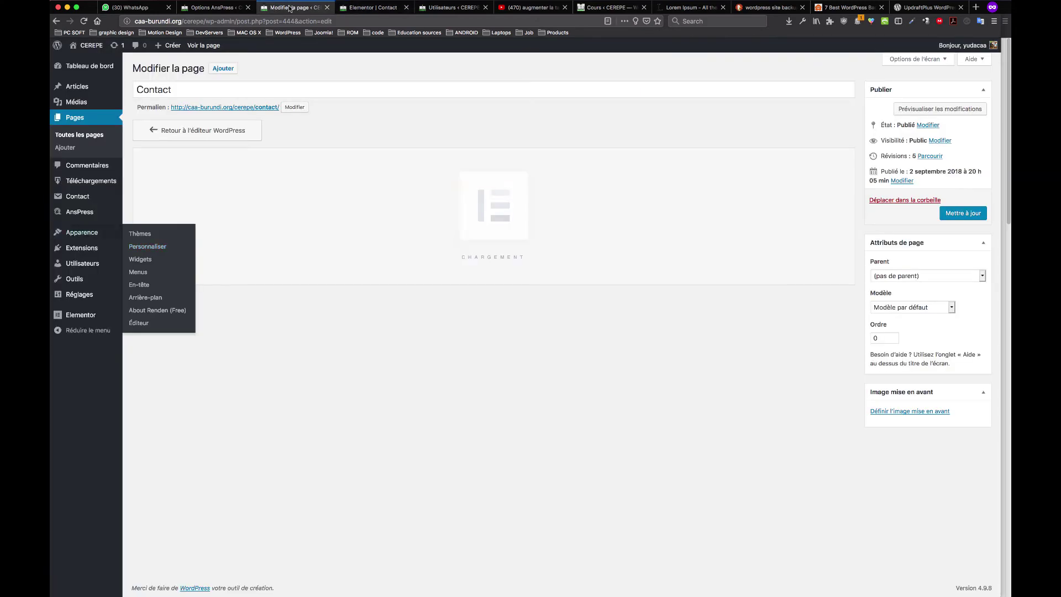
{"action": "mouse_move", "coordinate": [89, 212]}
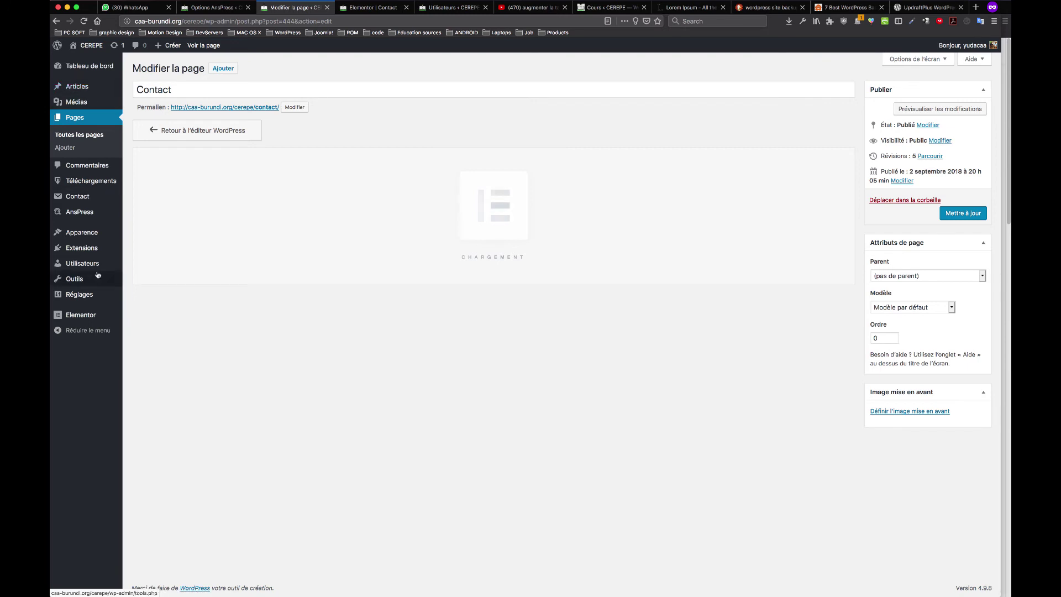
{"action": "mouse_move", "coordinate": [86, 252]}
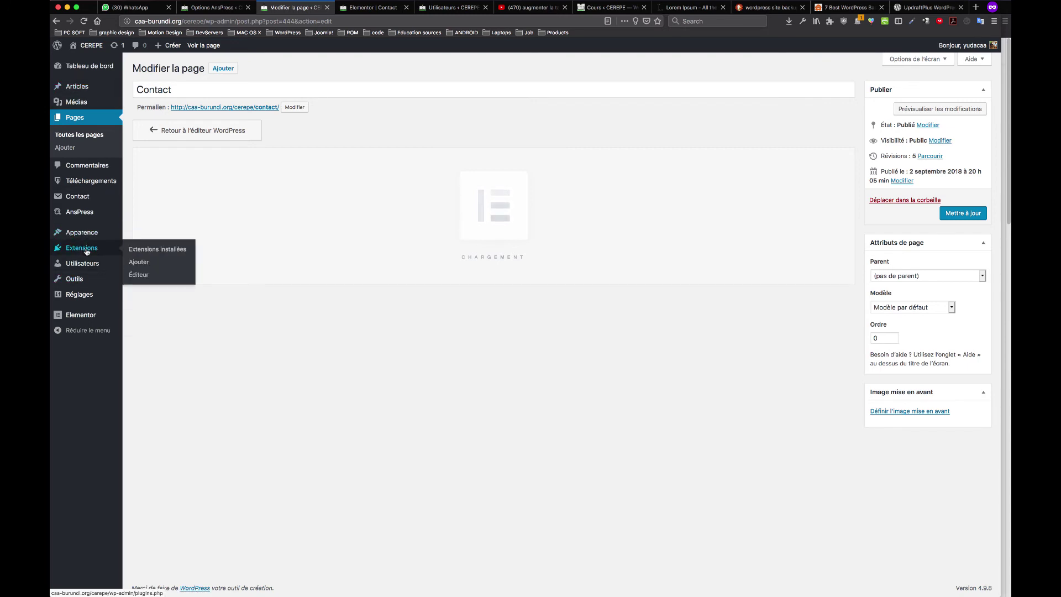
{"action": "left_click", "coordinate": [150, 250]}
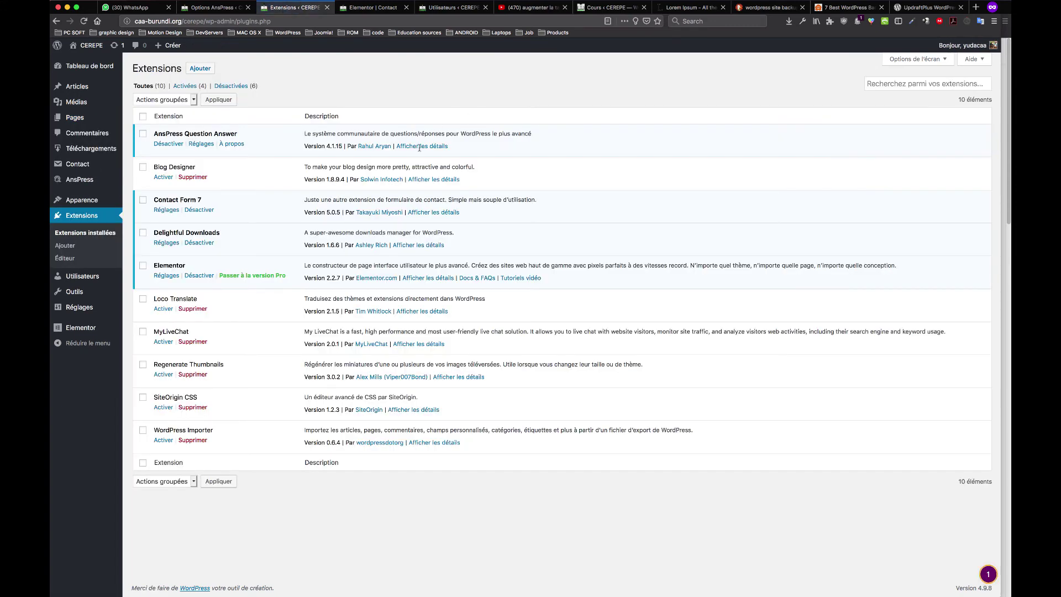
Close the Elementor Contact editor without saving and deactivate the AnsPress Question Answer plugin
{"action": "left_click", "coordinate": [372, 7]}
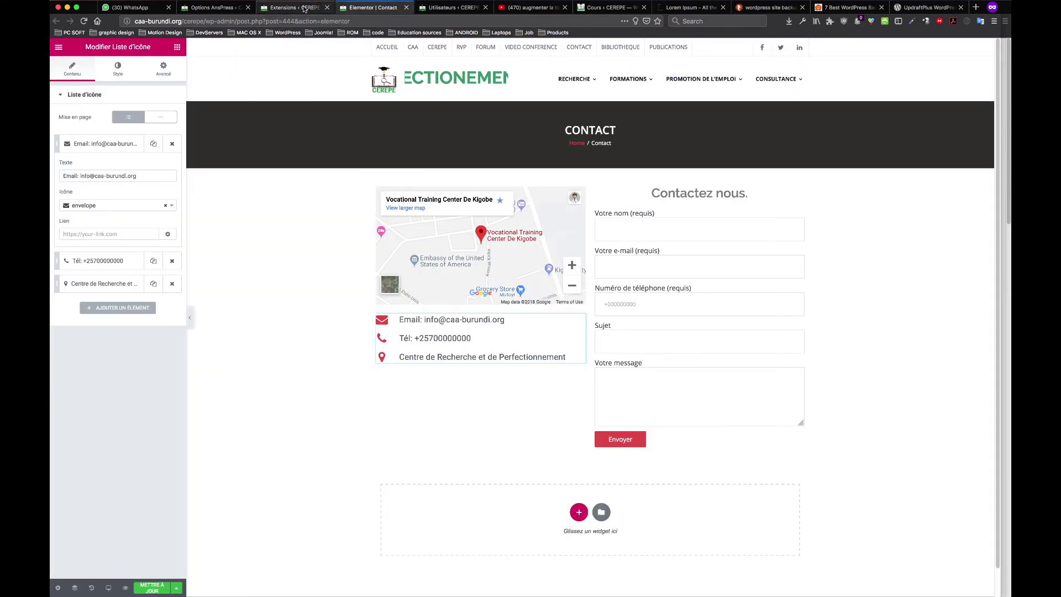
{"action": "left_click", "coordinate": [407, 8]}
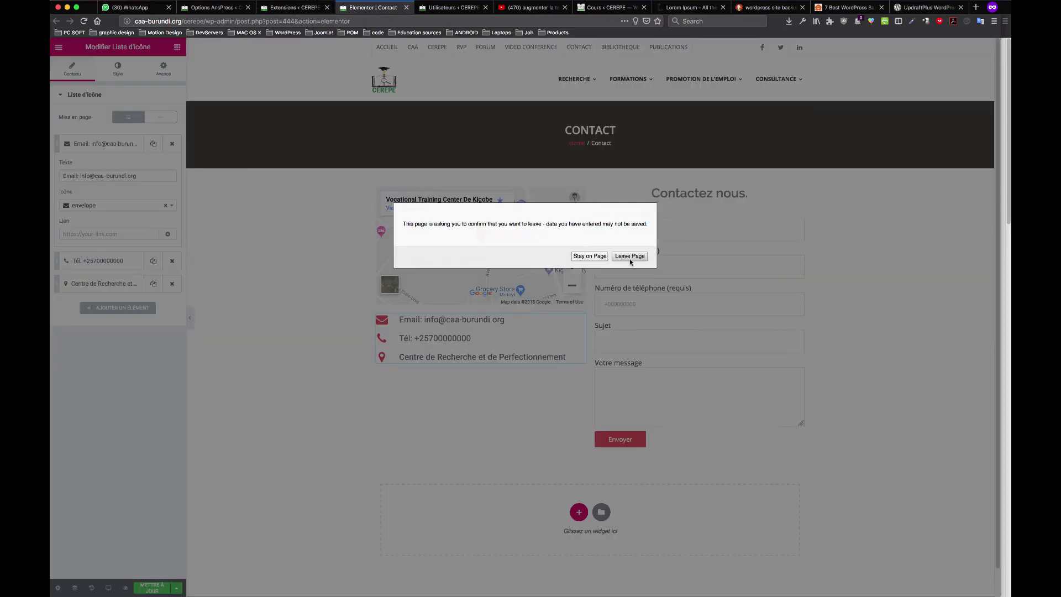
{"action": "left_click", "coordinate": [630, 258]}
{"action": "left_click", "coordinate": [313, 8]}
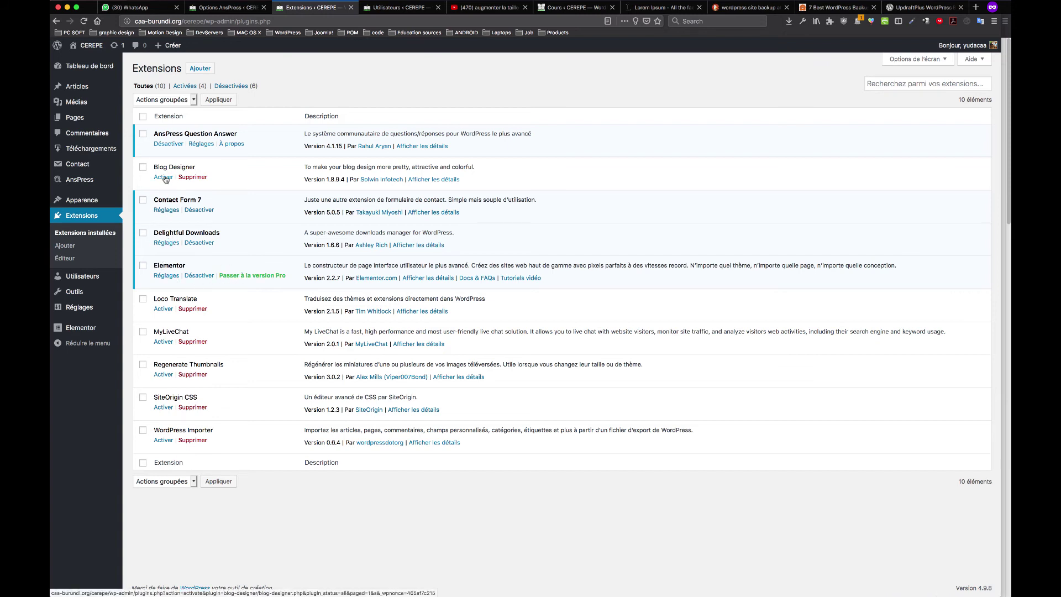
{"action": "left_click", "coordinate": [175, 144]}
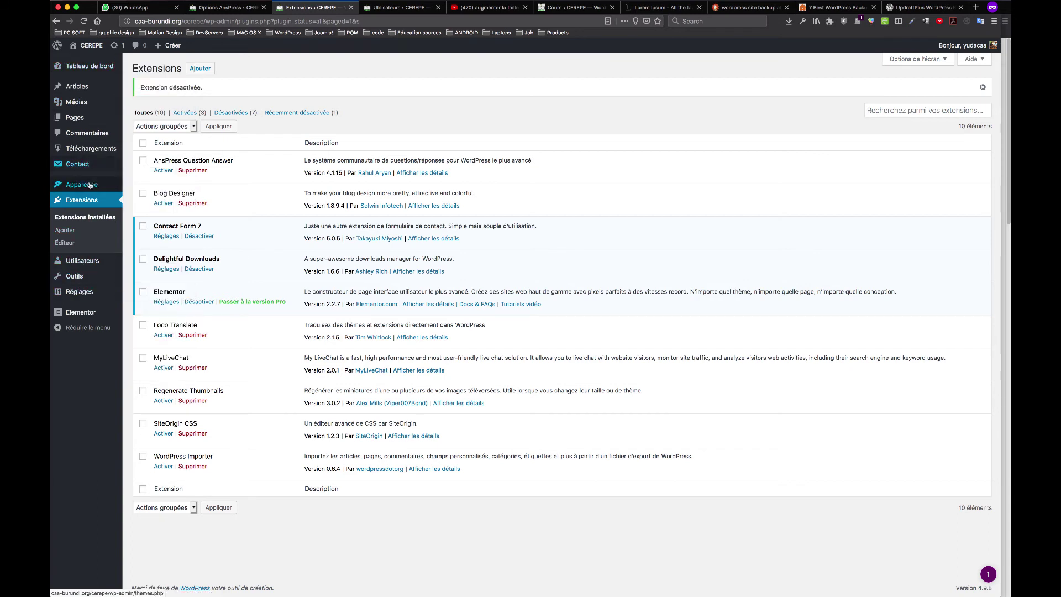
Open the theme customizer (Apparence > Personnaliser) in a new tab, then return to the Users list
{"action": "mouse_move", "coordinate": [88, 185]}
{"action": "left_click", "coordinate": [147, 199], "text": "super"}
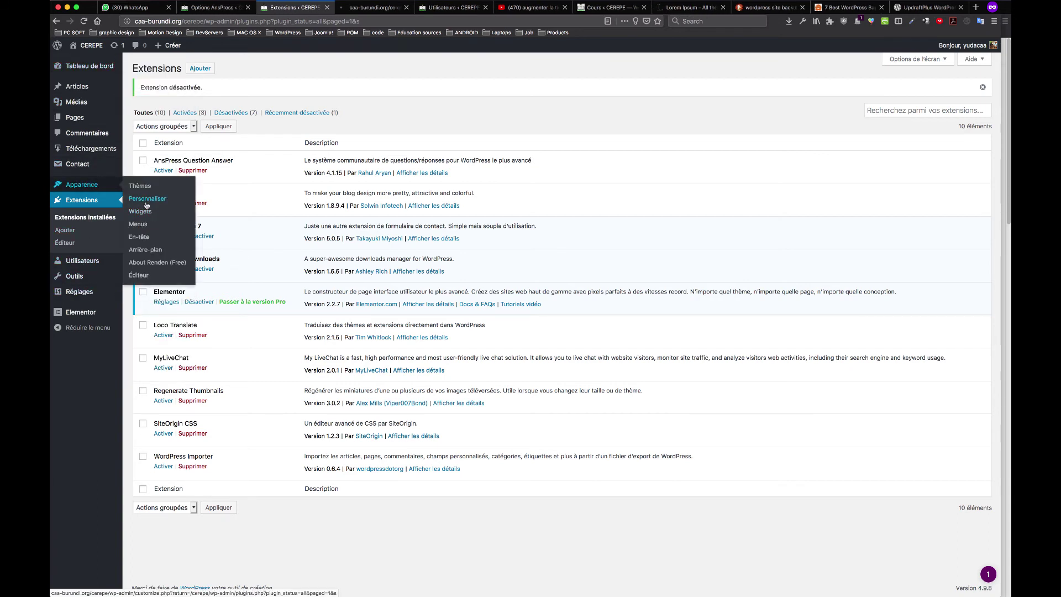
{"action": "key", "text": "ctrl+Tab"}
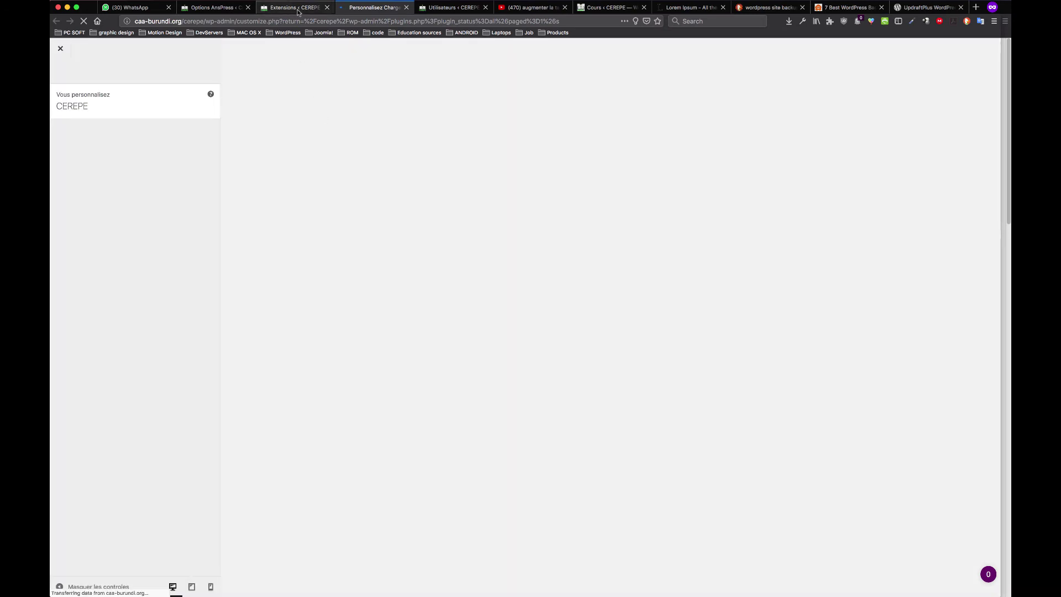
{"action": "left_click", "coordinate": [298, 11]}
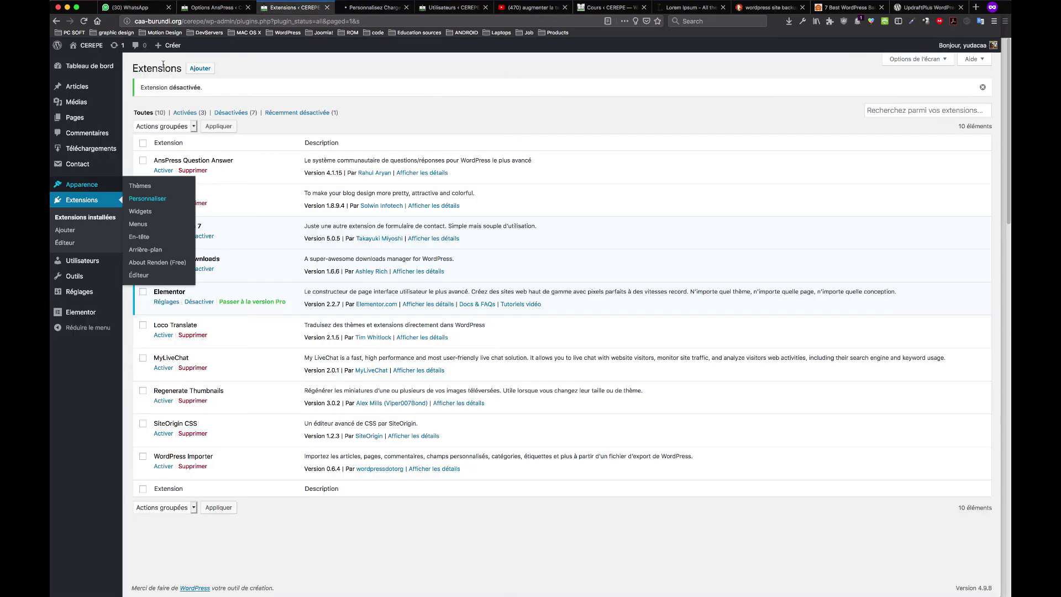
{"action": "left_click", "coordinate": [465, 12]}
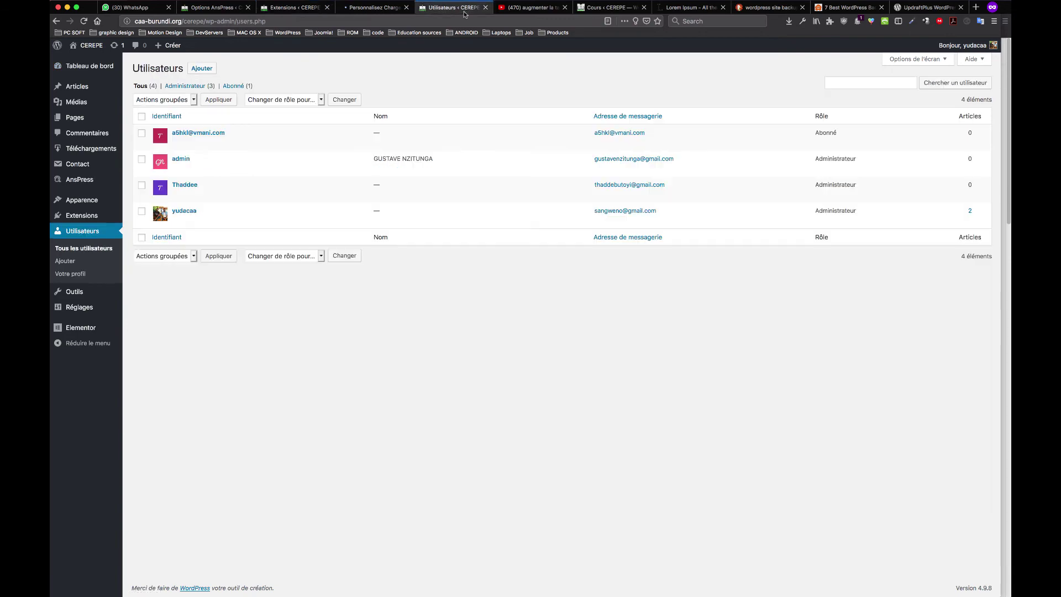
Open the public site's CONTACT page in Elementor and expand the email entry of its icon list
{"action": "left_click", "coordinate": [213, 7]}
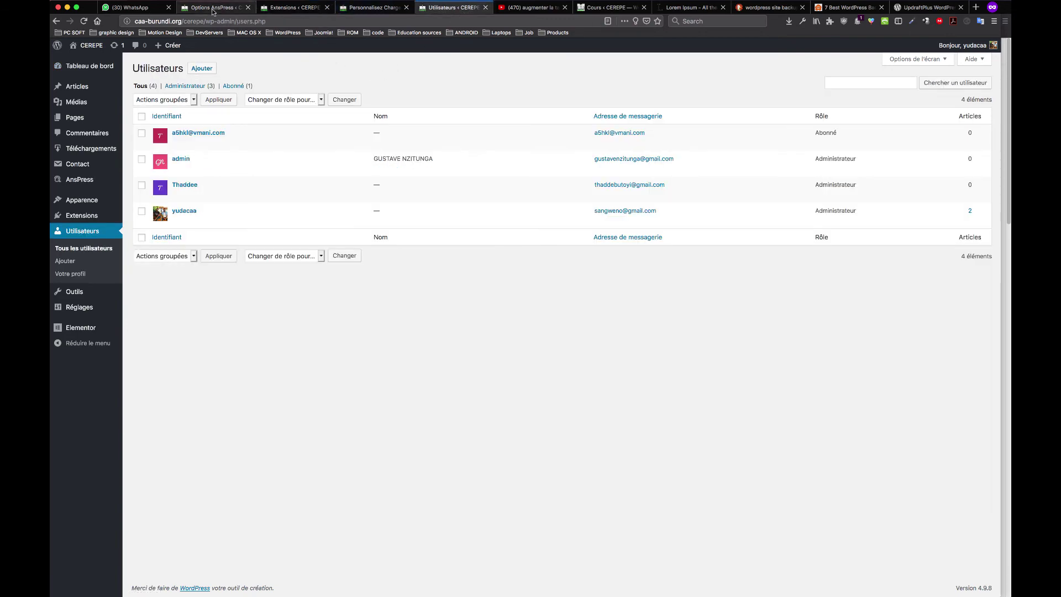
{"action": "left_click", "coordinate": [91, 62], "text": "super"}
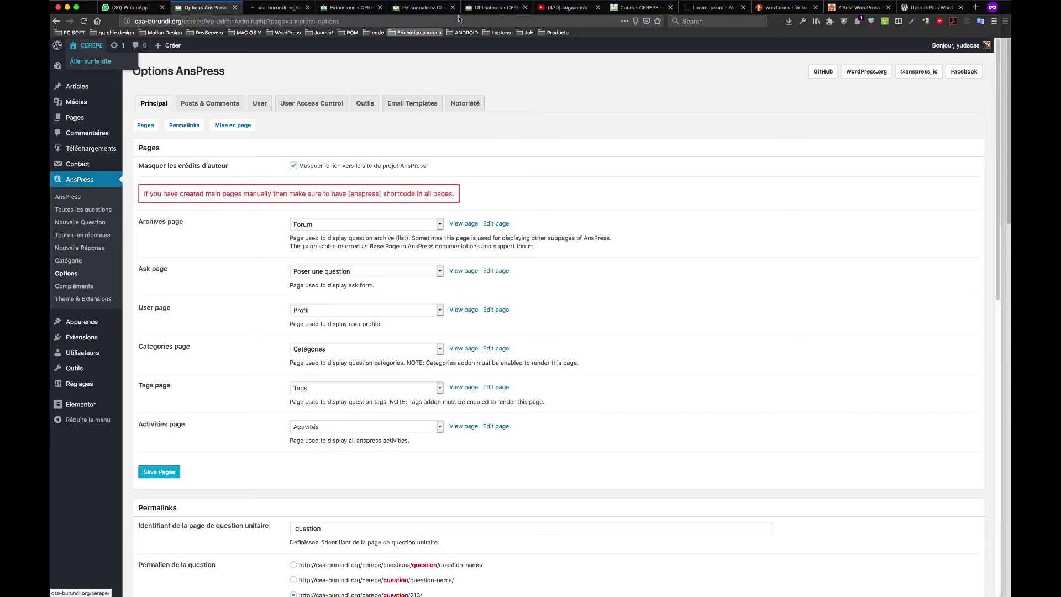
{"action": "left_click", "coordinate": [276, 7]}
{"action": "left_click_drag", "start_coordinate": [277, 8], "coordinate": [477, 11]}
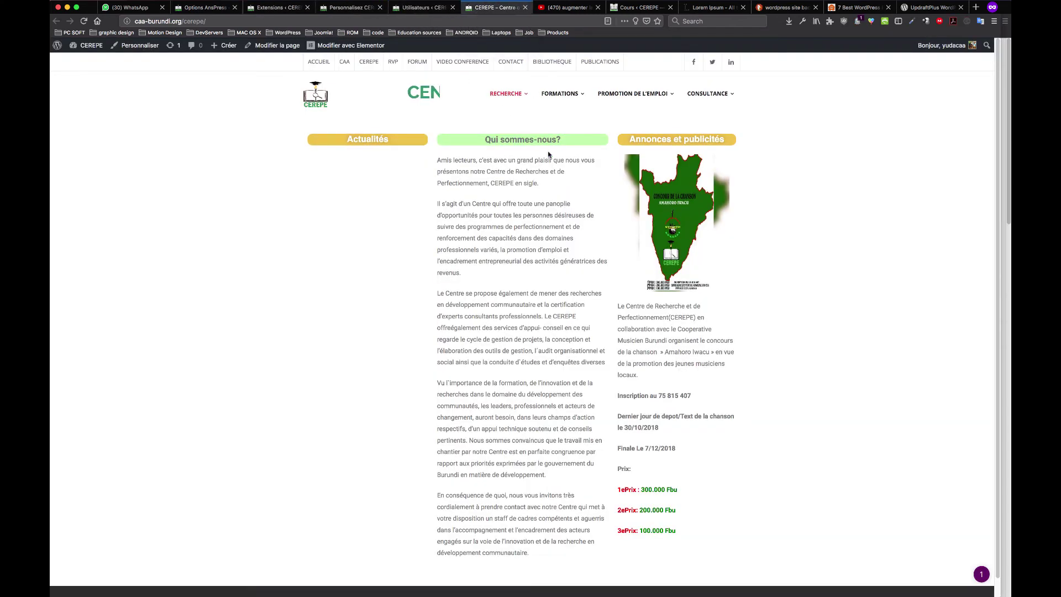
{"action": "left_click", "coordinate": [510, 63]}
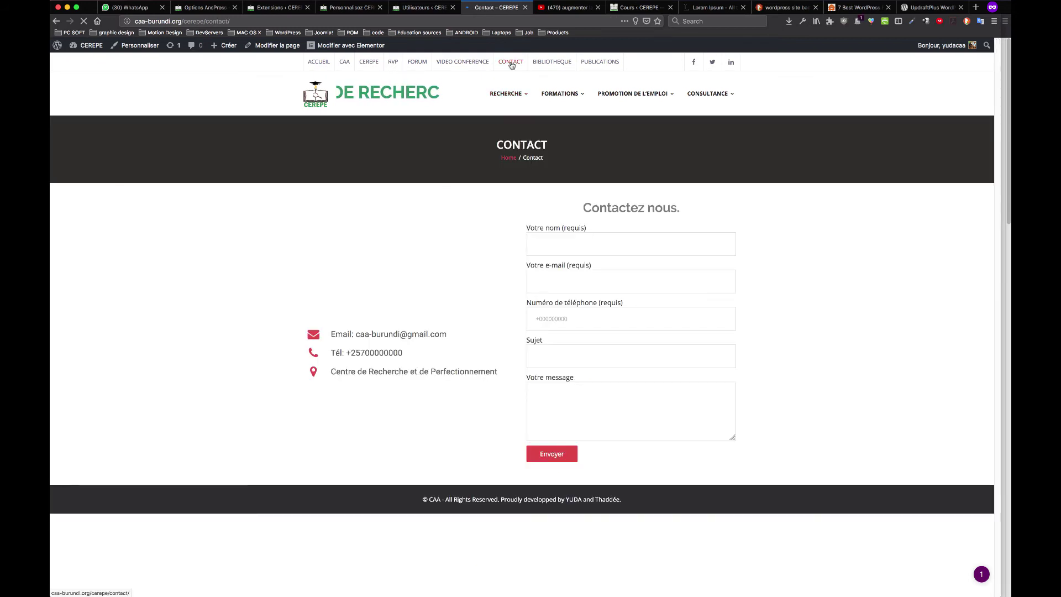
{"action": "left_click", "coordinate": [365, 46]}
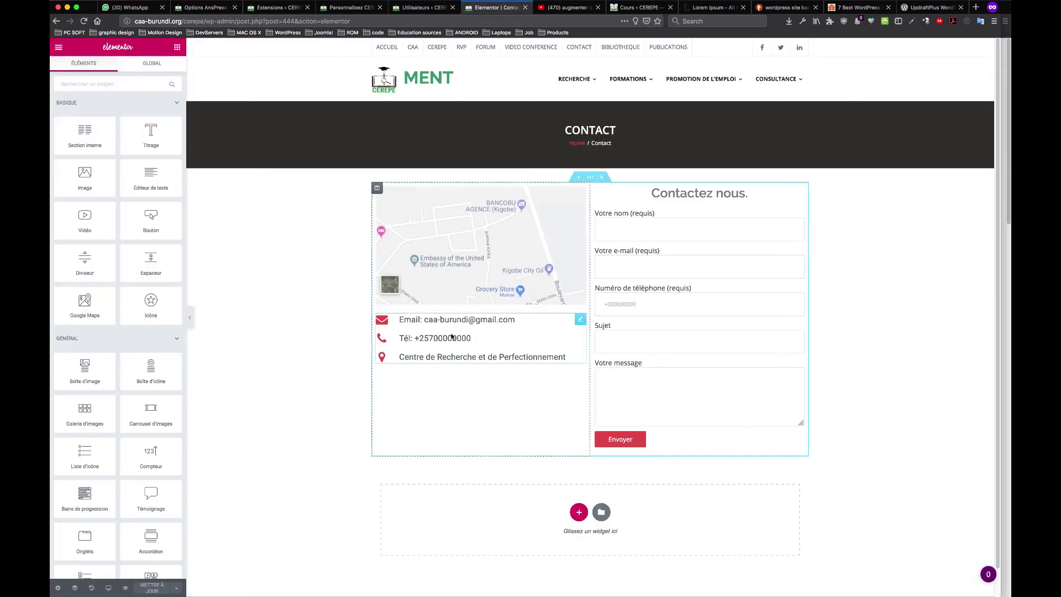
{"action": "left_click", "coordinate": [452, 336]}
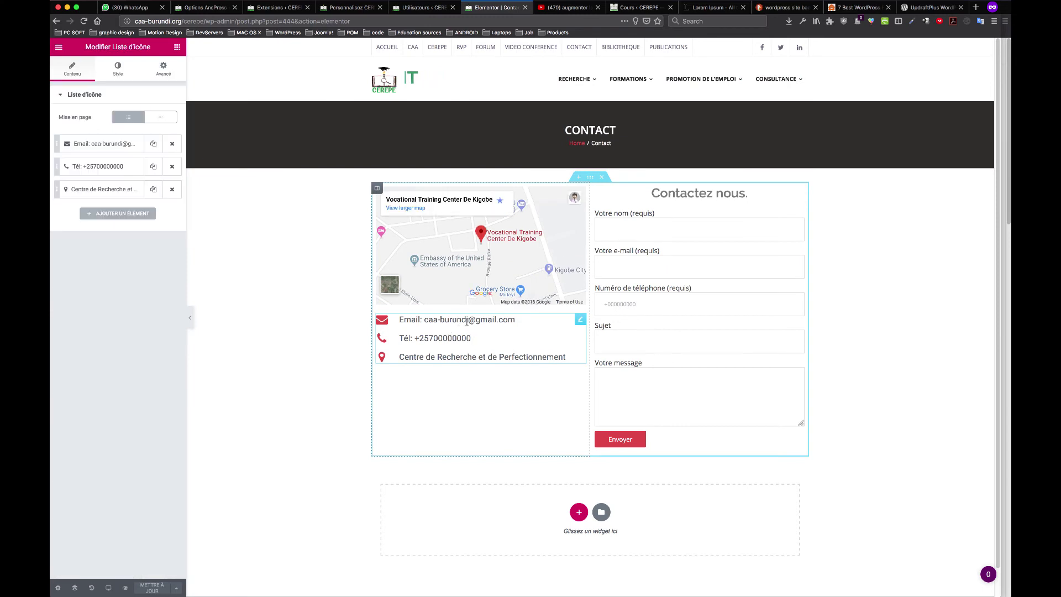
{"action": "left_click", "coordinate": [101, 144]}
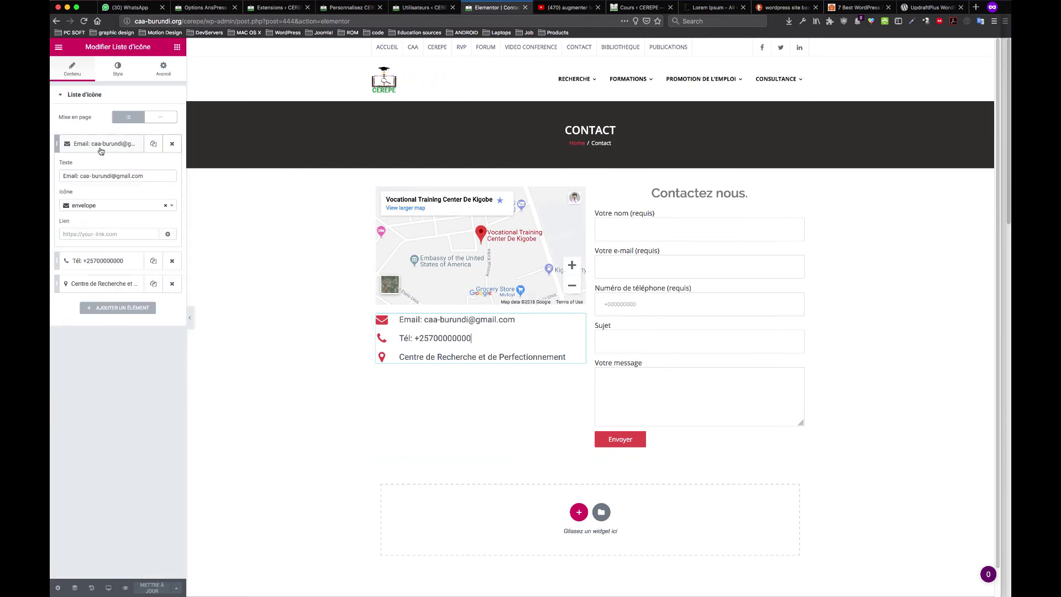
Type 'info@.o' into the email line and clear the placeholder digits after 'Tél: +257'
{"action": "left_click", "coordinate": [80, 176]}
{"action": "type", "text": "info"}
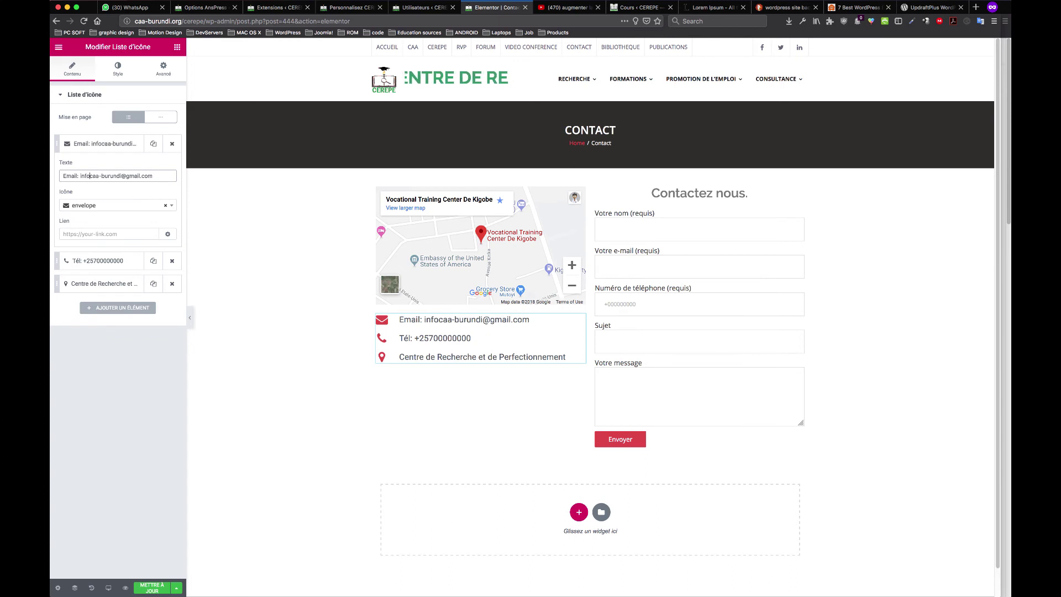
{"action": "type", "text": "@"}
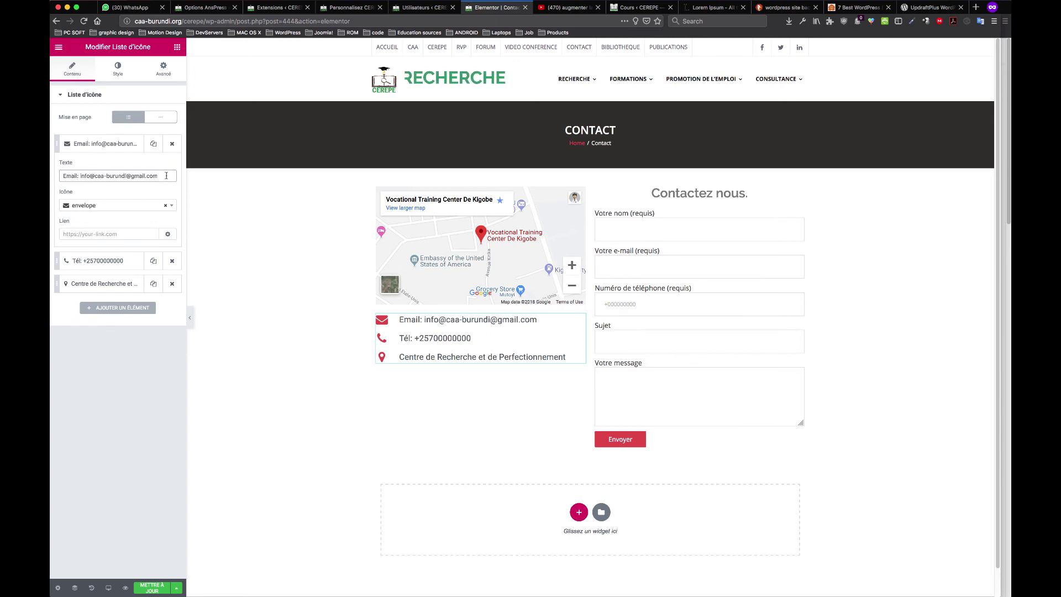
{"action": "type", "text": ".or"}
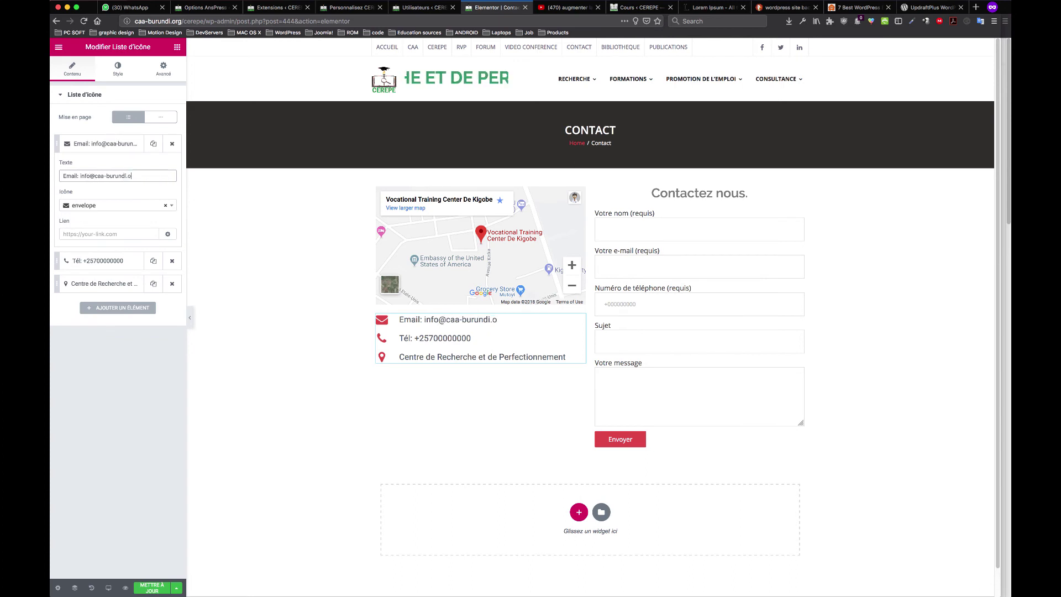
{"action": "left_click", "coordinate": [113, 261]}
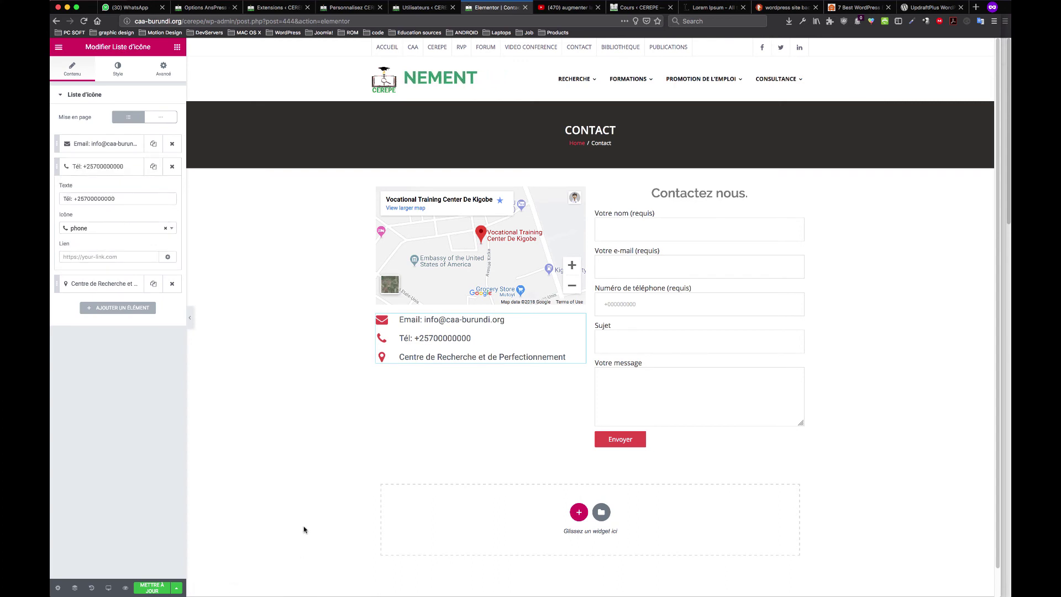
{"action": "left_click_drag", "start_coordinate": [124, 198], "coordinate": [86, 199]}
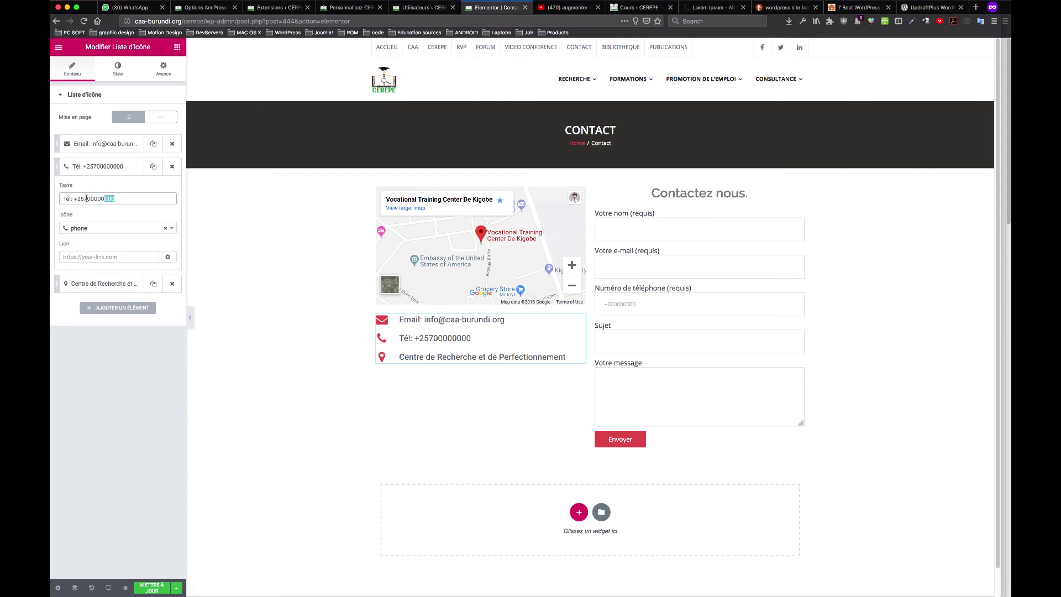
{"action": "key", "text": "BackSpace"}
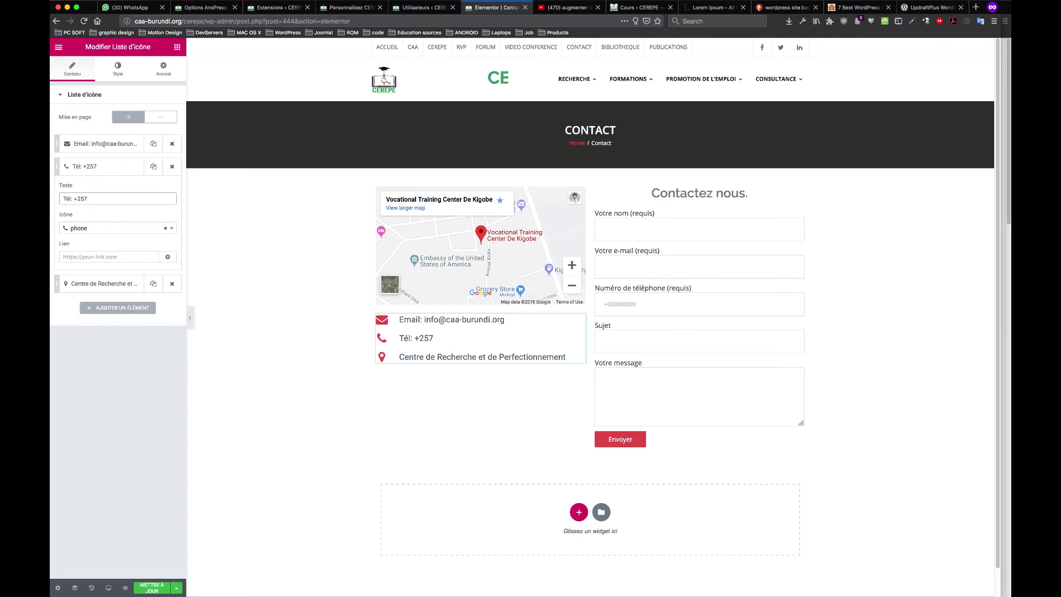
Copy the contact's mobile number from a desktop search, paste it after +257, and save the page
{"action": "key", "text": "super+space"}
{"action": "type", "text": "thaddé"}
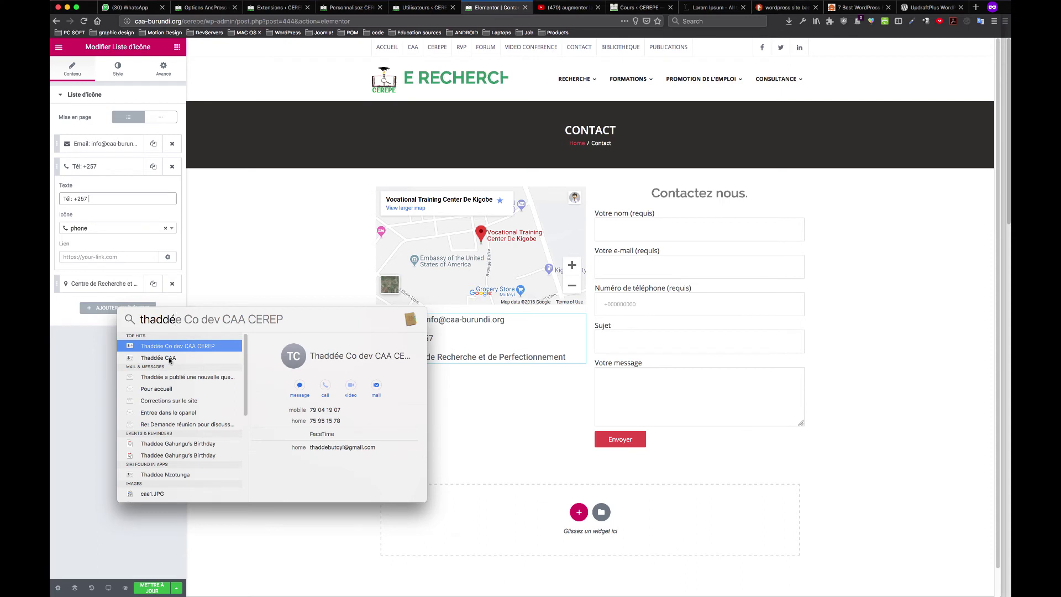
{"action": "left_click", "coordinate": [170, 358]}
{"action": "left_click_drag", "start_coordinate": [343, 410], "coordinate": [306, 410]}
{"action": "key", "text": "super+c"}
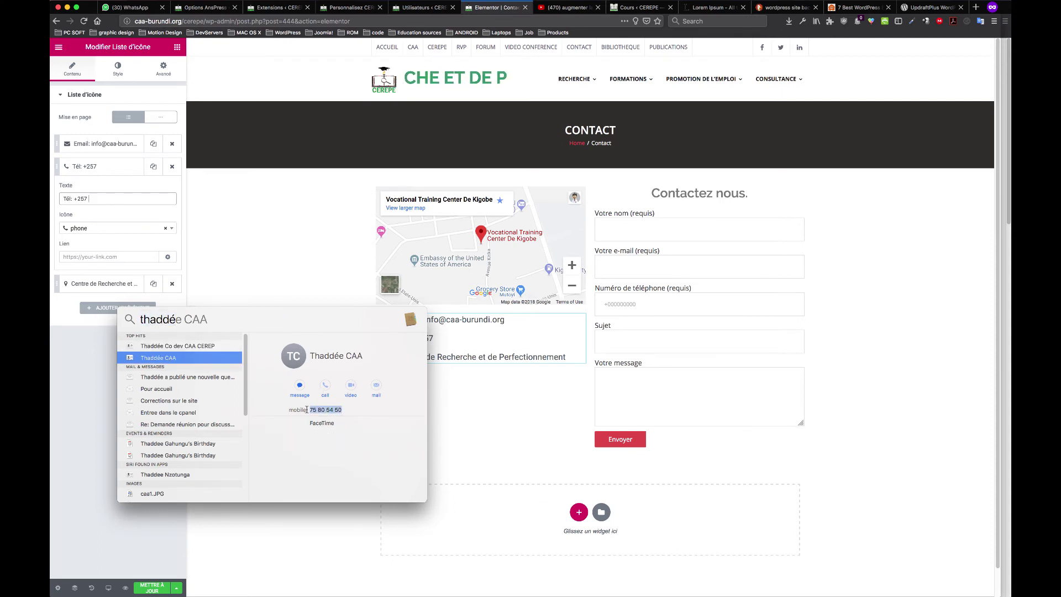
{"action": "left_click", "coordinate": [122, 203]}
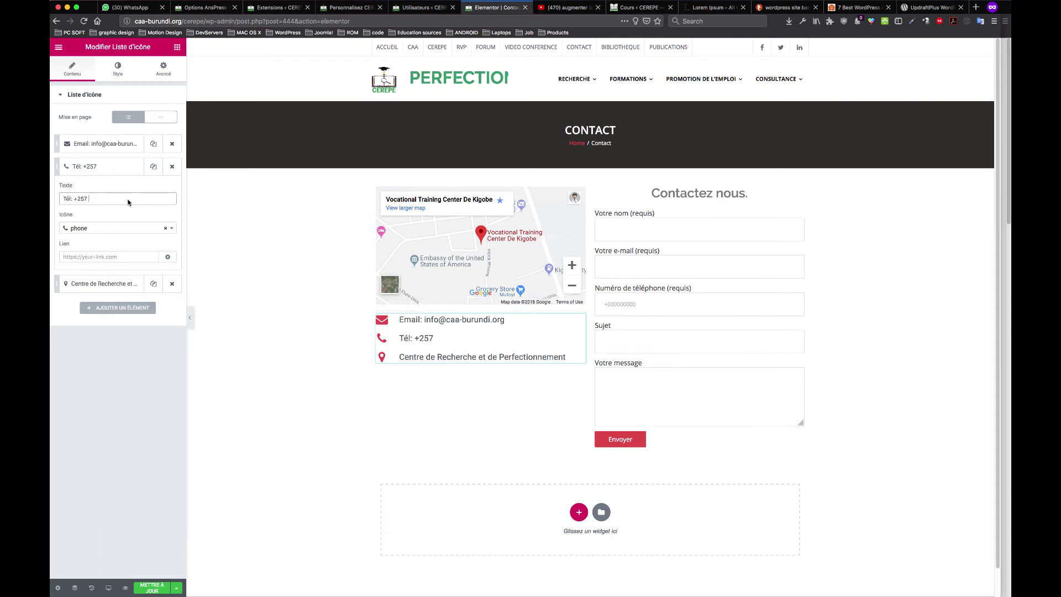
{"action": "key", "text": "super+v"}
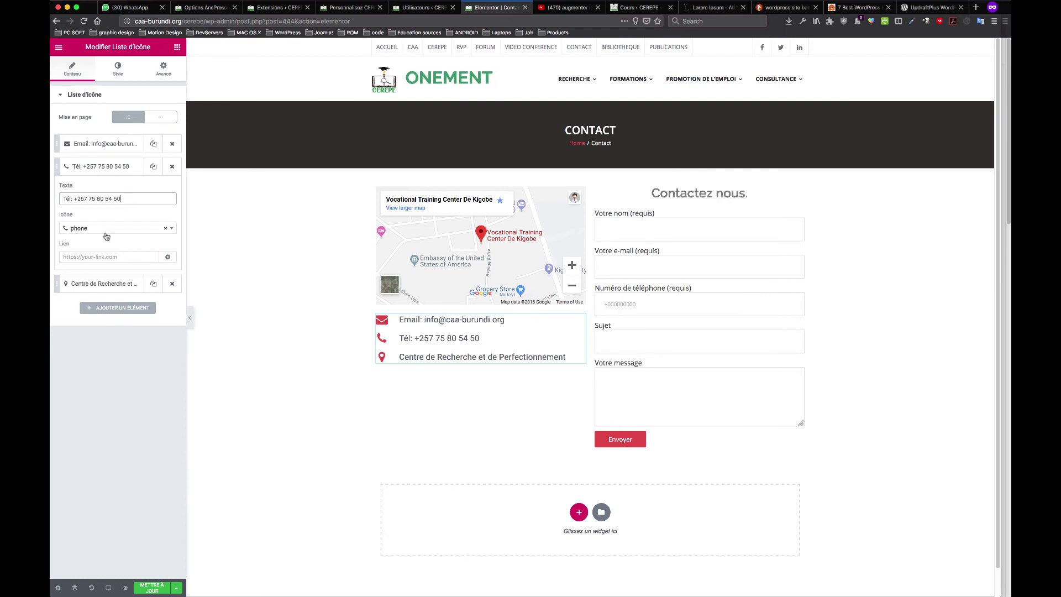
{"action": "left_click", "coordinate": [159, 584]}
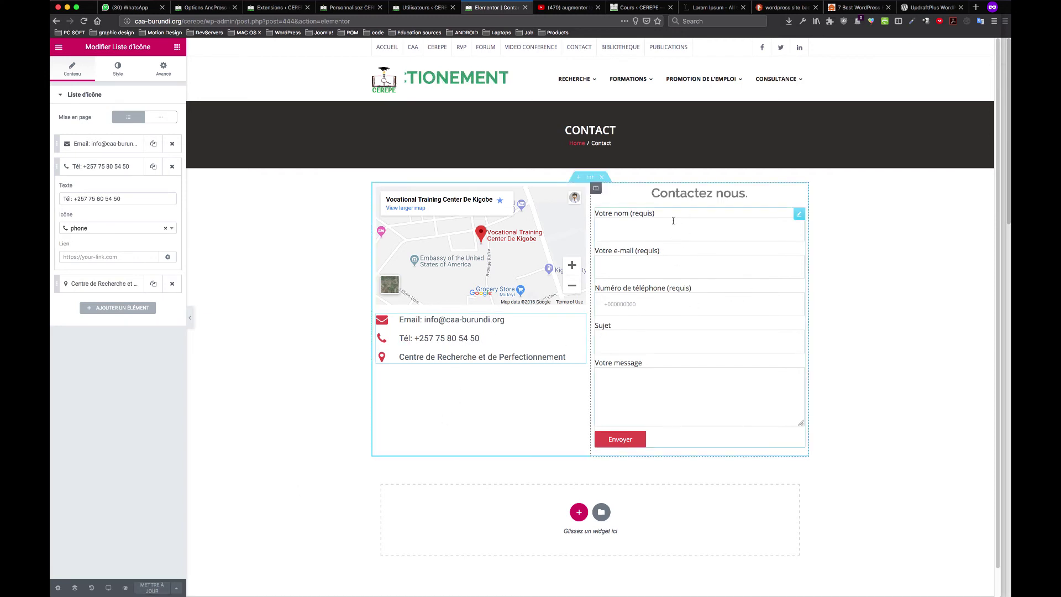
Go back to the dashboard and open the Contact Form 7 'Fiche de contact' form, browsing its tabs
{"action": "left_click", "coordinate": [59, 47]}
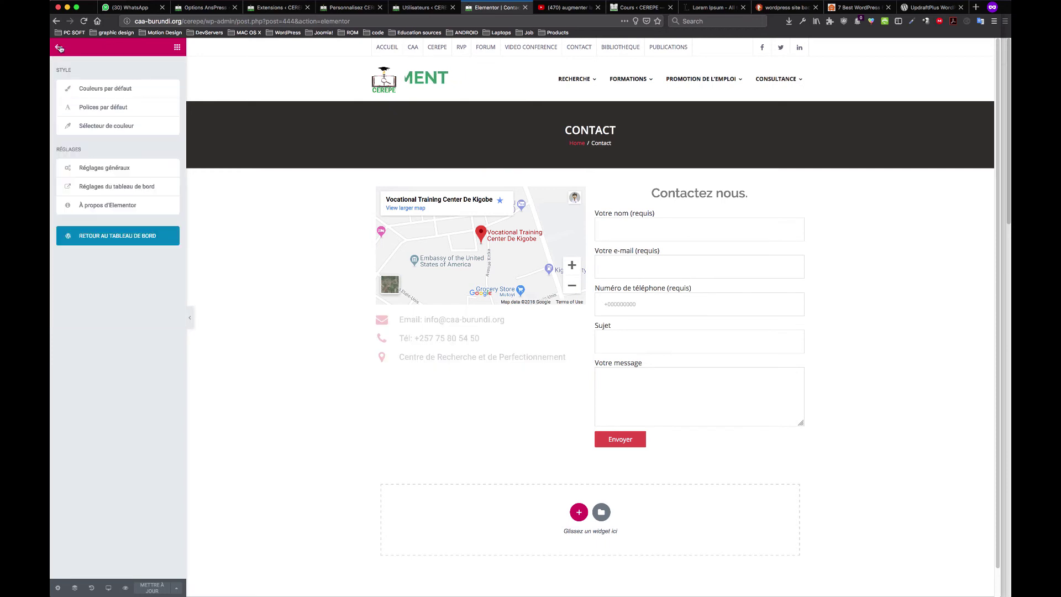
{"action": "left_click", "coordinate": [126, 231]}
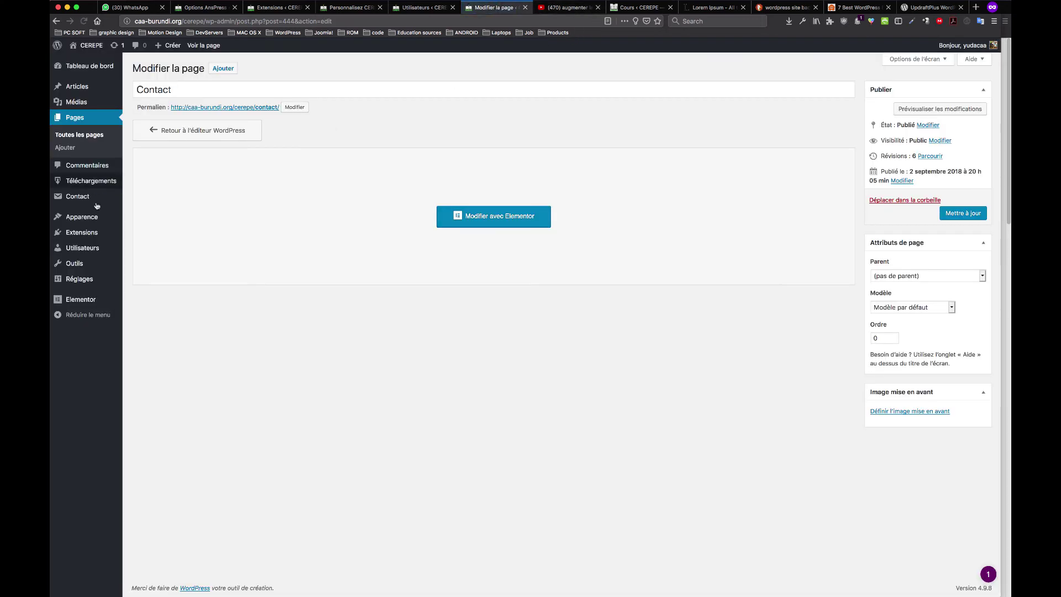
{"action": "left_click", "coordinate": [84, 200]}
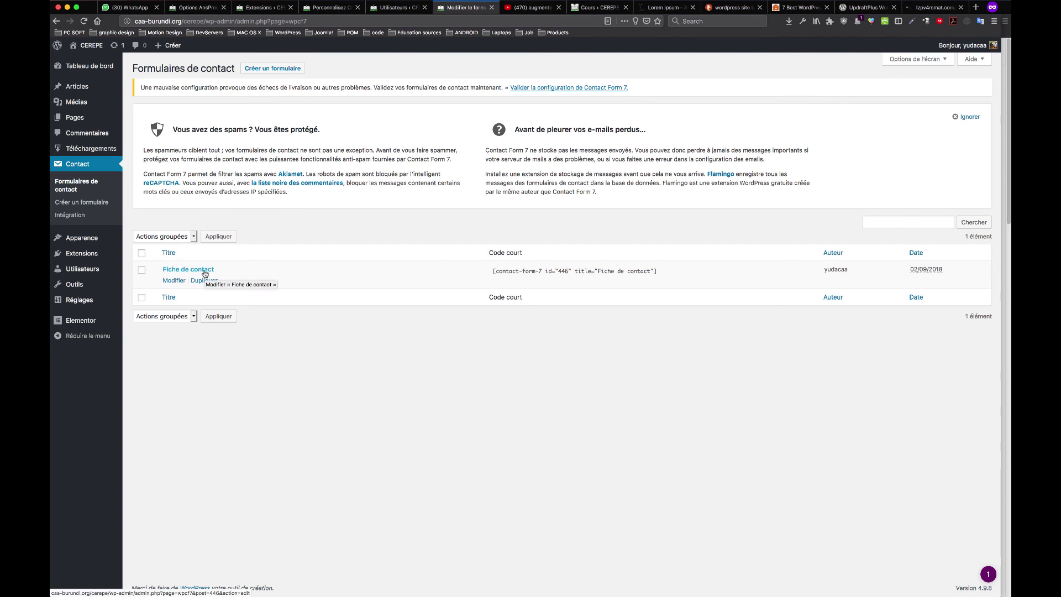
{"action": "left_click", "coordinate": [205, 271]}
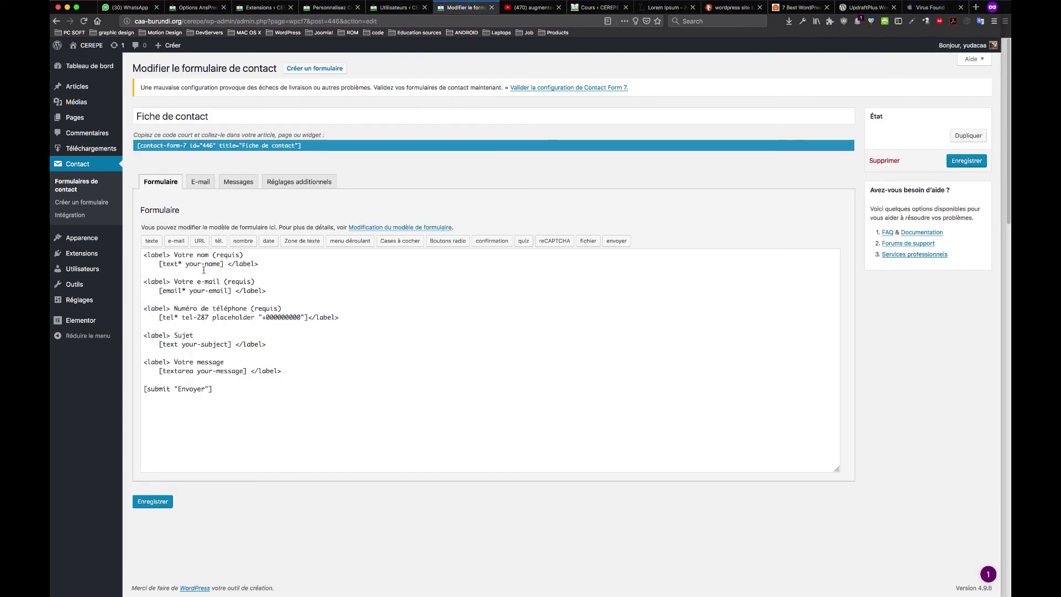
{"action": "left_click", "coordinate": [961, 7]}
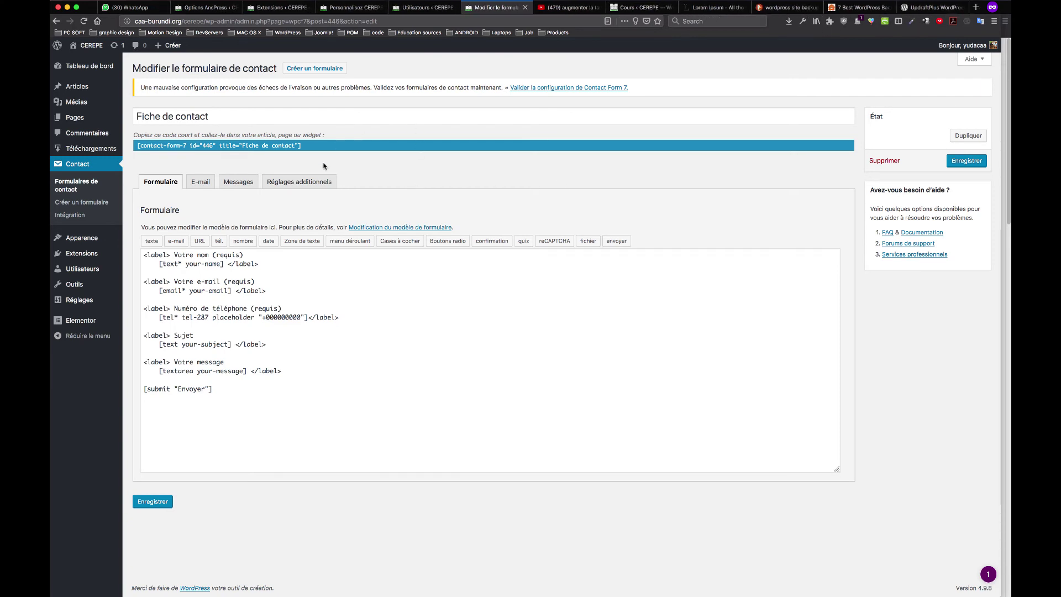
{"action": "left_click", "coordinate": [242, 185]}
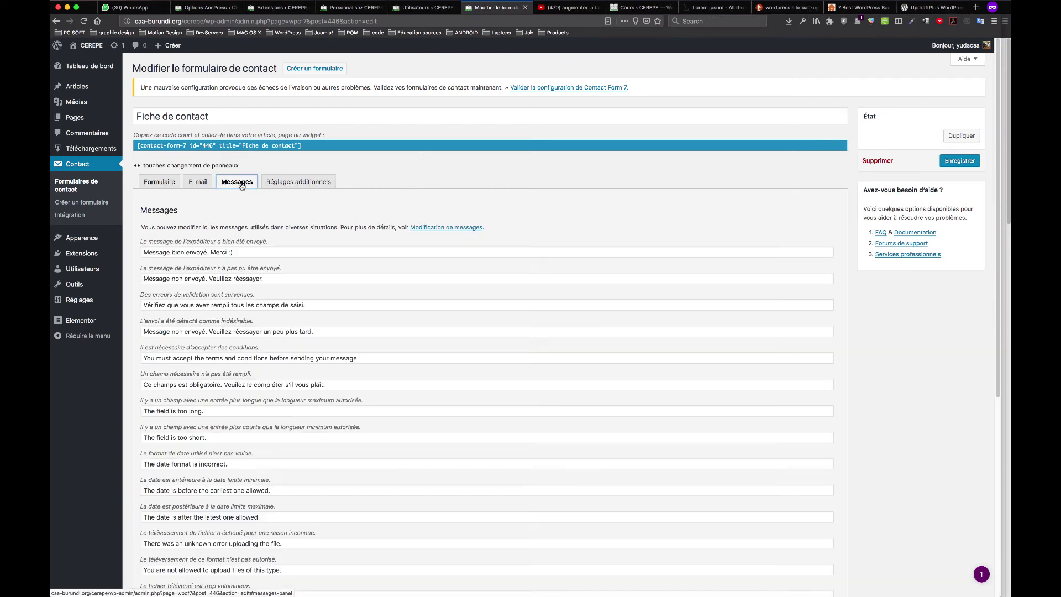
{"action": "left_click", "coordinate": [162, 182]}
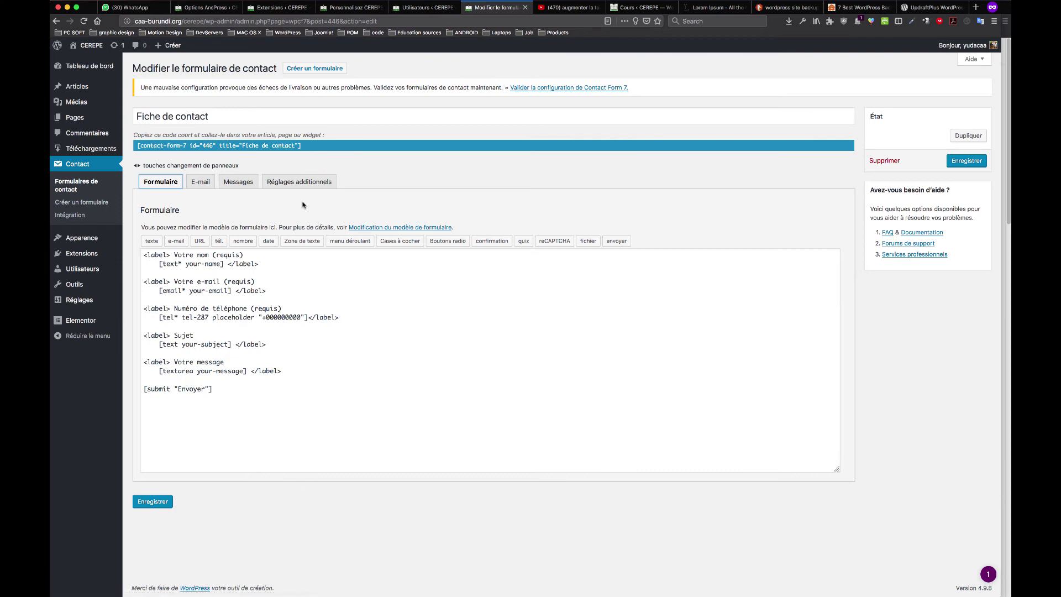
{"action": "left_click", "coordinate": [295, 182]}
On the form's E-mail tab, replace the Pour recipient with the organisation's info address
{"action": "left_click", "coordinate": [237, 183]}
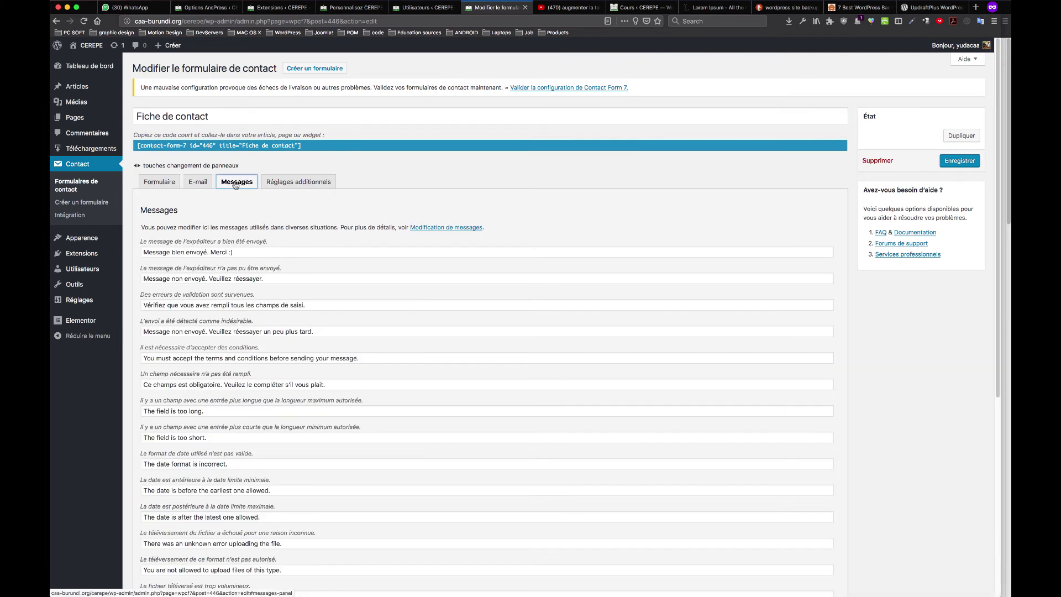
{"action": "left_click", "coordinate": [198, 182]}
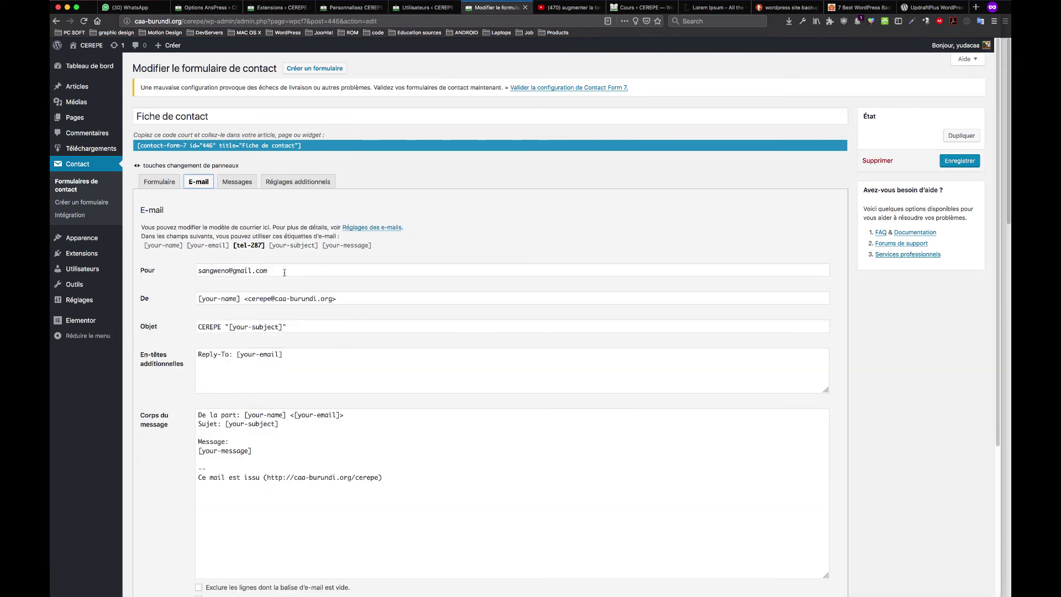
{"action": "left_click_drag", "start_coordinate": [284, 272], "coordinate": [169, 267]}
{"action": "type", "text": "info"}
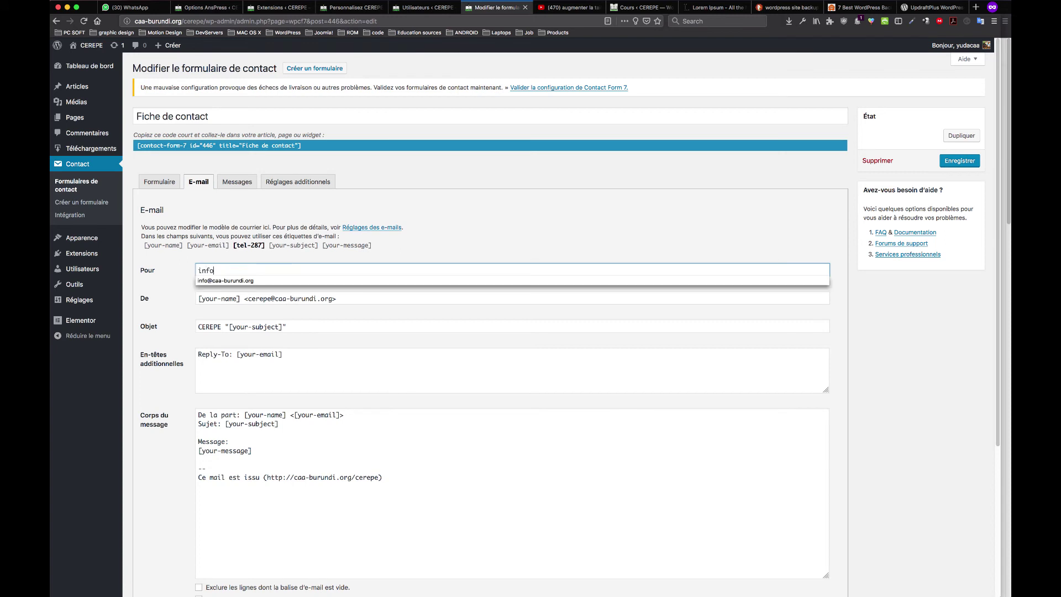
{"action": "left_click", "coordinate": [226, 280]}
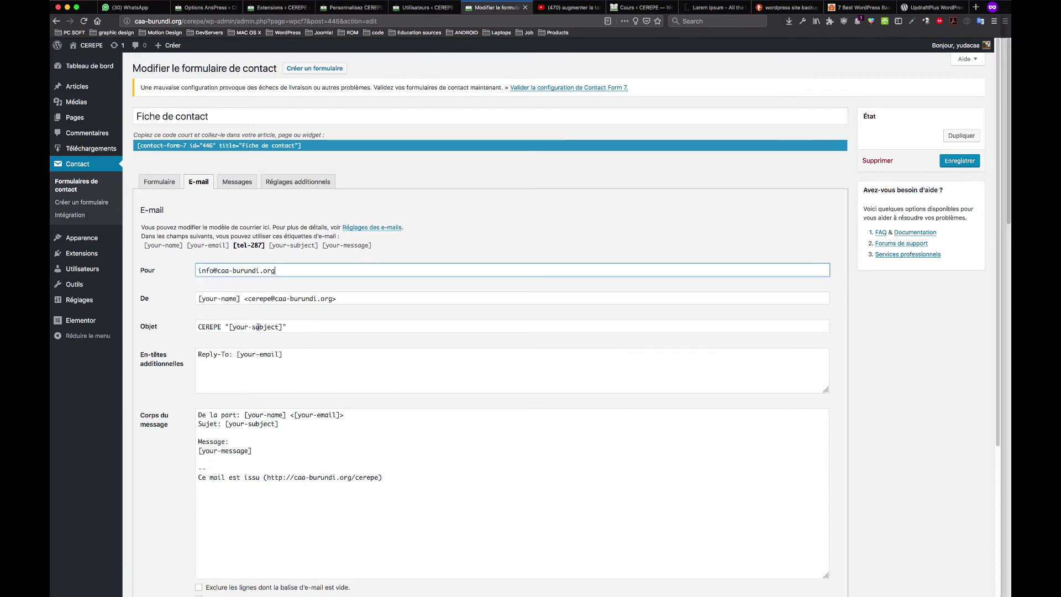
Save the Fiche de contact form and run the configuration validator
{"action": "scroll", "coordinate": [247, 448], "scroll_direction": "down", "scroll_amount": 2}
{"action": "left_click", "coordinate": [264, 441]}
{"action": "scroll", "coordinate": [393, 404], "scroll_direction": "down", "scroll_amount": 5}
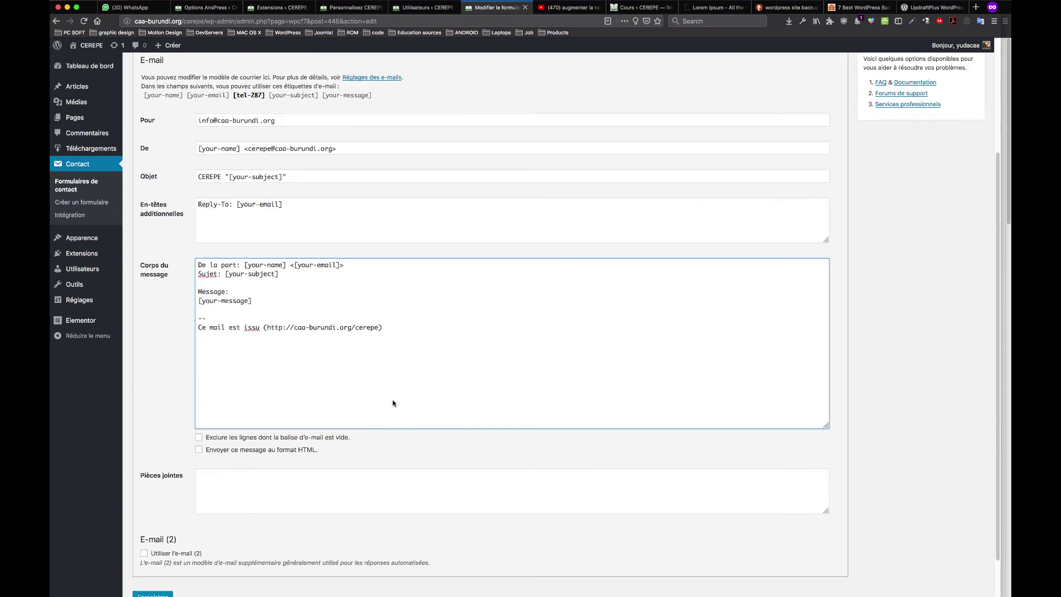
{"action": "left_click", "coordinate": [149, 551]}
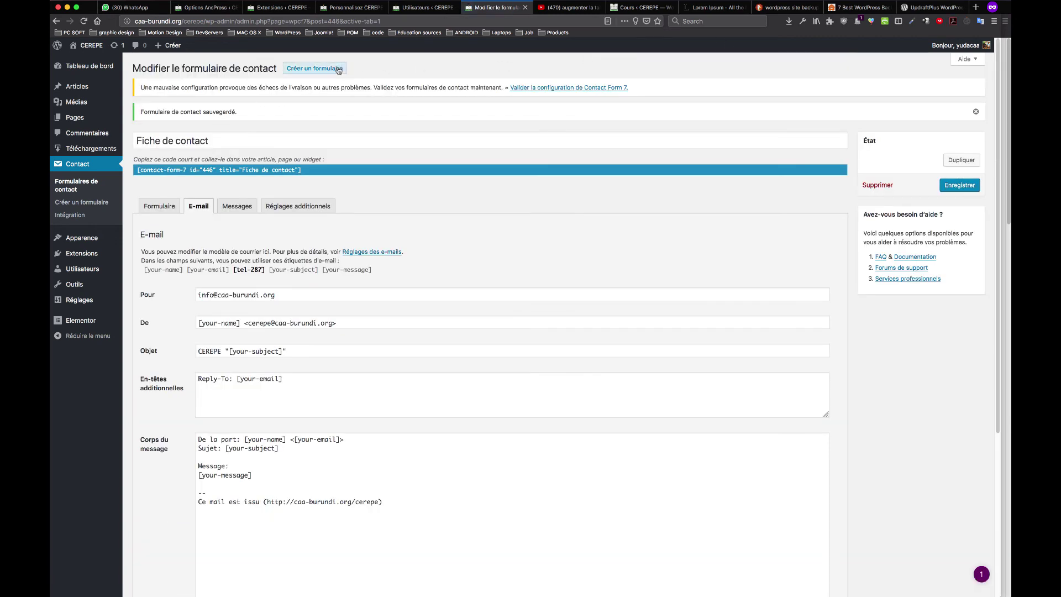
{"action": "left_click", "coordinate": [556, 91]}
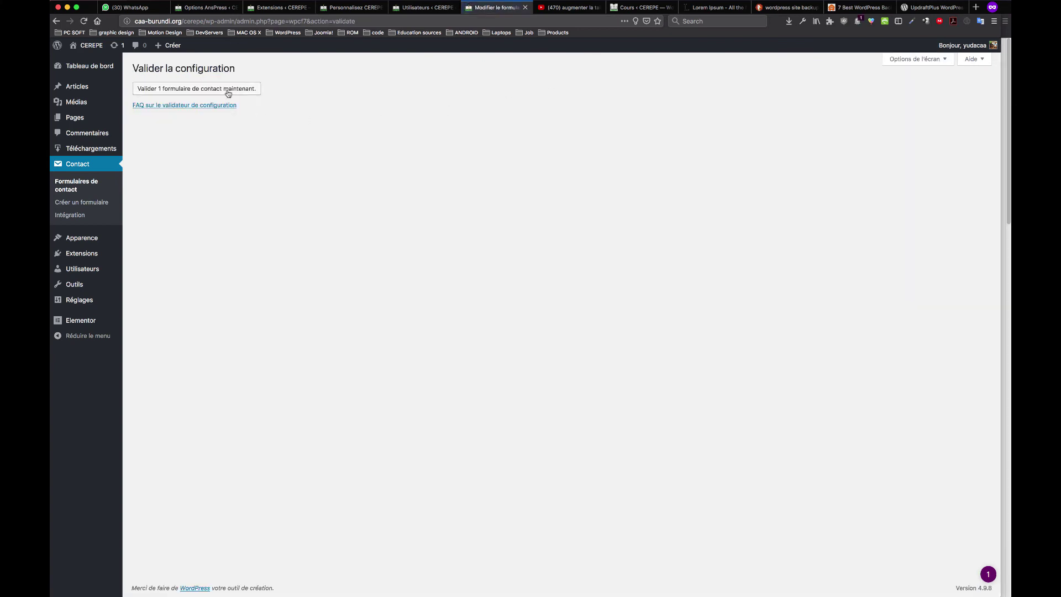
{"action": "left_click", "coordinate": [194, 93]}
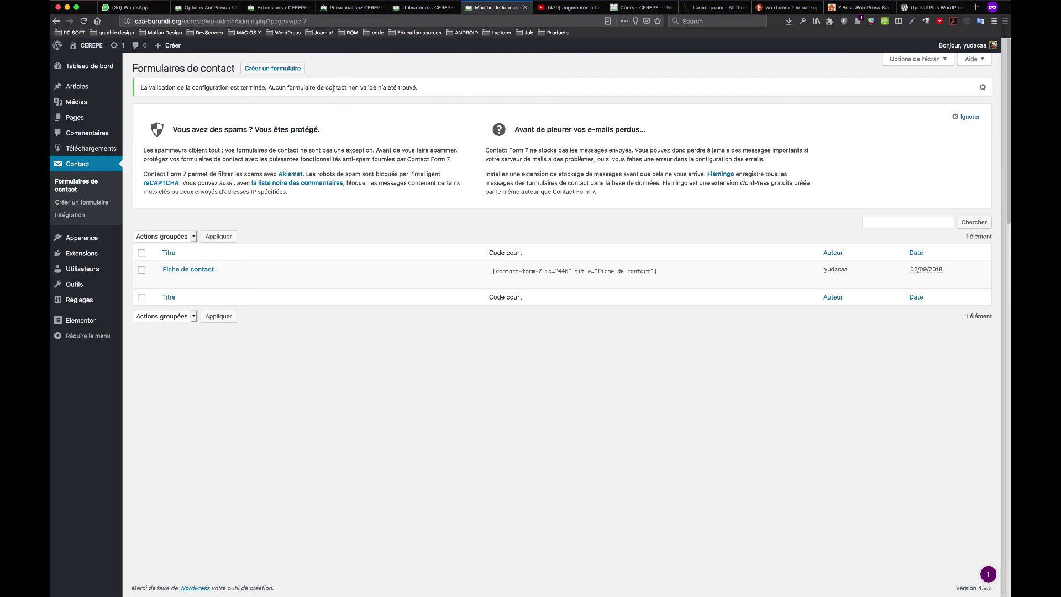
Update the Renden theme via Tableau de bord > Mises à jour, then open Extensions installées
{"action": "mouse_move", "coordinate": [98, 72]}
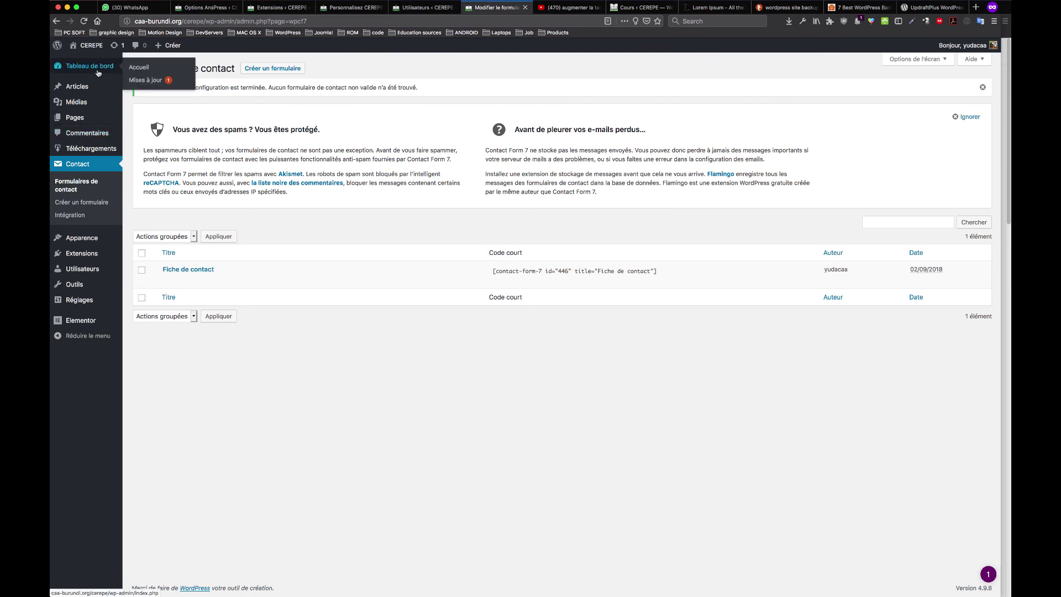
{"action": "left_click", "coordinate": [160, 81]}
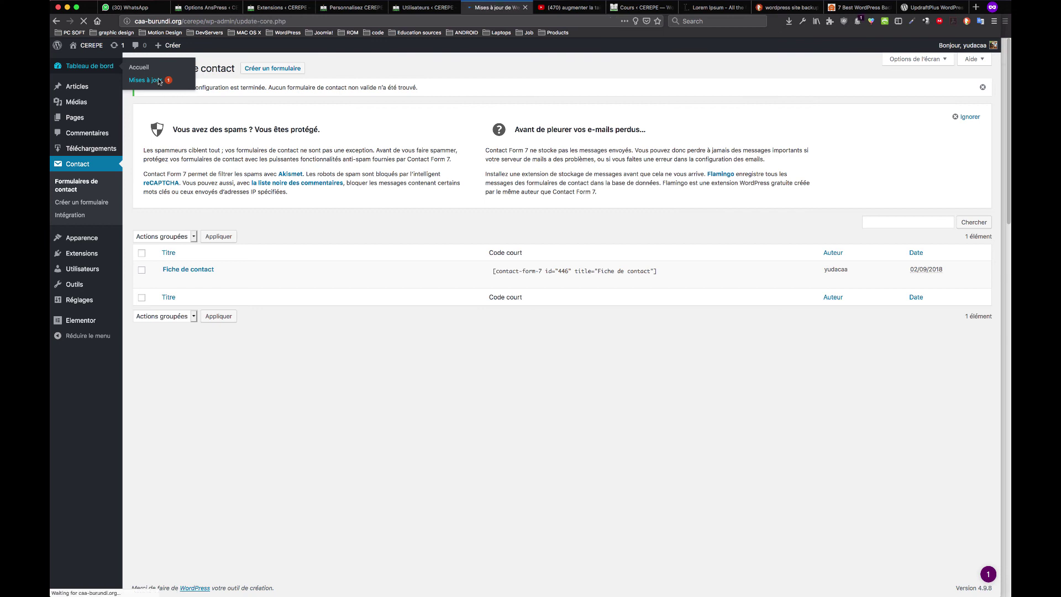
{"action": "left_click", "coordinate": [141, 294]}
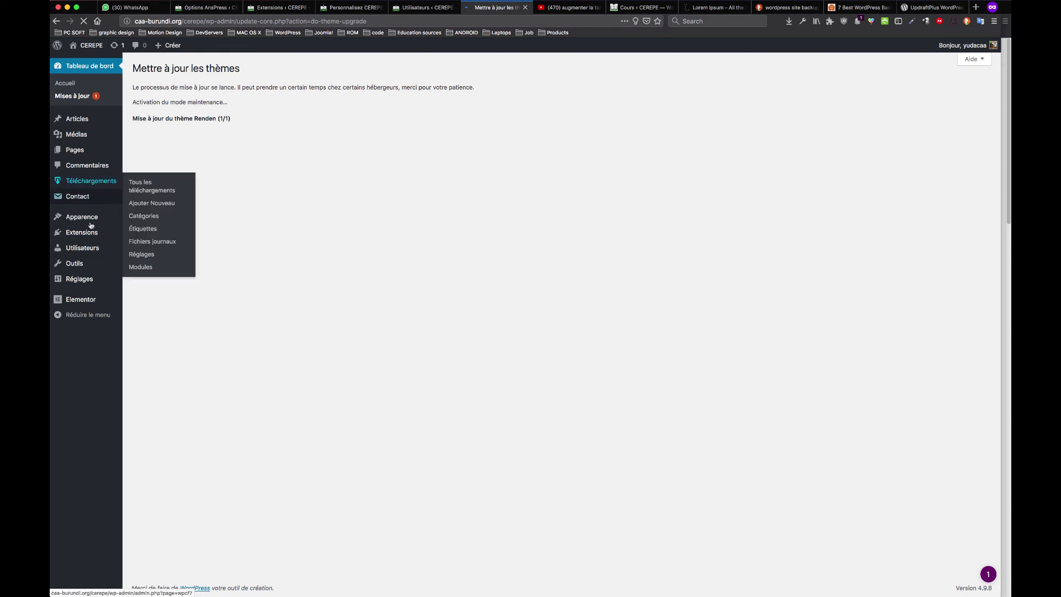
{"action": "mouse_move", "coordinate": [89, 235]}
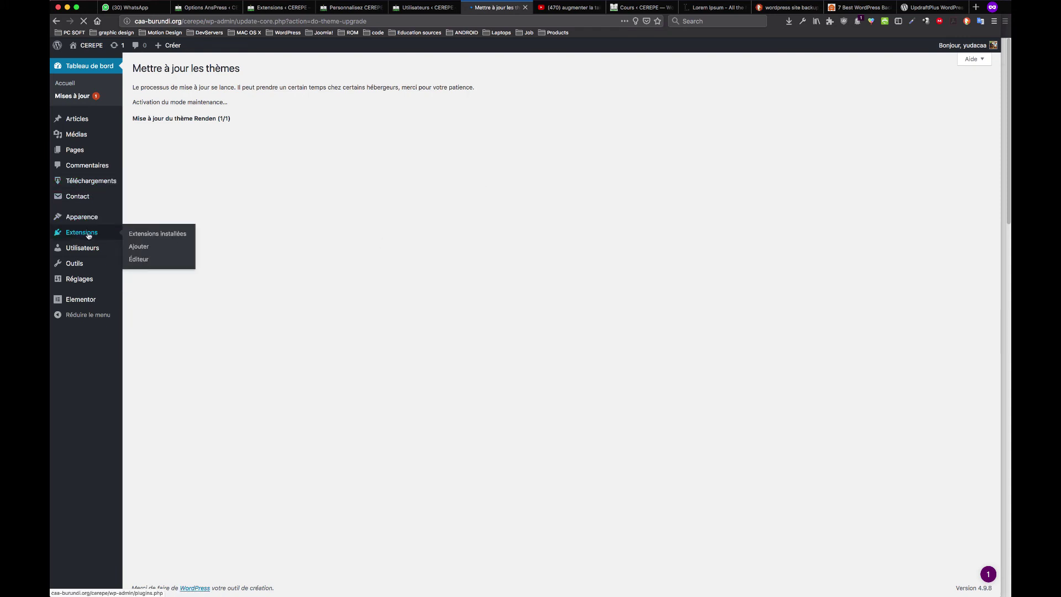
{"action": "left_click", "coordinate": [163, 235]}
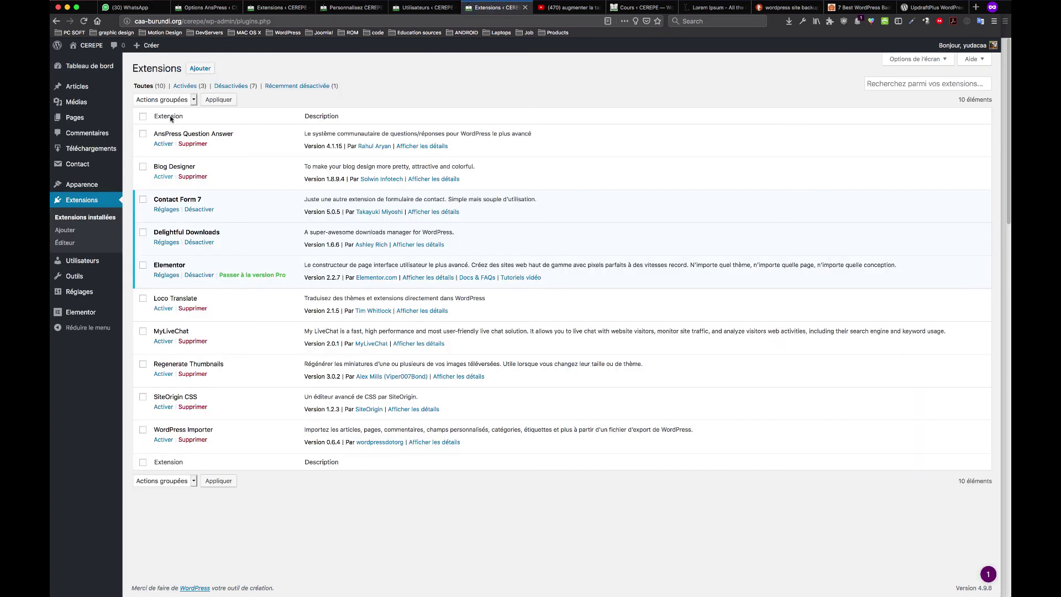
Bulk-activate AnsPress Question Answer, Blog Designer, Loco Translate, MyLiveChat and SiteOrigin CSS
{"action": "left_click", "coordinate": [142, 134]}
{"action": "left_click", "coordinate": [143, 169]}
{"action": "left_click", "coordinate": [145, 167]}
{"action": "left_click", "coordinate": [143, 299]}
{"action": "left_click", "coordinate": [143, 331]}
{"action": "left_click", "coordinate": [143, 397]}
{"action": "left_click", "coordinate": [144, 364]}
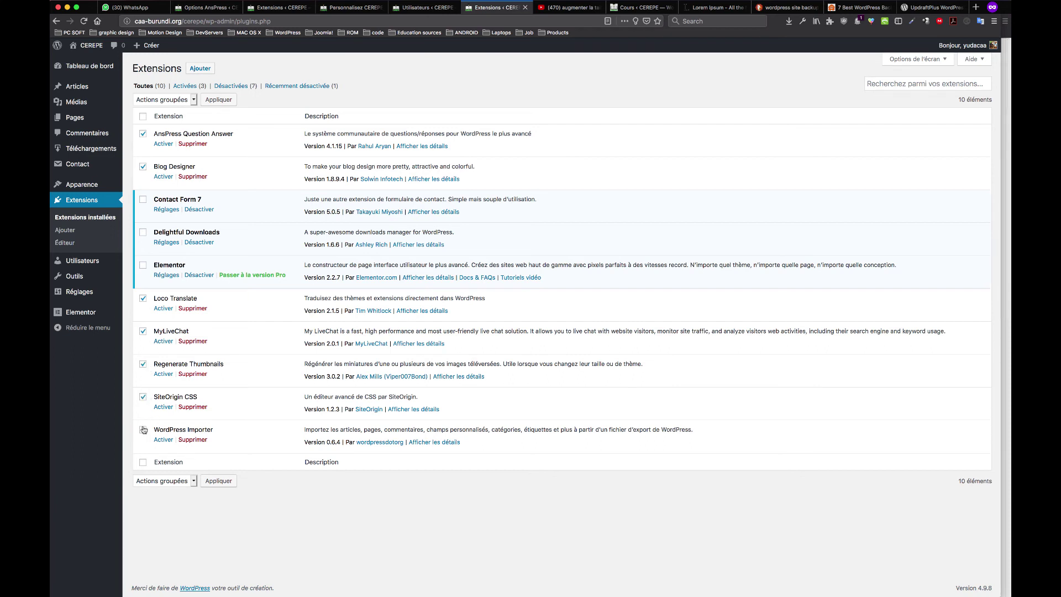
{"action": "left_click", "coordinate": [143, 364]}
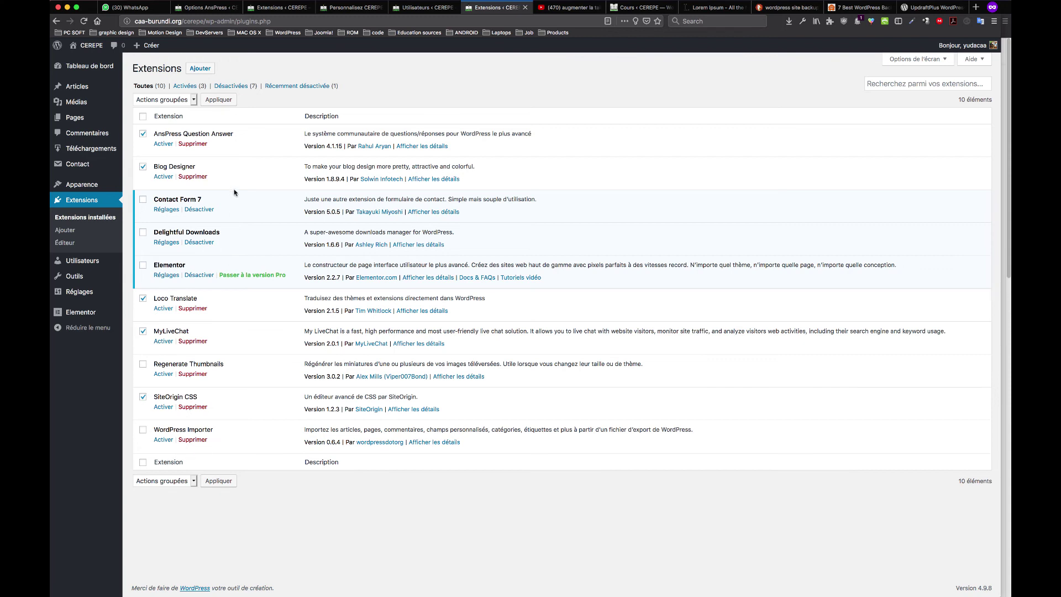
{"action": "left_click", "coordinate": [193, 100]}
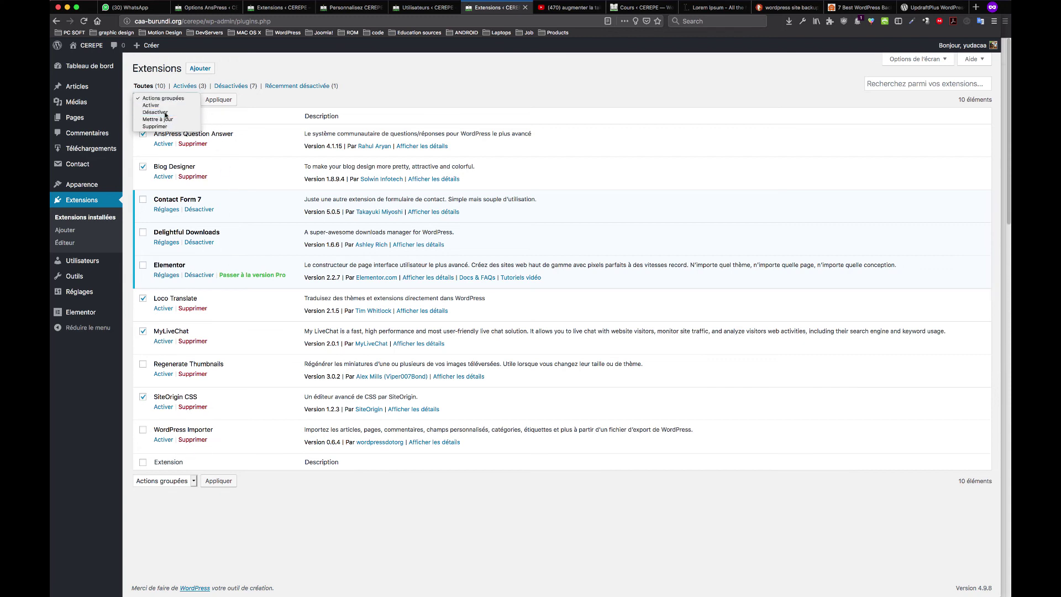
{"action": "left_click", "coordinate": [199, 105]}
{"action": "left_click", "coordinate": [217, 102]}
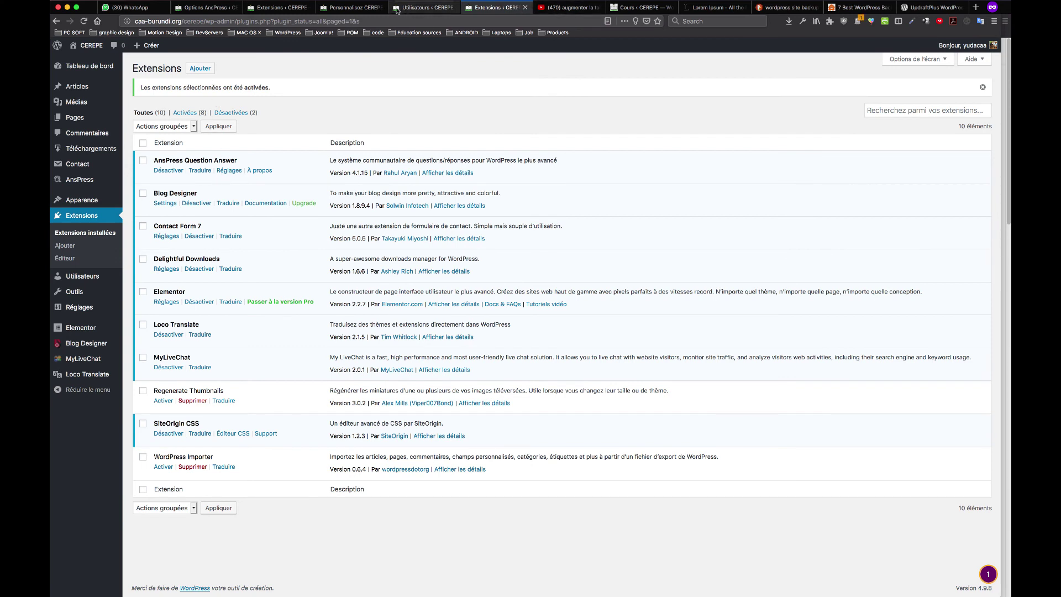
{"action": "left_click", "coordinate": [422, 8]}
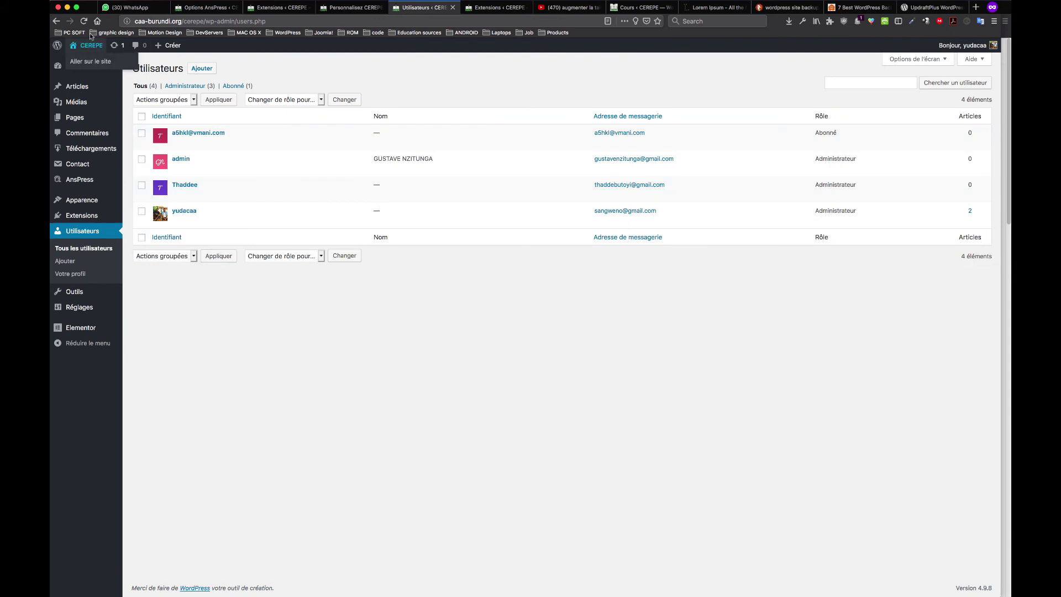
Visit the live CEREPE site and go to its PUBLICATIONS page
{"action": "left_click", "coordinate": [88, 61]}
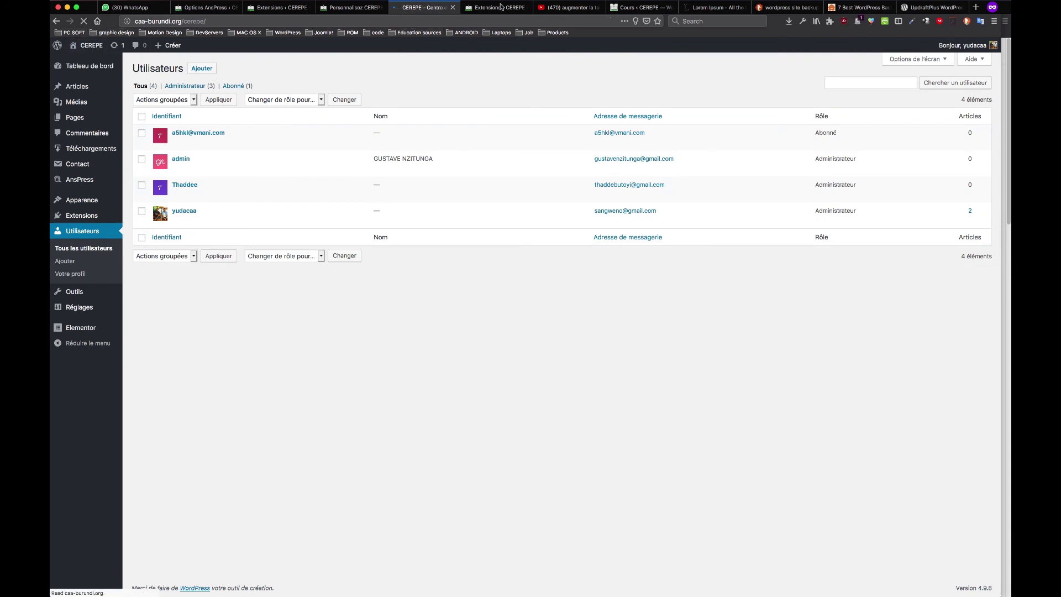
{"action": "left_click", "coordinate": [497, 8]}
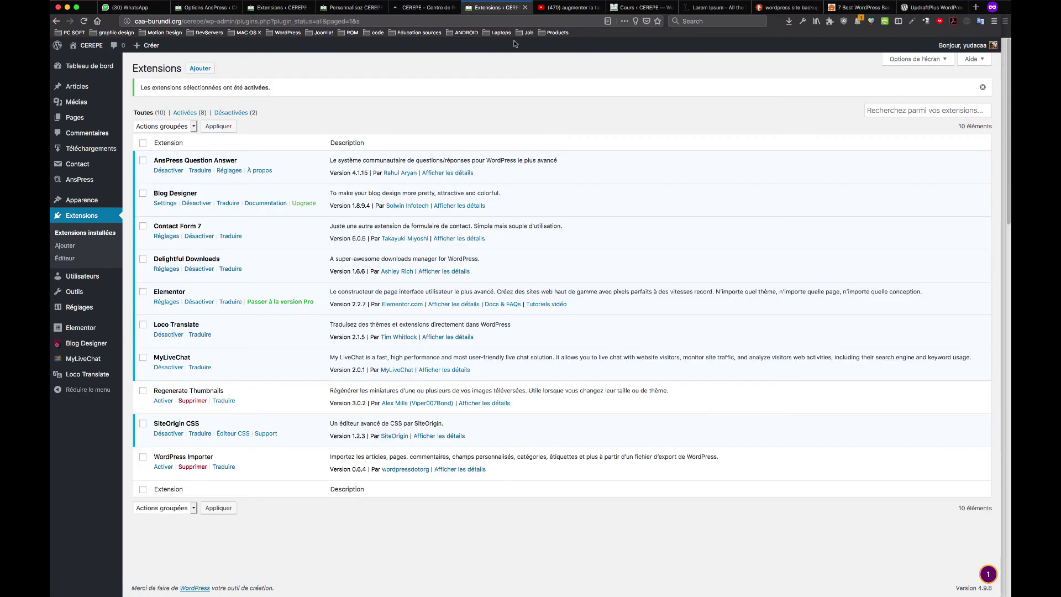
{"action": "left_click", "coordinate": [422, 7]}
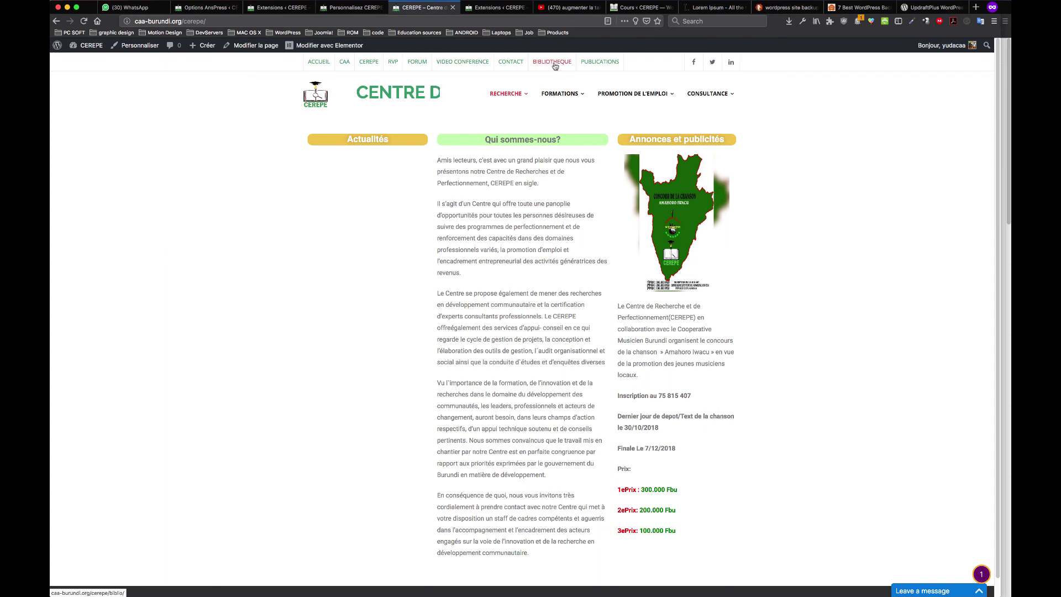
{"action": "left_click", "coordinate": [602, 63]}
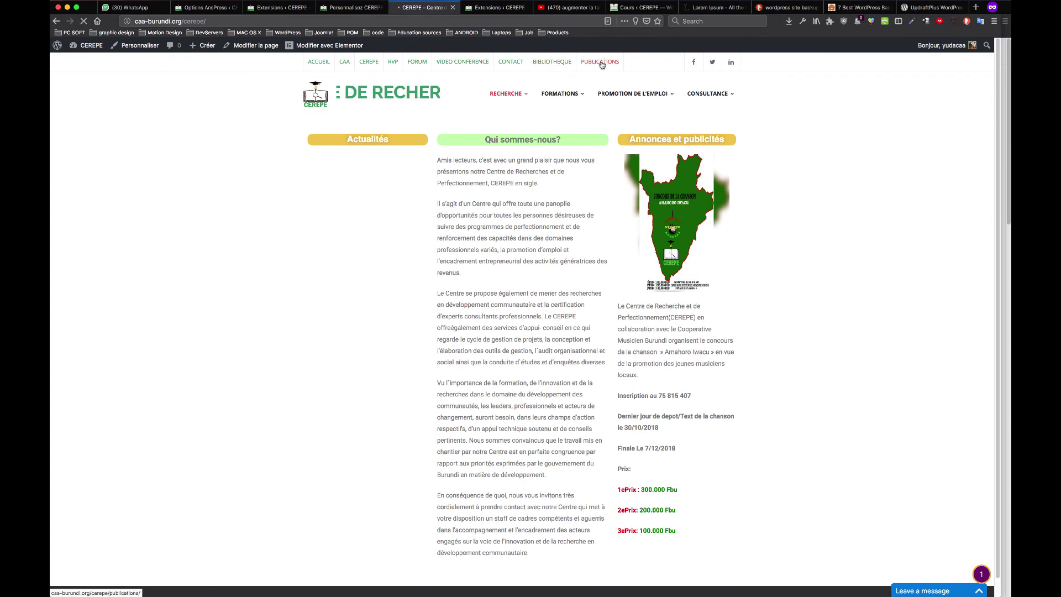
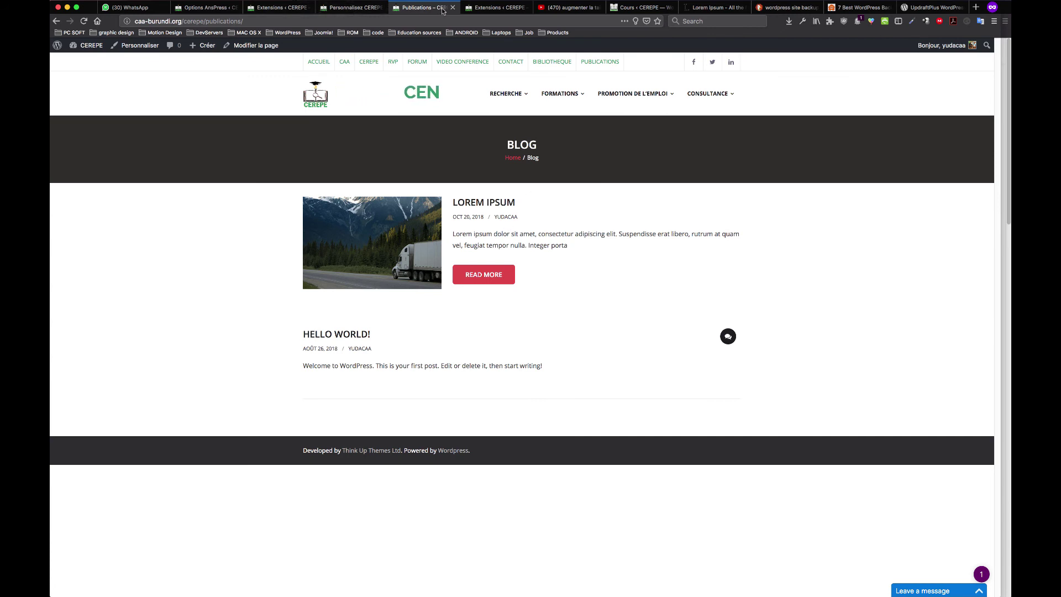
Close the customizer, extra plugins and AnsPress tabs, and move the plugins tab before Publications
{"action": "left_click", "coordinate": [353, 7]}
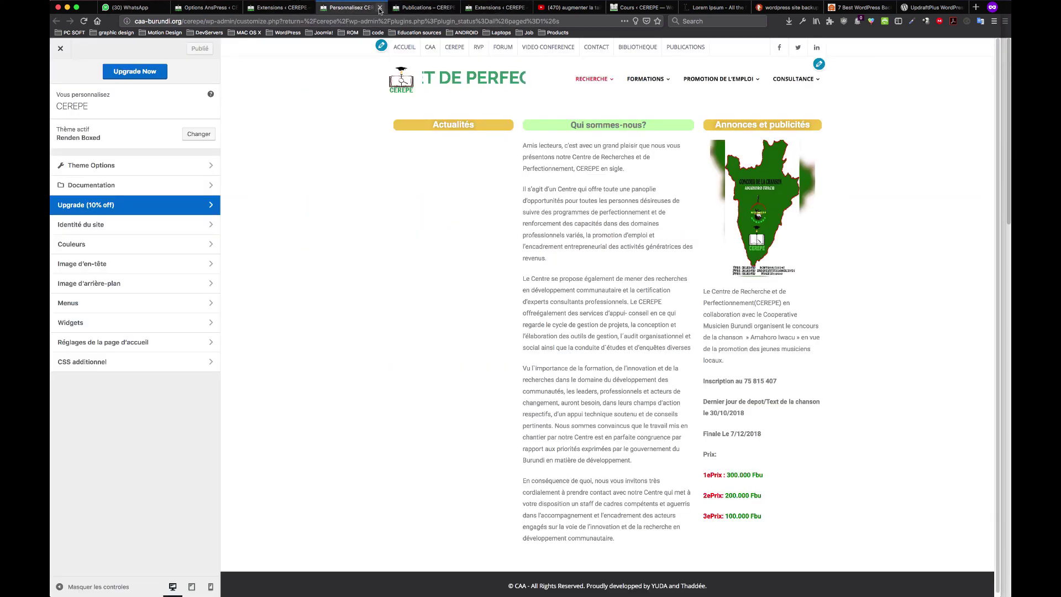
{"action": "key", "text": "super+w"}
{"action": "left_click", "coordinate": [289, 8]}
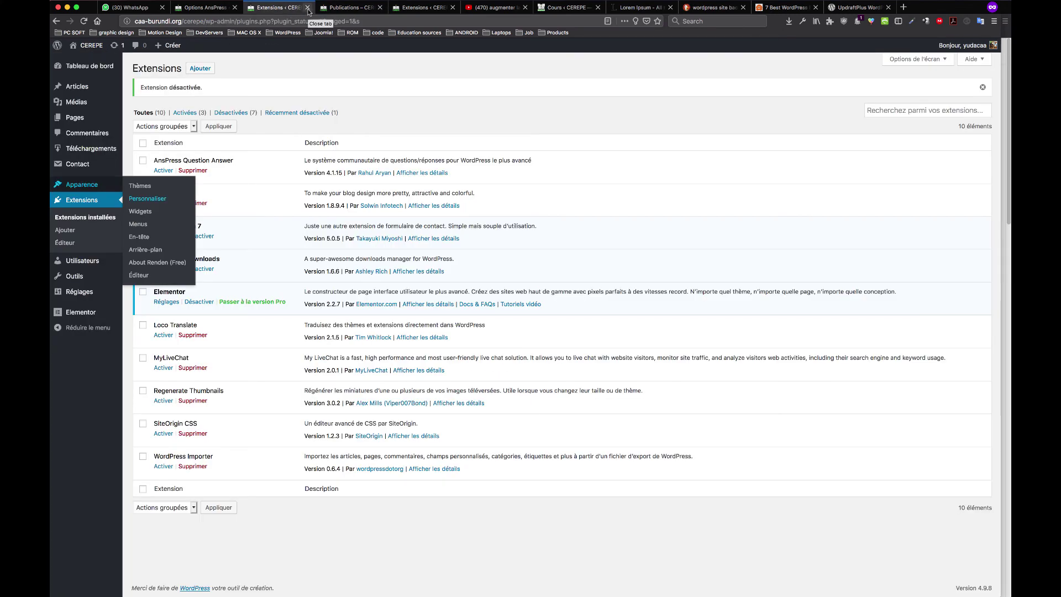
{"action": "left_click", "coordinate": [308, 7]}
{"action": "left_click", "coordinate": [208, 7]}
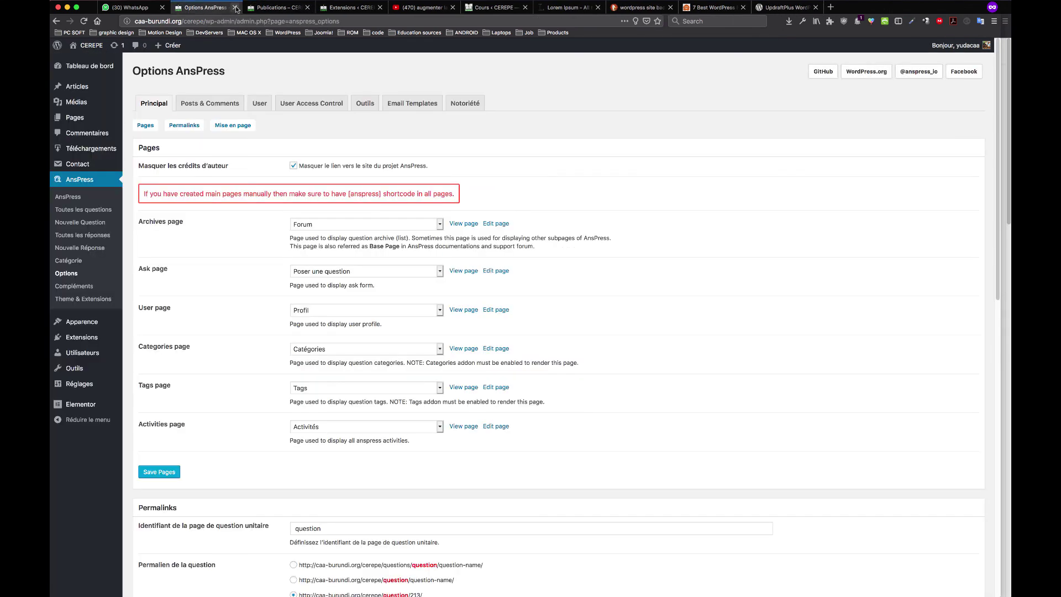
{"action": "left_click", "coordinate": [234, 7]}
{"action": "left_click", "coordinate": [271, 9]}
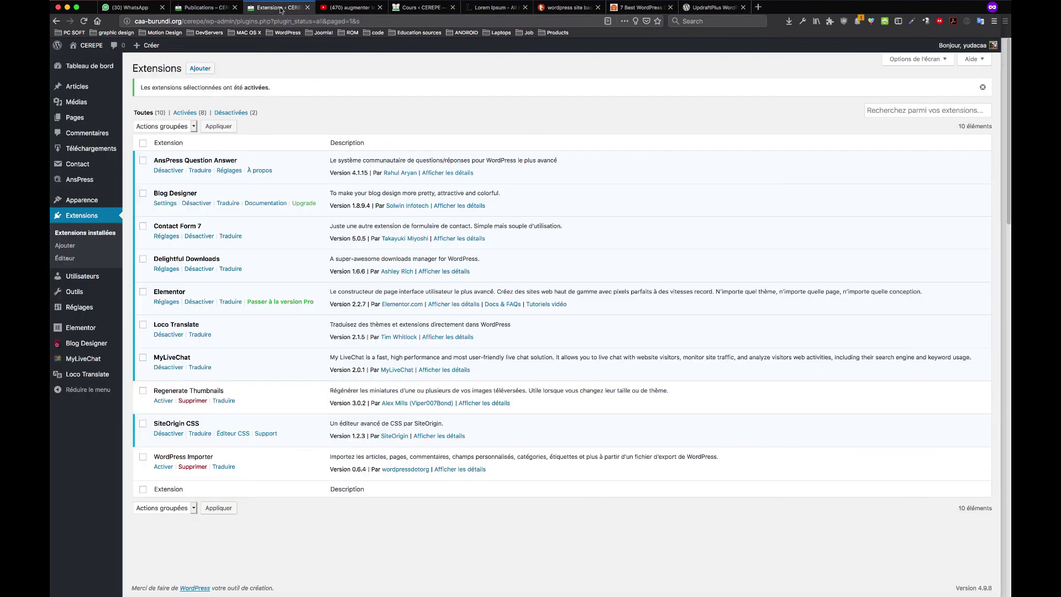
{"action": "left_click_drag", "start_coordinate": [279, 10], "coordinate": [199, 14]}
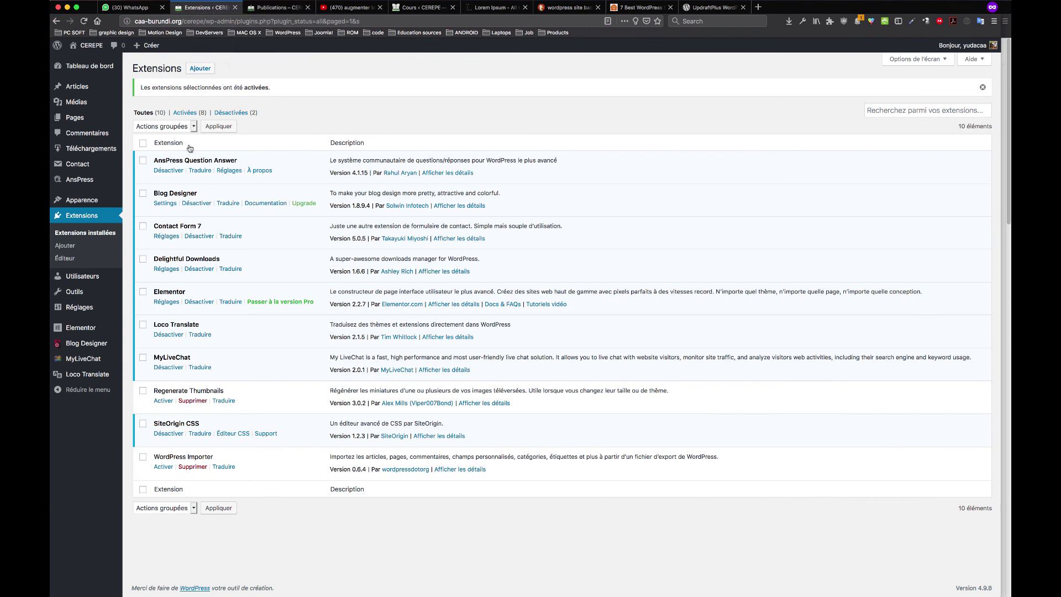
On the Blog Designer welcome page, replace the notifications e-mail with the site's address, accept GDPR, and opt in
{"action": "left_click", "coordinate": [100, 347]}
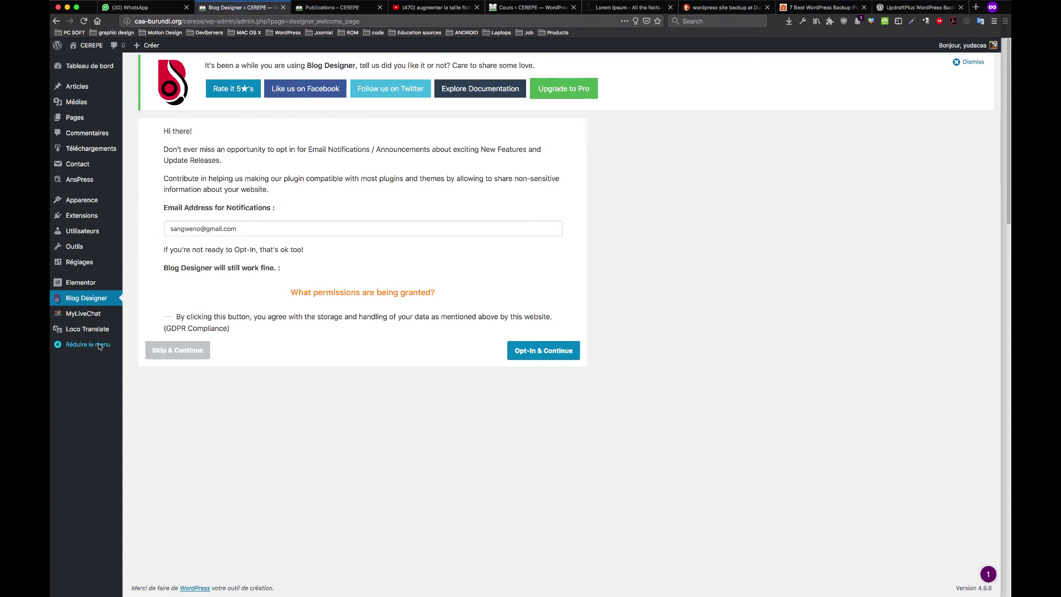
{"action": "left_click", "coordinate": [543, 350]}
{"action": "left_click_drag", "start_coordinate": [260, 231], "coordinate": [144, 219]}
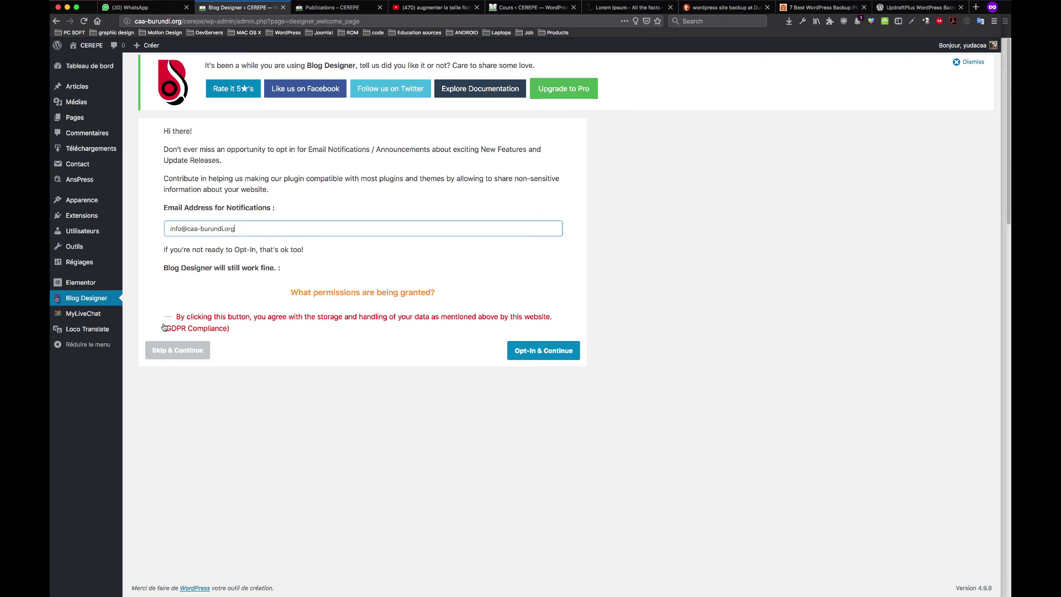
{"action": "left_click", "coordinate": [194, 320]}
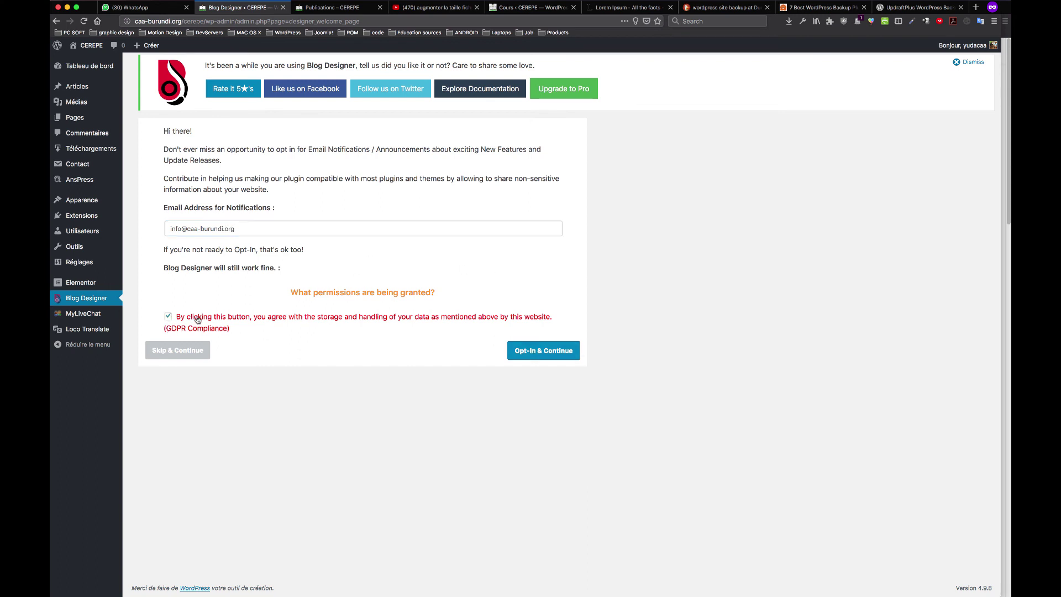
{"action": "left_click", "coordinate": [528, 355]}
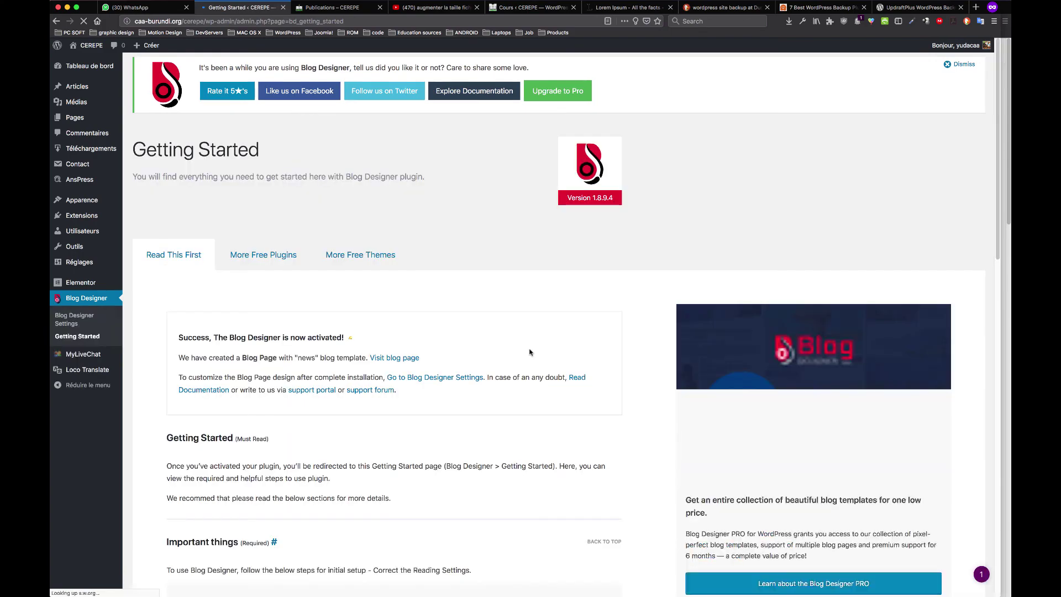
Read the Getting Started guide's 'Important things' section about correcting Settings > Reading
{"action": "scroll", "coordinate": [529, 352], "scroll_direction": "down", "scroll_amount": 5}
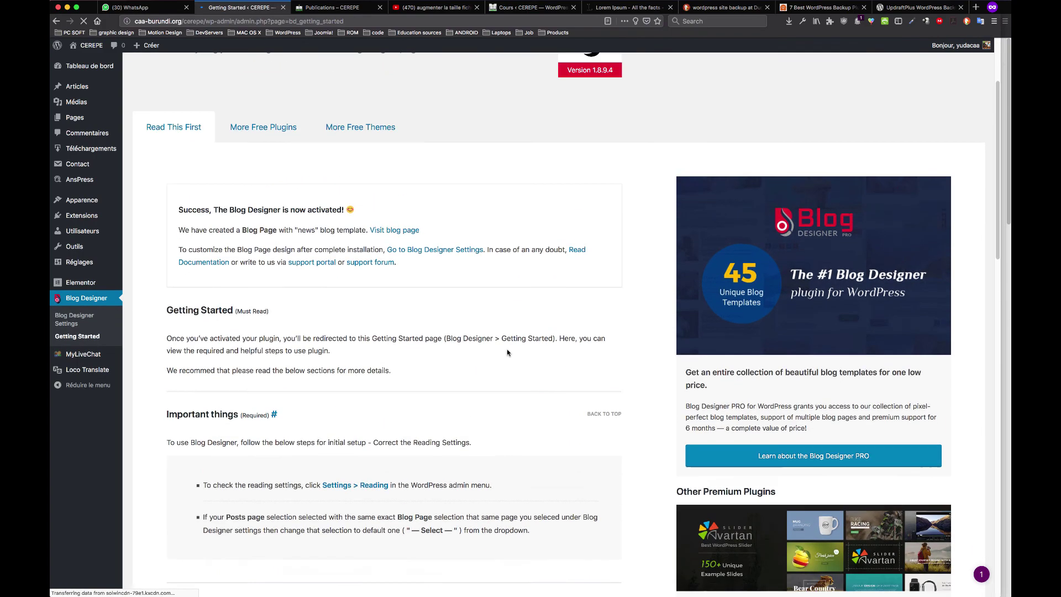
{"action": "scroll", "coordinate": [507, 352], "scroll_direction": "up", "scroll_amount": 5}
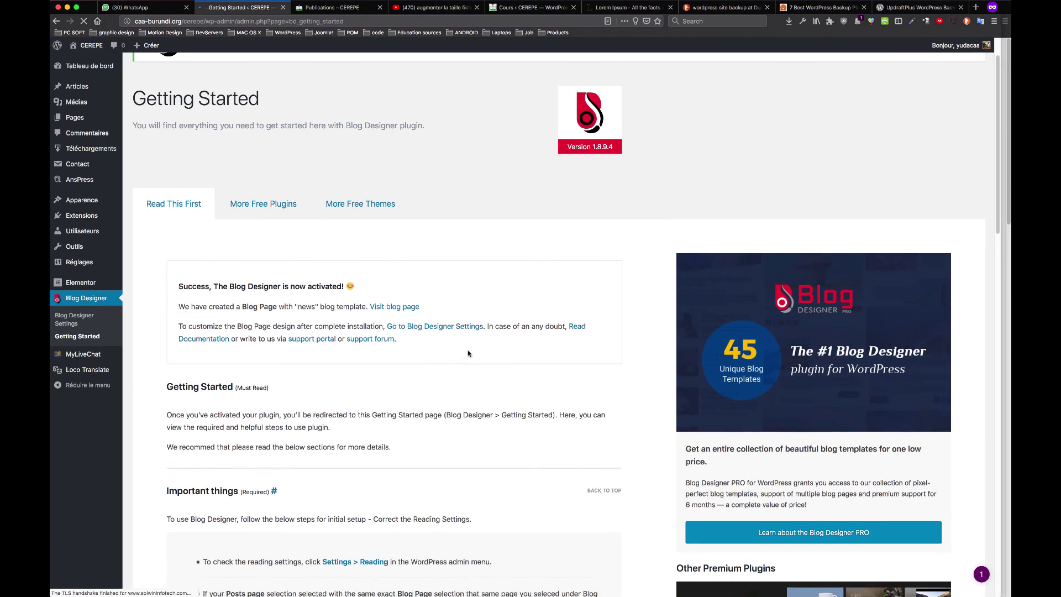
{"action": "scroll", "coordinate": [599, 333], "scroll_direction": "down", "scroll_amount": 5}
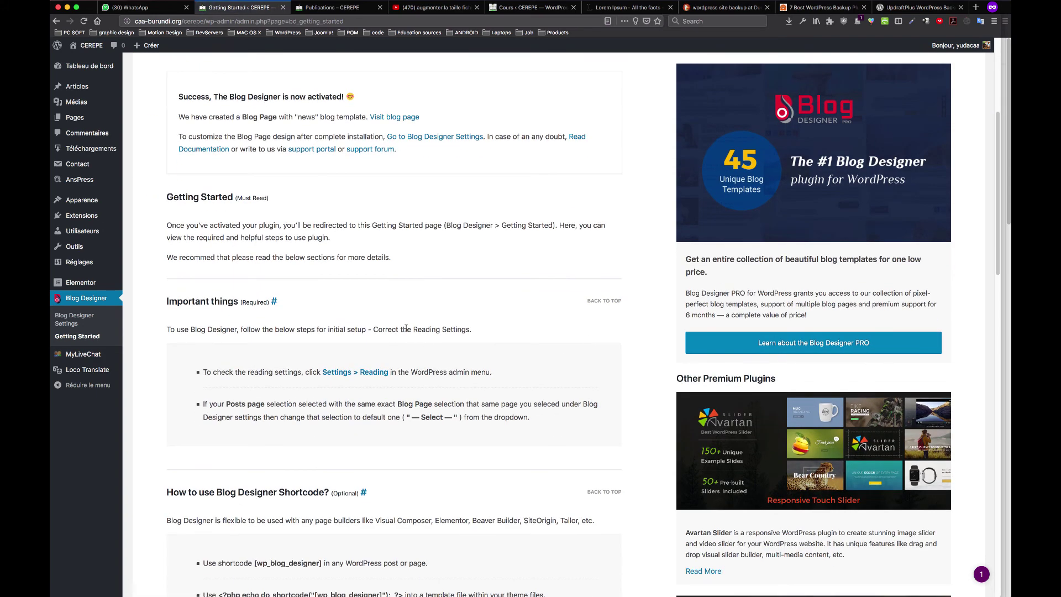
{"action": "scroll", "coordinate": [254, 221], "scroll_direction": "up", "scroll_amount": 2}
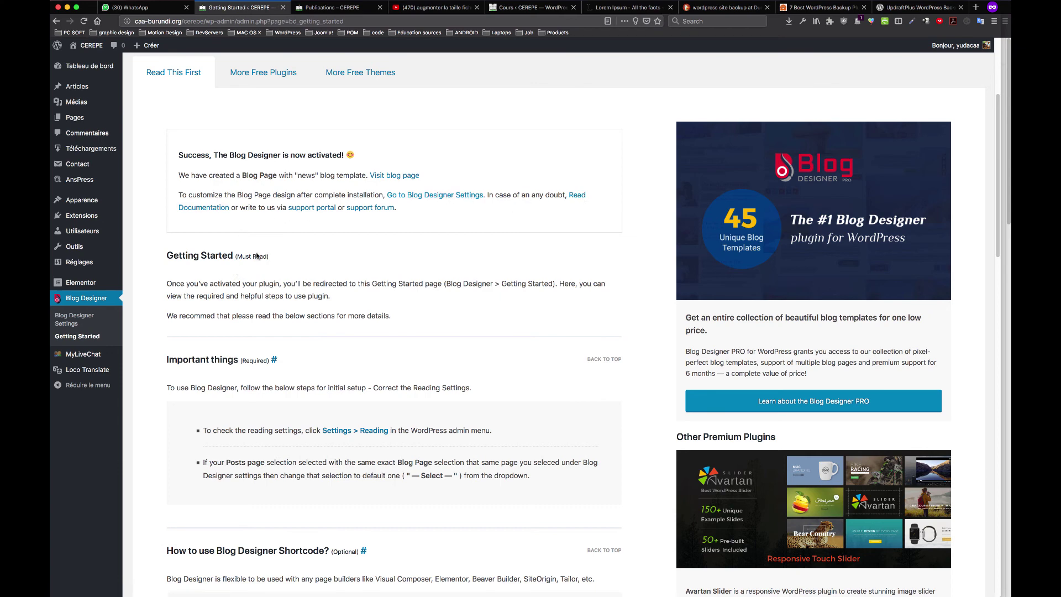
{"action": "scroll", "coordinate": [205, 267], "scroll_direction": "down", "scroll_amount": 1}
{"action": "left_click_drag", "start_coordinate": [210, 240], "coordinate": [370, 239]}
{"action": "left_click", "coordinate": [329, 251]}
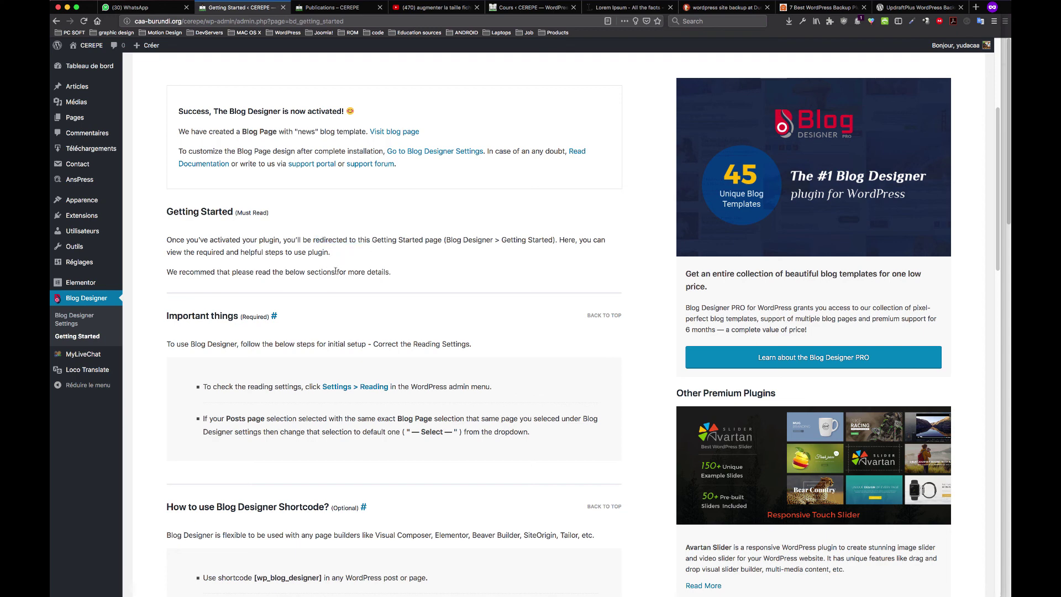
{"action": "scroll", "coordinate": [234, 303], "scroll_direction": "down", "scroll_amount": 1}
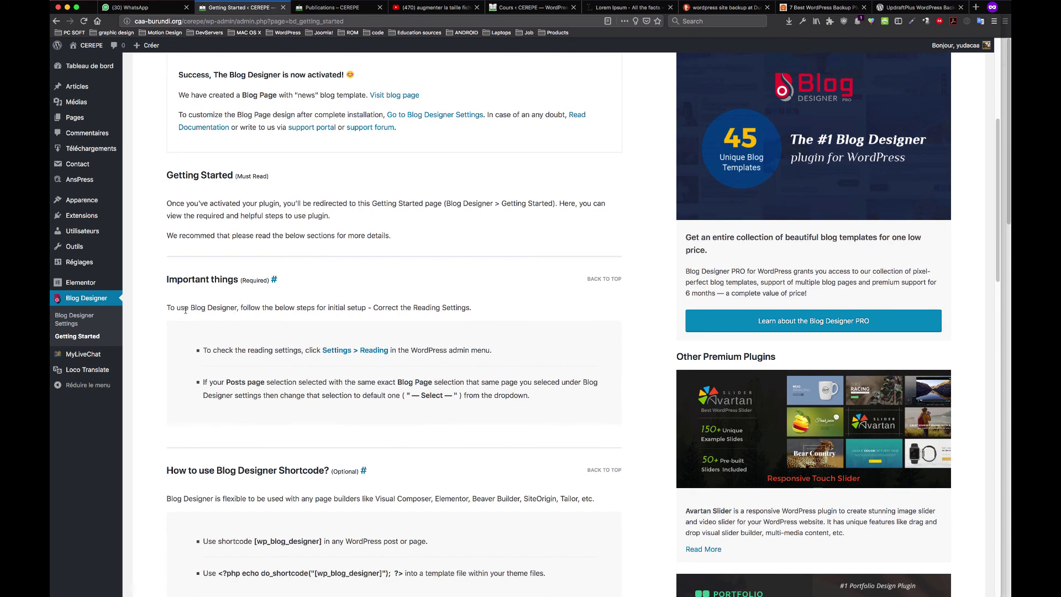
{"action": "left_click_drag", "start_coordinate": [174, 310], "coordinate": [262, 309]}
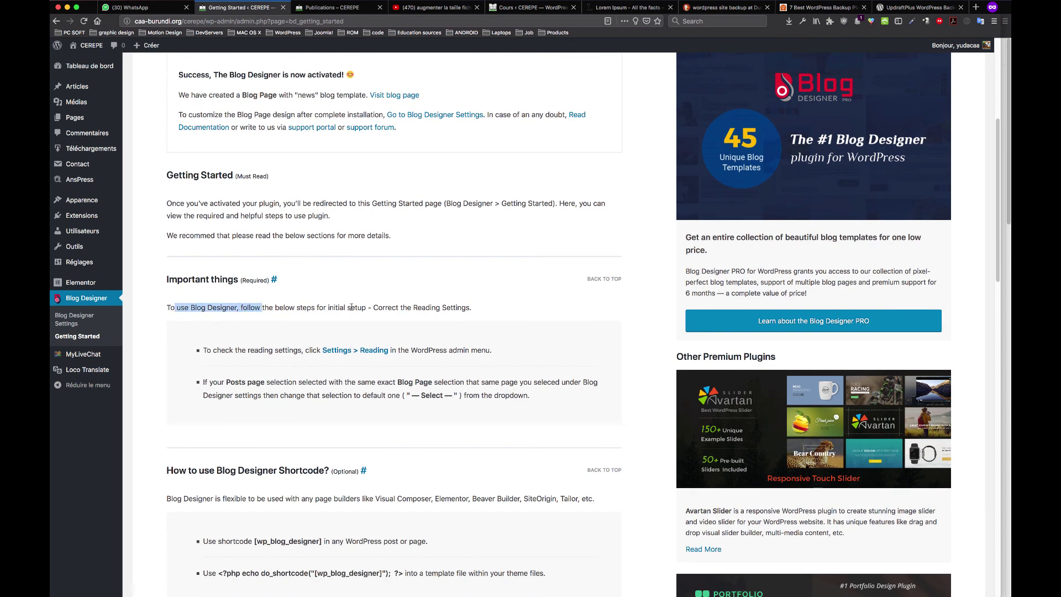
{"action": "left_click", "coordinate": [258, 350]}
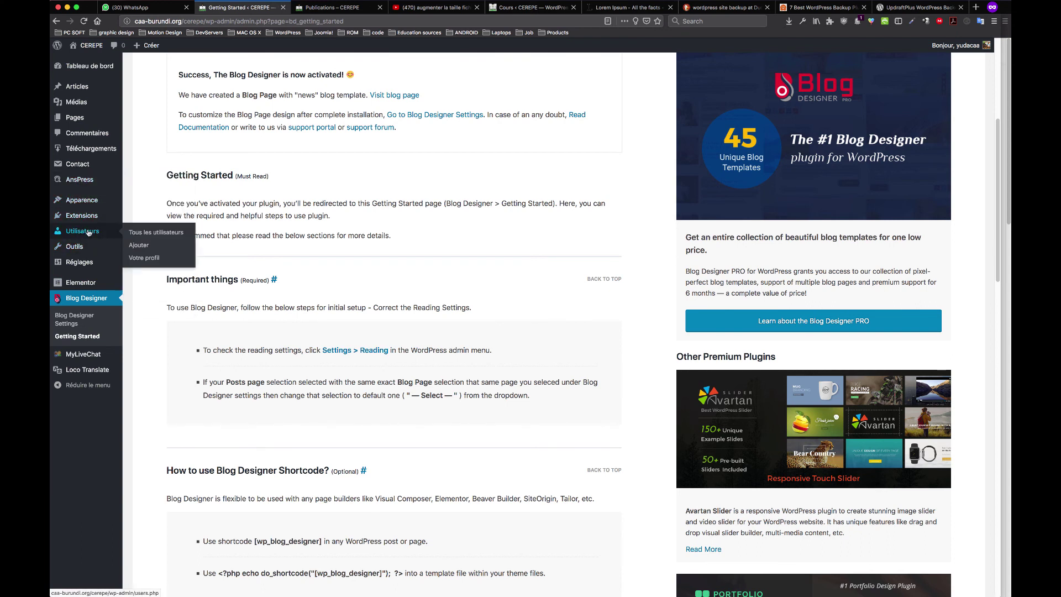
Open Reading settings in a new tab and confirm the posts page is Publications
{"action": "mouse_move", "coordinate": [91, 262]}
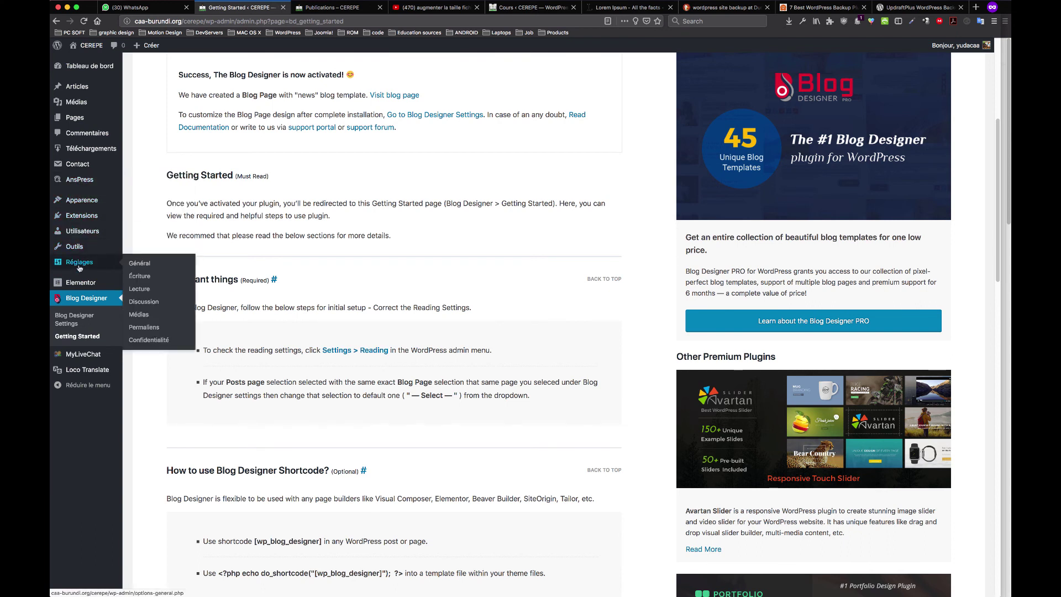
{"action": "left_click", "coordinate": [139, 289], "text": "super"}
{"action": "left_click", "coordinate": [314, 7]}
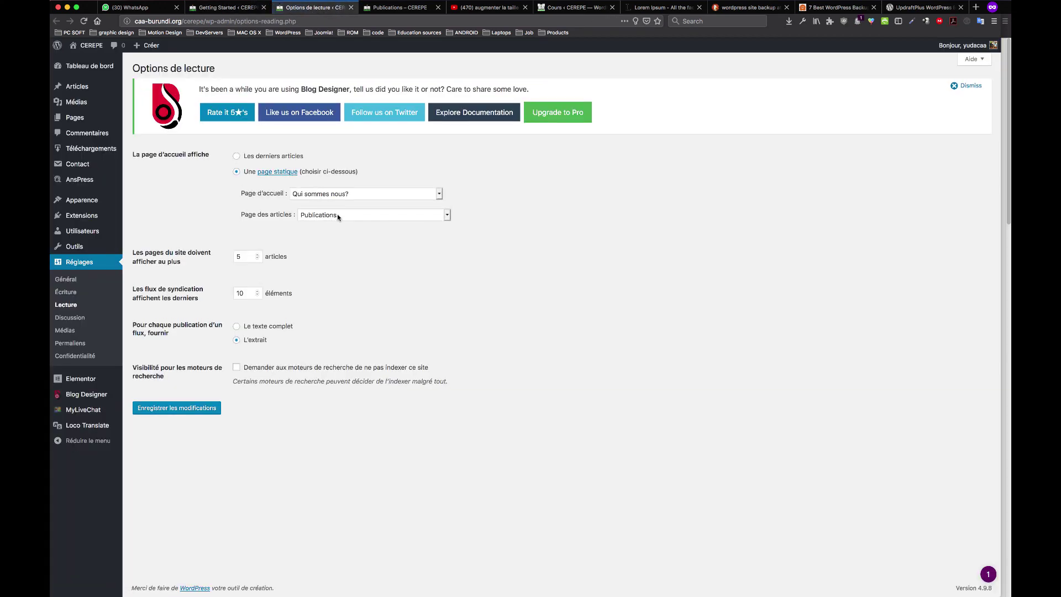
{"action": "left_click", "coordinate": [337, 217]}
{"action": "left_click", "coordinate": [529, 264]}
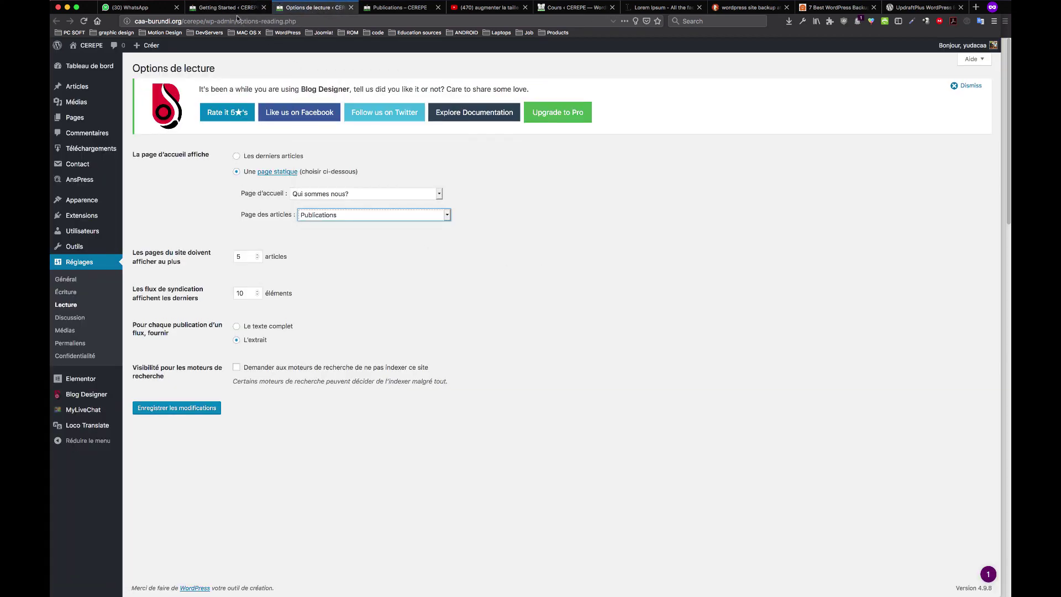
Compare the guide's Blog Page note against Reading settings, rechecking Publications as posts page
{"action": "left_click", "coordinate": [237, 8]}
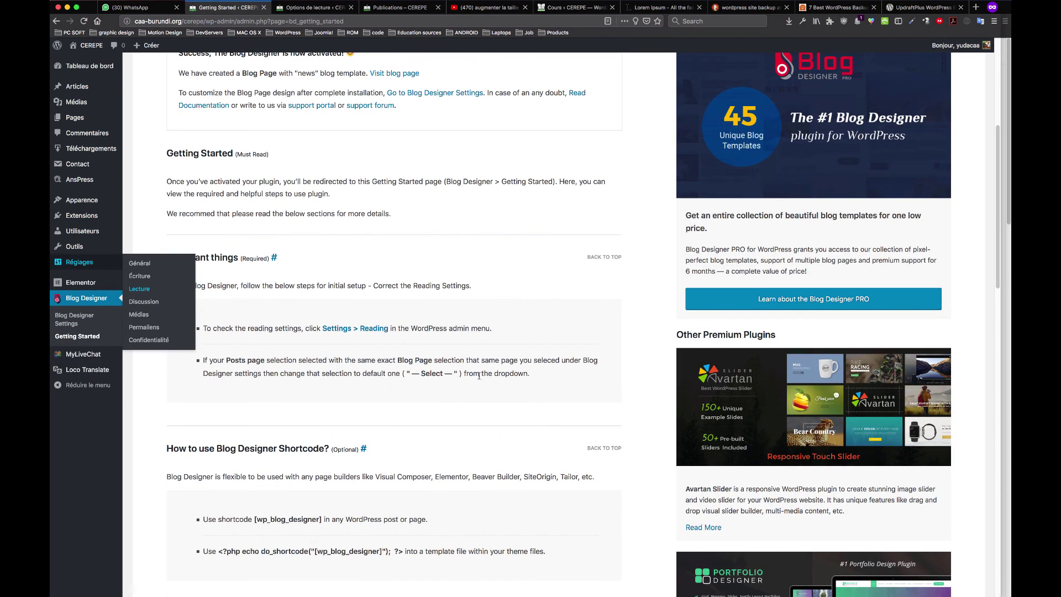
{"action": "scroll", "coordinate": [420, 367], "scroll_direction": "down", "scroll_amount": 1}
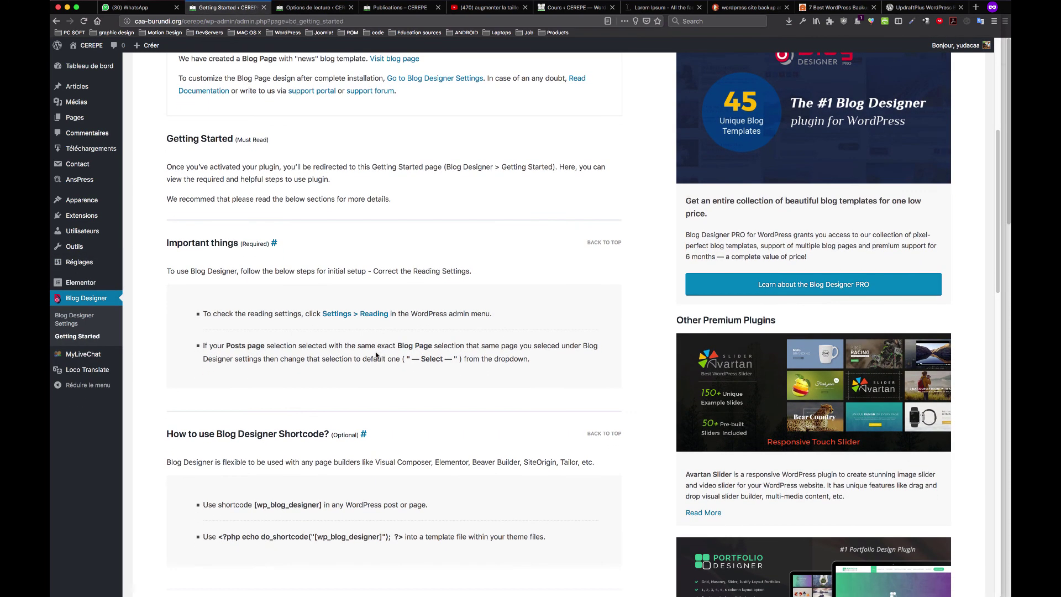
{"action": "left_click_drag", "start_coordinate": [404, 347], "coordinate": [395, 348]}
{"action": "key", "text": "ctrl+Tab"}
{"action": "left_click", "coordinate": [333, 212]}
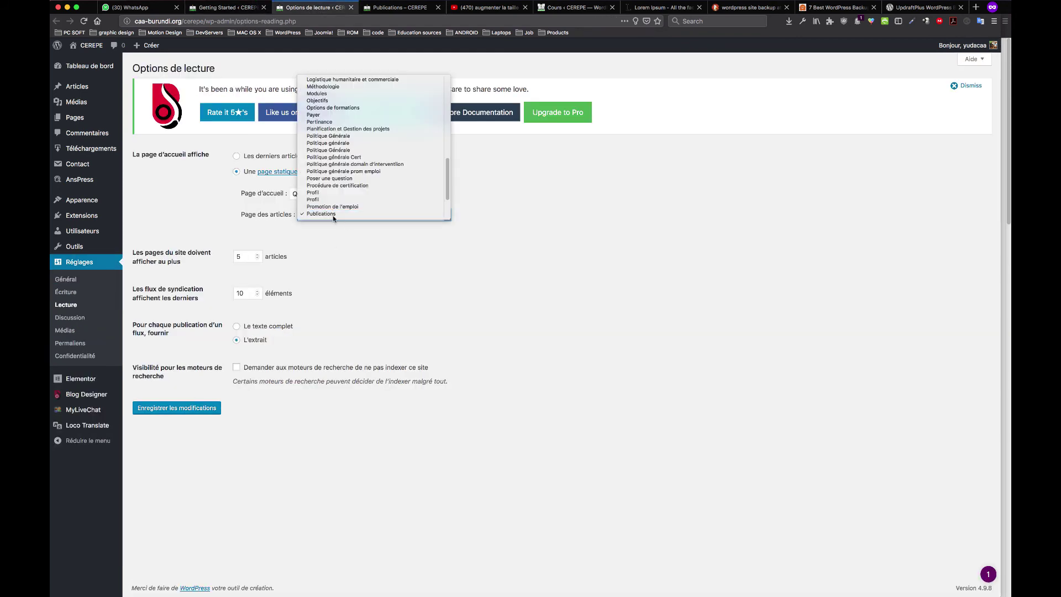
{"action": "left_click", "coordinate": [367, 215]}
{"action": "key", "text": "ctrl+Tab"}
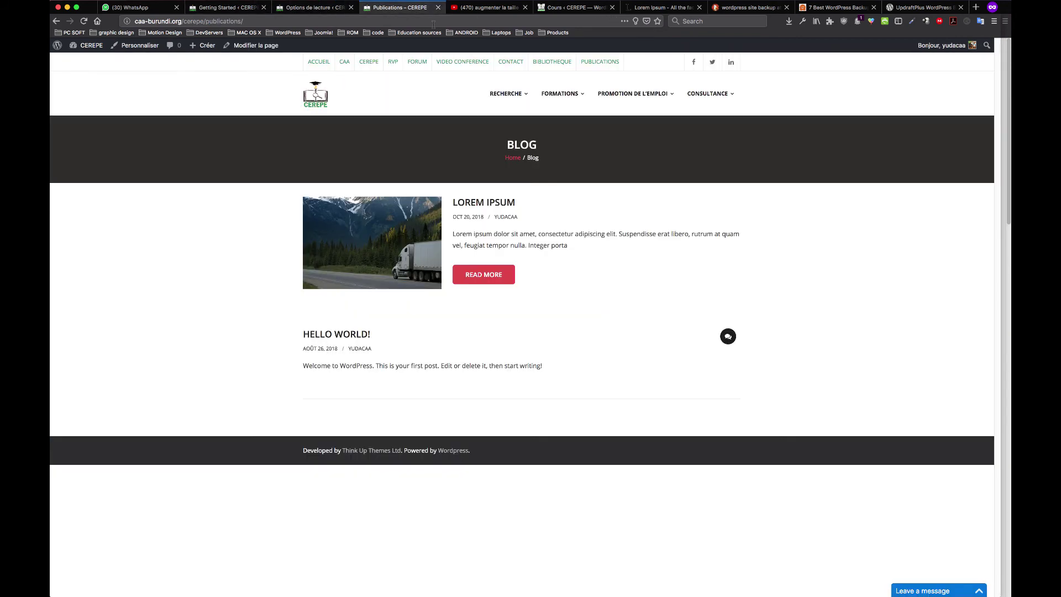
{"action": "left_click", "coordinate": [312, 7]}
{"action": "left_click", "coordinate": [227, 7]}
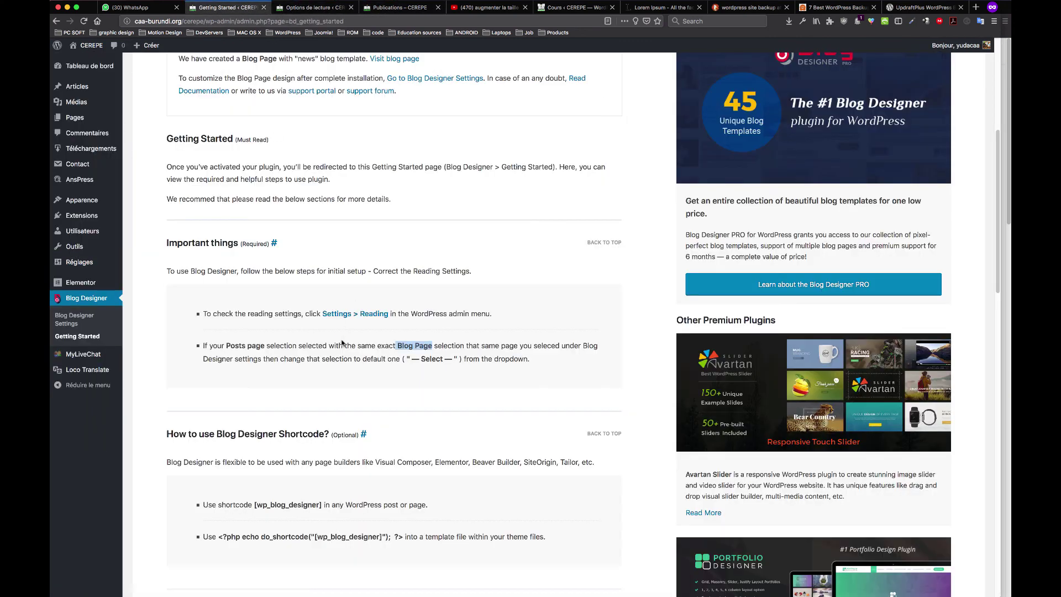
{"action": "left_click", "coordinate": [398, 346]}
Read the guide's [wp_blog_designer] shortcode instructions, then view the live Publications blog page
{"action": "scroll", "coordinate": [244, 353], "scroll_direction": "down", "scroll_amount": 3}
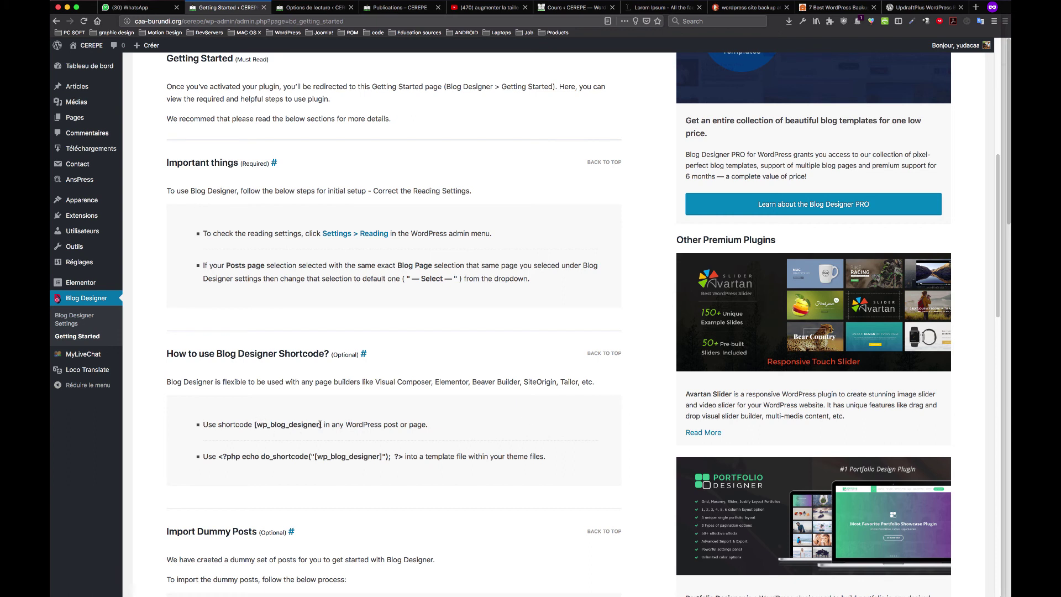
{"action": "left_click_drag", "start_coordinate": [322, 424], "coordinate": [257, 421]}
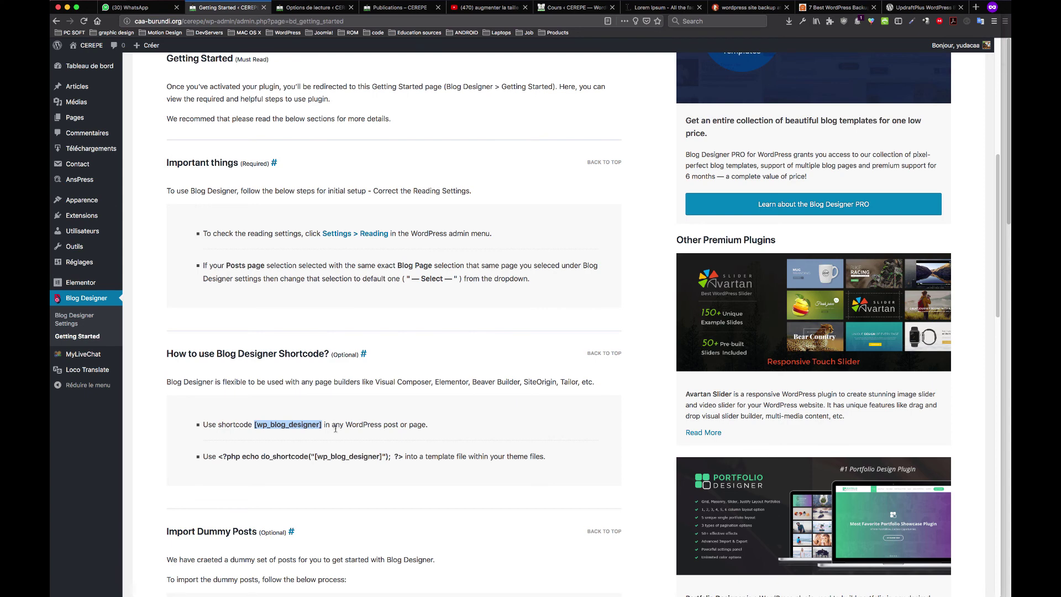
{"action": "scroll", "coordinate": [336, 429], "scroll_direction": "down", "scroll_amount": 5}
{"action": "left_click", "coordinate": [381, 332]}
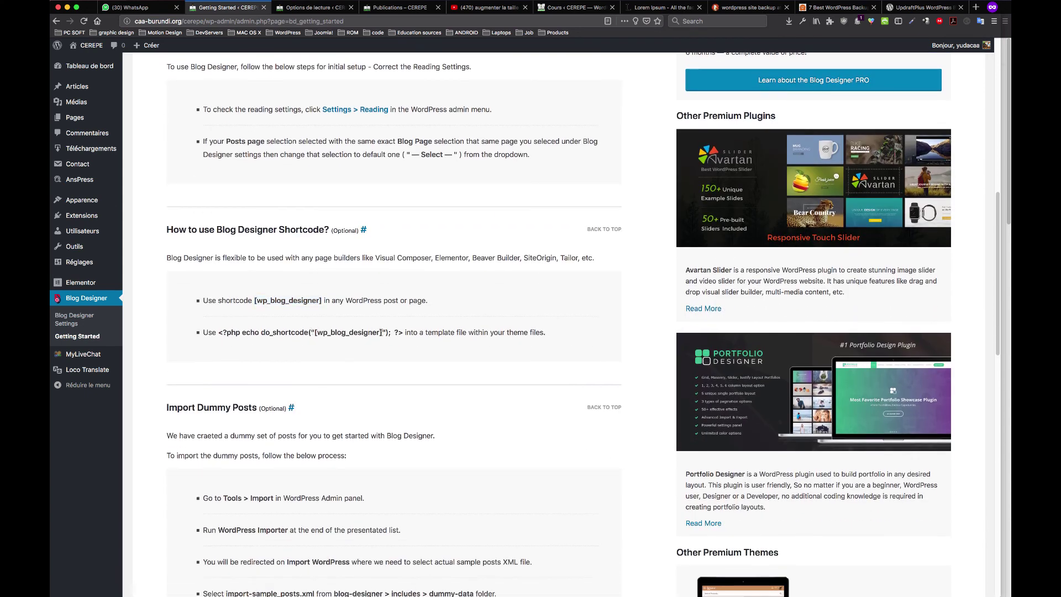
{"action": "left_click_drag", "start_coordinate": [546, 334], "coordinate": [202, 333]}
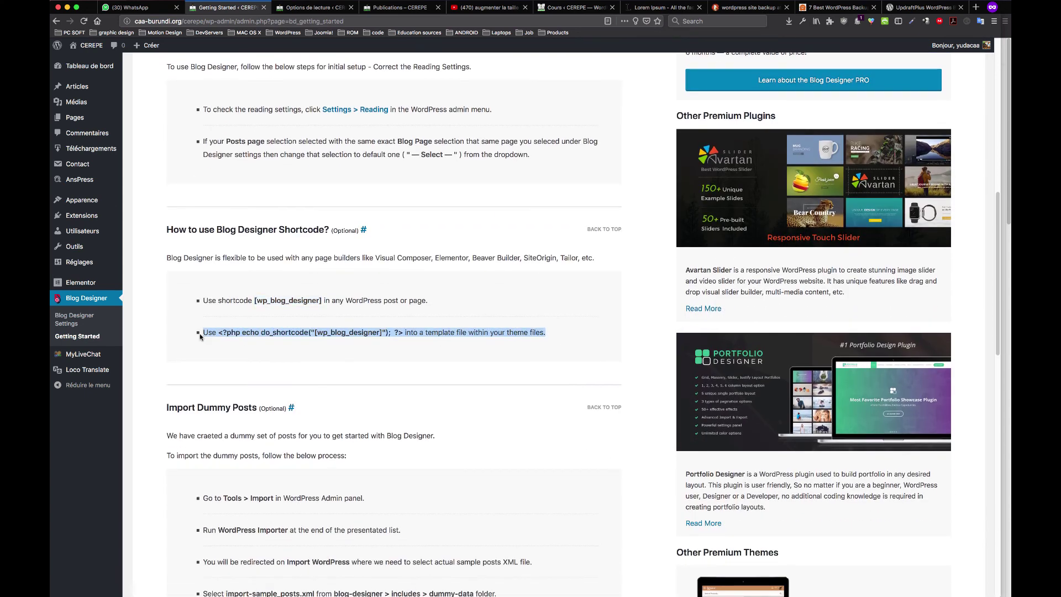
{"action": "scroll", "coordinate": [258, 408], "scroll_direction": "down", "scroll_amount": 3}
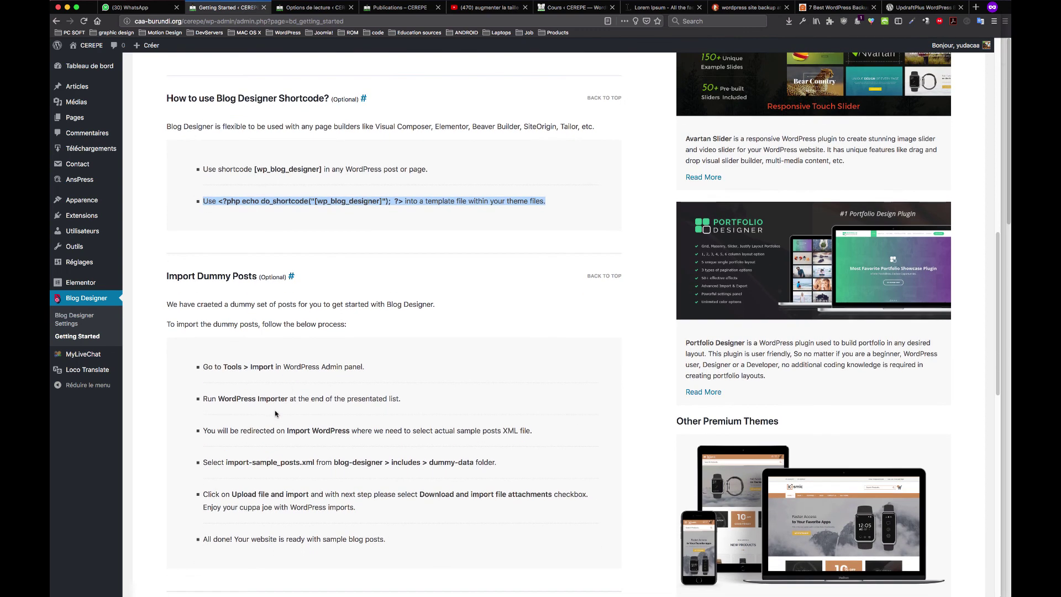
{"action": "scroll", "coordinate": [258, 387], "scroll_direction": "up", "scroll_amount": 5}
{"action": "left_click", "coordinate": [412, 7]}
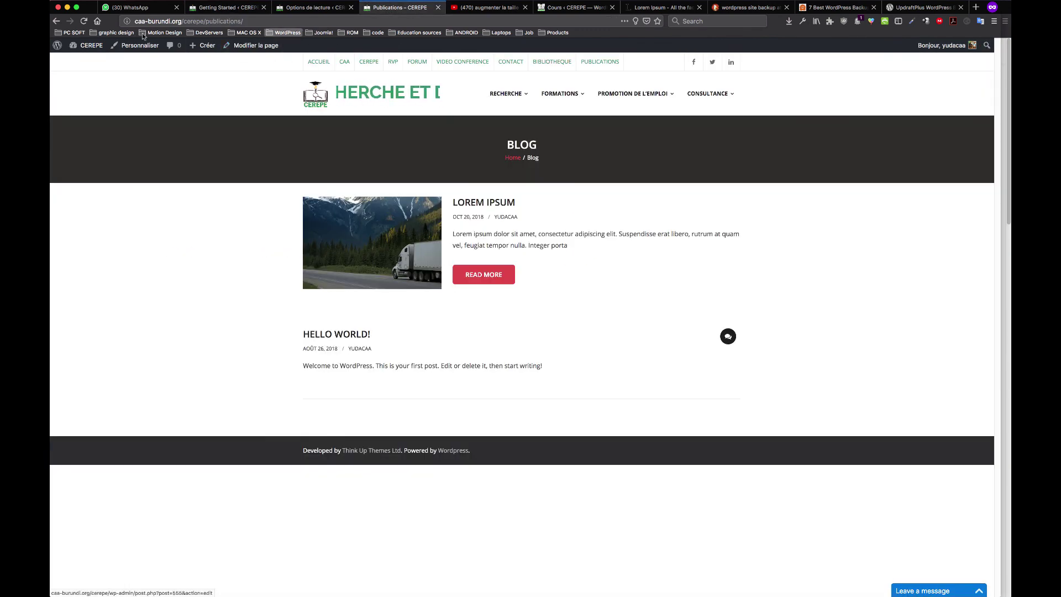
Reload Publications, edit it to see its [wp_blog_designer] shortcode, and dismiss the Blog Designer notice
{"action": "left_click", "coordinate": [84, 21]}
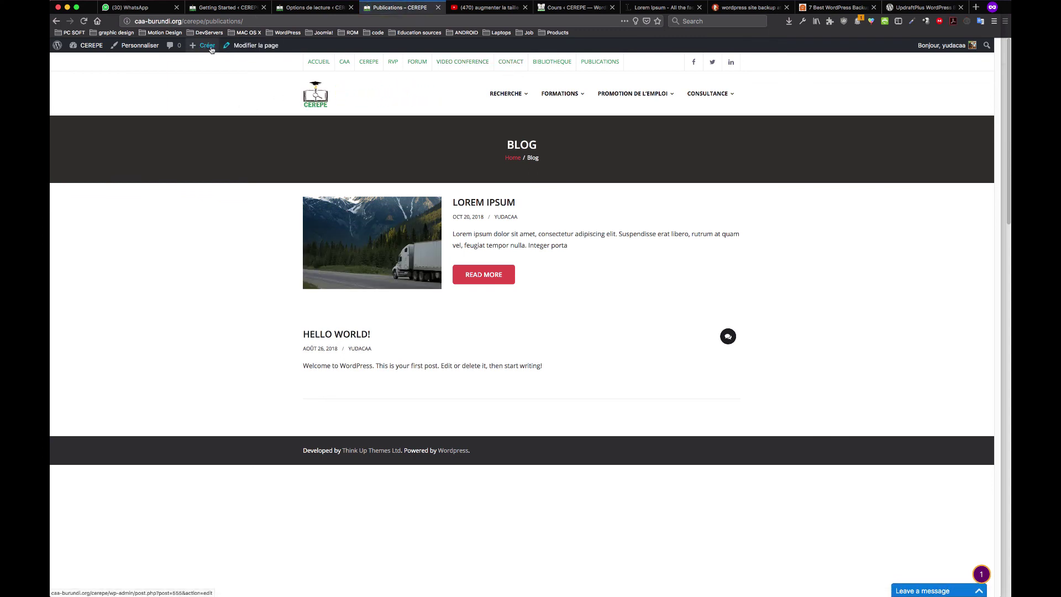
{"action": "left_click", "coordinate": [262, 49]}
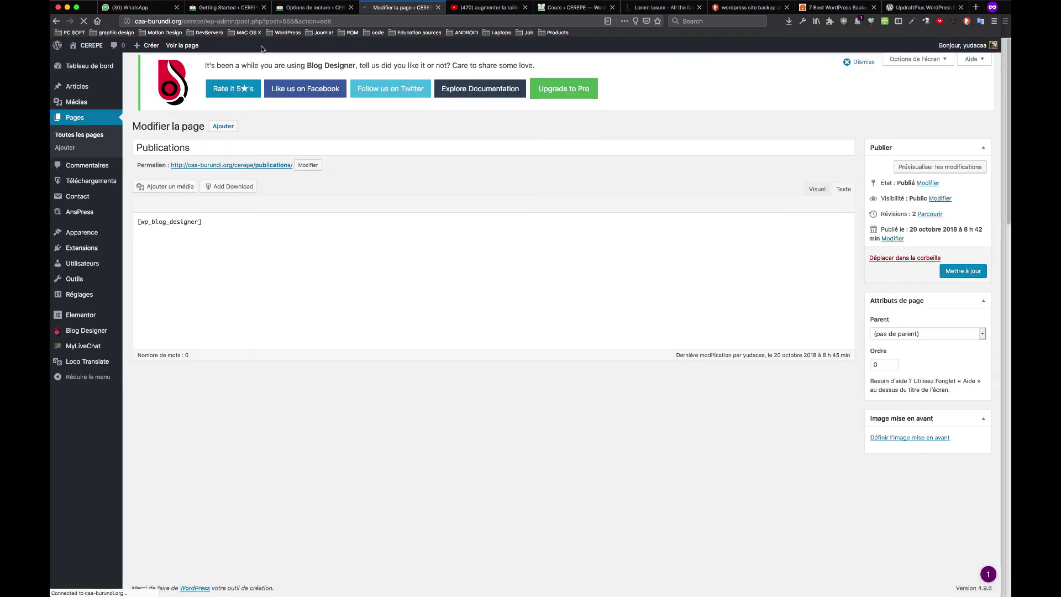
{"action": "left_click_drag", "start_coordinate": [212, 229], "coordinate": [134, 230]}
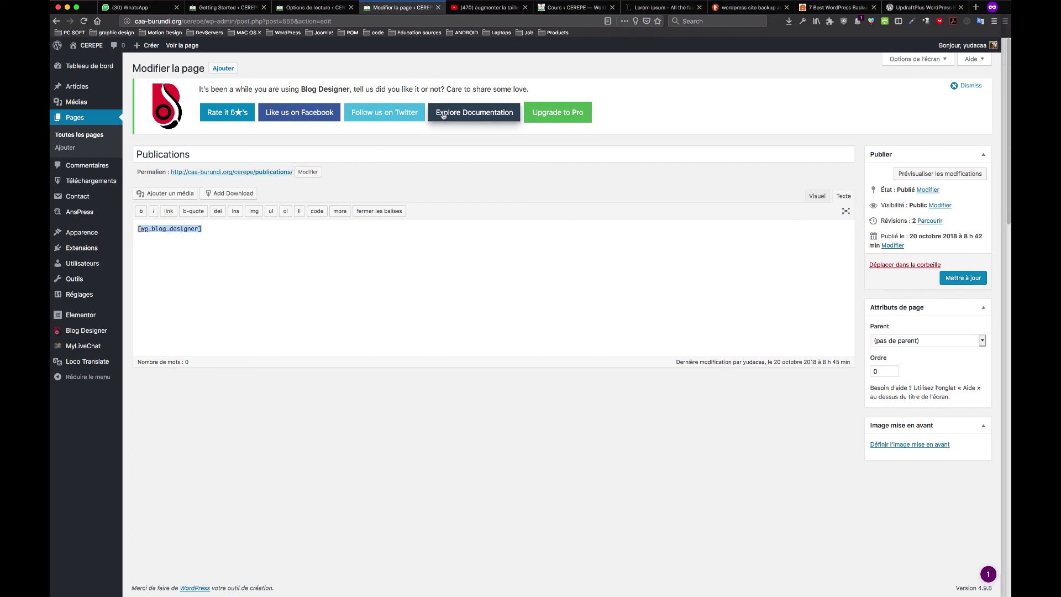
{"action": "left_click", "coordinate": [968, 85]}
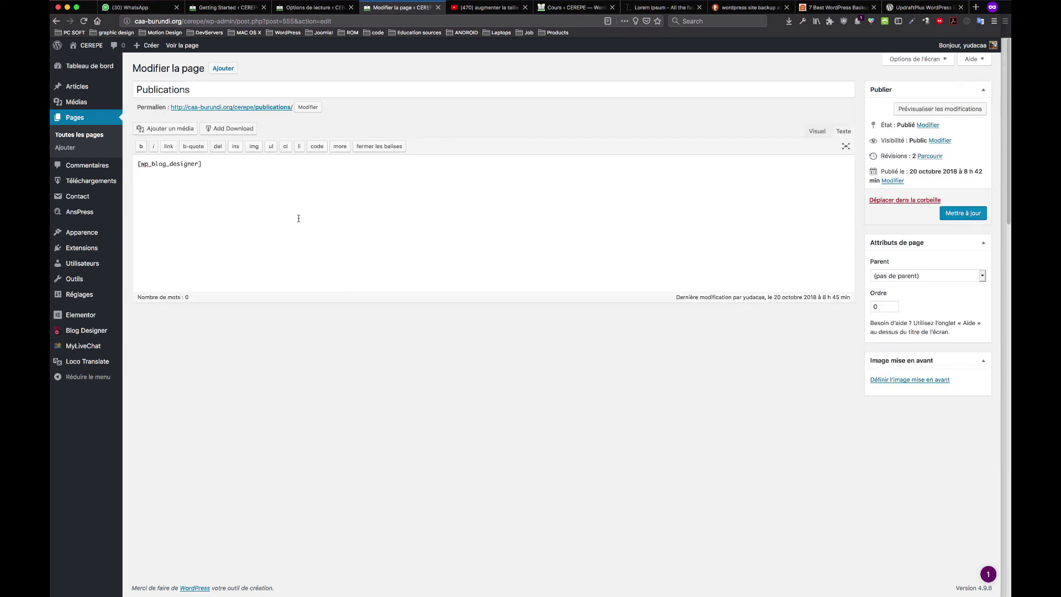
{"action": "left_click_drag", "start_coordinate": [201, 170], "coordinate": [122, 171]}
{"action": "left_click", "coordinate": [331, 8]}
{"action": "left_click", "coordinate": [398, 8]}
{"action": "left_click", "coordinate": [315, 8]}
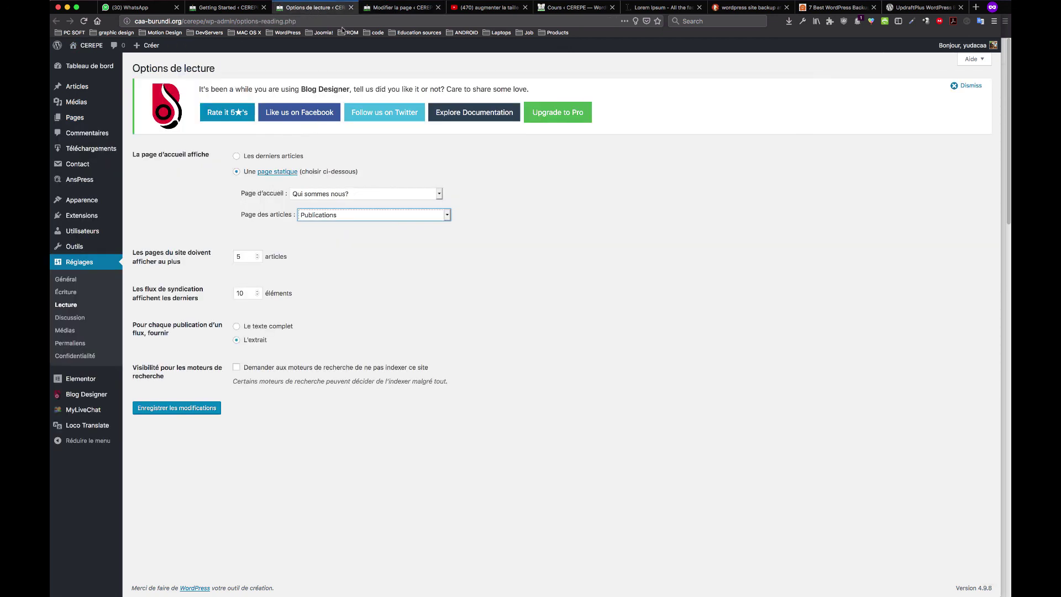
{"action": "left_click", "coordinate": [404, 11]}
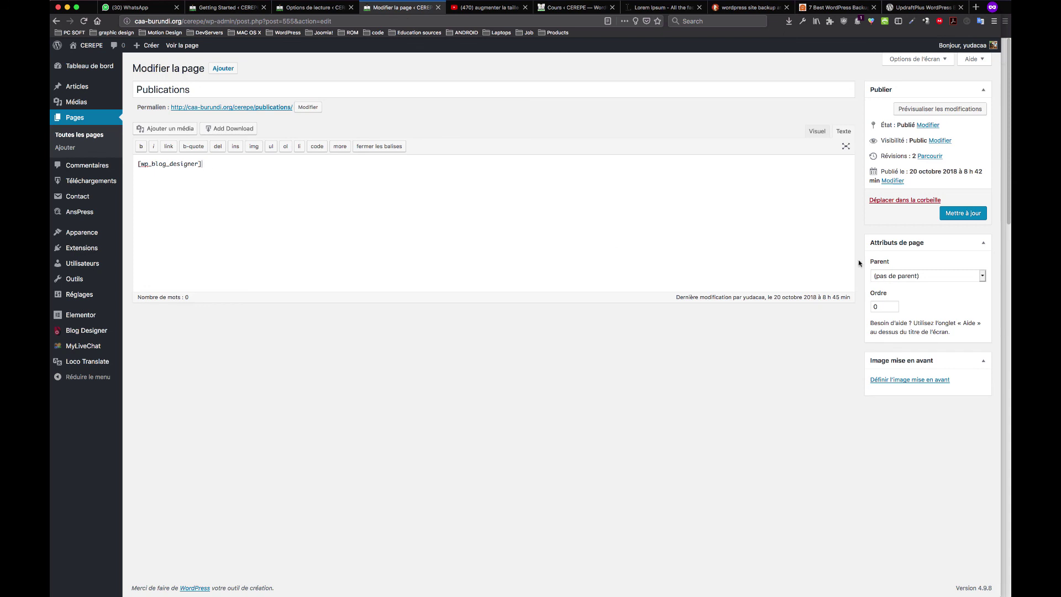
{"action": "left_click", "coordinate": [892, 275]}
{"action": "scroll", "coordinate": [910, 387], "scroll_direction": "down", "scroll_amount": 10}
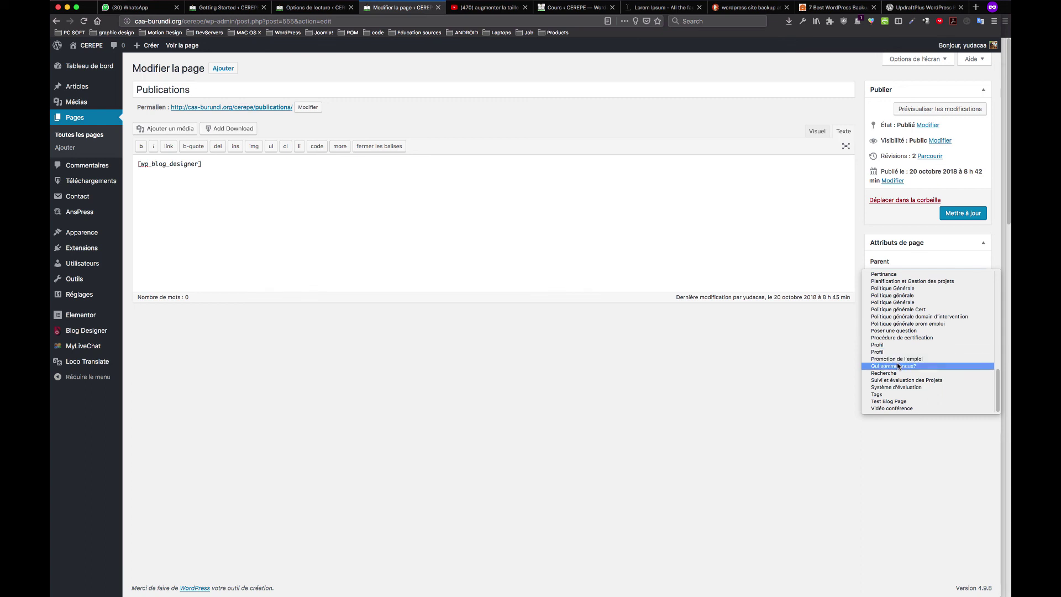
{"action": "scroll", "coordinate": [897, 376], "scroll_direction": "up", "scroll_amount": 5}
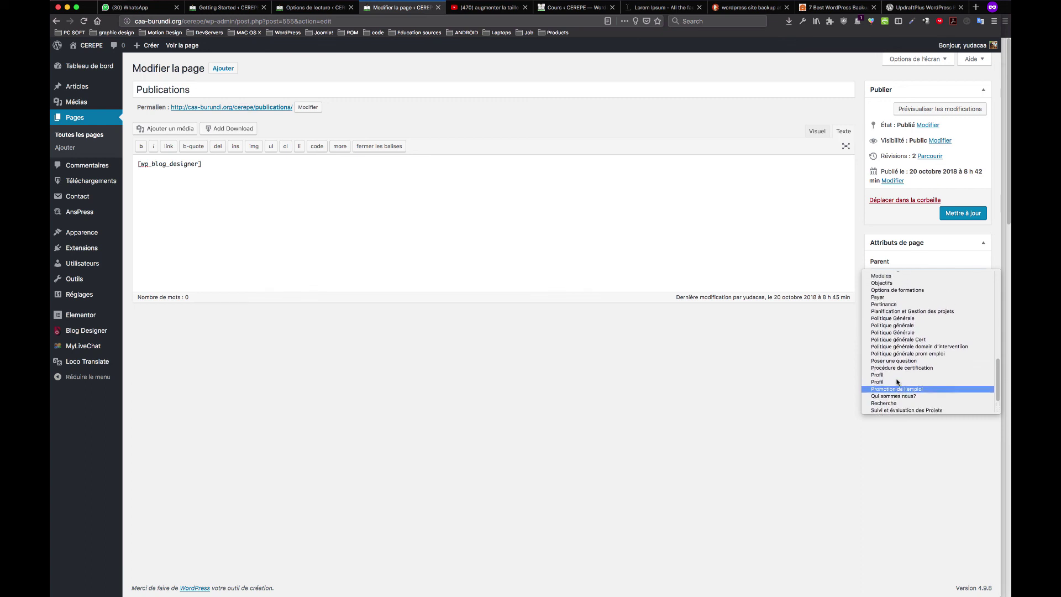
{"action": "scroll", "coordinate": [897, 381], "scroll_direction": "up", "scroll_amount": 10}
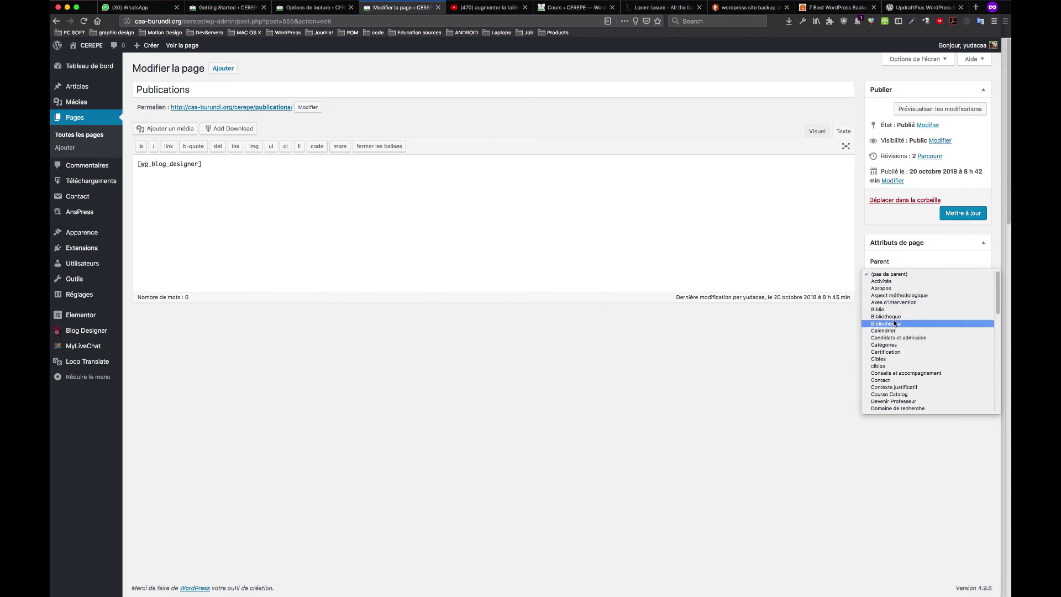
{"action": "scroll", "coordinate": [895, 334], "scroll_direction": "down", "scroll_amount": 1}
{"action": "scroll", "coordinate": [899, 340], "scroll_direction": "down", "scroll_amount": 3}
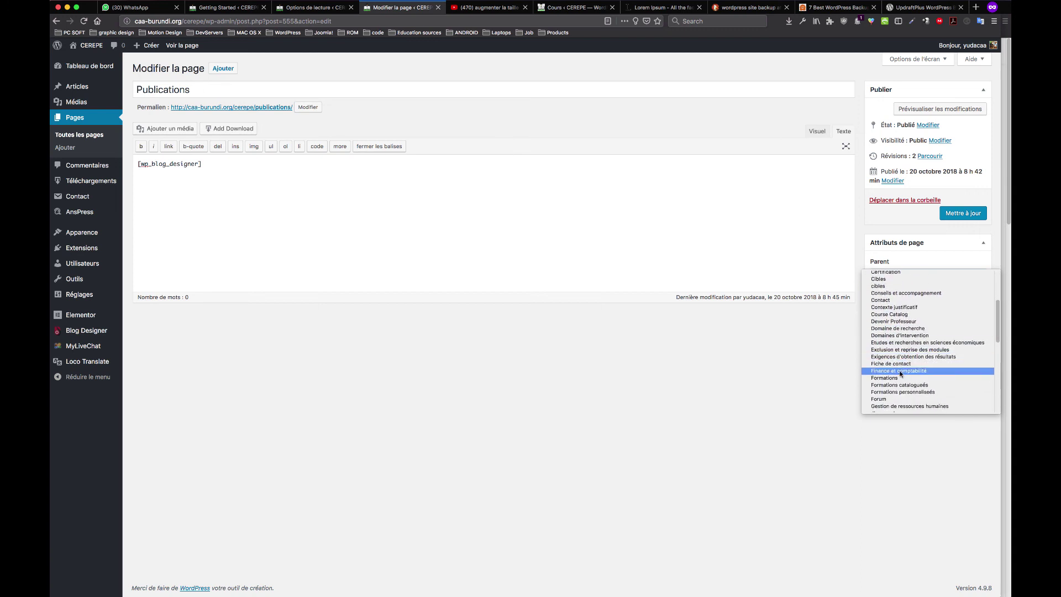
{"action": "scroll", "coordinate": [907, 374], "scroll_direction": "down", "scroll_amount": 5}
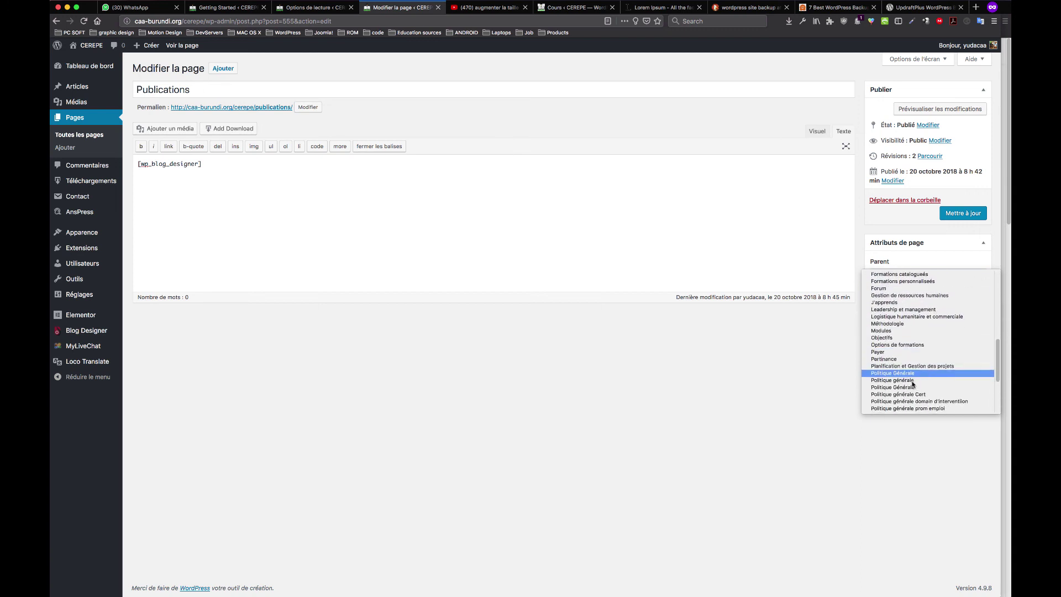
{"action": "scroll", "coordinate": [908, 384], "scroll_direction": "down", "scroll_amount": 2}
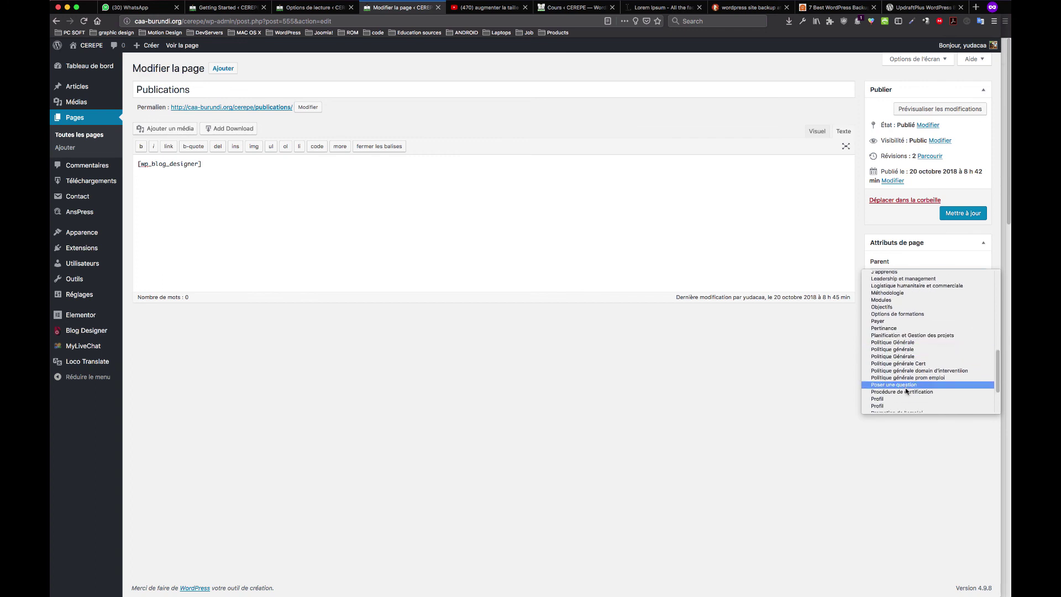
{"action": "scroll", "coordinate": [906, 386], "scroll_direction": "down", "scroll_amount": 3}
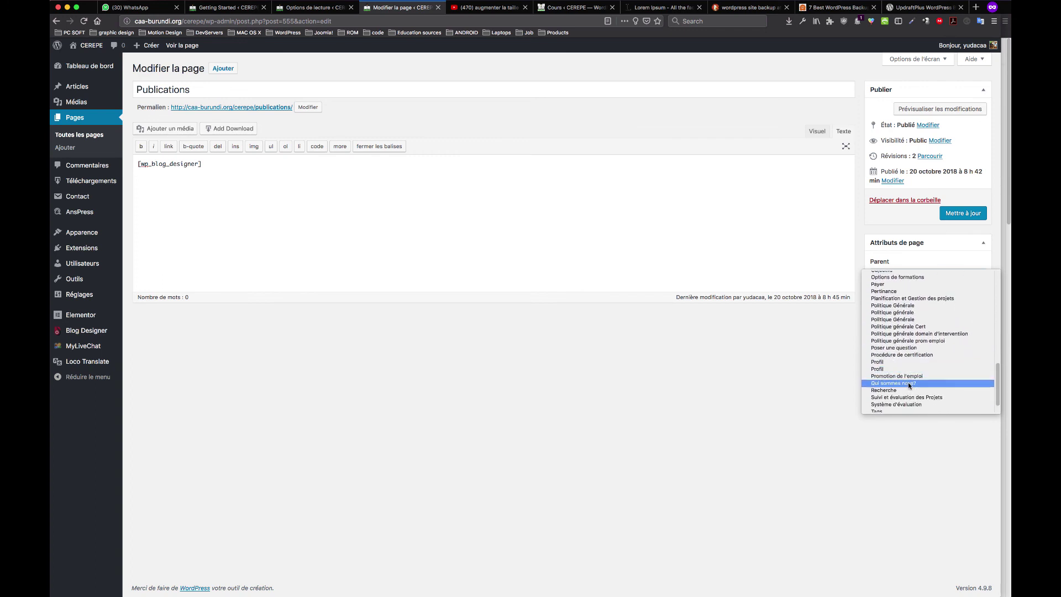
{"action": "scroll", "coordinate": [909, 385], "scroll_direction": "down", "scroll_amount": 1}
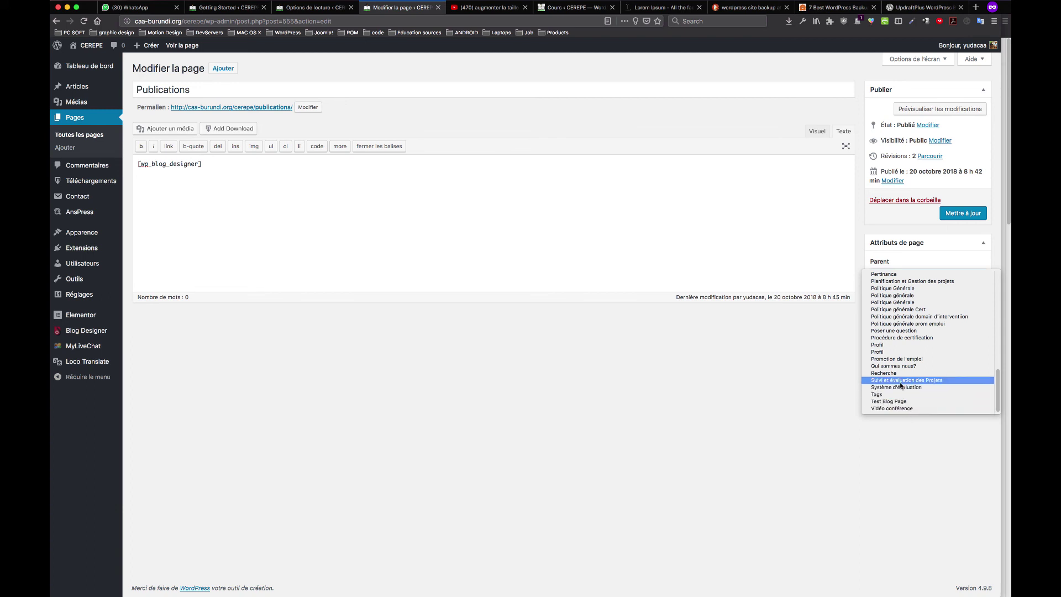
{"action": "scroll", "coordinate": [906, 338], "scroll_direction": "up", "scroll_amount": 1}
{"action": "scroll", "coordinate": [906, 338], "scroll_direction": "up", "scroll_amount": 15}
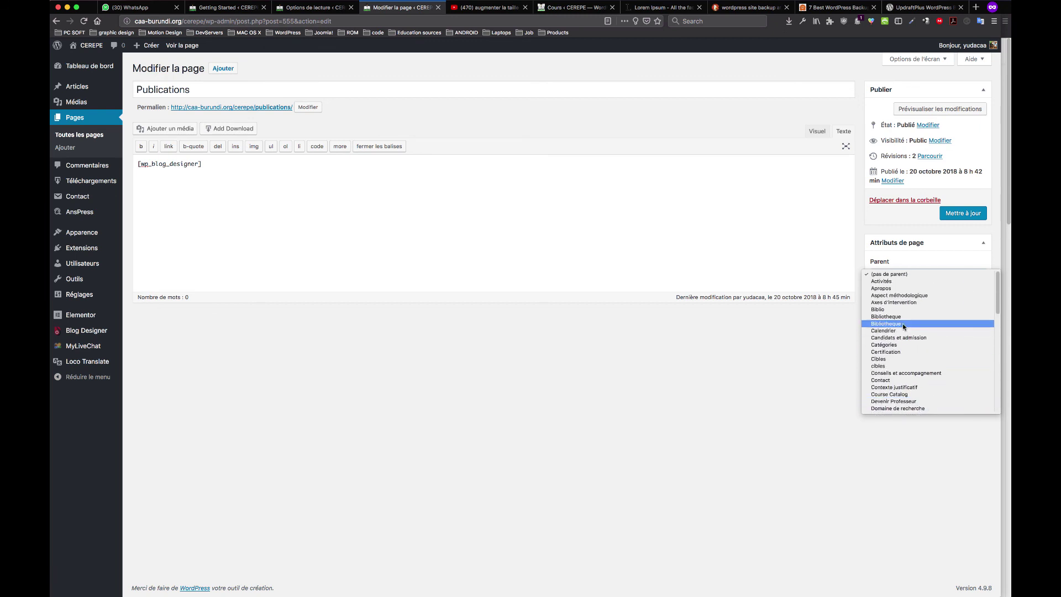
{"action": "scroll", "coordinate": [904, 329], "scroll_direction": "down", "scroll_amount": 1}
{"action": "scroll", "coordinate": [904, 327], "scroll_direction": "down", "scroll_amount": 8}
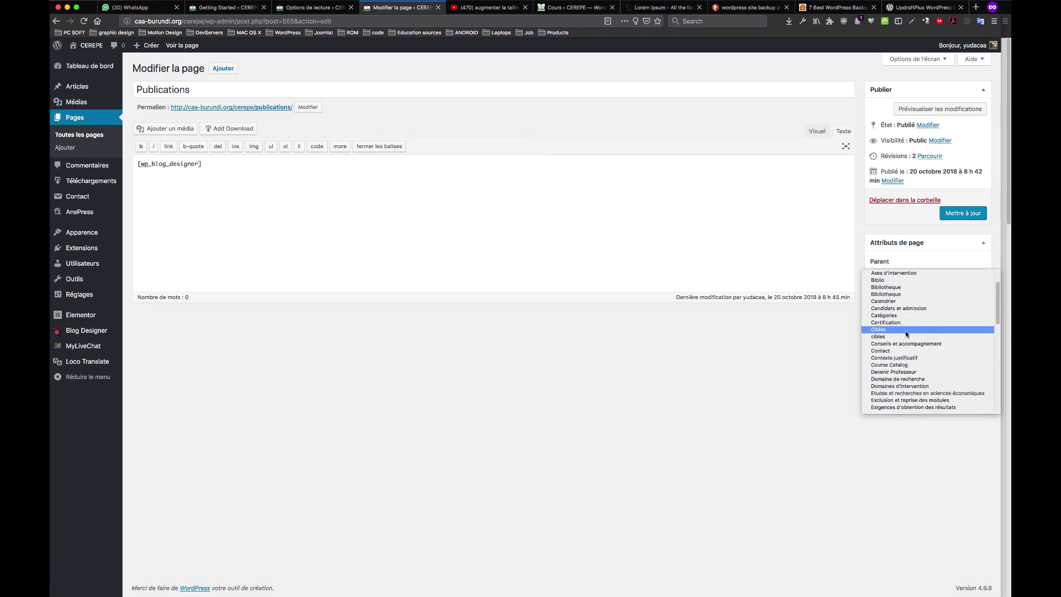
{"action": "scroll", "coordinate": [922, 345], "scroll_direction": "down", "scroll_amount": 5}
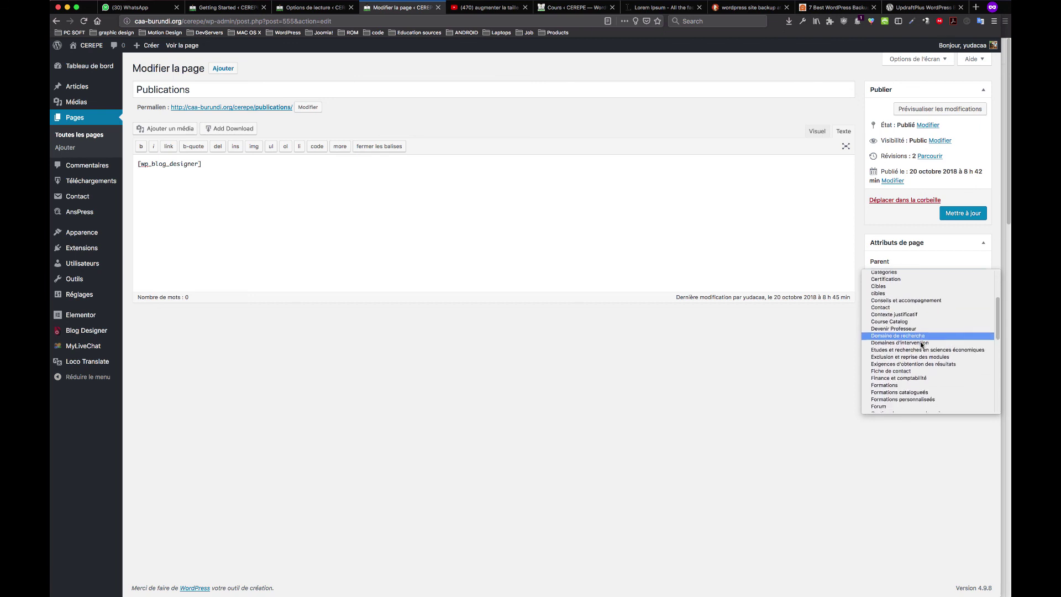
{"action": "scroll", "coordinate": [921, 346], "scroll_direction": "down", "scroll_amount": 10}
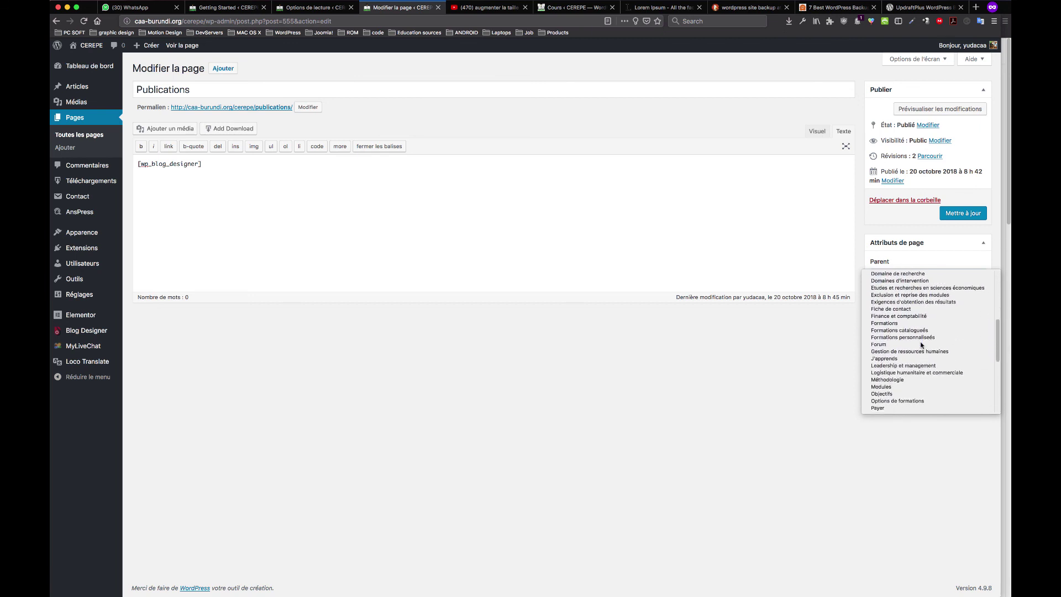
{"action": "scroll", "coordinate": [922, 345], "scroll_direction": "down", "scroll_amount": 14}
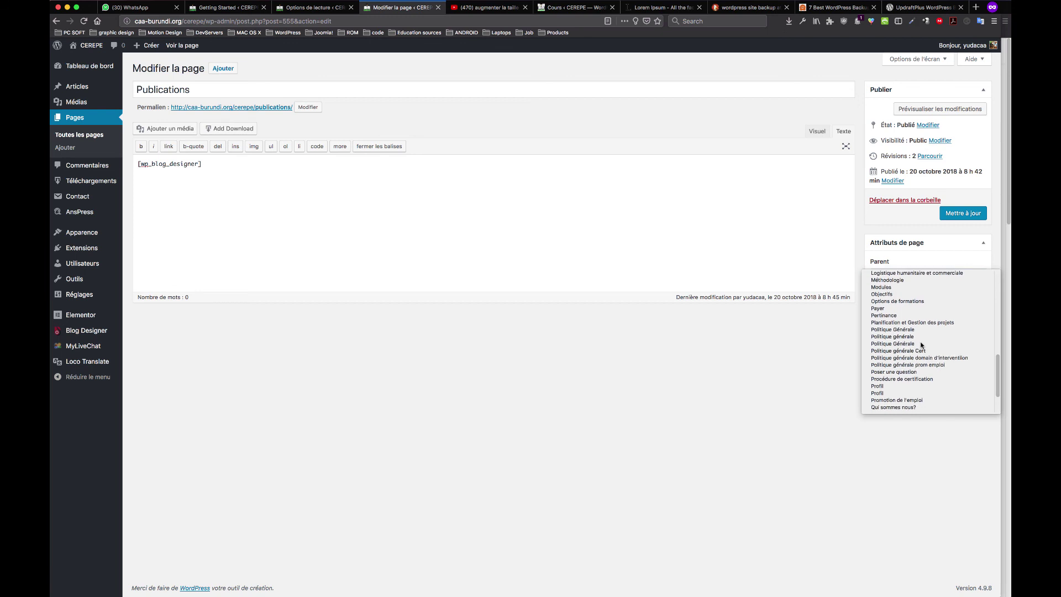
{"action": "key", "text": "Escape"}
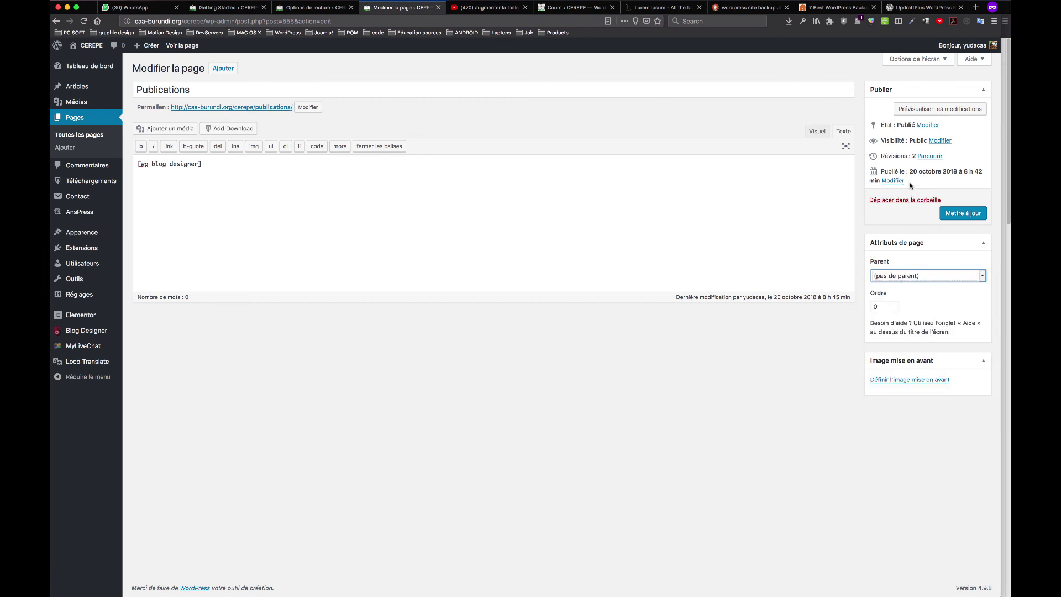
Check the [wp_blog_designer] line in the Publications content, then start a blank new post
{"action": "left_click", "coordinate": [425, 208]}
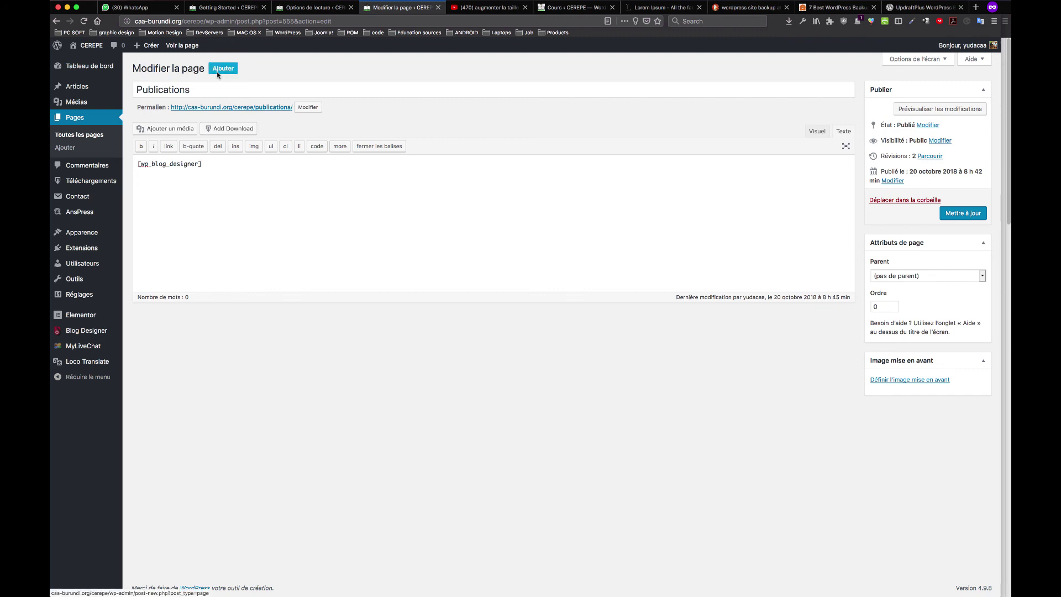
{"action": "triple_click", "coordinate": [215, 166]}
{"action": "left_click", "coordinate": [215, 166]}
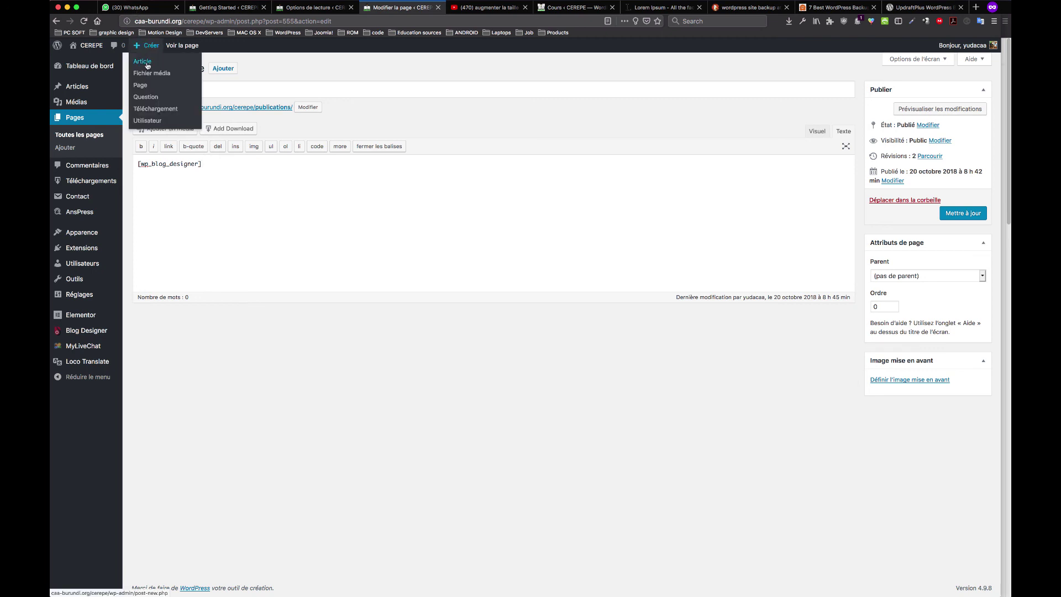
{"action": "left_click", "coordinate": [142, 61]}
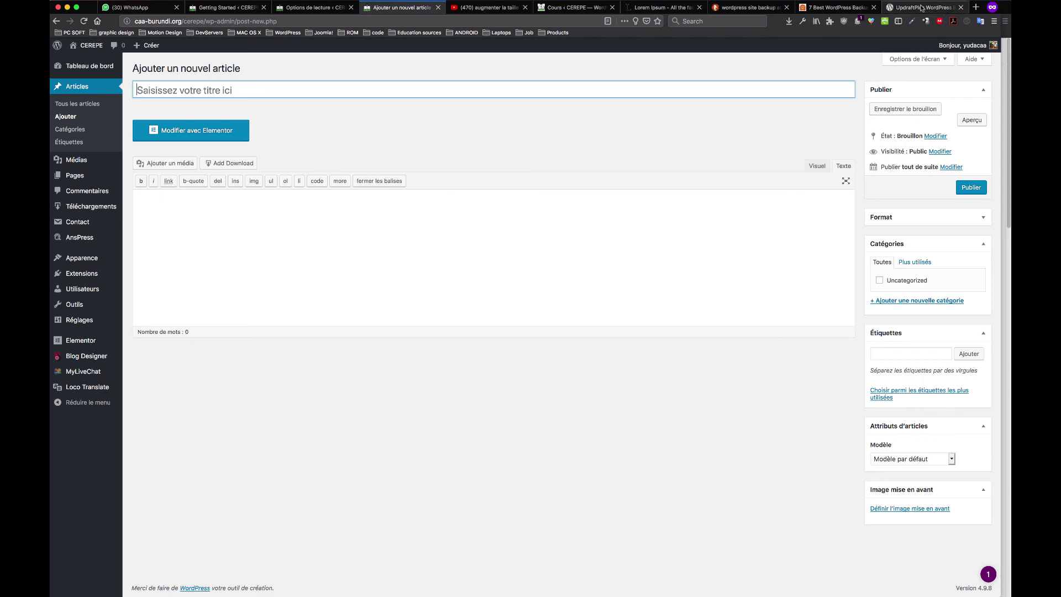
Copy the Lorem Ipsum title and five paragraphs from lipsum.com, then place the caret in the post body
{"action": "left_click", "coordinate": [640, 8]}
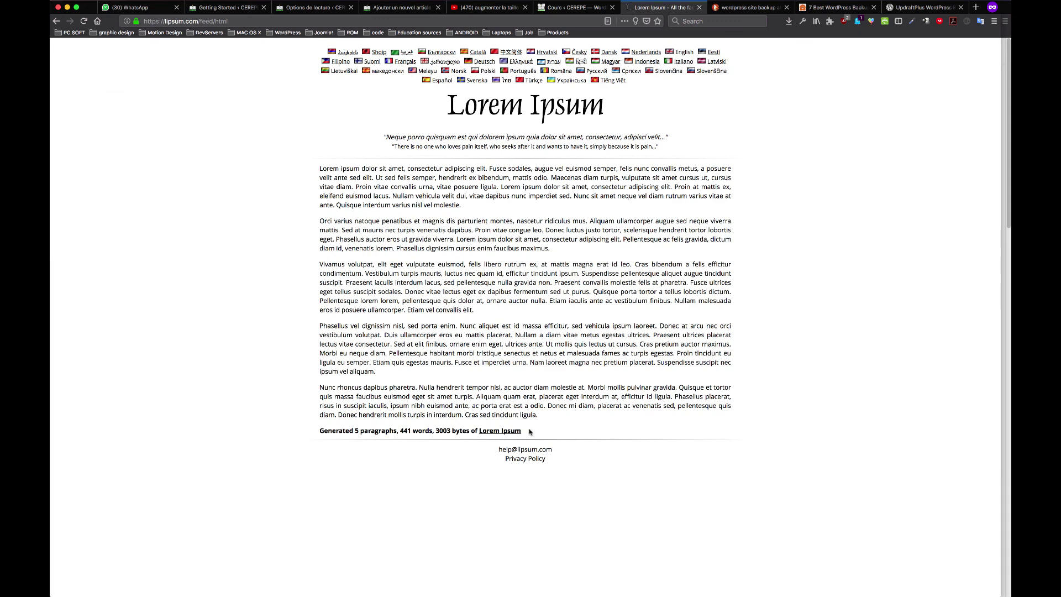
{"action": "left_click_drag", "start_coordinate": [544, 417], "coordinate": [320, 166]}
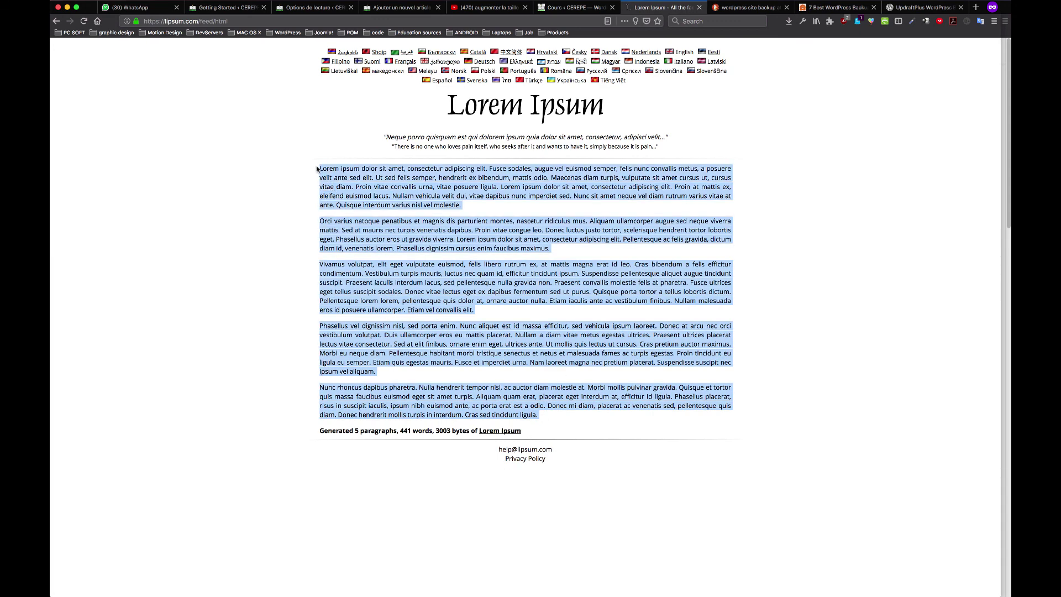
{"action": "left_click", "coordinate": [518, 401]}
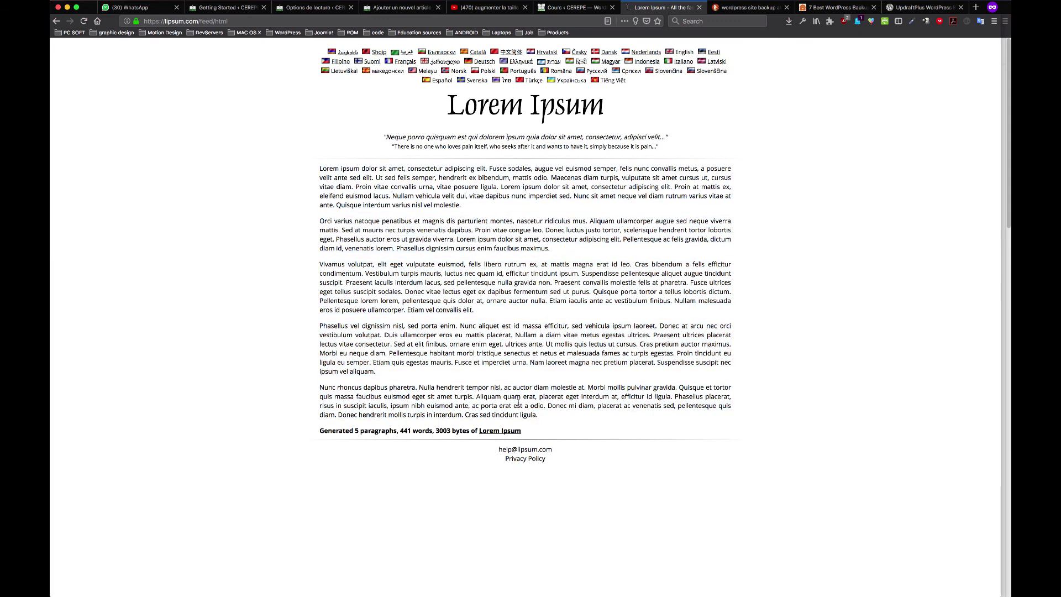
{"action": "left_click_drag", "start_coordinate": [527, 435], "coordinate": [451, 105]}
{"action": "key", "text": "super+c"}
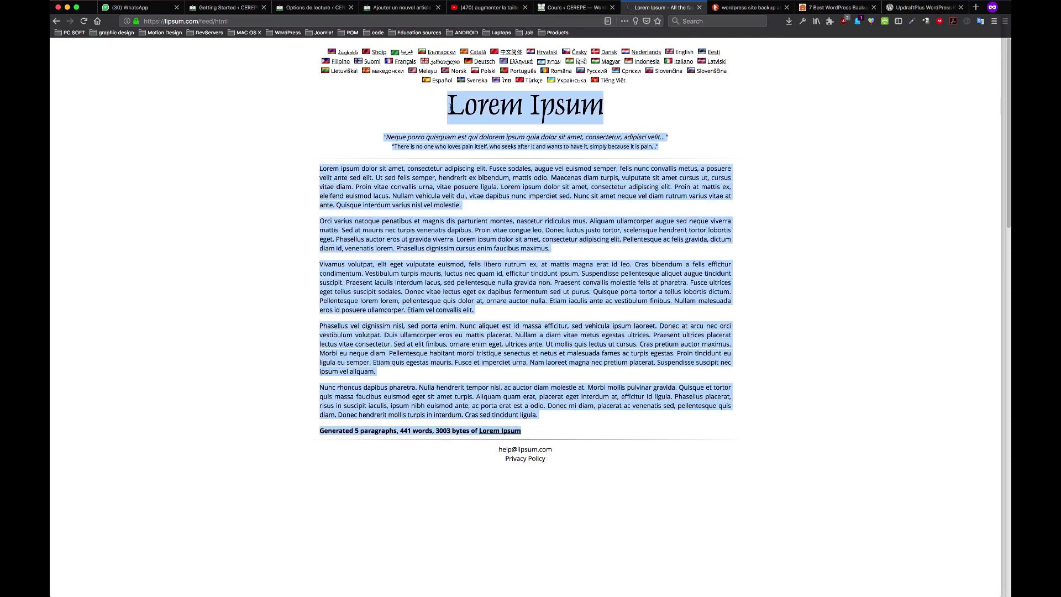
{"action": "left_click", "coordinate": [372, 7]}
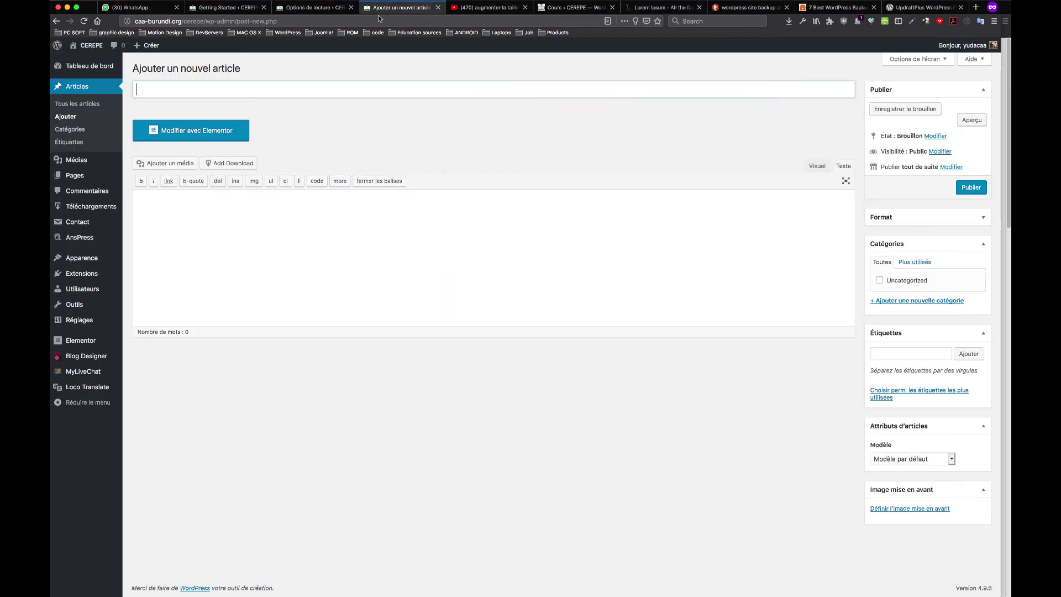
{"action": "left_click", "coordinate": [260, 213]}
Paste the lorem ipsum text, title the post 'Test page', and add blank lines above the body
{"action": "key", "text": "super+v"}
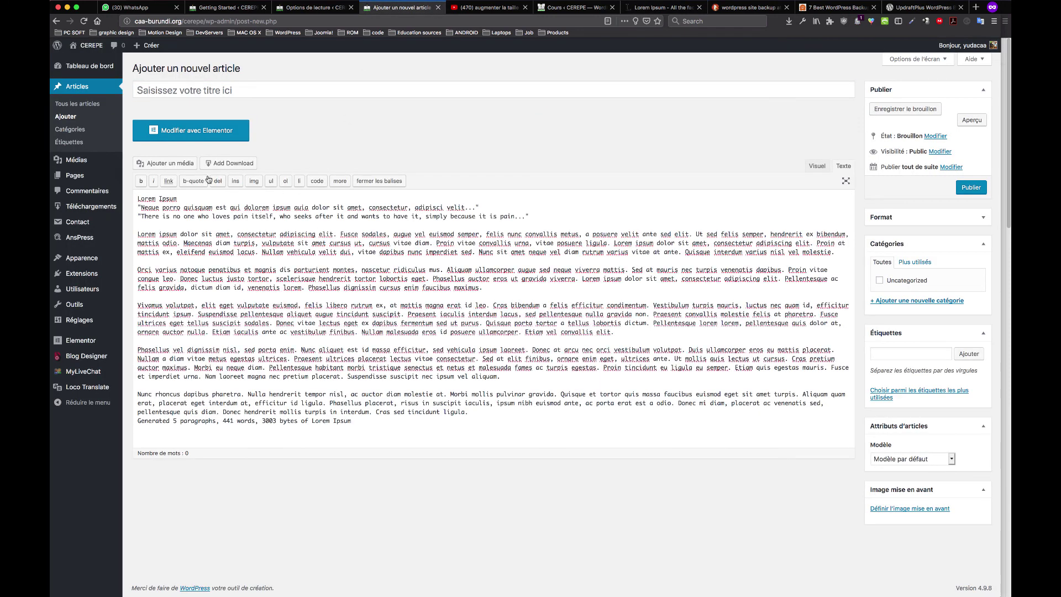
{"action": "left_click", "coordinate": [268, 90]}
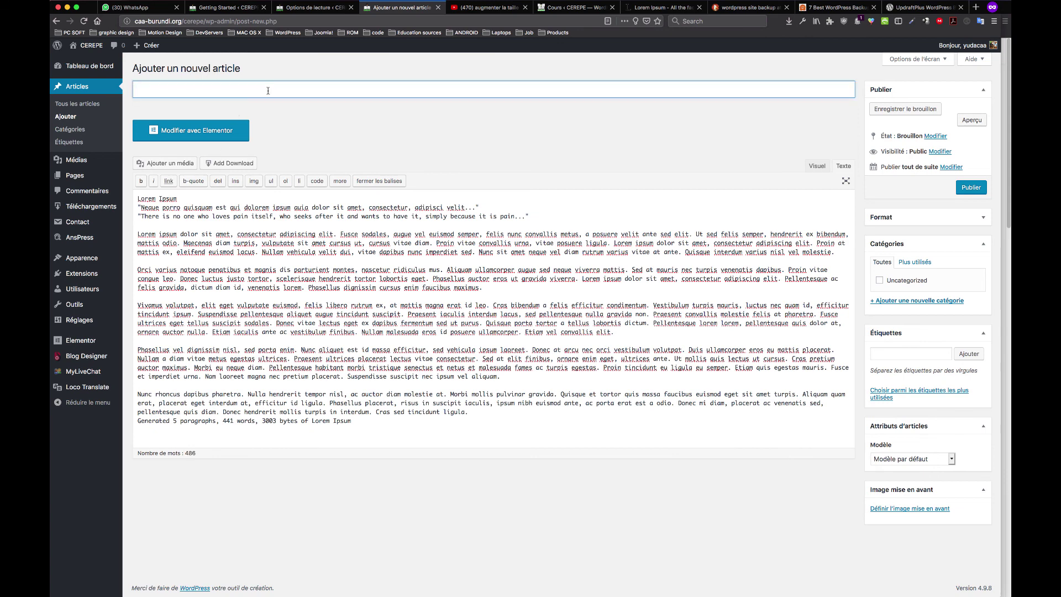
{"action": "type", "text": "Test page"}
{"action": "left_click", "coordinate": [138, 200]}
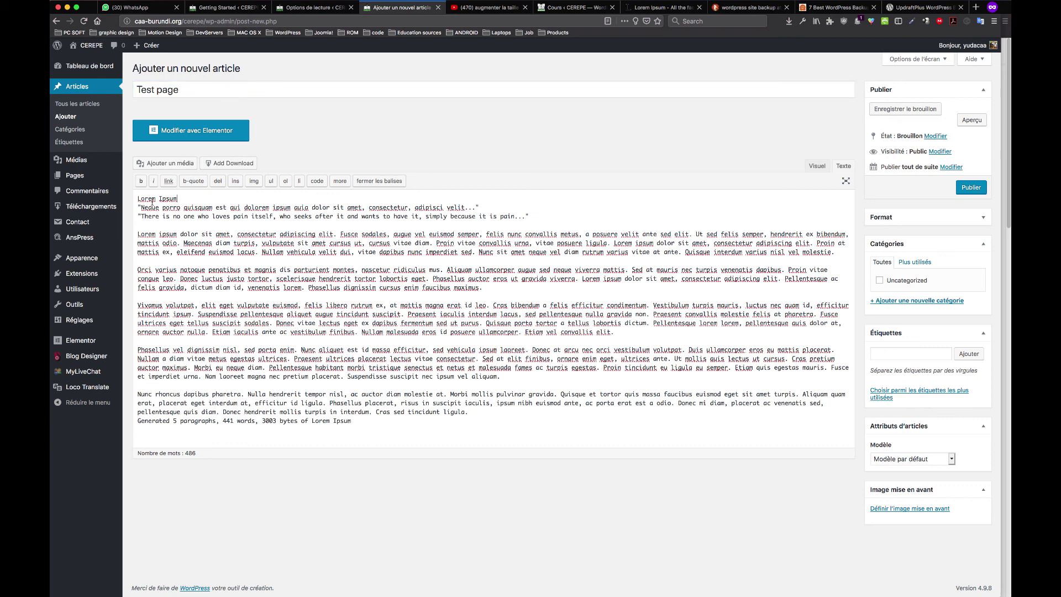
{"action": "key", "text": "Return"}
{"action": "key", "text": "Return"}
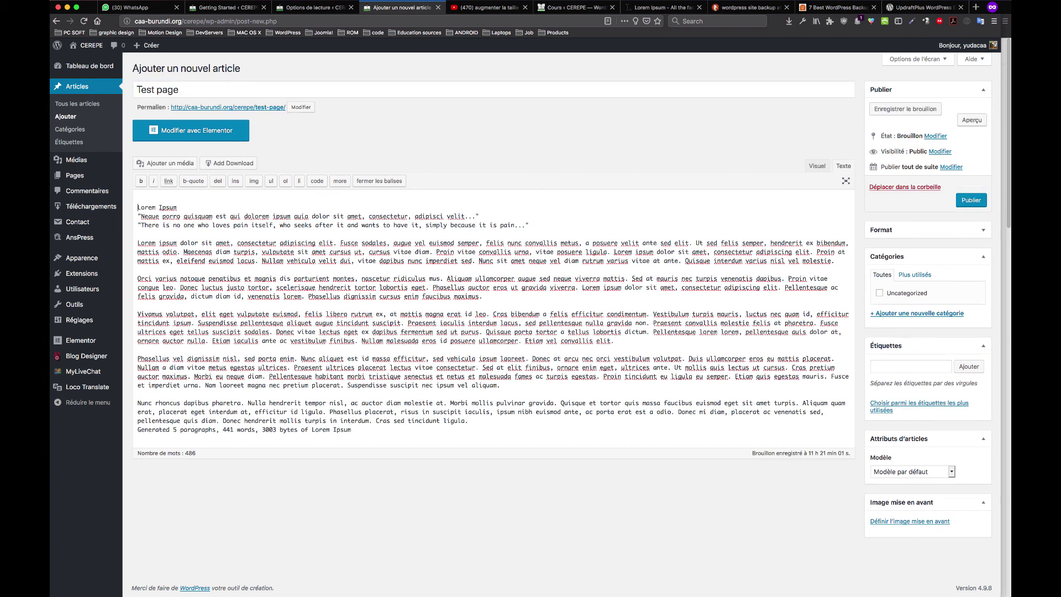
{"action": "left_click", "coordinate": [172, 164]}
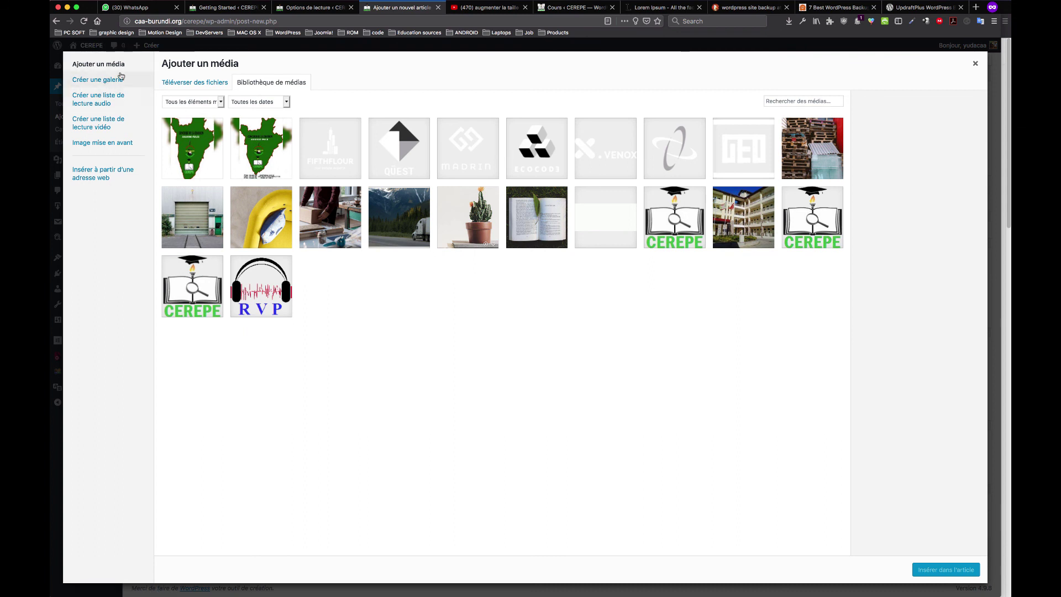
Upload pexels-photo-533405.jpeg from the Shutterstock folder and insert it into the post
{"action": "left_click", "coordinate": [206, 83]}
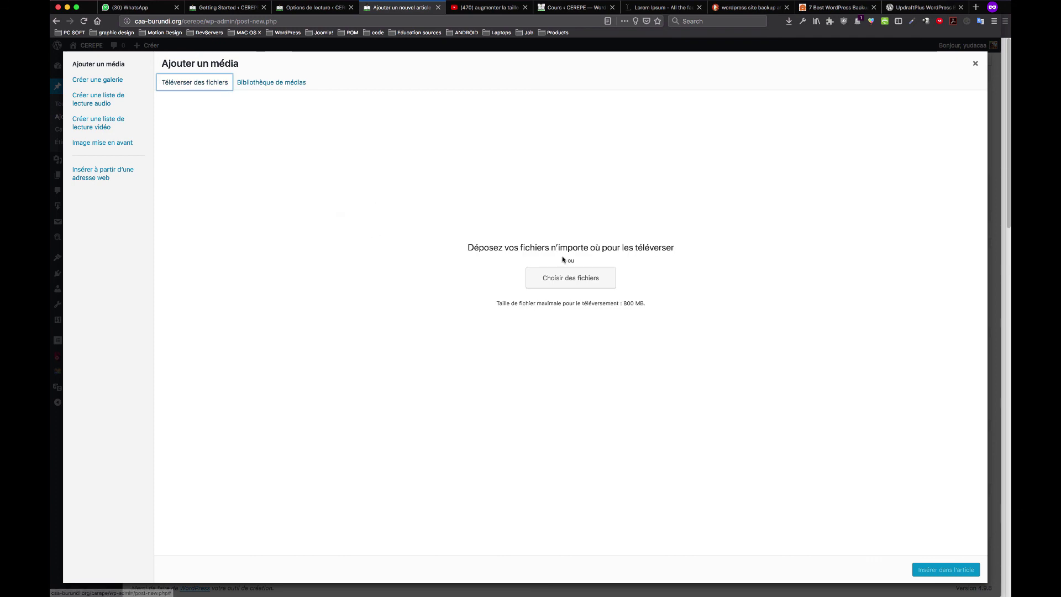
{"action": "left_click", "coordinate": [581, 278]}
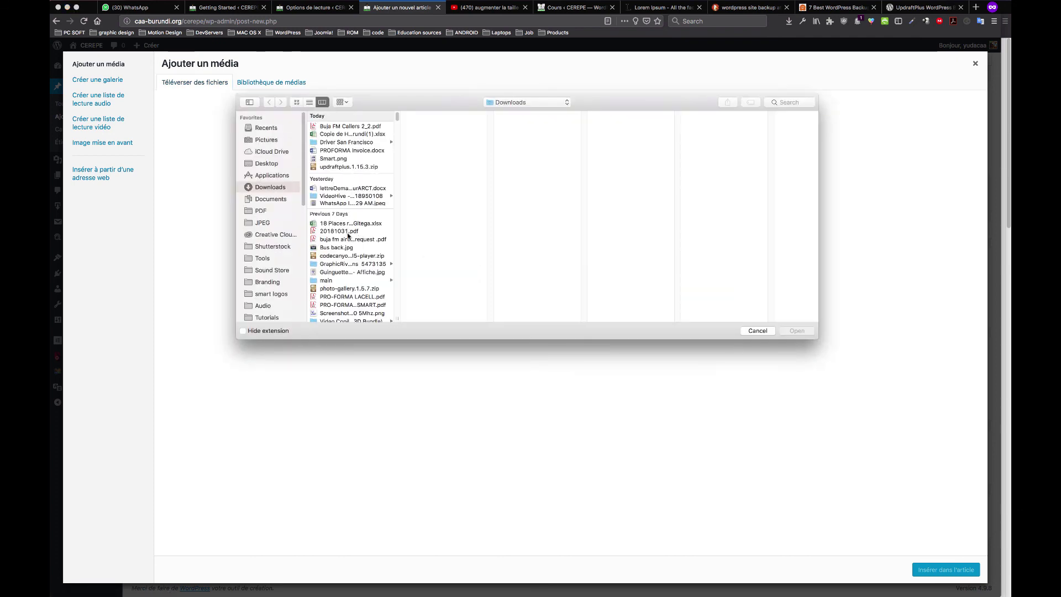
{"action": "scroll", "coordinate": [353, 273], "scroll_direction": "down", "scroll_amount": 5}
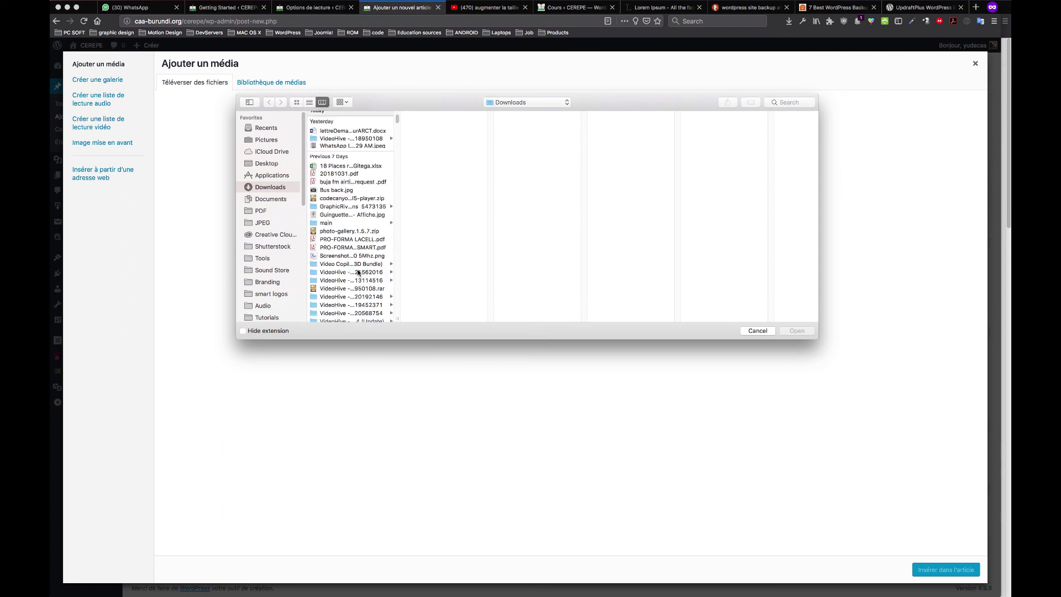
{"action": "left_click", "coordinate": [293, 247]}
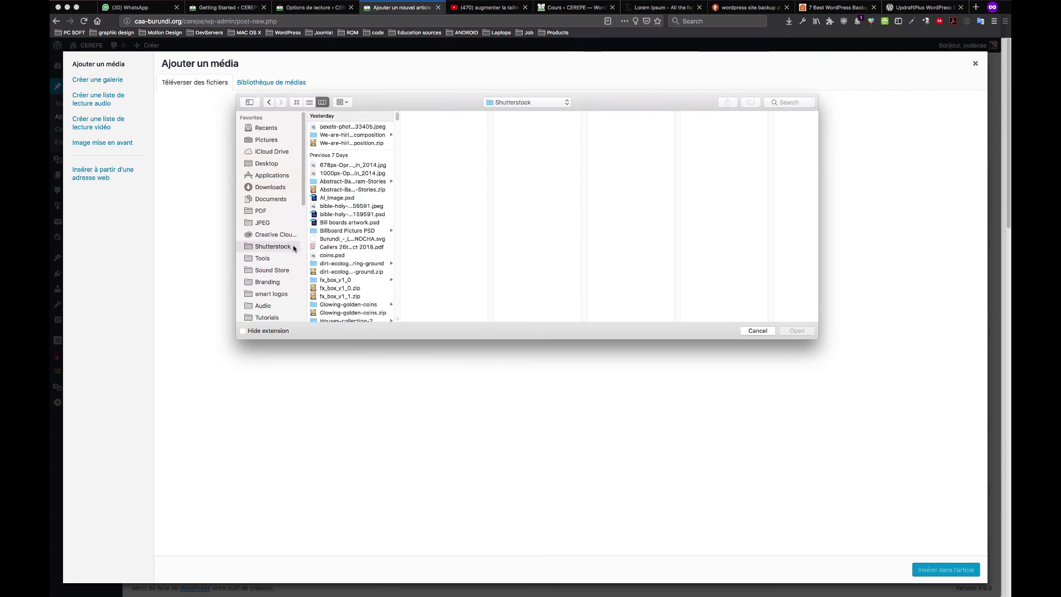
{"action": "left_click", "coordinate": [347, 129]}
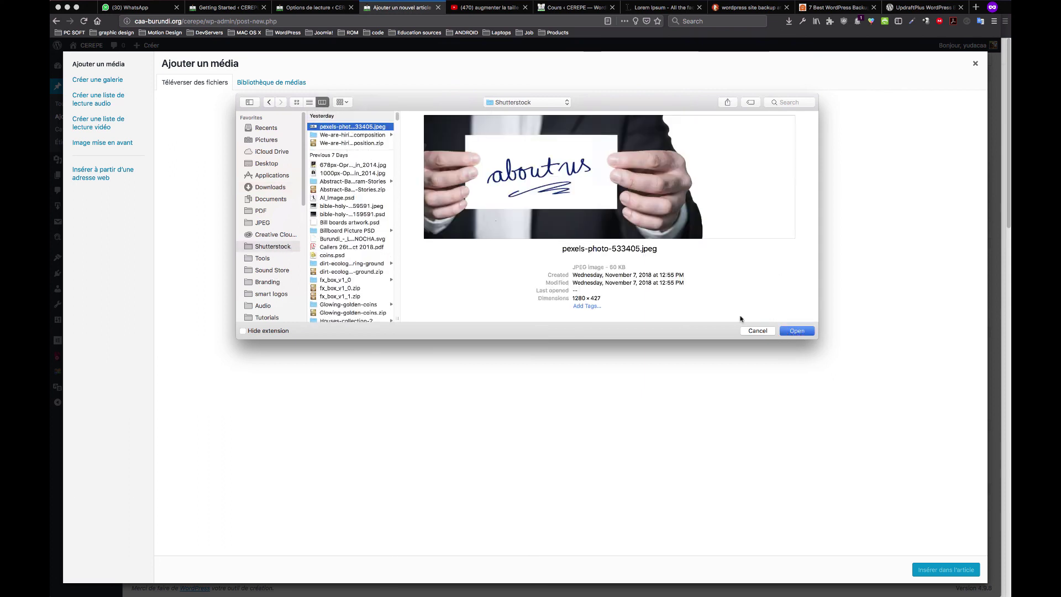
{"action": "key", "text": "Return"}
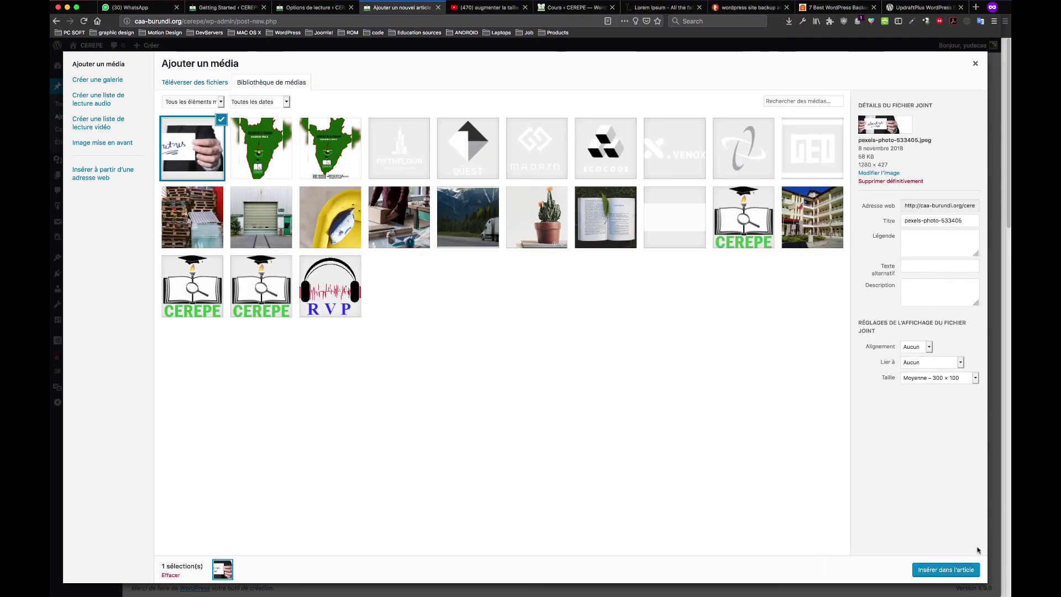
{"action": "left_click", "coordinate": [967, 574]}
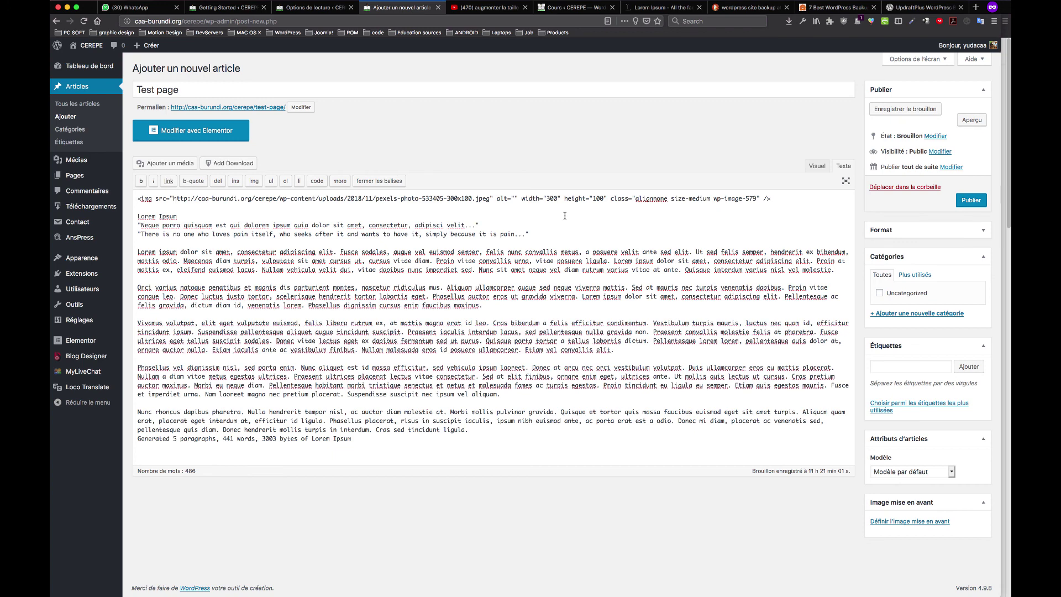
Centre and enlarge the image in the Visual editor, then publish the Test page post
{"action": "left_click", "coordinate": [816, 165]}
{"action": "left_click", "coordinate": [247, 238]}
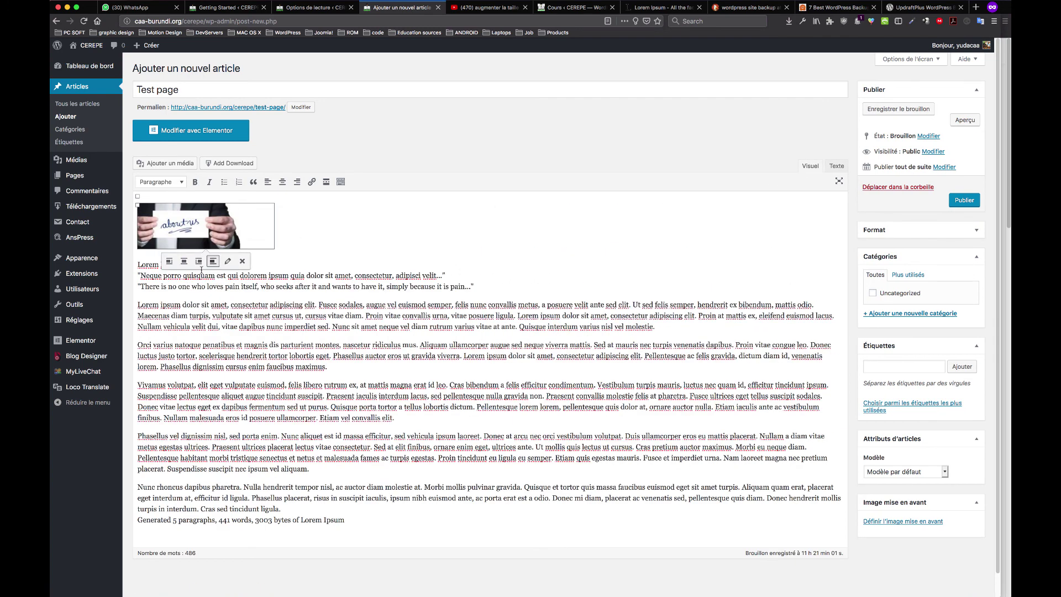
{"action": "left_click", "coordinate": [184, 261]}
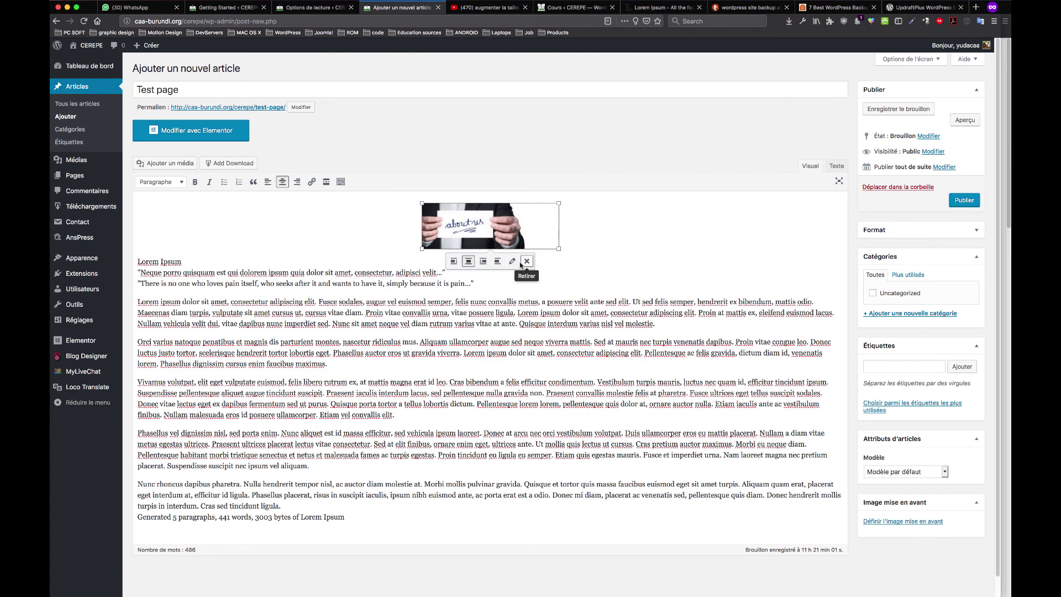
{"action": "mouse_move", "coordinate": [384, 248]}
{"action": "left_mouse_down"}
{"action": "mouse_move", "coordinate": [370, 266]}
{"action": "mouse_move", "coordinate": [394, 257]}
{"action": "left_mouse_up"}
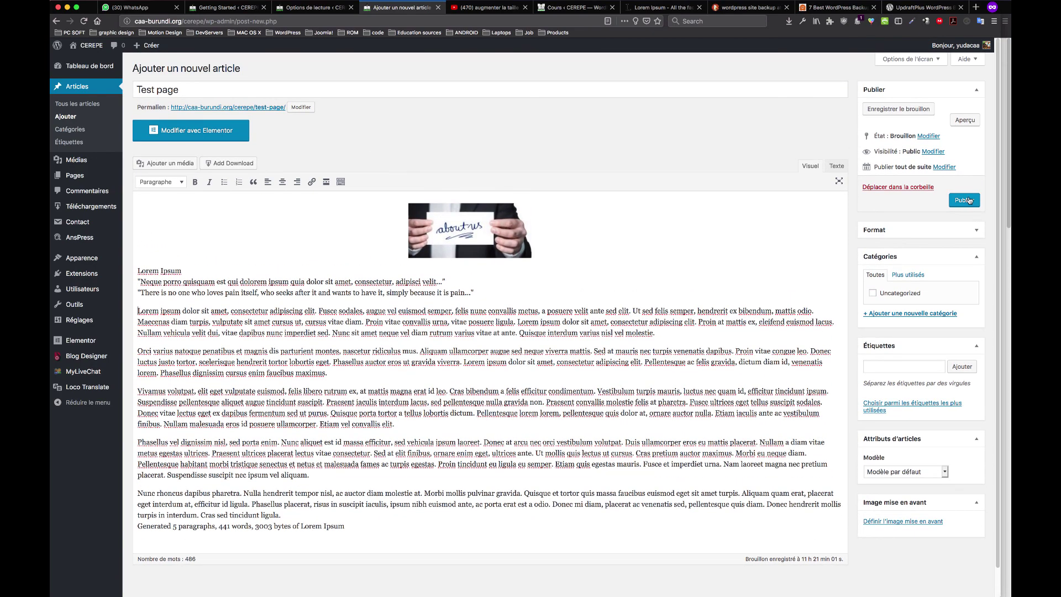
{"action": "left_click", "coordinate": [963, 200]}
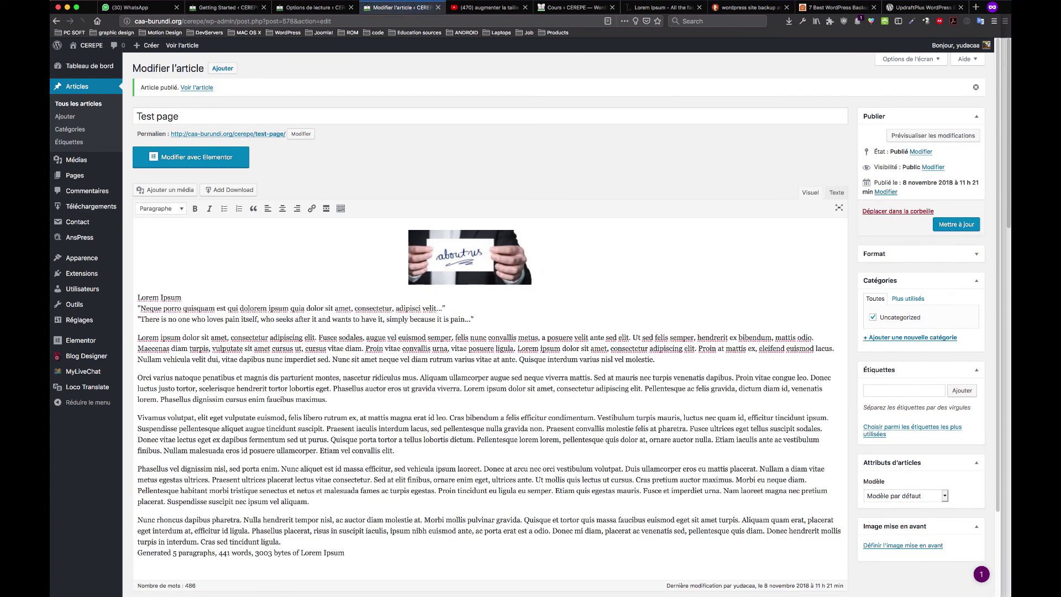
Go to the live CEREPE site's Publications blog page
{"action": "left_click", "coordinate": [305, 9]}
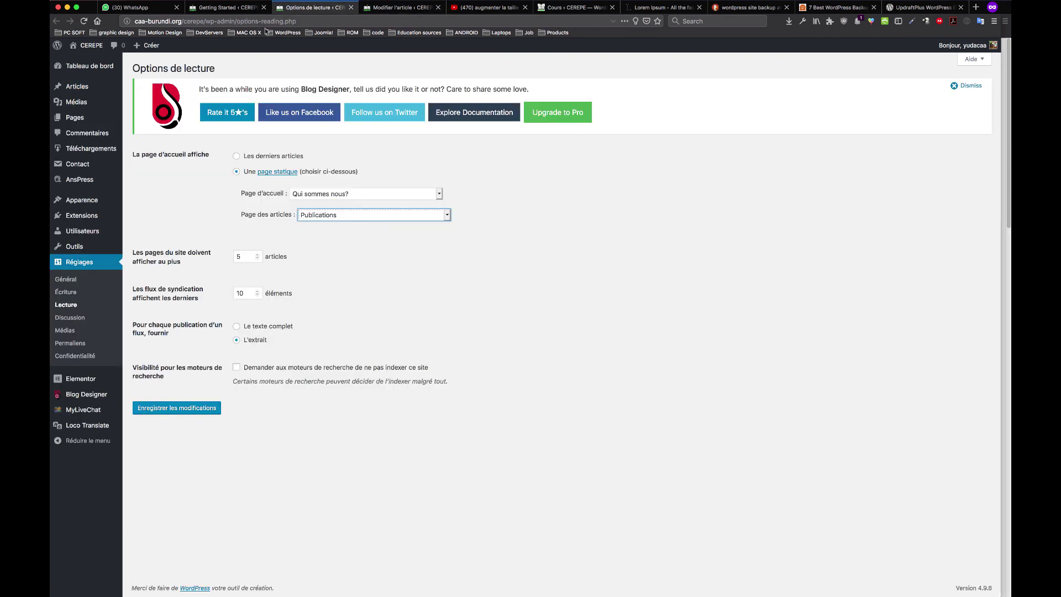
{"action": "left_click", "coordinate": [218, 8]}
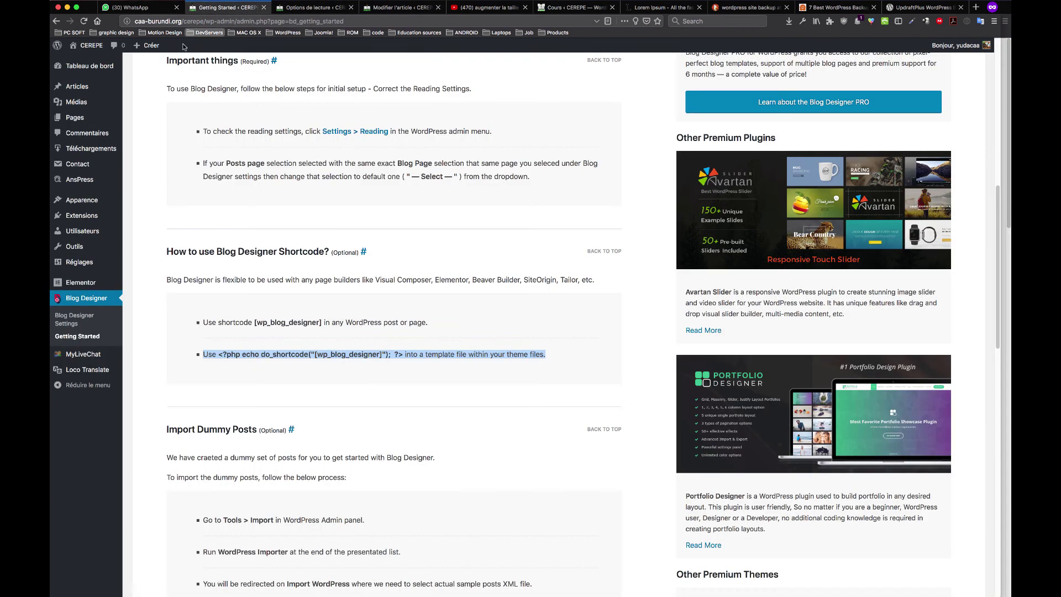
{"action": "left_click", "coordinate": [92, 62], "text": "super"}
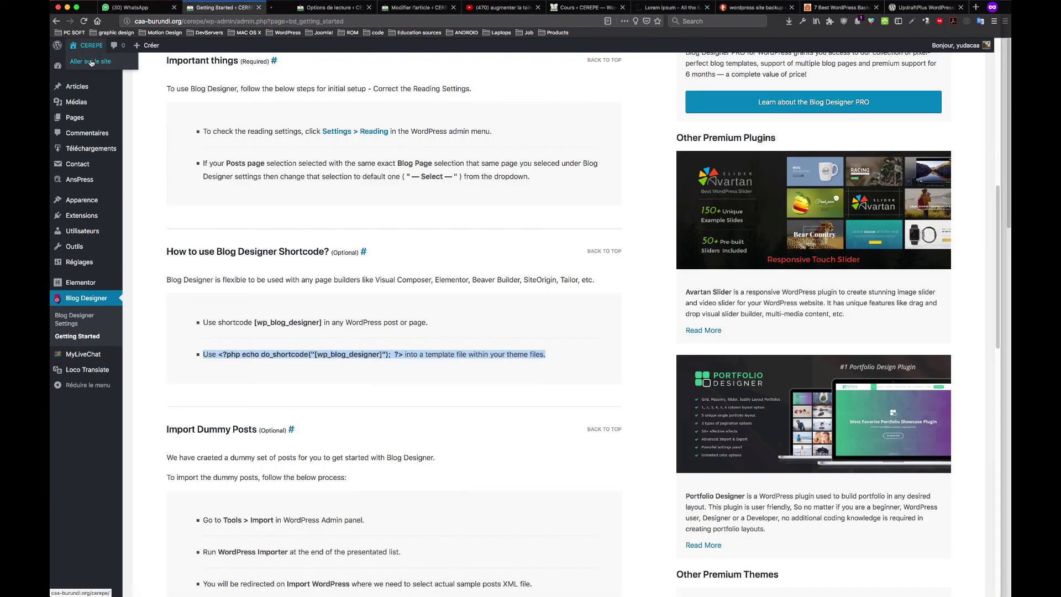
{"action": "left_click", "coordinate": [305, 8]}
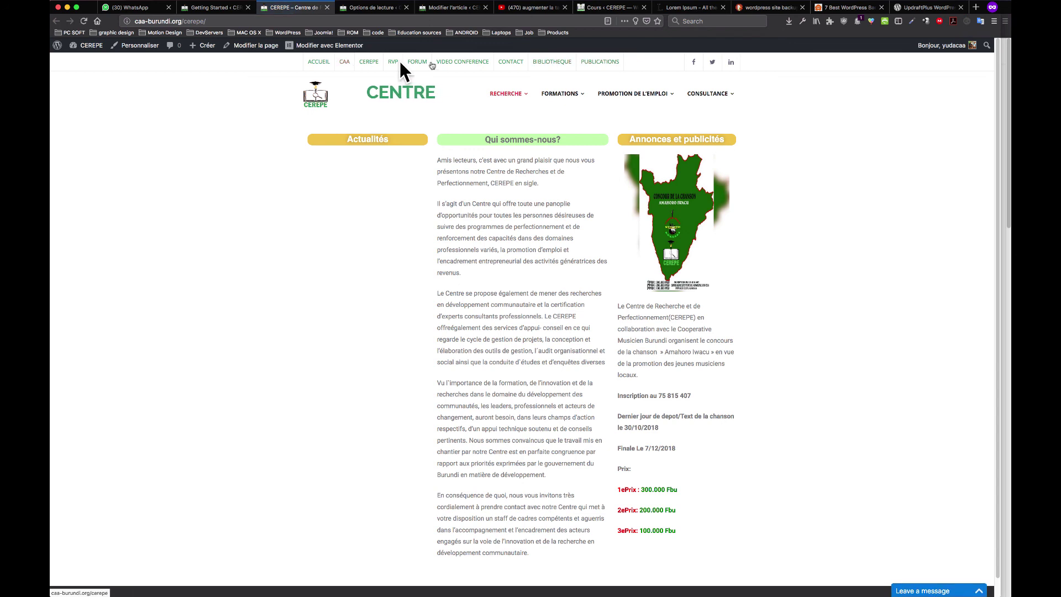
{"action": "left_click", "coordinate": [612, 65]}
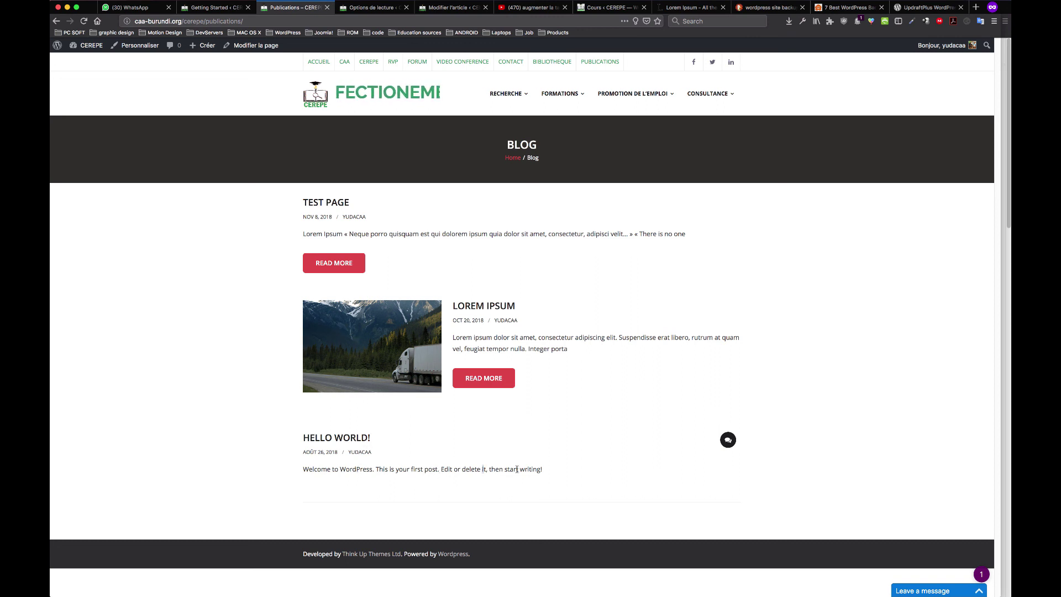
{"action": "left_click_drag", "start_coordinate": [538, 470], "coordinate": [421, 470]}
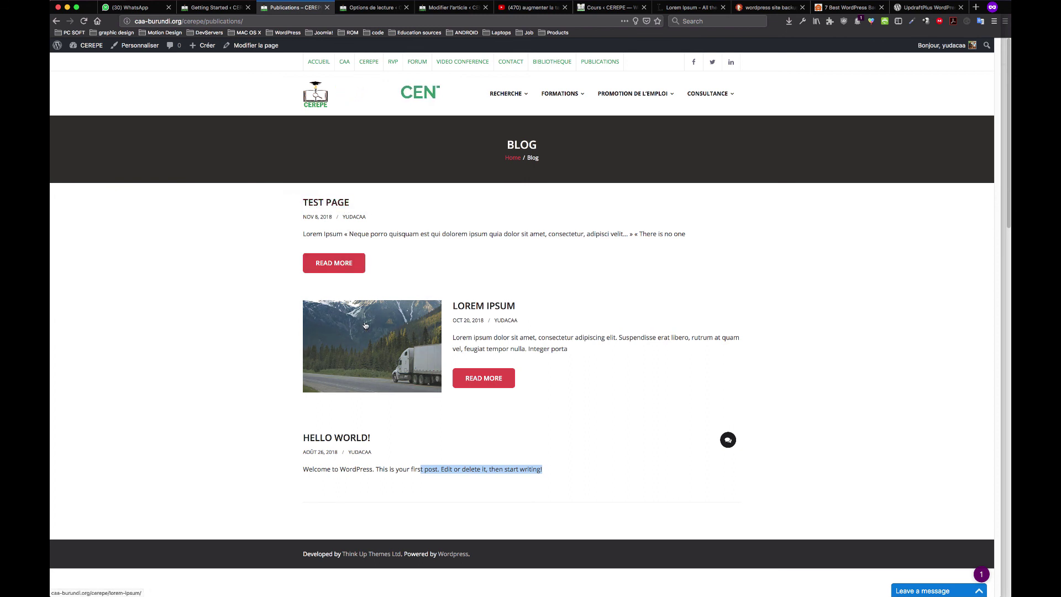
View the Test Page post, then its previous post, Lorem ipsum
{"action": "left_click", "coordinate": [336, 206]}
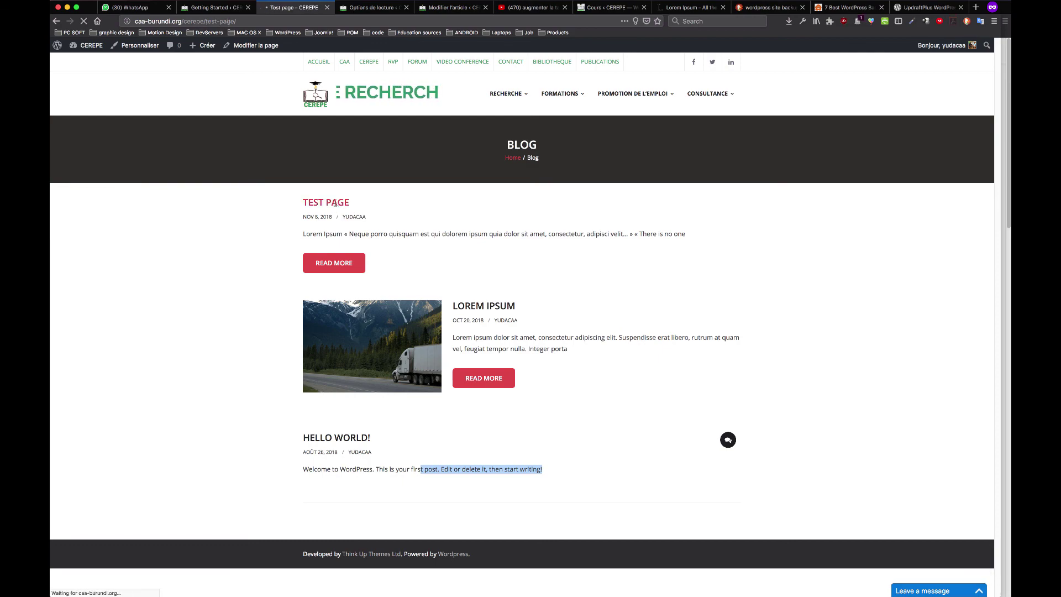
{"action": "scroll", "coordinate": [465, 344], "scroll_direction": "down", "scroll_amount": 6}
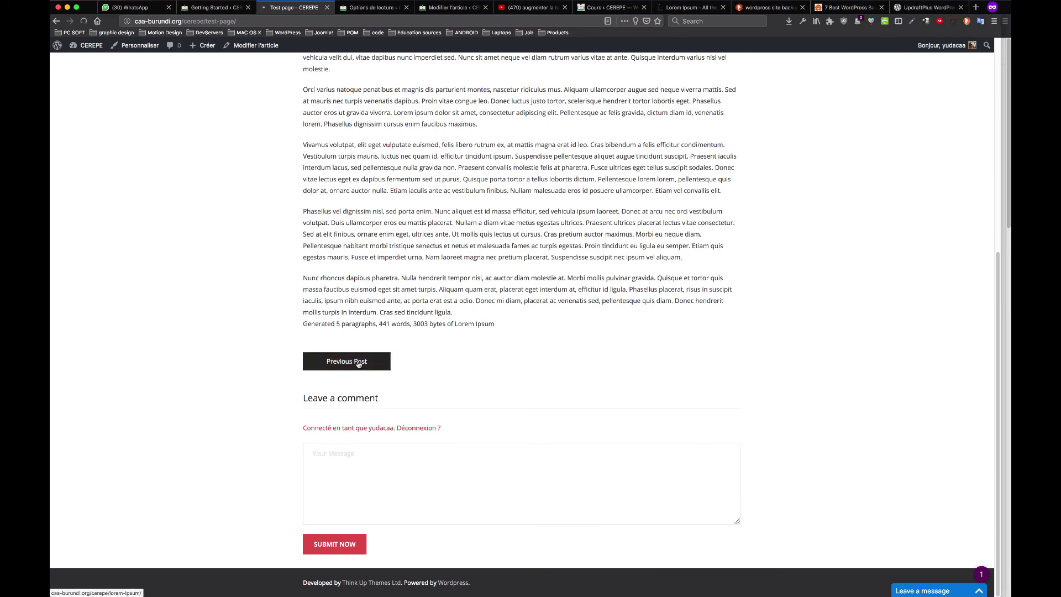
{"action": "left_click", "coordinate": [358, 363]}
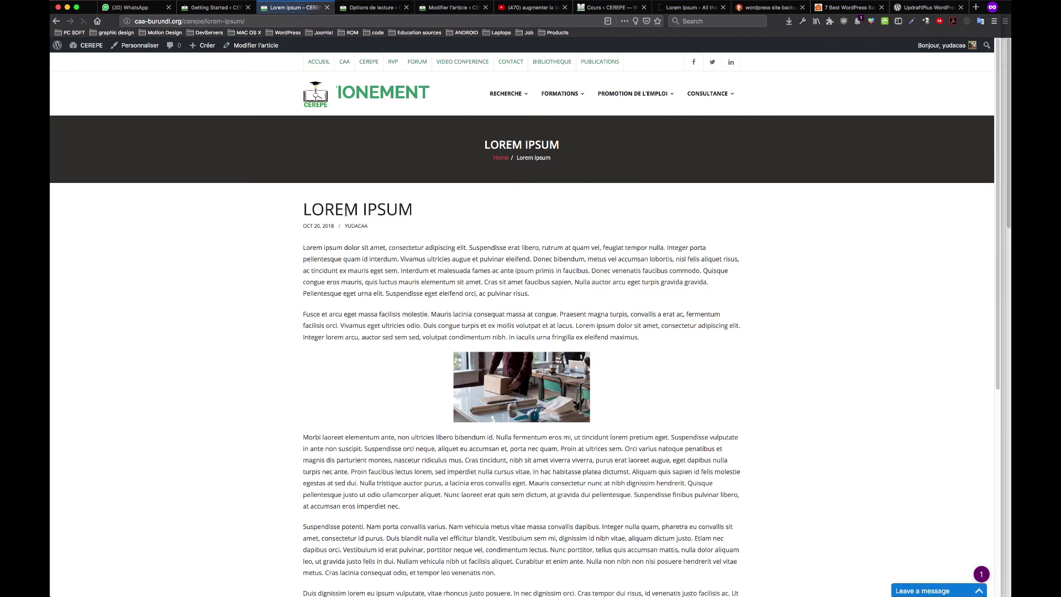
{"action": "scroll", "coordinate": [385, 254], "scroll_direction": "down", "scroll_amount": 3}
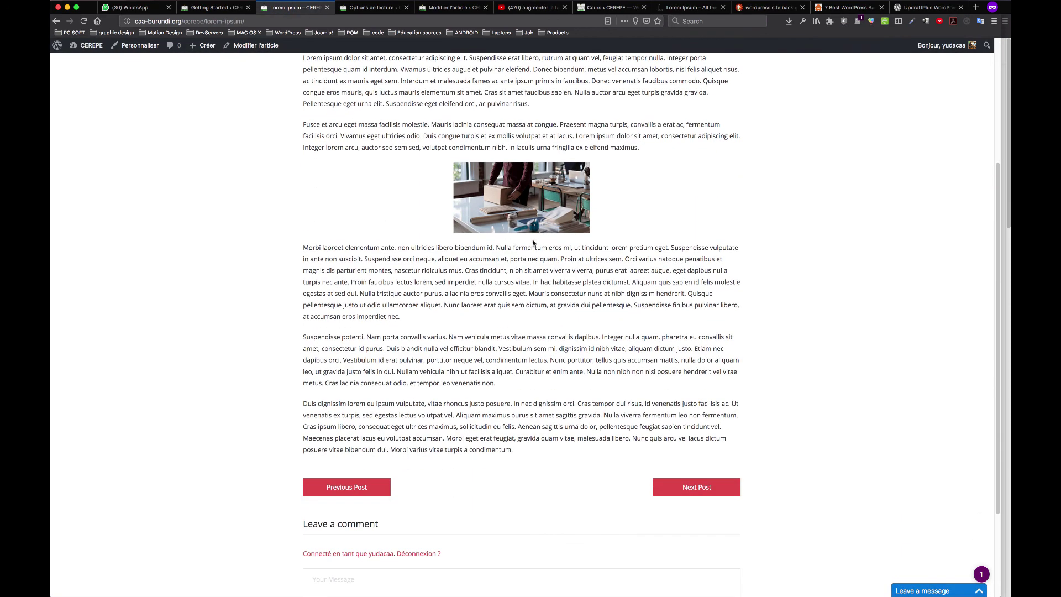
{"action": "scroll", "coordinate": [532, 244], "scroll_direction": "down", "scroll_amount": 2}
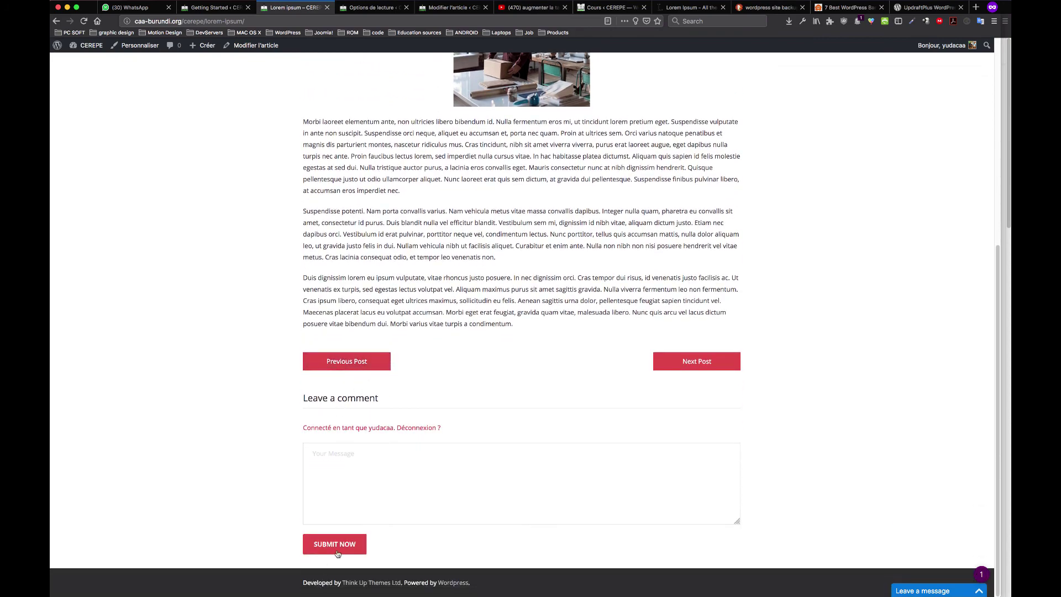
{"action": "scroll", "coordinate": [437, 285], "scroll_direction": "up", "scroll_amount": 5}
{"action": "scroll", "coordinate": [437, 285], "scroll_direction": "up", "scroll_amount": 2}
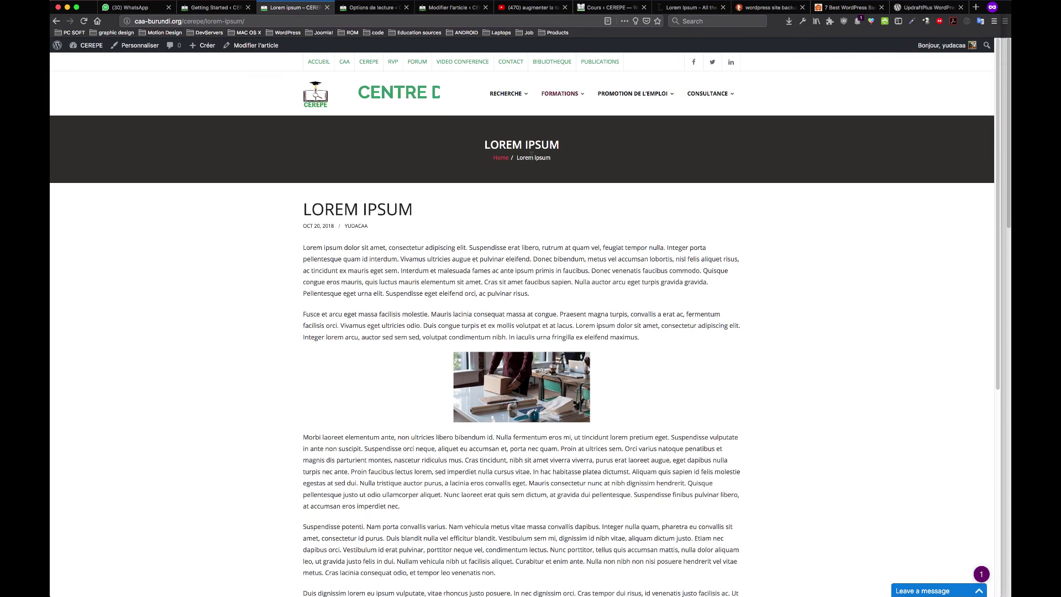
{"action": "left_click", "coordinate": [414, 64]}
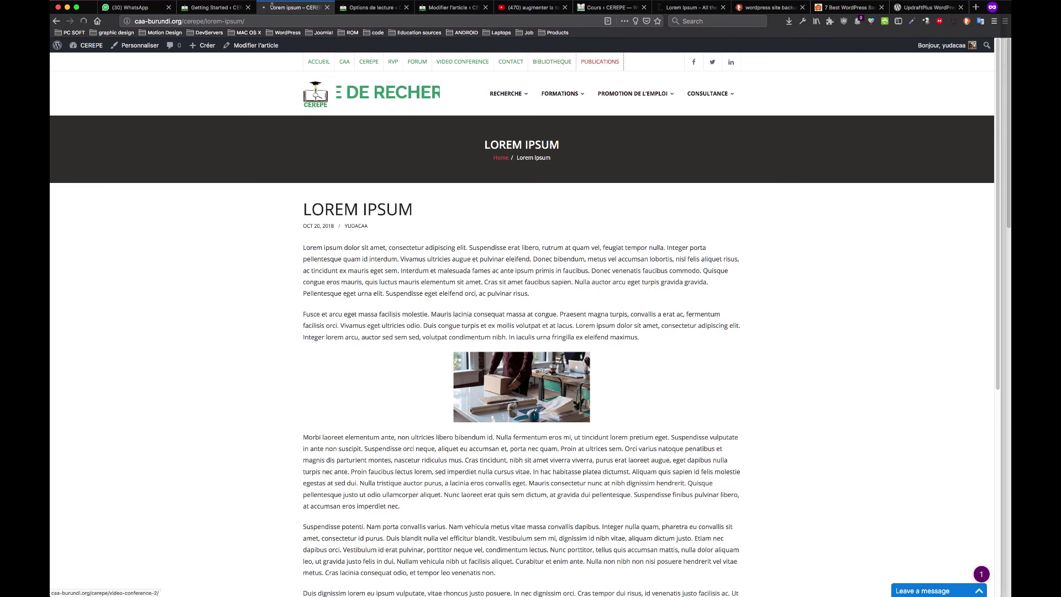
Return to the Reading settings admin tab and head for the All Posts list
{"action": "left_click", "coordinate": [246, 9]}
{"action": "key", "text": "Home"}
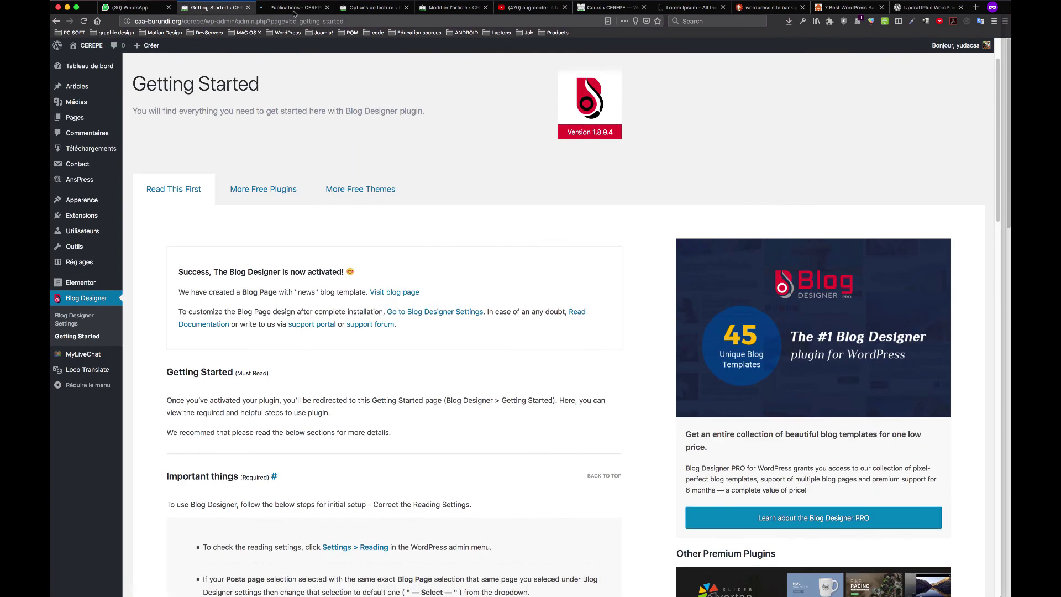
{"action": "left_click", "coordinate": [353, 12]}
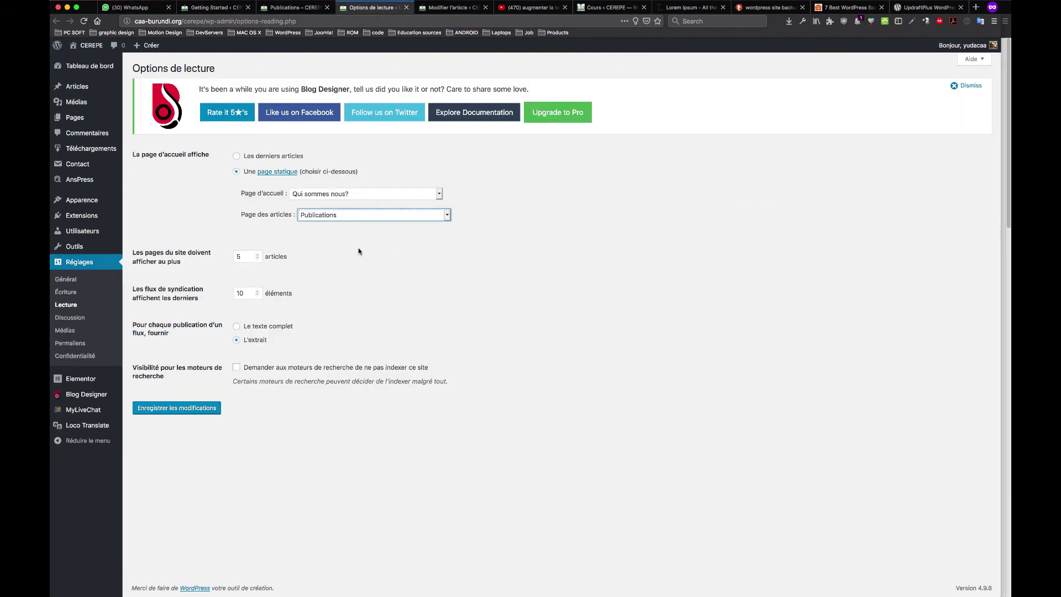
{"action": "mouse_move", "coordinate": [80, 91]}
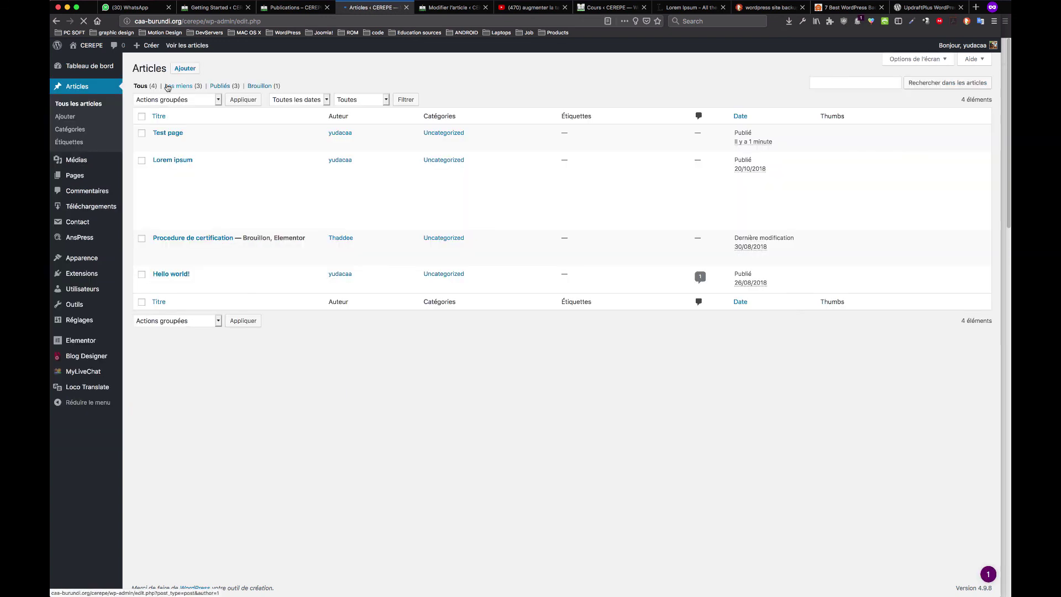
Open the Test page post for editing and close the duplicate editor tab
{"action": "left_click", "coordinate": [173, 134]}
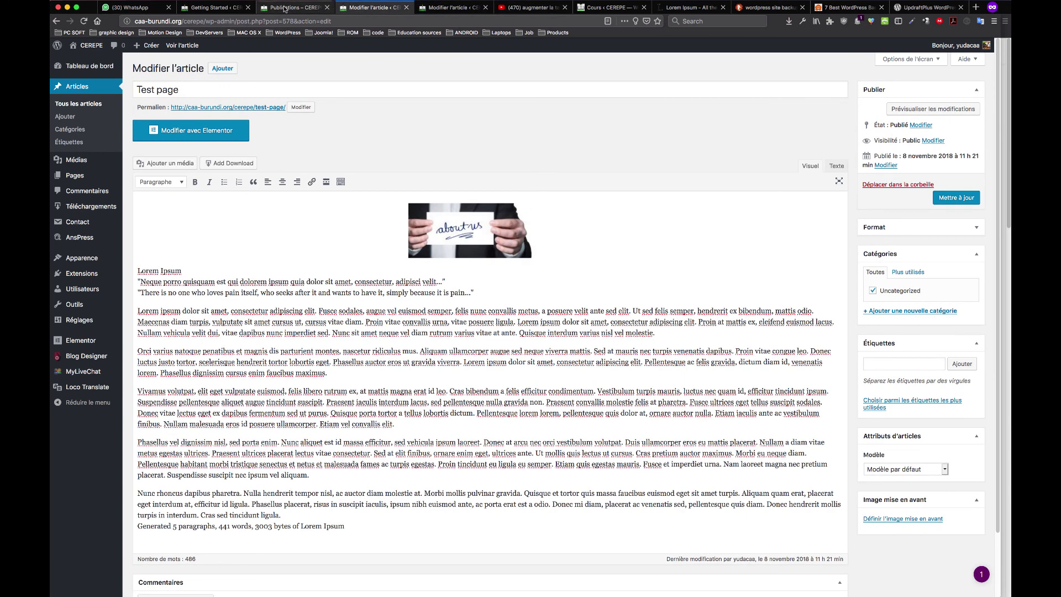
{"action": "left_click", "coordinate": [284, 8]}
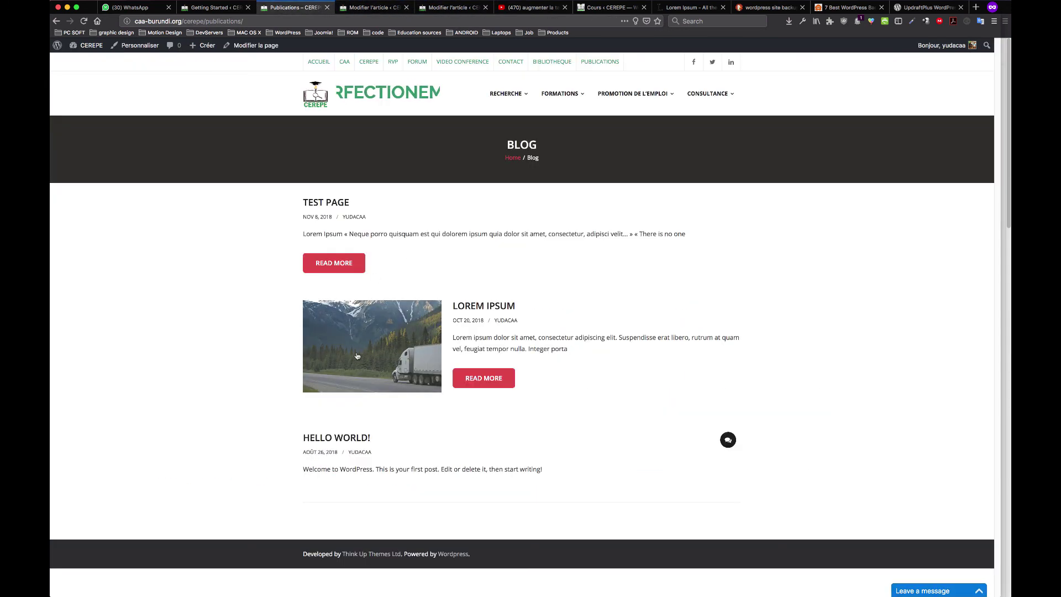
{"action": "left_click", "coordinate": [382, 8]}
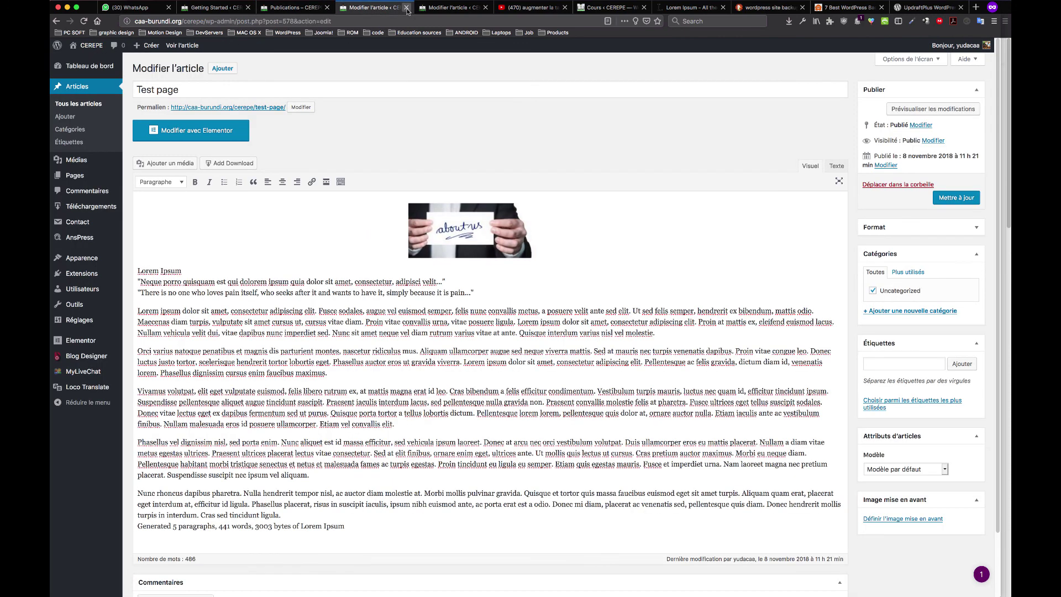
{"action": "left_click", "coordinate": [407, 7]}
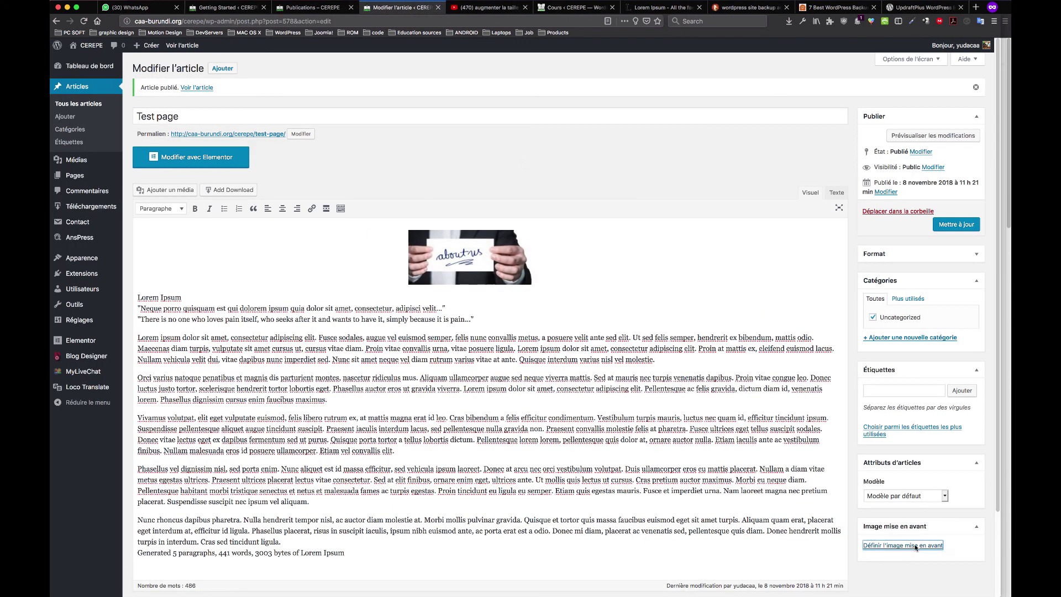
Set the 'about us' card photo pexels-photo-533405 as featured image and update the post
{"action": "left_click", "coordinate": [915, 546]}
{"action": "left_click", "coordinate": [107, 82]}
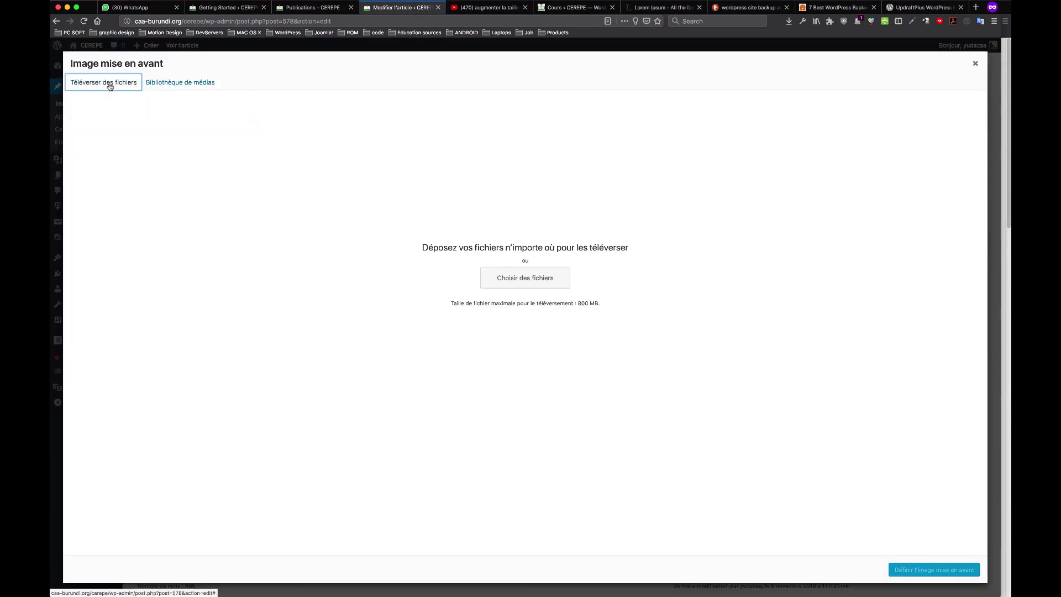
{"action": "left_click", "coordinate": [176, 83]}
{"action": "left_click", "coordinate": [108, 152]}
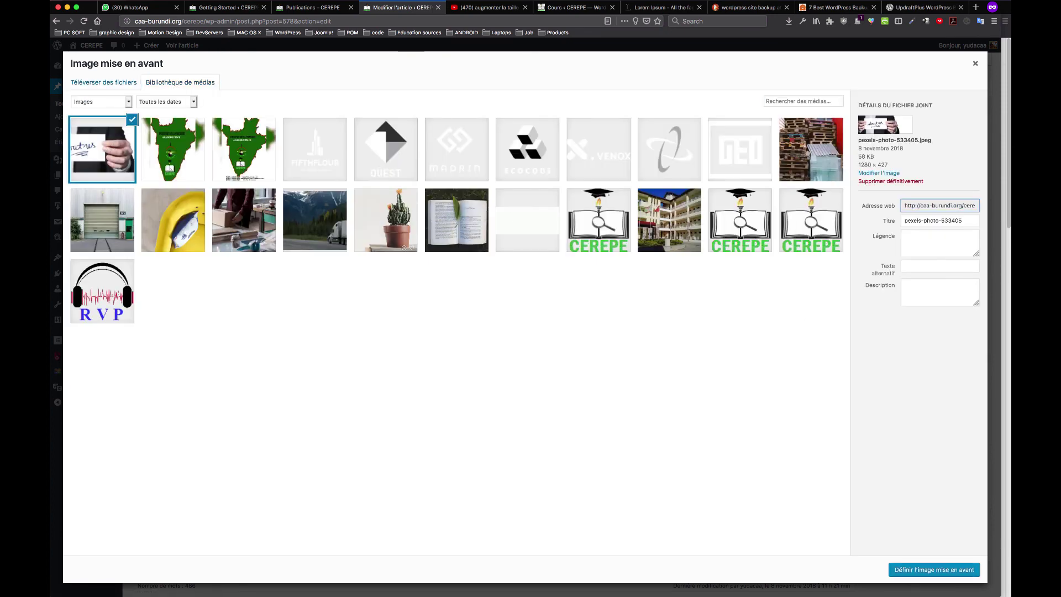
{"action": "left_click", "coordinate": [934, 570]}
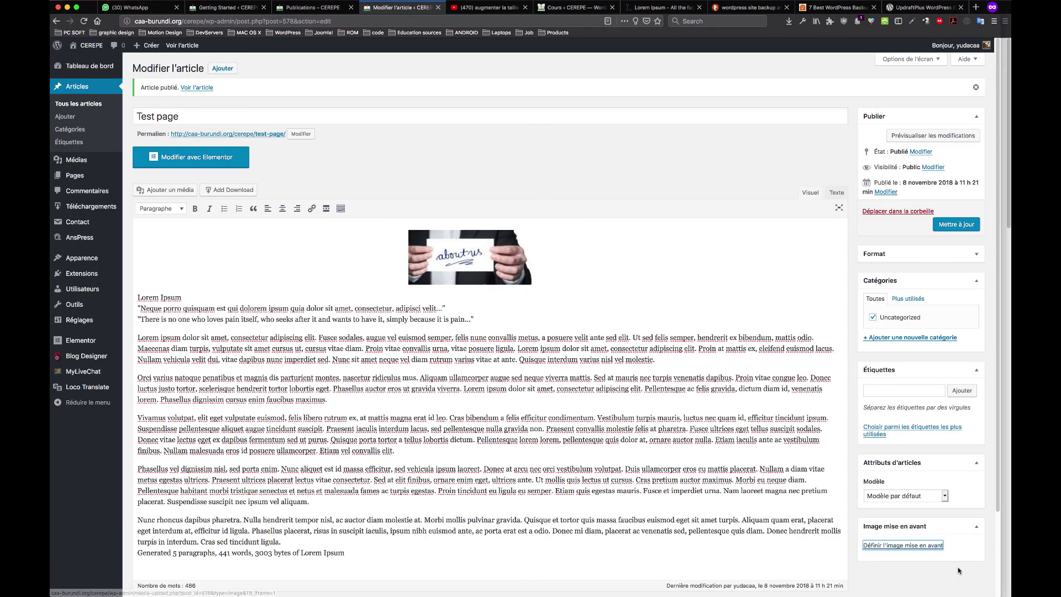
{"action": "left_click", "coordinate": [961, 225]}
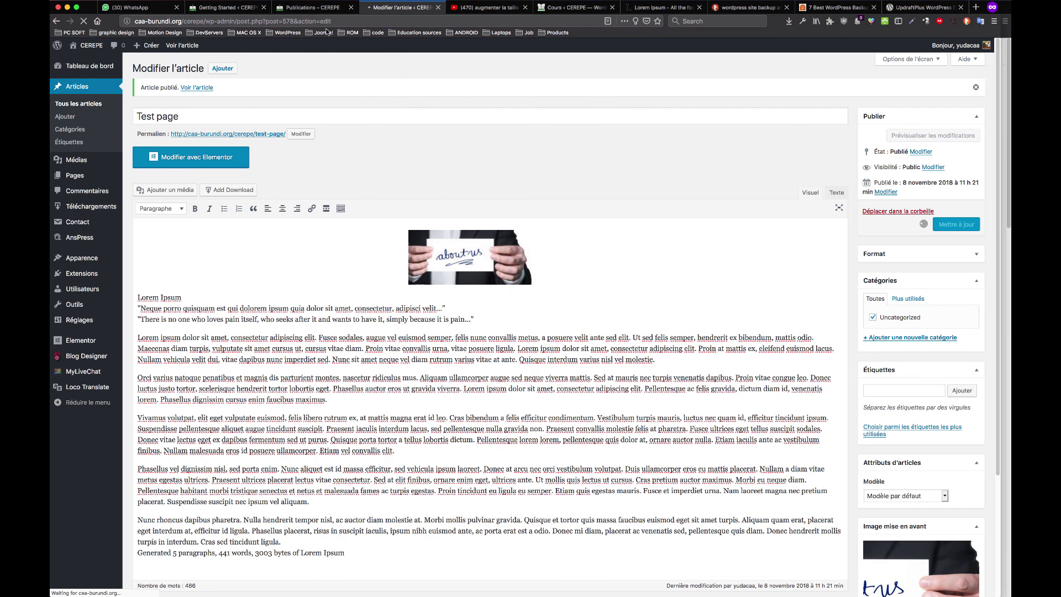
{"action": "left_click", "coordinate": [305, 11]}
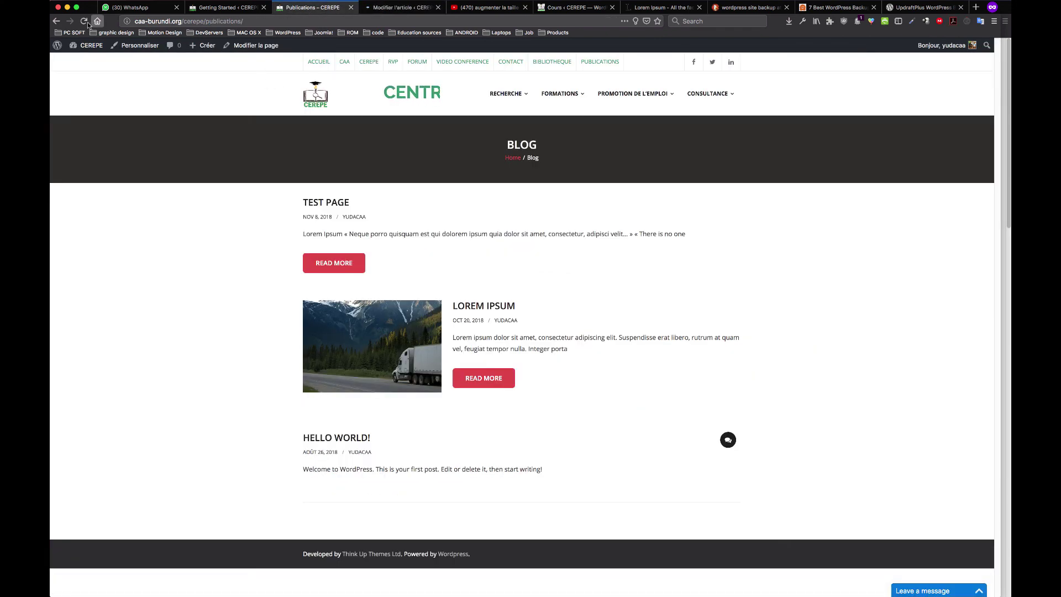
Reload the Publications blog page and check that Test Page shows its thumbnail
{"action": "left_click", "coordinate": [398, 7]}
{"action": "left_click", "coordinate": [312, 9]}
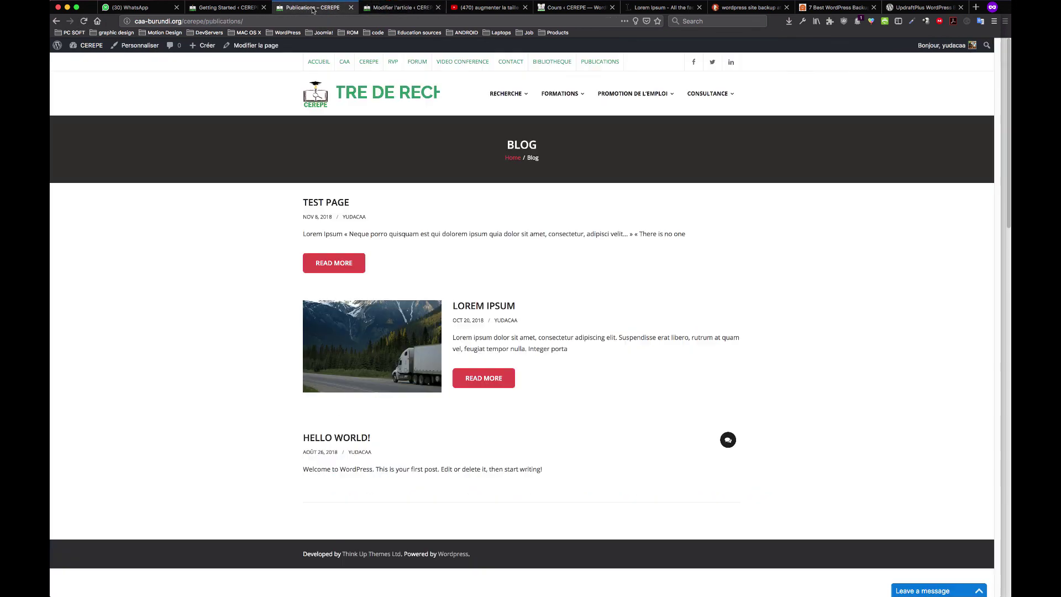
{"action": "key", "text": "super+r"}
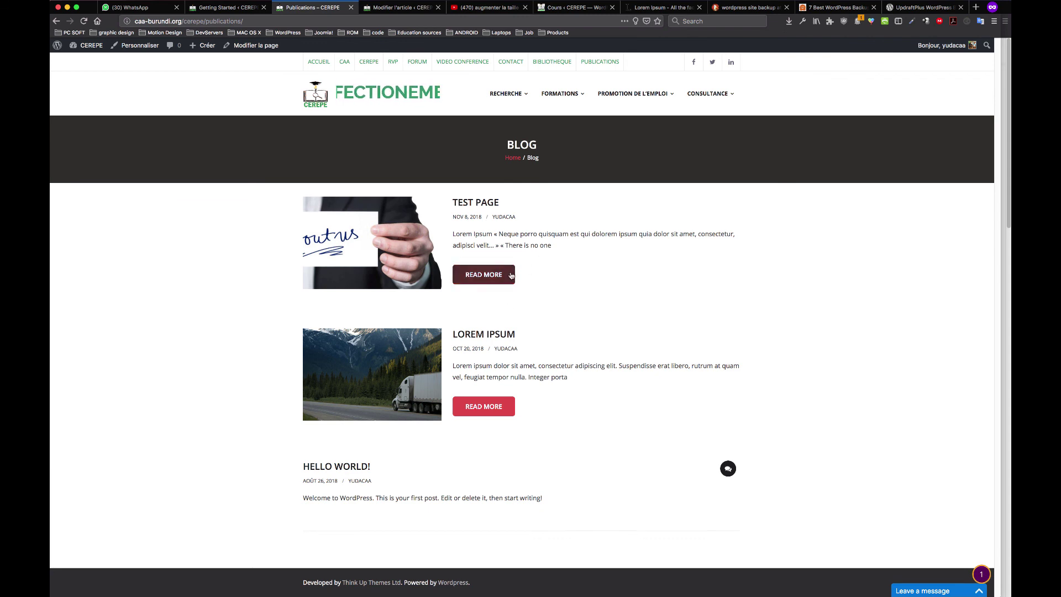
{"action": "left_click_drag", "start_coordinate": [503, 300], "coordinate": [276, 249]}
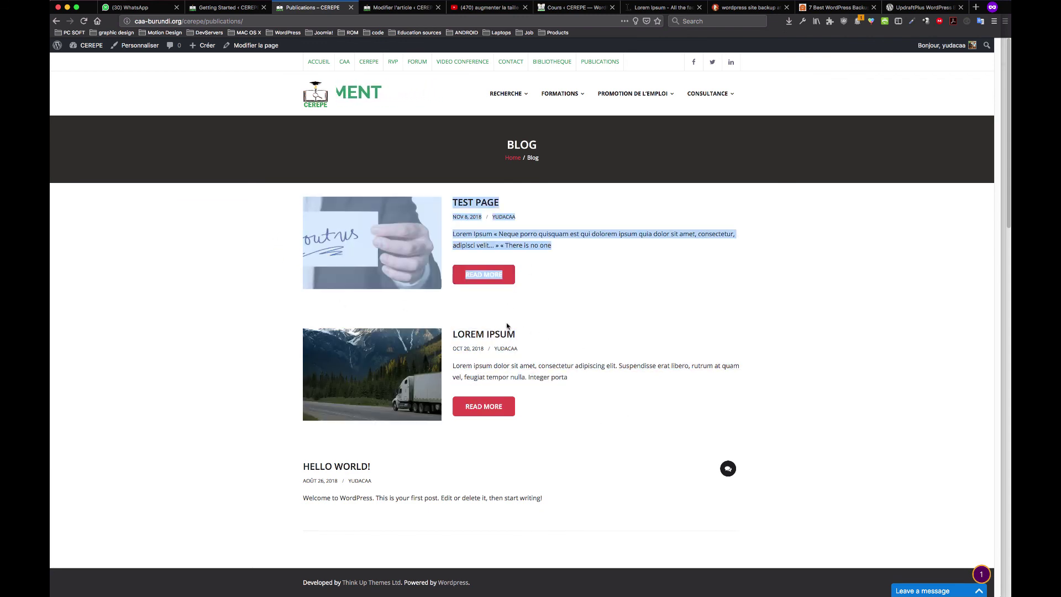
{"action": "left_click", "coordinate": [578, 301]}
Look over the Blog Designer tab, then bring up the LearnPress Courses list showing Cours modèle
{"action": "left_click", "coordinate": [220, 9]}
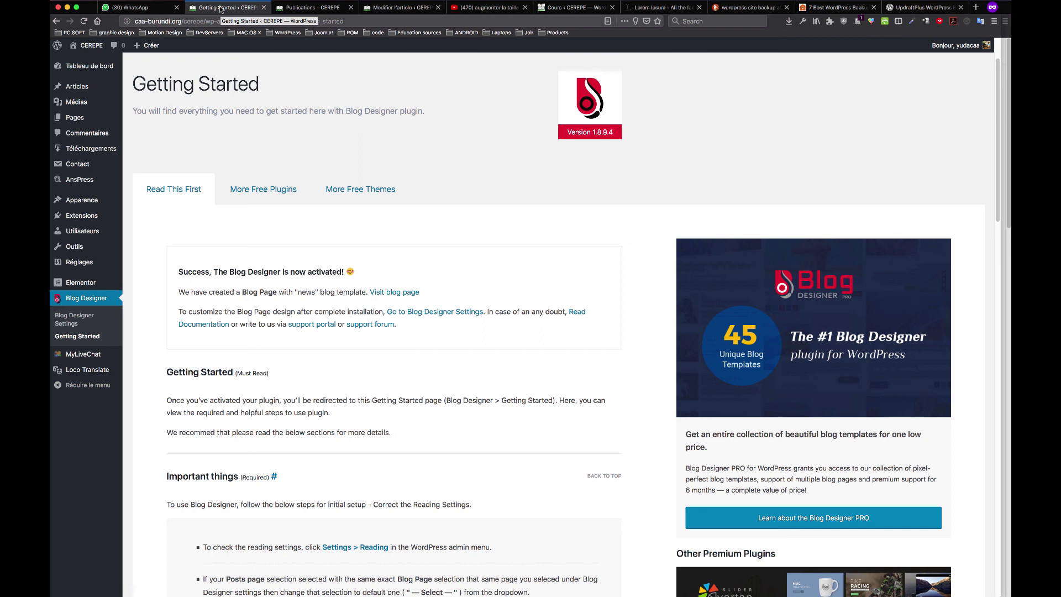
{"action": "left_click", "coordinate": [312, 8]}
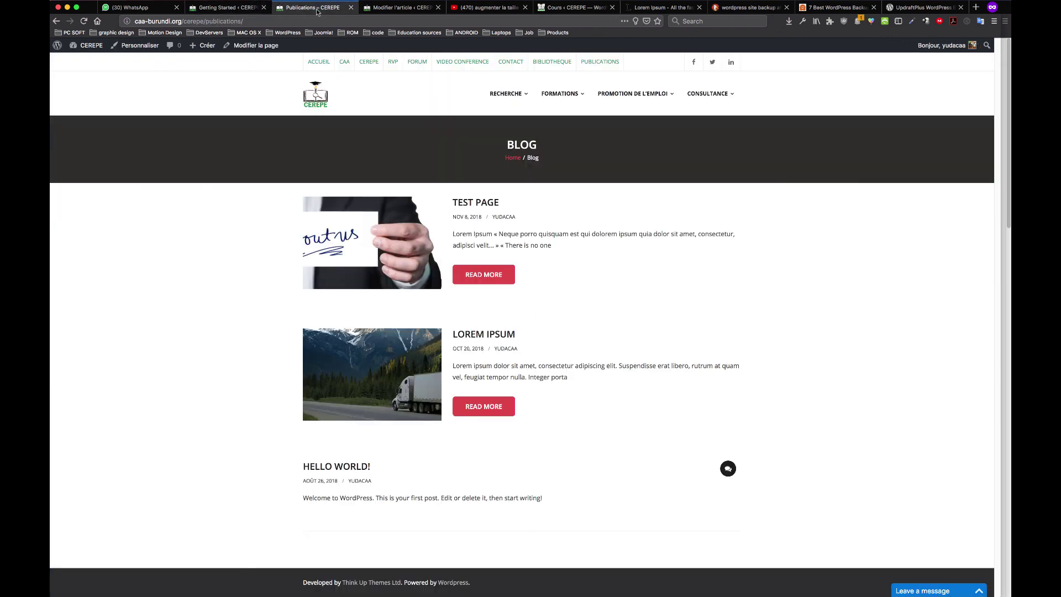
{"action": "left_click", "coordinate": [254, 8]}
{"action": "left_click", "coordinate": [313, 7]}
{"action": "left_click", "coordinate": [399, 8]}
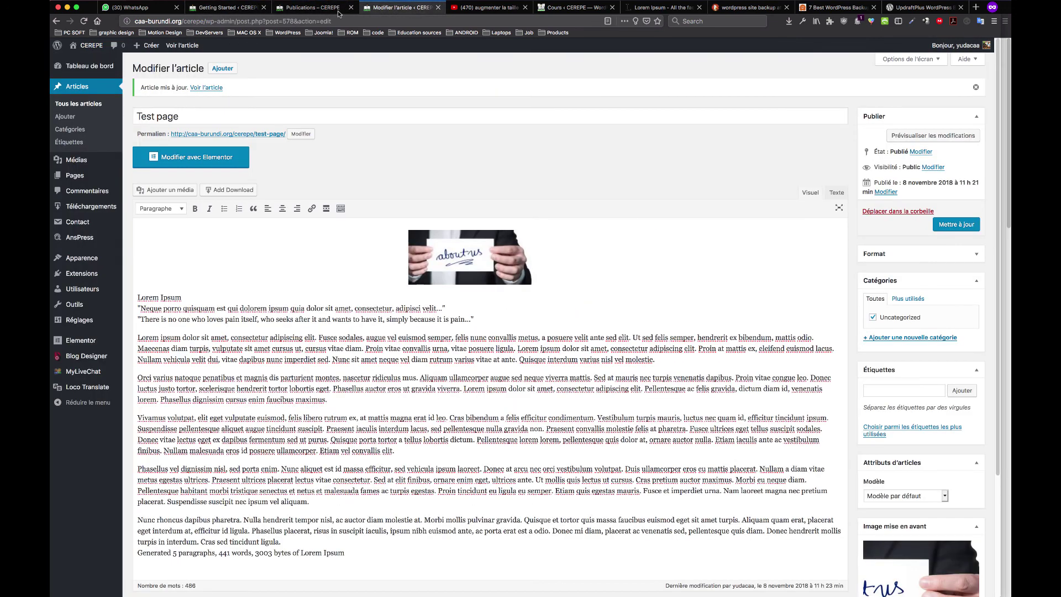
{"action": "left_click", "coordinate": [313, 8]}
{"action": "left_click", "coordinate": [575, 8]}
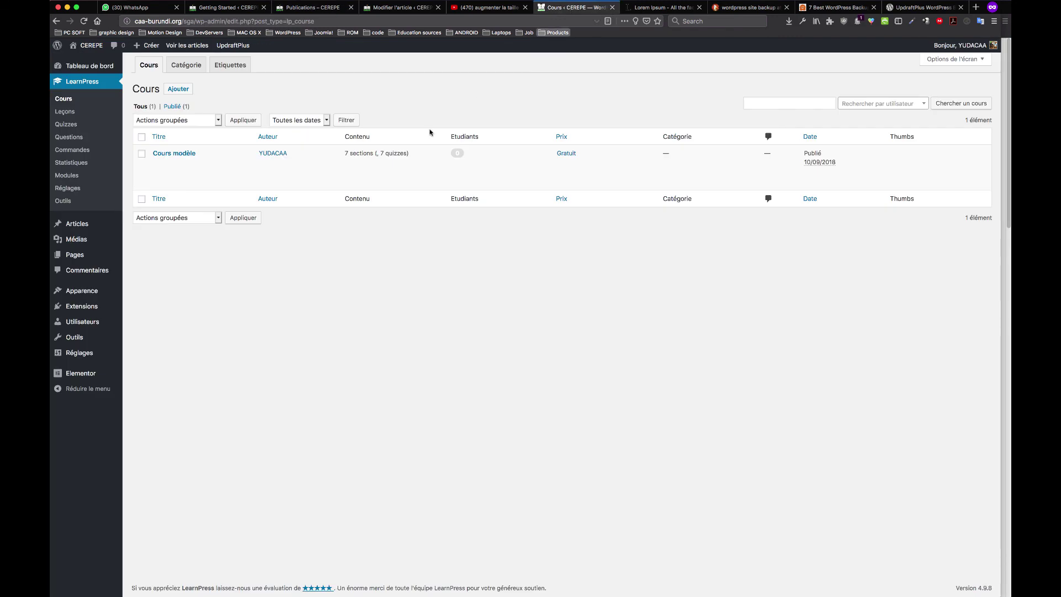